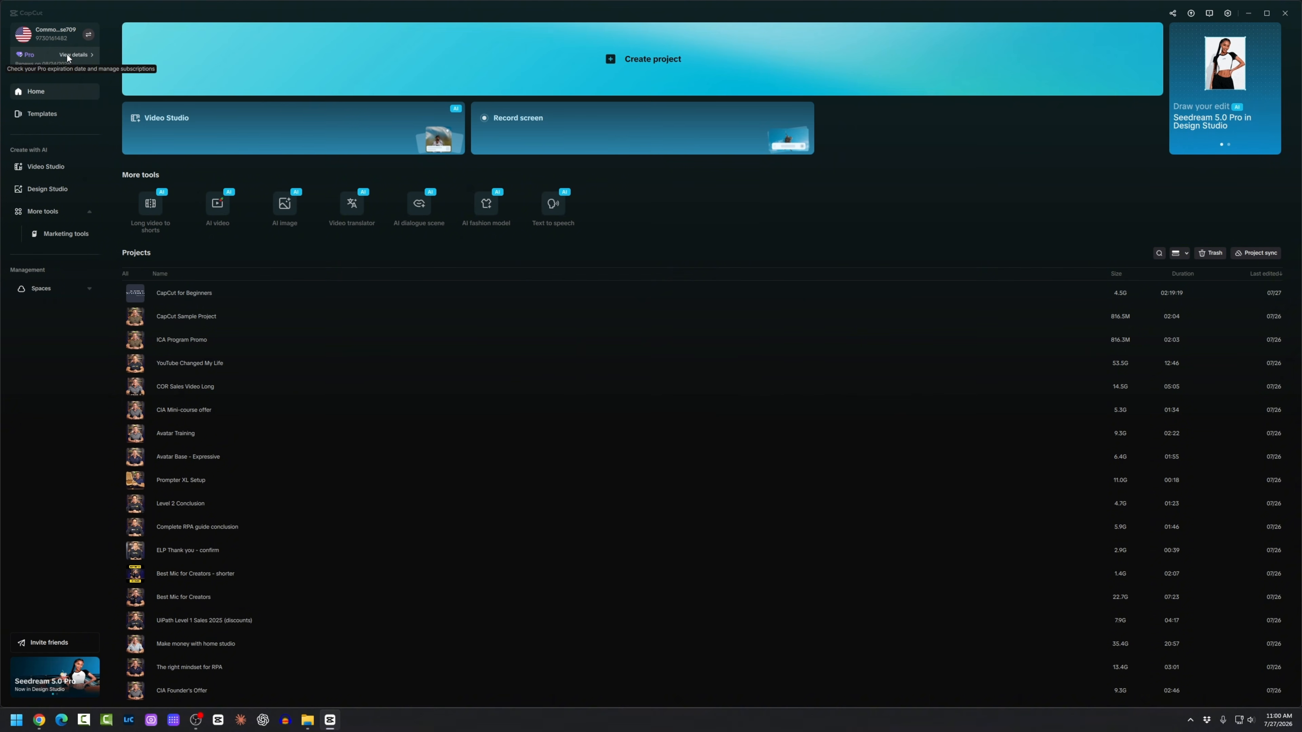
# Step: Review the Pro subscription details, then close them
pyautogui.click(67, 54)
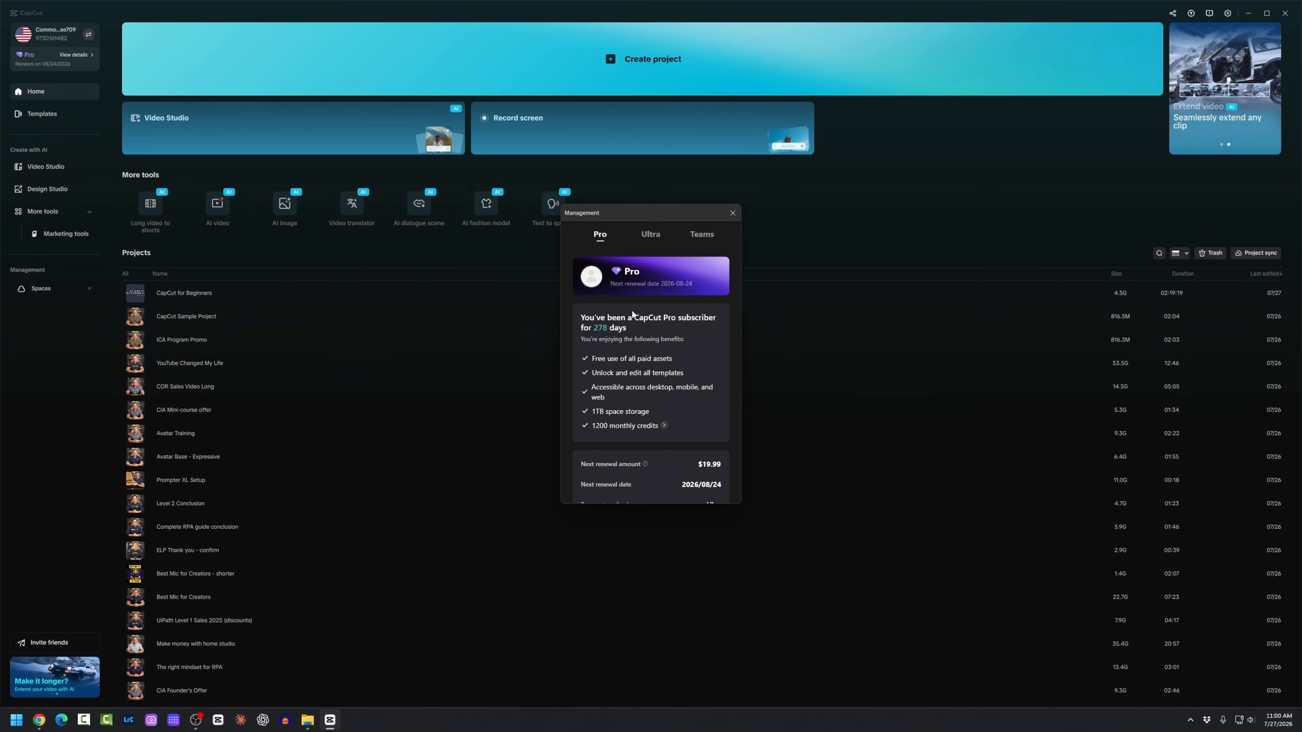
pyautogui.scroll(-3, 632, 314)
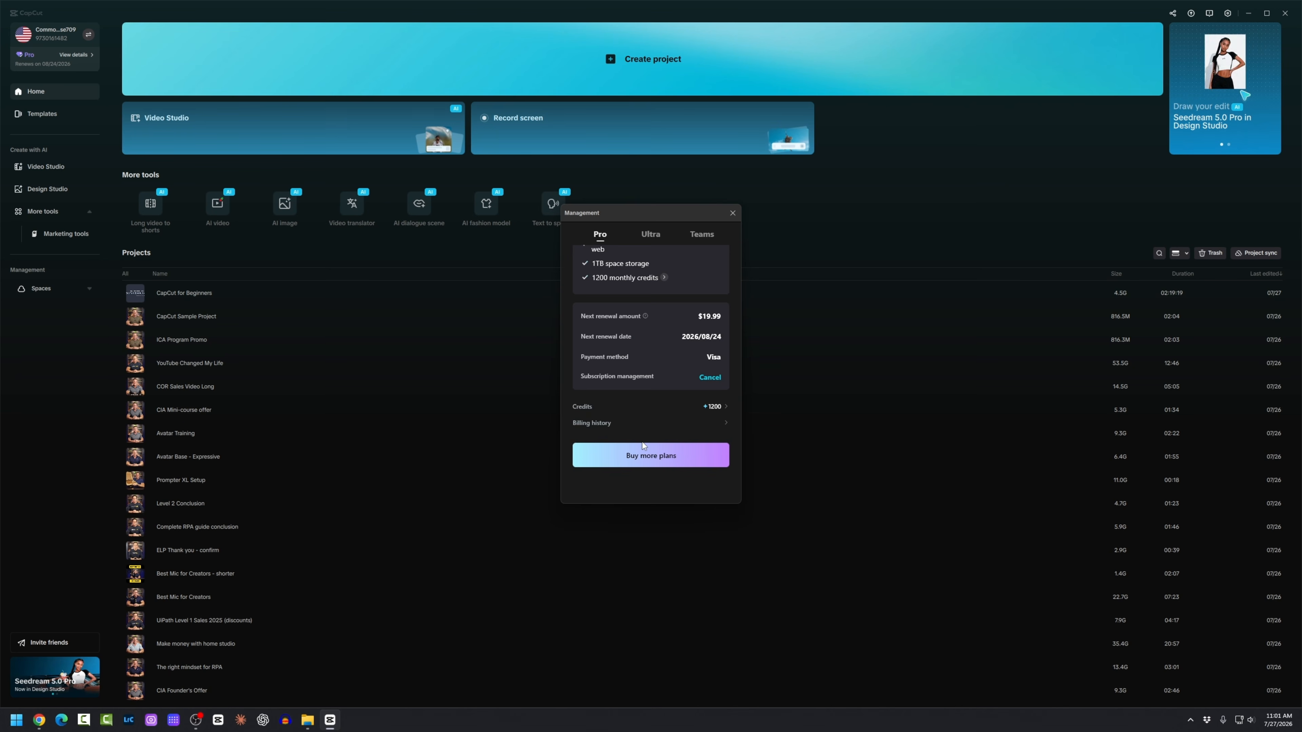
pyautogui.click(732, 213)
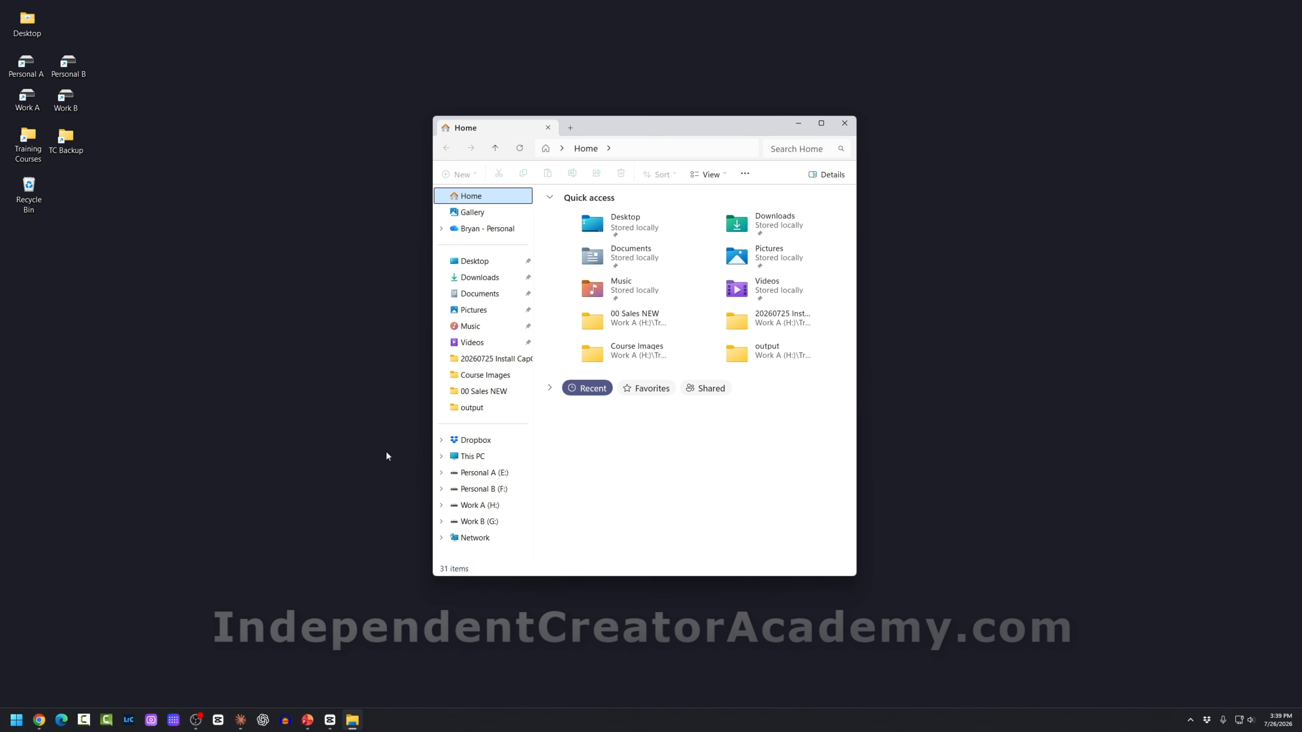
# Step: Browse the Windows (C:) and Disk 0 (D:) drives under This PC
pyautogui.click(441, 456)
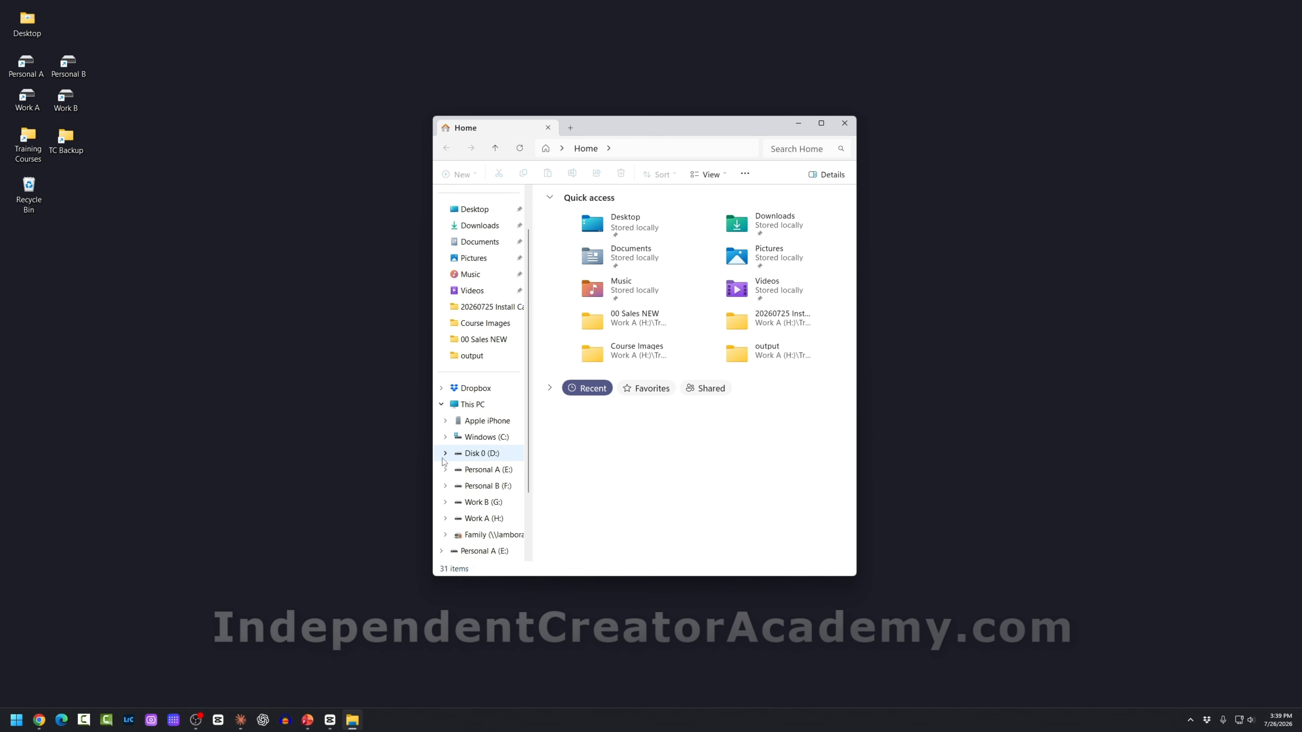
pyautogui.click(478, 440)
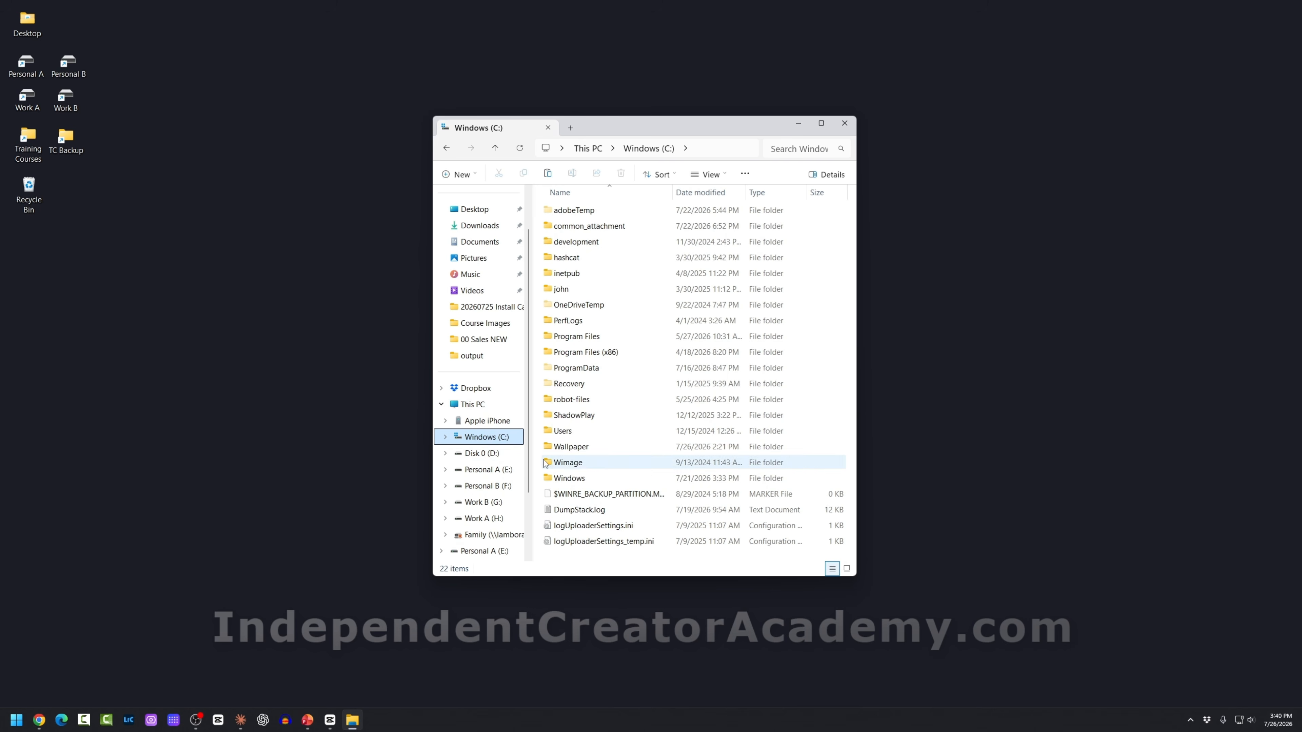
pyautogui.click(483, 453)
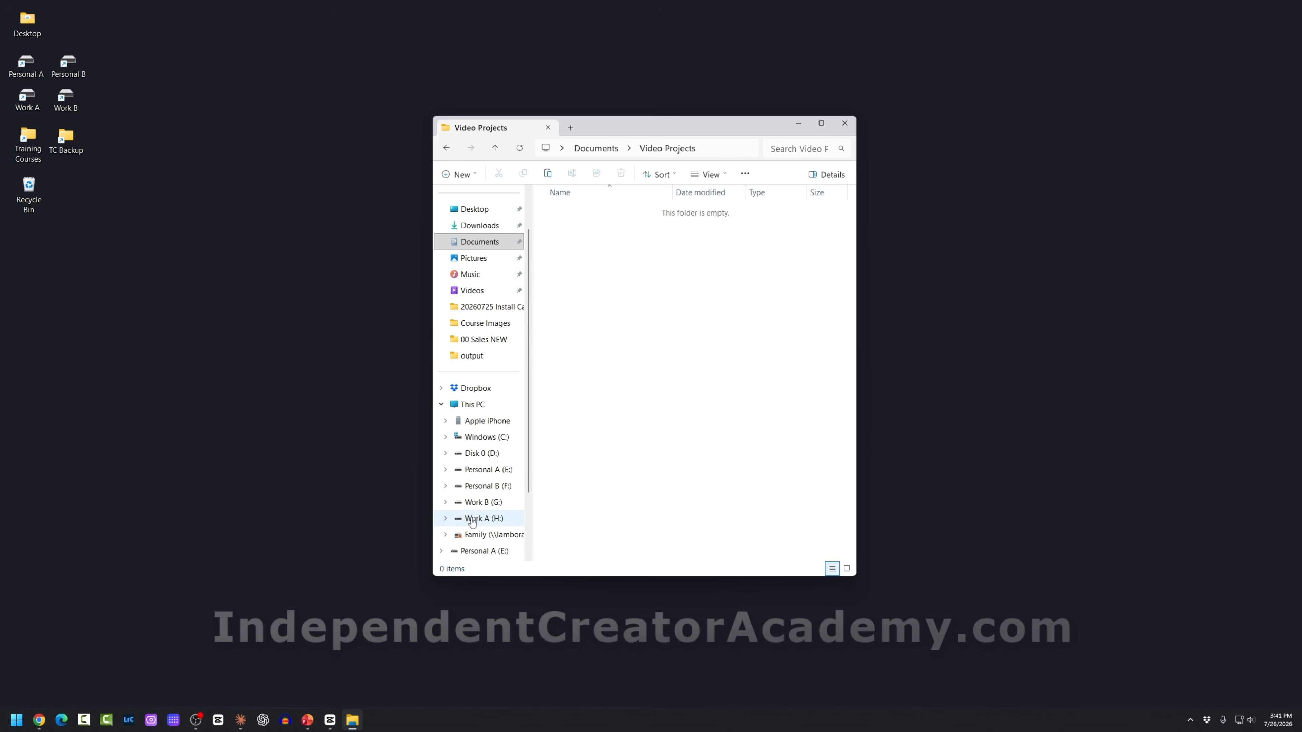
# Step: Create a new folder named 'Video Projects' on the Work A (H:) drive
pyautogui.click(472, 519)
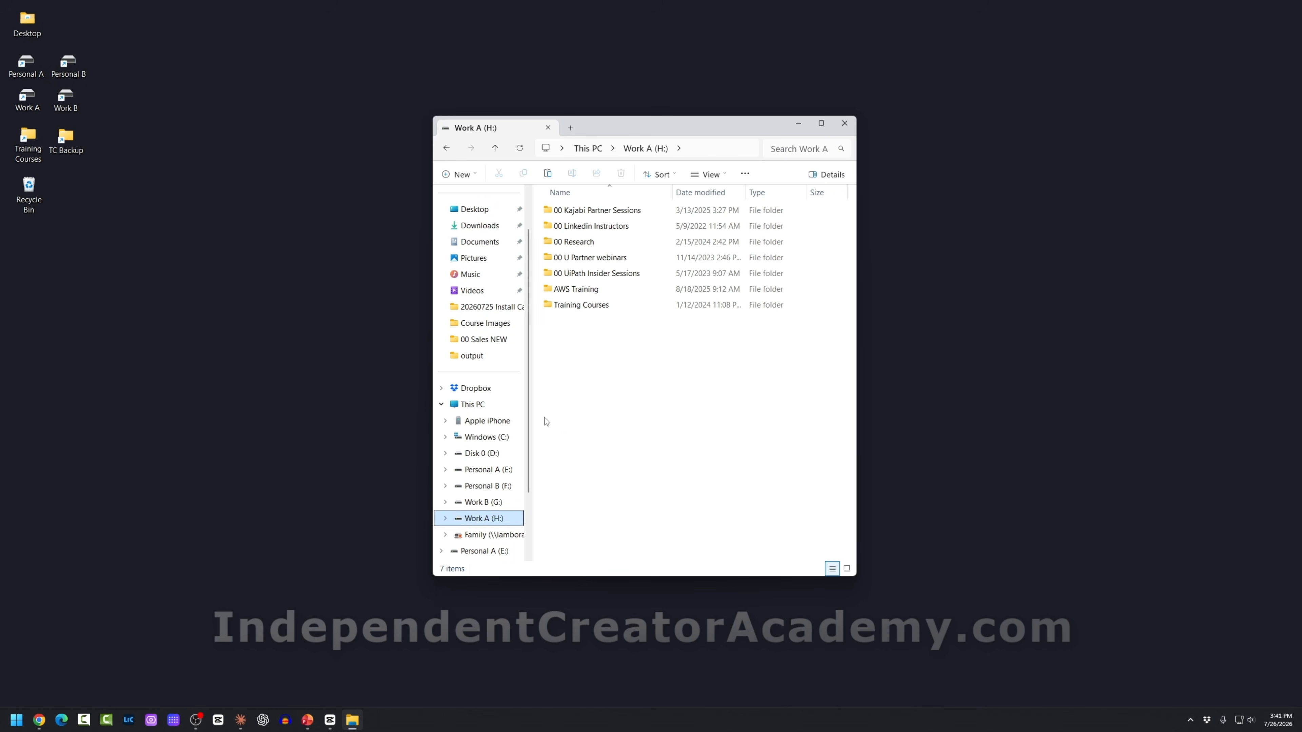
pyautogui.rightClick(567, 367)
pyautogui.moveTo(604, 487)
pyautogui.click(748, 490)
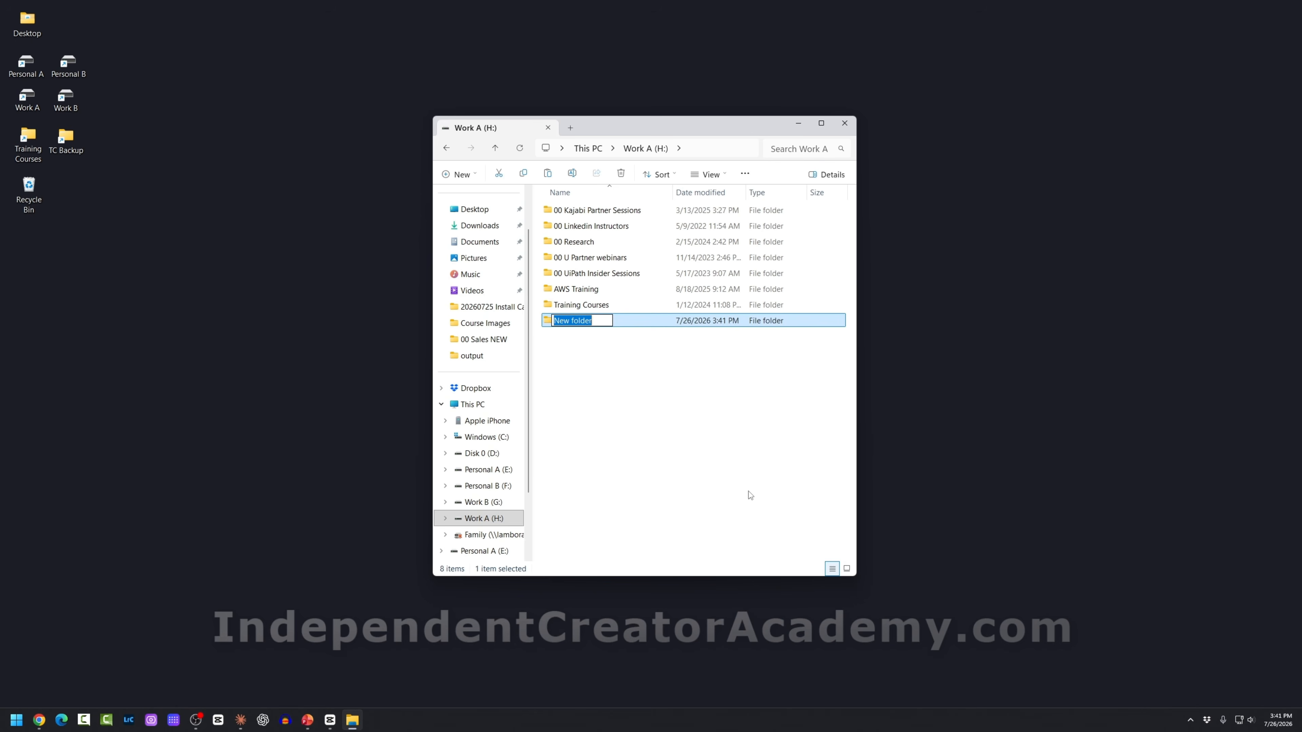
pyautogui.write('Video Projects')
pyautogui.click(562, 338)
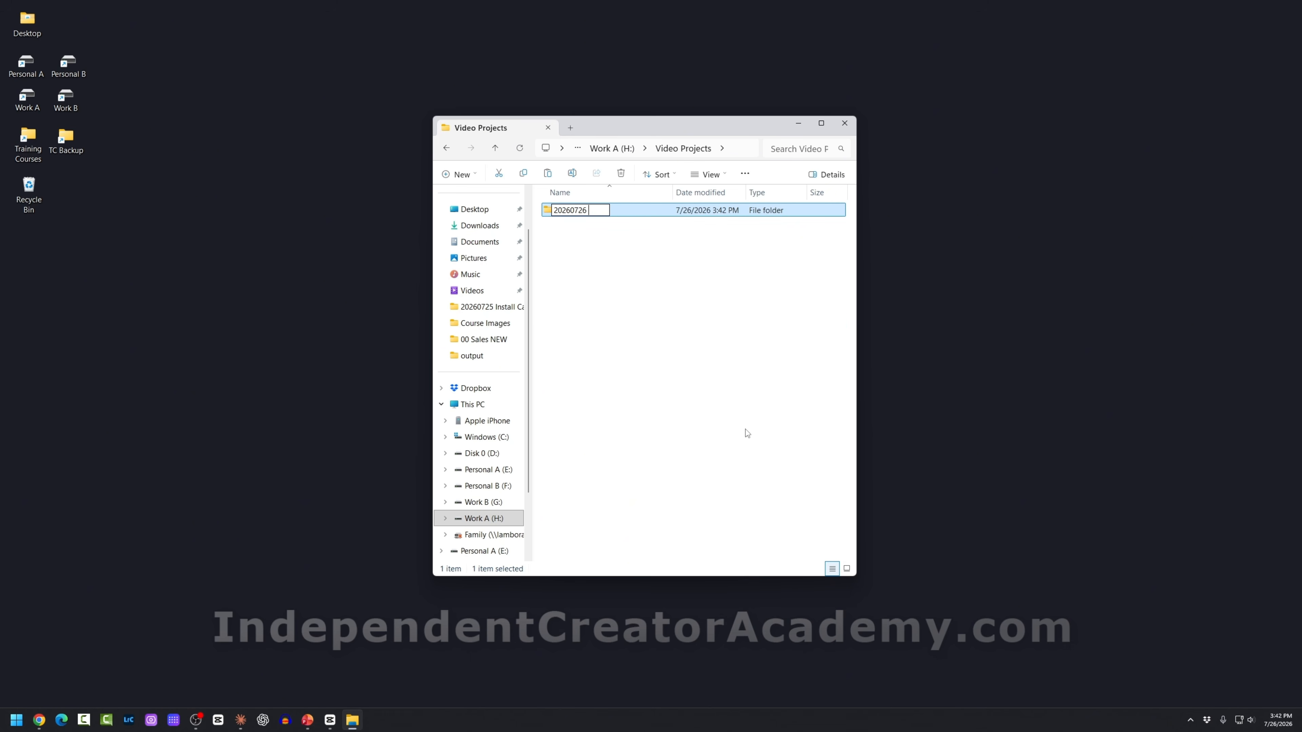
# Step: Name the project folder '20260726 Capcut Sample Project' inside Video Projects and open it
pyautogui.write('Capcut Sample Project')
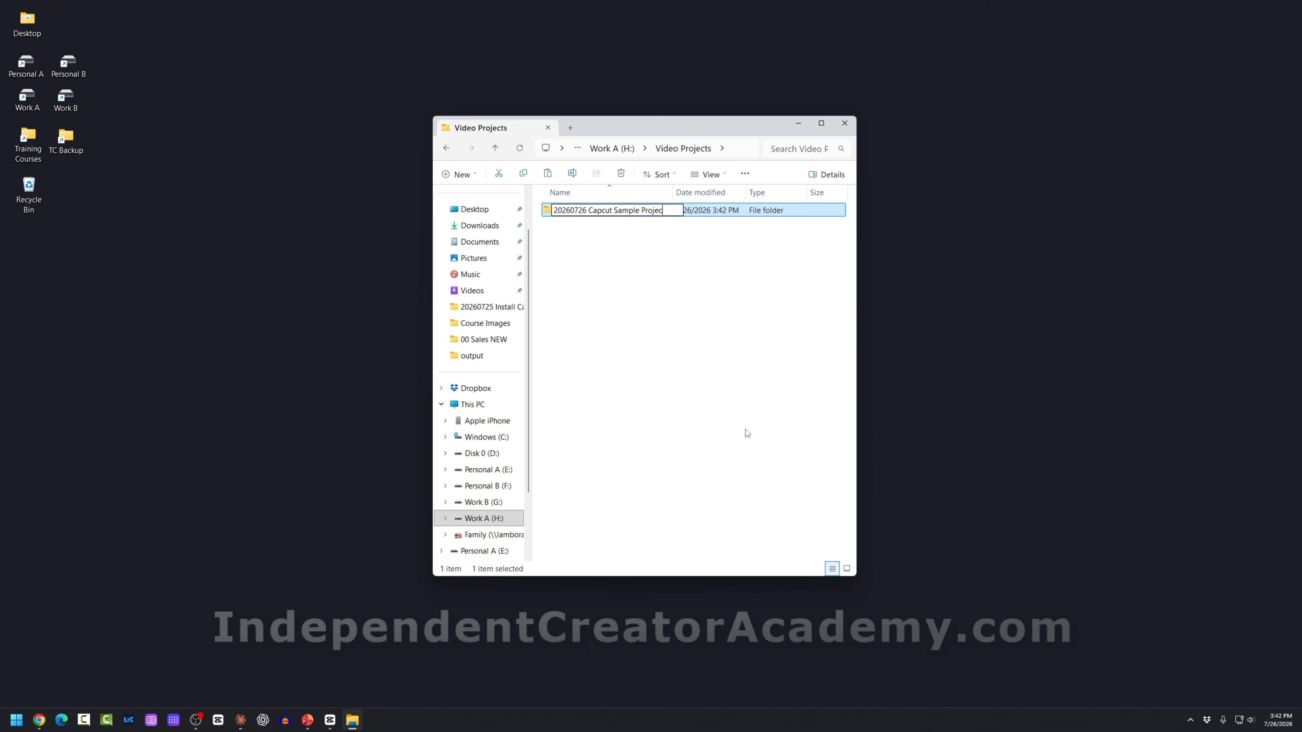
pyautogui.press('Return')
pyautogui.doubleClick(606, 211)
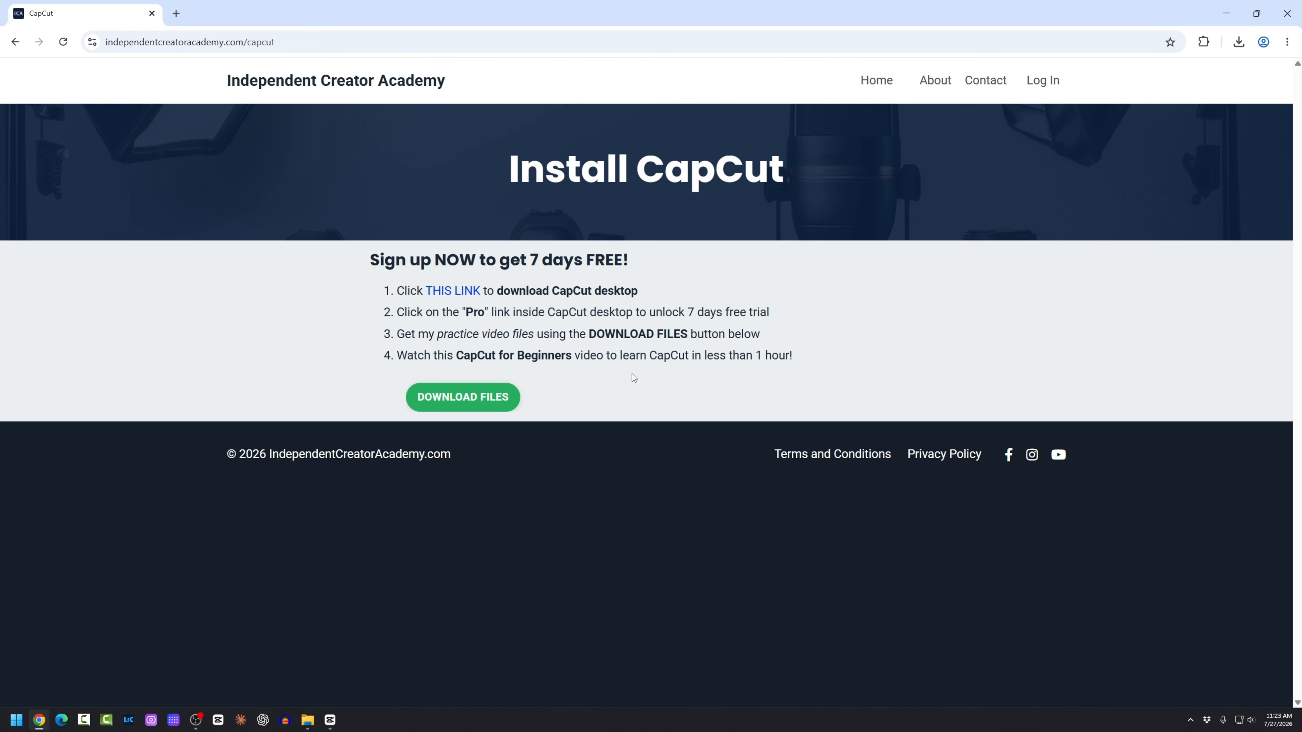
# Step: Sign up free for the CapCut Project Files, opting in to the email list
pyautogui.click(462, 397)
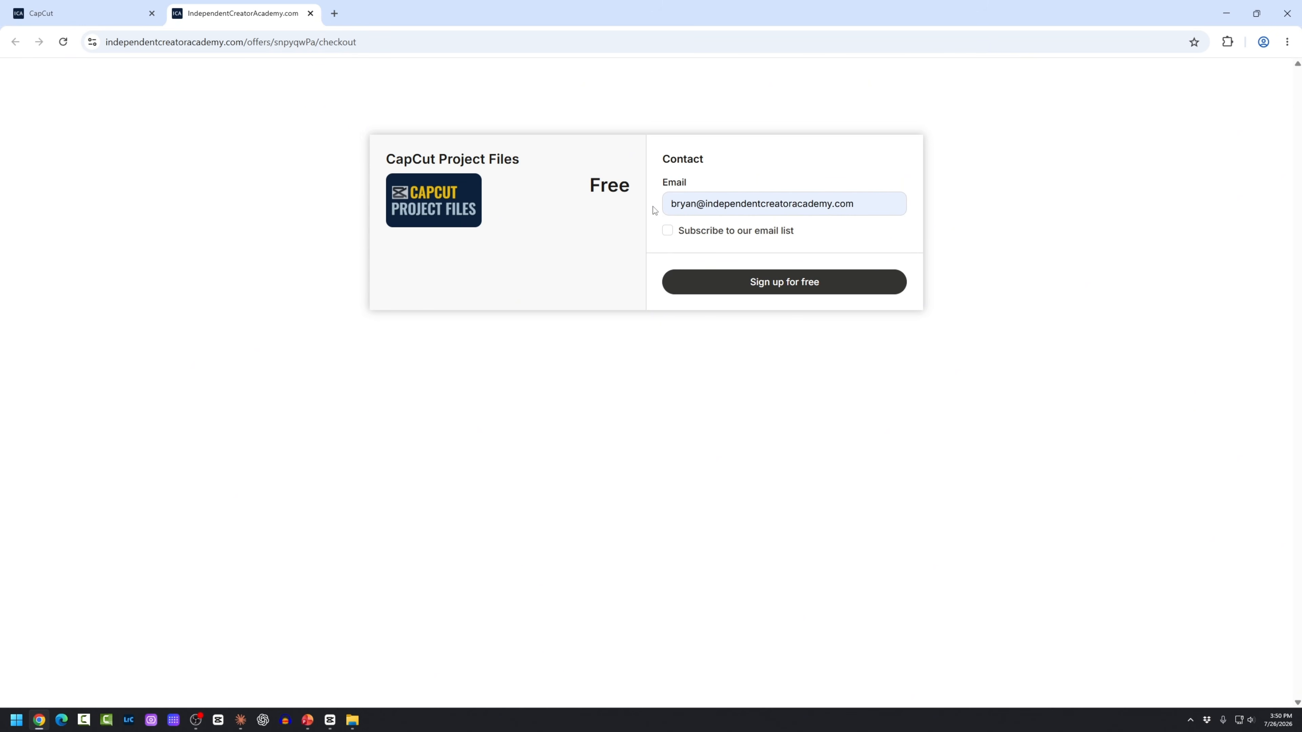
pyautogui.click(869, 207)
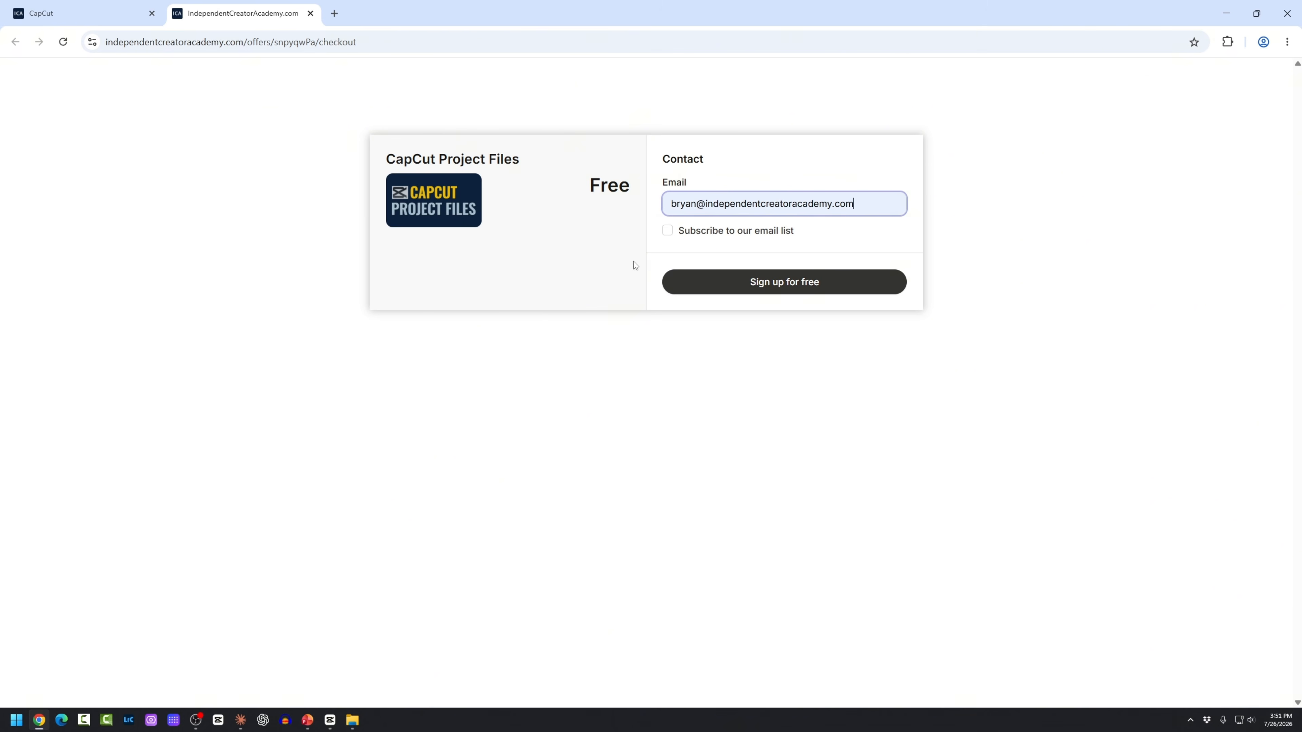
pyautogui.click(667, 230)
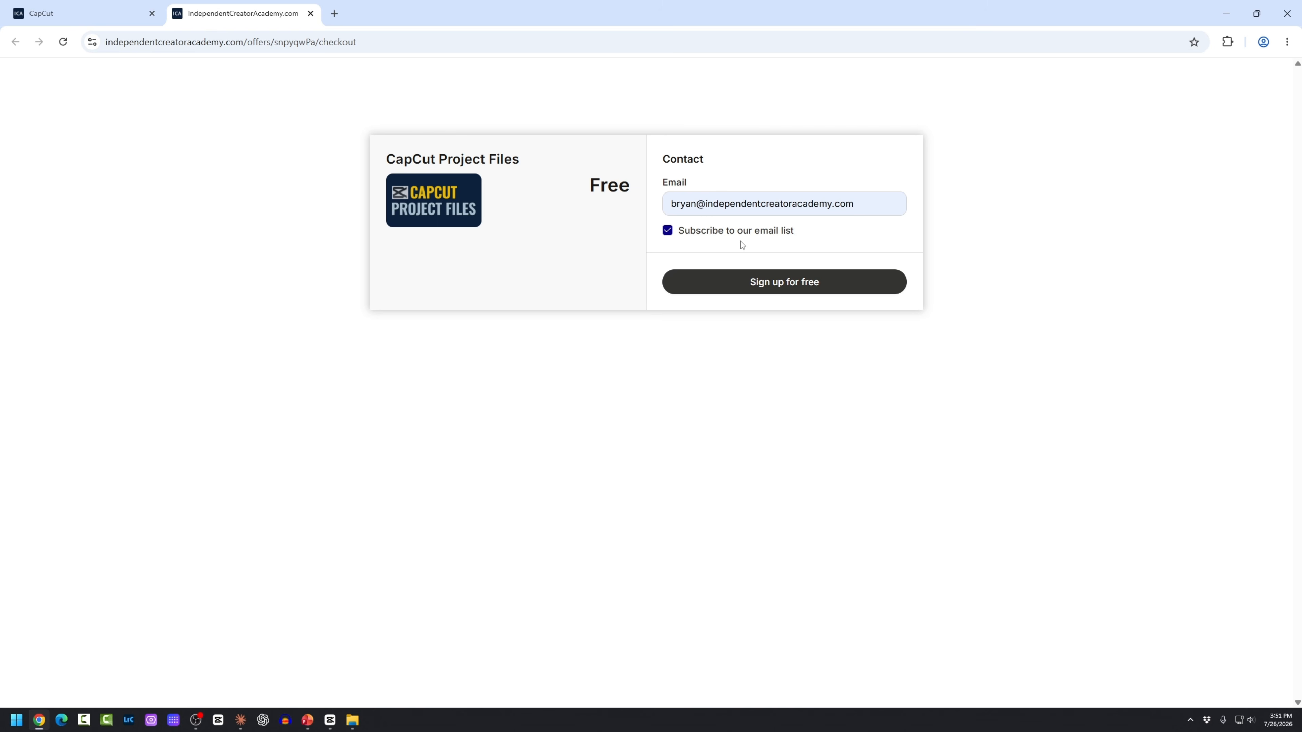
pyautogui.click(772, 292)
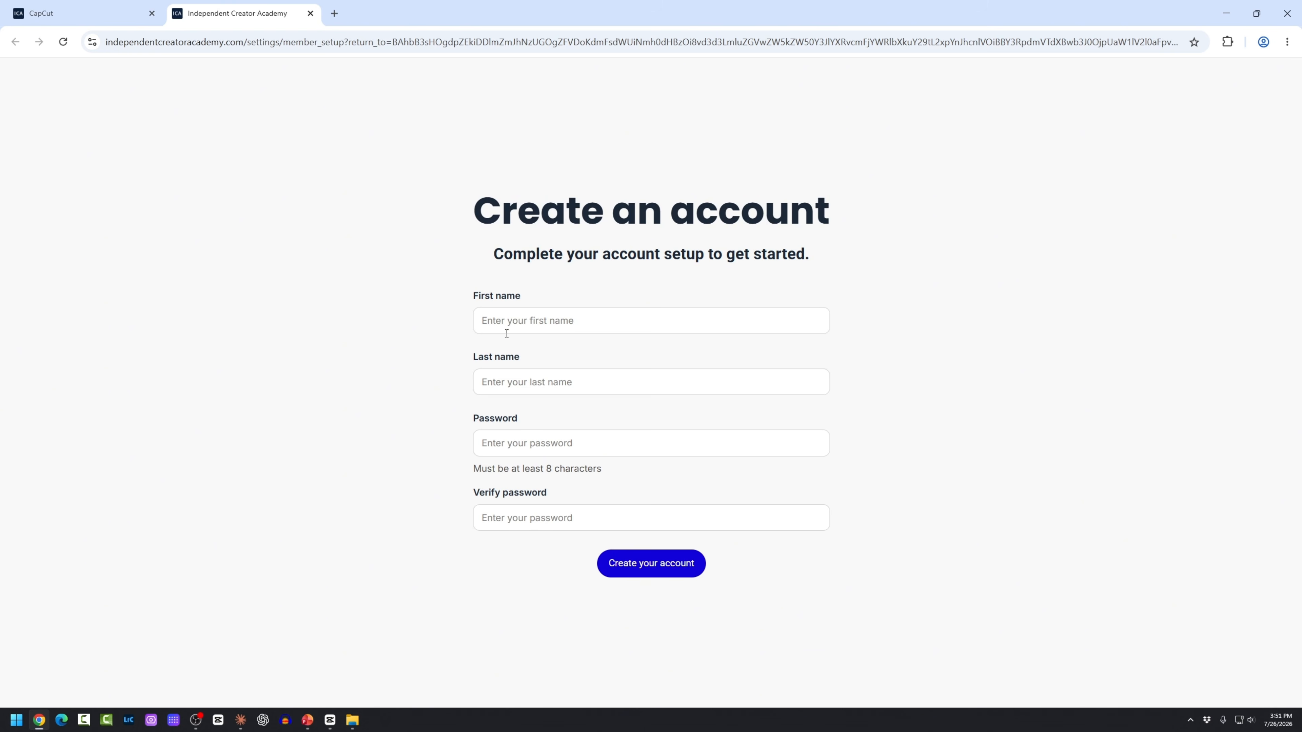
# Step: Create the account with first name, last name and the password entered twice
pyautogui.click(511, 323)
pyautogui.press('Tab')
pyautogui.press('Tab')
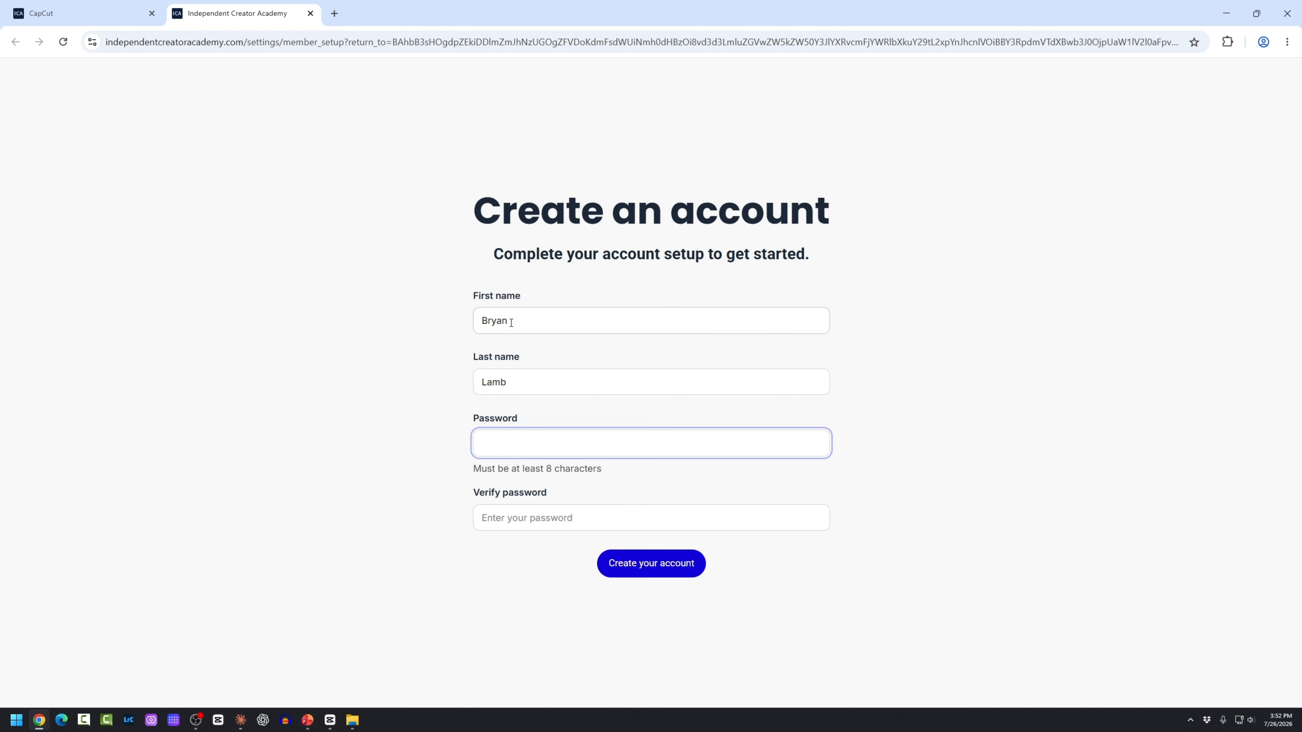
pyautogui.hotkey('ctrl', 'v')
pyautogui.press('Tab')
pyautogui.hotkey('ctrl', 'v')
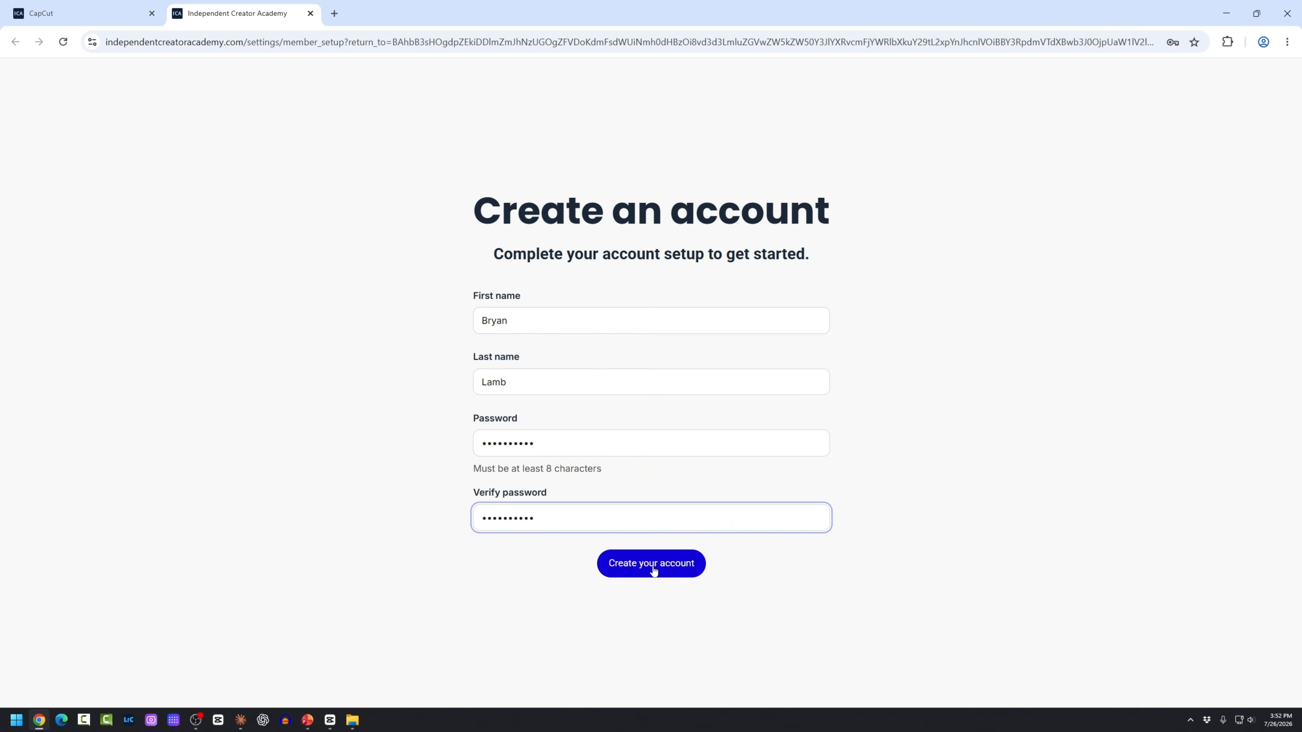
pyautogui.click(652, 565)
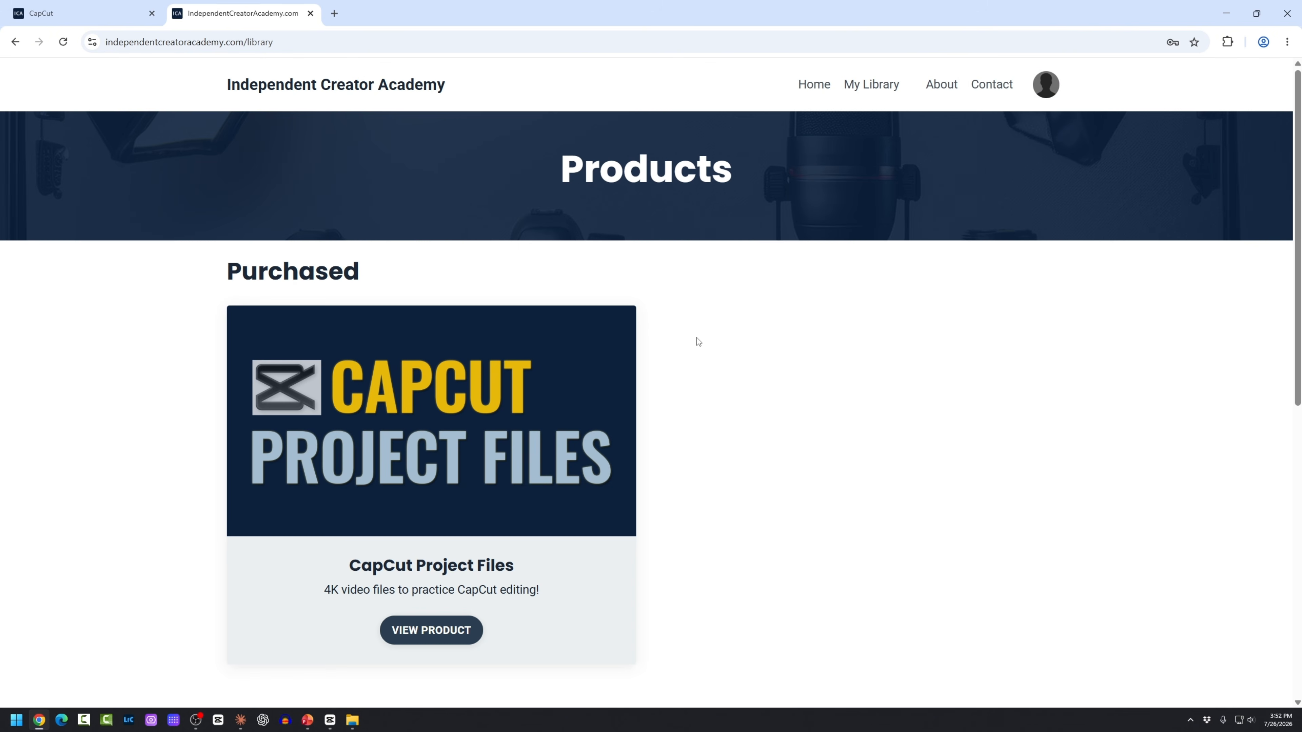
# Step: From My Library, open CapCut Project Files, download A-roll_files.zip and show it in its folder
pyautogui.click(1046, 86)
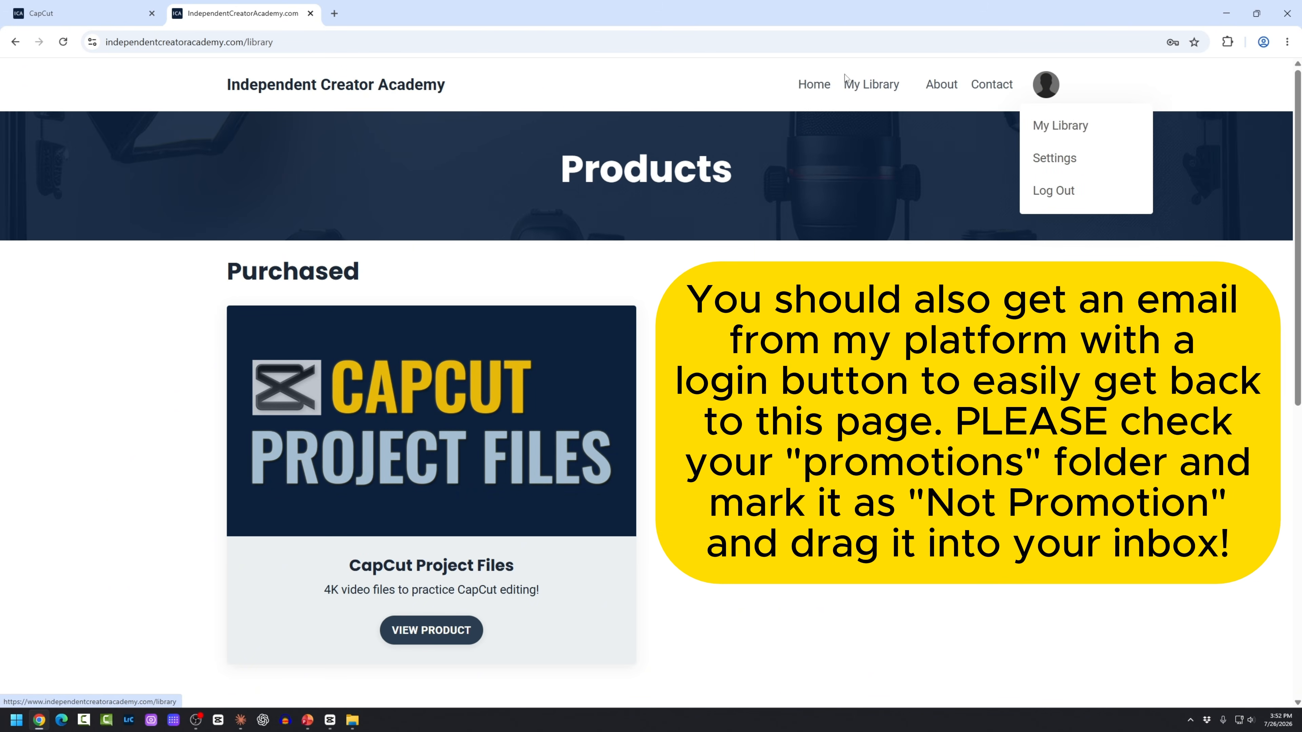
pyautogui.click(875, 86)
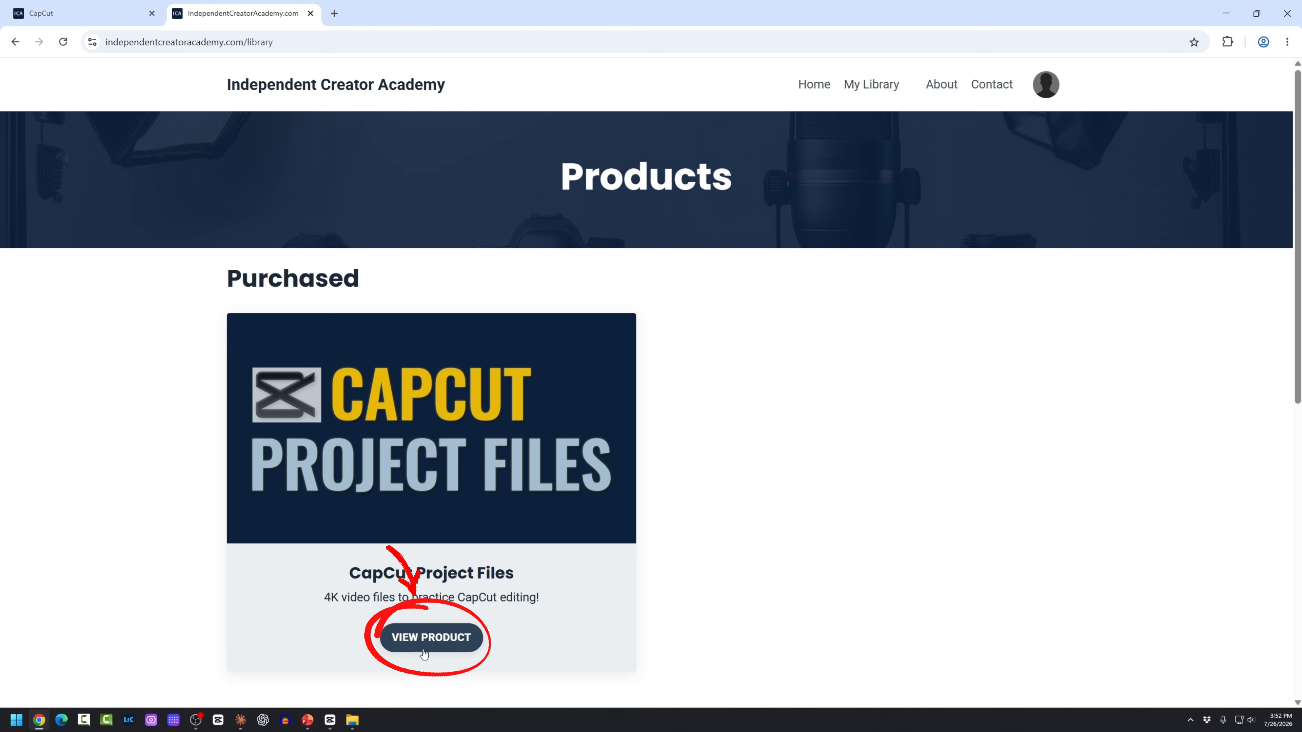
pyautogui.click(430, 641)
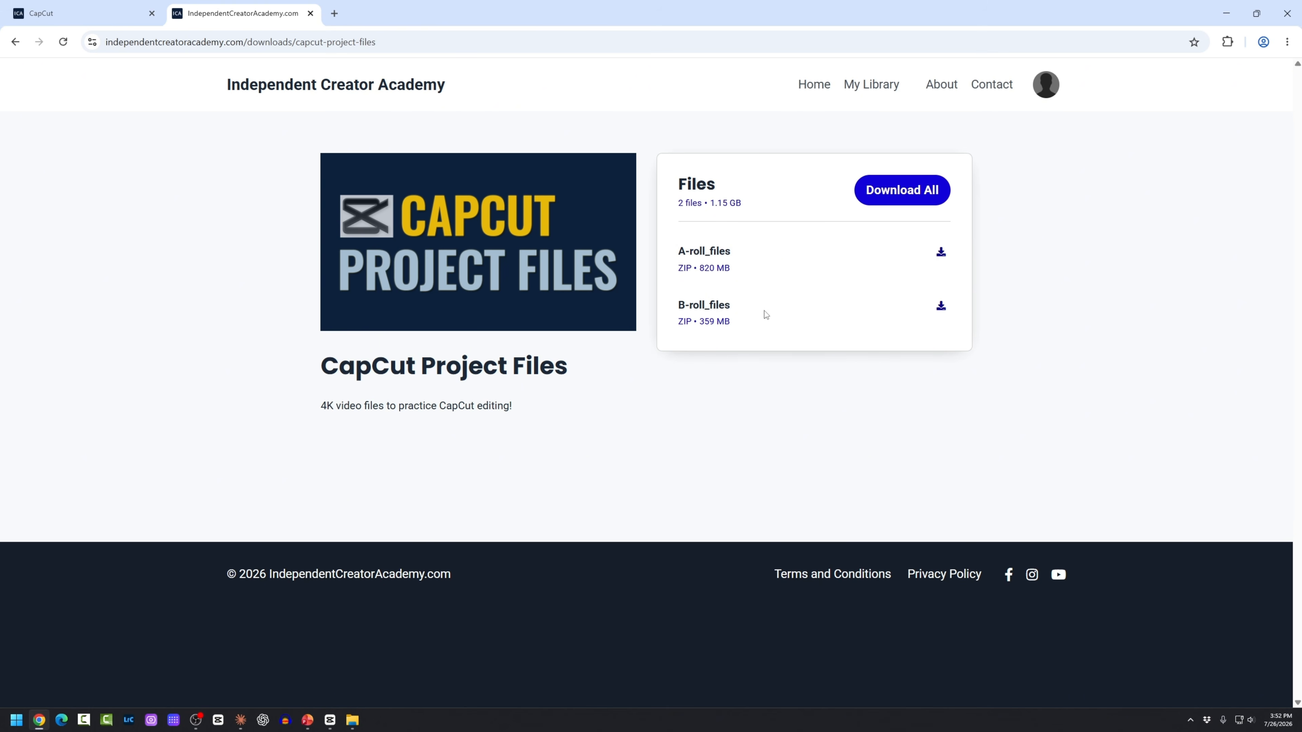
pyautogui.click(940, 254)
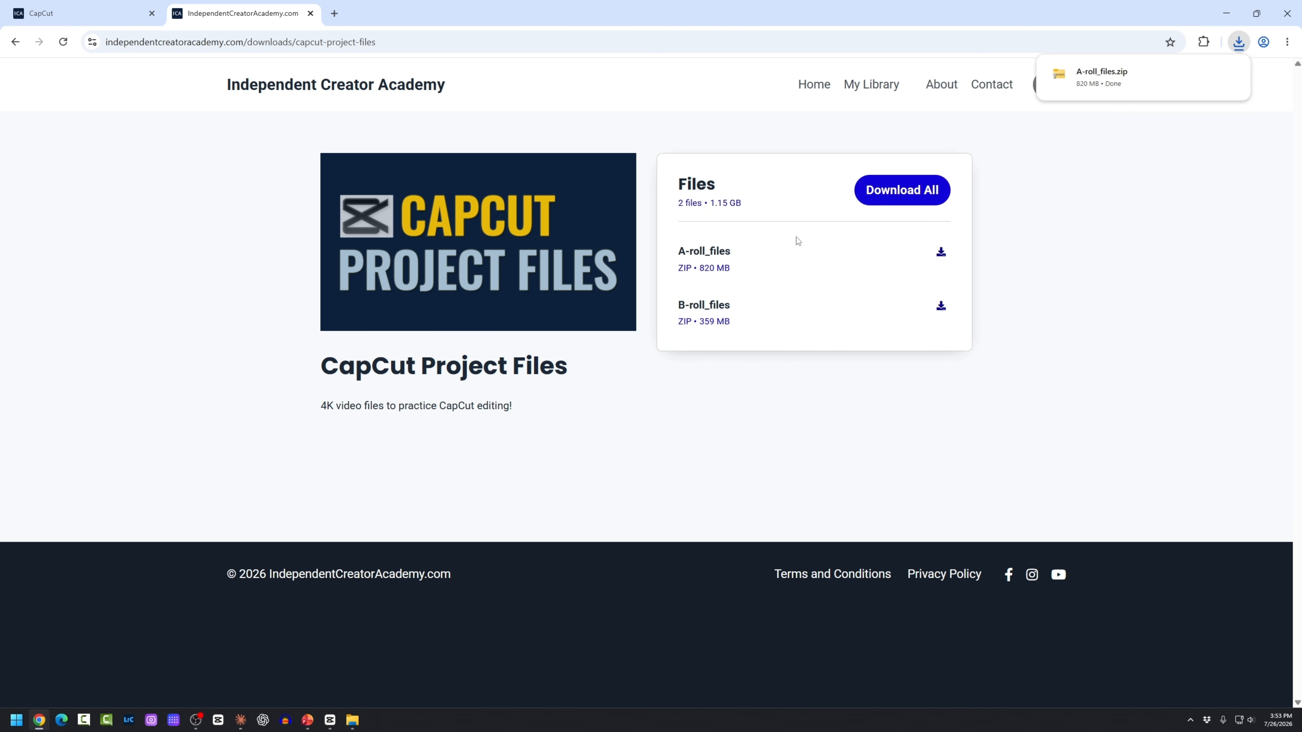
pyautogui.moveTo(1130, 84)
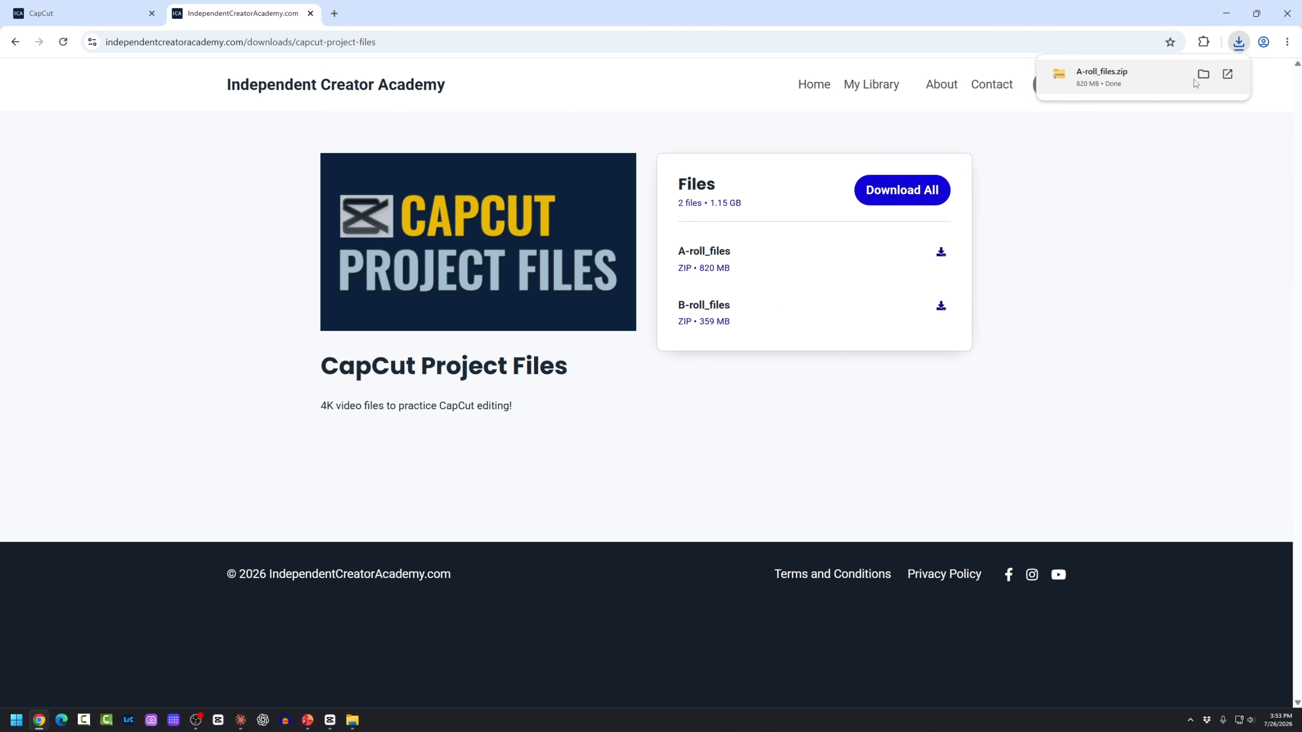
pyautogui.click(1203, 74)
pyautogui.click(1225, 17)
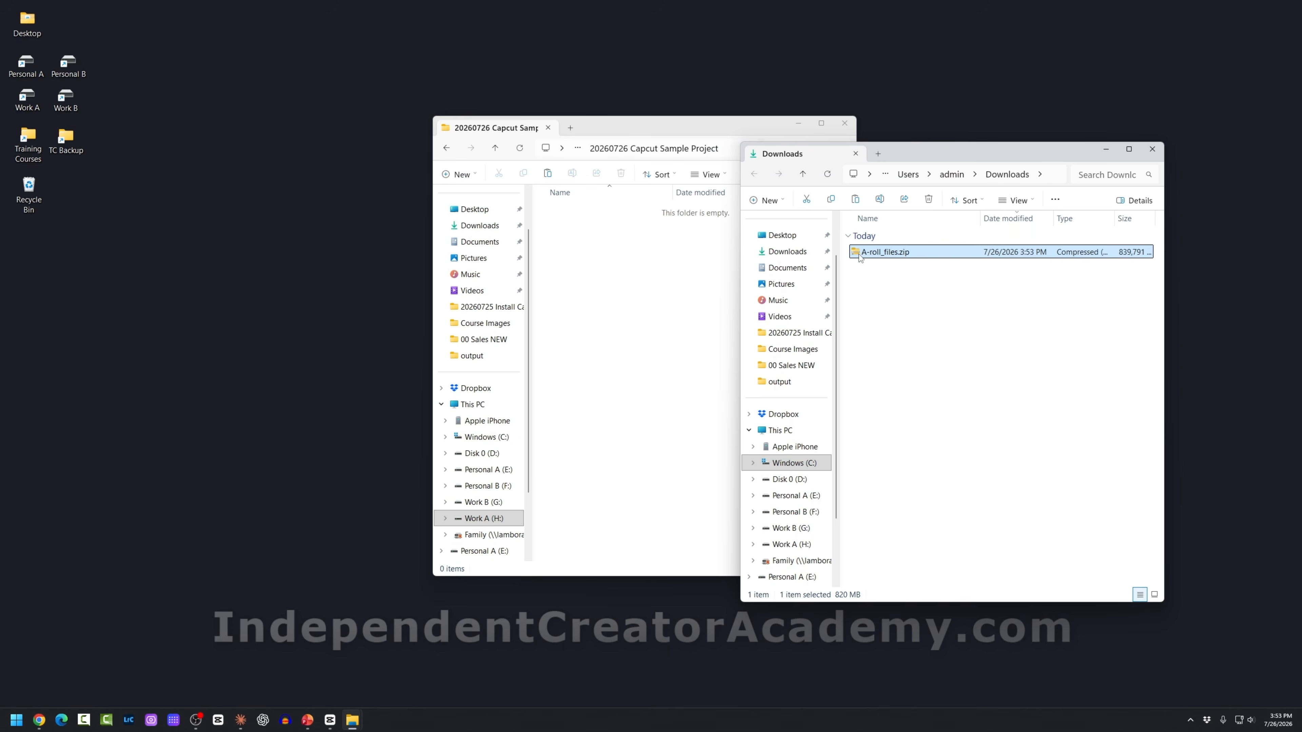
# Step: Copy the b-roll folder from B-roll_files.zip into the 20260726 Capcut Sample Project folder
pyautogui.doubleClick(860, 254)
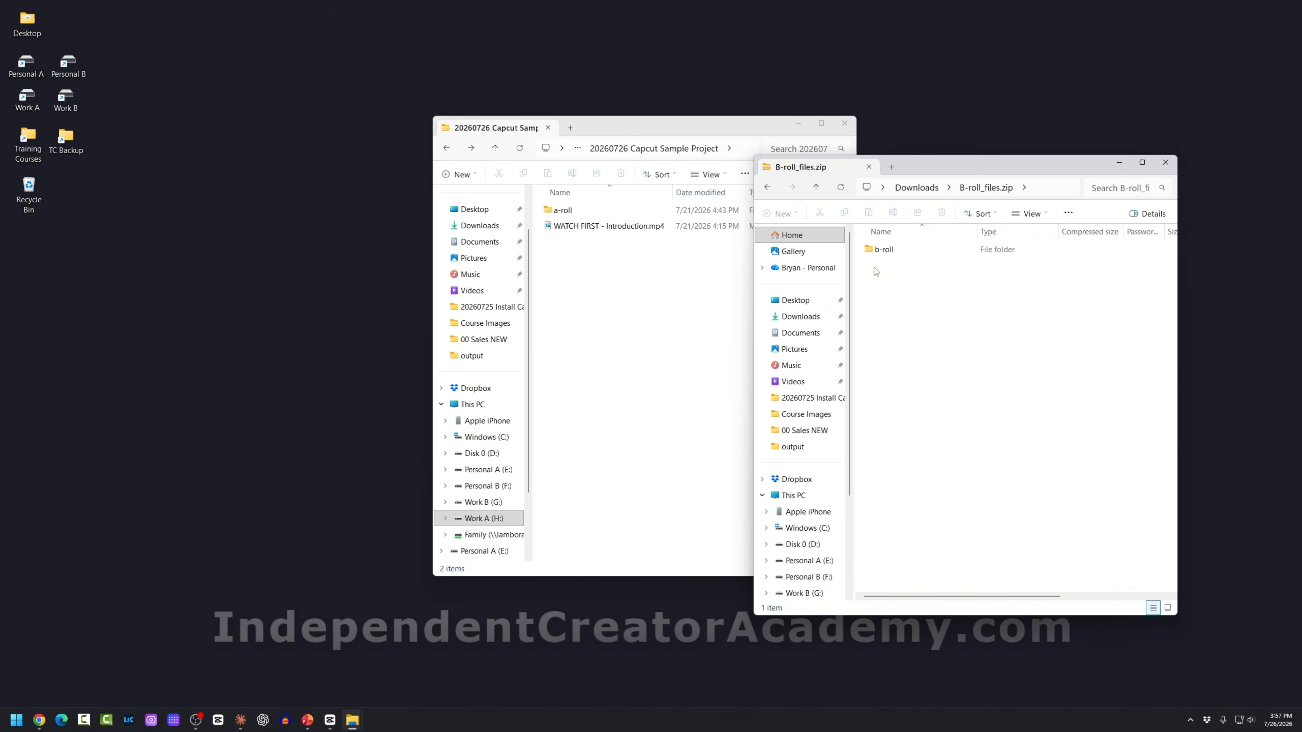
pyautogui.moveTo(874, 251); pyautogui.dragTo(614, 280)
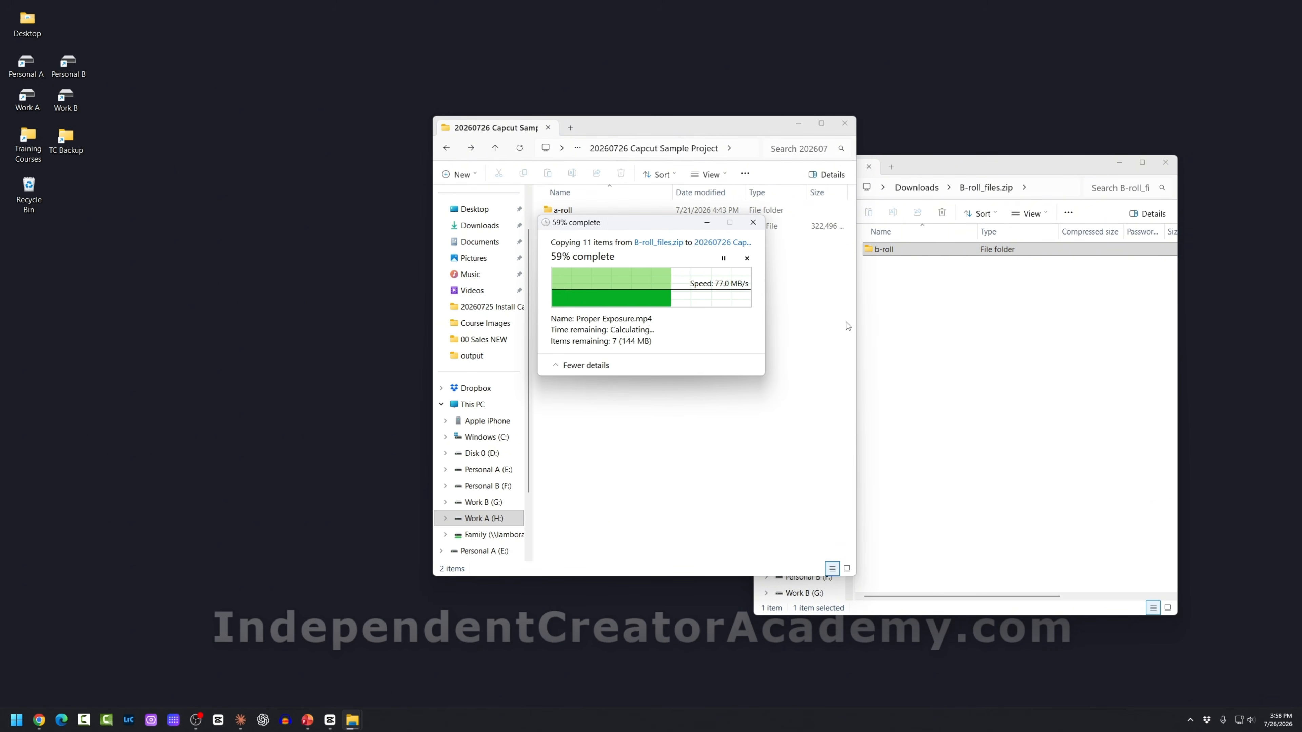
pyautogui.click(520, 149)
# Step: Select the a-roll and b-roll folders and widen the Name column
pyautogui.click(586, 293)
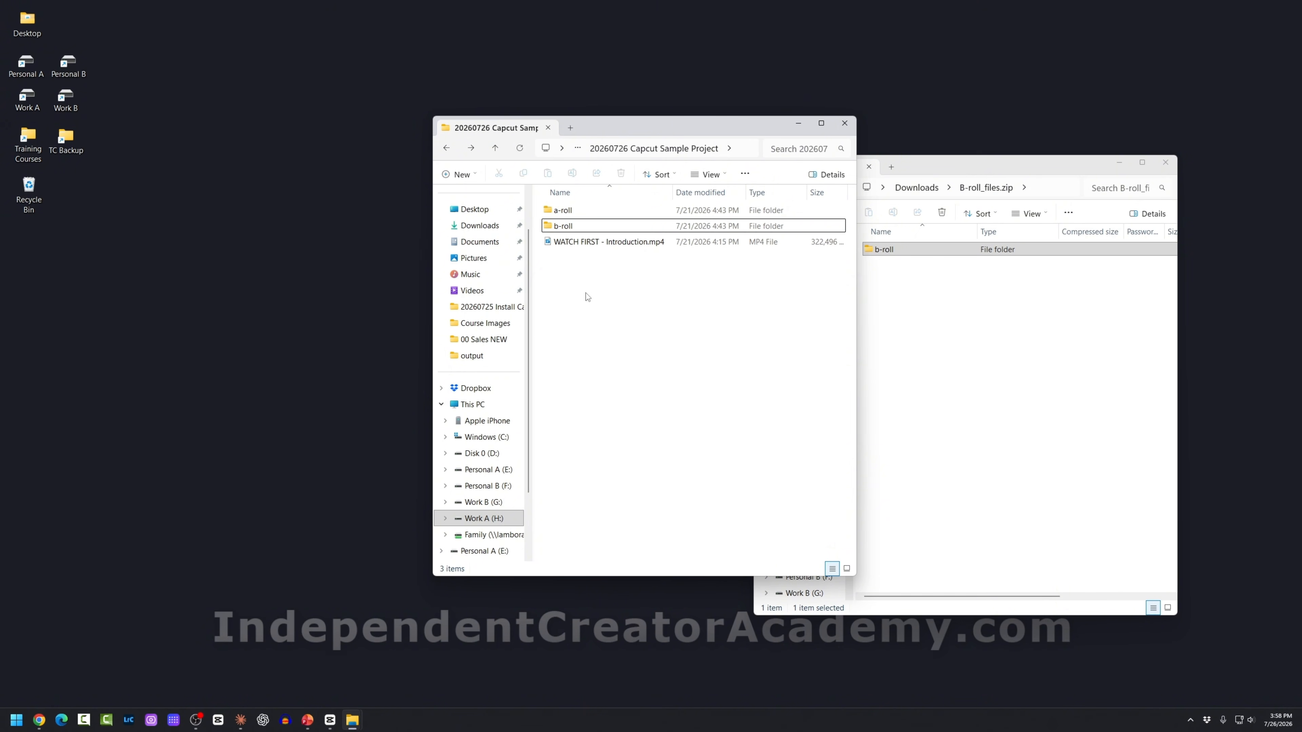
pyautogui.click(554, 212)
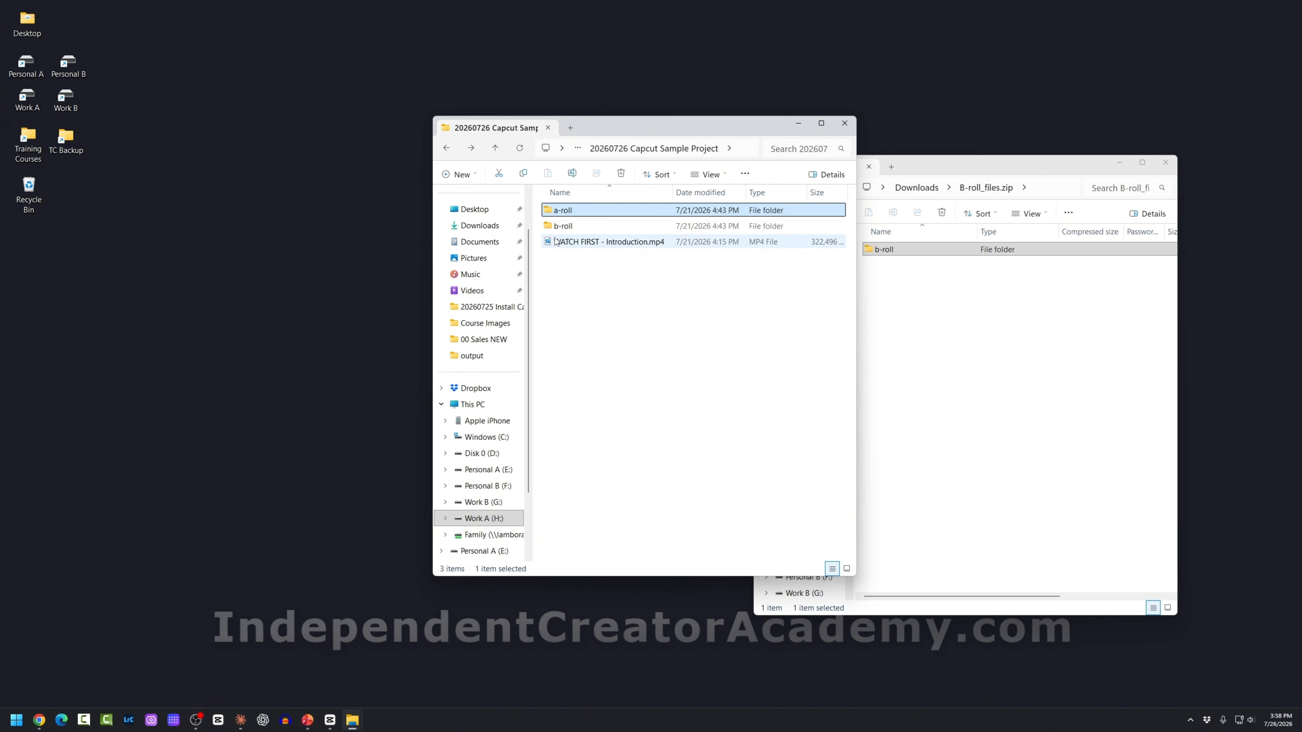
pyautogui.click(584, 226)
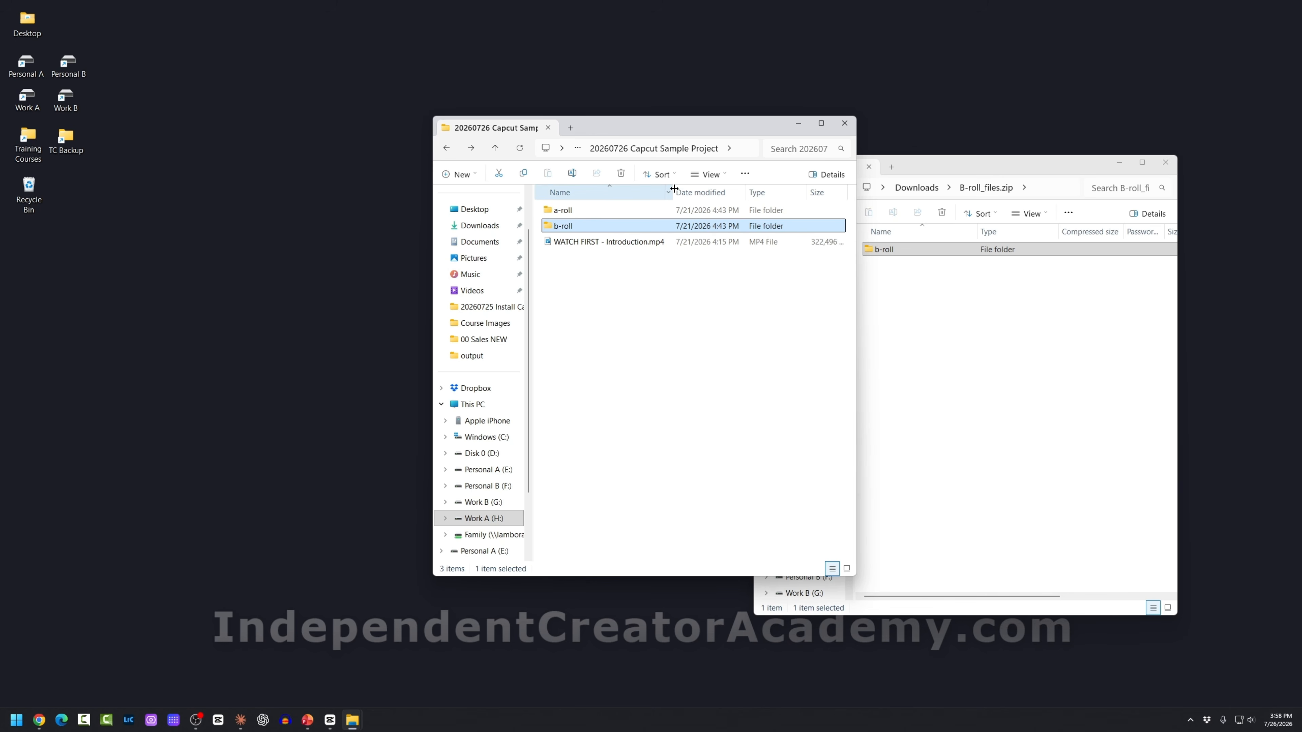
pyautogui.moveTo(672, 192); pyautogui.dragTo(713, 192)
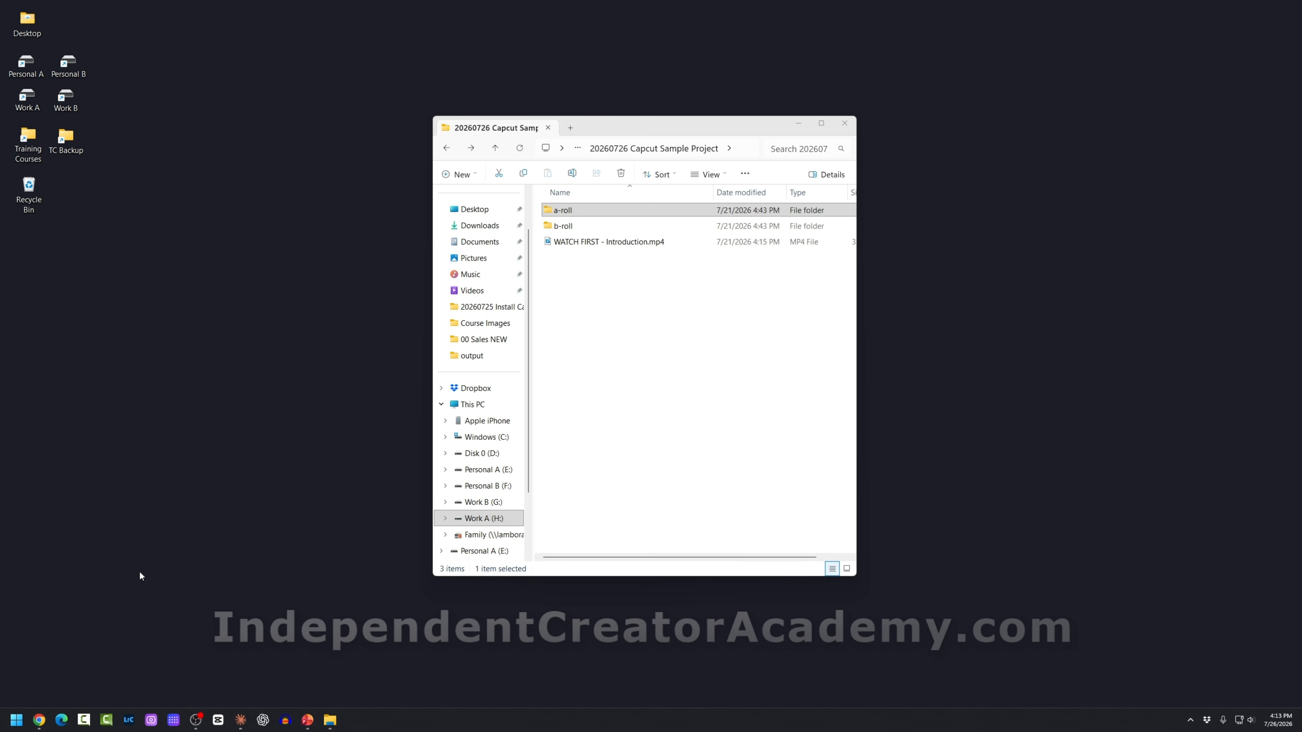
# Step: Search 'cap' in Start, check CapCut's options, and launch CapCut from the taskbar
pyautogui.click(17, 721)
pyautogui.write('cap')
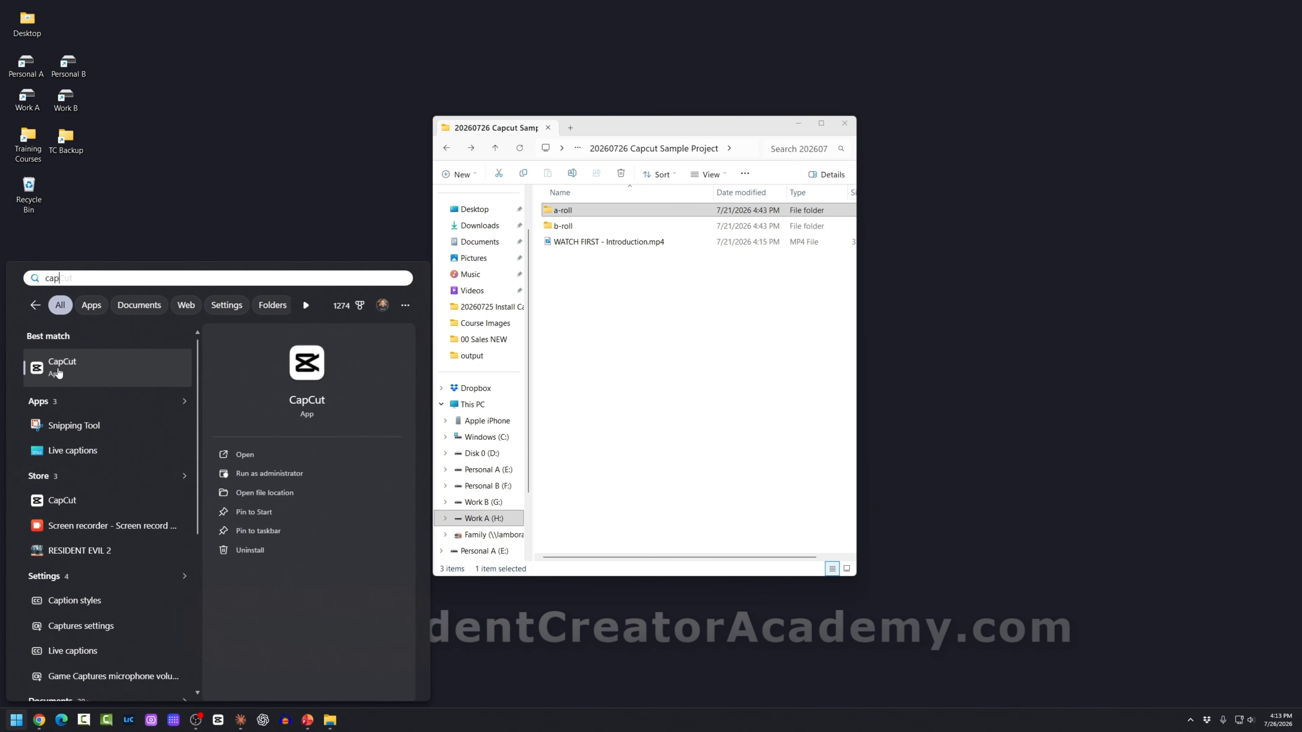
pyautogui.rightClick(82, 366)
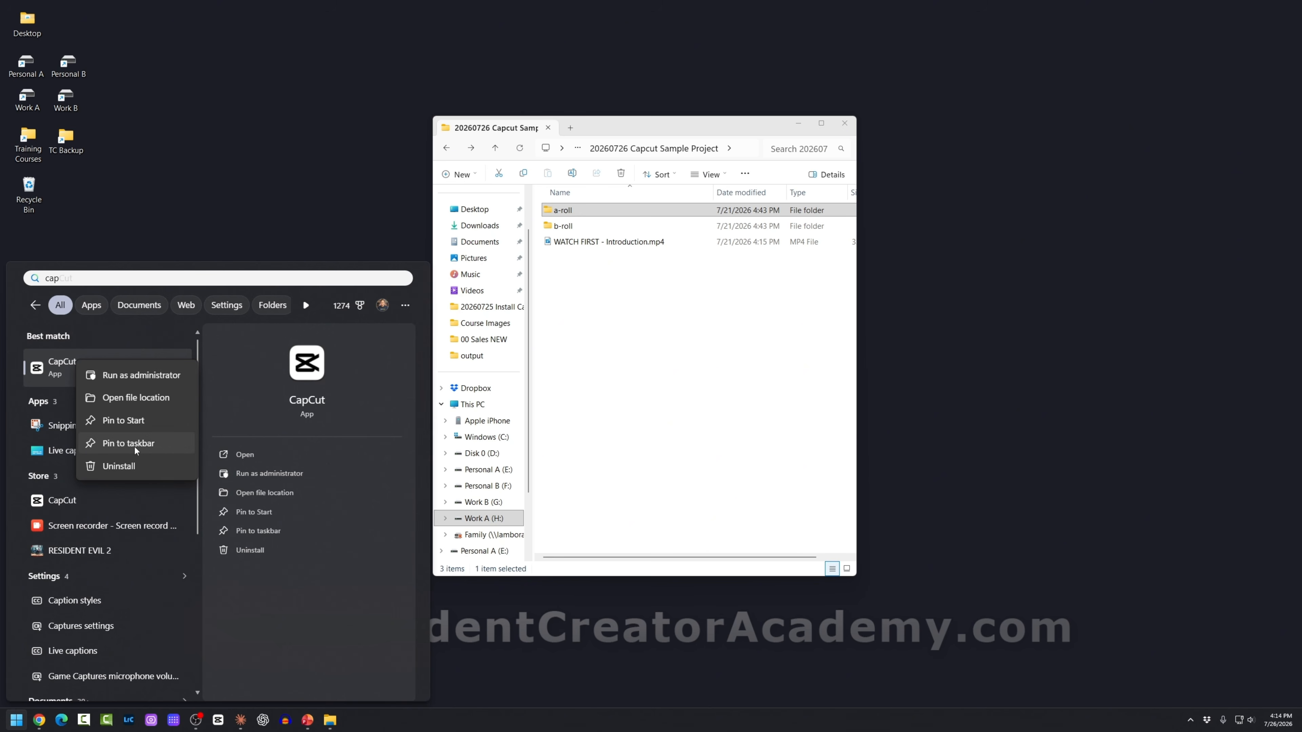
pyautogui.click(219, 723)
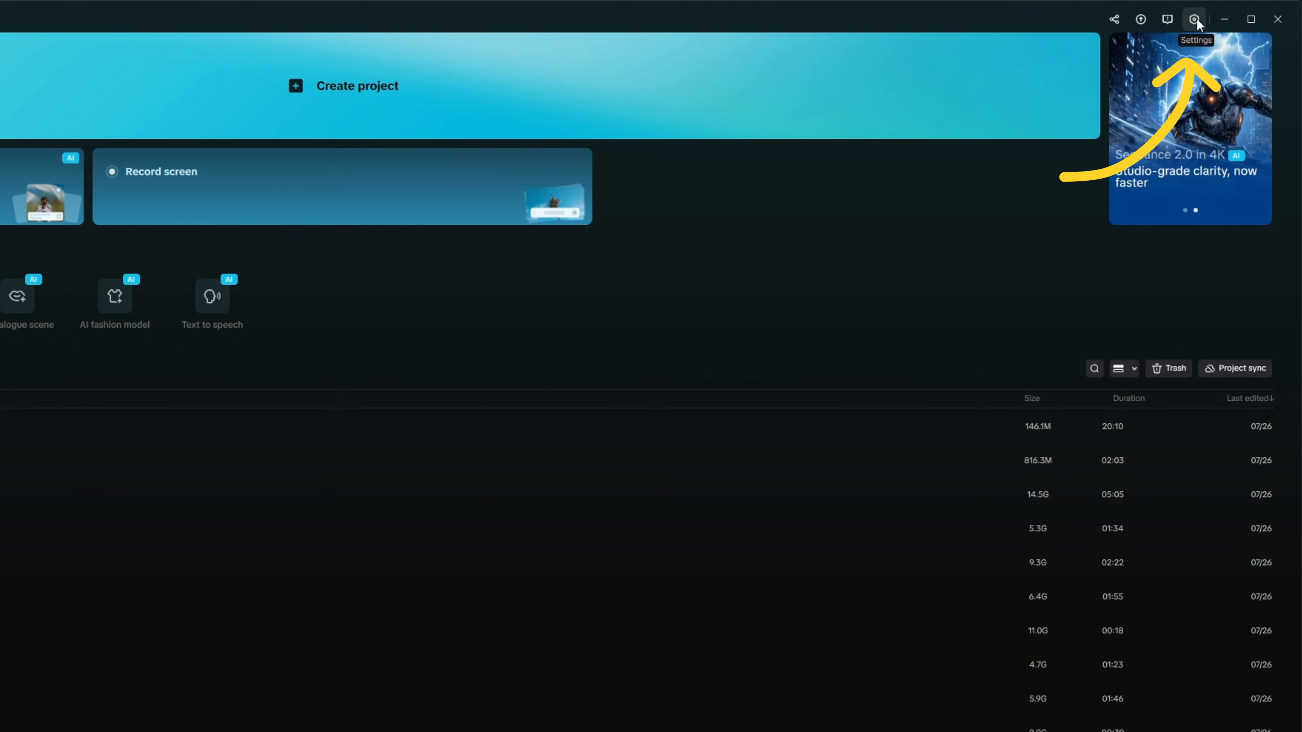
# Step: Open CapCut's Settings from the gear menu to see the draft save location
pyautogui.click(1194, 20)
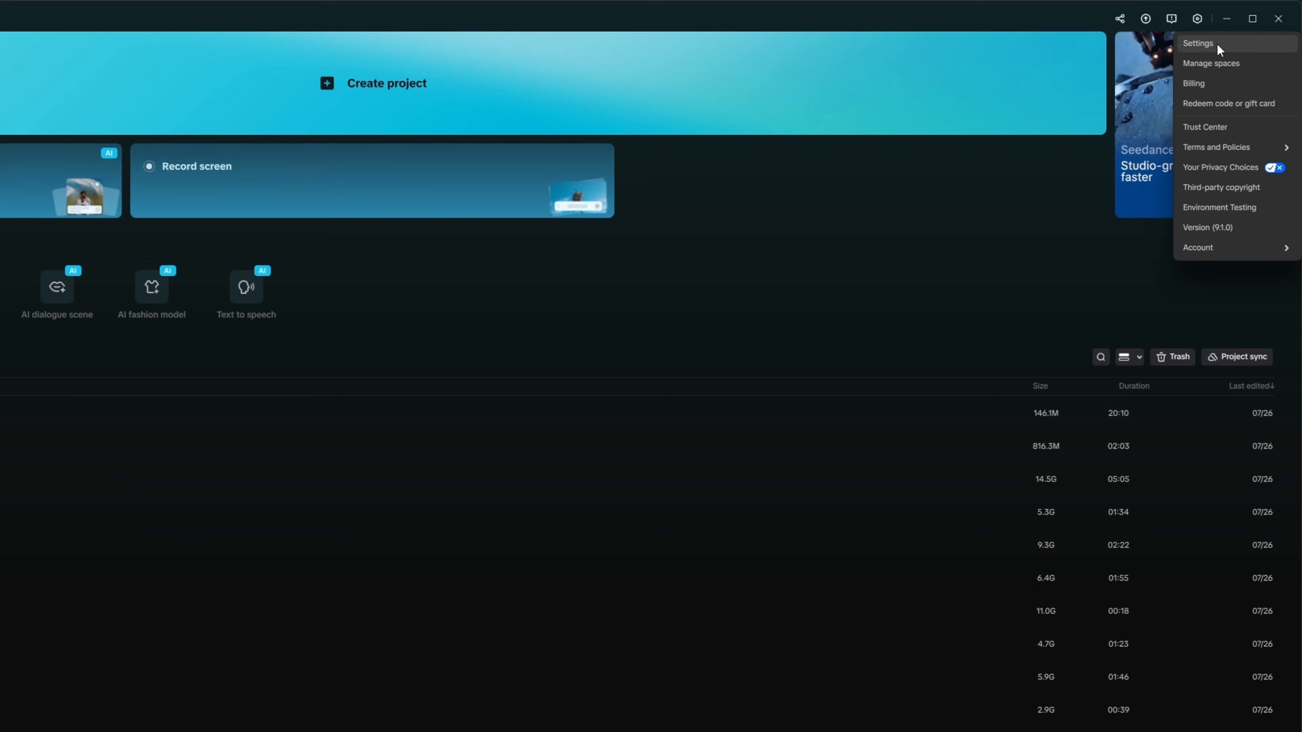
pyautogui.click(1219, 47)
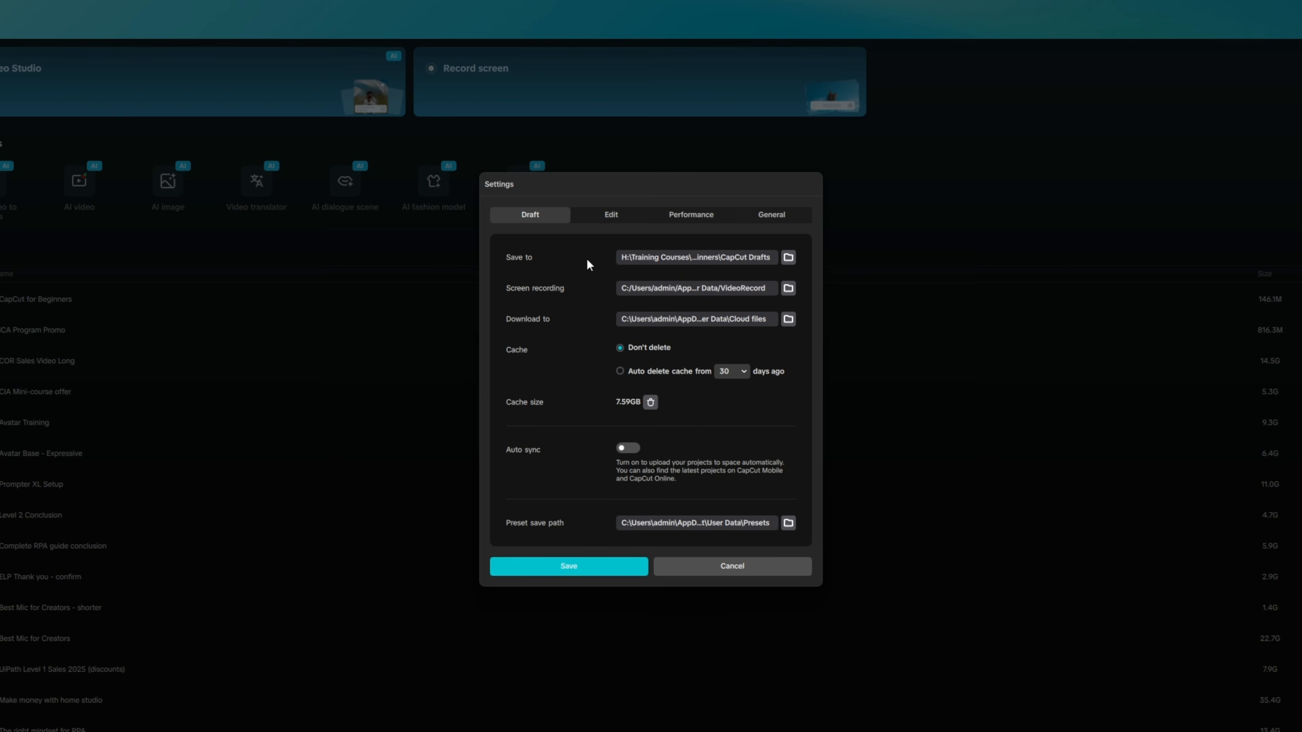
# Step: Set the draft save folder to Work A (H:) > Video Projects > 20260726 Capcut Sample Project
pyautogui.click(787, 256)
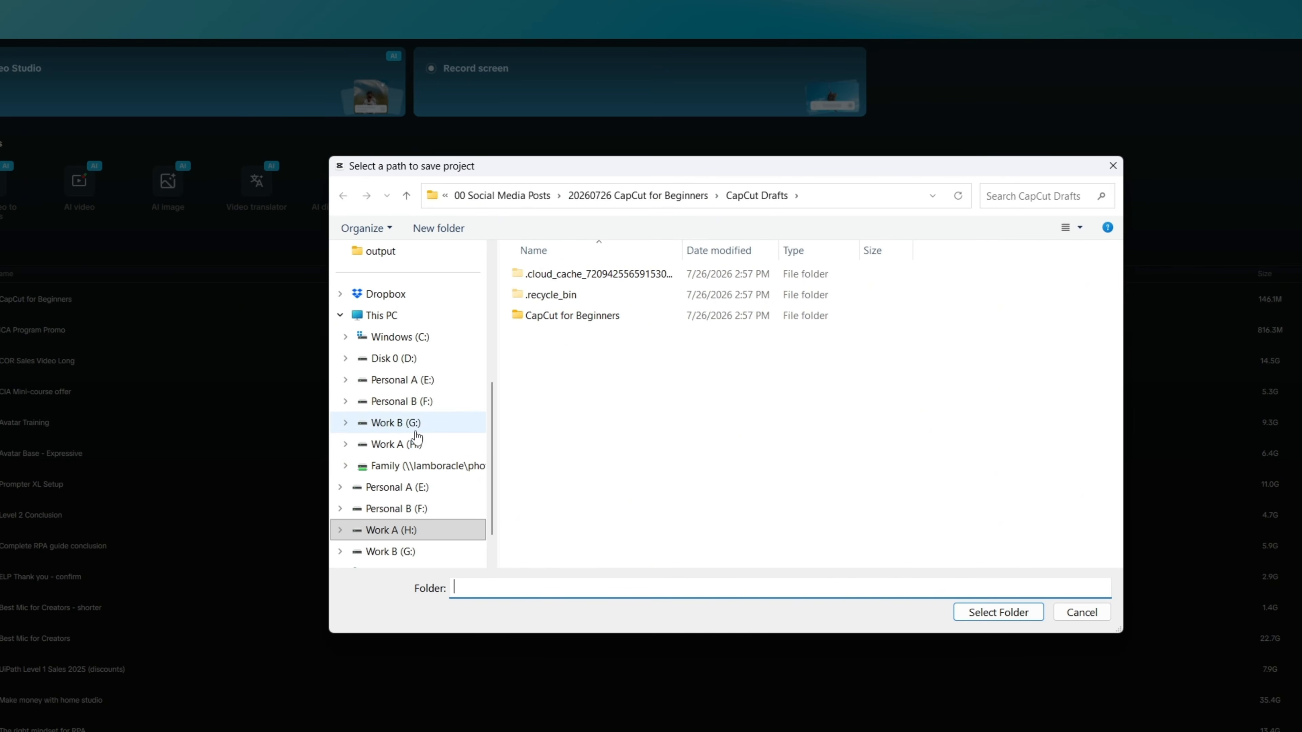
pyautogui.scroll(-1, 405, 425)
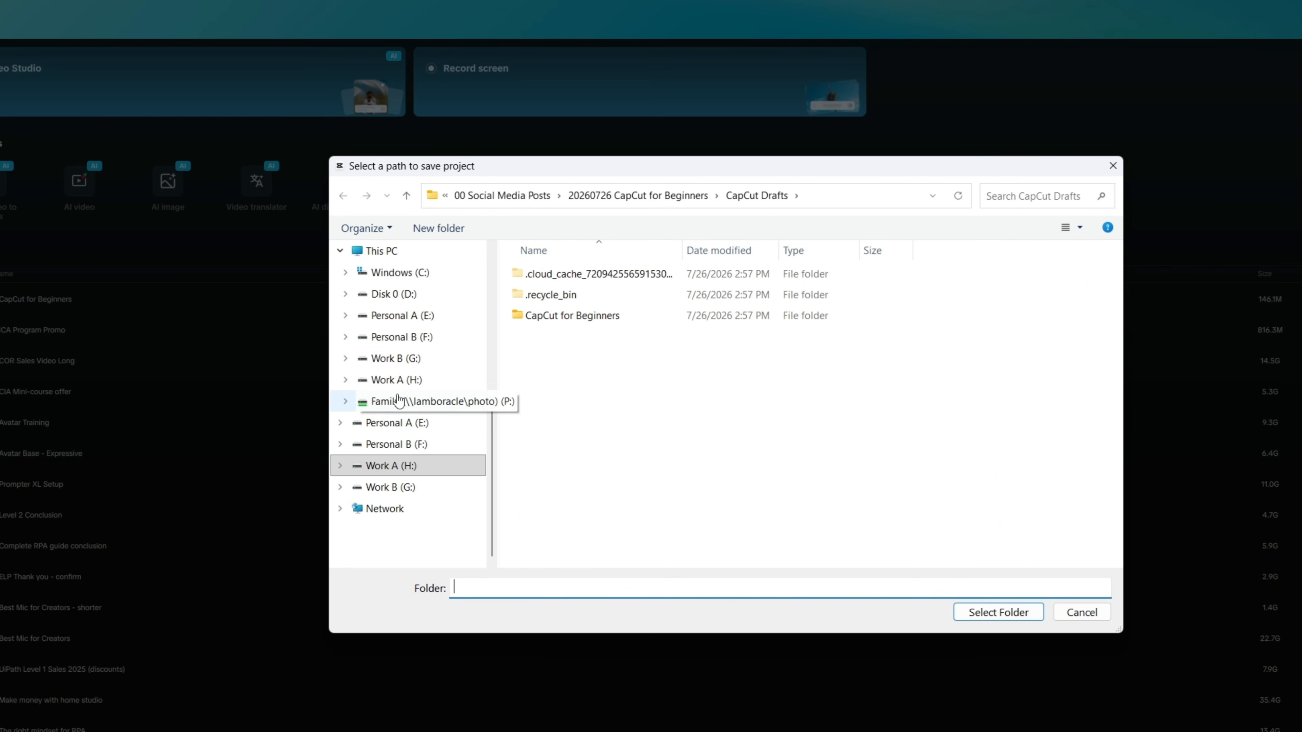
pyautogui.click(391, 471)
pyautogui.doubleClick(545, 419)
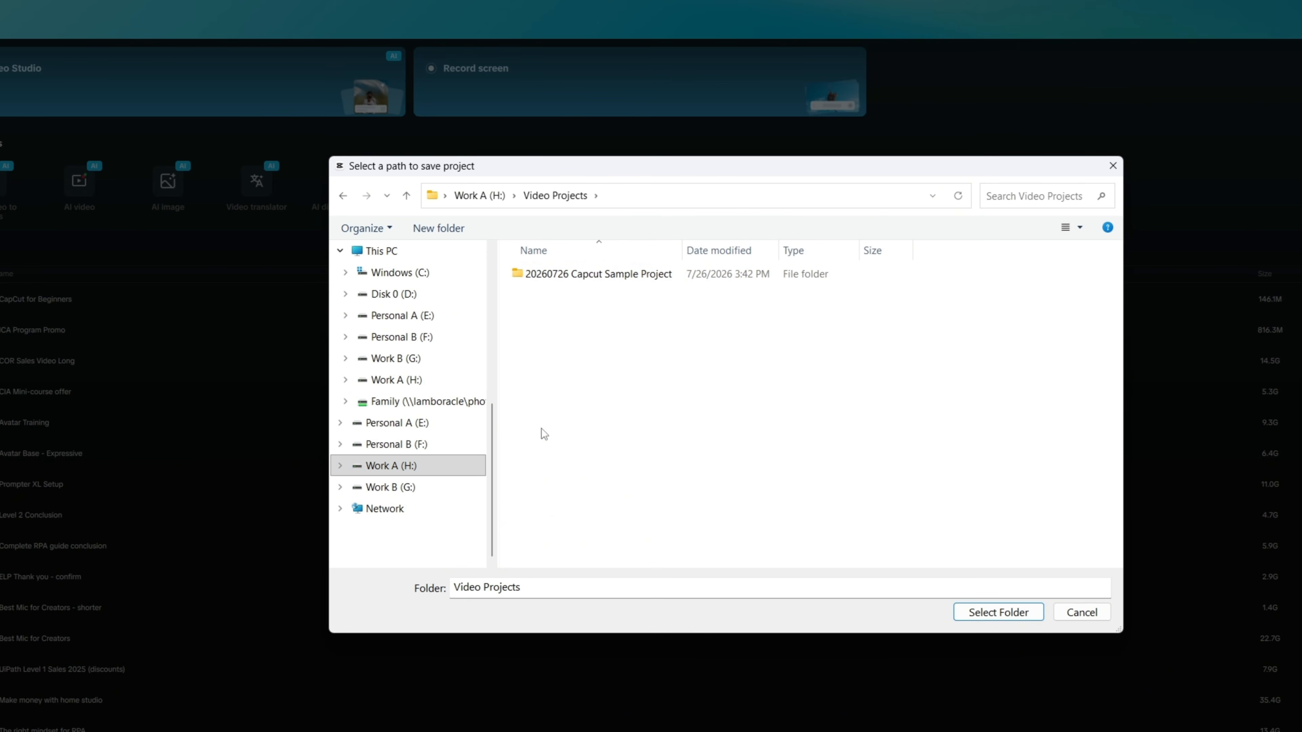
pyautogui.doubleClick(621, 277)
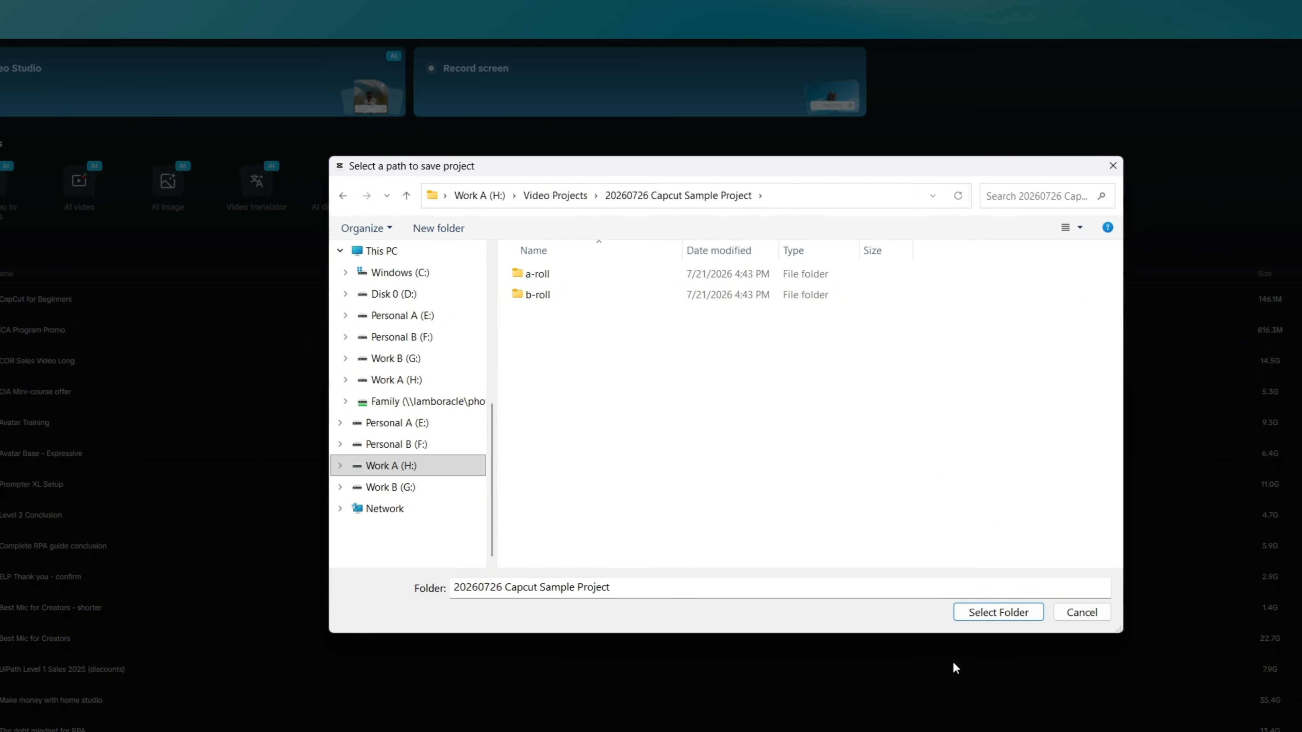
pyautogui.click(998, 613)
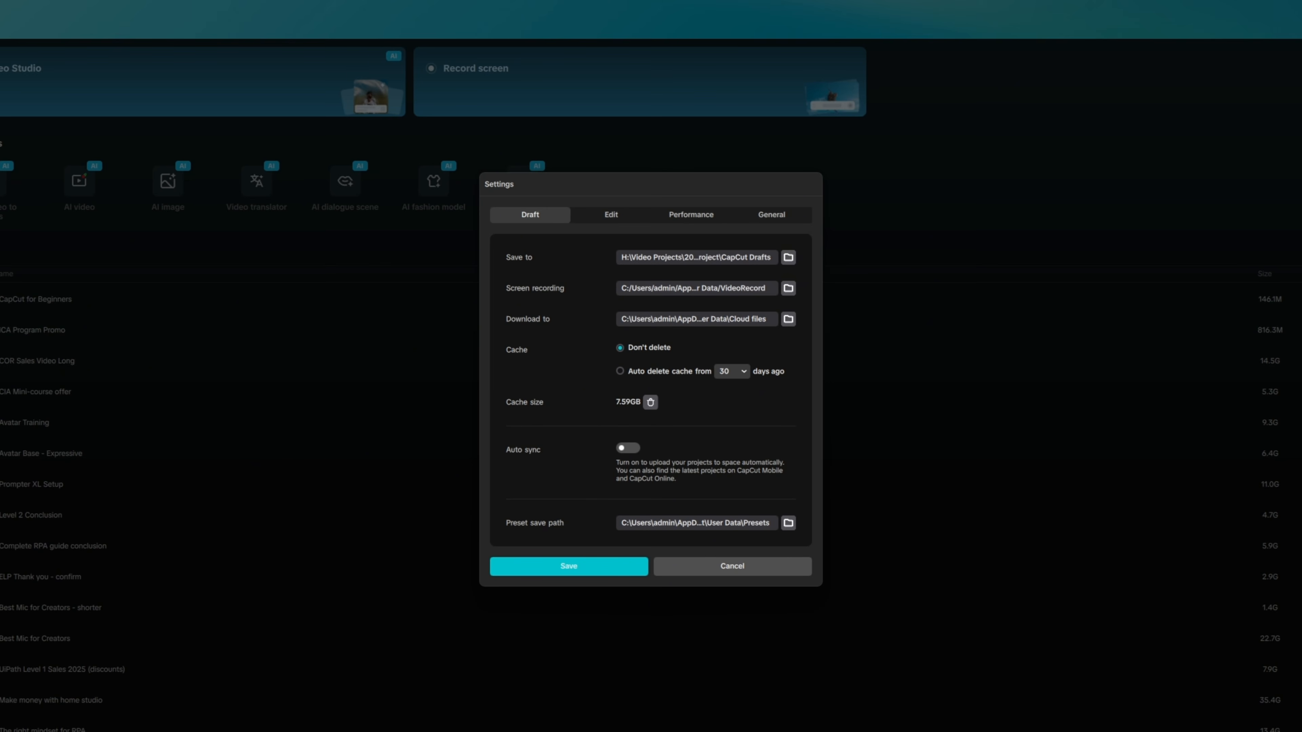
# Step: Go up to Video Projects and reopen the 20260726 Capcut Sample Project folder
pyautogui.click(554, 108)
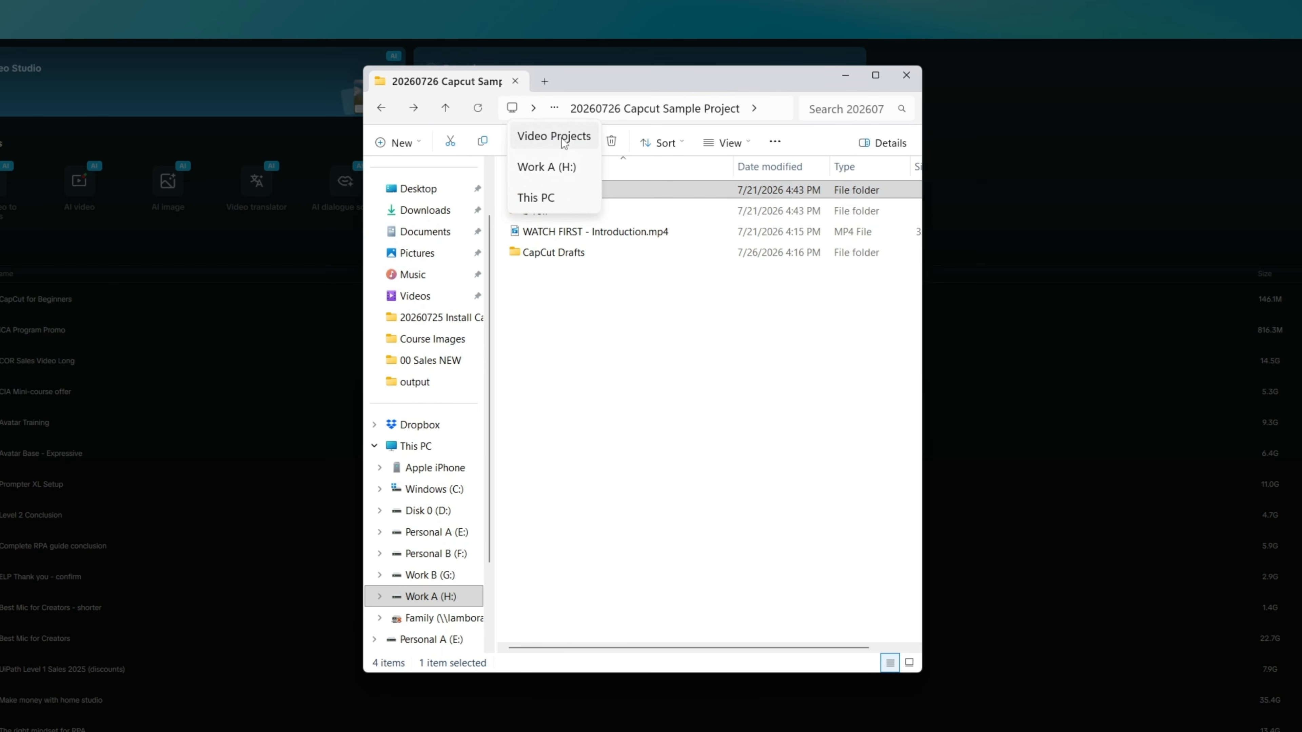
pyautogui.click(563, 141)
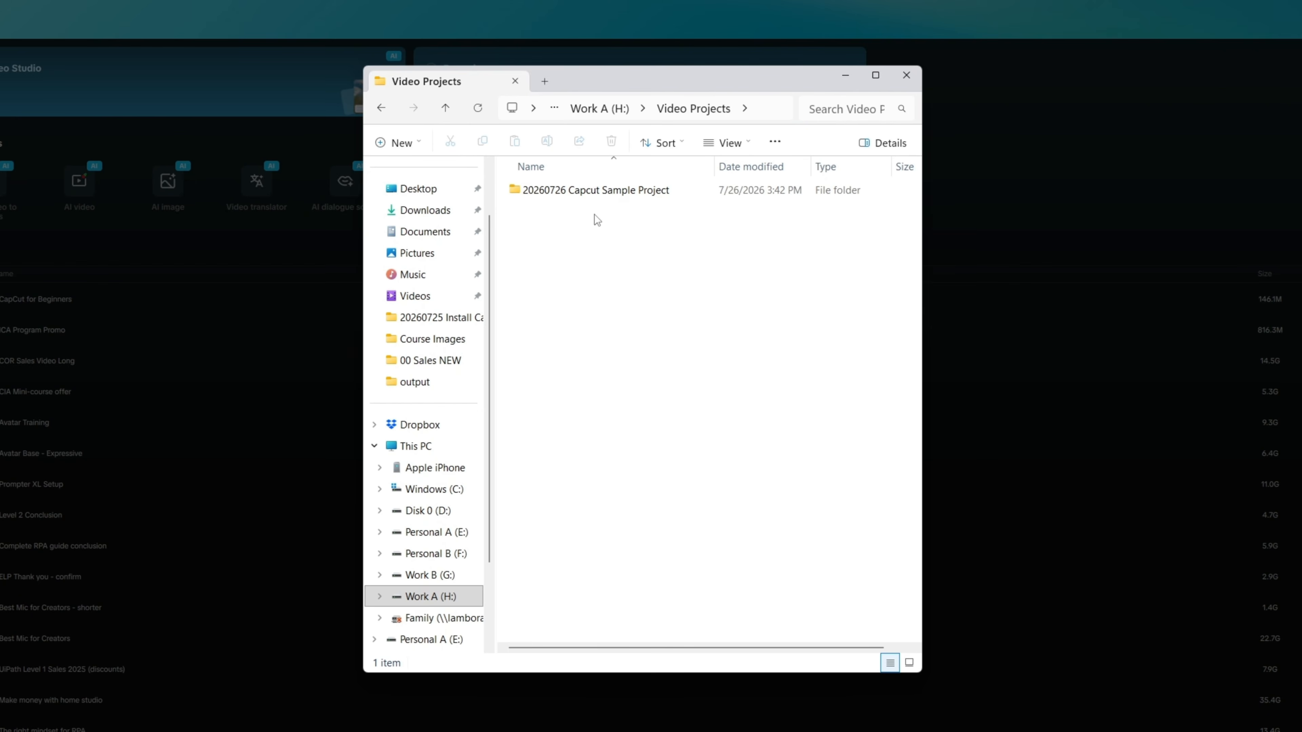
pyautogui.doubleClick(562, 190)
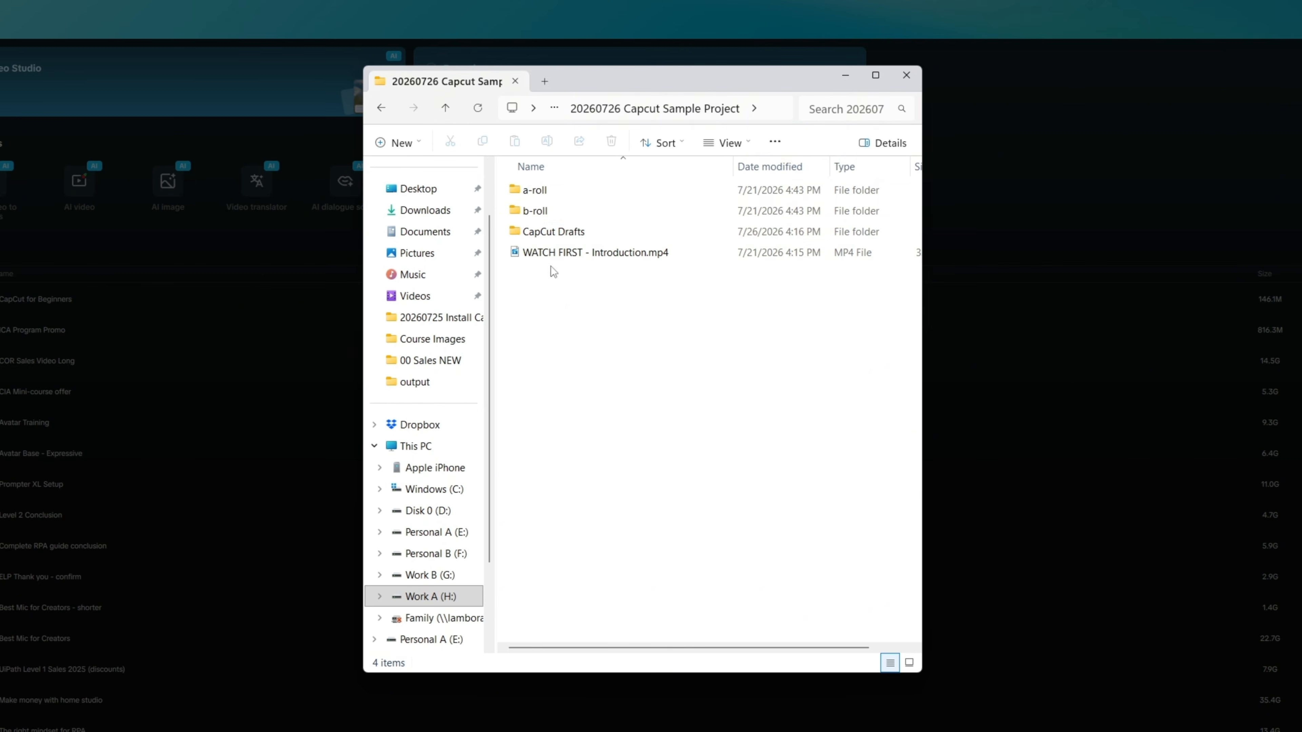
# Step: Highlight the new CapCut Drafts folder, then a-roll and b-roll, and select all four items
pyautogui.click(514, 233)
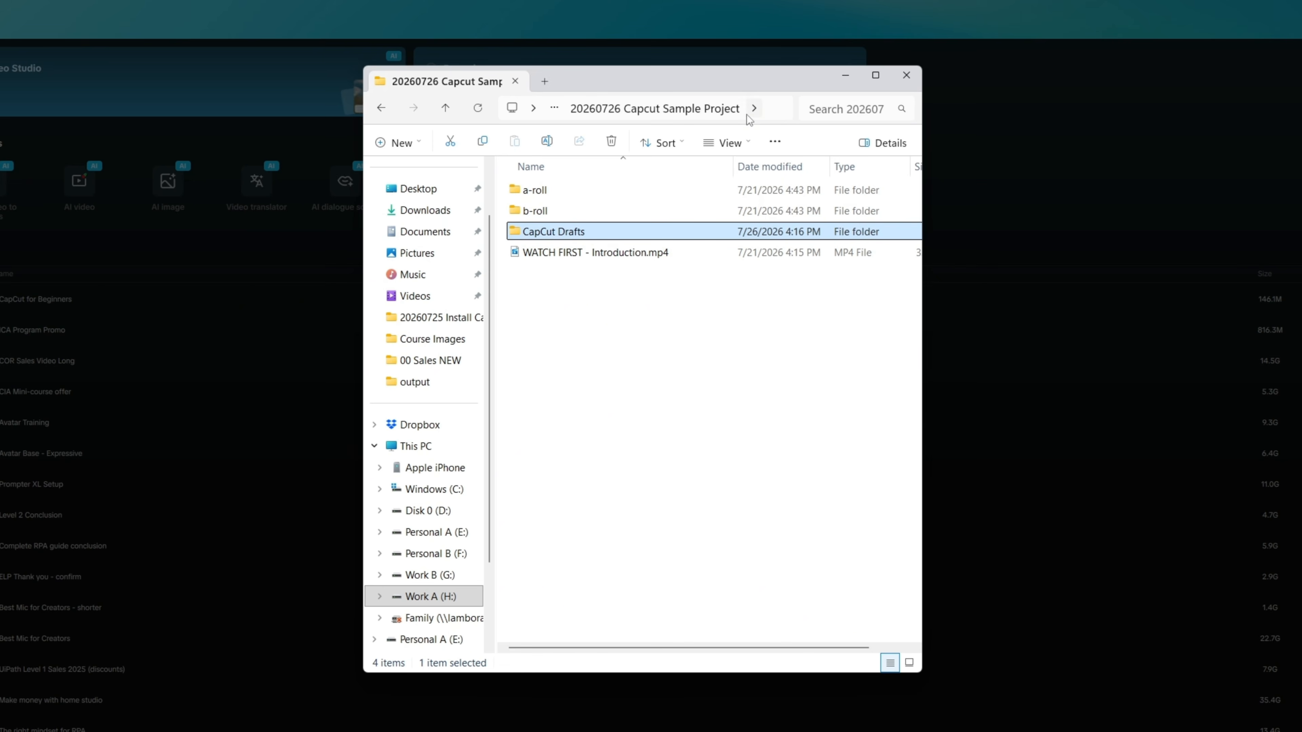
pyautogui.click(570, 289)
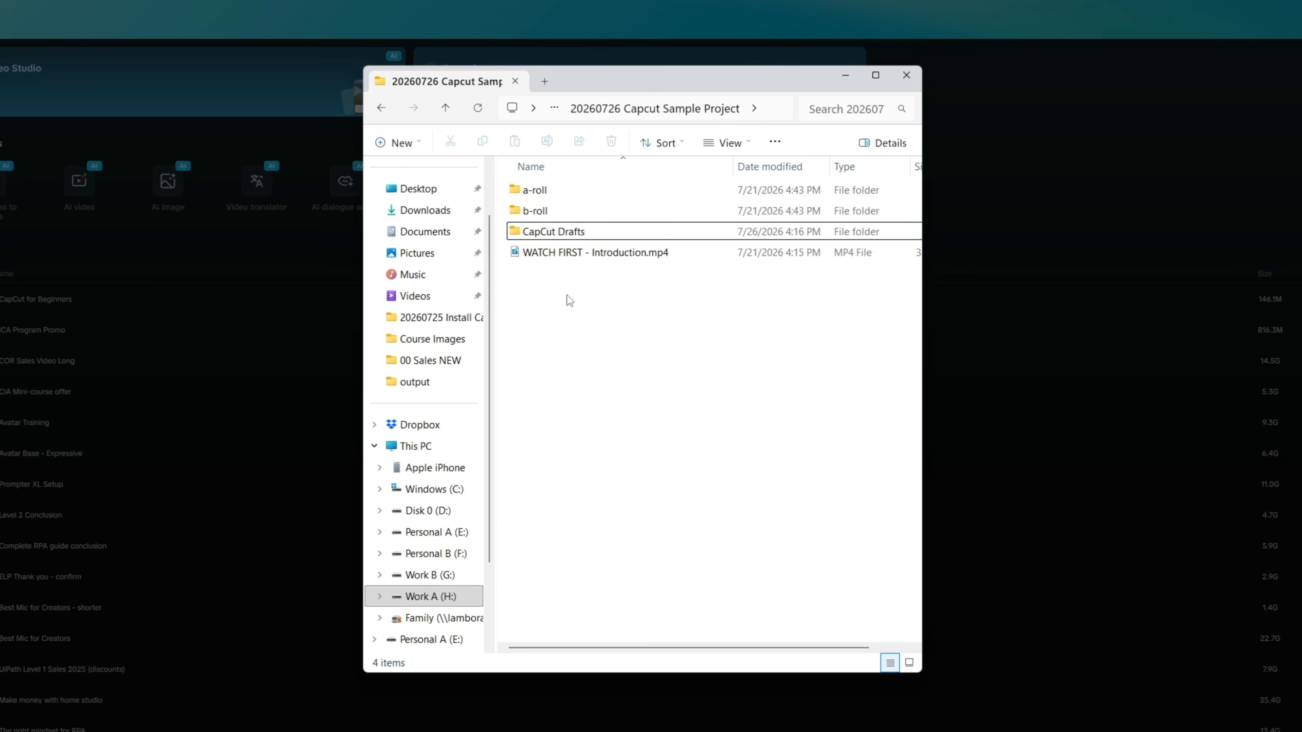
pyautogui.click(515, 238)
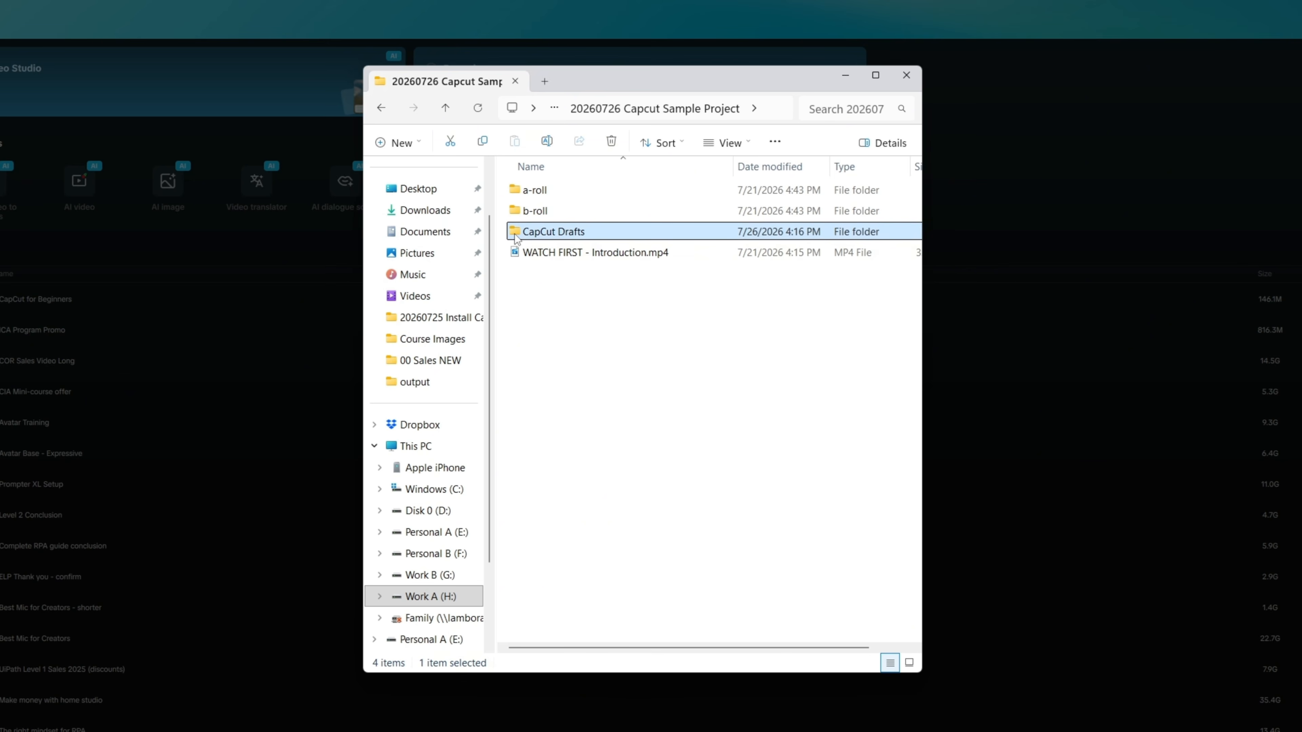
pyautogui.click(518, 194)
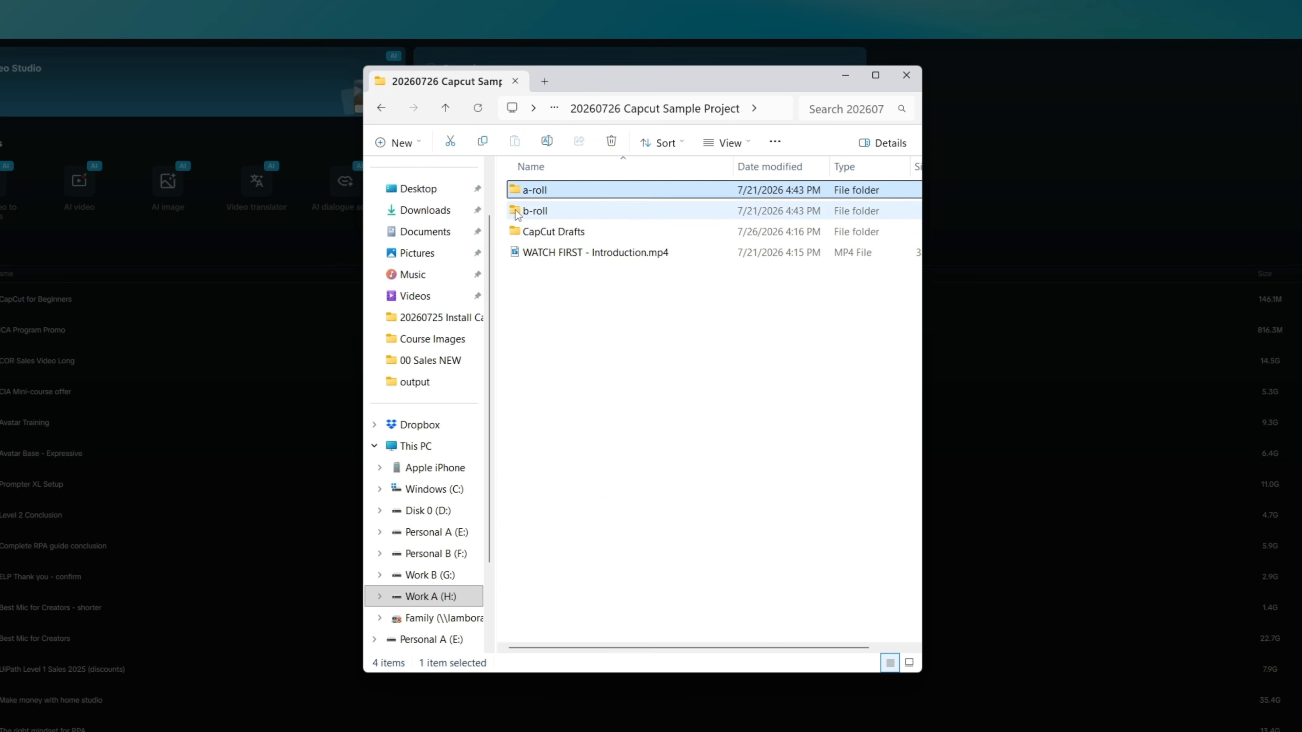
pyautogui.click(516, 210)
pyautogui.moveTo(741, 327); pyautogui.dragTo(538, 251)
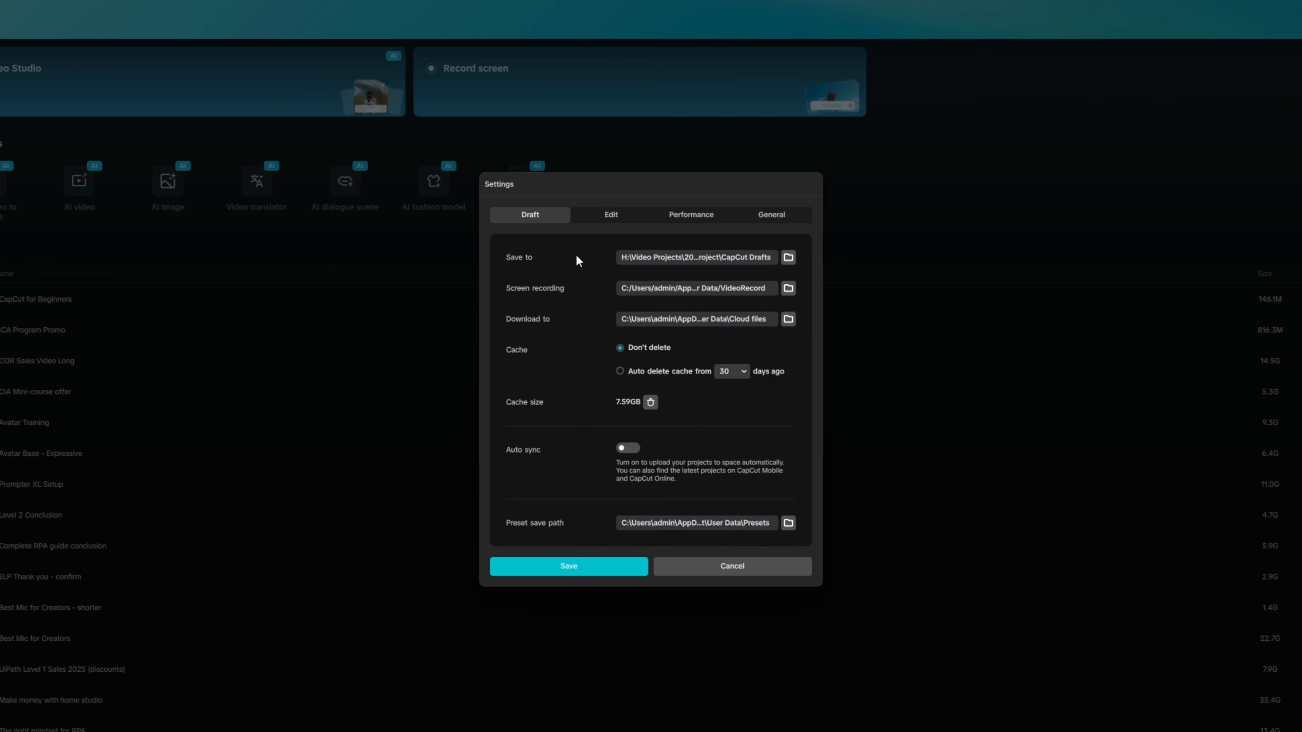
# Step: Check the Performance tab's proxy setting and save the Settings
pyautogui.click(675, 216)
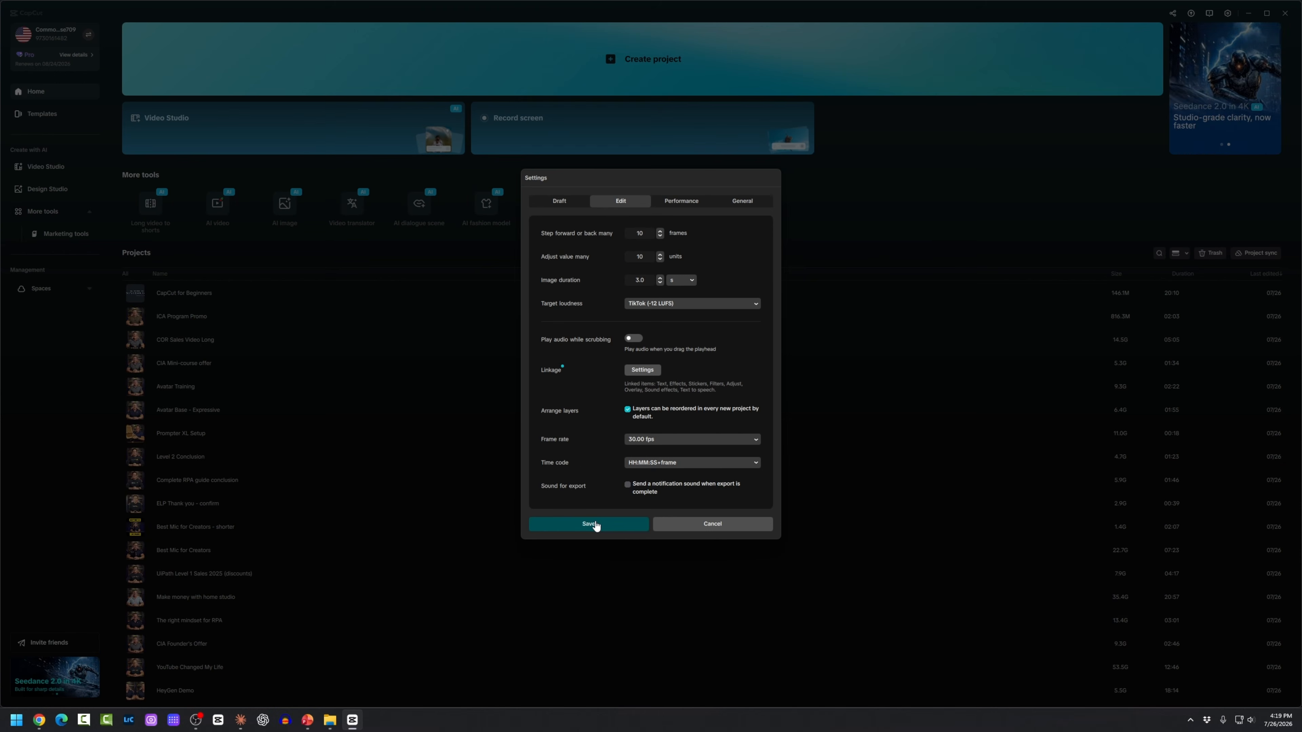
pyautogui.click(589, 523)
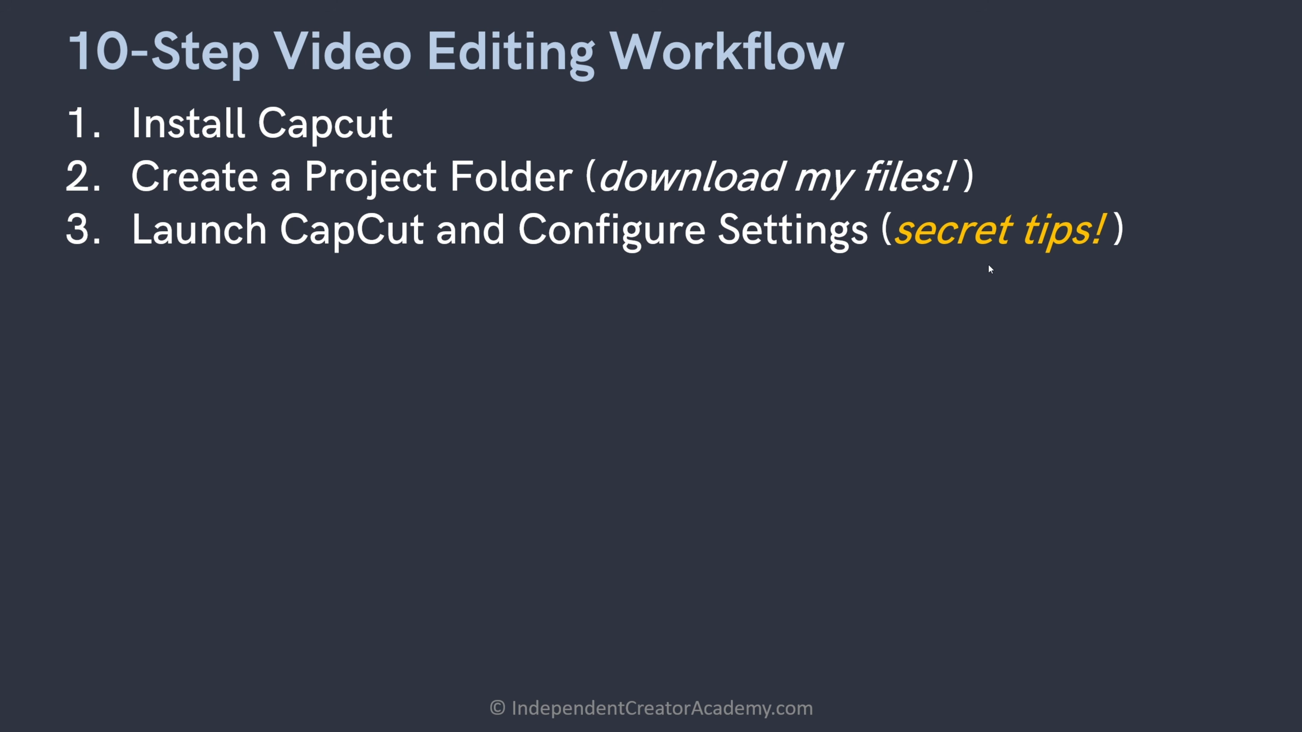
# Step: Advance the slide to show workflow step 4, Create a CapCut Project, and step 5, Import Files
pyautogui.press('Right')
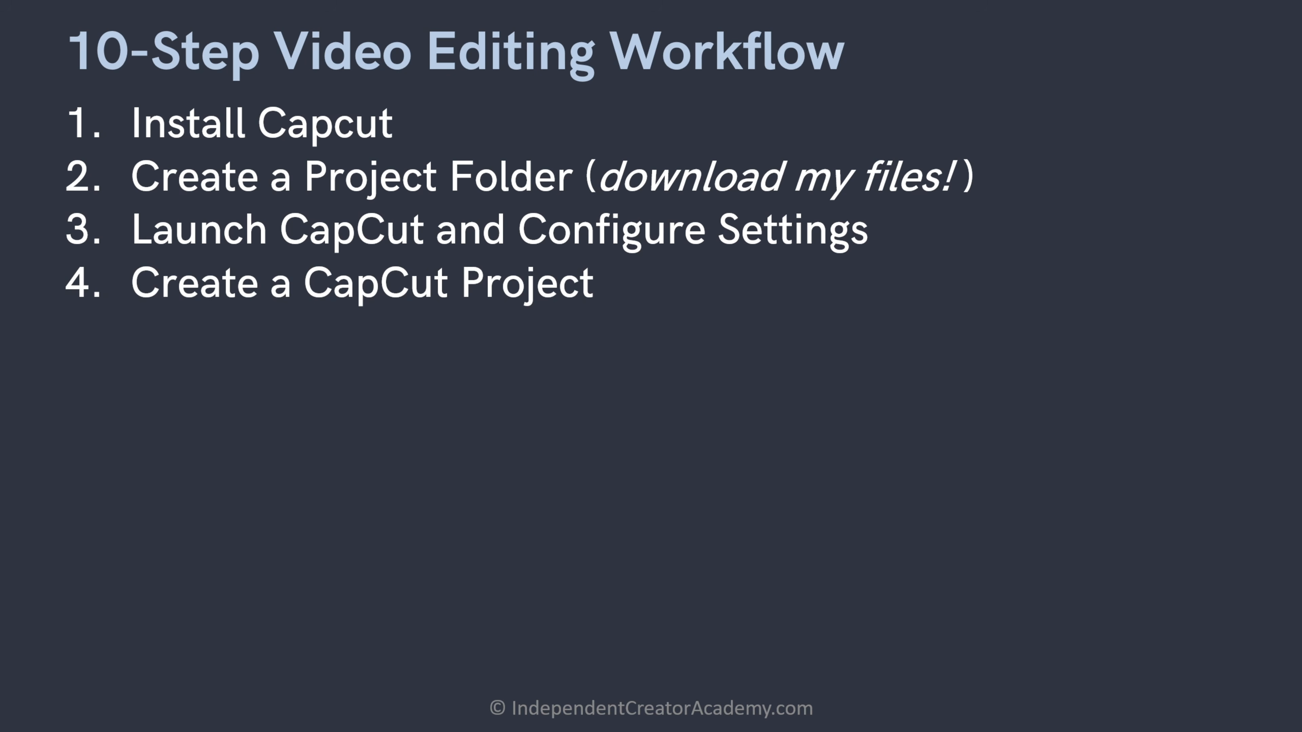
pyautogui.press('Right')
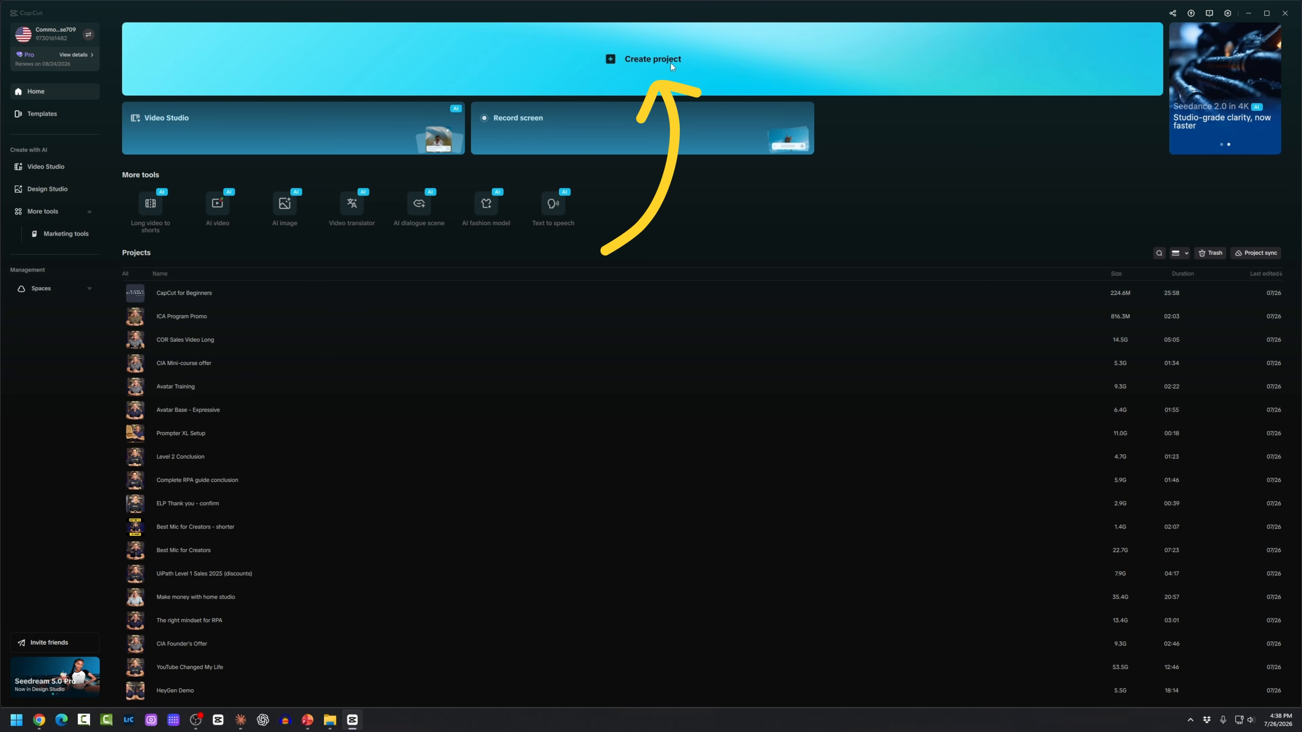
# Step: Create a new project and rename it from 0726 to 'CapCut Sample Project'
pyautogui.click(671, 63)
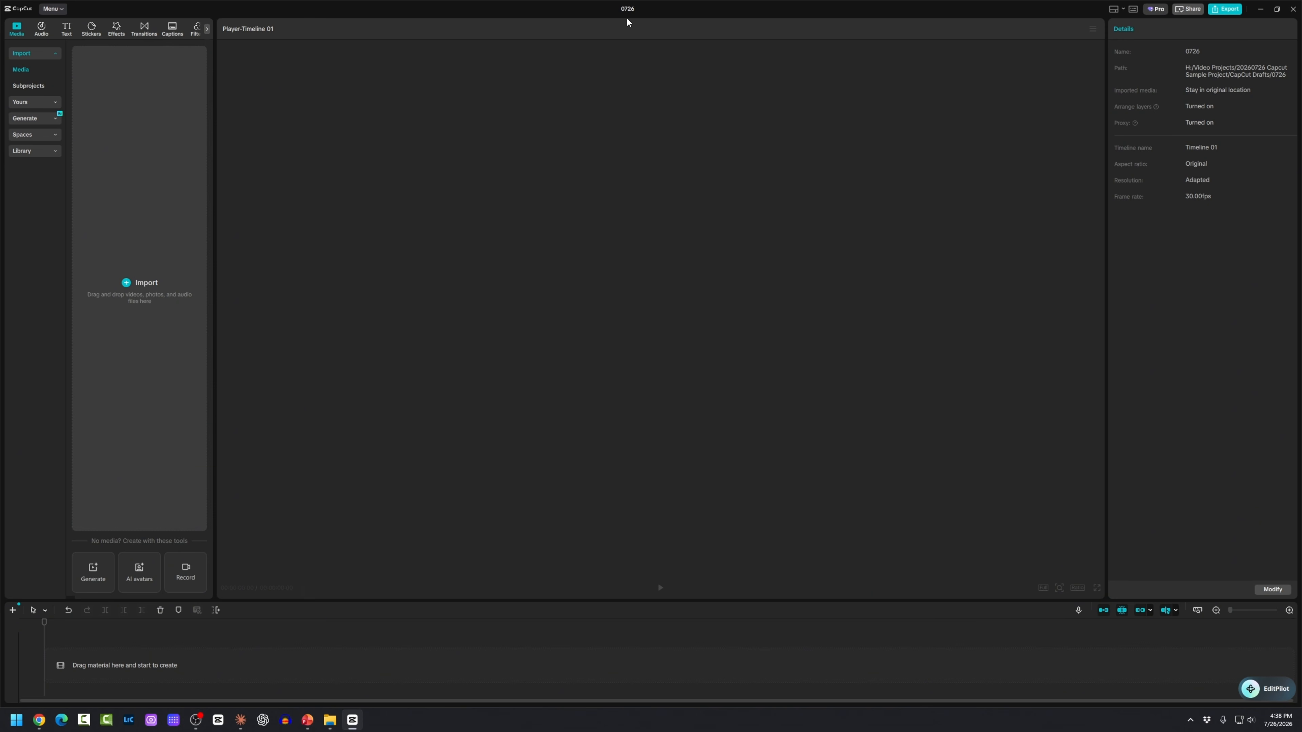
pyautogui.click(626, 10)
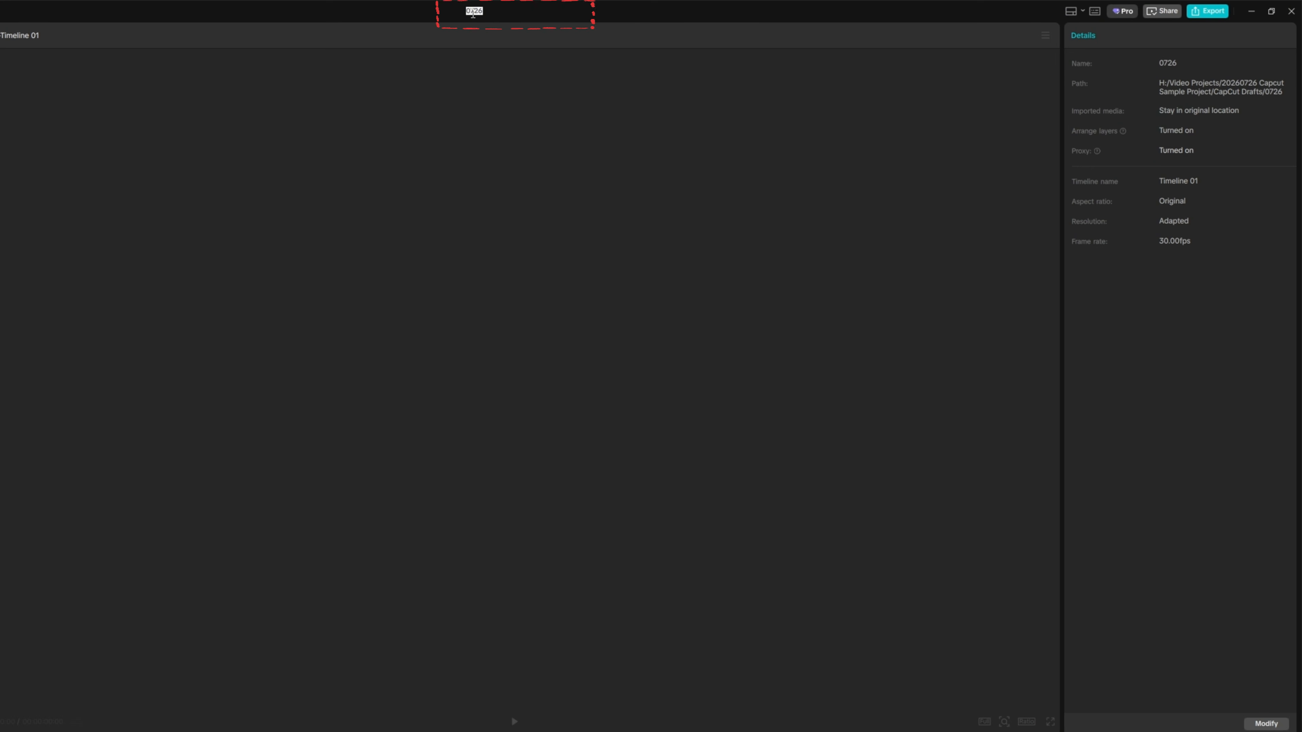
pyautogui.write('CapCut Sample Project')
pyautogui.press('Return')
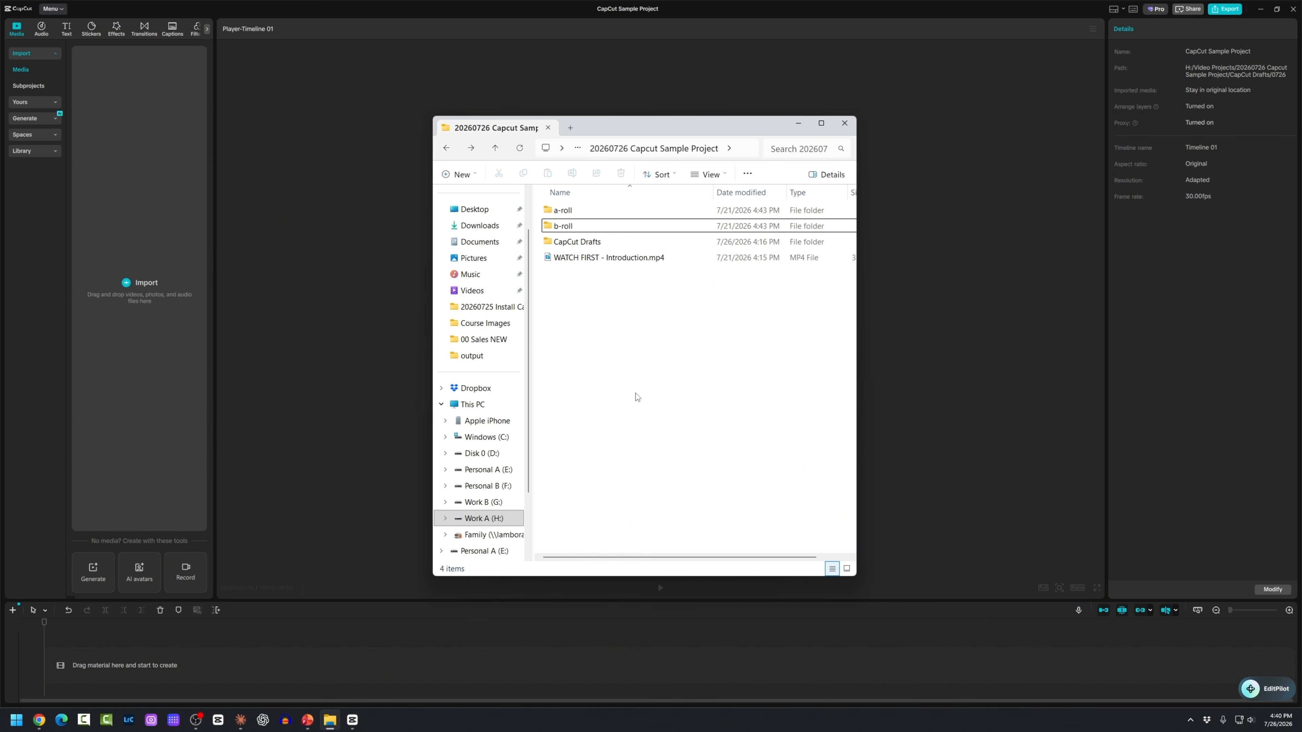
# Step: Drag the a-roll and b-roll folders from Explorer into CapCut's Media panel
pyautogui.click(560, 210)
pyautogui.keyDown('ctrl'); pyautogui.click(553, 226); pyautogui.keyUp('ctrl')
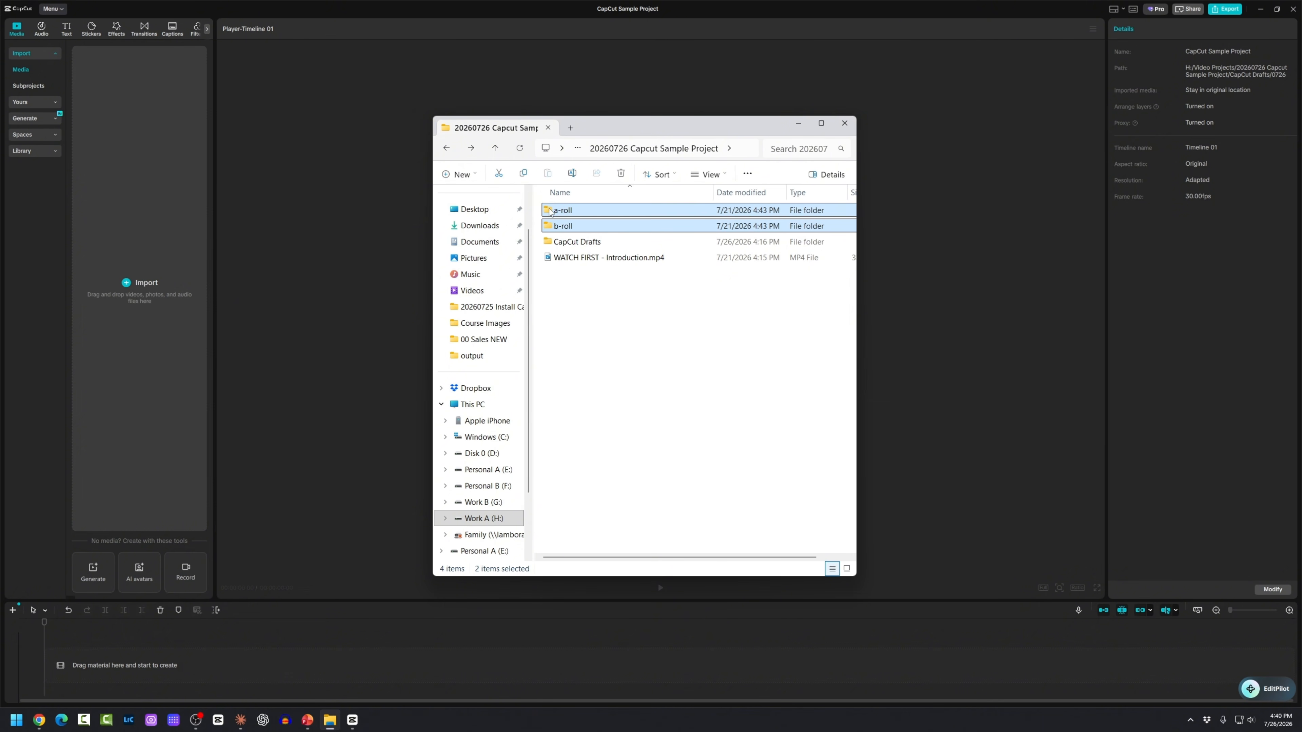
pyautogui.moveTo(550, 213); pyautogui.dragTo(133, 220)
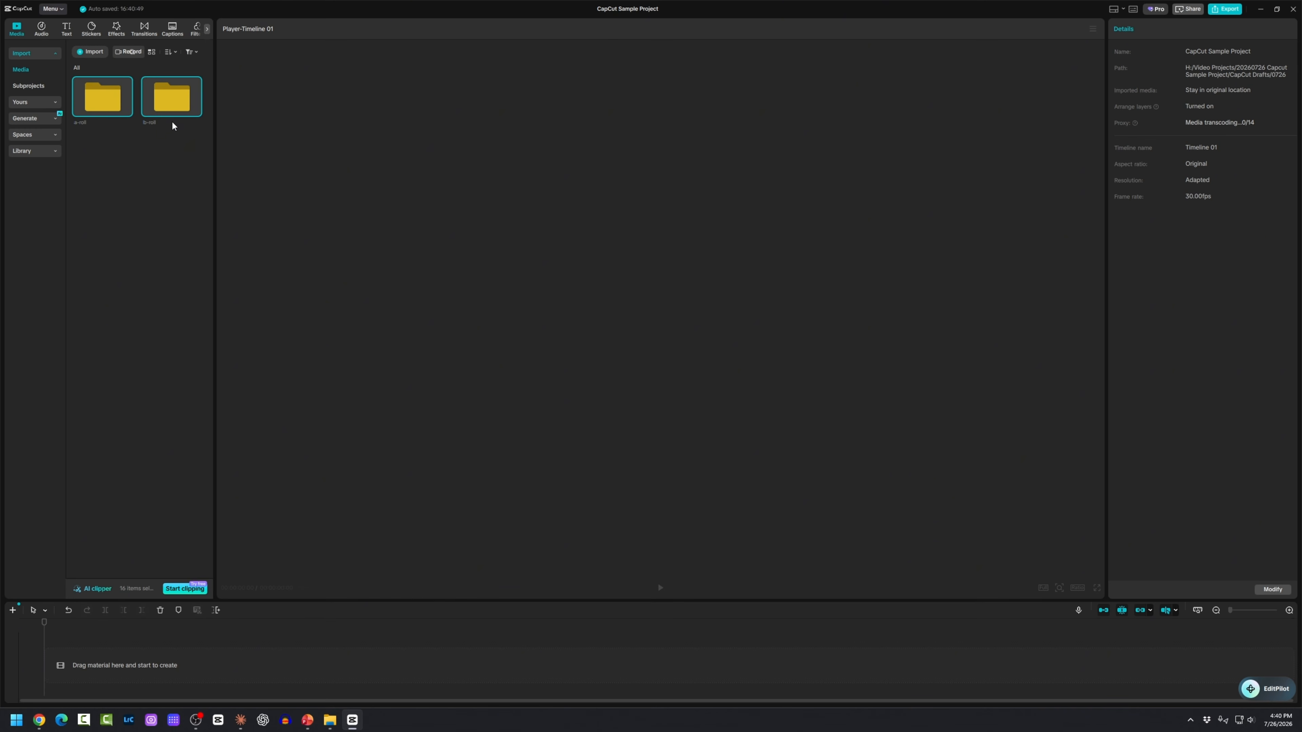
pyautogui.click(140, 157)
# Step: Browse the clips inside the a-roll and b-roll folders, returning to the top media level each time
pyautogui.doubleClick(106, 98)
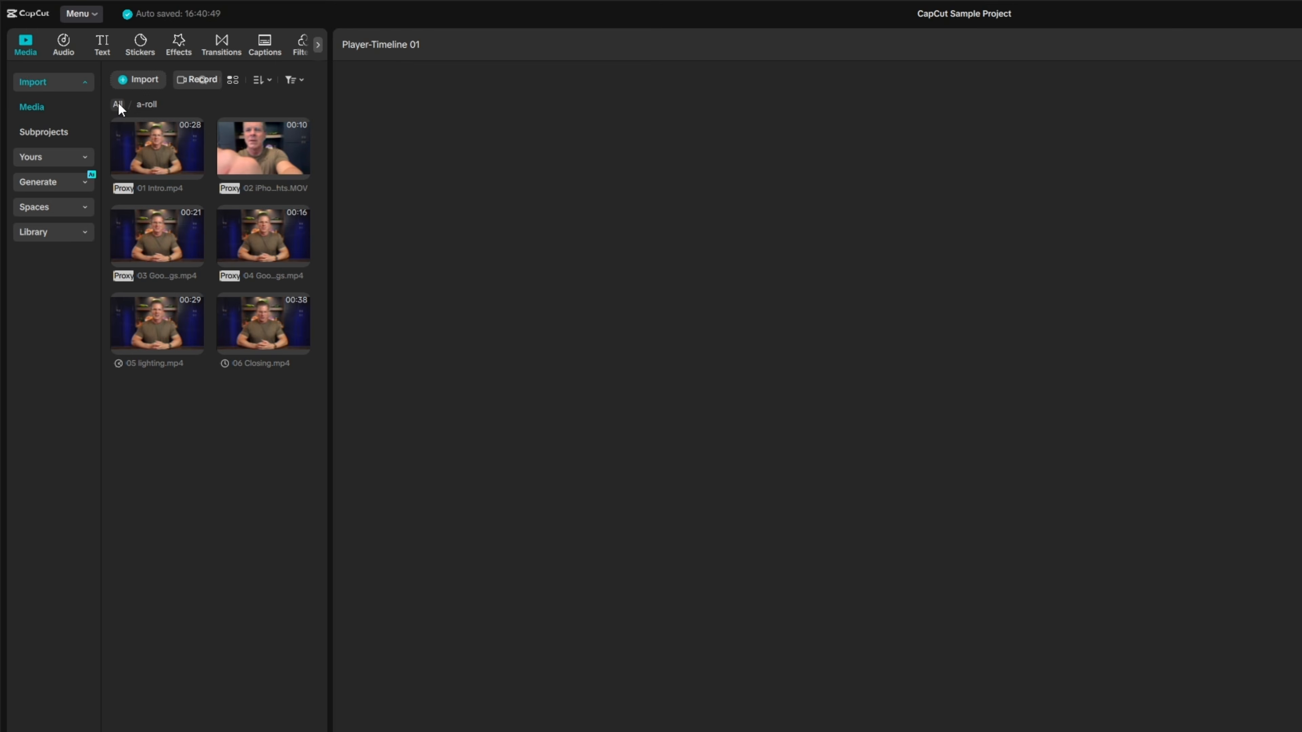
pyautogui.click(117, 105)
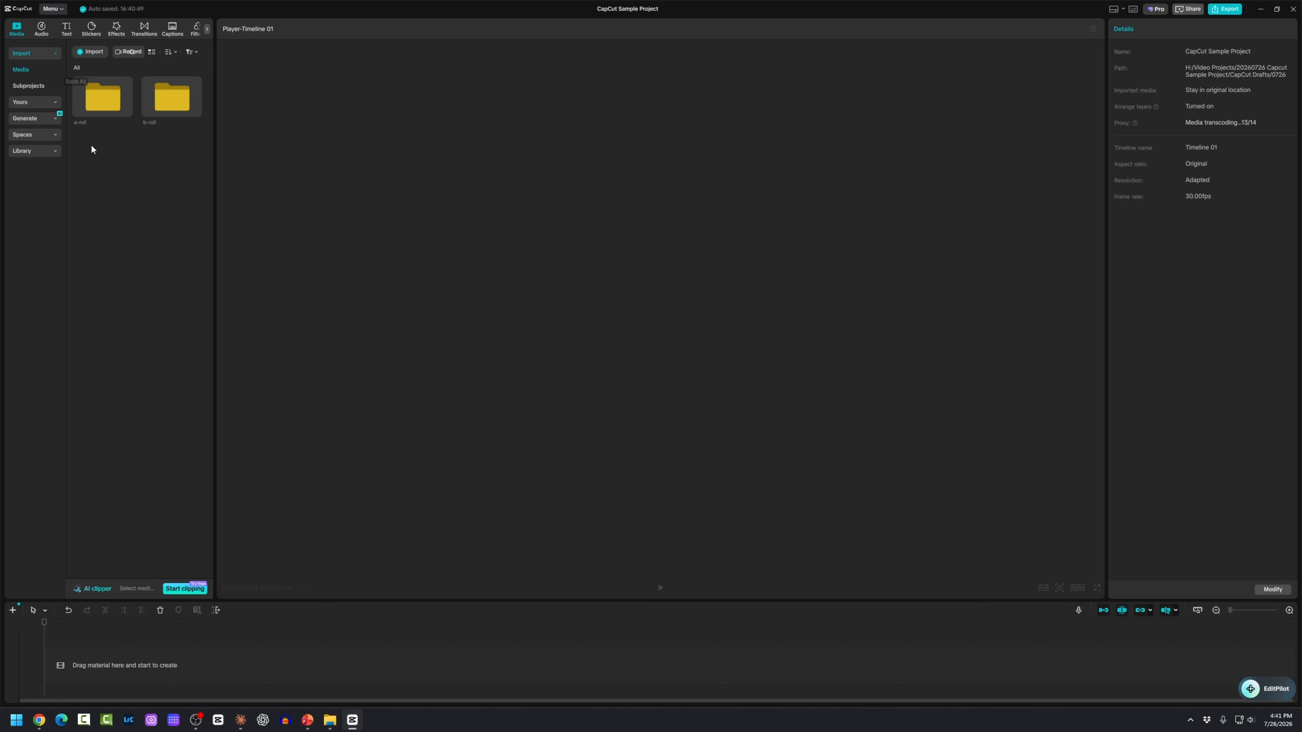
pyautogui.doubleClick(161, 95)
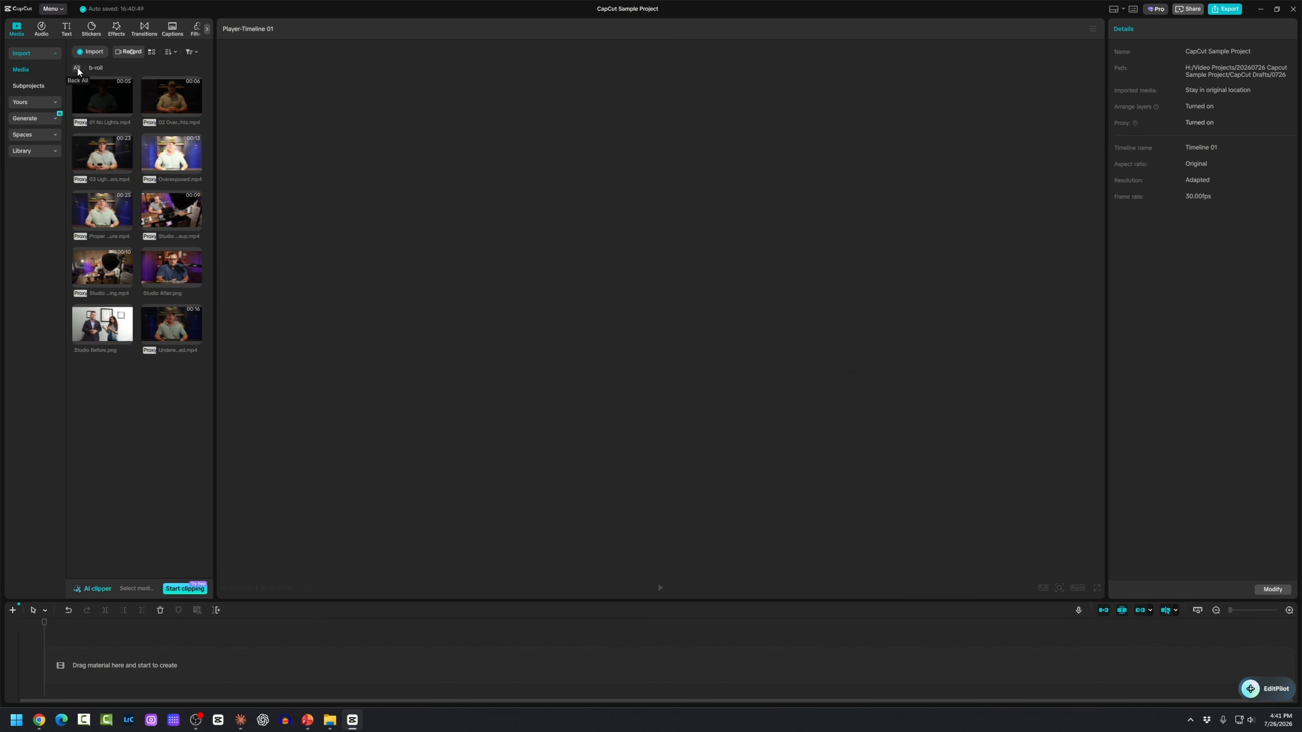
pyautogui.click(77, 68)
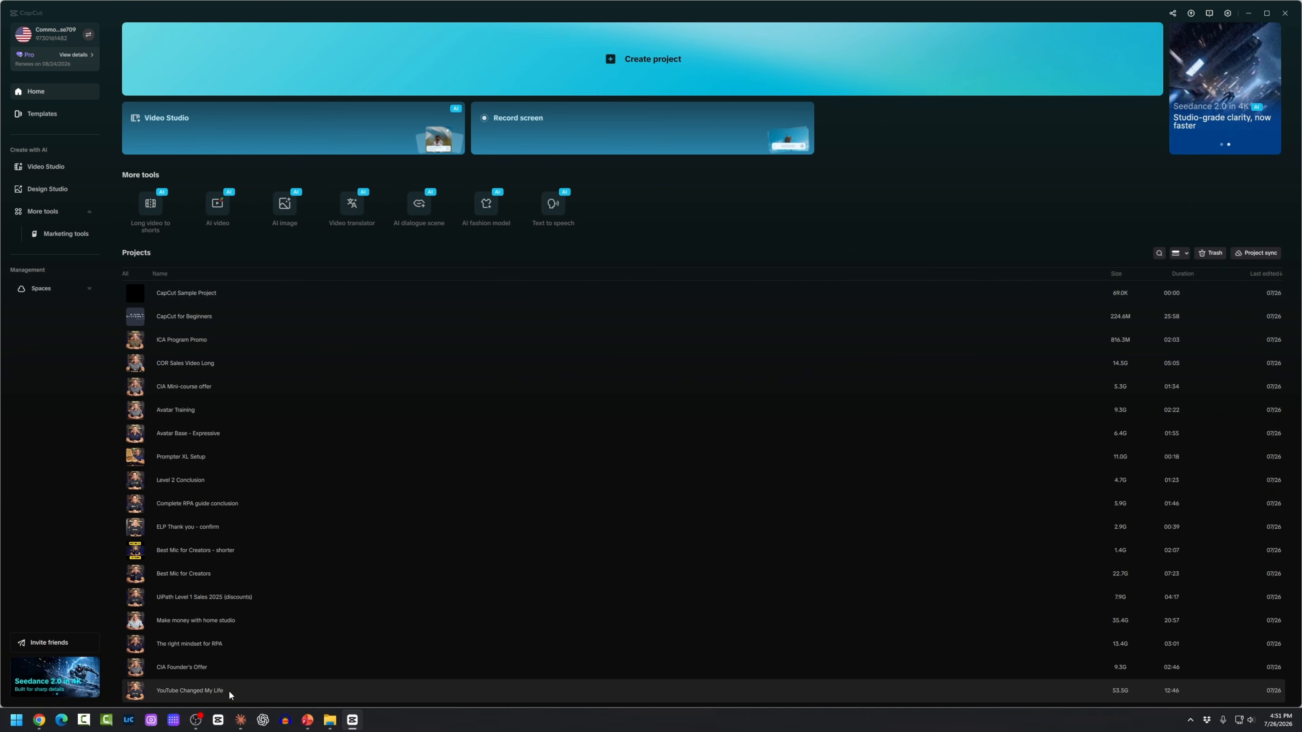
# Step: Open the YouTube Changed My Life project, enlarge the timeline to show all tracks, and zoom in
pyautogui.click(228, 690)
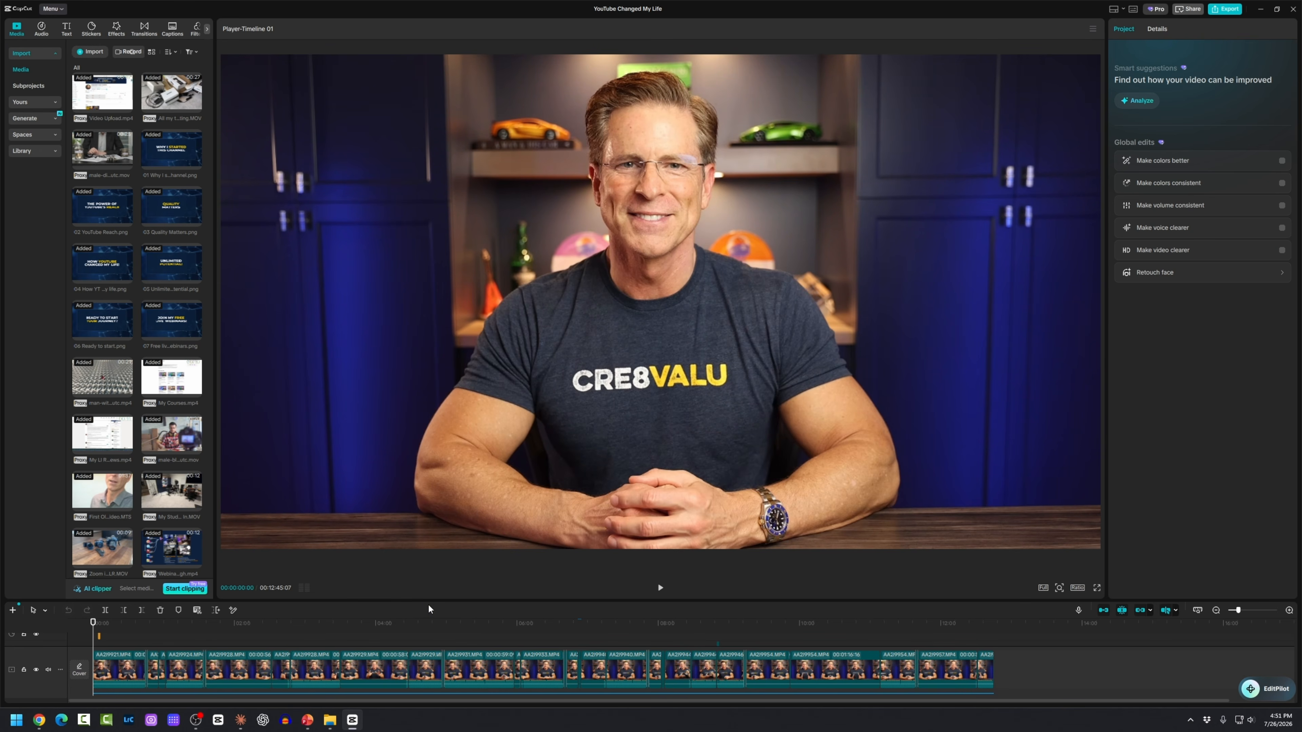
pyautogui.moveTo(430, 600); pyautogui.dragTo(435, 507)
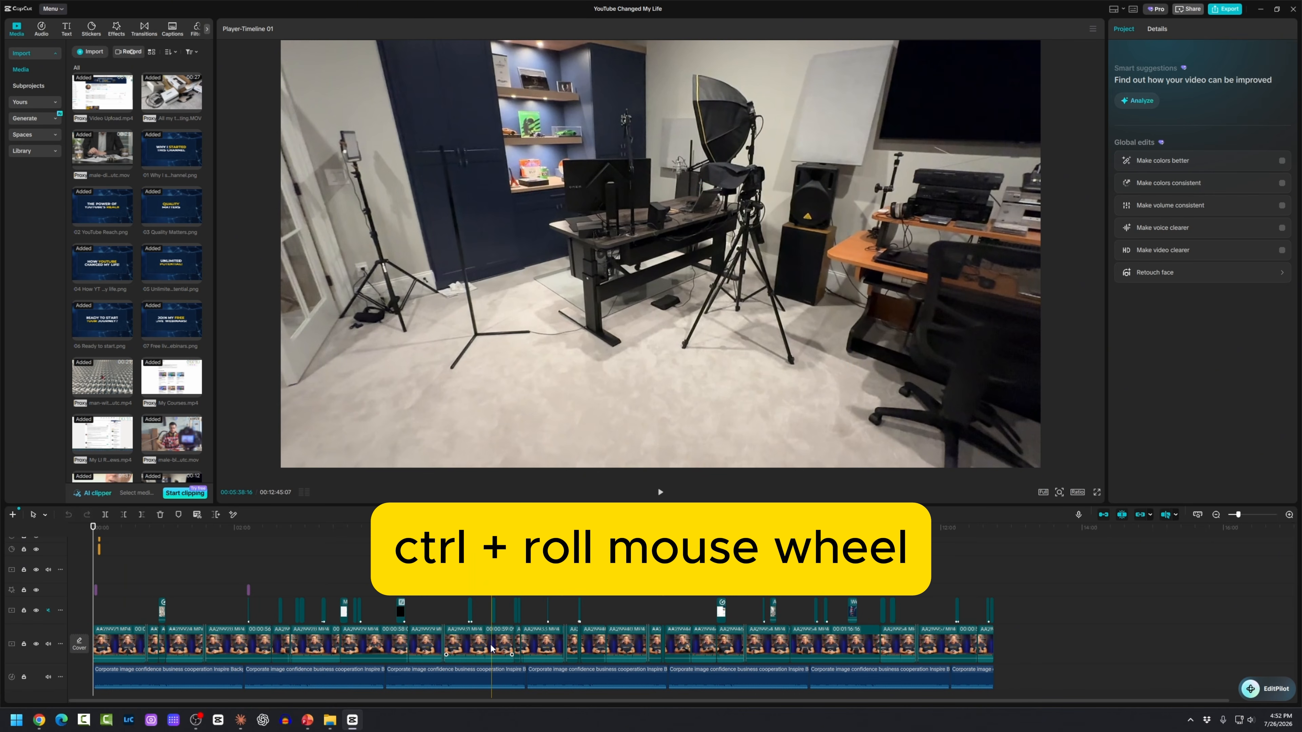
pyautogui.keyDown('ctrl'); pyautogui.scroll(4, 491, 648); pyautogui.keyUp('ctrl')
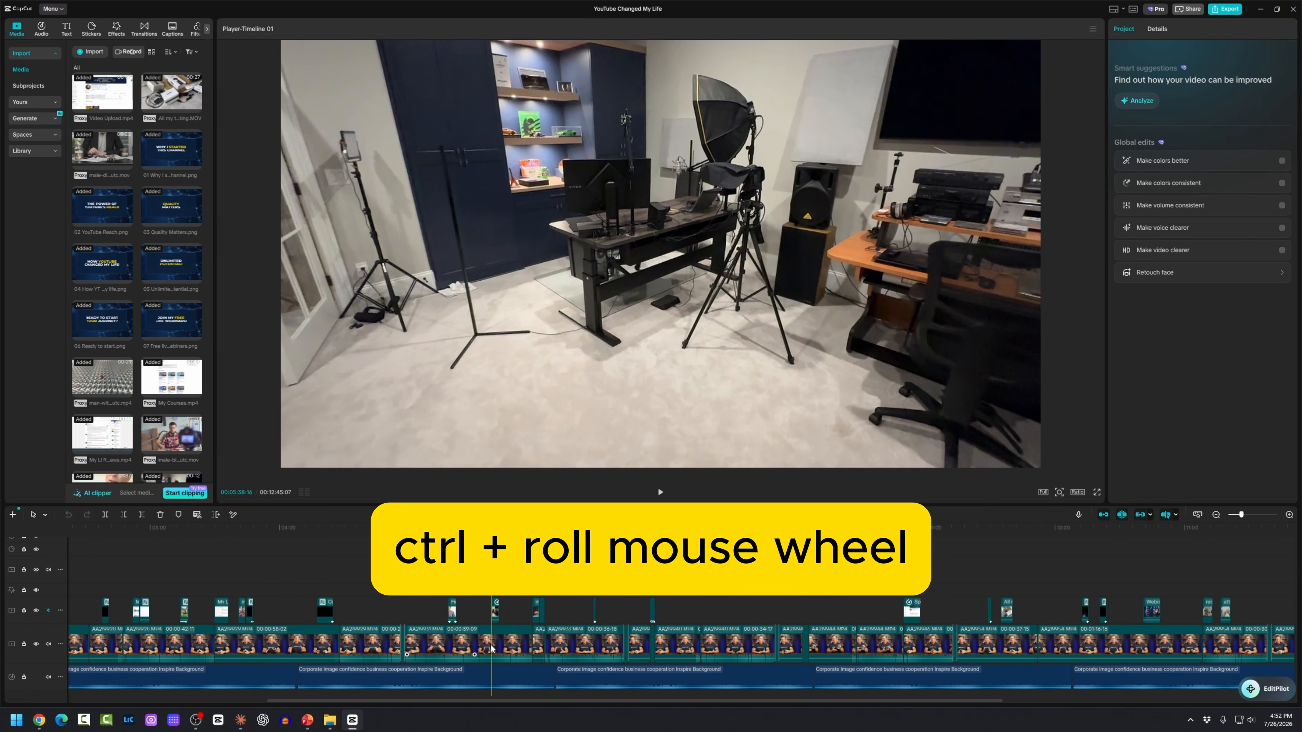
pyautogui.keyDown('ctrl'); pyautogui.scroll(3, 507, 661); pyautogui.keyUp('ctrl')
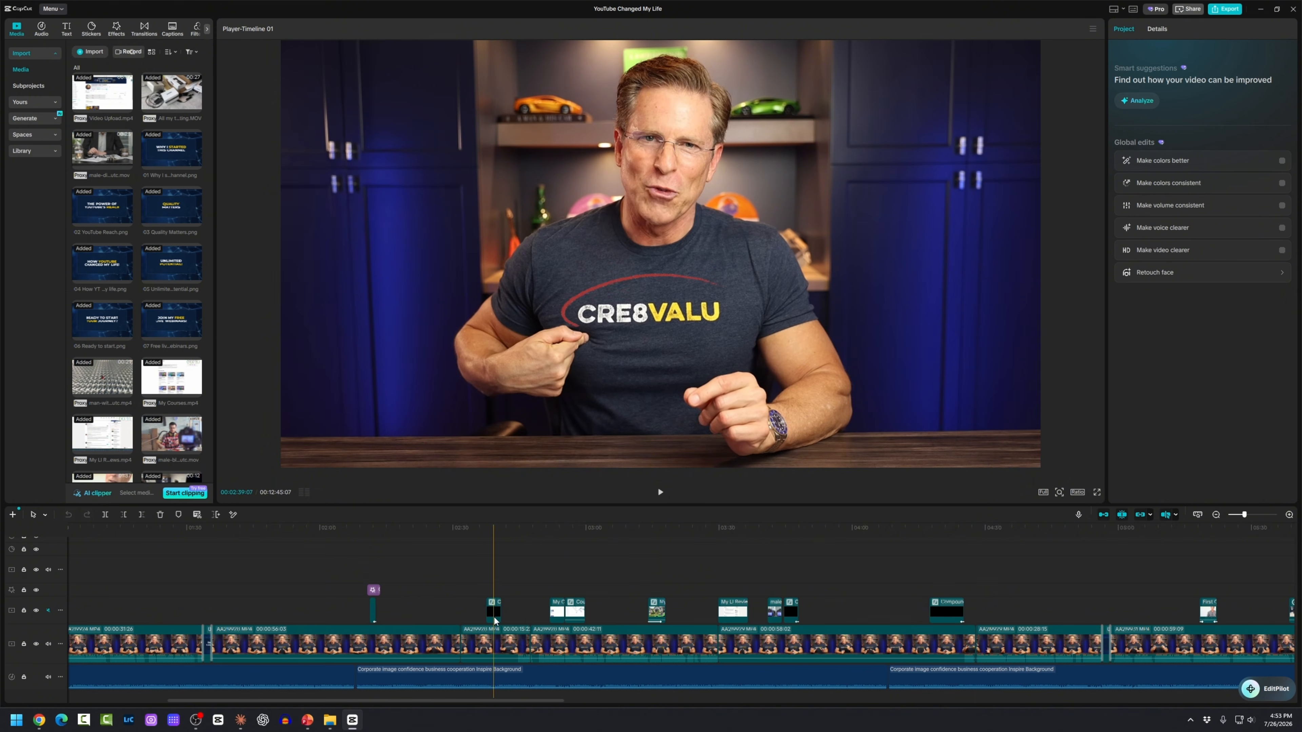
pyautogui.scroll(2, 622, 620)
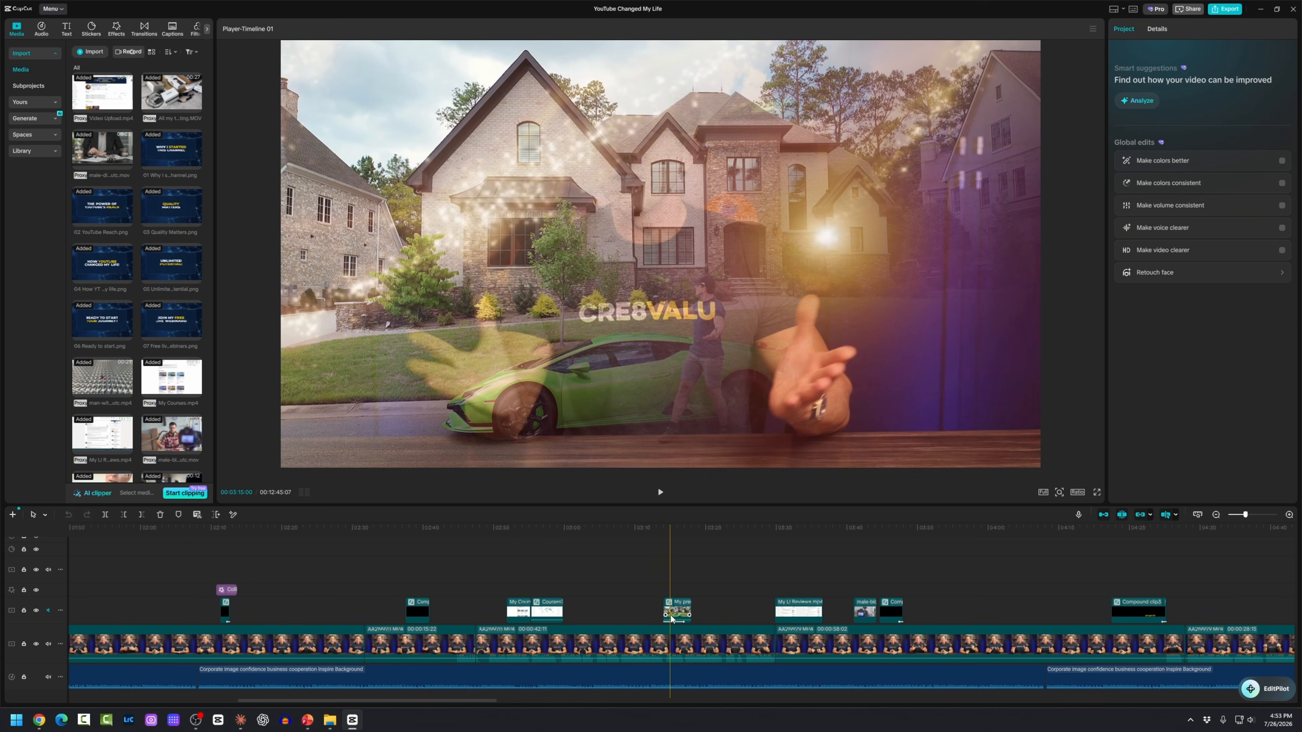
# Step: Inspect the picture-in-picture overlay clip, zoom the timeline out, then close the project
pyautogui.click(669, 615)
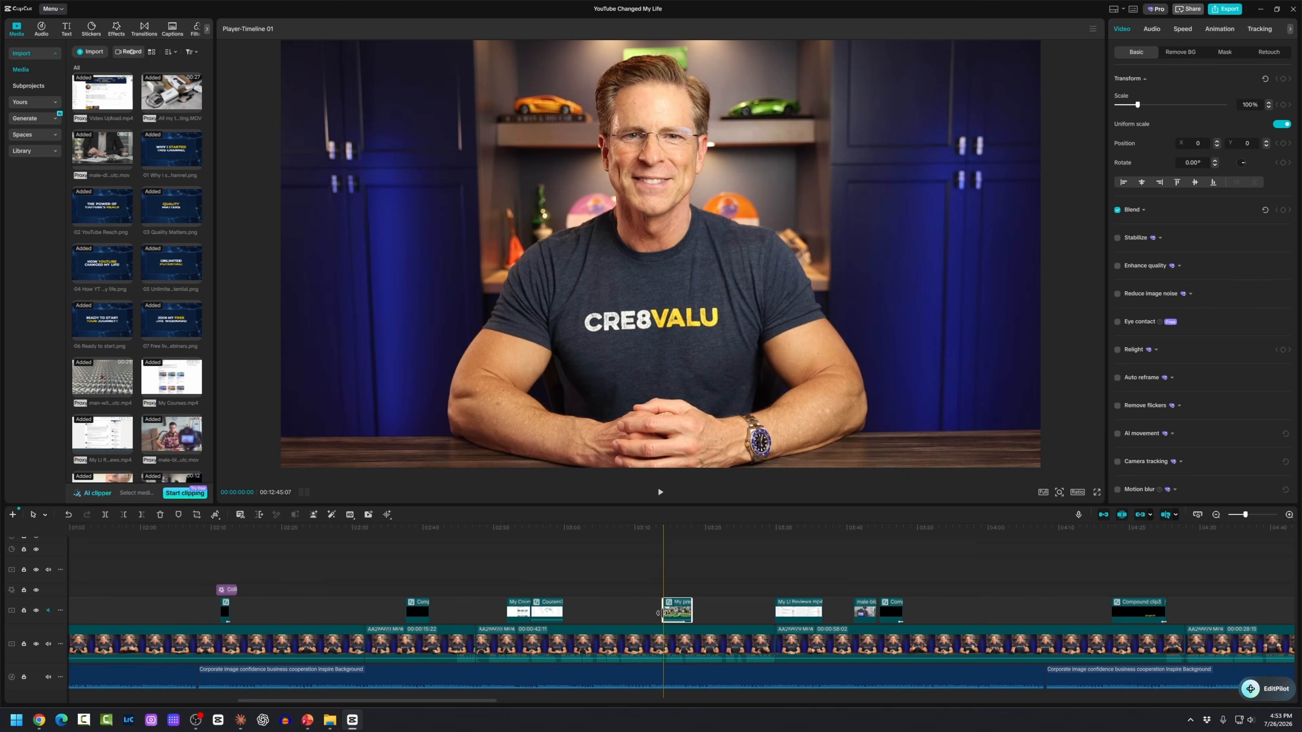
pyautogui.click(658, 613)
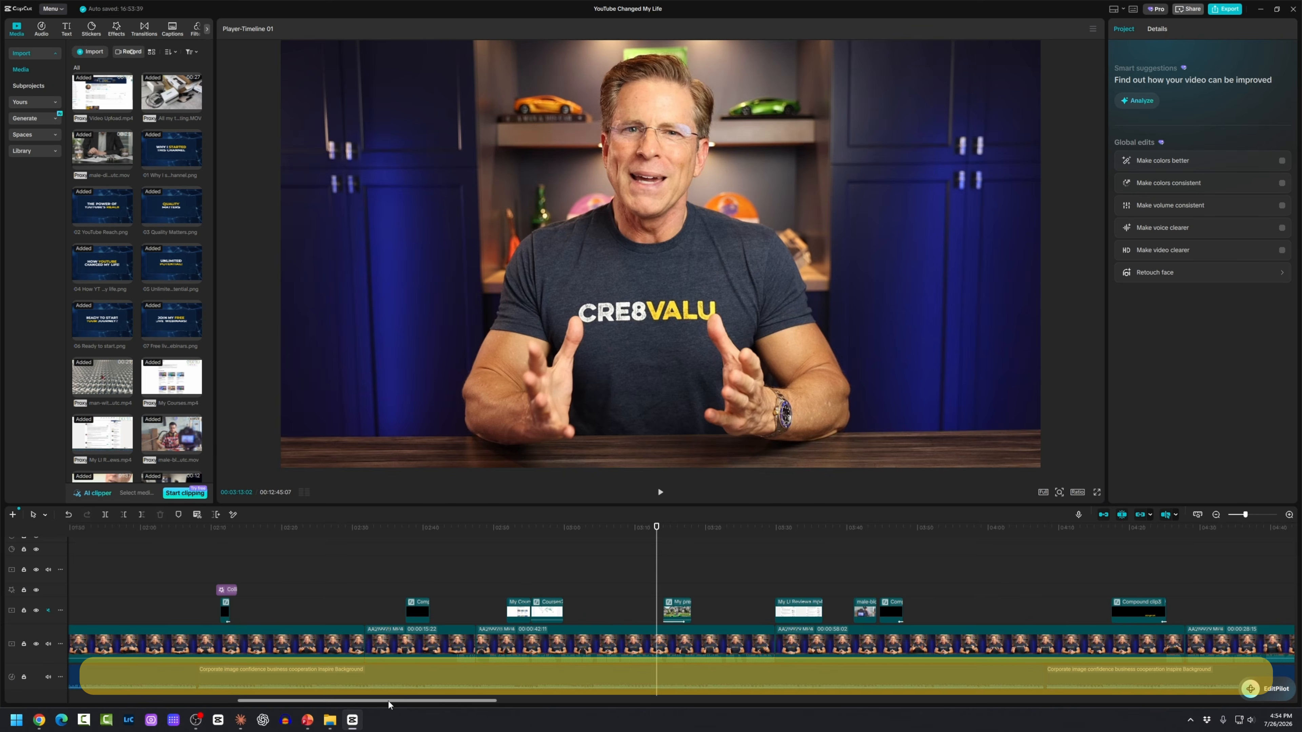
pyautogui.moveTo(382, 701); pyautogui.dragTo(228, 711)
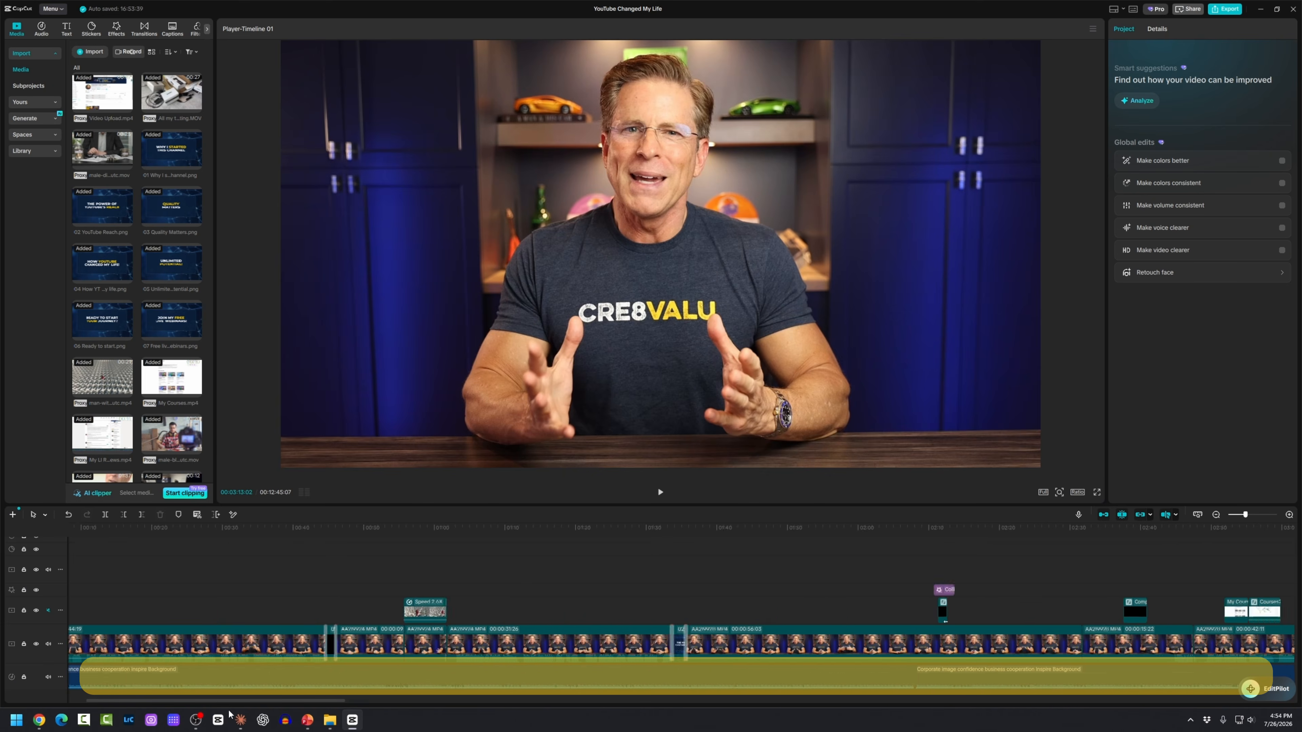
pyautogui.scroll(-5, 269, 659)
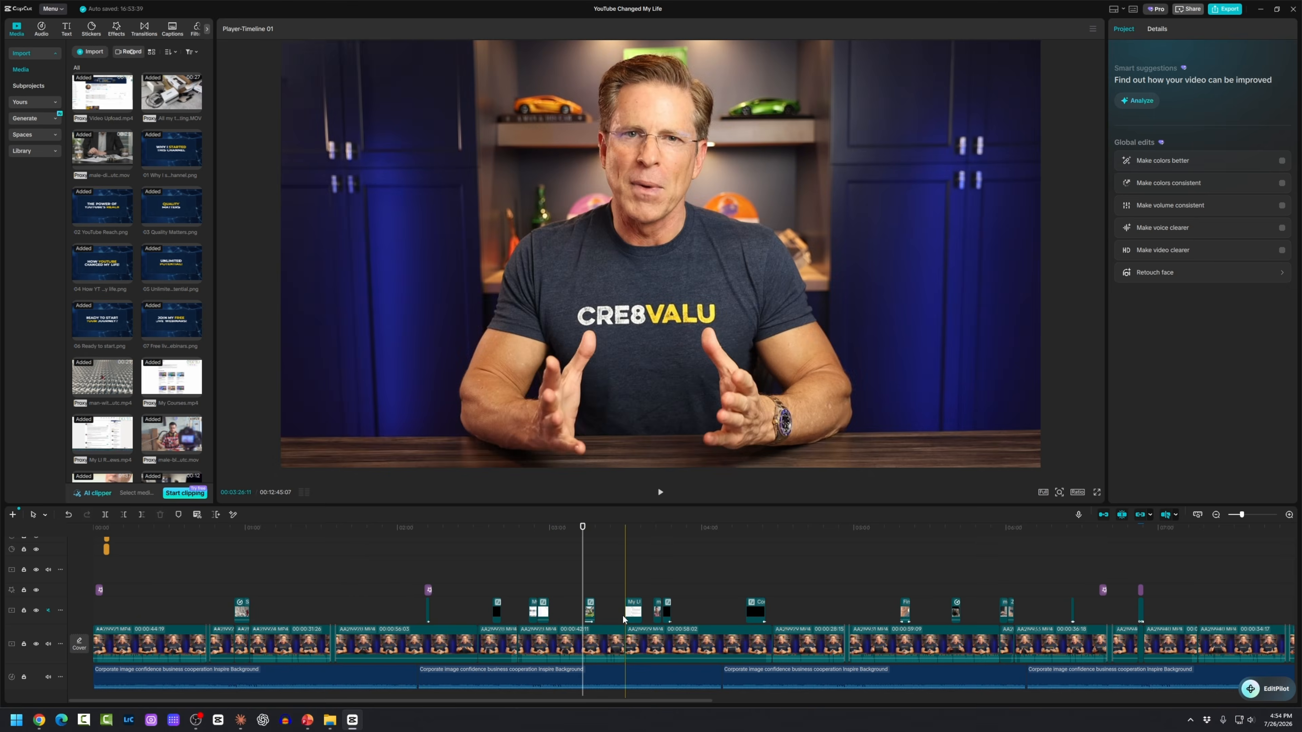
pyautogui.moveTo(781, 507); pyautogui.dragTo(781, 499)
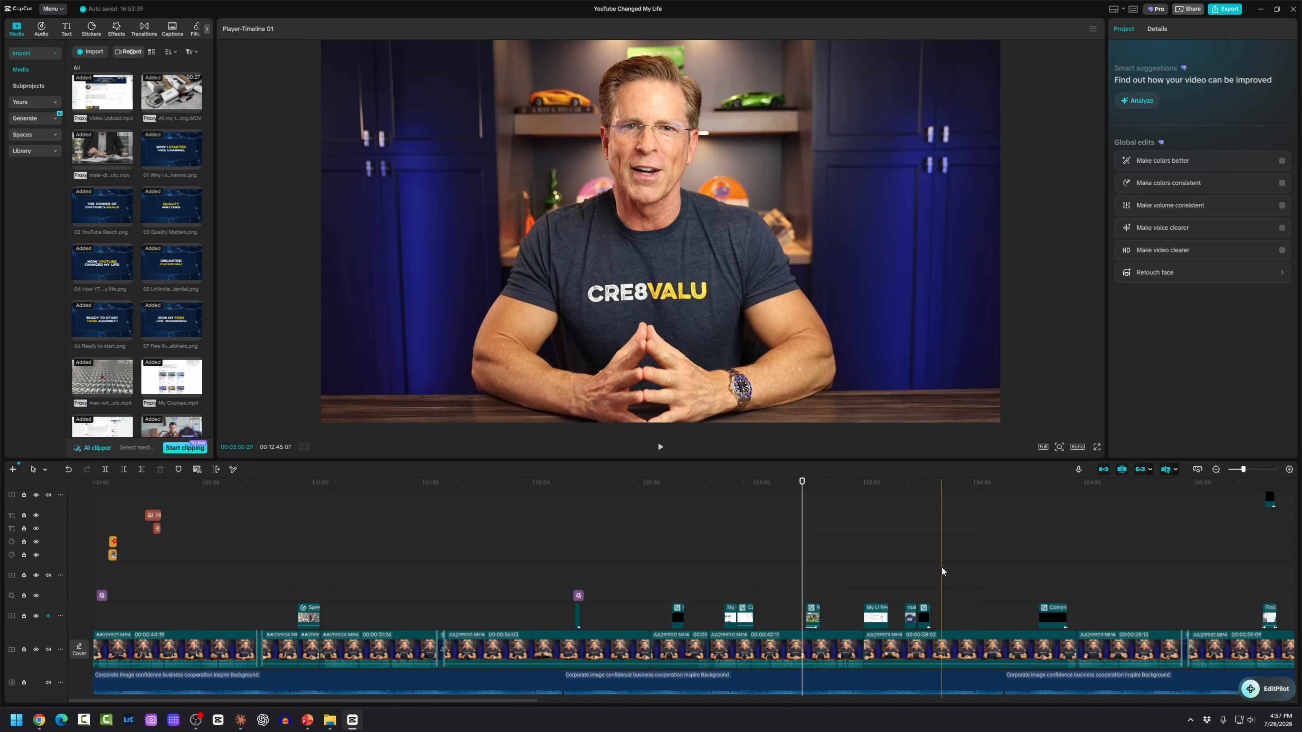
pyautogui.click(1292, 10)
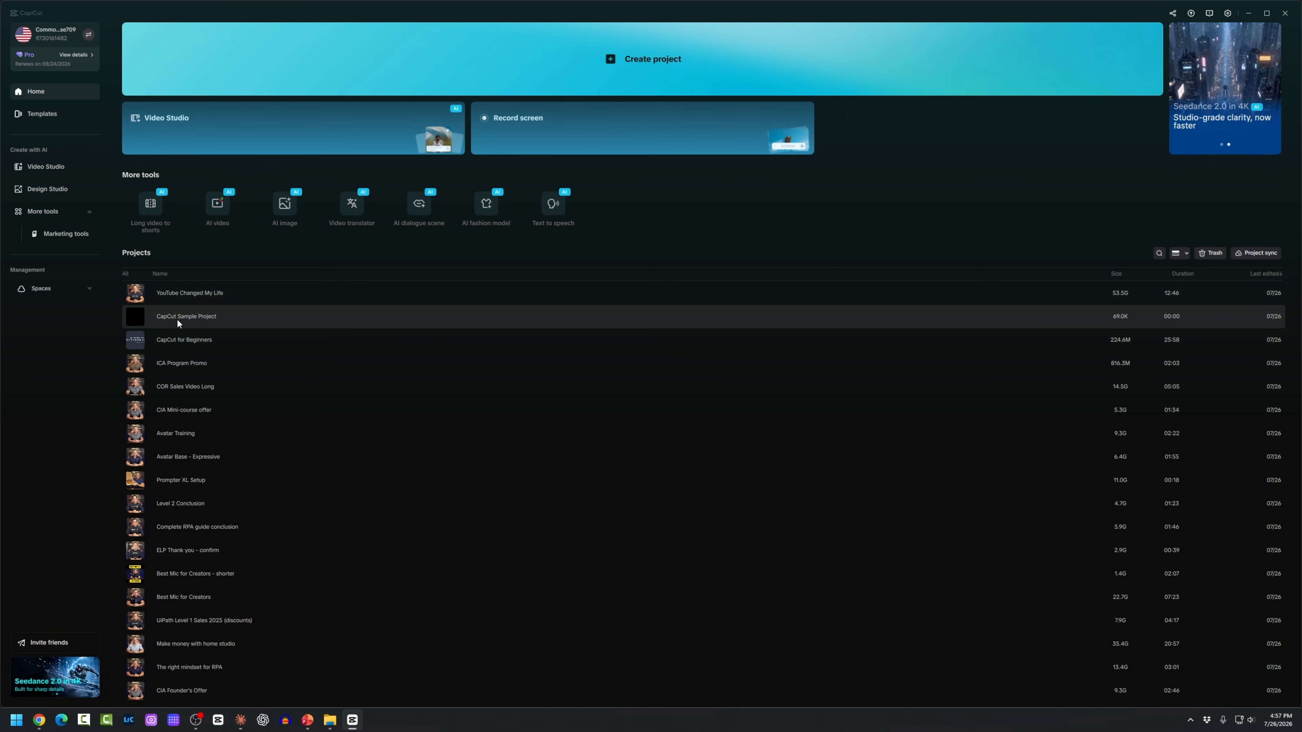
# Step: Open CapCut Sample Project and drag a-roll clips 01 Intro through 06 Closing onto the timeline
pyautogui.click(215, 317)
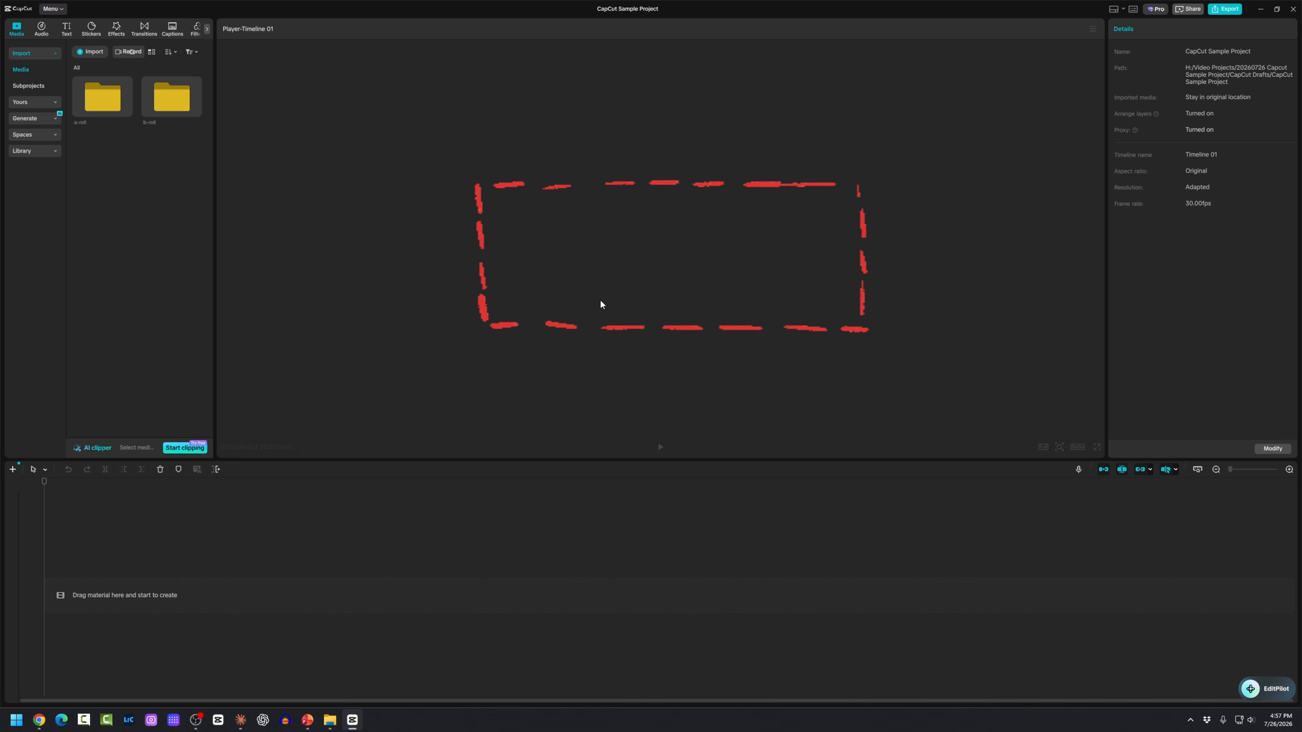
pyautogui.moveTo(538, 461); pyautogui.dragTo(522, 577)
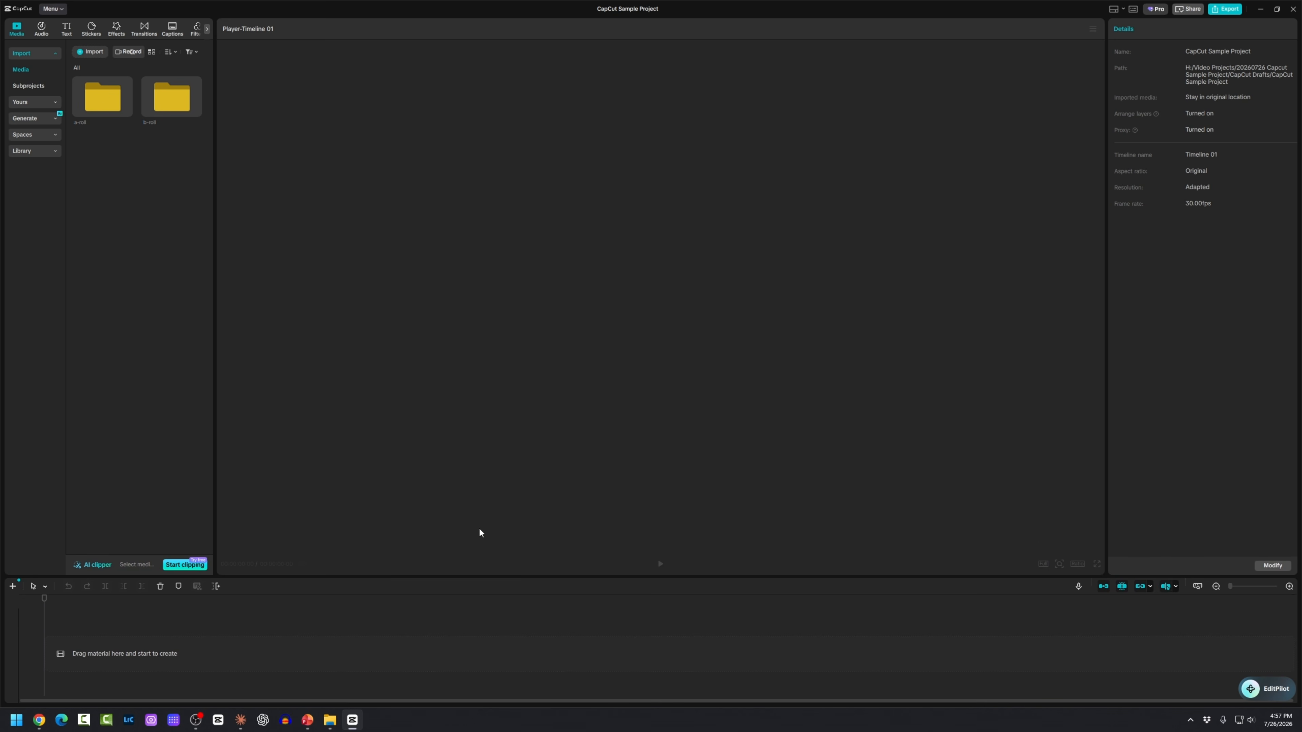
pyautogui.doubleClick(105, 103)
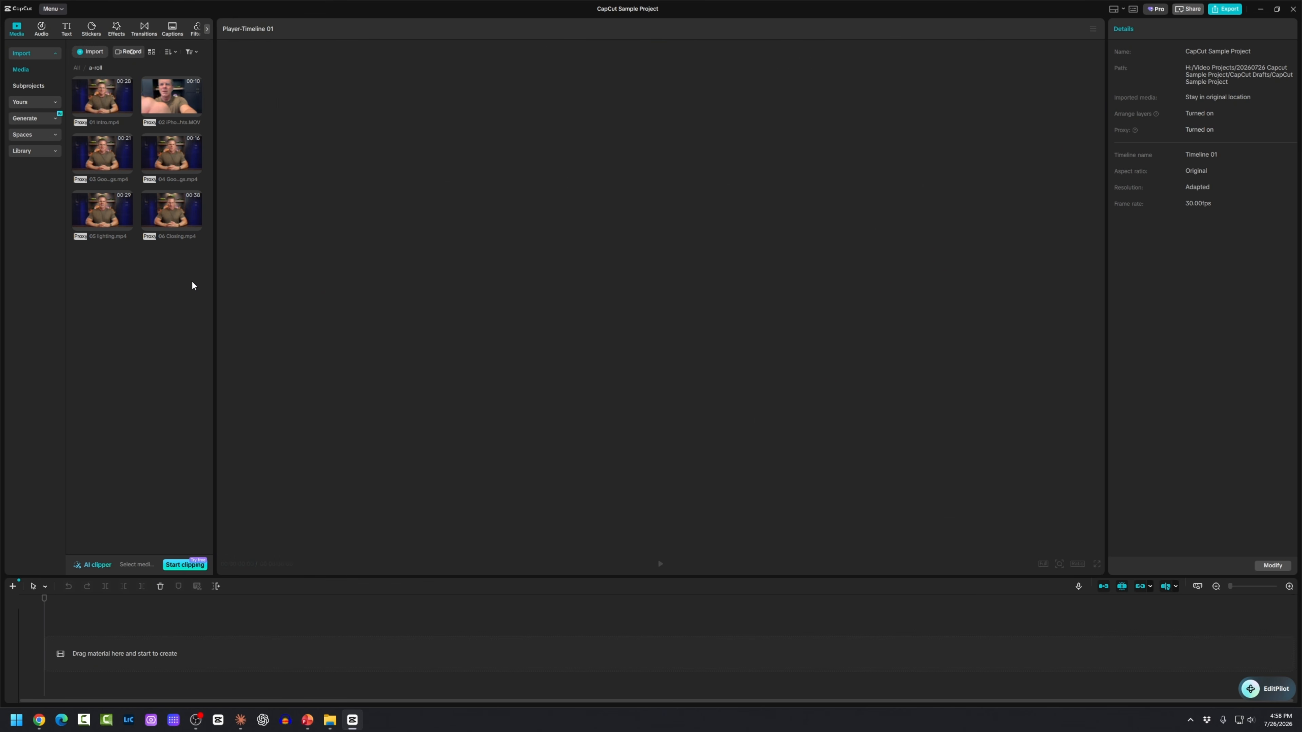
pyautogui.moveTo(191, 280); pyautogui.dragTo(124, 167)
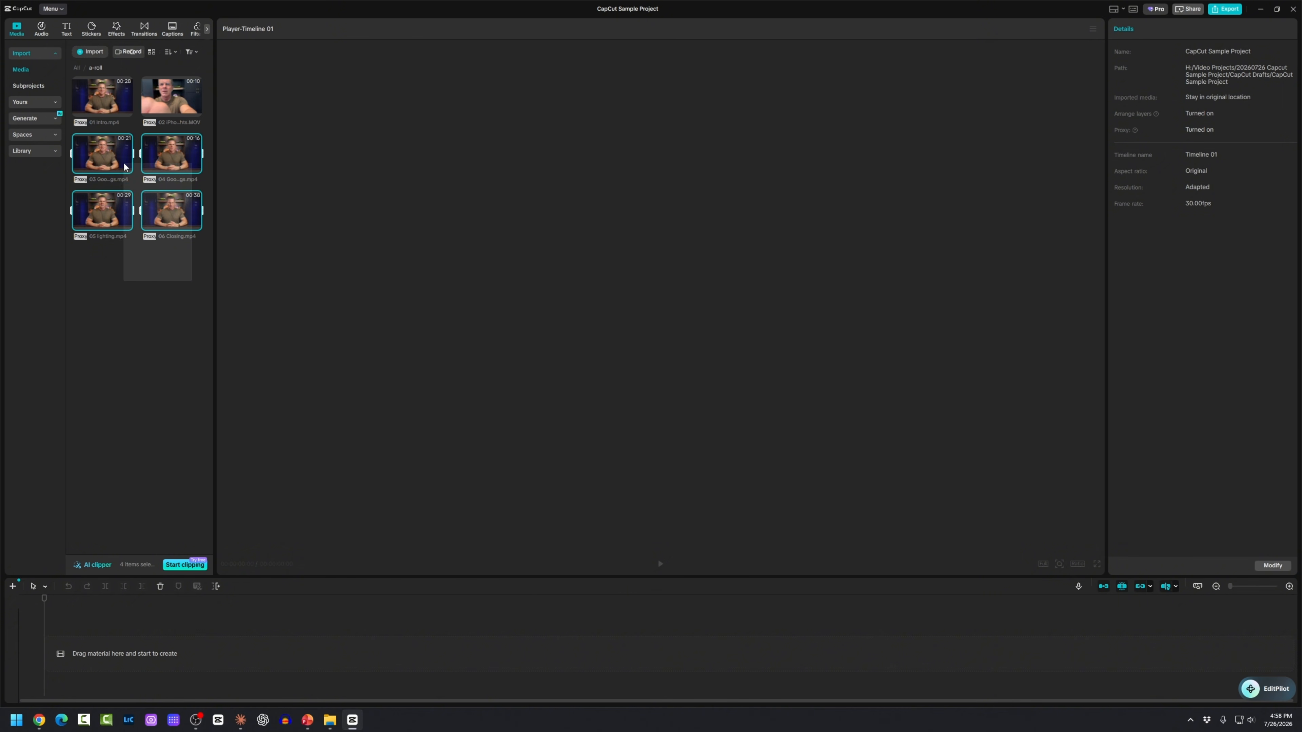
pyautogui.moveTo(104, 98); pyautogui.dragTo(89, 110)
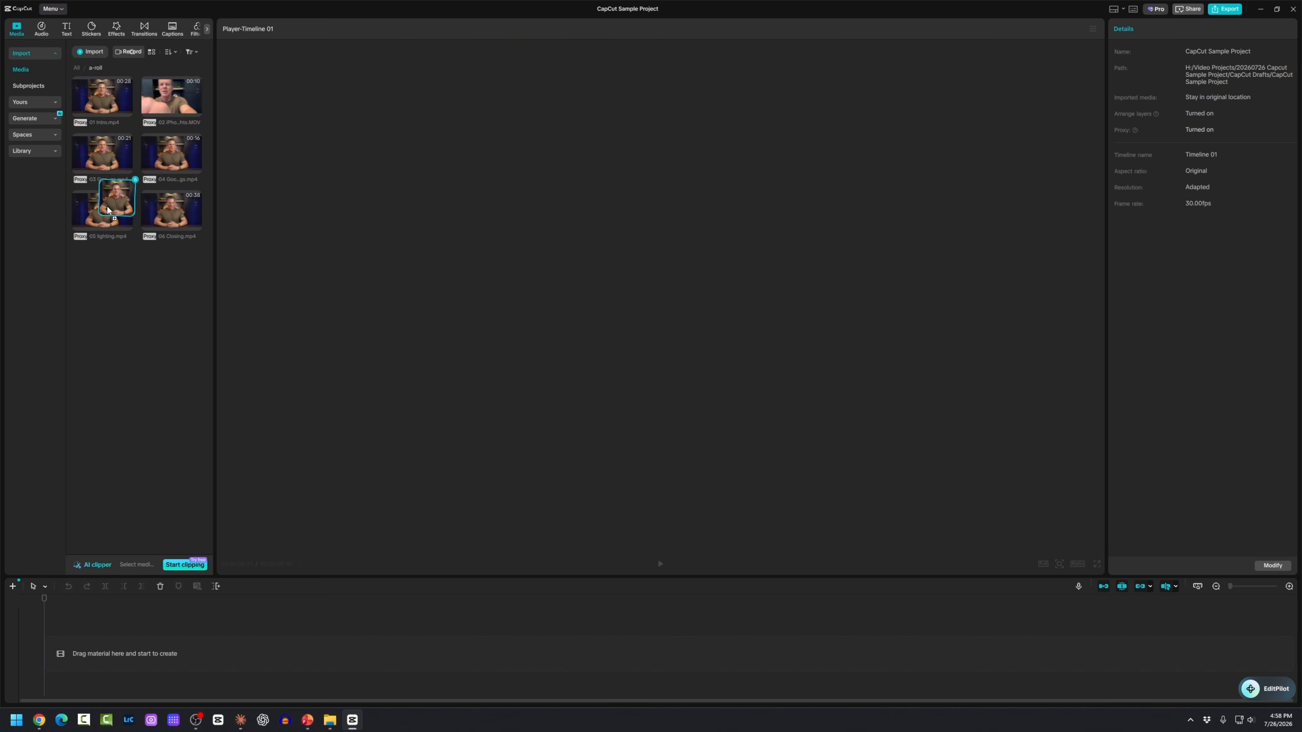
pyautogui.moveTo(98, 530); pyautogui.dragTo(110, 651)
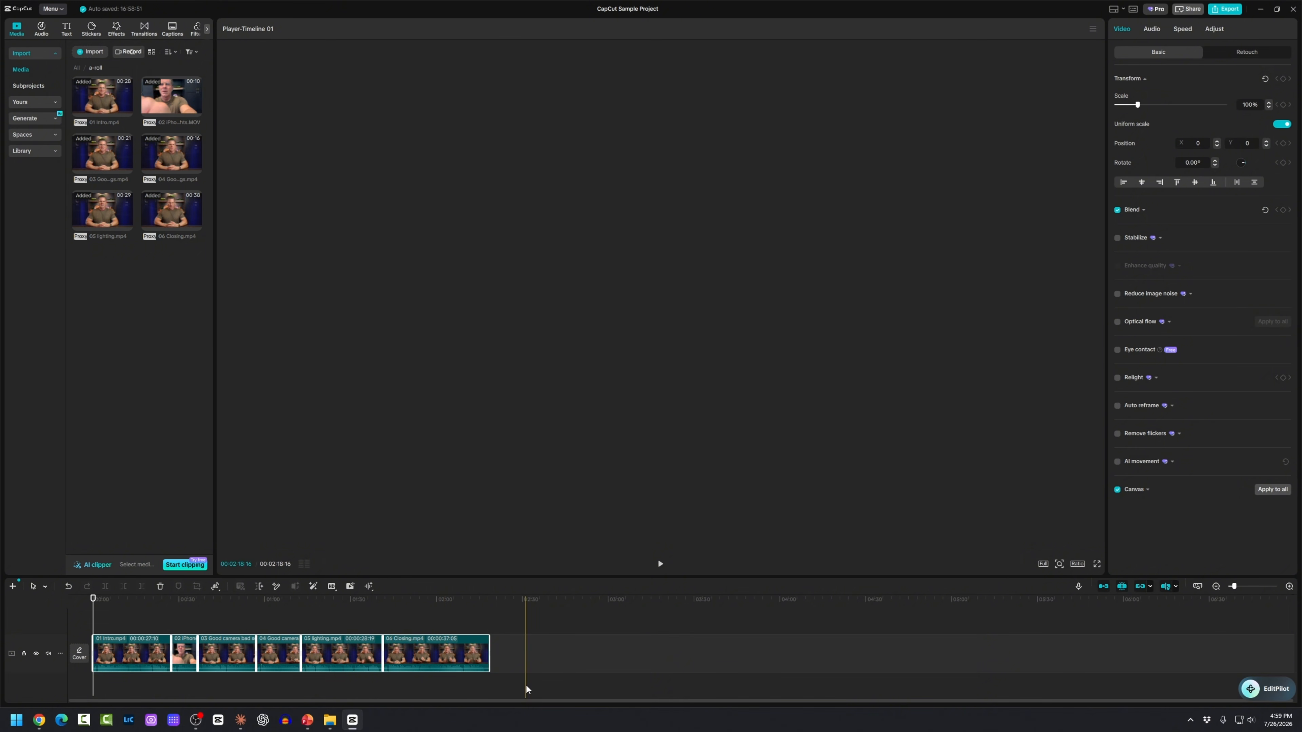
# Step: Zoom the timeline so the six a-roll clips fill its full width
pyautogui.click(526, 684)
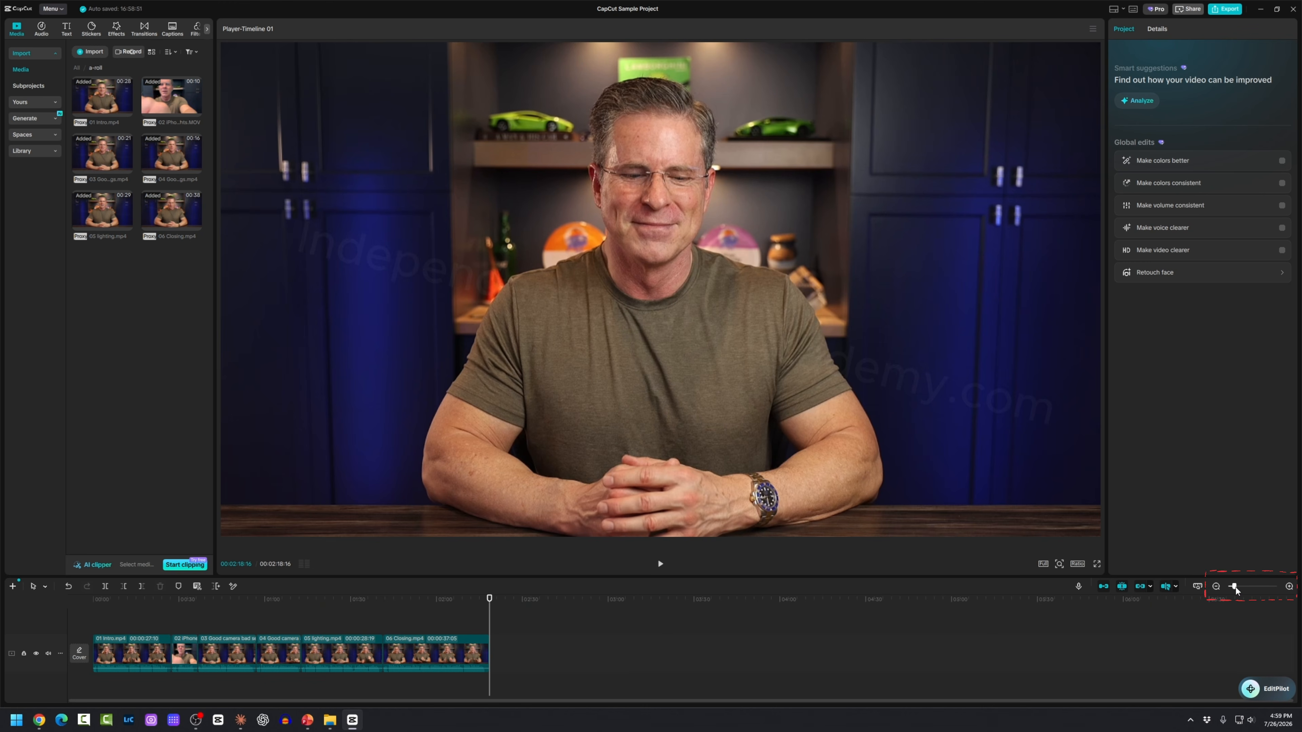
pyautogui.moveTo(1236, 587); pyautogui.dragTo(1245, 588)
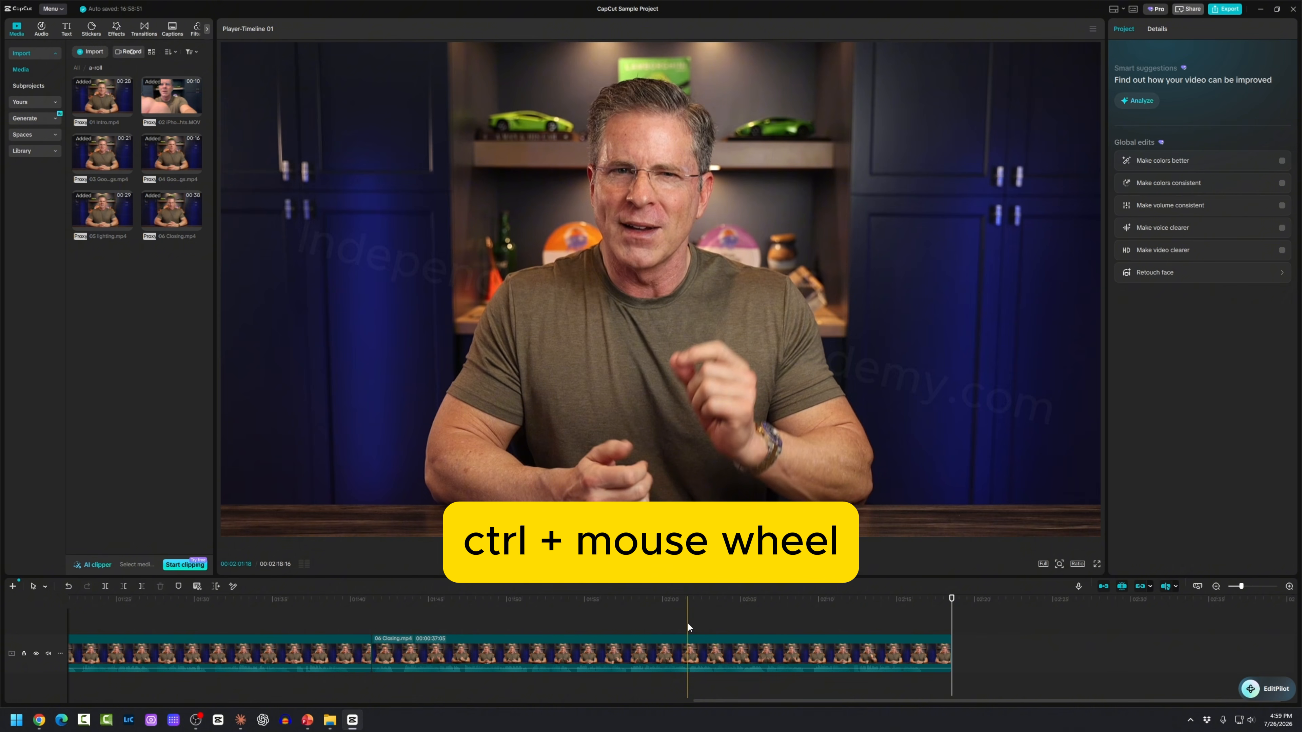
pyautogui.scroll(3, 687, 621)
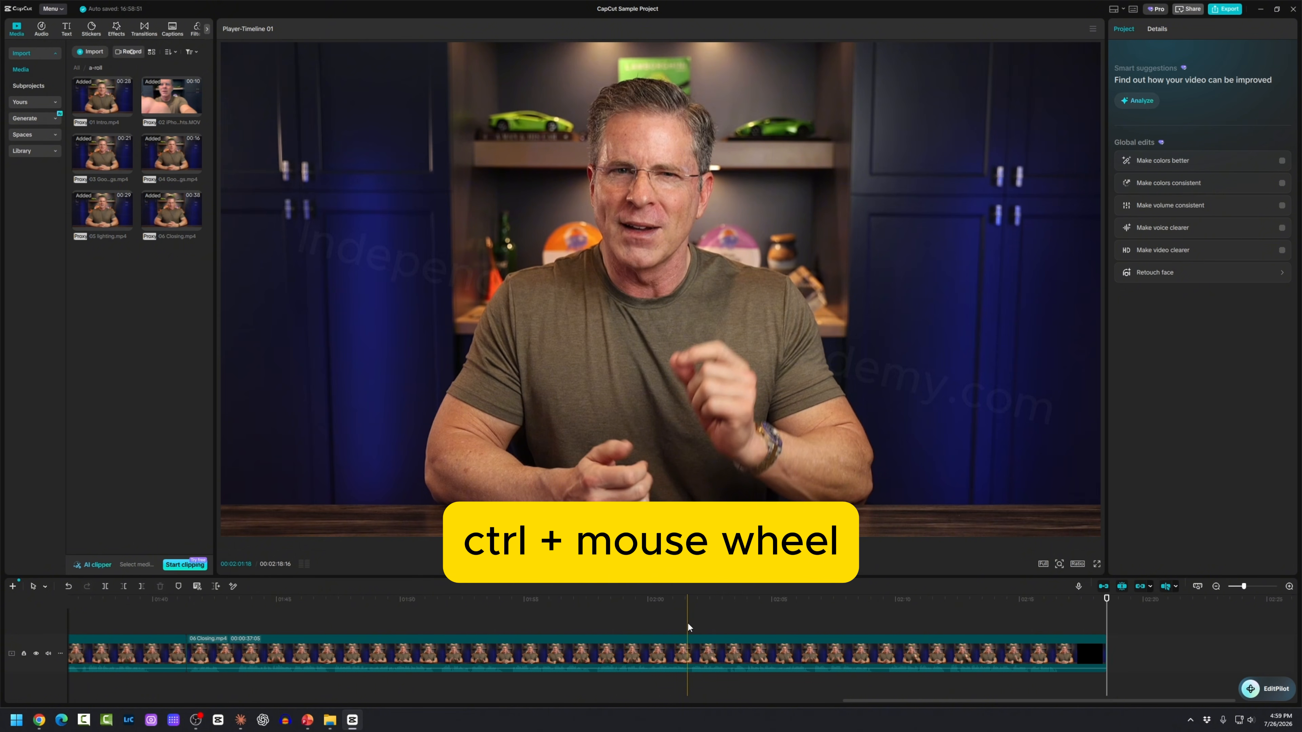
pyautogui.scroll(-6, 687, 622)
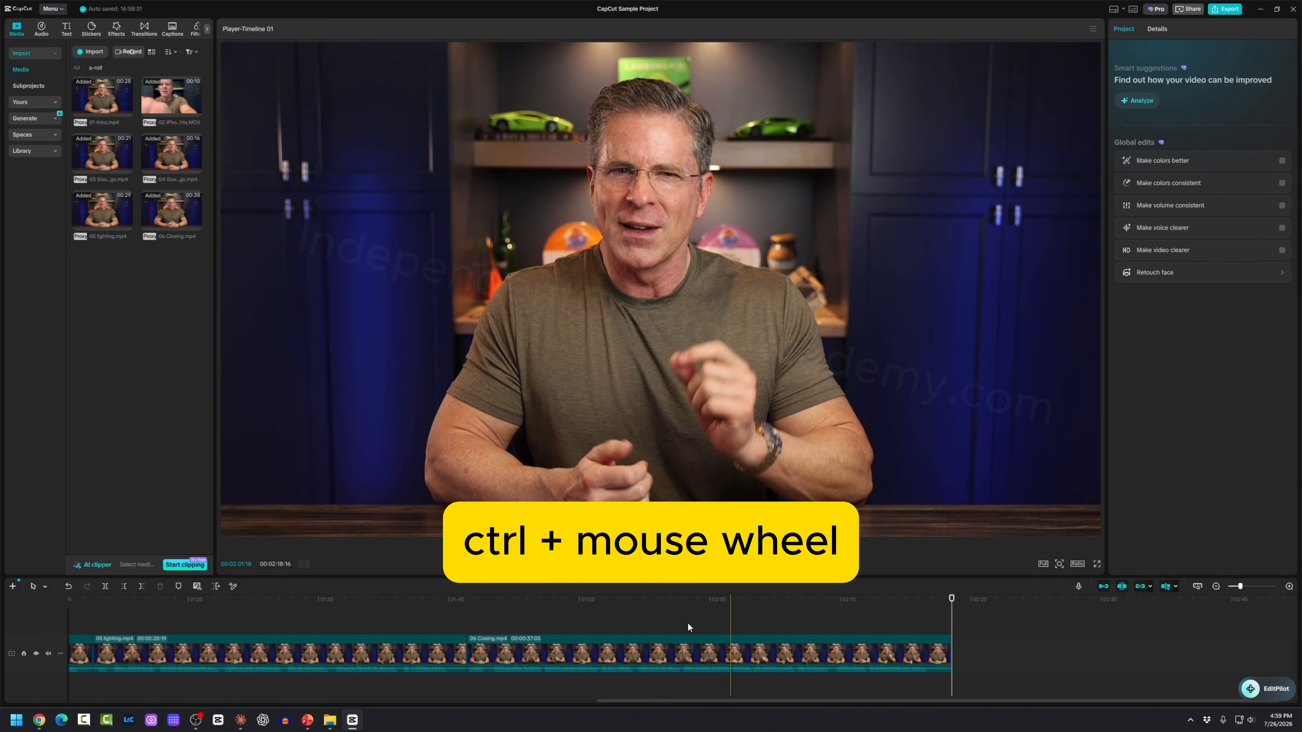
pyautogui.scroll(-2, 687, 621)
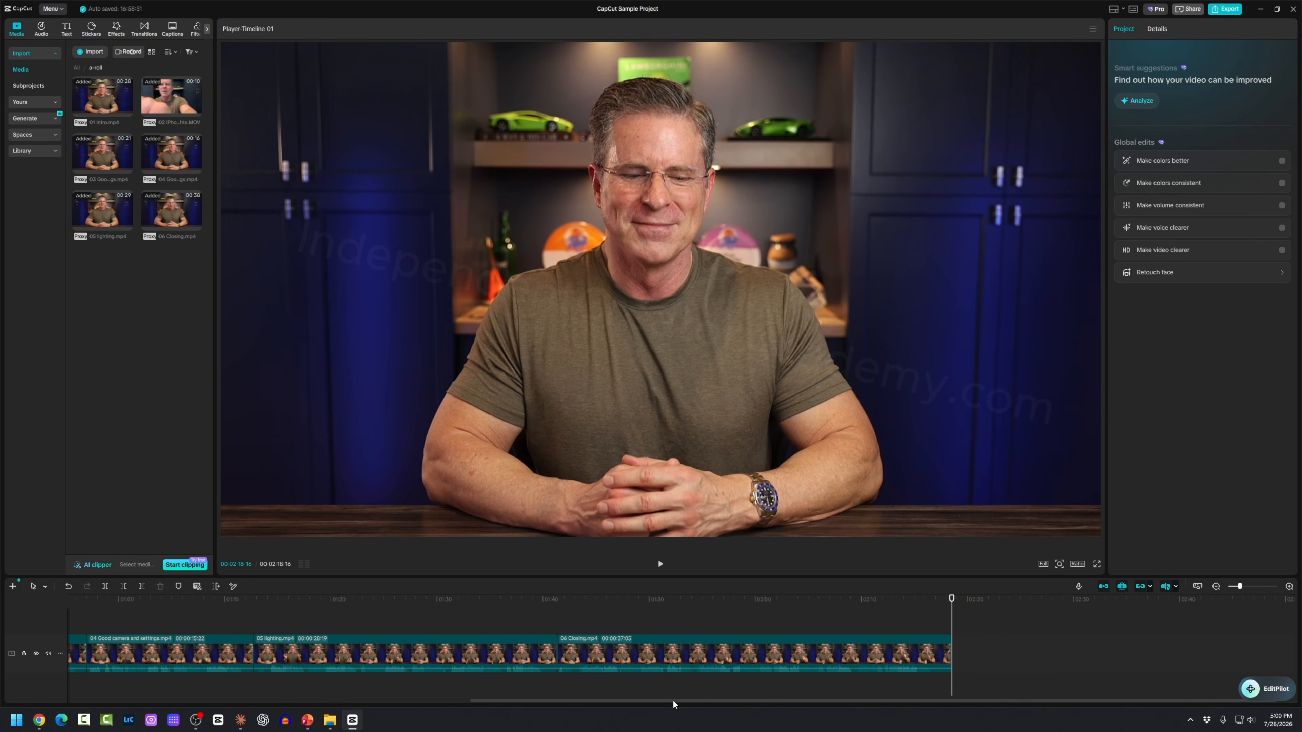
pyautogui.moveTo(672, 699); pyautogui.dragTo(271, 700)
# Step: Scrub the intro from the start, then play the edit from about thirty seconds in
pyautogui.click(116, 615)
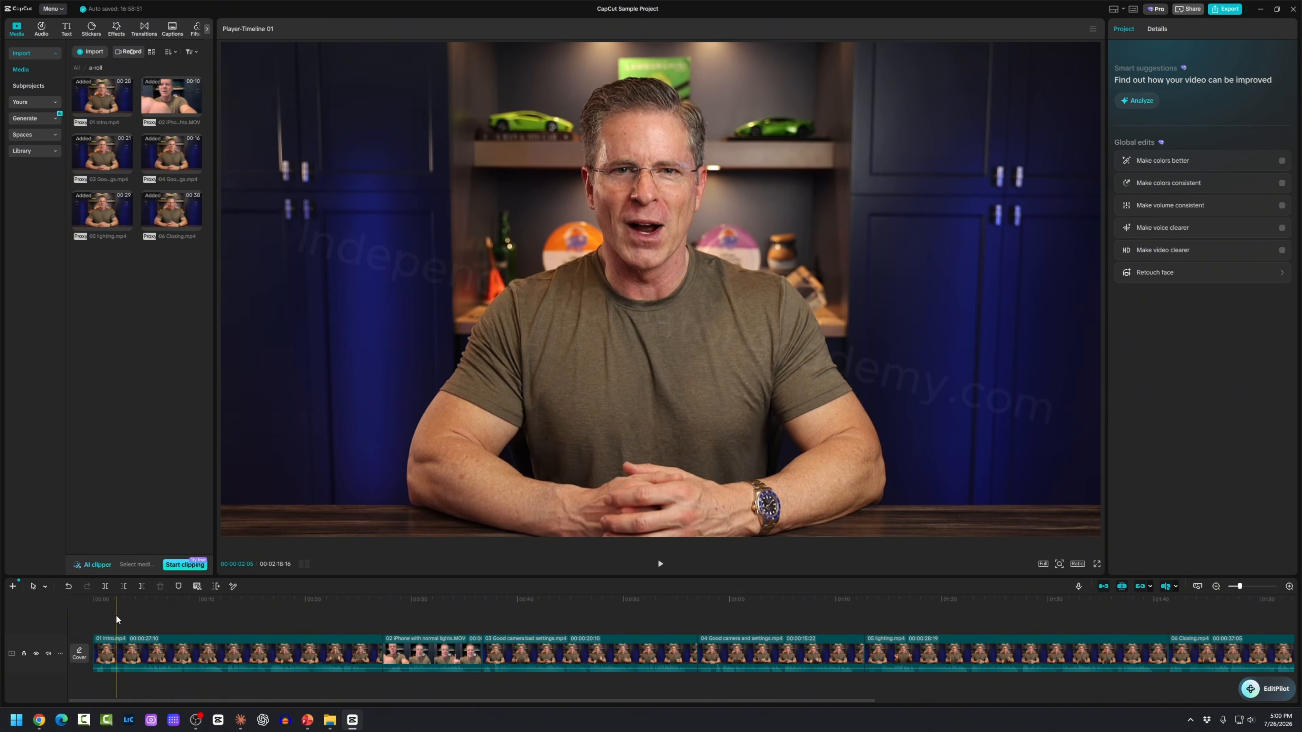
pyautogui.moveTo(116, 615)
pyautogui.mouseDown()
pyautogui.moveTo(643, 626)
pyautogui.moveTo(170, 608)
pyautogui.moveTo(99, 620)
pyautogui.mouseUp()
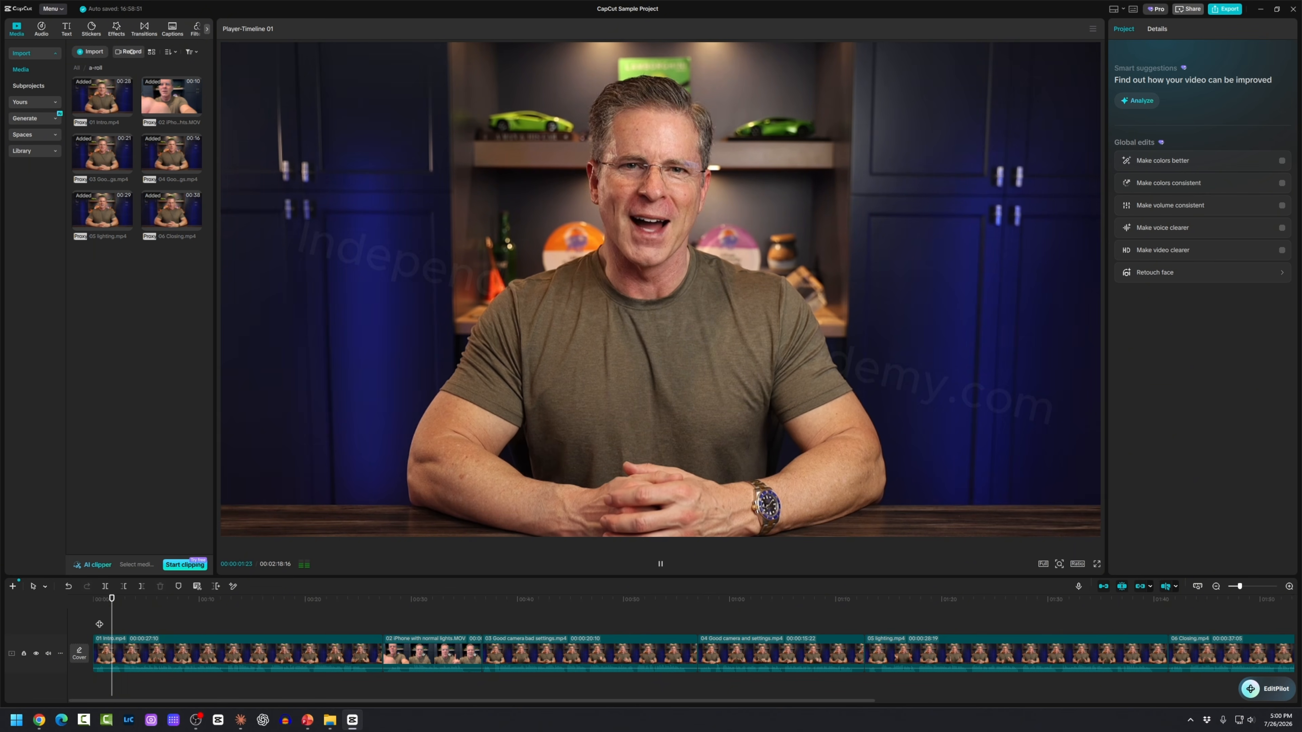
pyautogui.press('space')
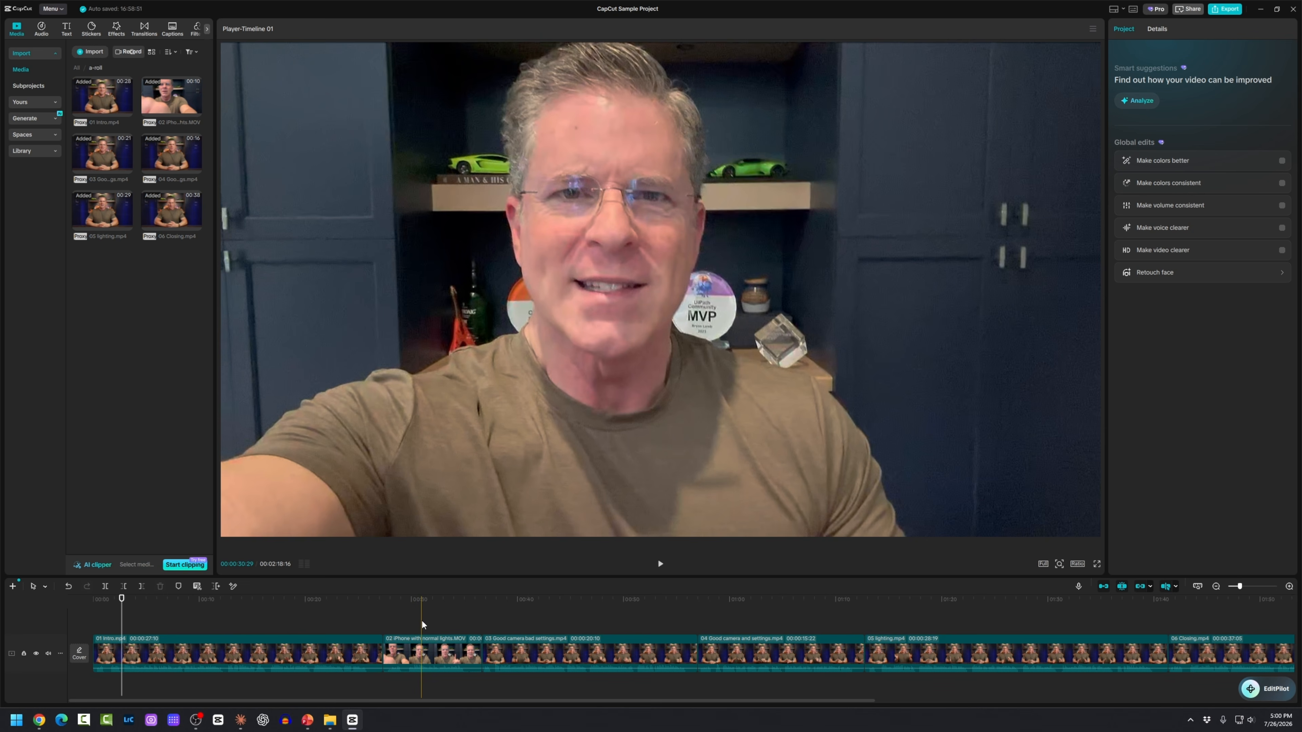
pyautogui.click(422, 622)
pyautogui.press('space')
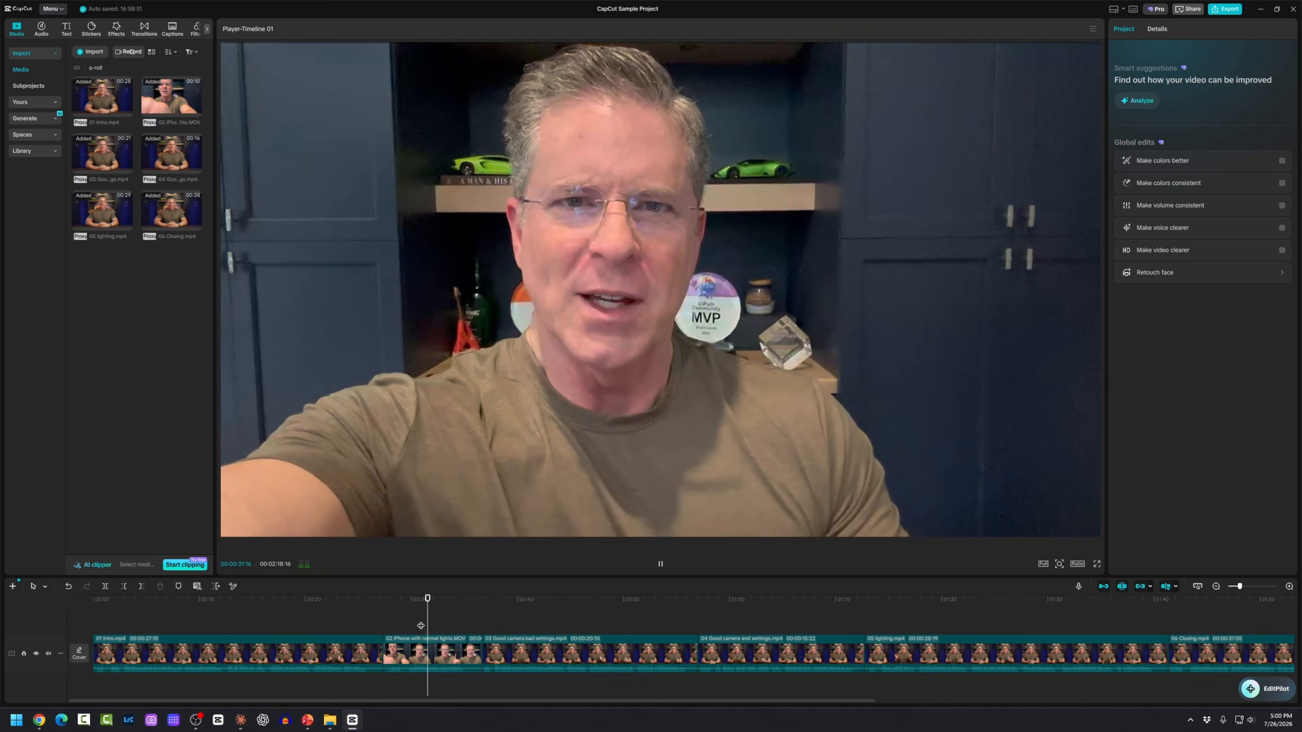
pyautogui.press('space')
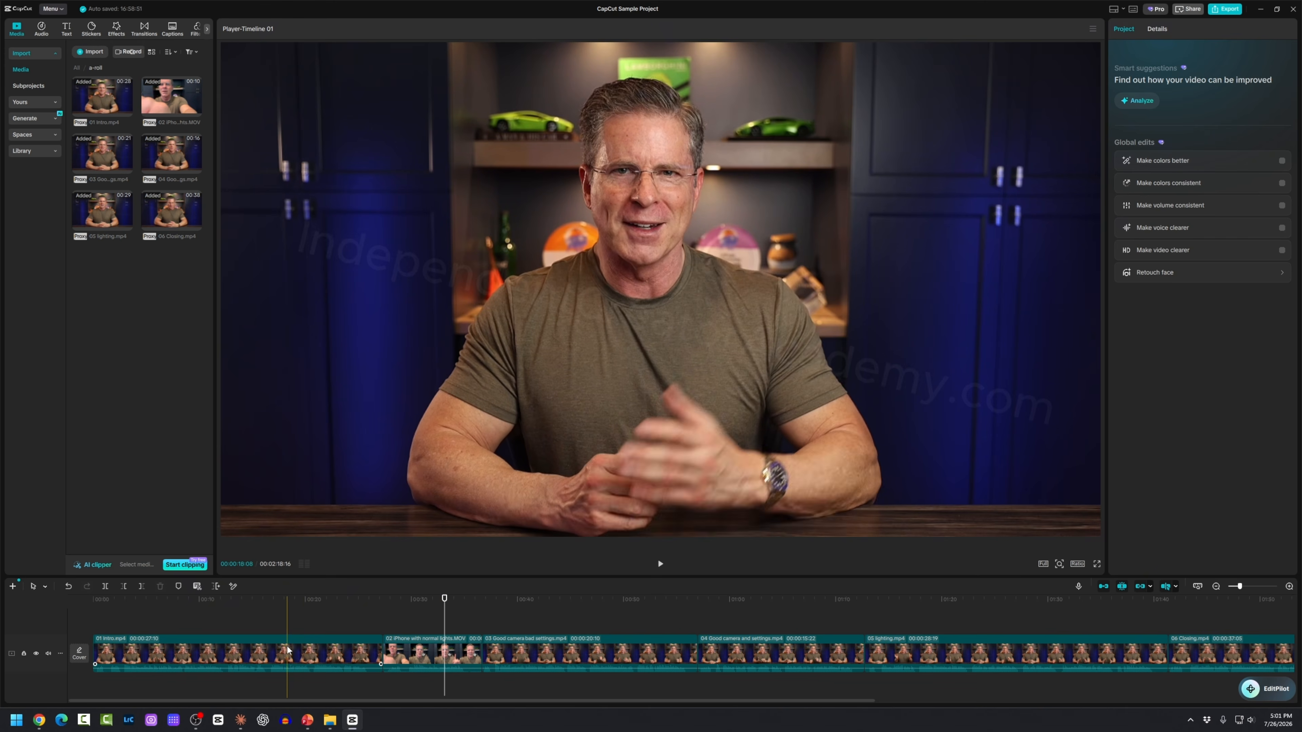
# Step: Inspect the 01 Intro, iPhone with normal lights, and good camera, bad settings clips
pyautogui.click(287, 651)
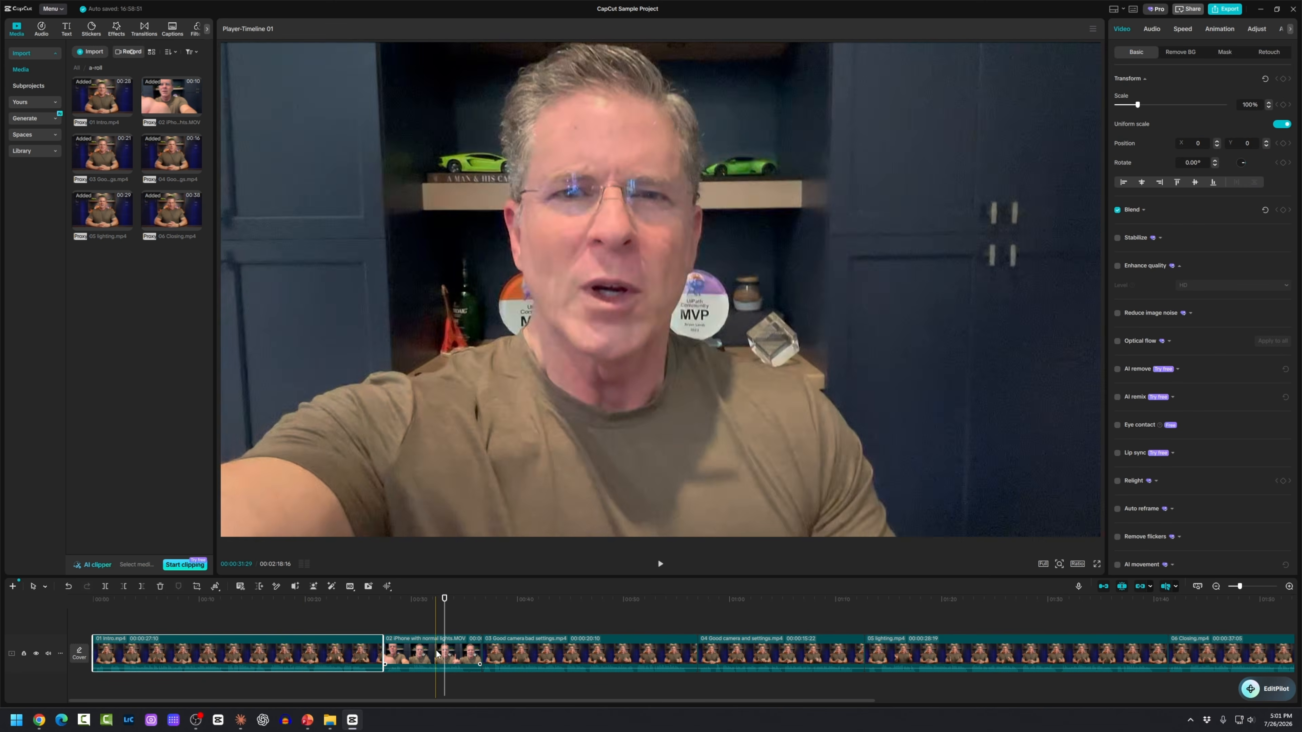
pyautogui.click(461, 649)
pyautogui.click(547, 660)
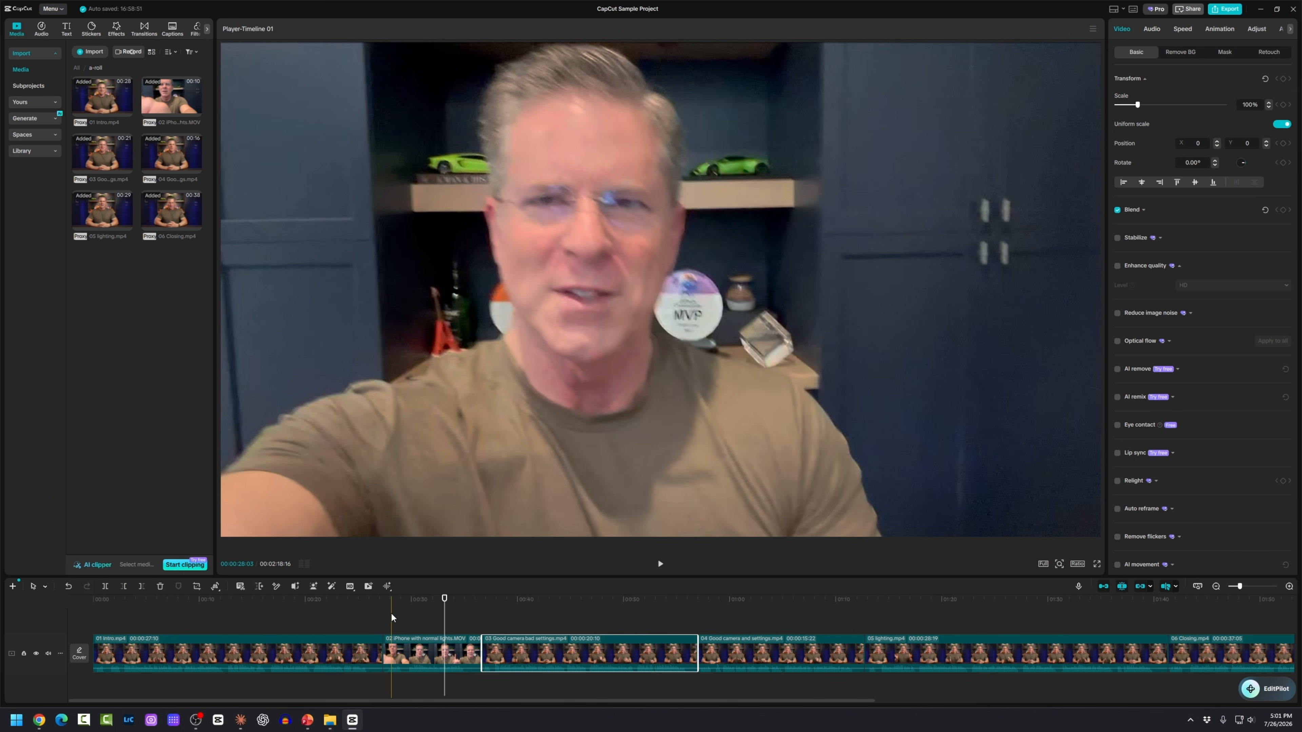
pyautogui.scroll(-2, 390, 613)
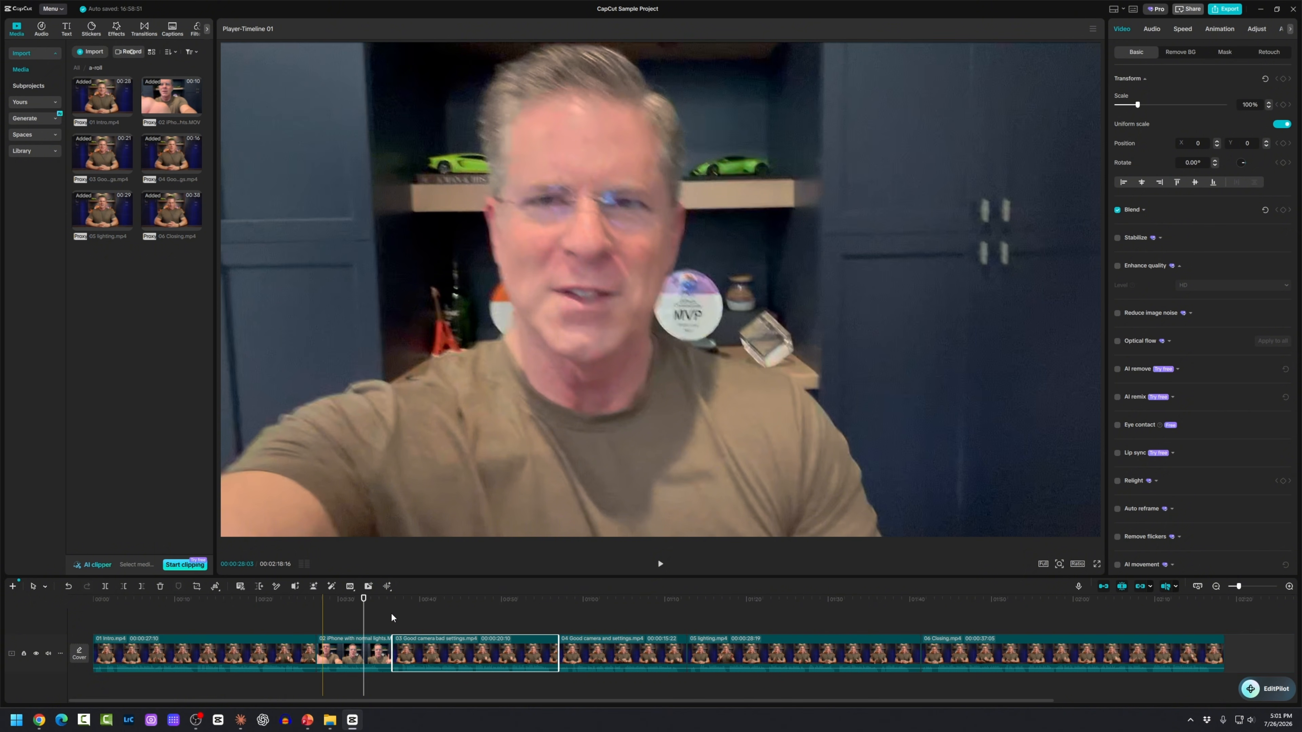
pyautogui.click(107, 619)
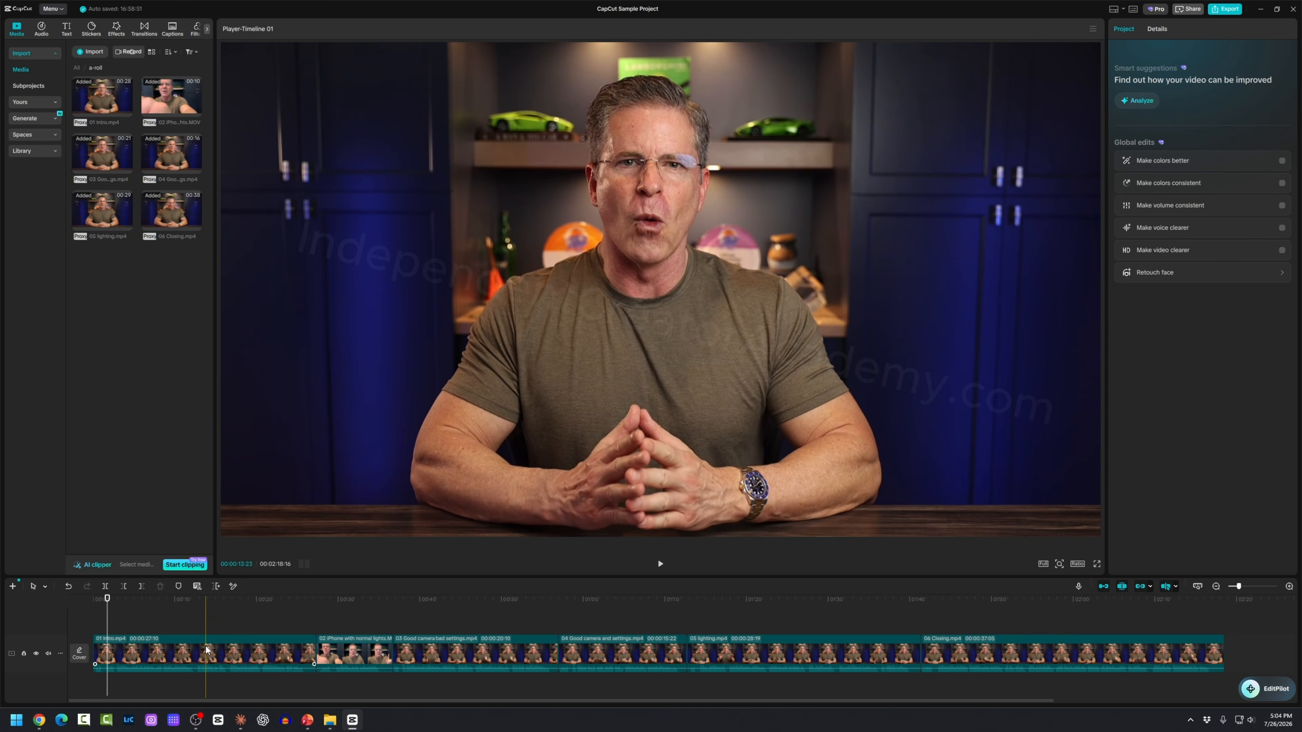
# Step: Select the 01 Intro clip to show its Video properties with Scale at 100%
pyautogui.click(206, 650)
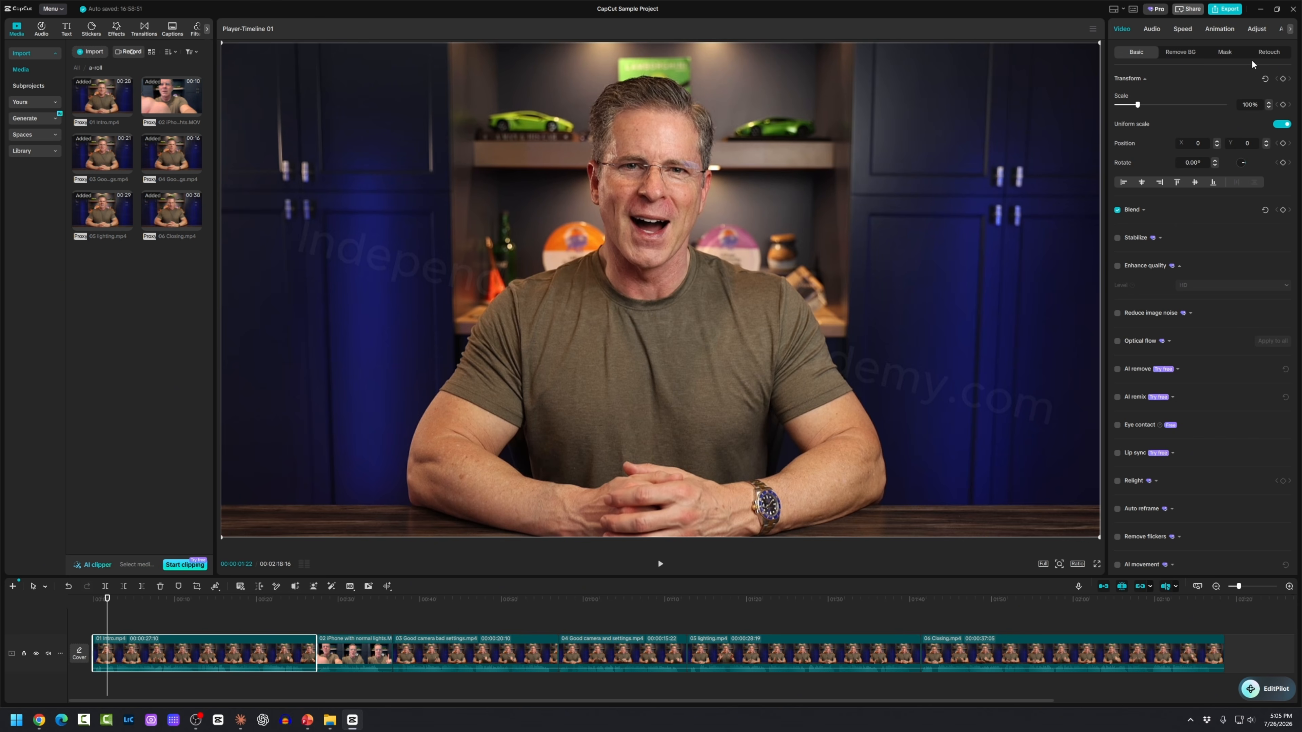
# Step: Set the 01 Intro clip's Exposure to 5 and Shadow to 3 in Adjust
pyautogui.click(1254, 31)
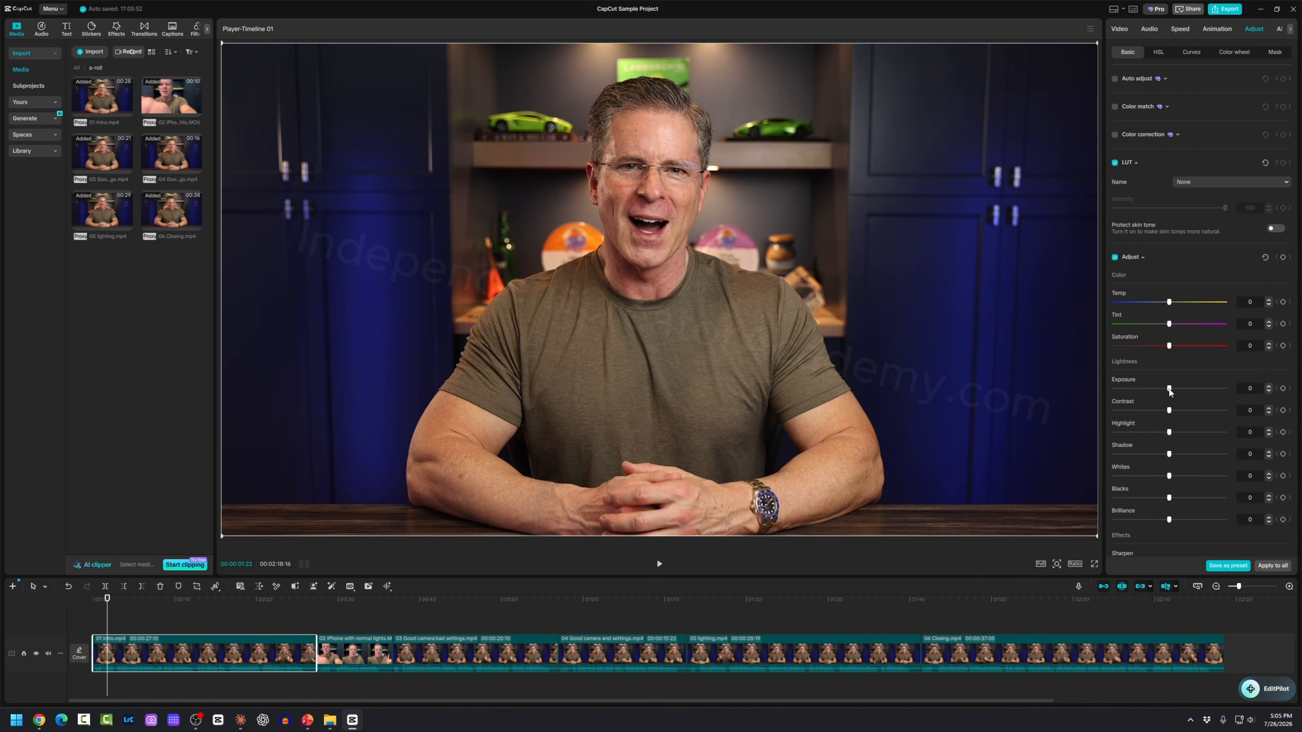
pyautogui.moveTo(1169, 389); pyautogui.dragTo(1169, 454)
pyautogui.moveTo(1160, 301); pyautogui.dragTo(1153, 303)
pyautogui.moveTo(1170, 390); pyautogui.dragTo(1172, 389)
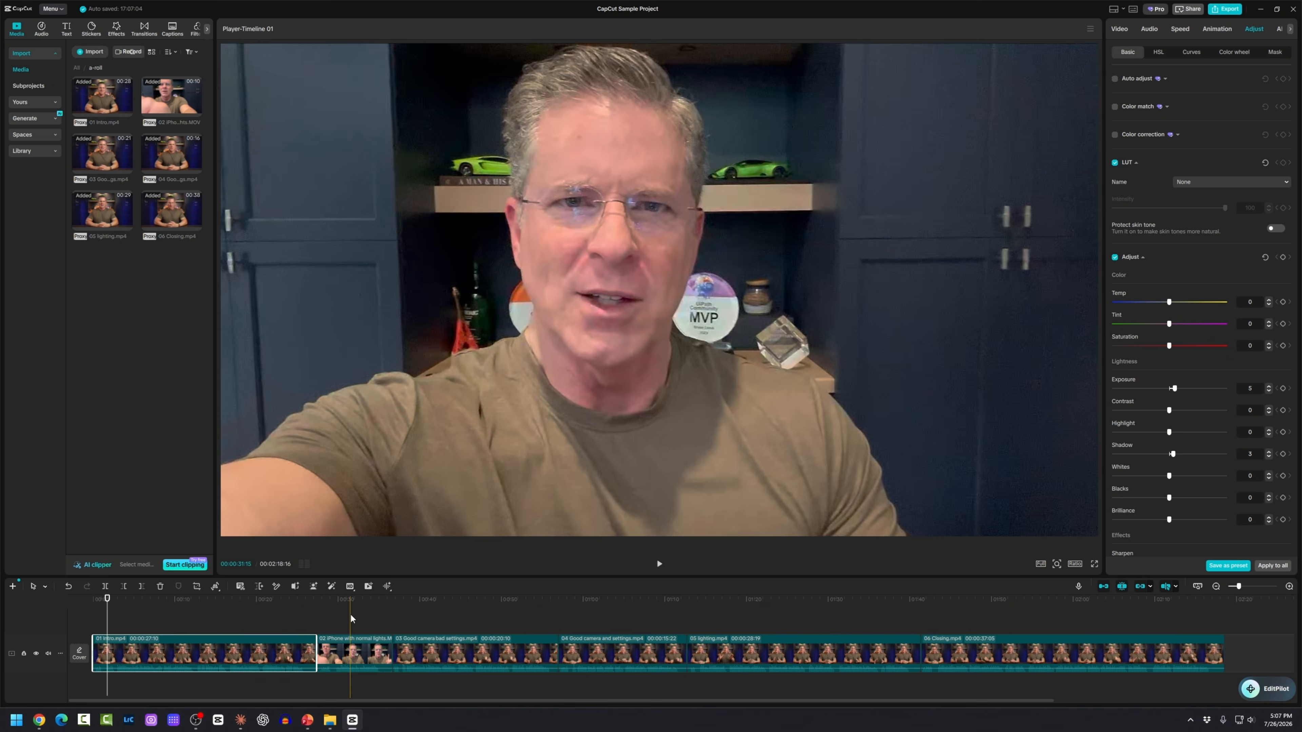
# Step: Check clips 03 and 04's adjustment values and marquee across the timeline
pyautogui.click(451, 650)
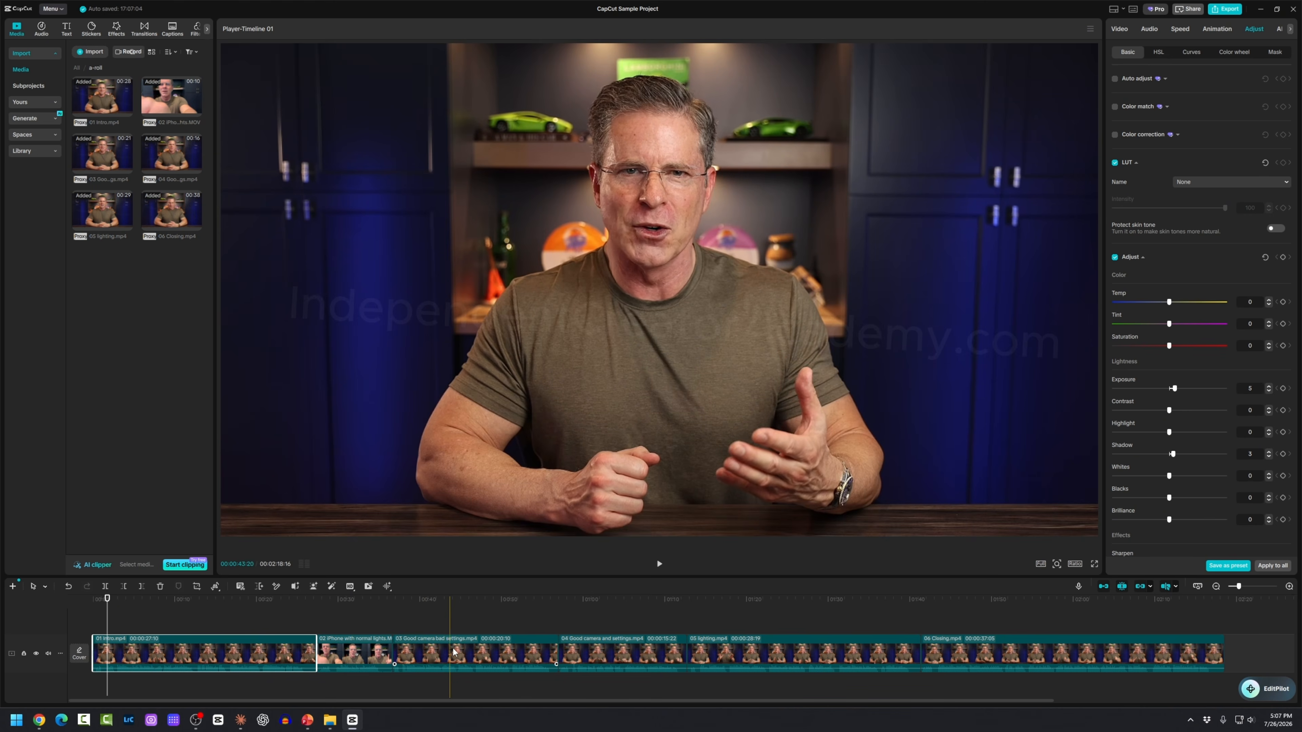
pyautogui.click(606, 654)
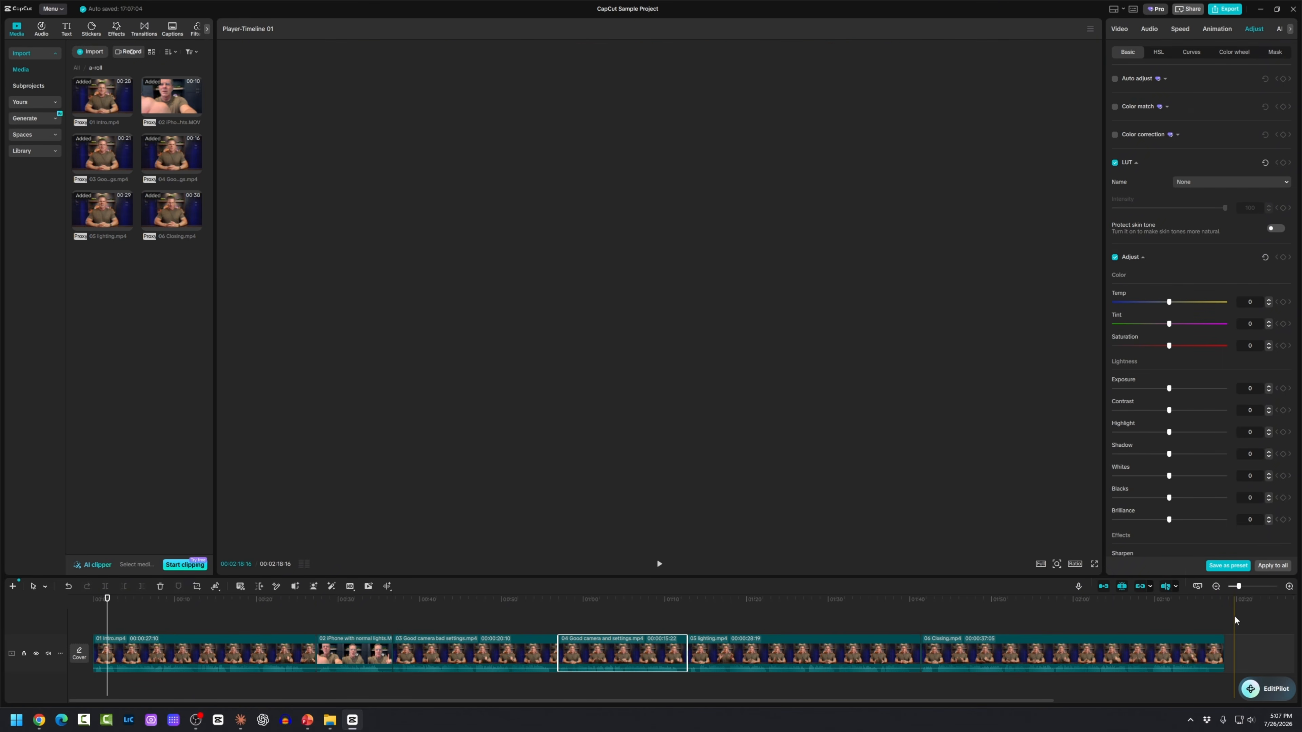
pyautogui.moveTo(1234, 616); pyautogui.dragTo(173, 676)
pyautogui.scroll(-2, 489, 653)
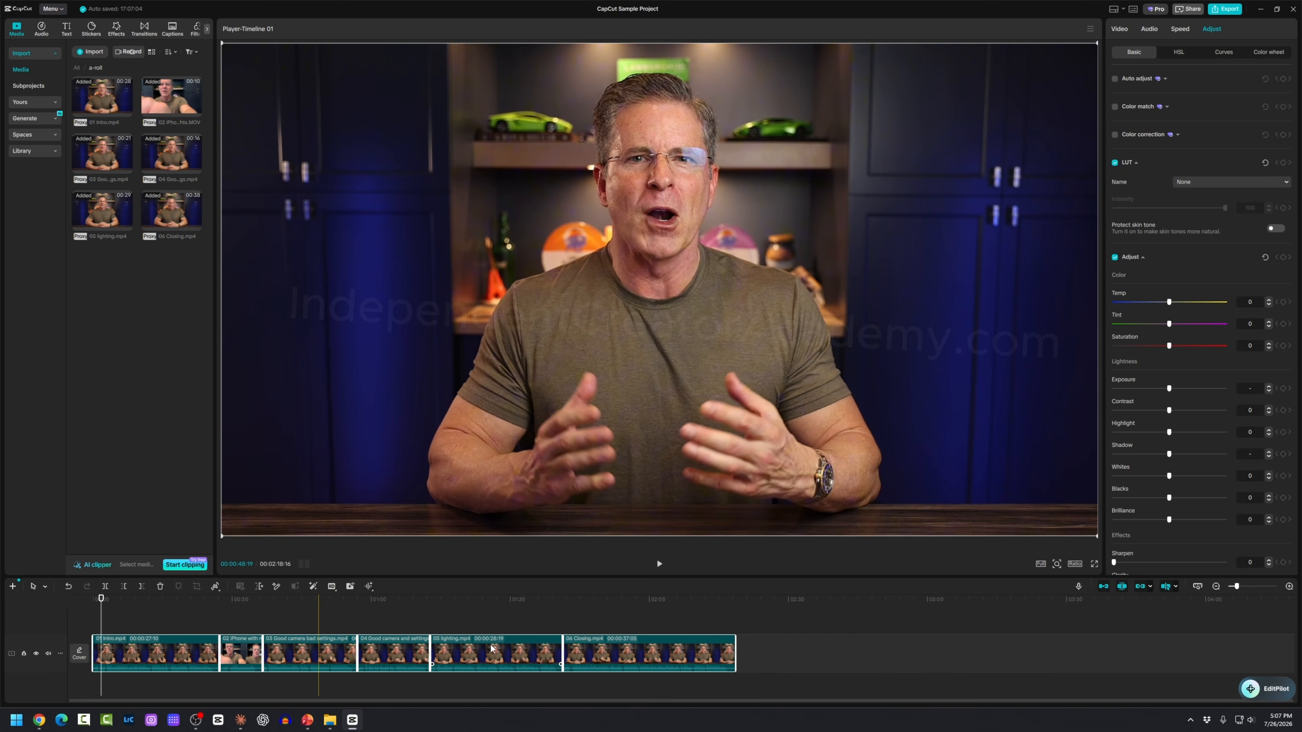
pyautogui.scroll(3, 490, 648)
pyautogui.scroll(-2, 513, 656)
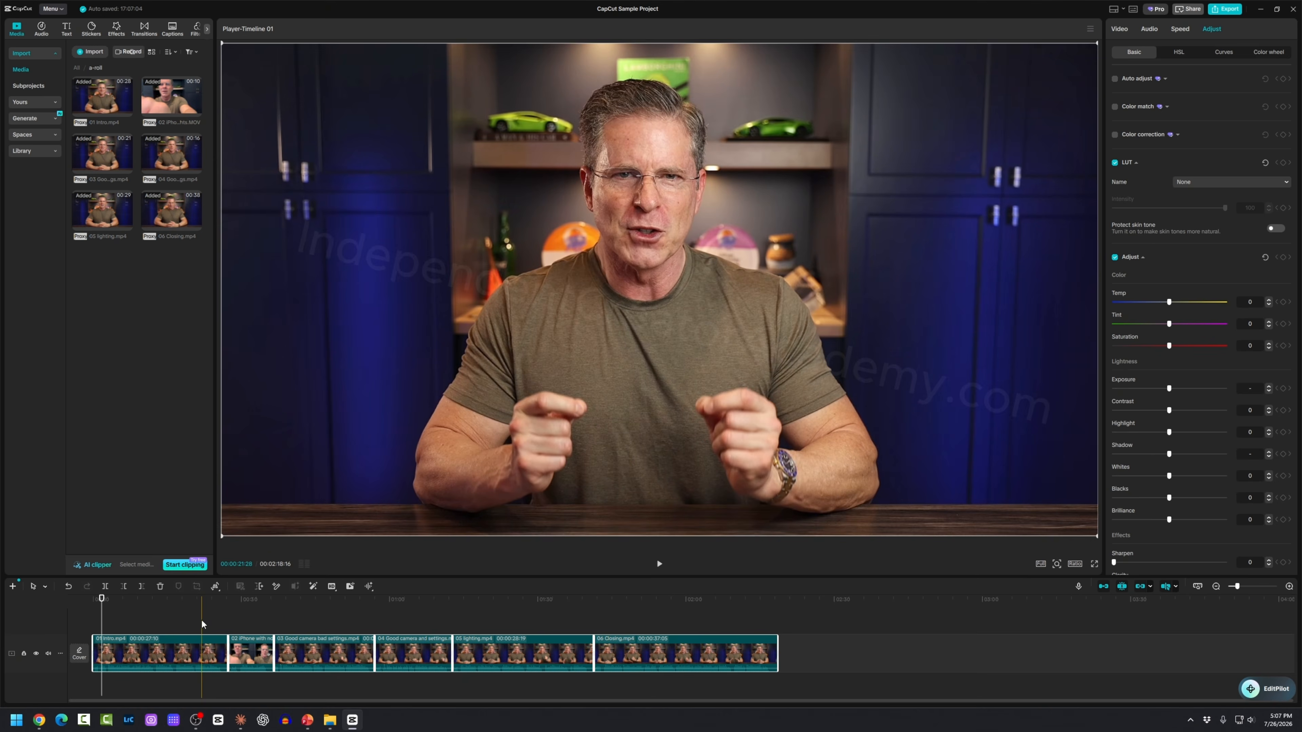
# Step: Clear the selection and review the iPhone and intro clips' adjustment settings
pyautogui.click(202, 617)
pyautogui.click(247, 620)
pyautogui.click(248, 652)
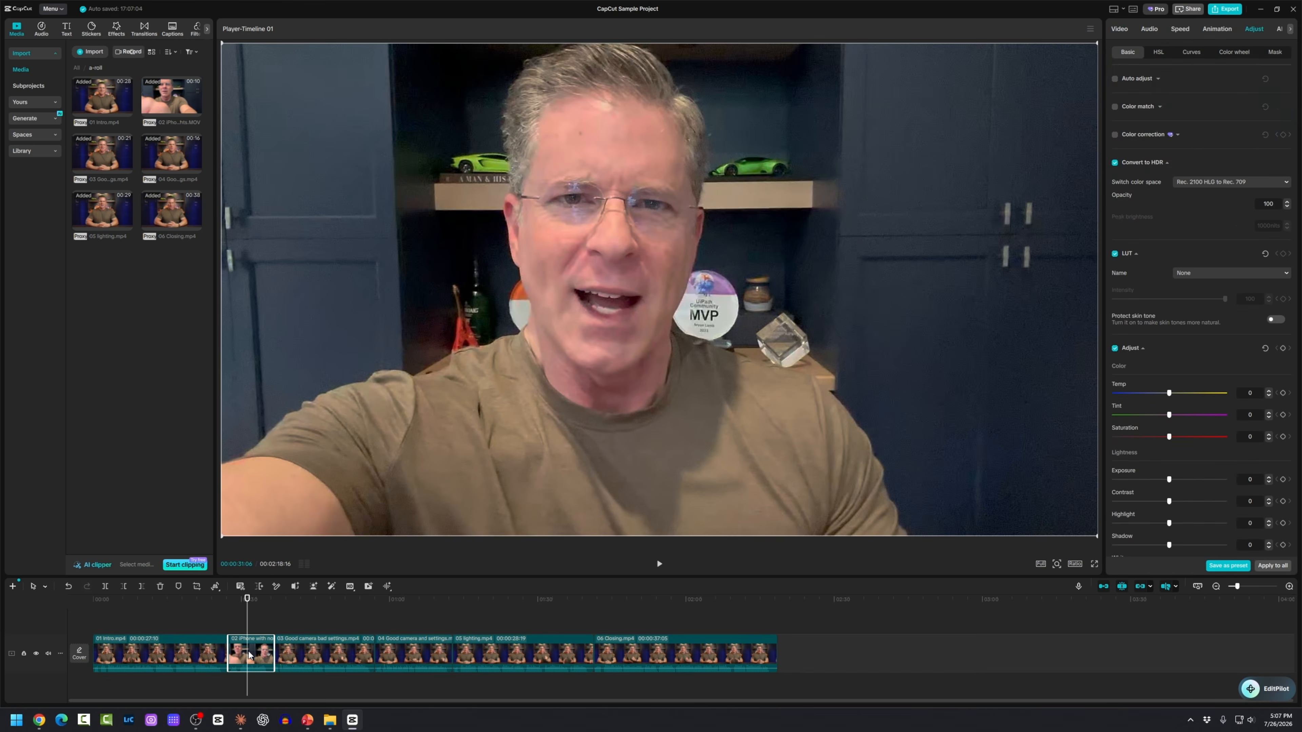
pyautogui.click(309, 625)
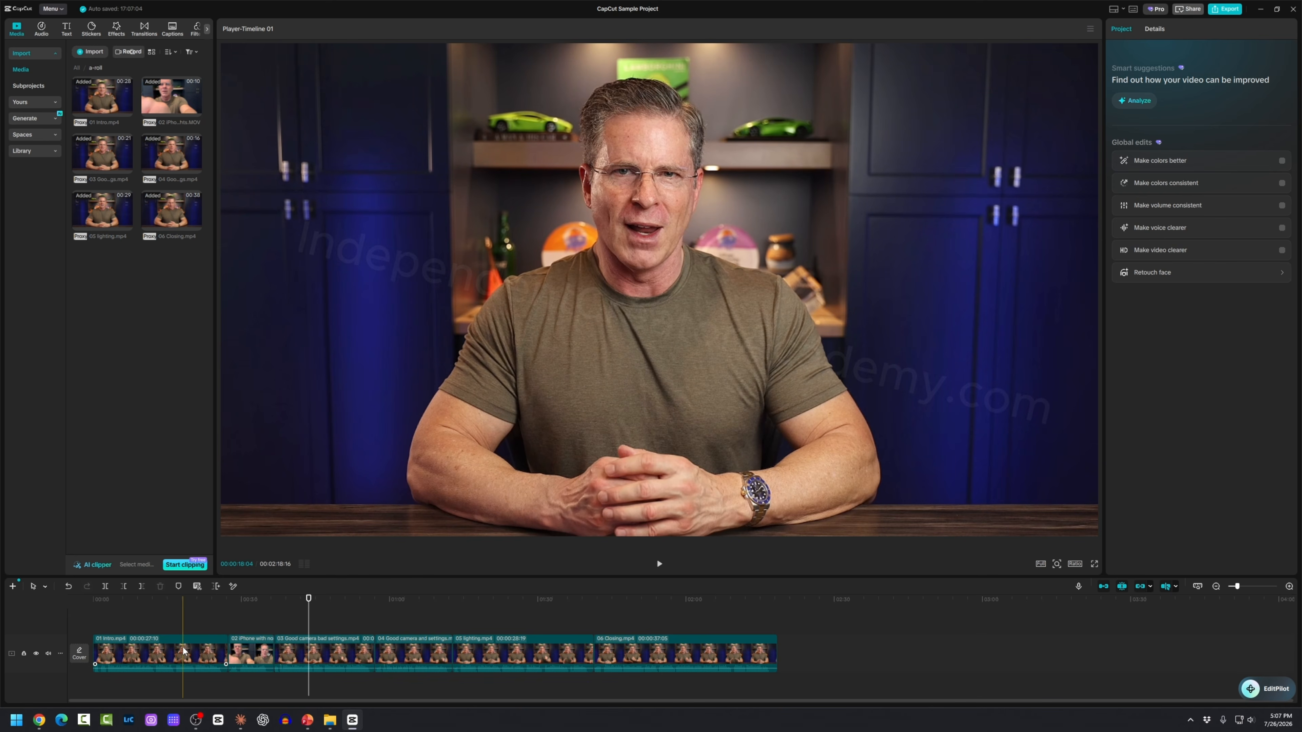
pyautogui.click(183, 651)
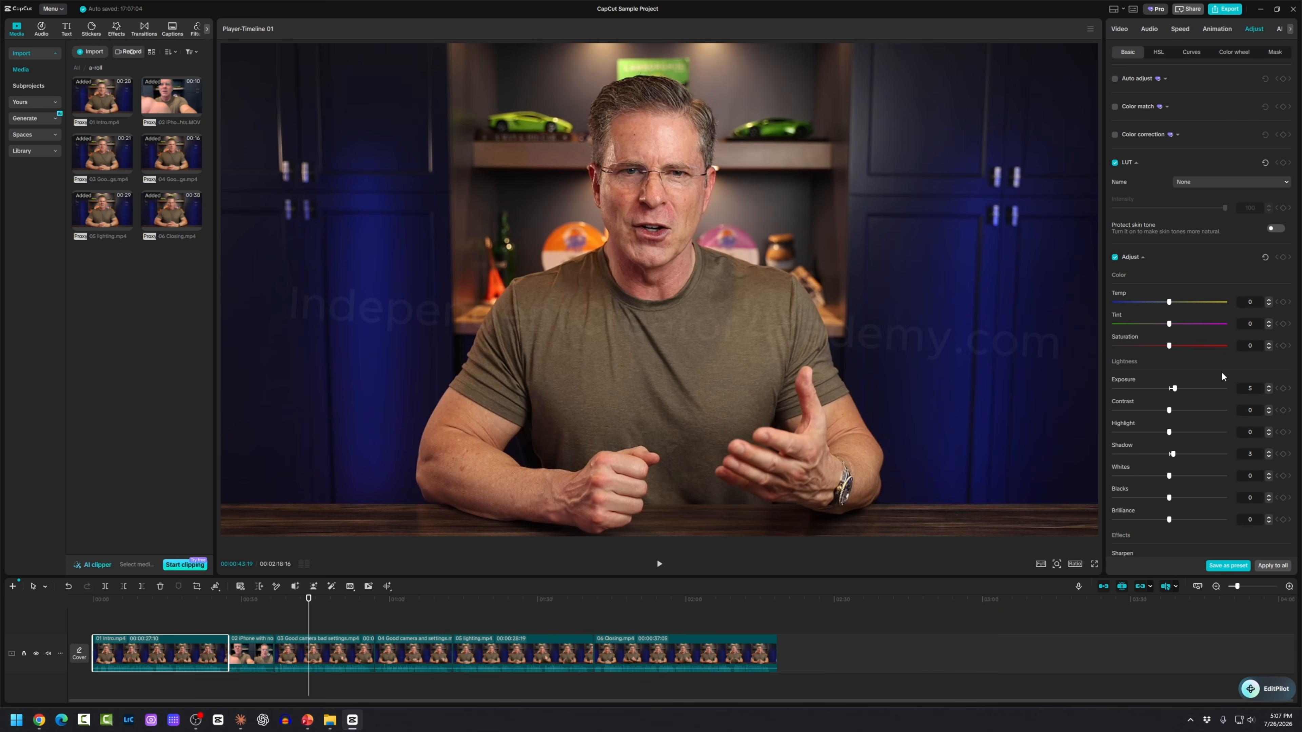
# Step: Apply Exposure 5 and Shadow 3 to all six A-roll clips, then spot-check several clips
pyautogui.moveTo(799, 685); pyautogui.dragTo(168, 624)
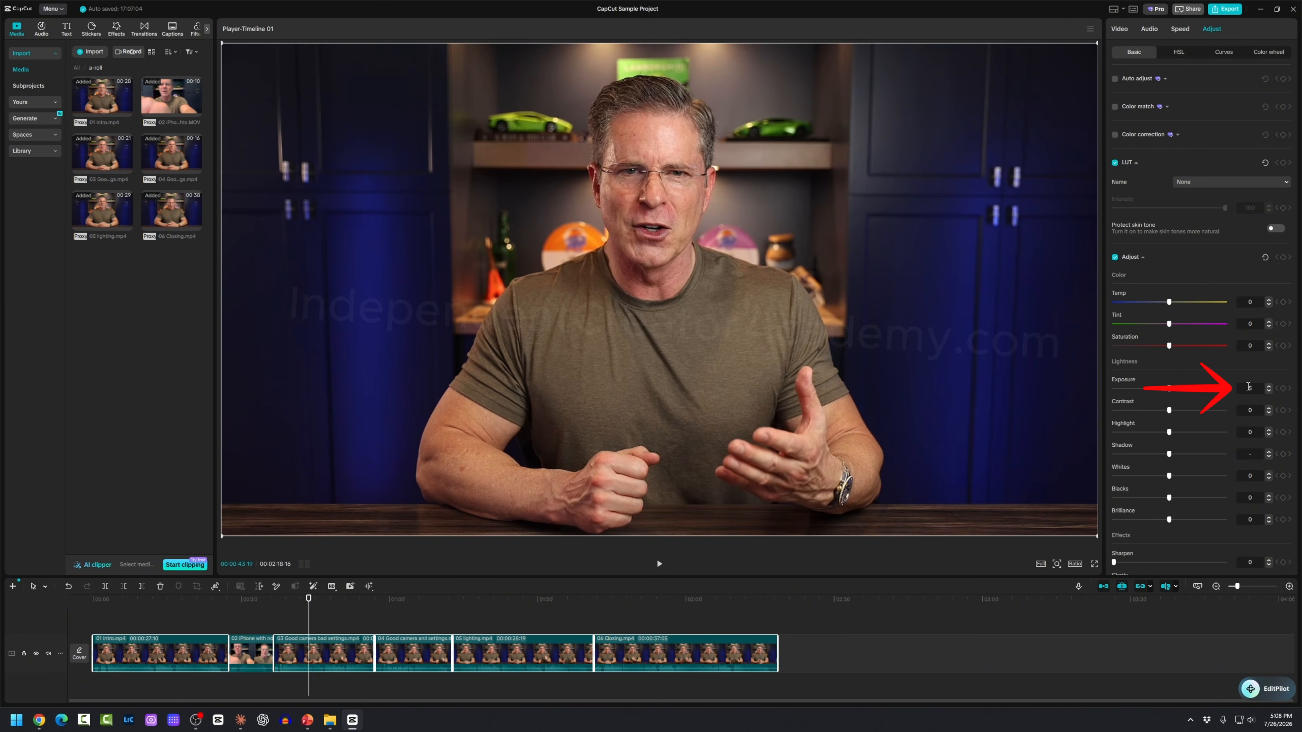
pyautogui.press('Return')
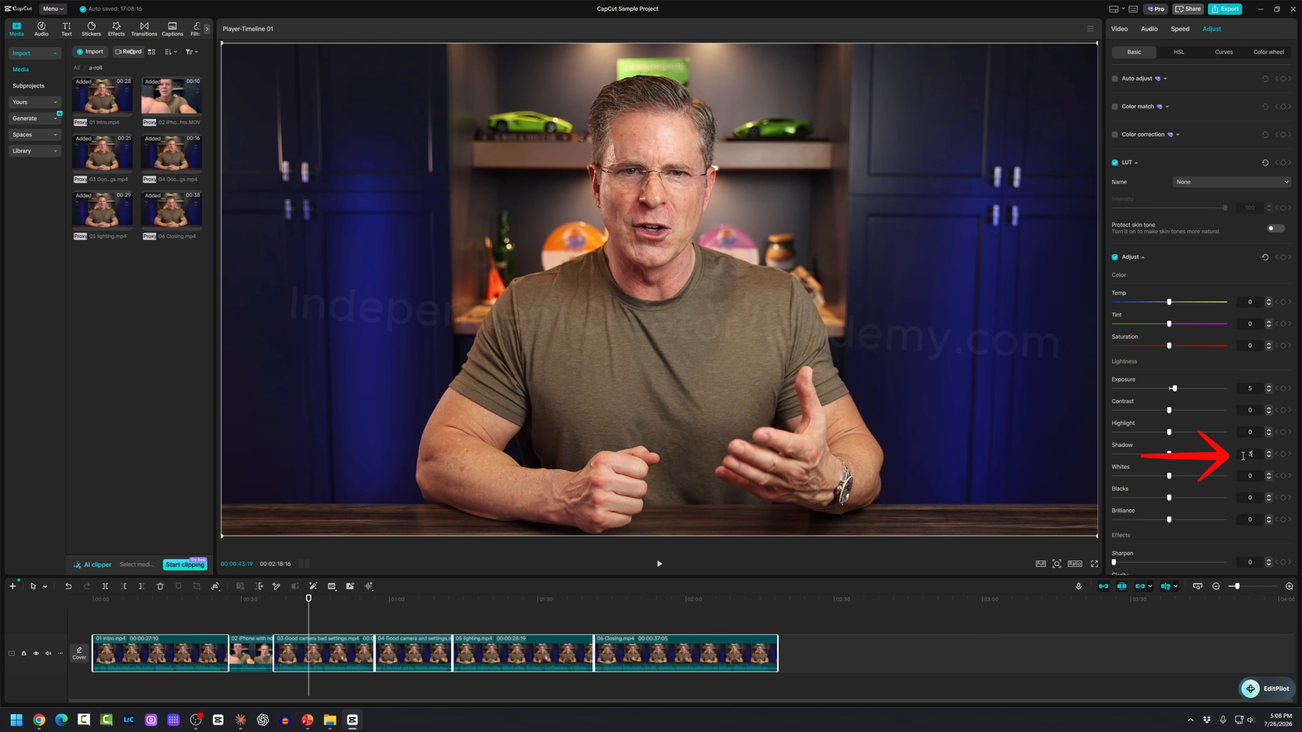
pyautogui.click(544, 611)
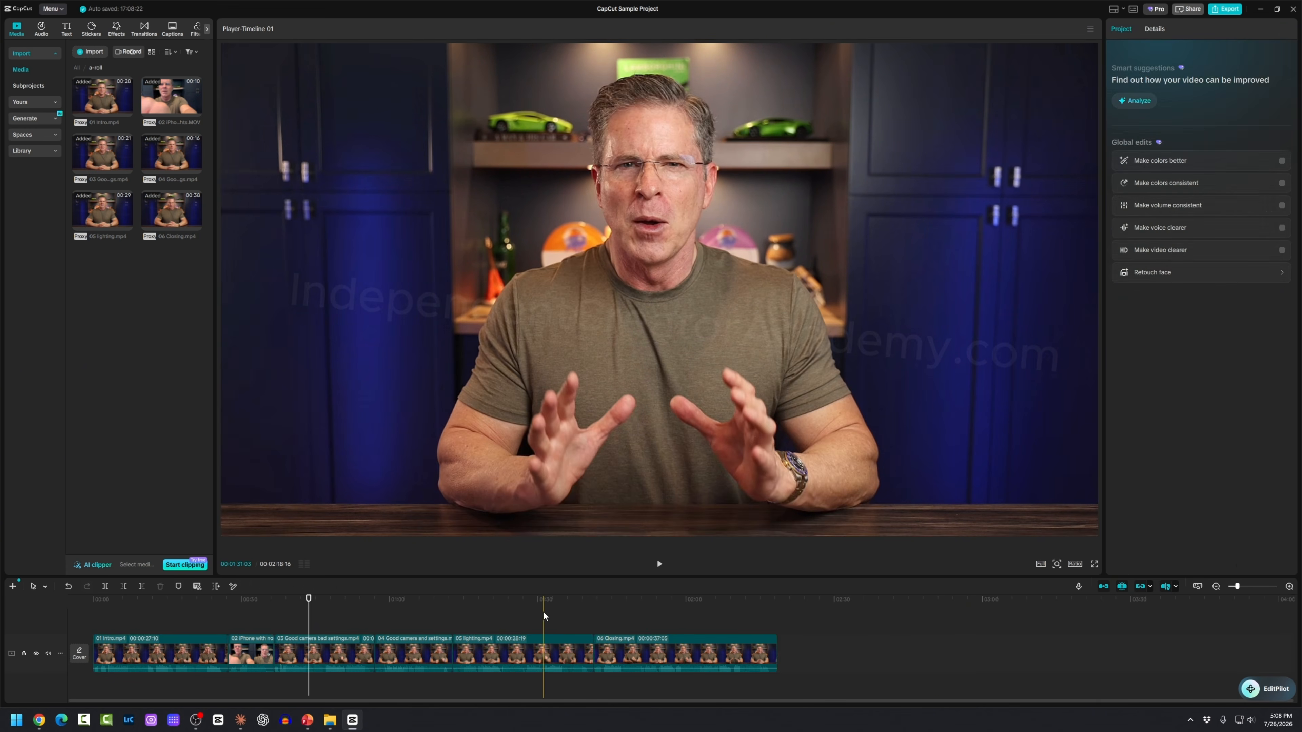
pyautogui.click(525, 638)
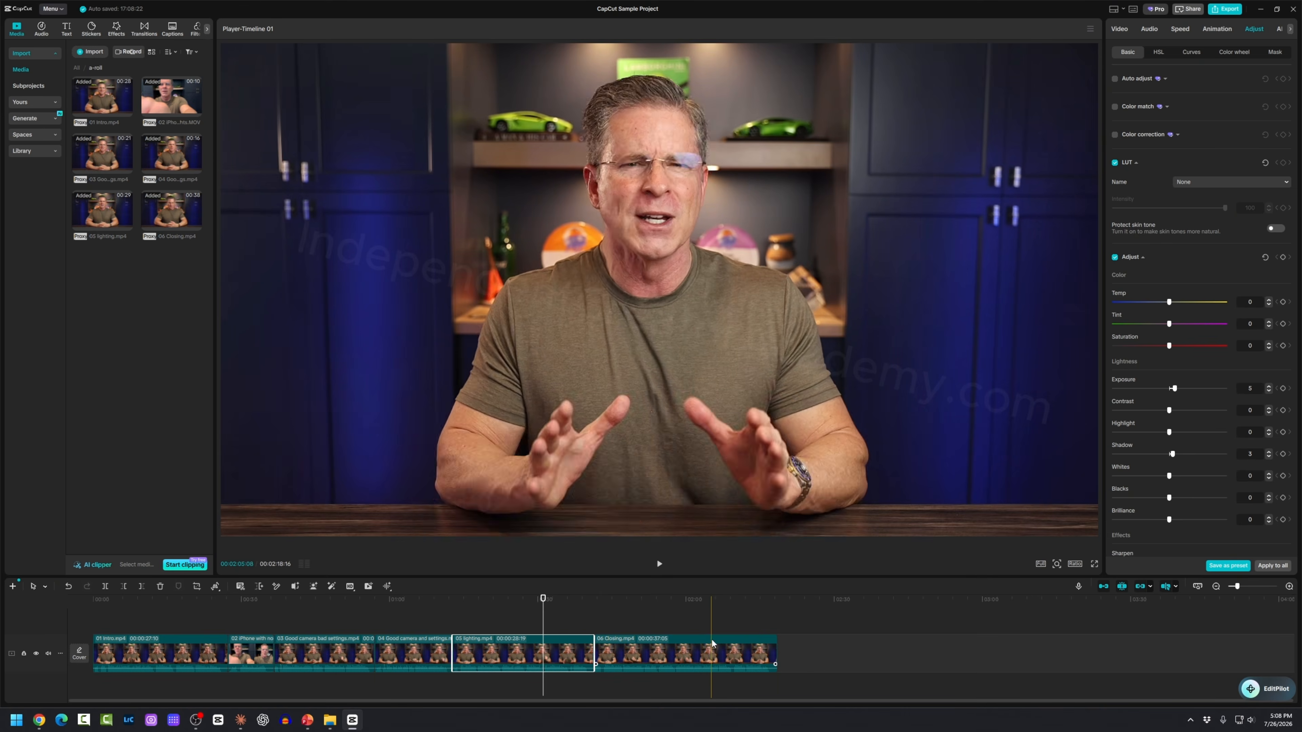
pyautogui.click(711, 644)
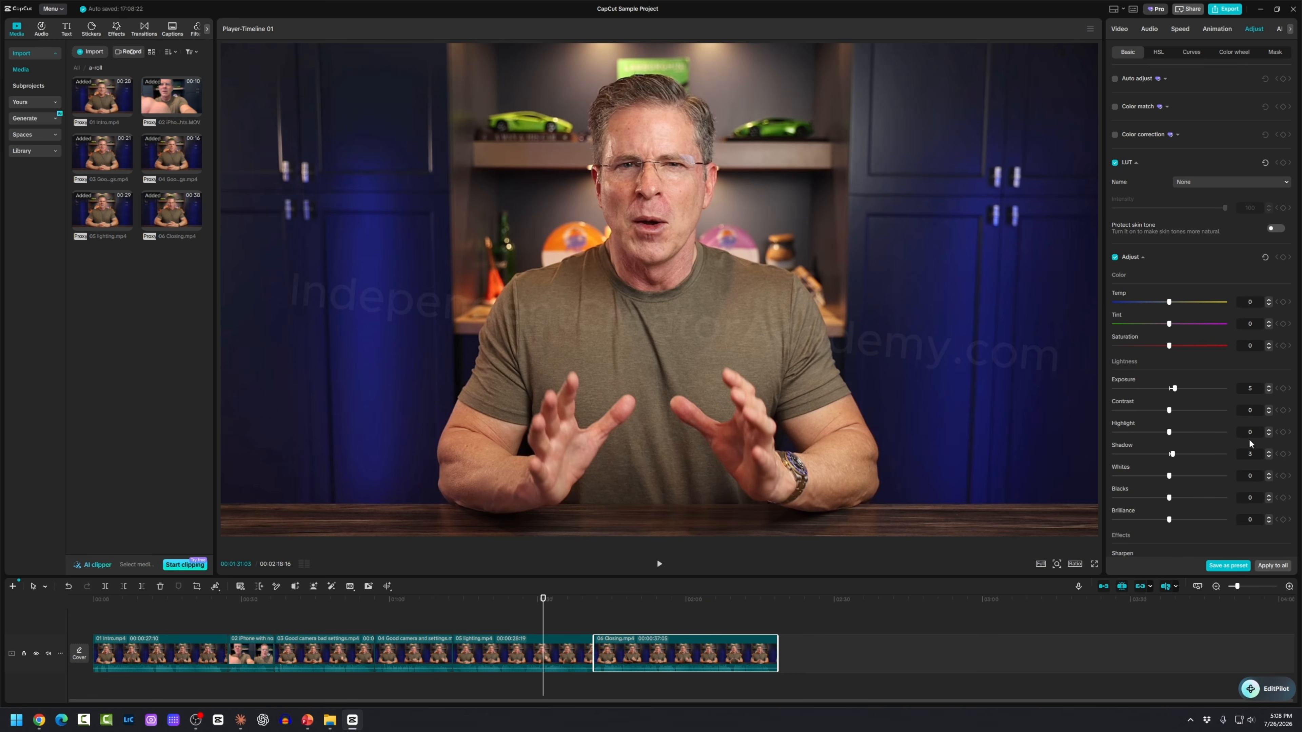
pyautogui.click(252, 654)
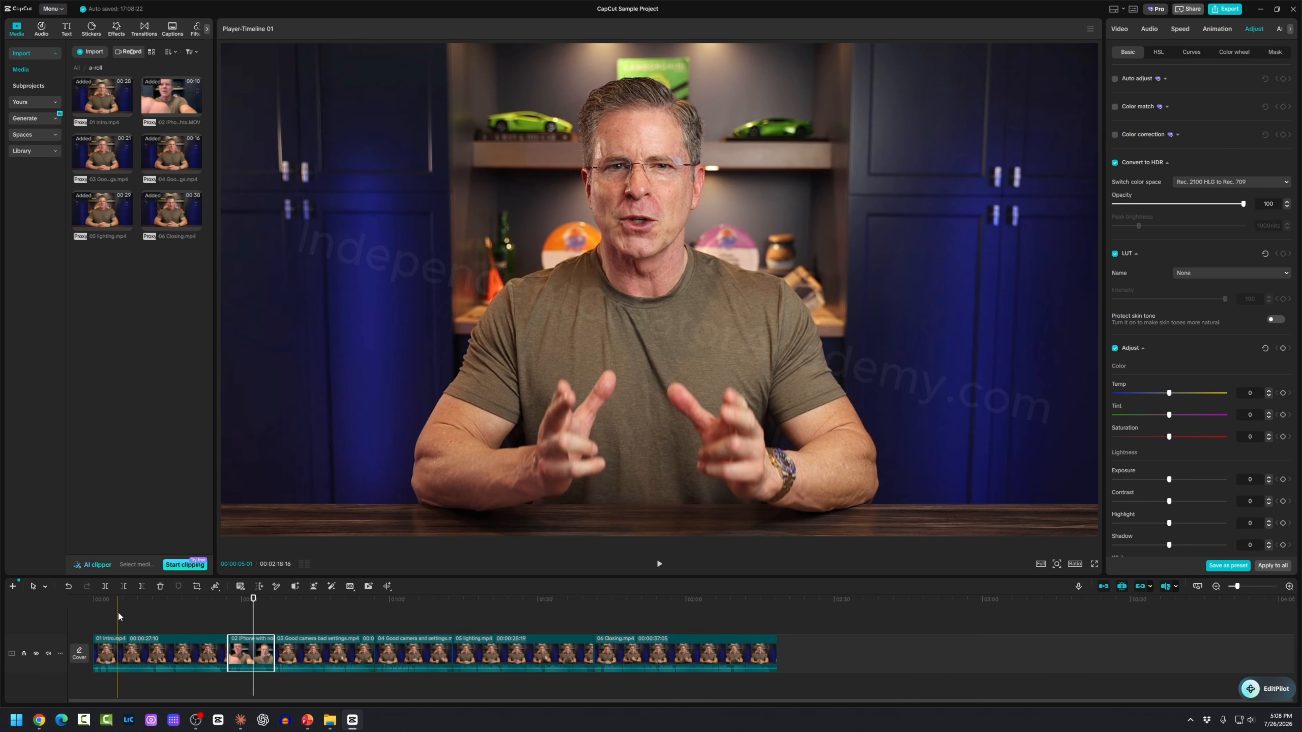
# Step: Deselect the clips and set the main track's audio waveform size to 60%
pyautogui.click(118, 612)
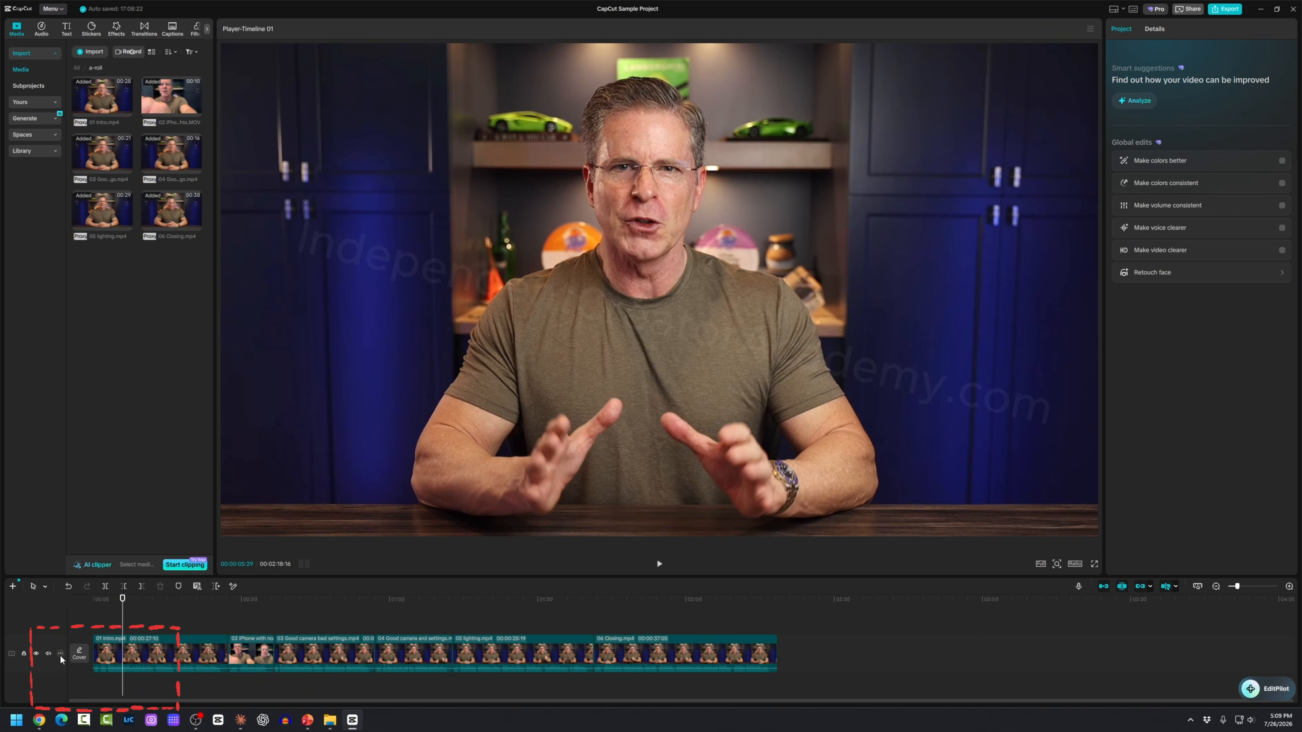
pyautogui.click(60, 653)
pyautogui.moveTo(88, 680)
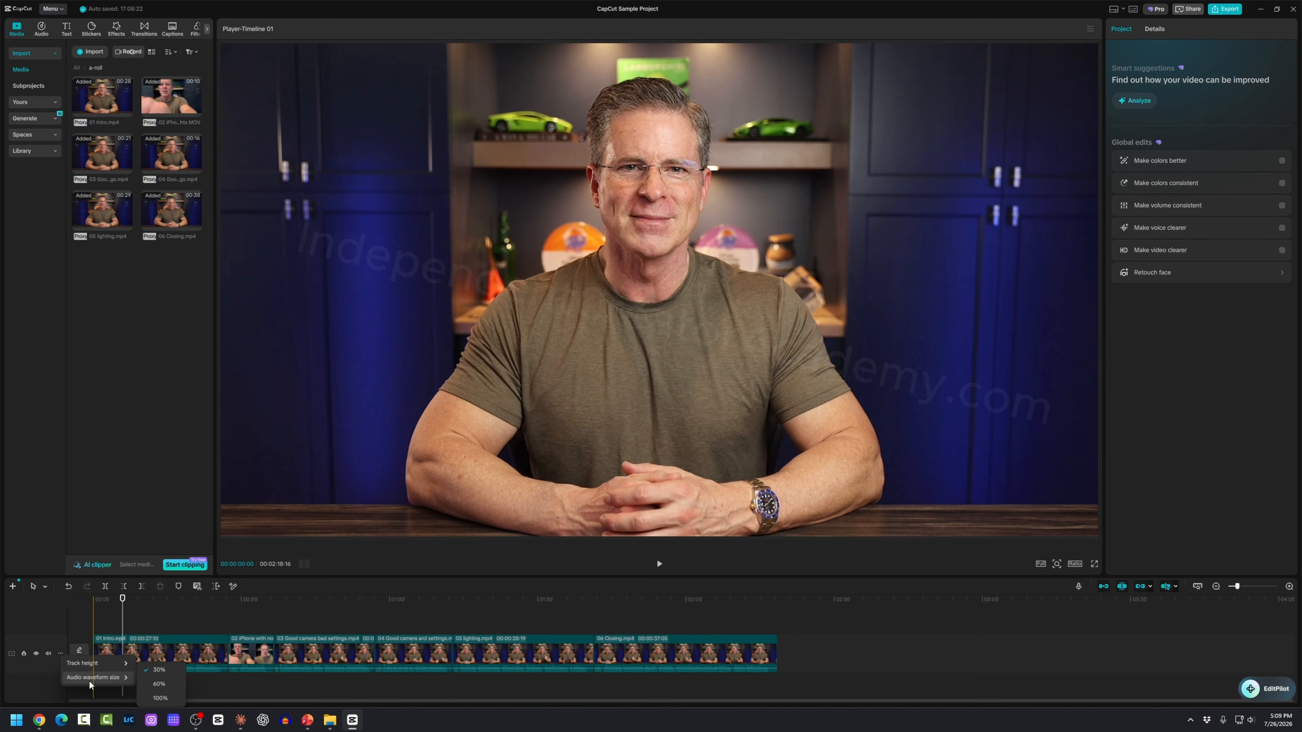
pyautogui.click(163, 684)
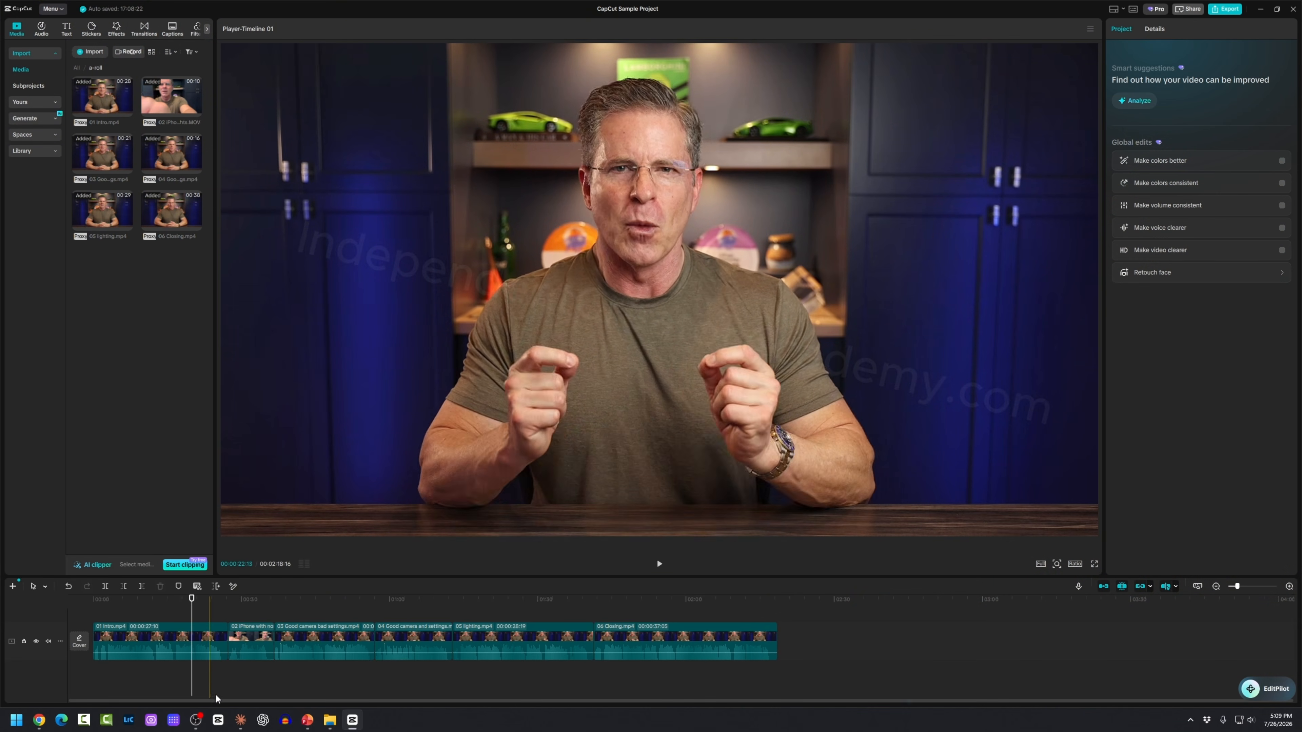
# Step: Set the 01 Intro clip's volume to 3.6 dB and show the audio level meter
pyautogui.click(157, 638)
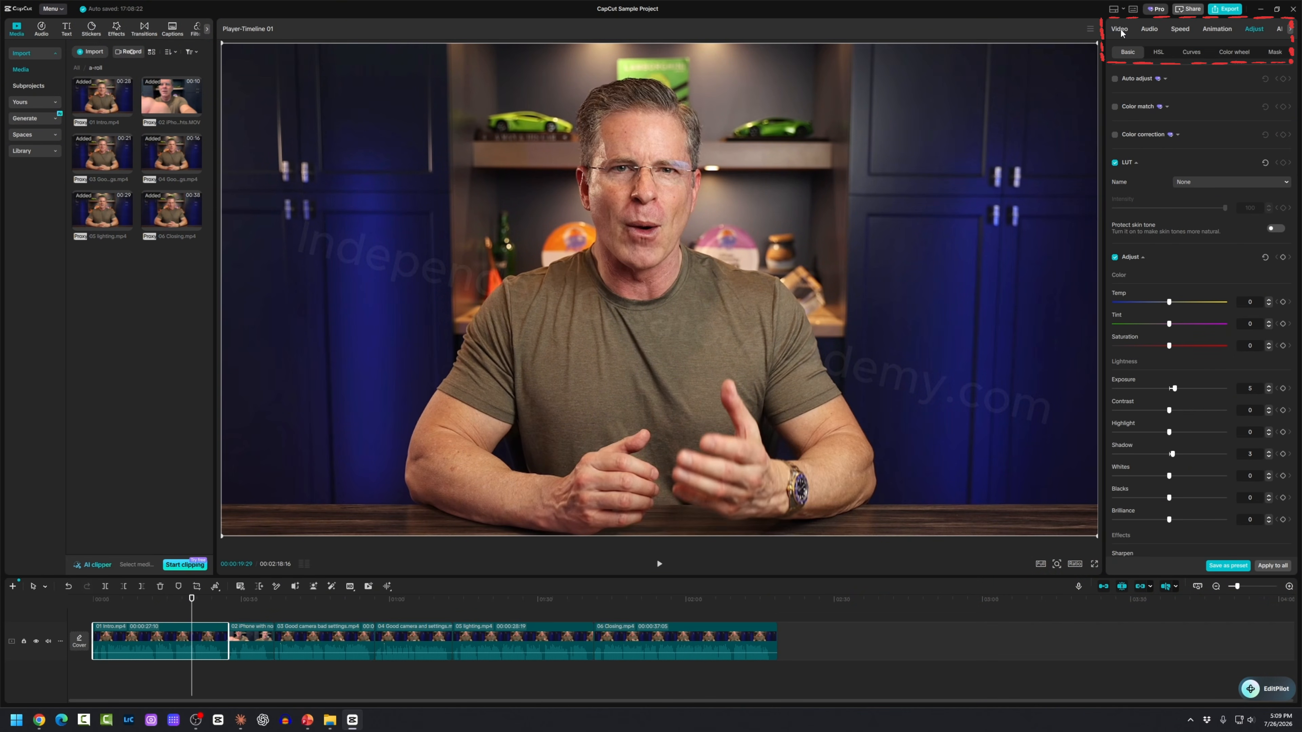
pyautogui.click(1149, 29)
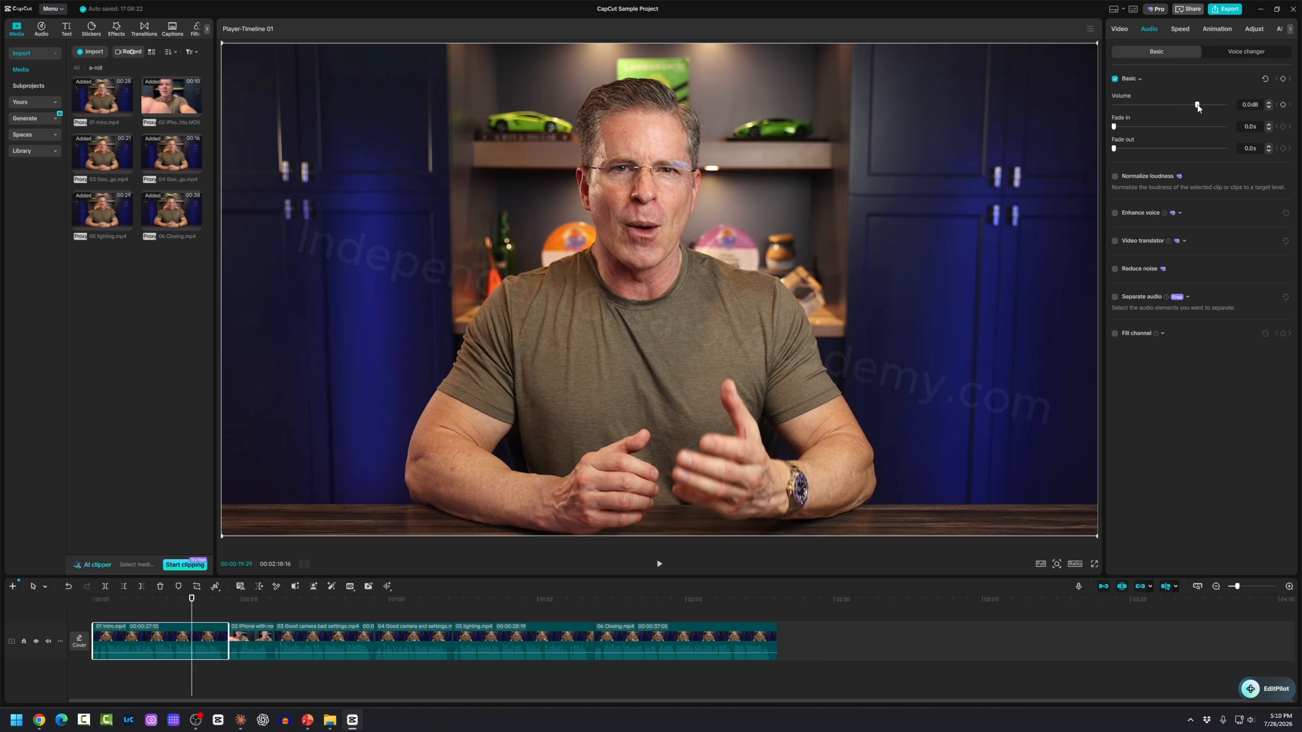
pyautogui.moveTo(1197, 105)
pyautogui.mouseDown()
pyautogui.moveTo(1181, 107)
pyautogui.moveTo(1196, 109)
pyautogui.mouseUp()
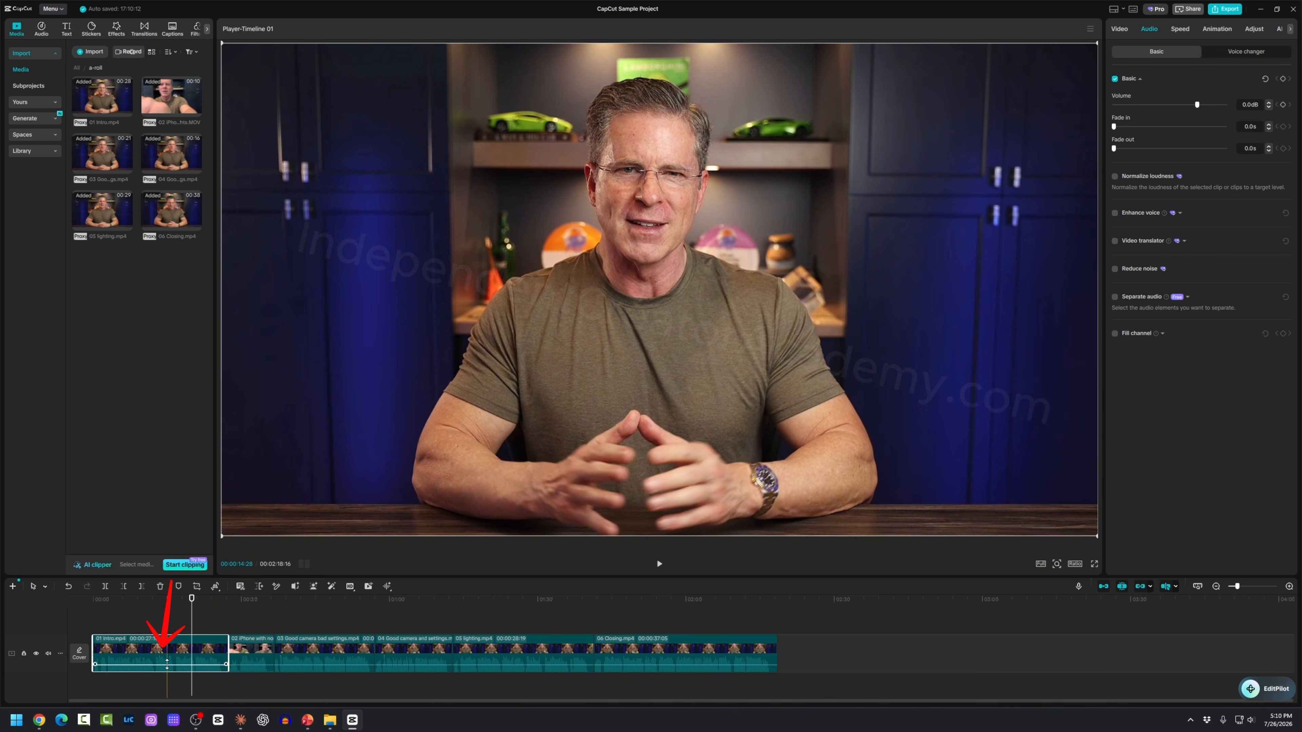
pyautogui.moveTo(167, 664); pyautogui.dragTo(169, 663)
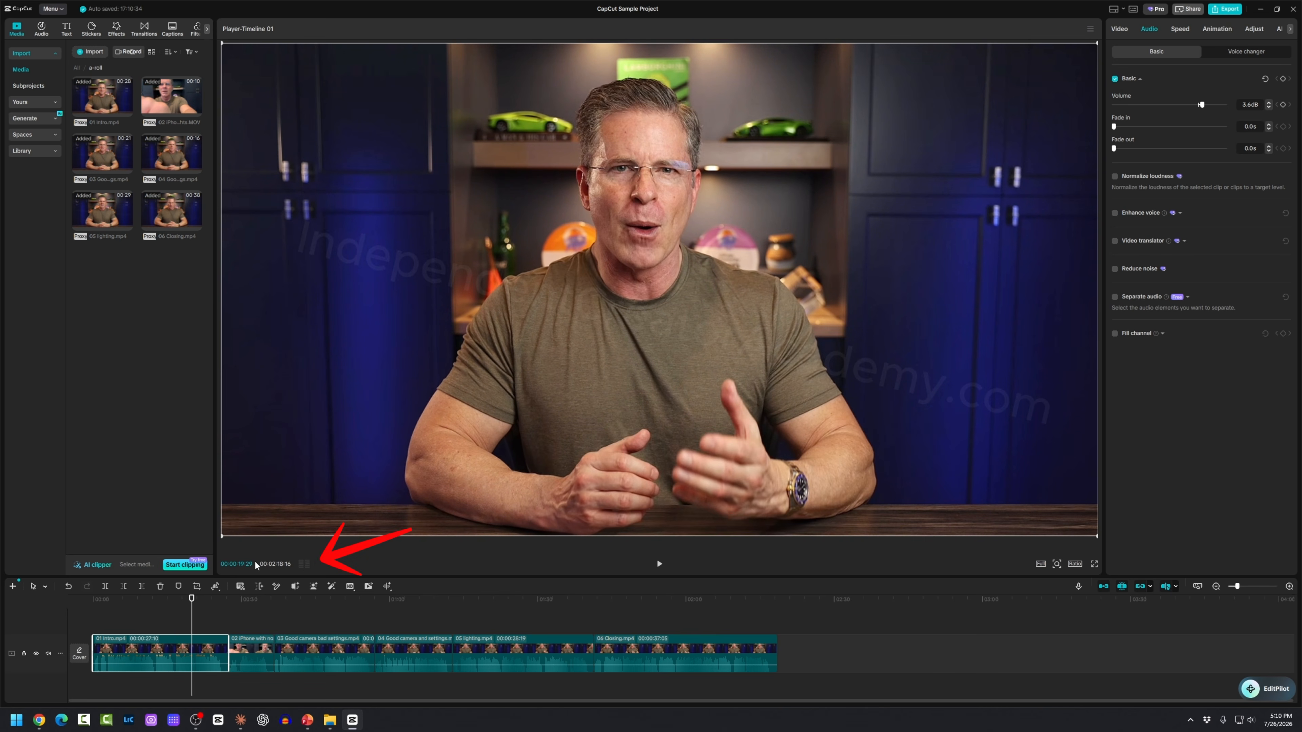
pyautogui.click(304, 563)
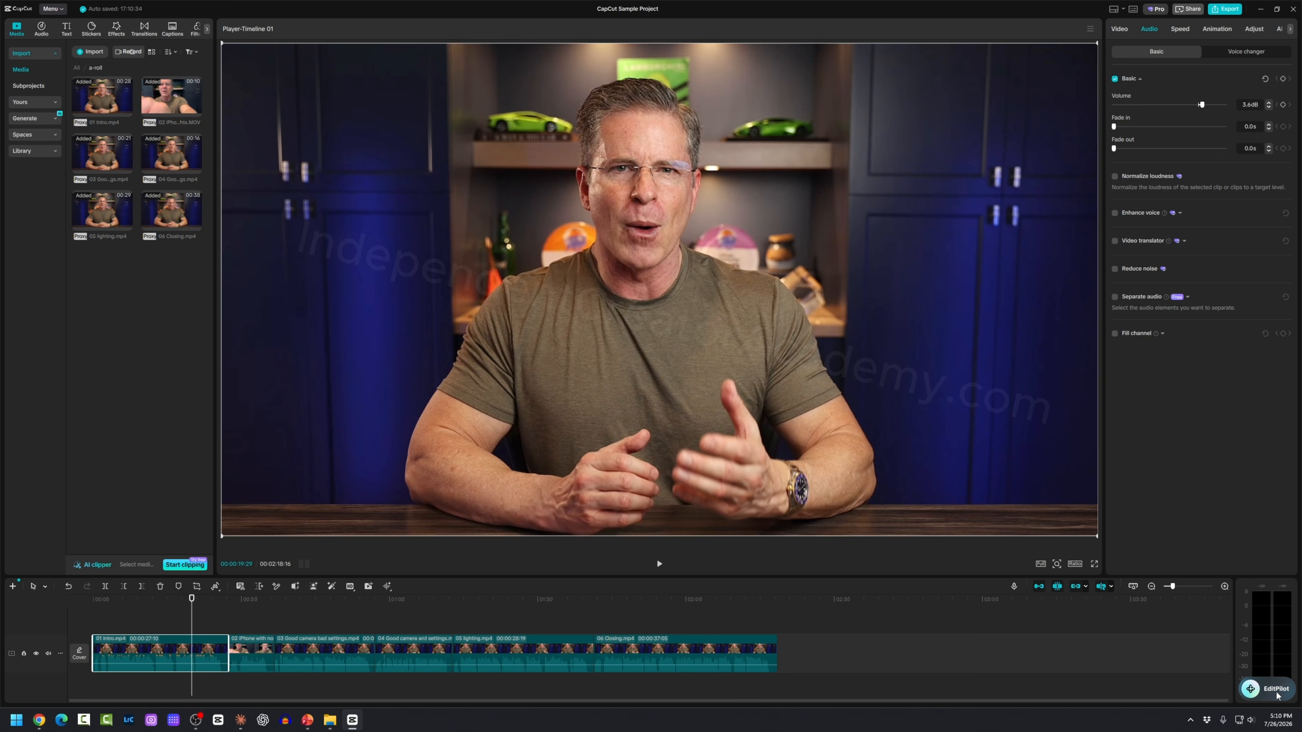
pyautogui.moveTo(1277, 696); pyautogui.dragTo(957, 714)
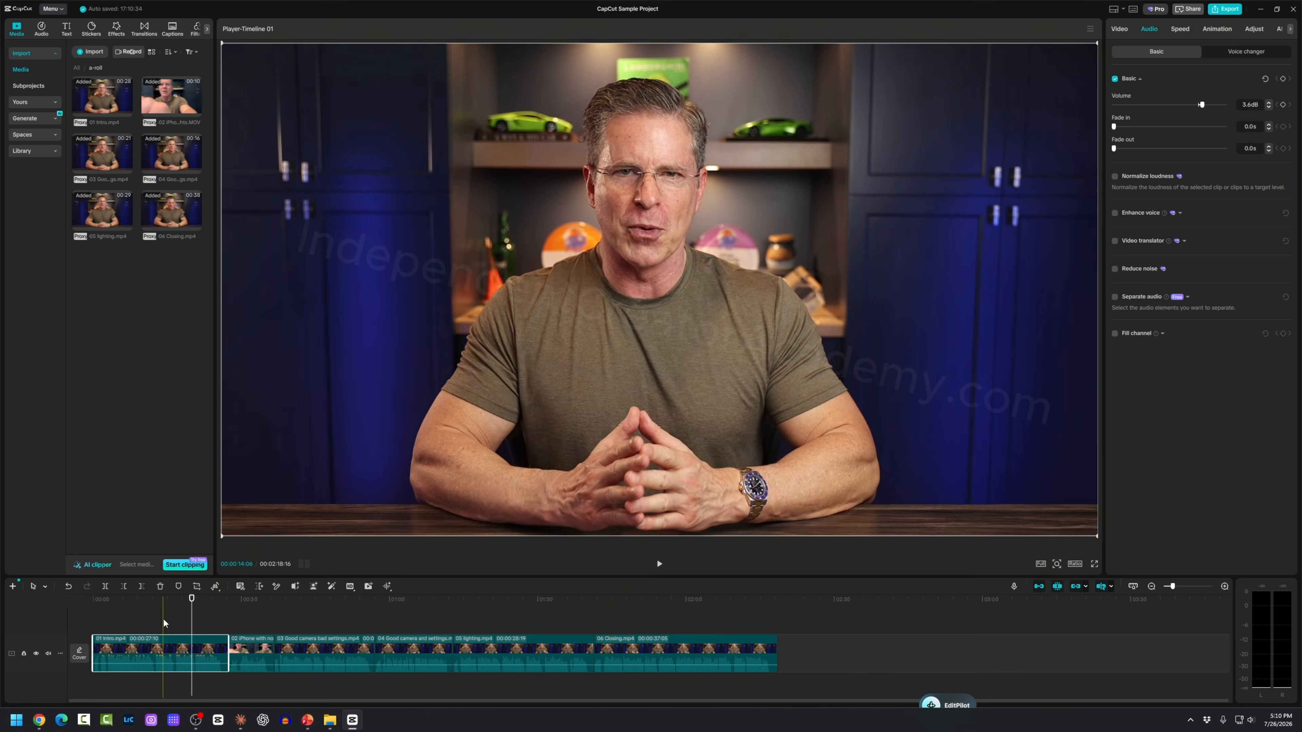
pyautogui.moveTo(1200, 105); pyautogui.dragTo(1197, 106)
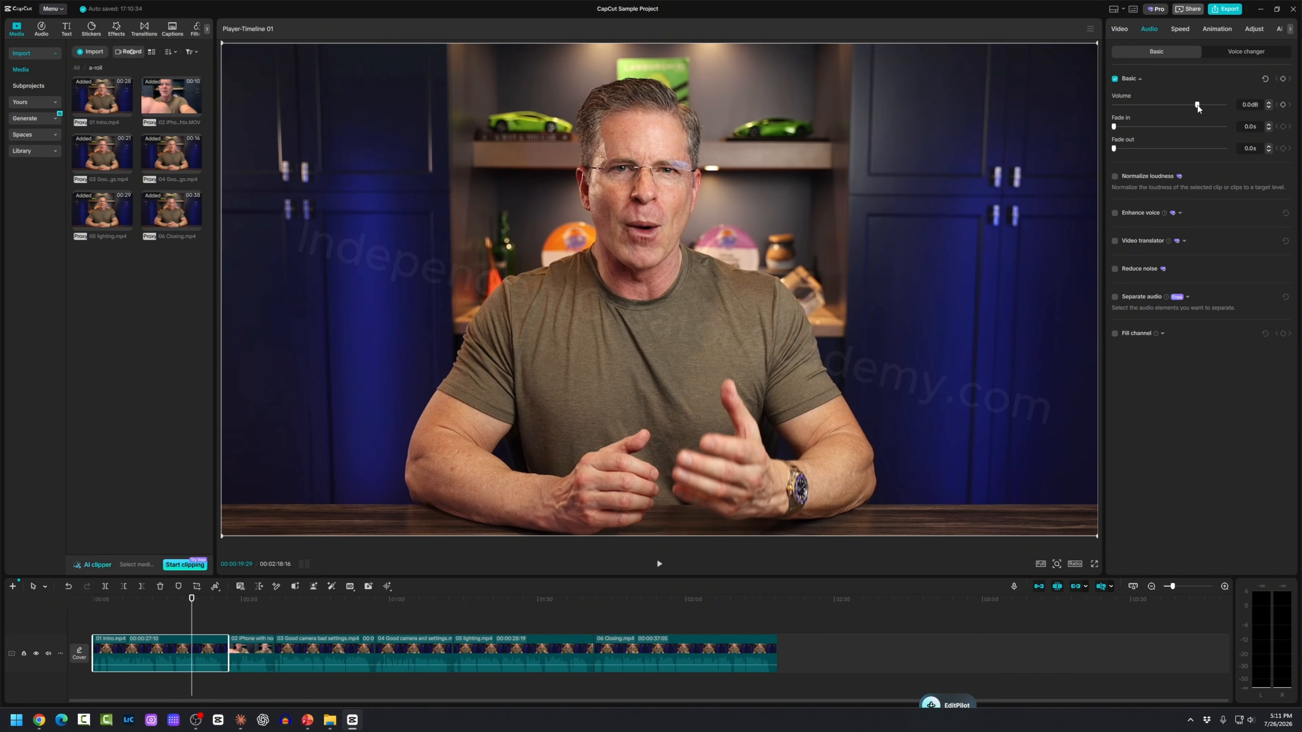
pyautogui.click(160, 616)
pyautogui.press('space')
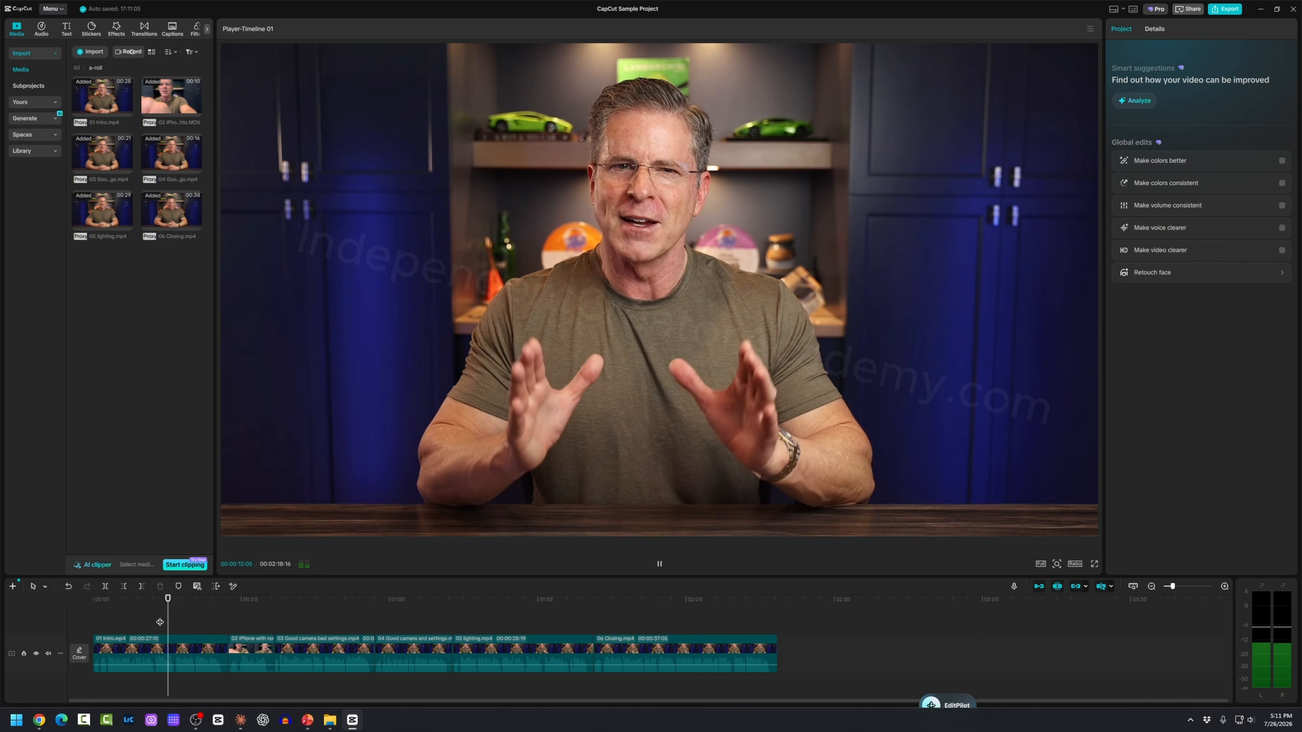
pyautogui.press('space')
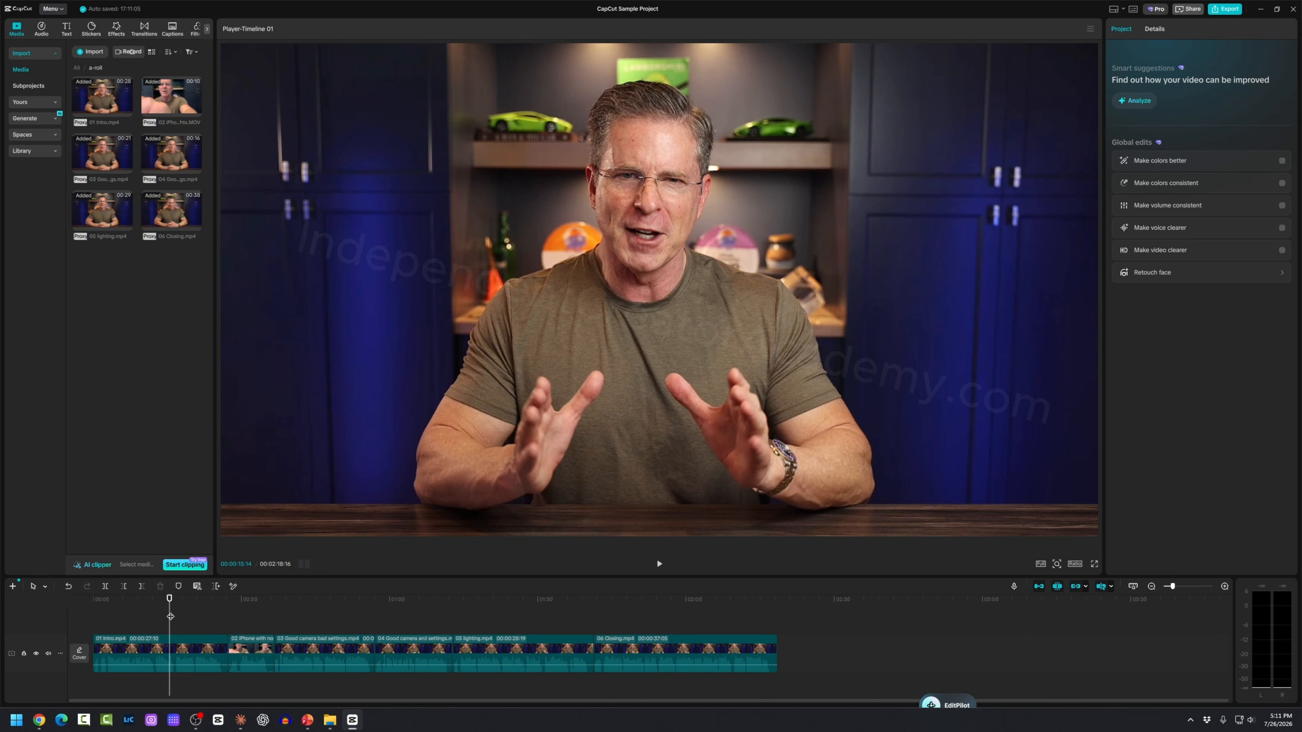
pyautogui.press('space')
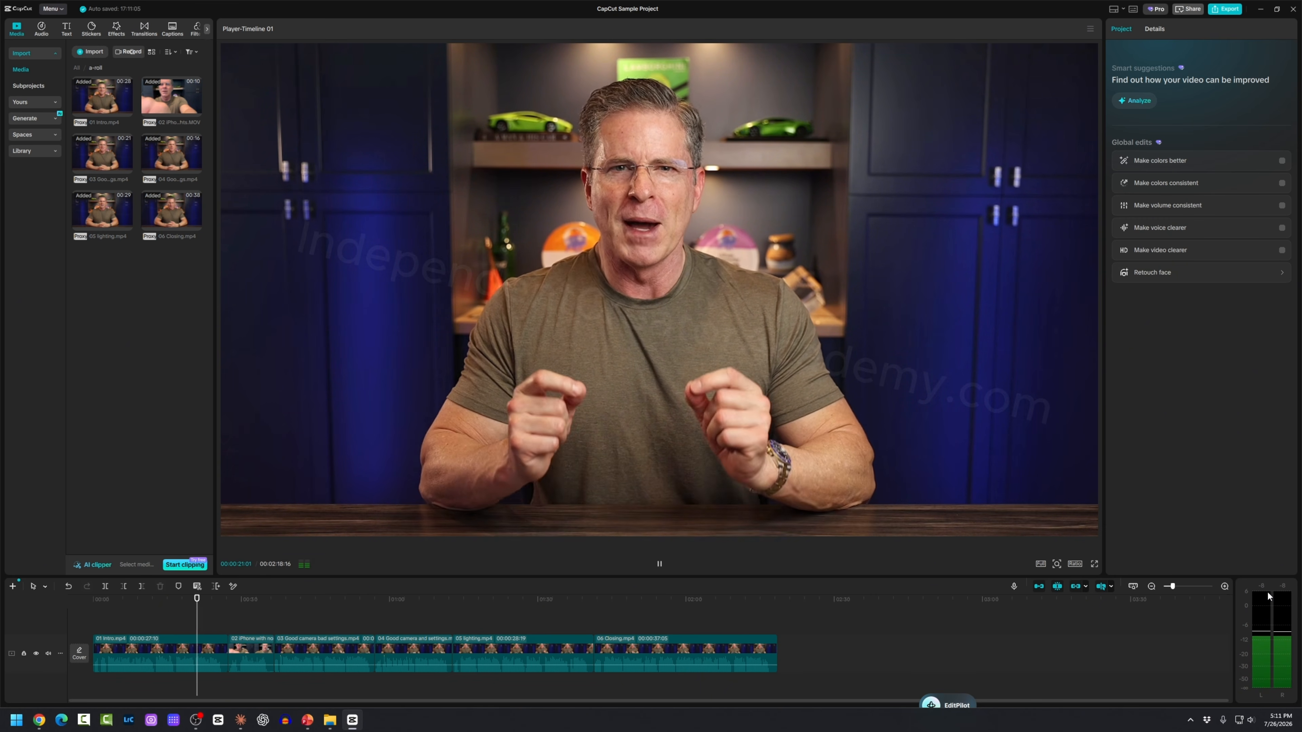
pyautogui.press('space')
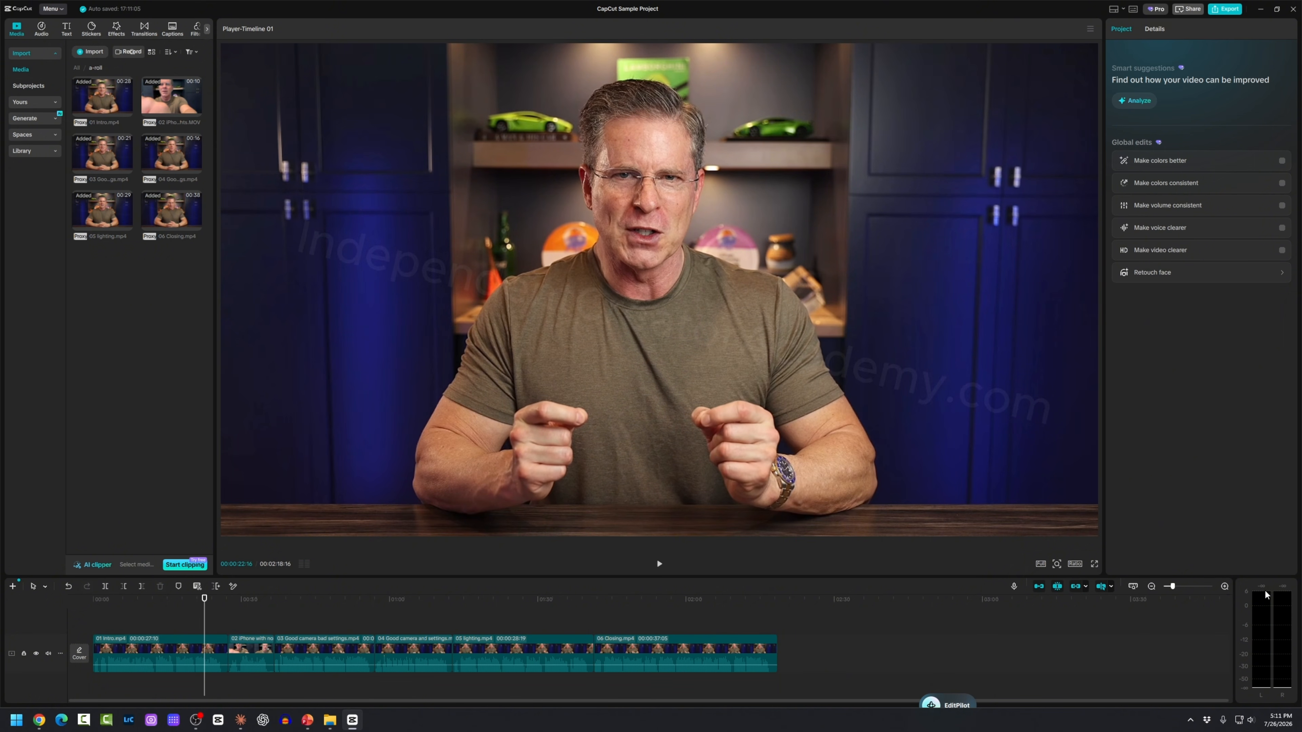
pyautogui.press('space')
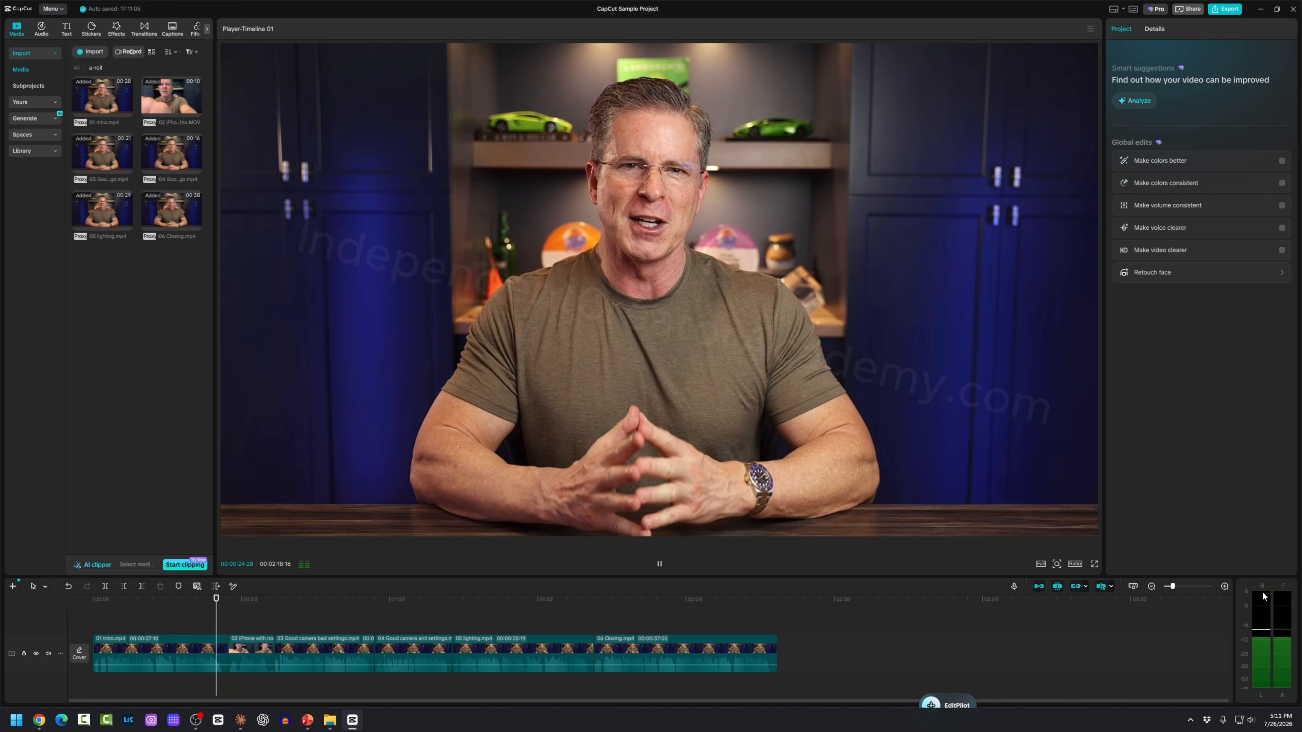
pyautogui.press('space')
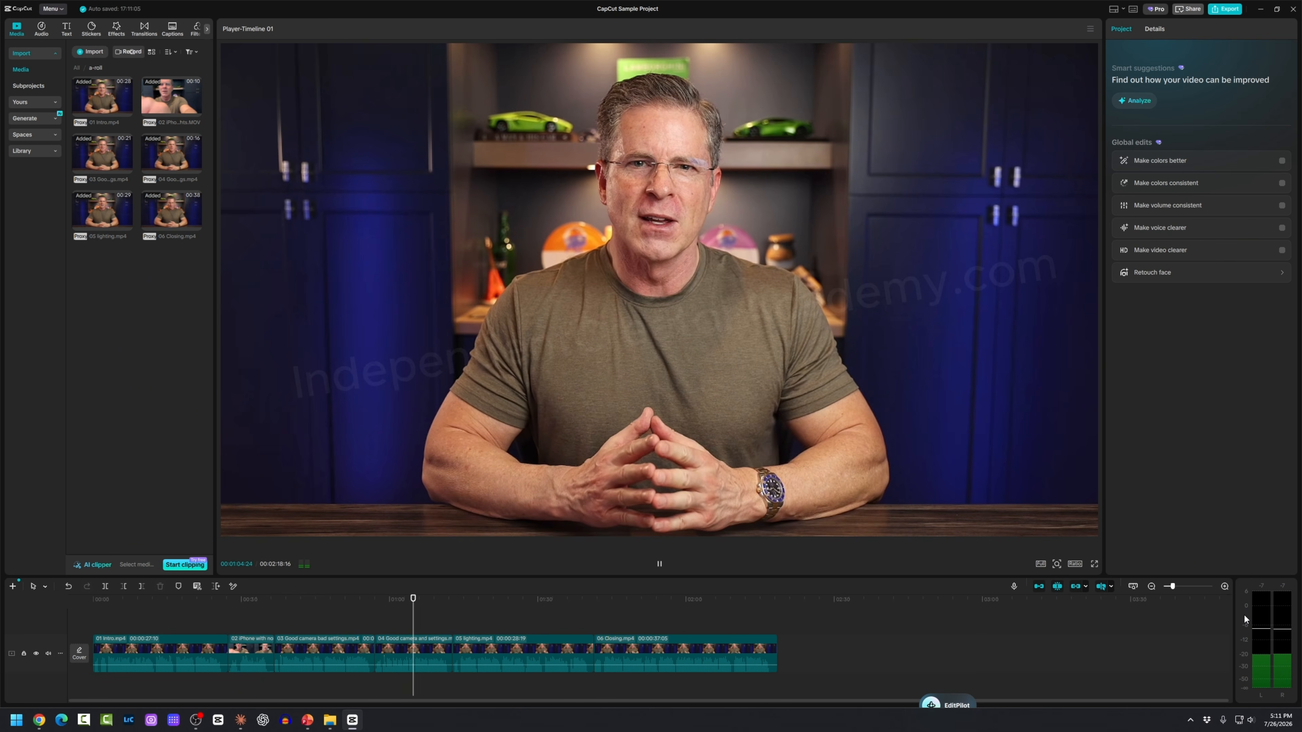
pyautogui.press('space')
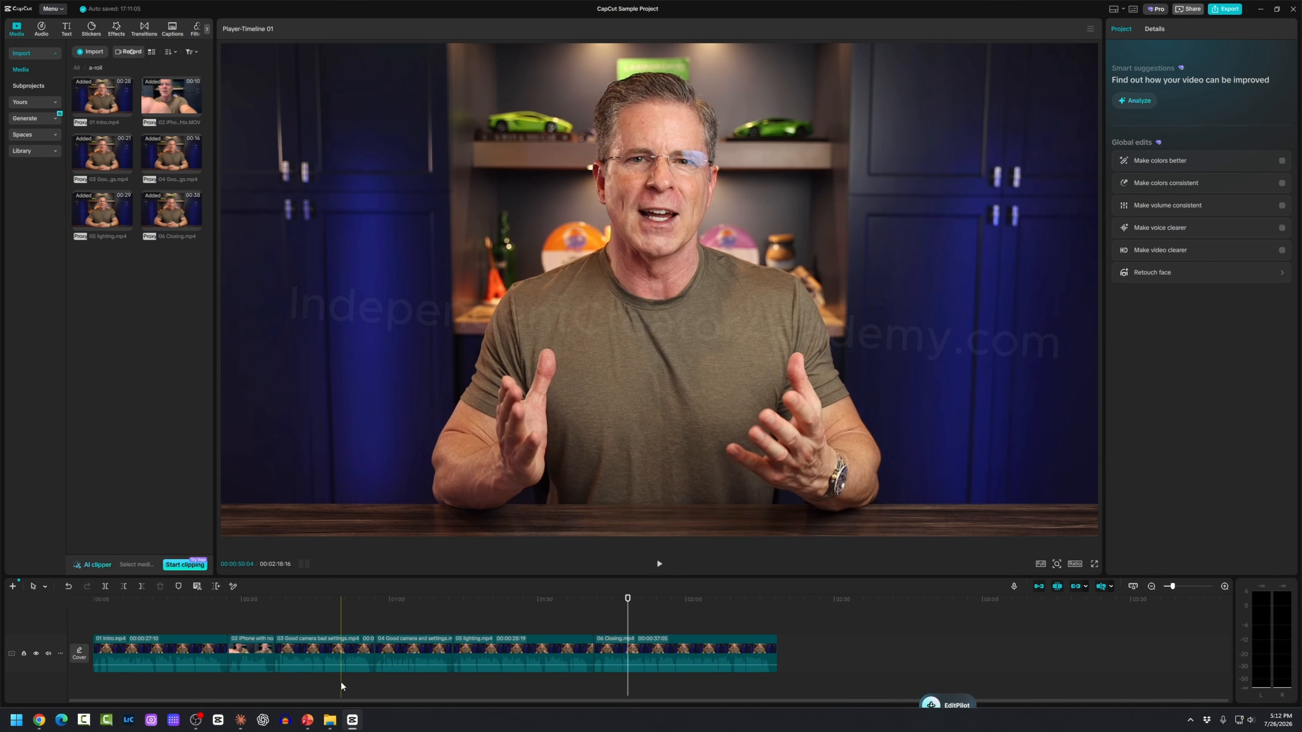
pyautogui.scroll(5, 341, 683)
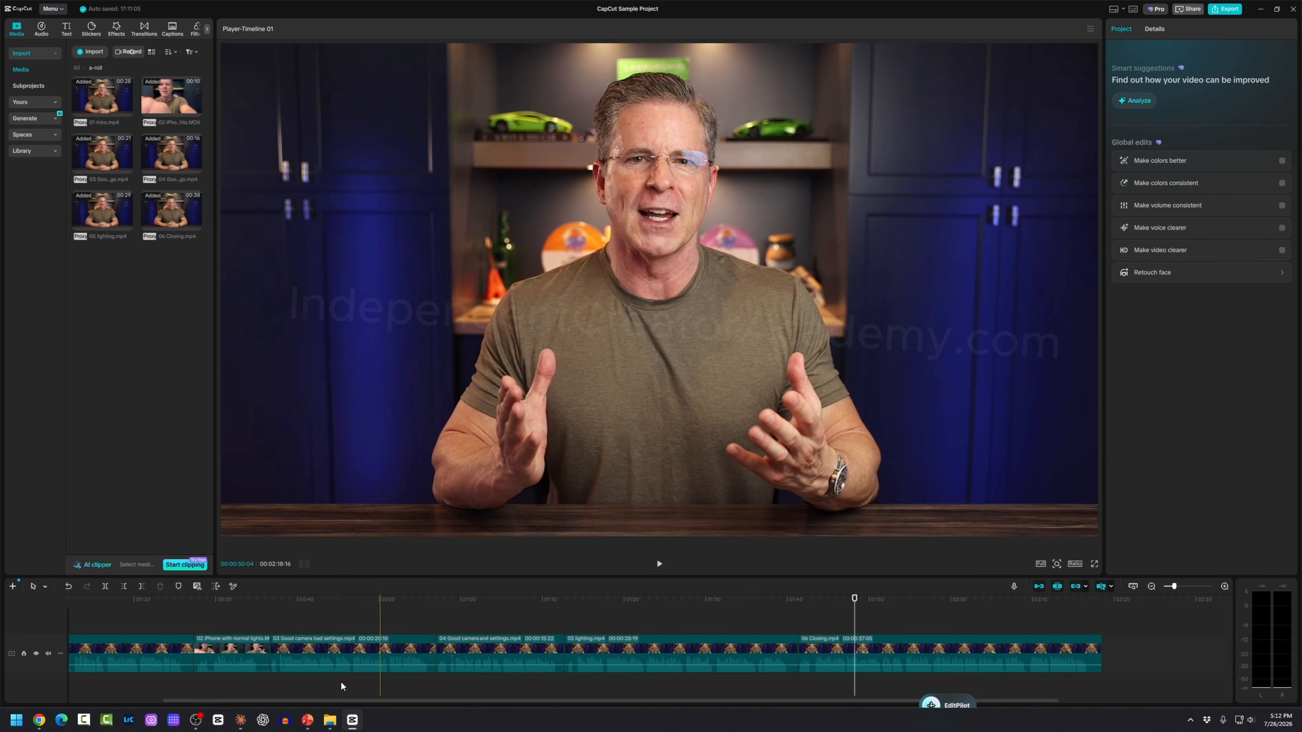
pyautogui.hscroll(-3, 836, 708)
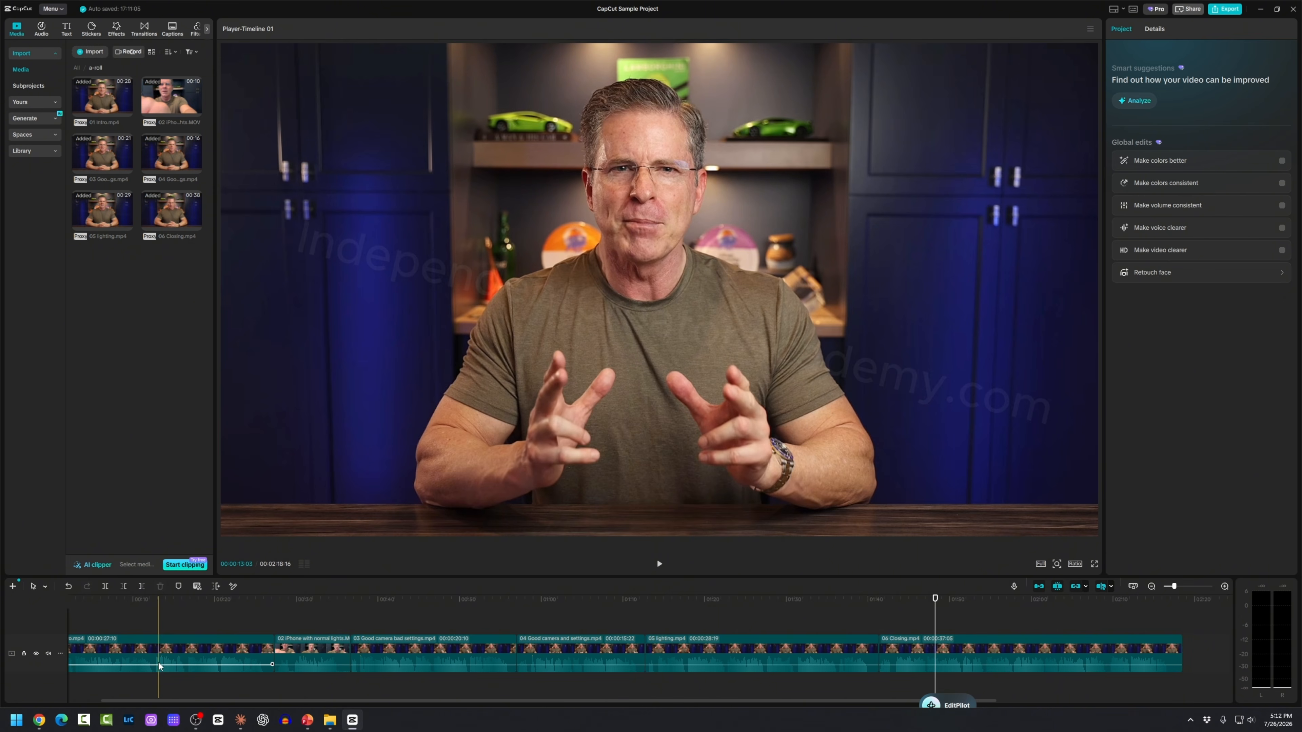
pyautogui.scroll(1, 157, 666)
pyautogui.scroll(2, 157, 668)
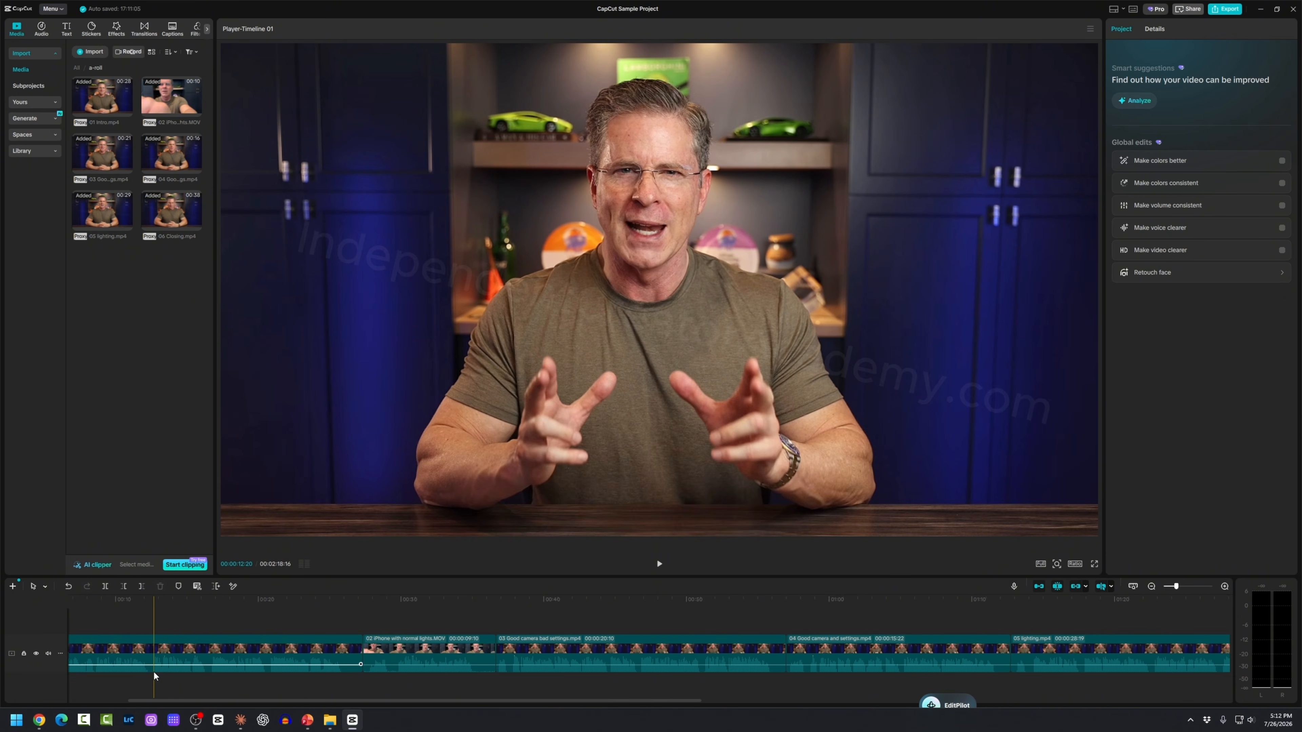
pyautogui.click(152, 620)
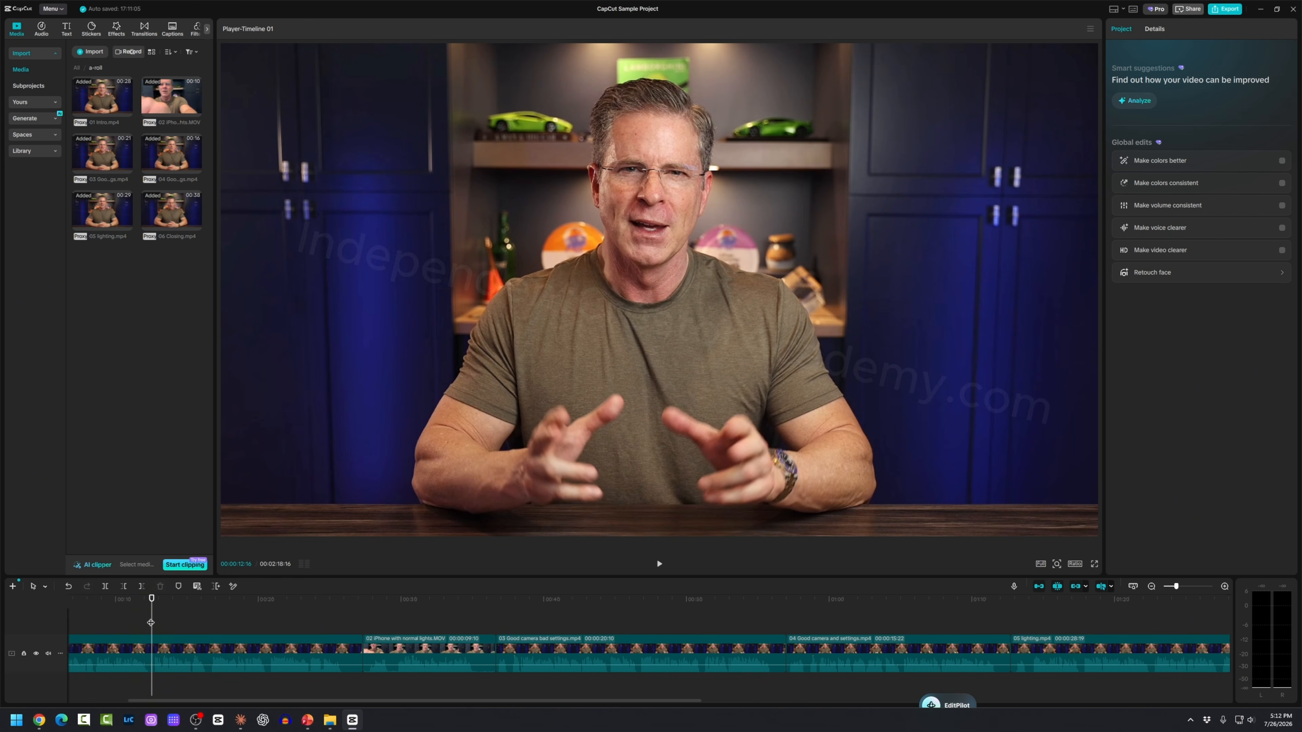
pyautogui.press('space')
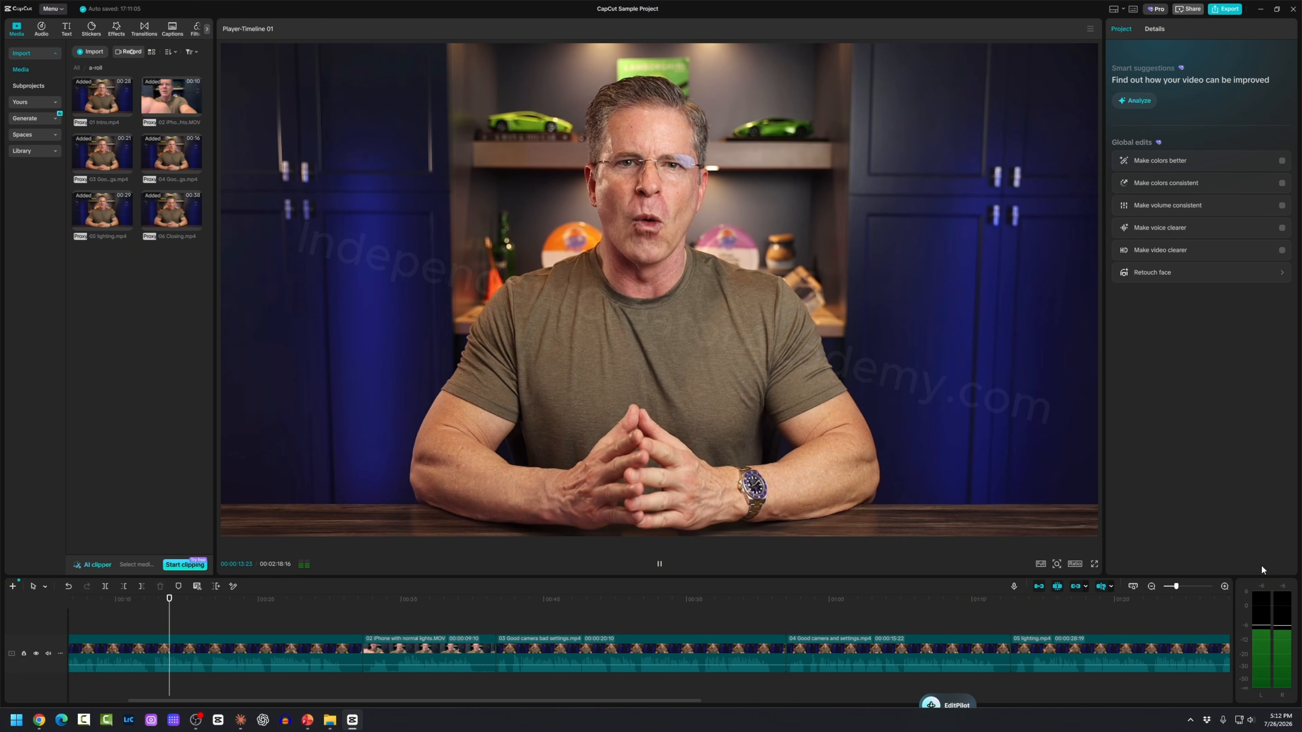
pyautogui.press('space')
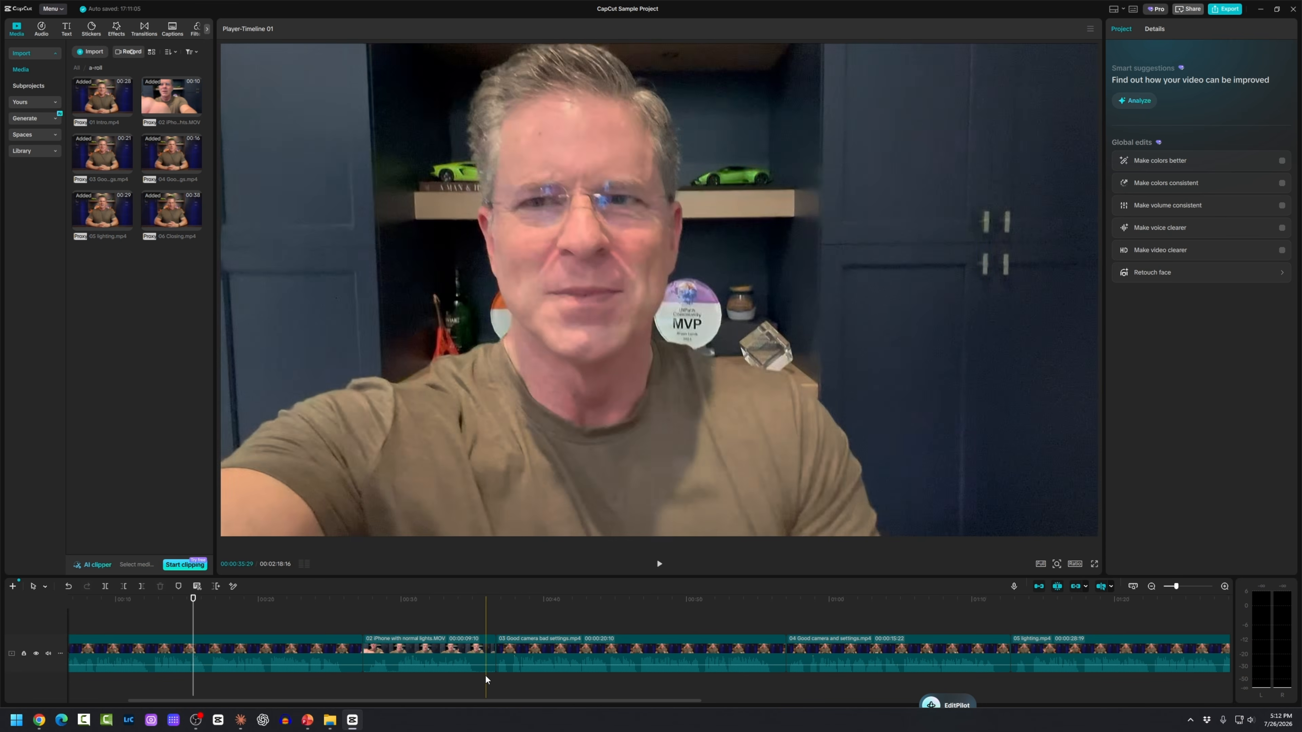
# Step: Select all six a-roll clips and set their volume to 5.0 dB
pyautogui.hotkey('shift', 'z')
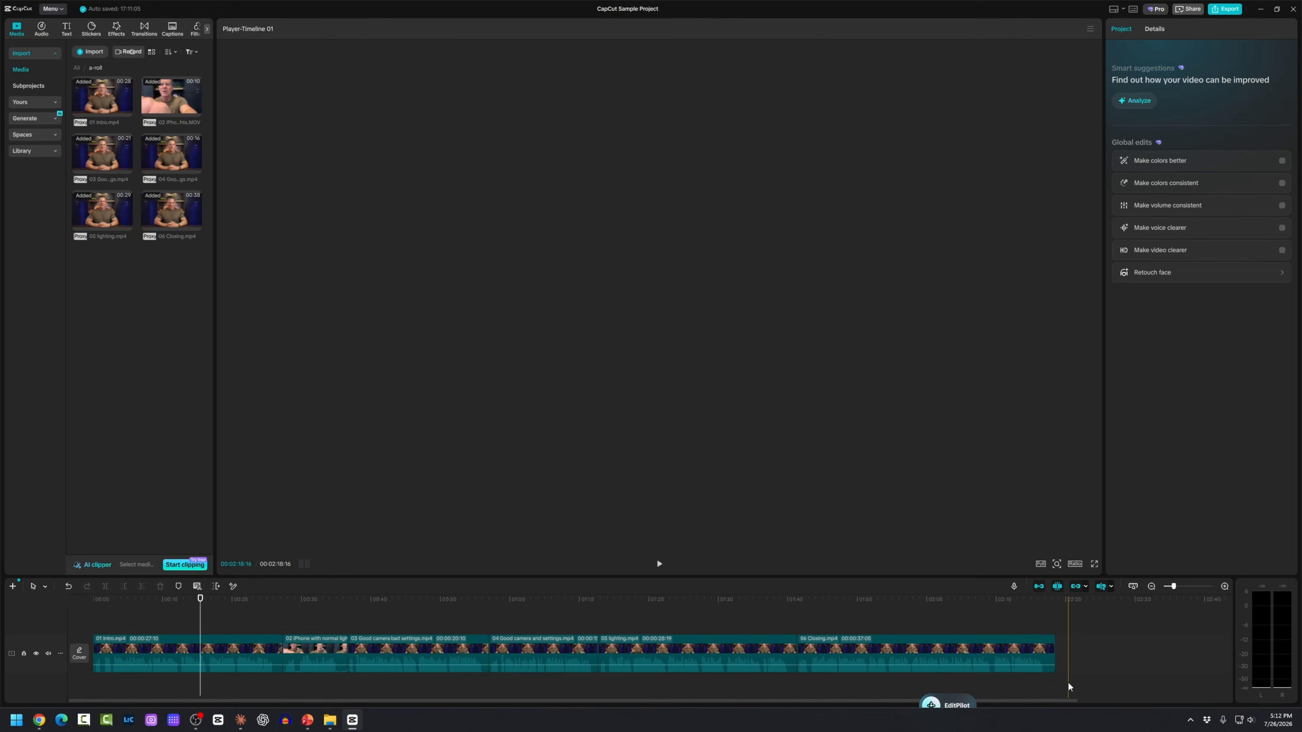
pyautogui.moveTo(1069, 683); pyautogui.dragTo(102, 615)
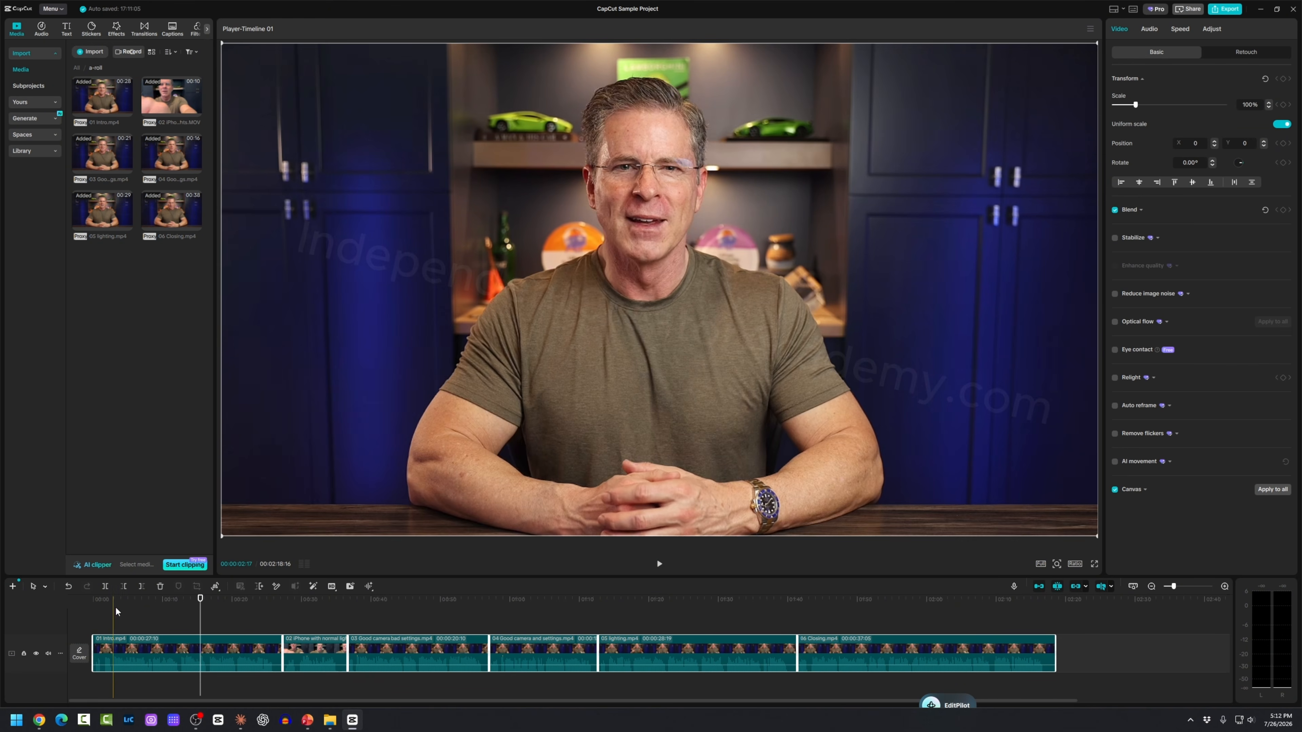
pyautogui.click(1150, 28)
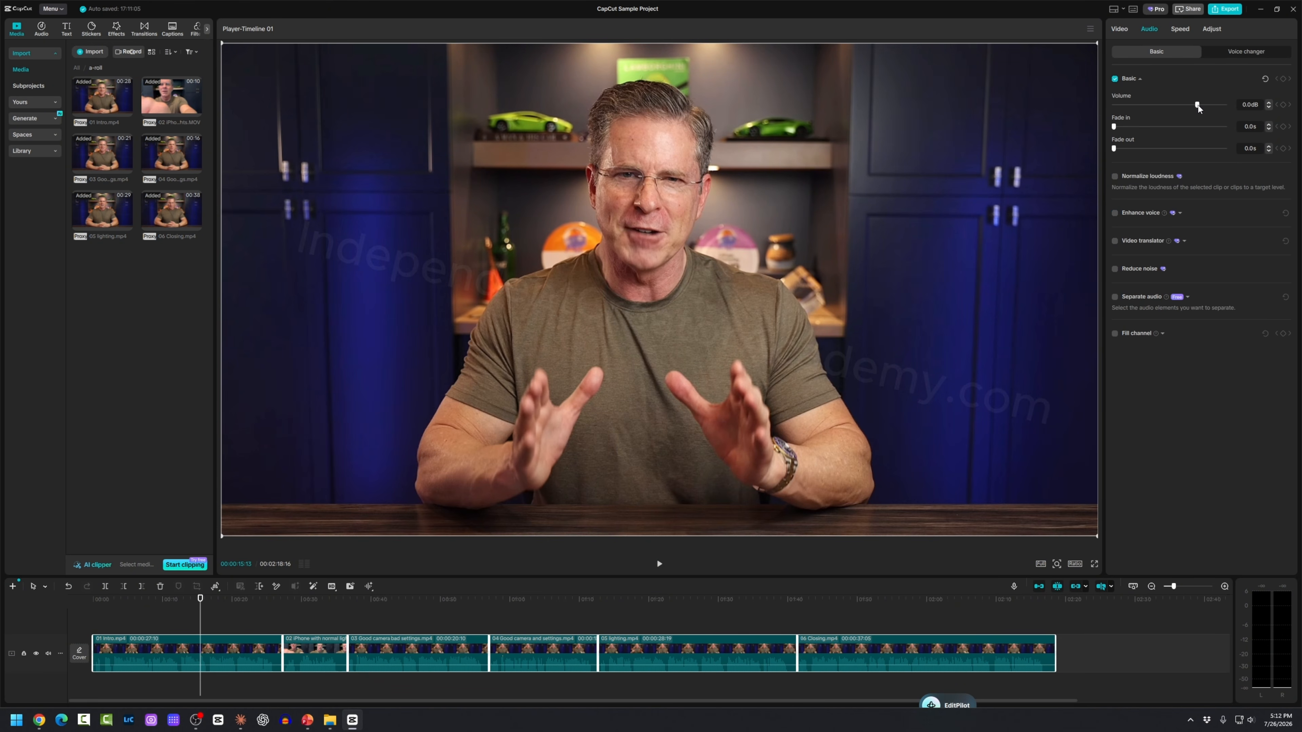
pyautogui.moveTo(1199, 104); pyautogui.dragTo(1202, 105)
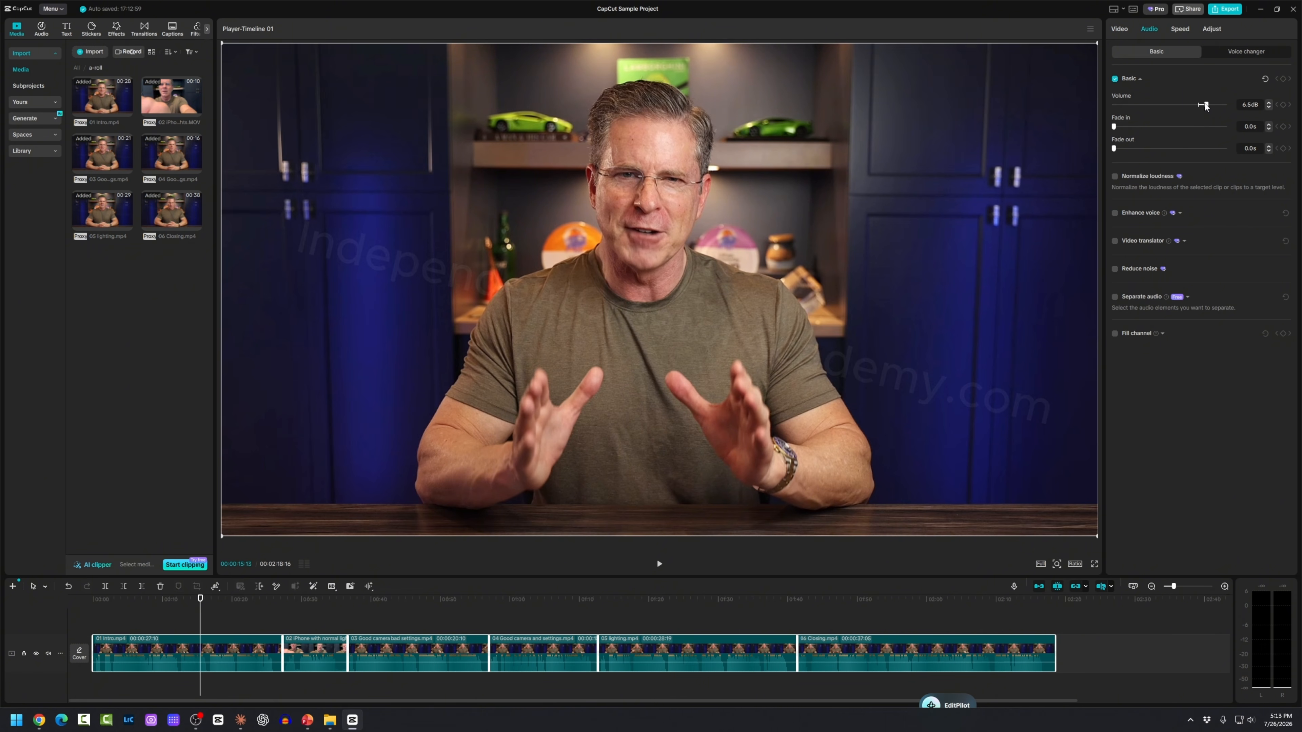
pyautogui.moveTo(1205, 103); pyautogui.dragTo(1203, 104)
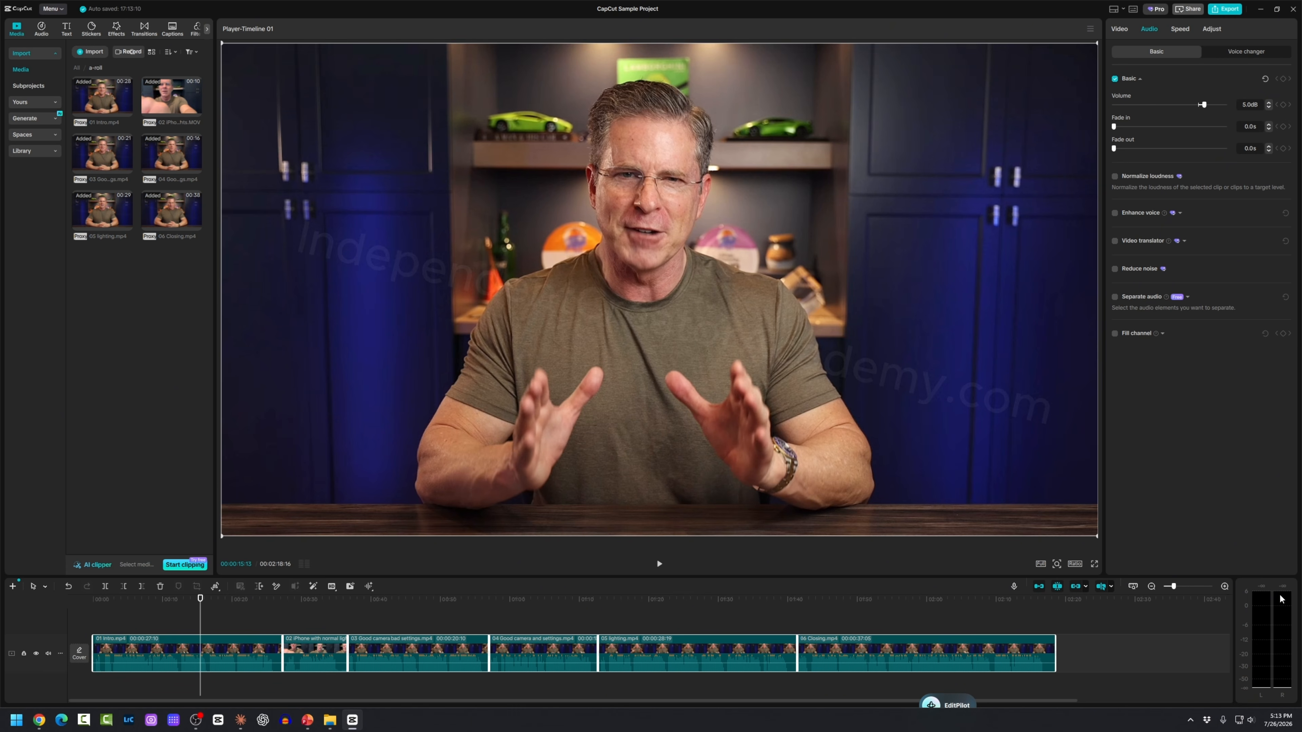
# Step: Play back the edit around 01:14 to check the louder audio
pyautogui.click(455, 687)
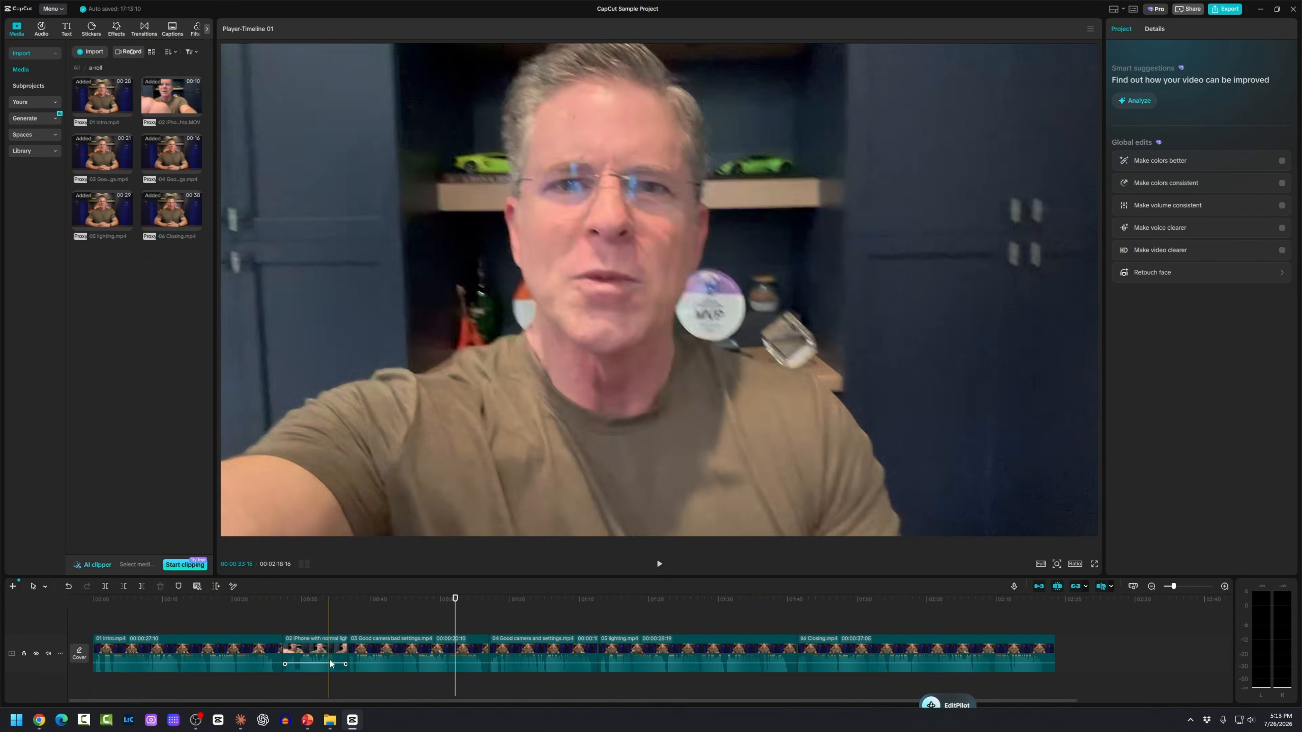
pyautogui.scroll(3, 397, 659)
pyautogui.scroll(1, 396, 660)
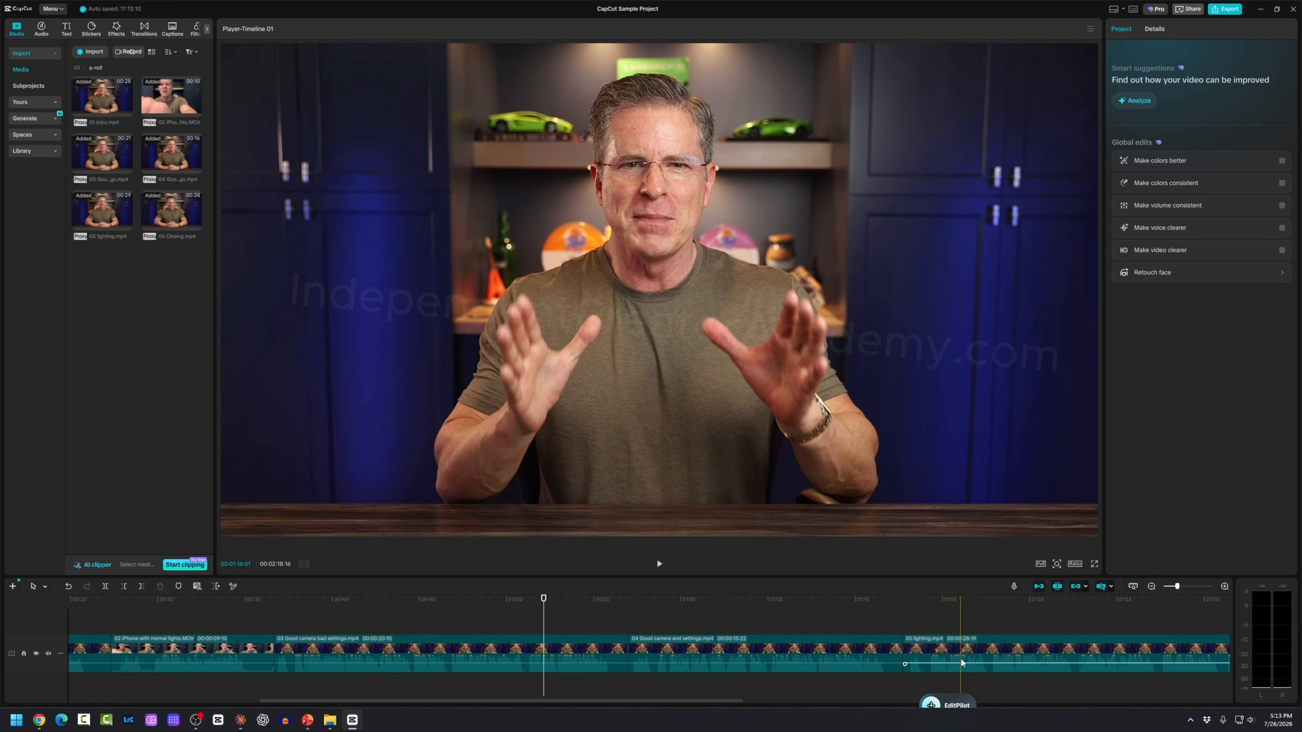
pyautogui.click(929, 622)
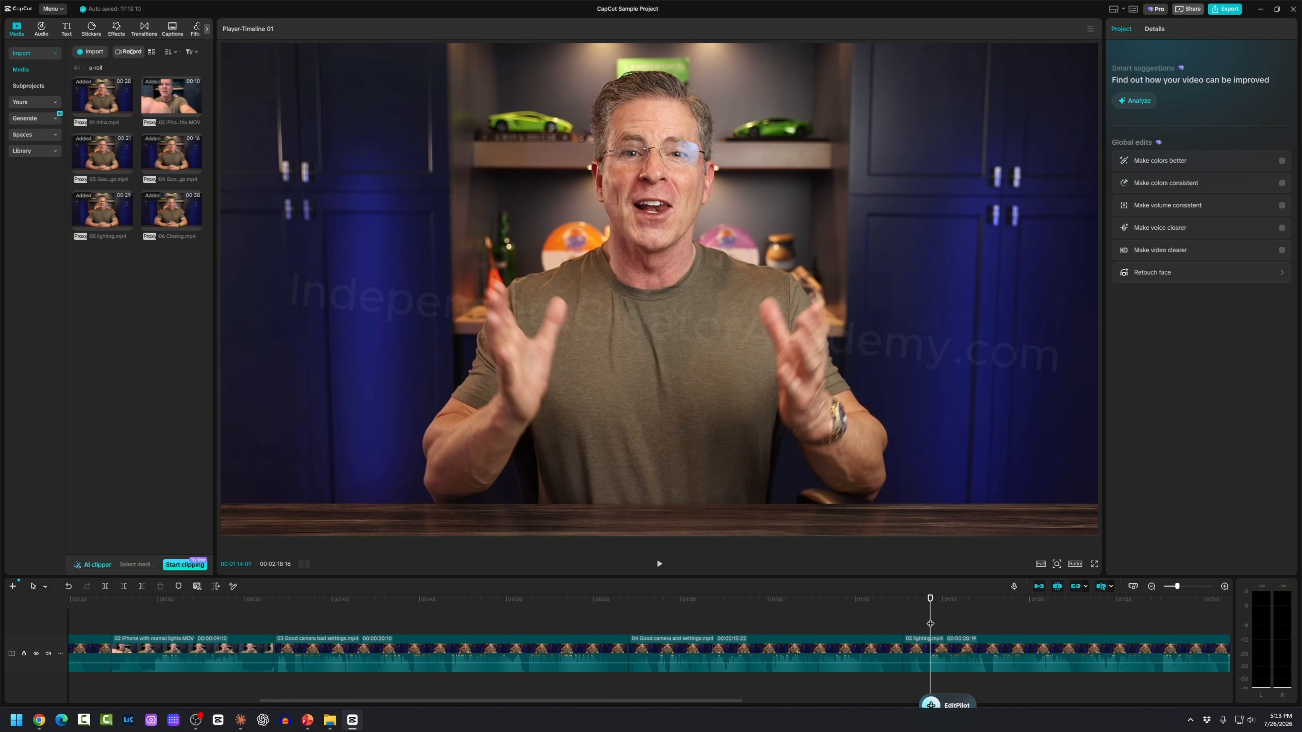
pyautogui.press('space')
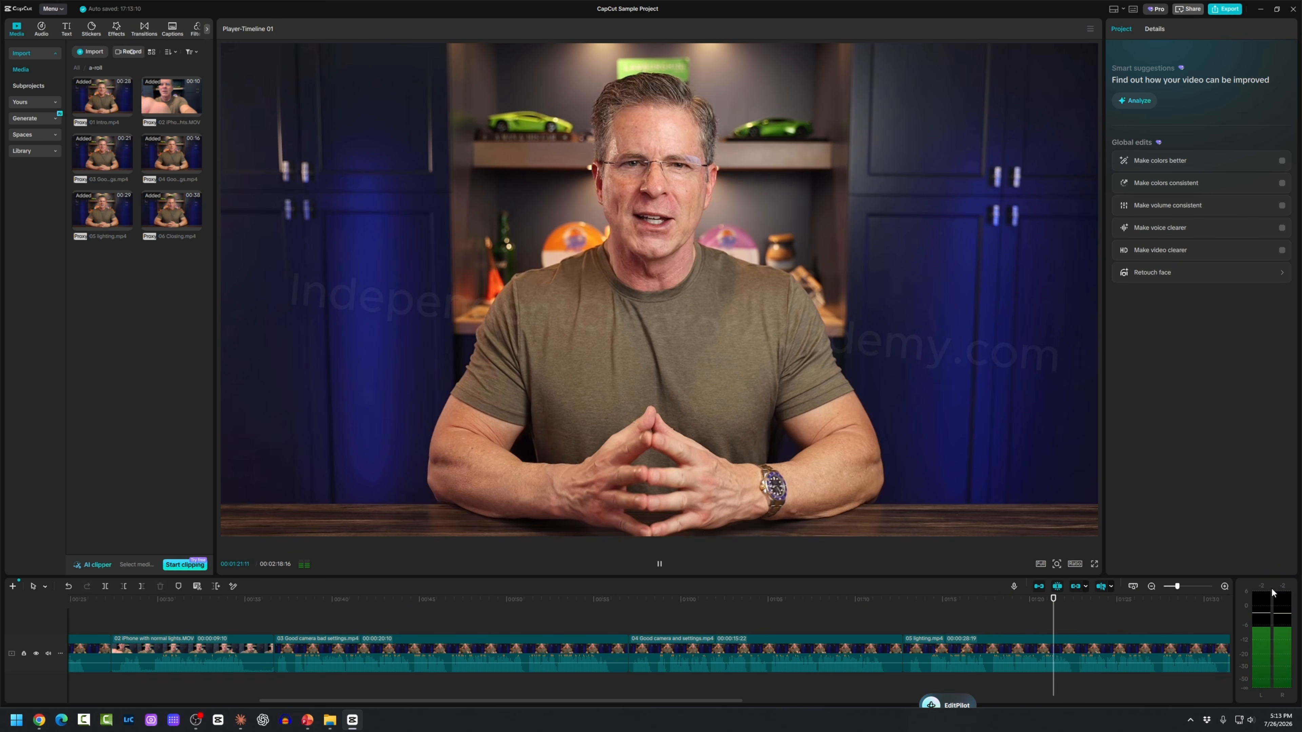
pyautogui.press('space')
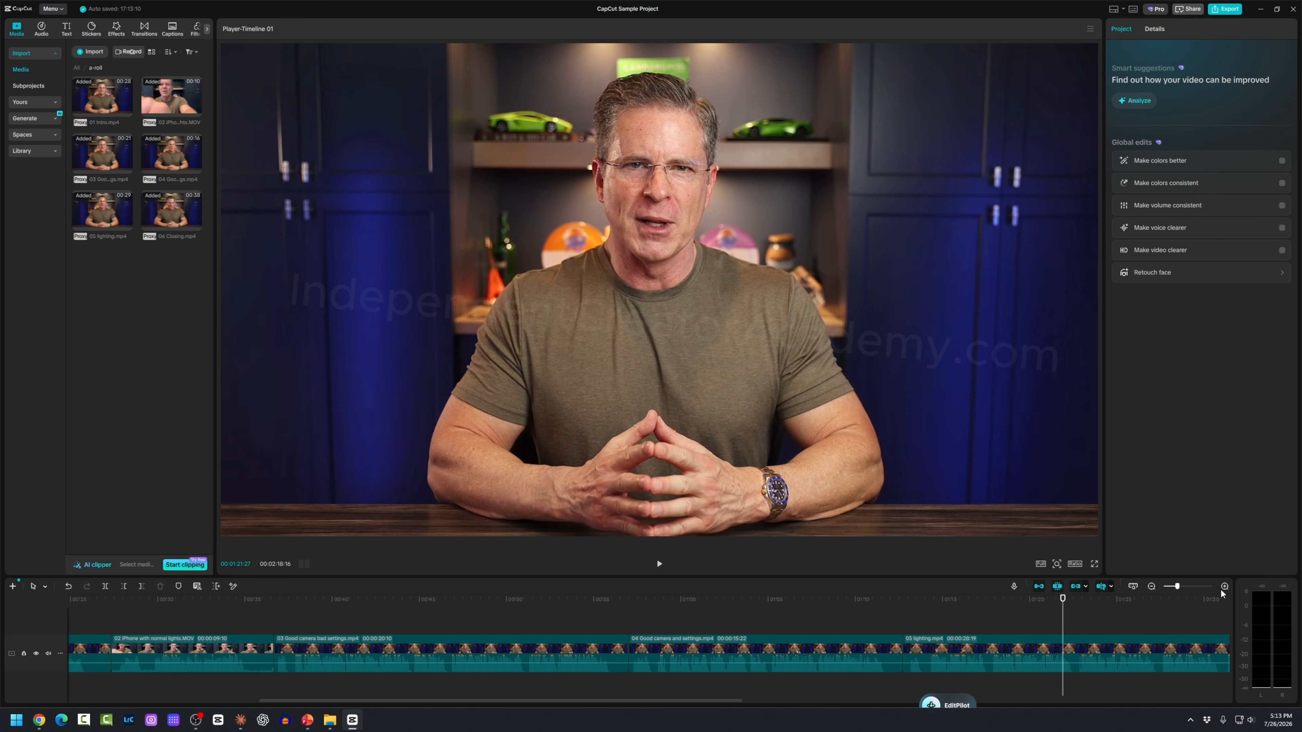
pyautogui.click(1005, 607)
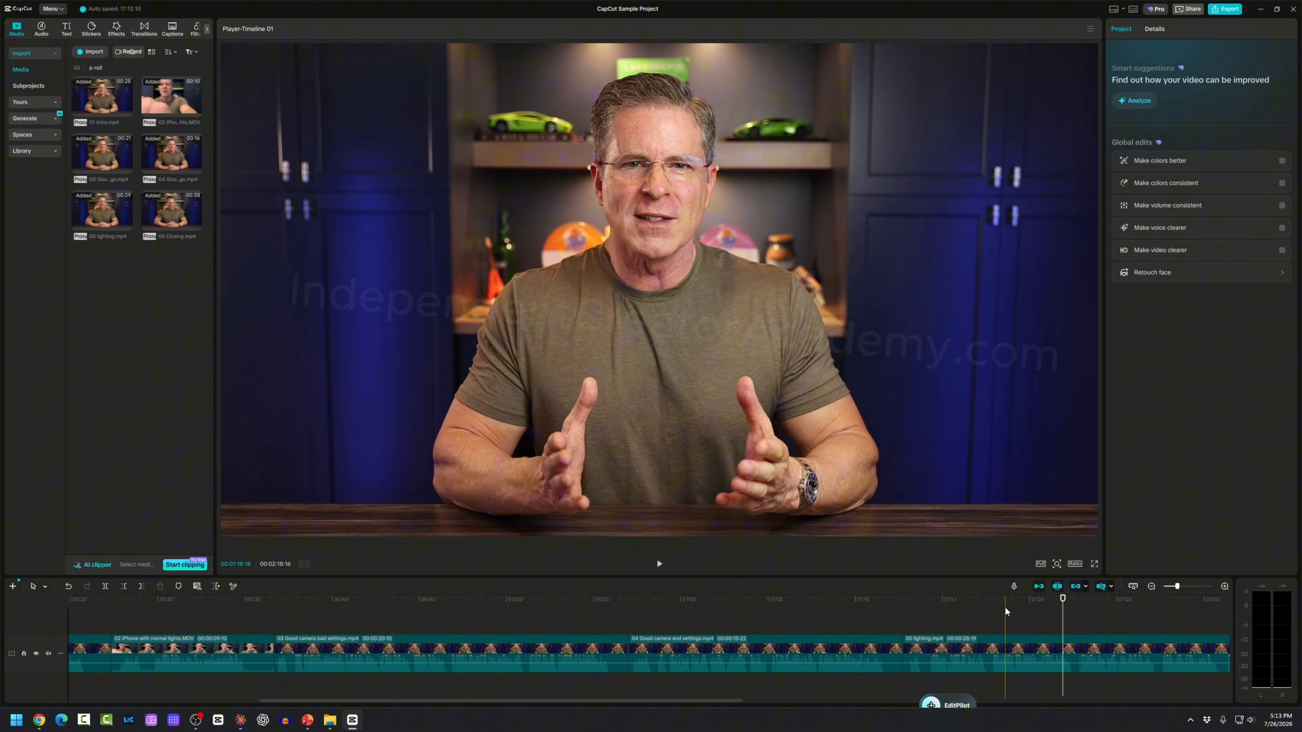
pyautogui.click(950, 615)
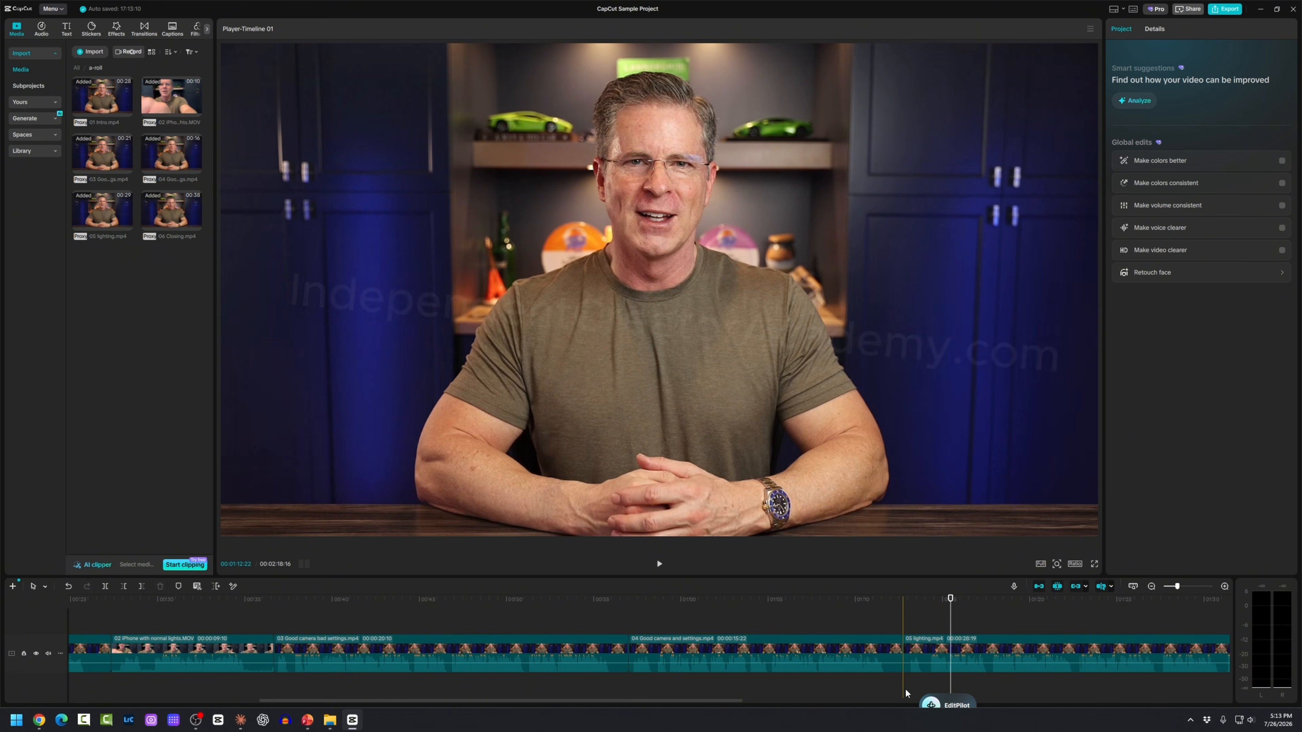
pyautogui.click(929, 622)
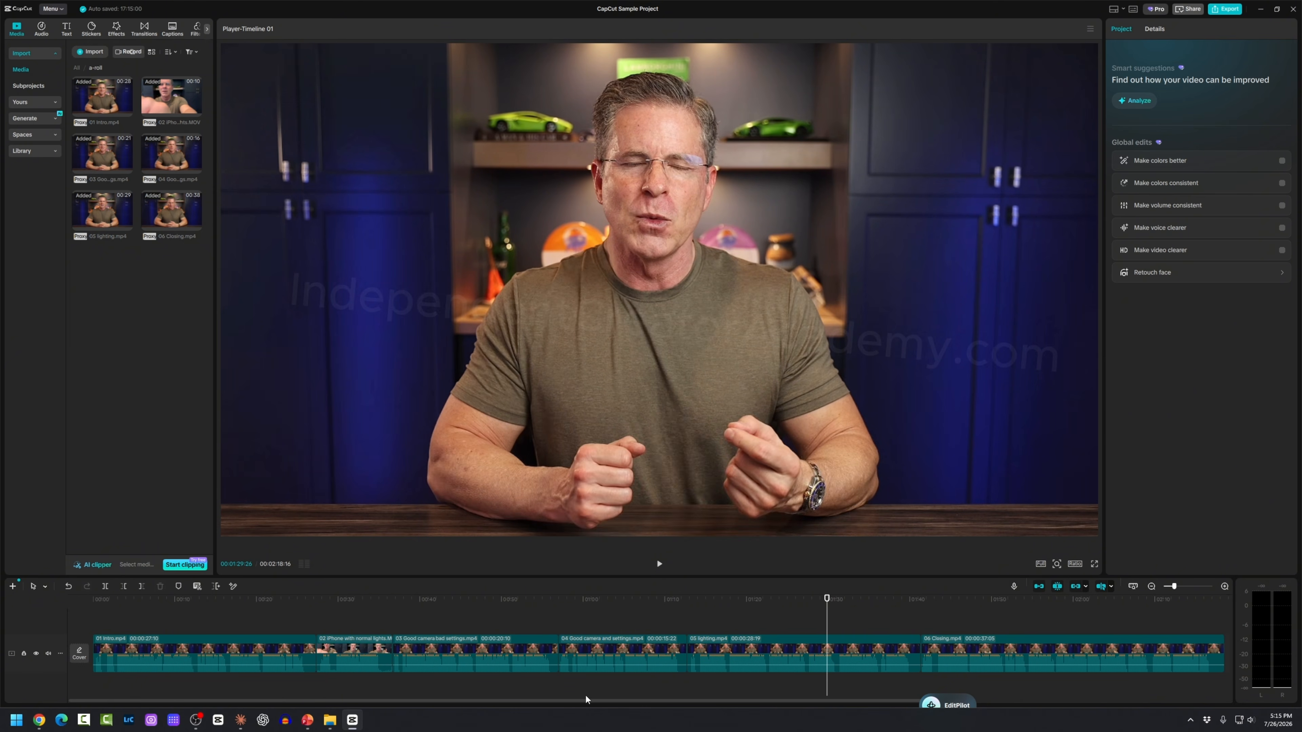
pyautogui.scroll(-2, 536, 674)
pyautogui.scroll(2, 536, 673)
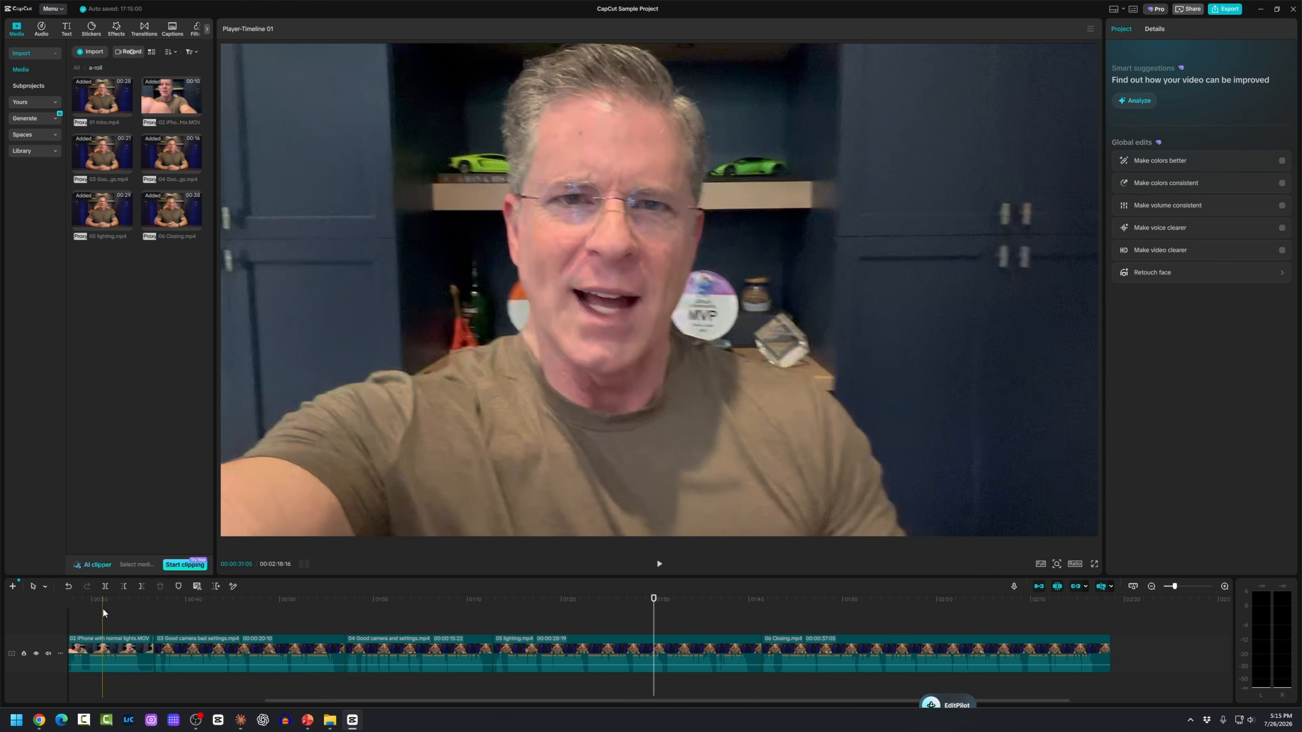
pyautogui.click(102, 610)
pyautogui.moveTo(359, 700); pyautogui.dragTo(163, 688)
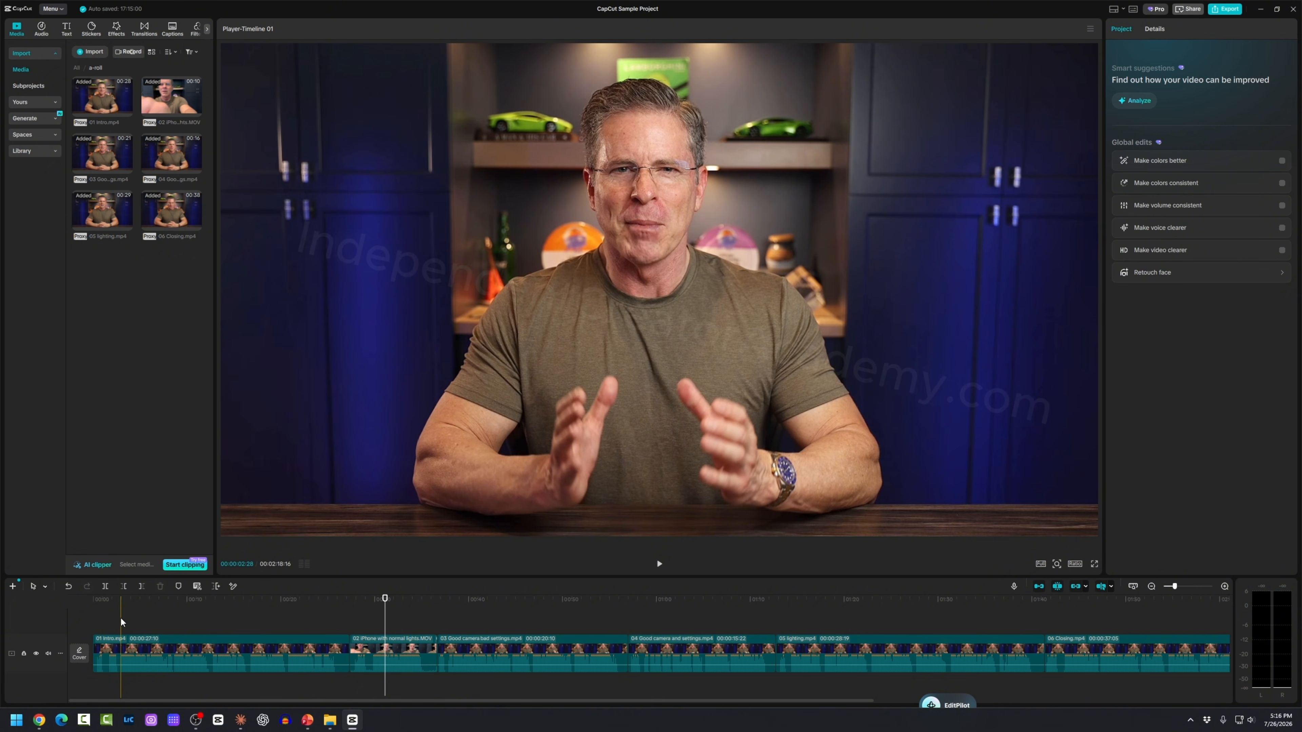
pyautogui.click(121, 619)
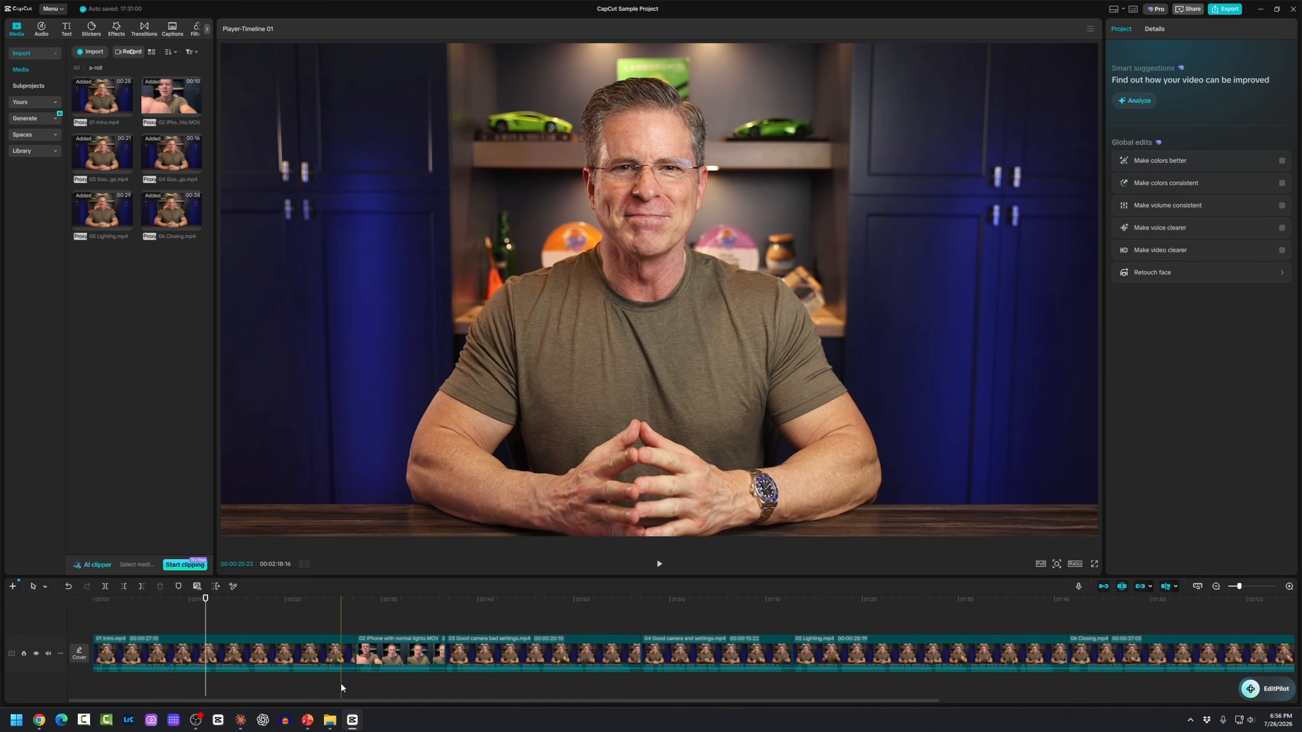
# Step: Play the edit from the beginning to find the cut point
pyautogui.keyDown('ctrl'); pyautogui.scroll(5, 341, 683); pyautogui.keyUp('ctrl')
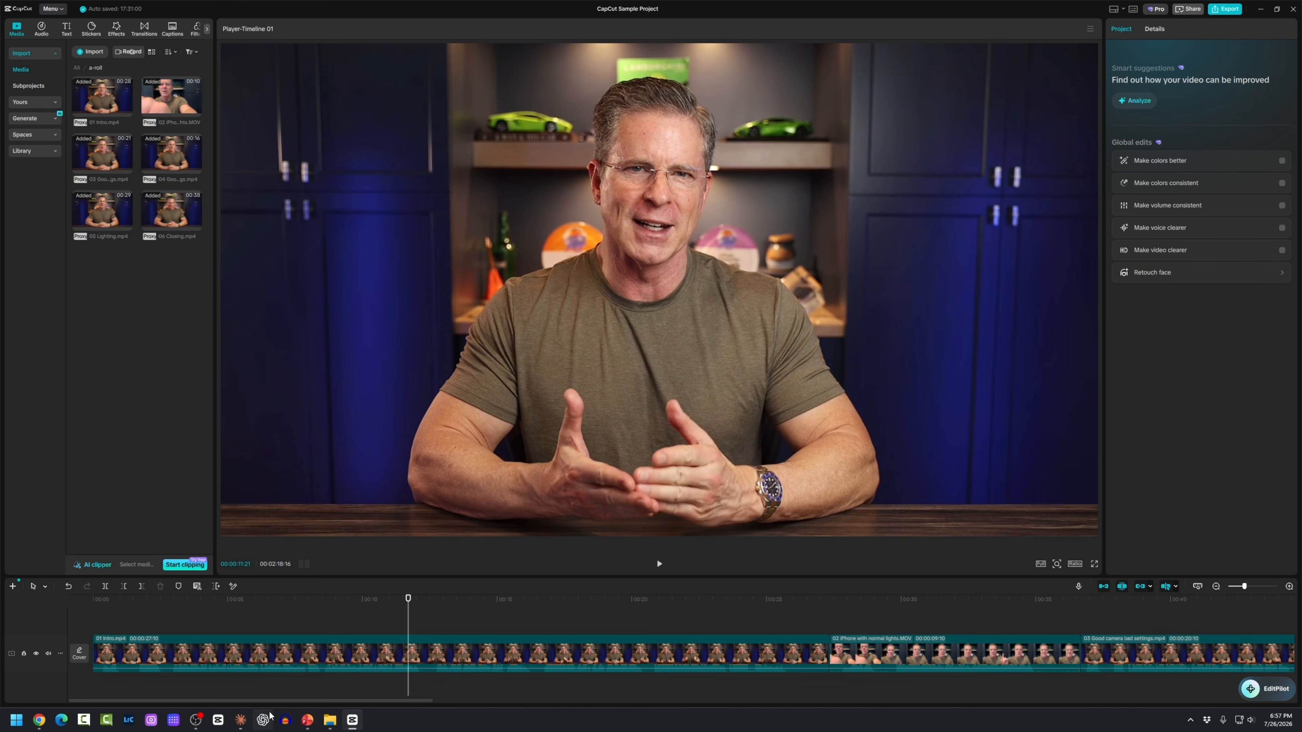
pyautogui.click(90, 616)
pyautogui.press('space')
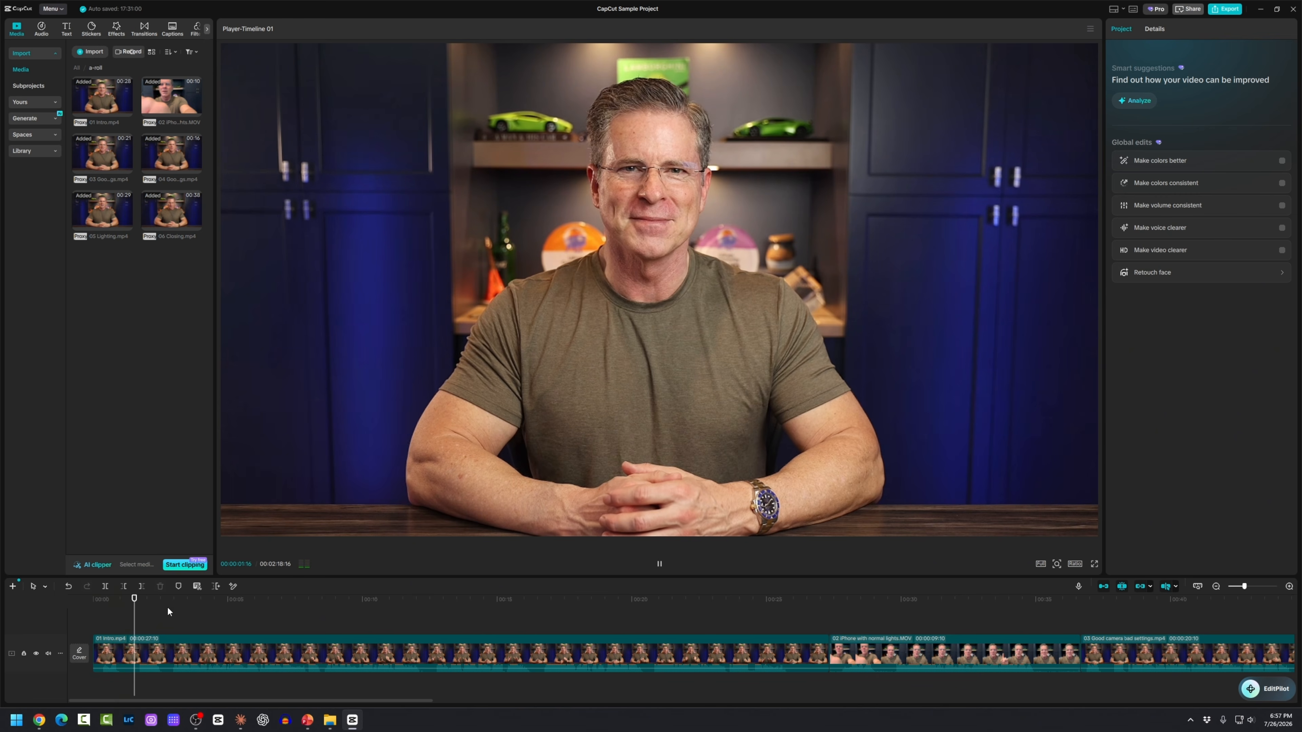
pyautogui.press('space')
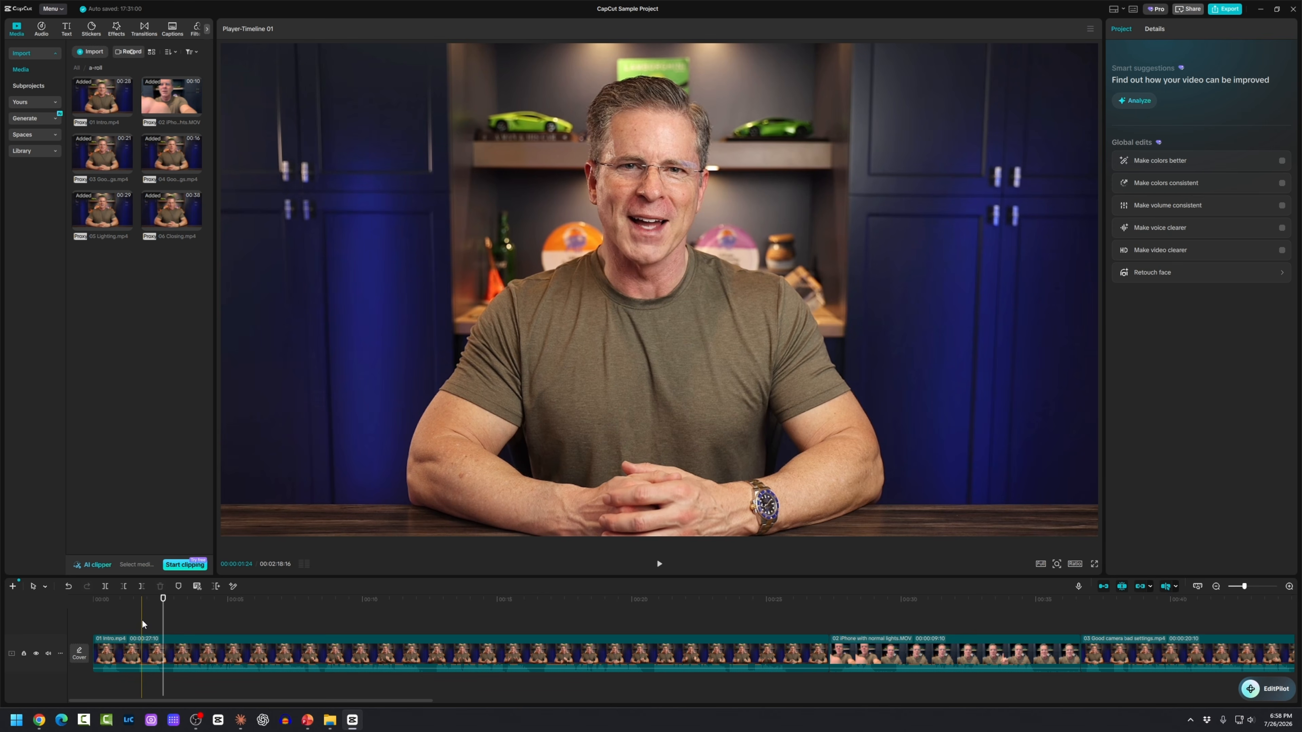
# Step: Split 01 Intro just after its opening second with Ctrl+B
pyautogui.click(122, 625)
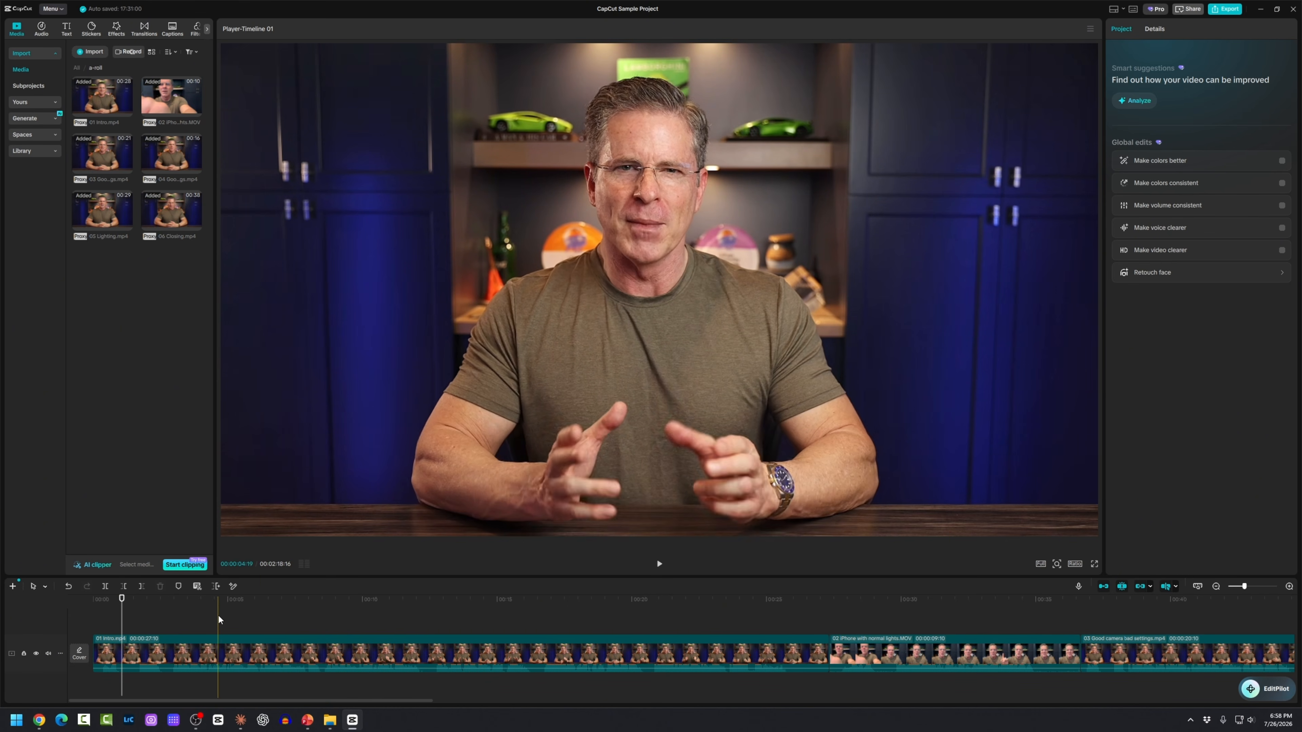
pyautogui.click(237, 619)
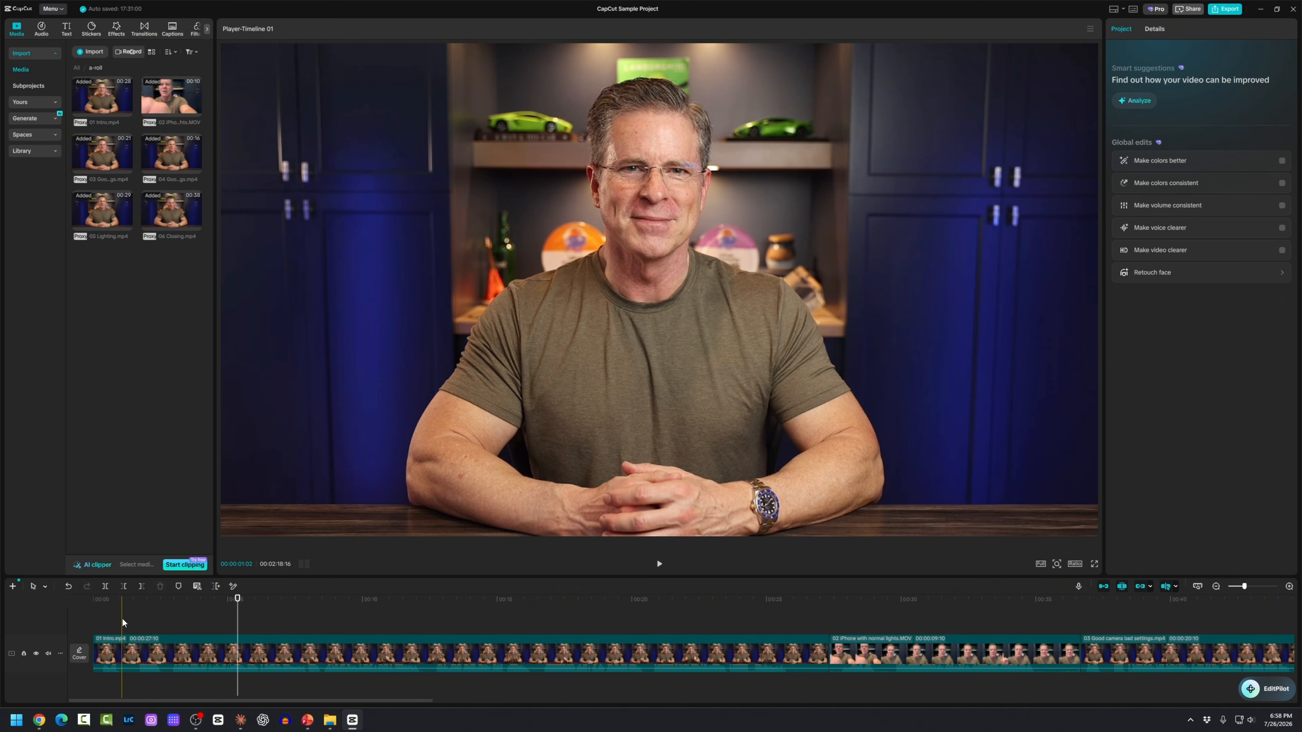
pyautogui.hotkey('ctrl', 'b')
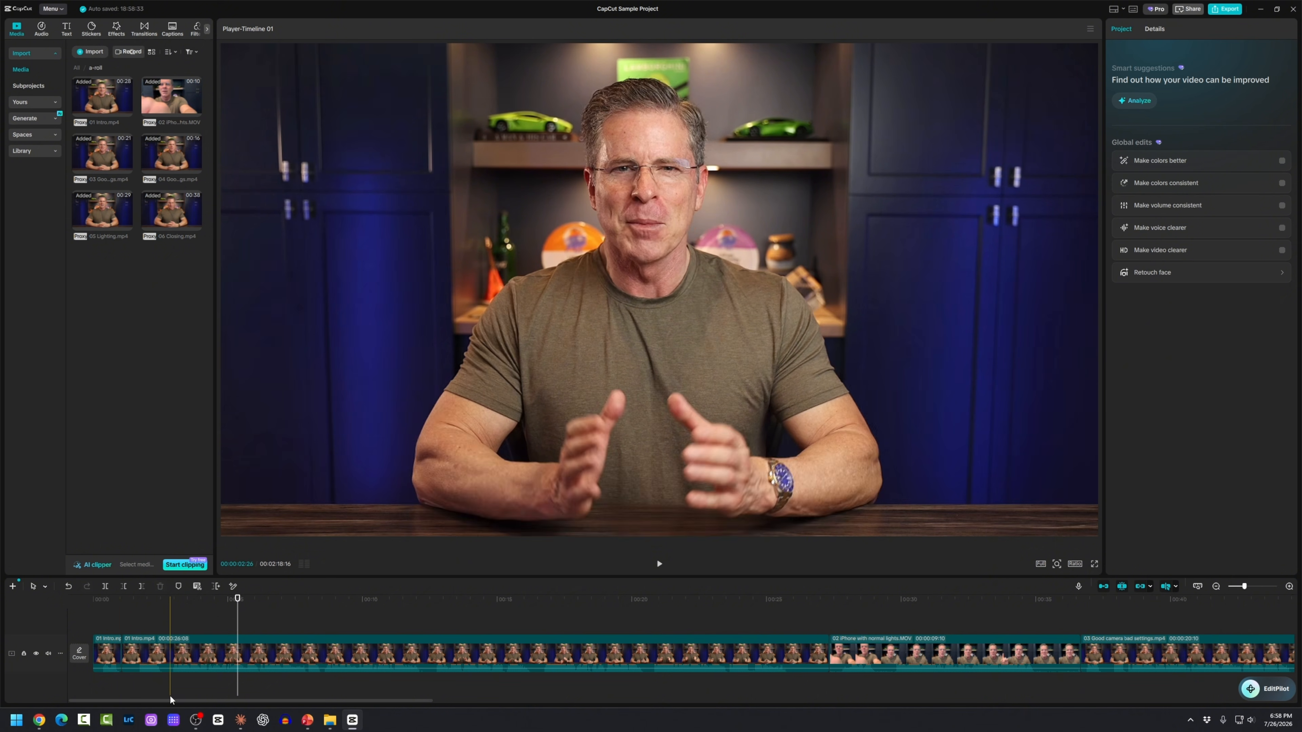
# Step: Remove 01 Intro's first second with Q after undoing the delete and split
pyautogui.click(107, 652)
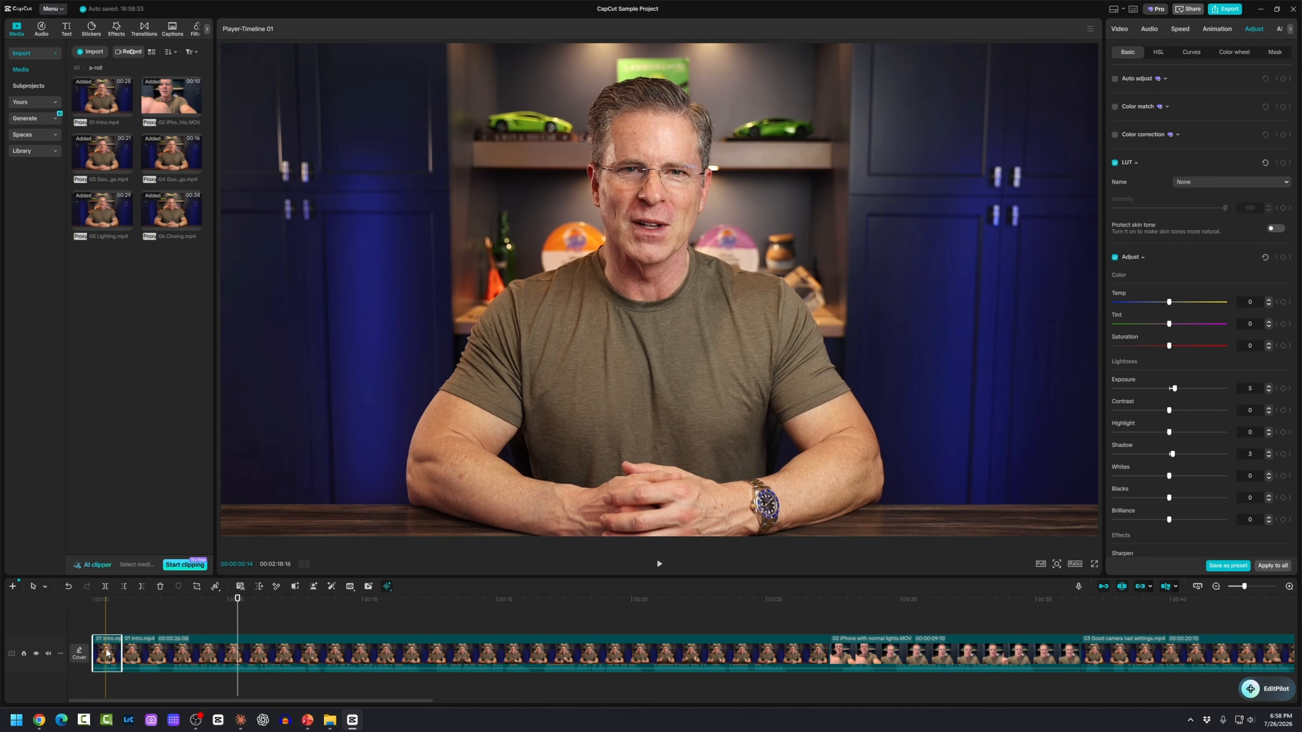
pyautogui.press('Delete')
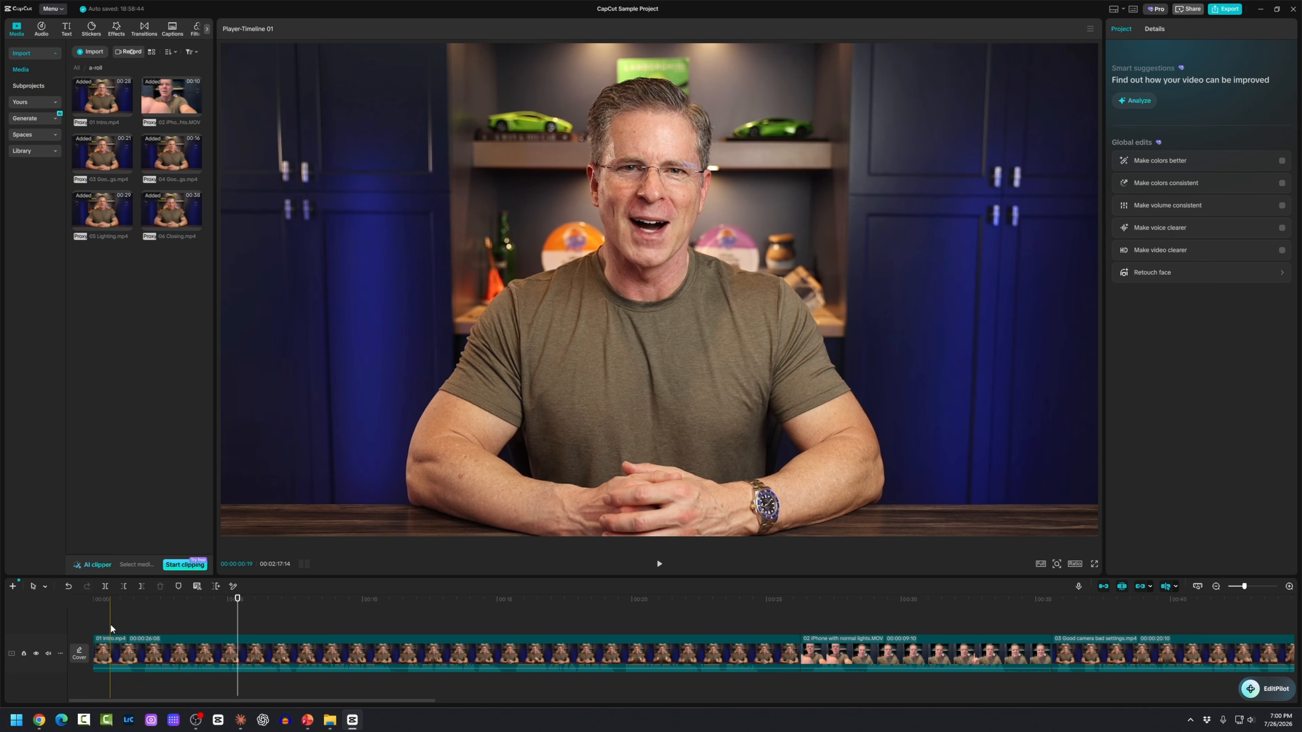
pyautogui.hotkey('ctrl', 'z')
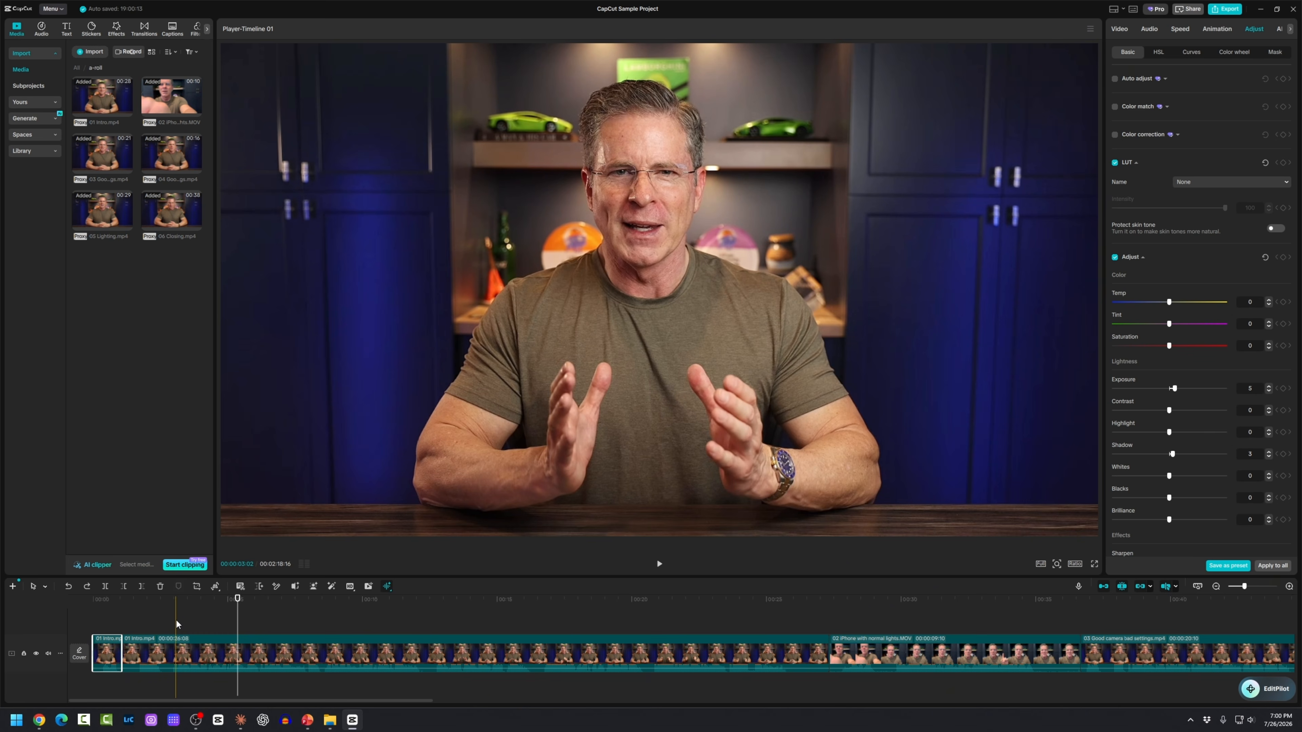
pyautogui.hotkey('ctrl', 'z')
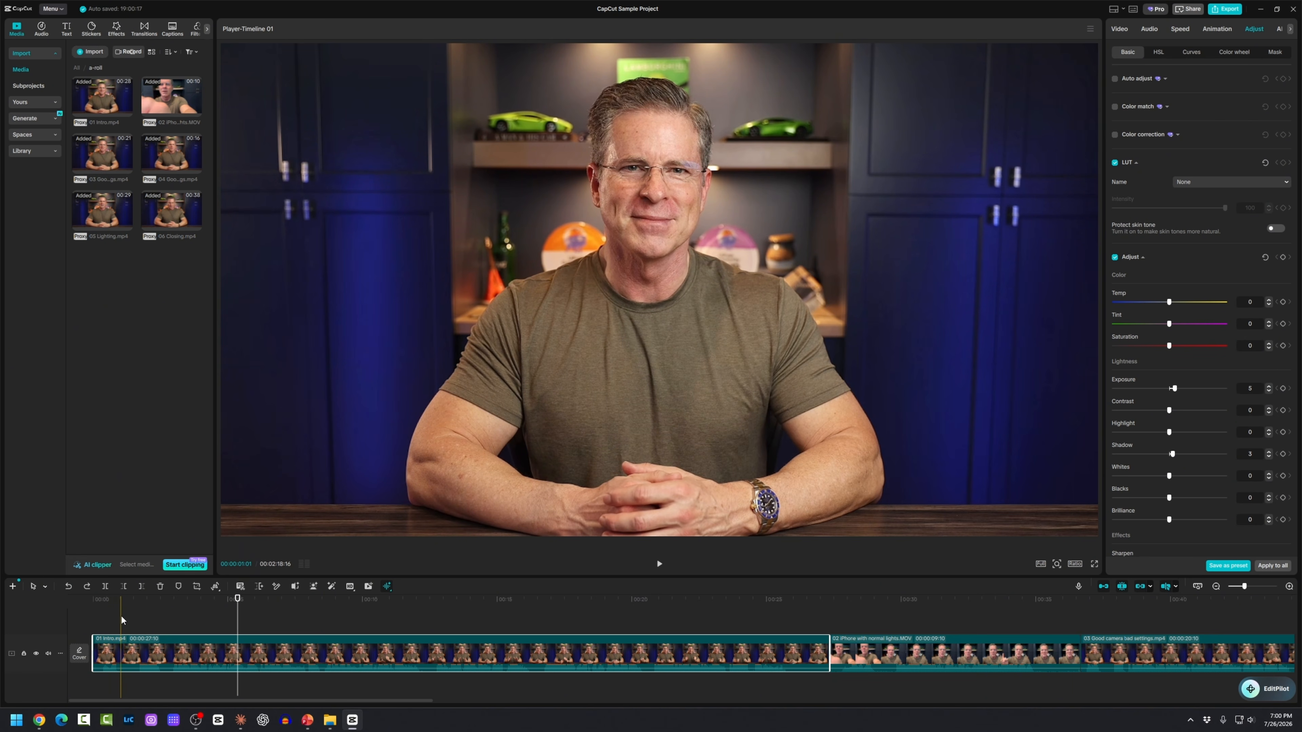
pyautogui.press('q')
# Step: Play the opening of the video to check the cut
pyautogui.press('space')
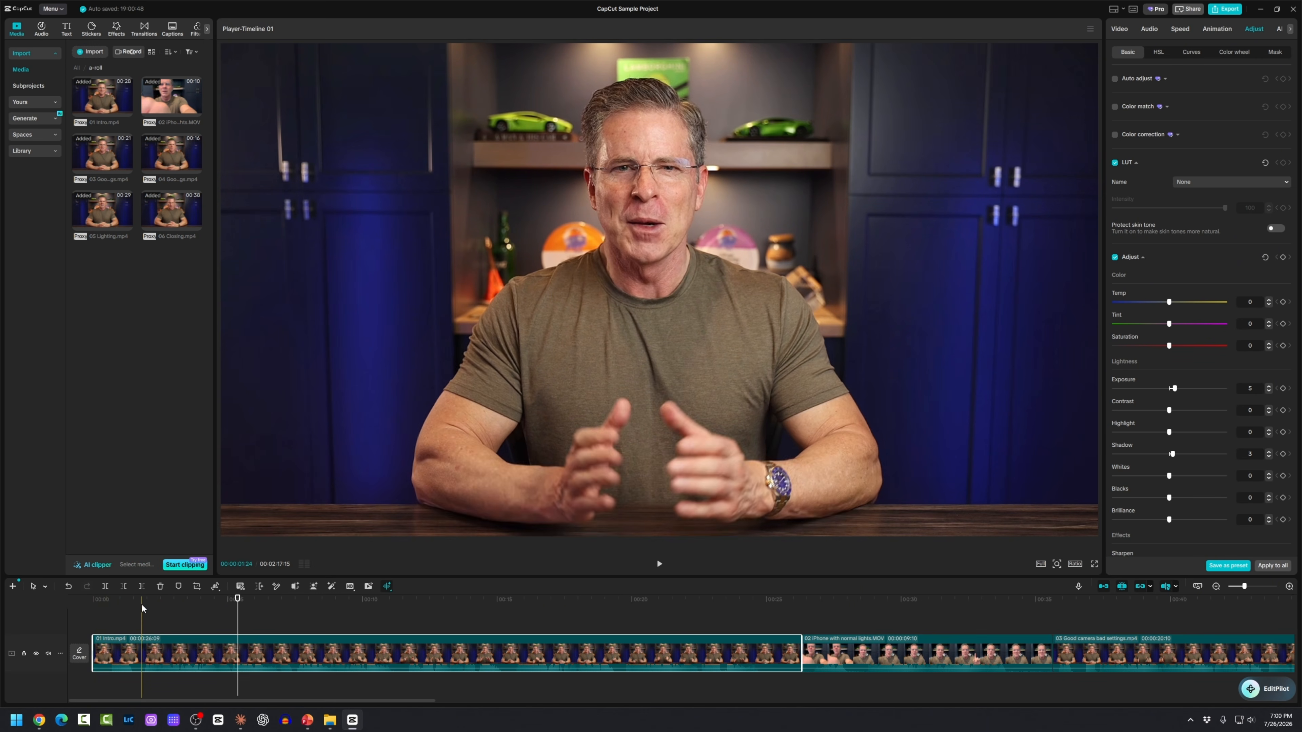
pyautogui.click(737, 626)
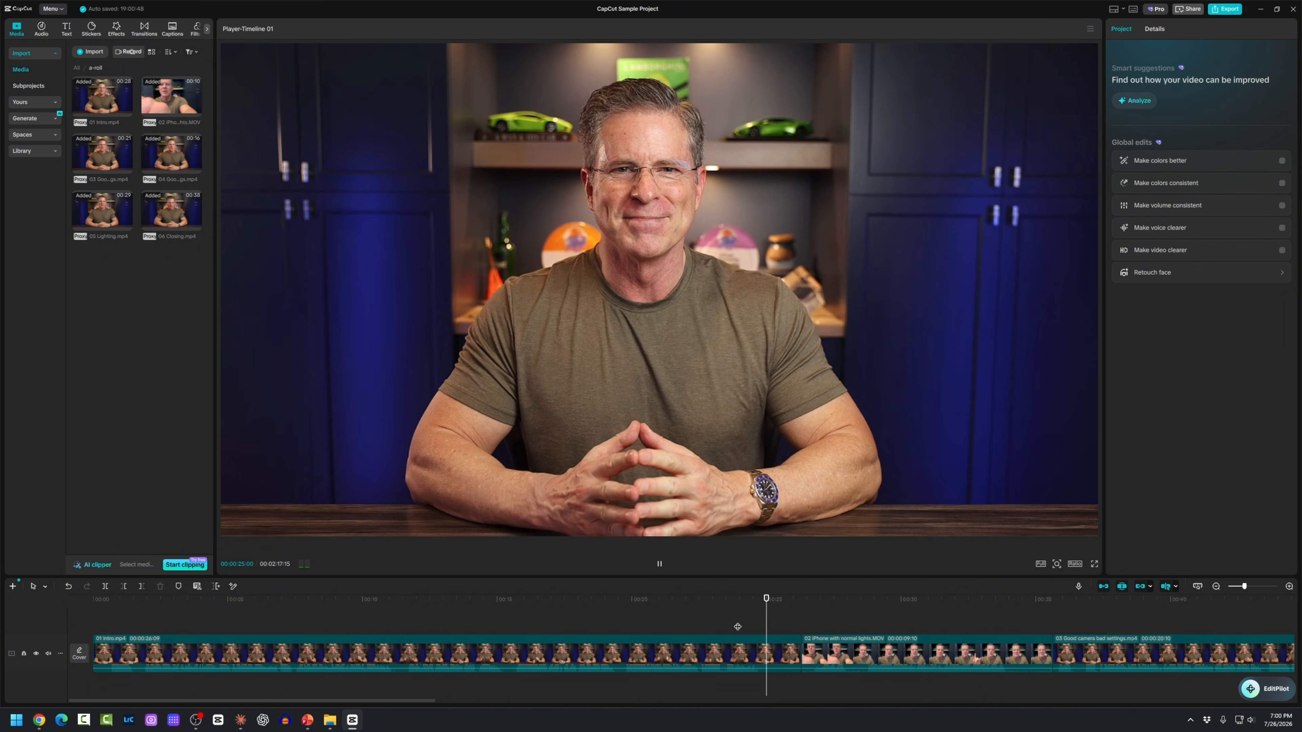
pyautogui.press('space')
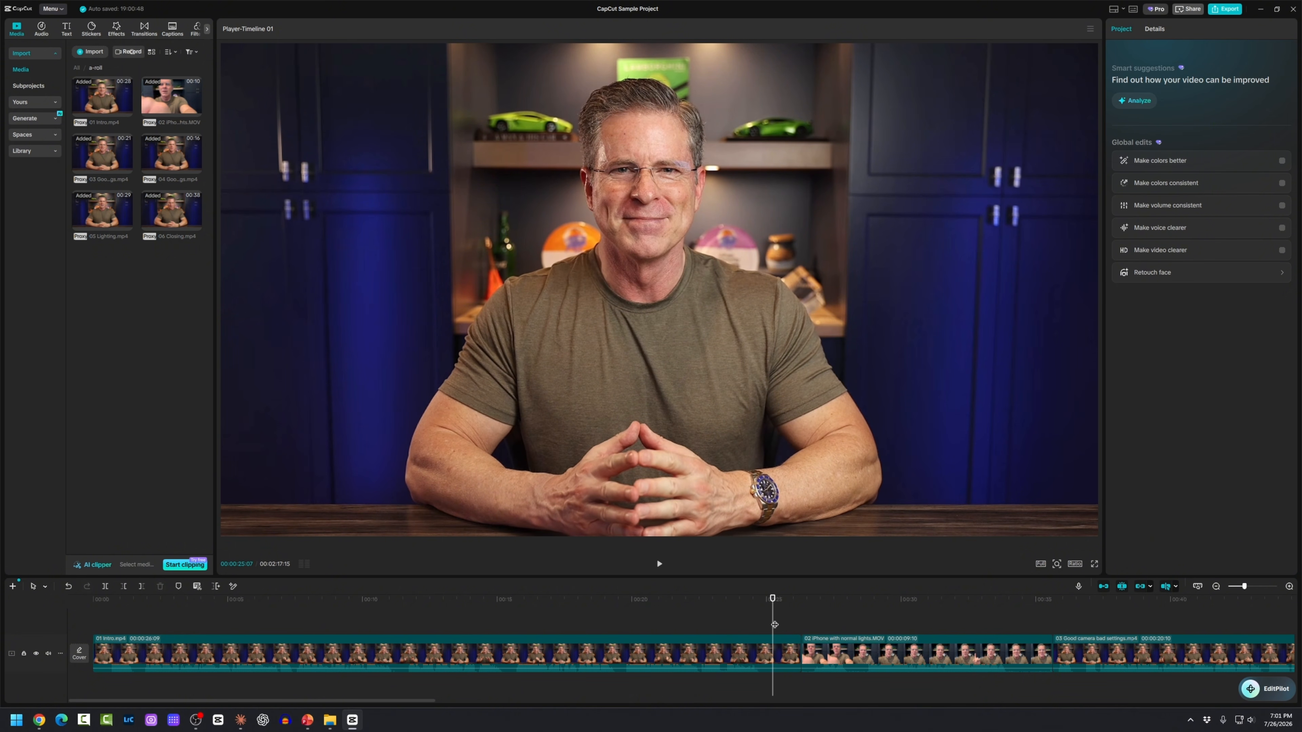
# Step: Trim the 01 Intro tail to 25:07 with W, retrying via undo
pyautogui.click(141, 585)
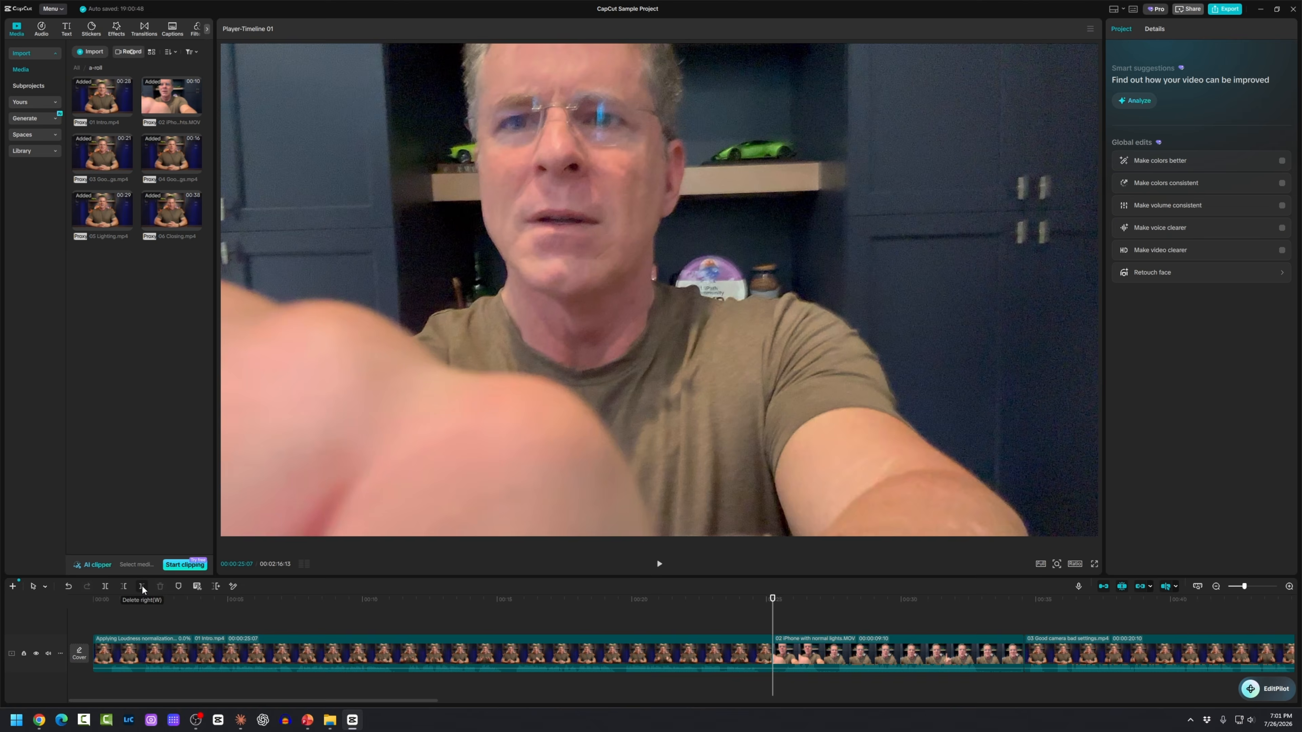
pyautogui.hotkey('ctrl', 'z')
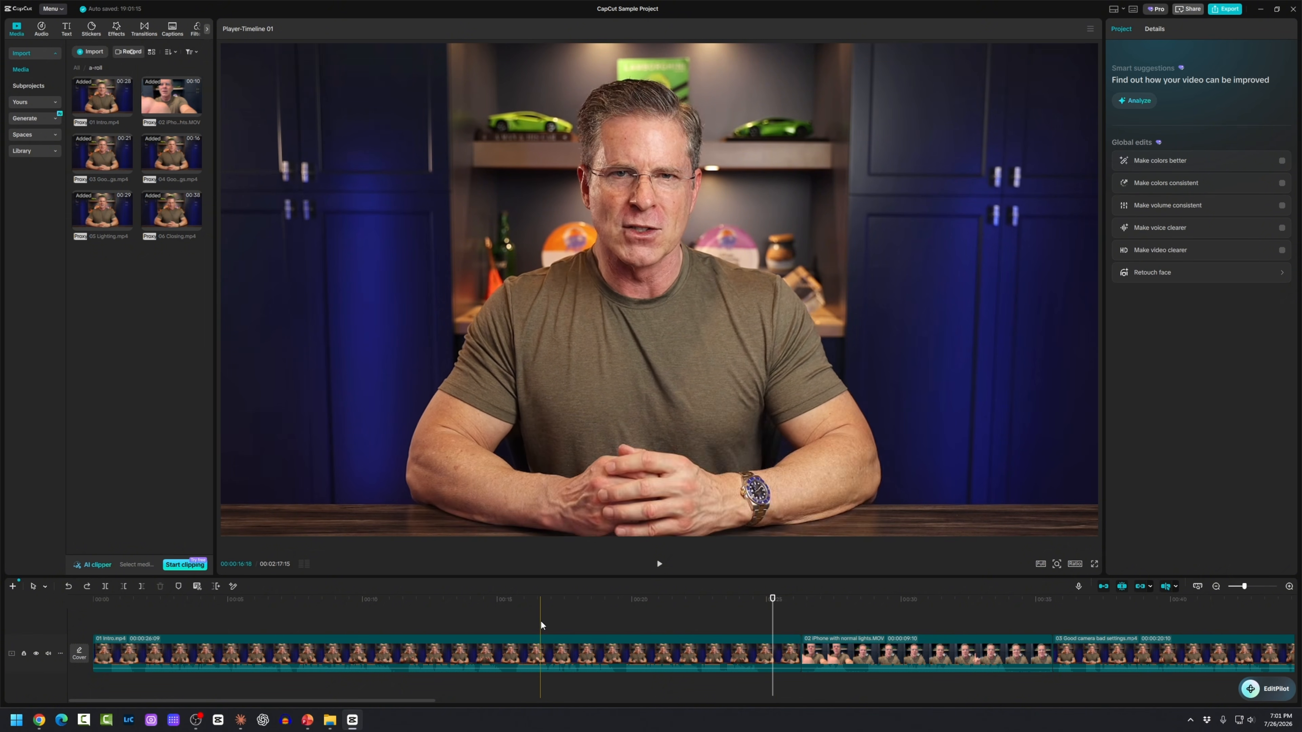
pyautogui.press('w')
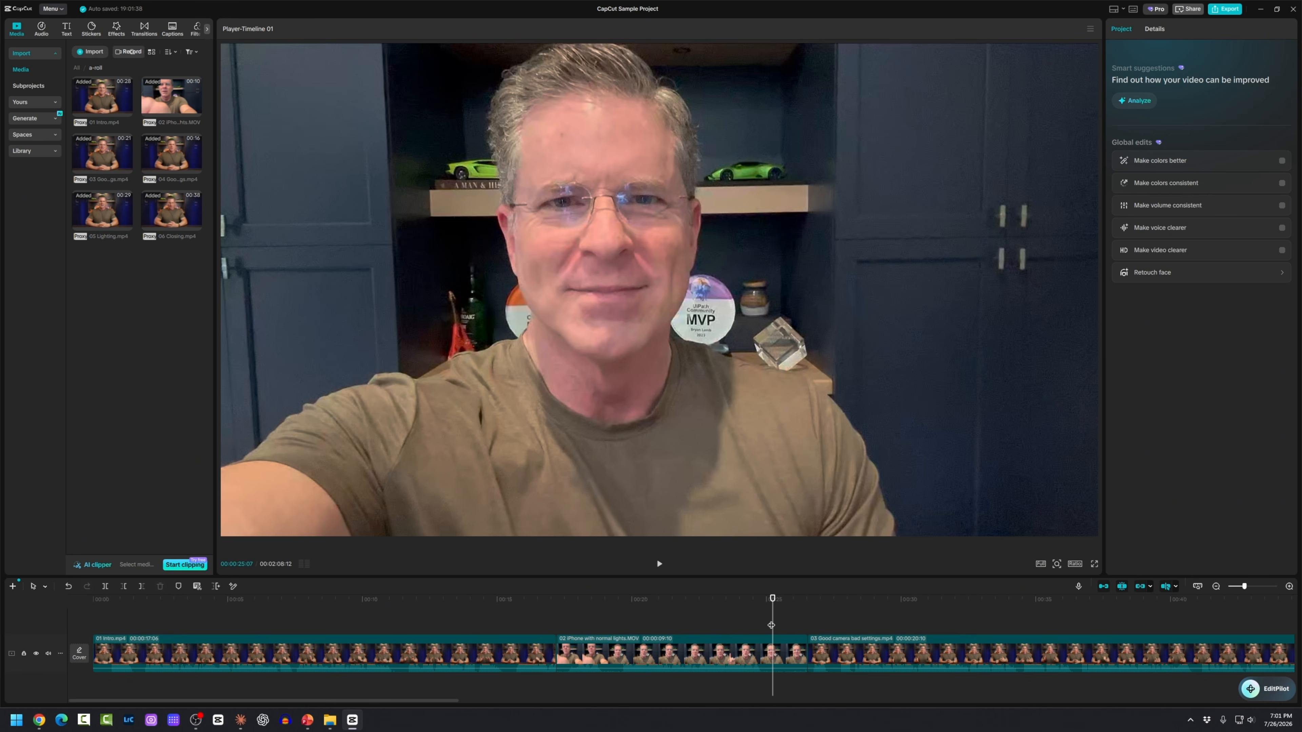
pyautogui.hotkey('ctrl', 'z')
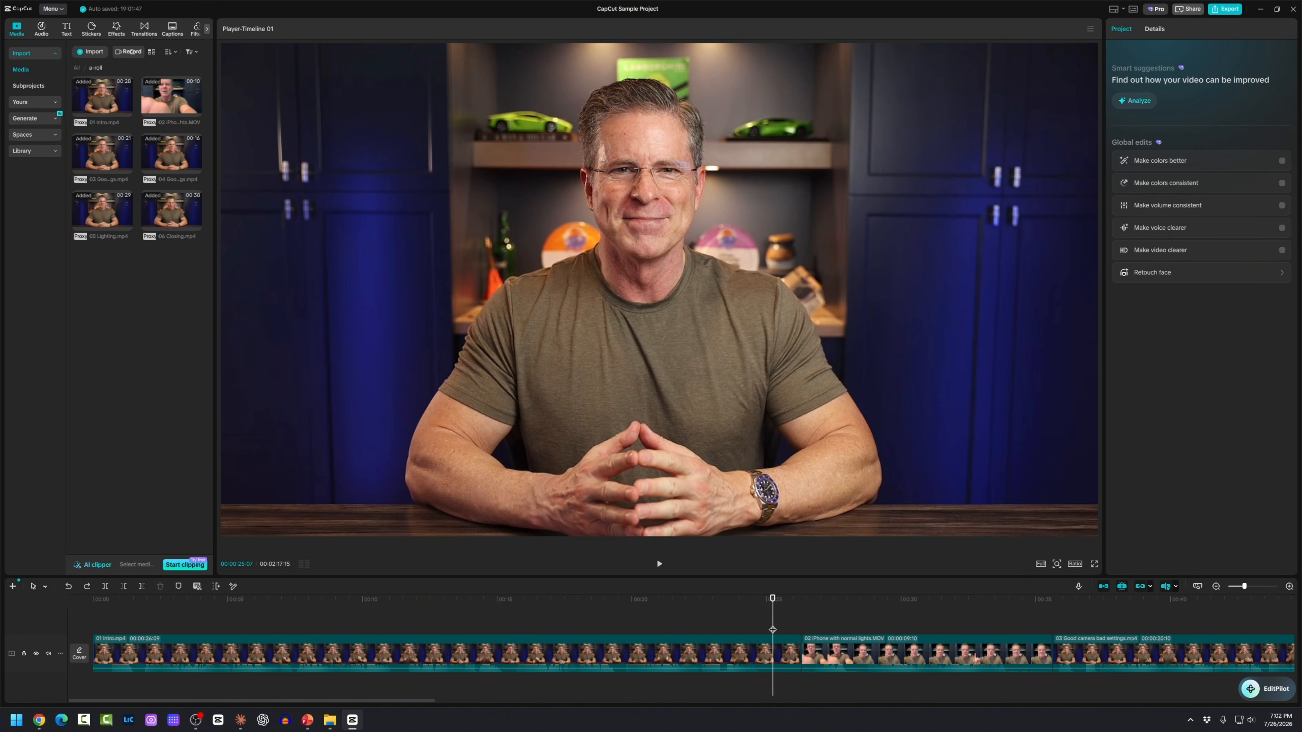
pyautogui.press('w')
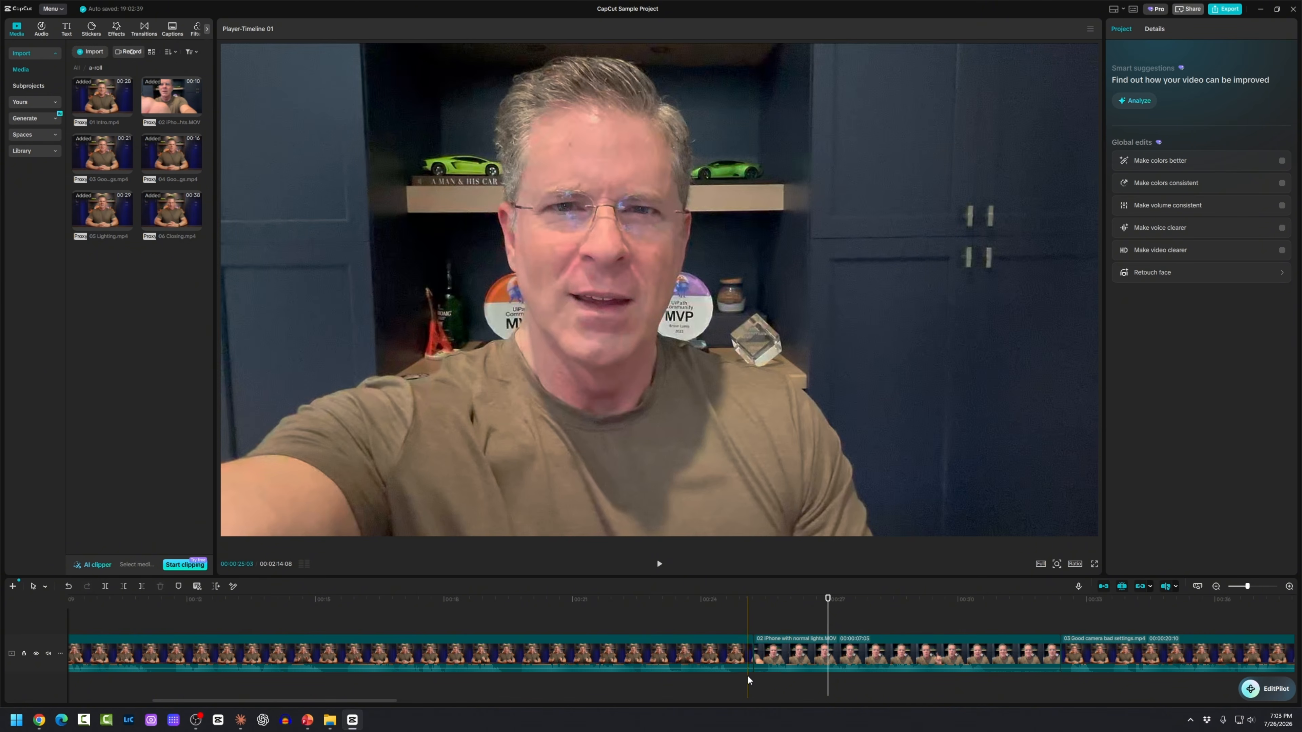
# Step: Trim the remaining clips to a 02:03:07 a-roll and play it from the start
pyautogui.moveTo(384, 701); pyautogui.dragTo(408, 704)
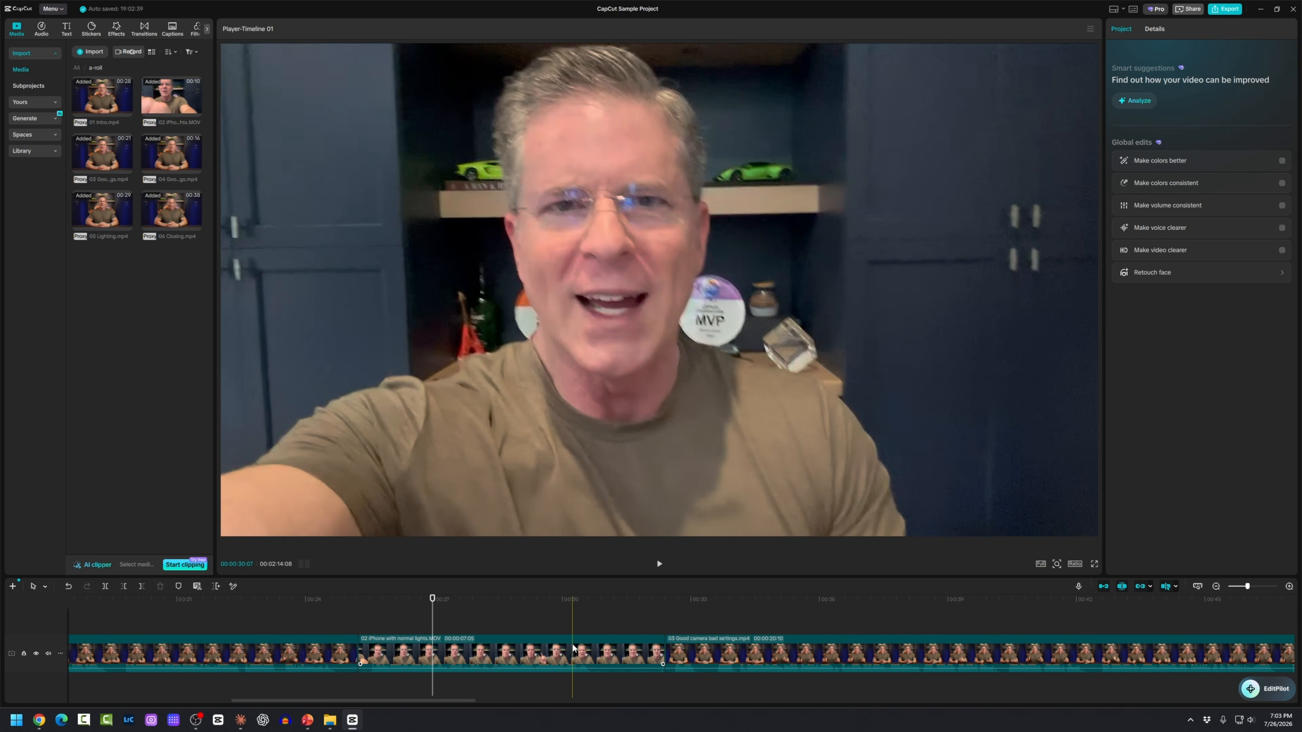
pyautogui.click(598, 667)
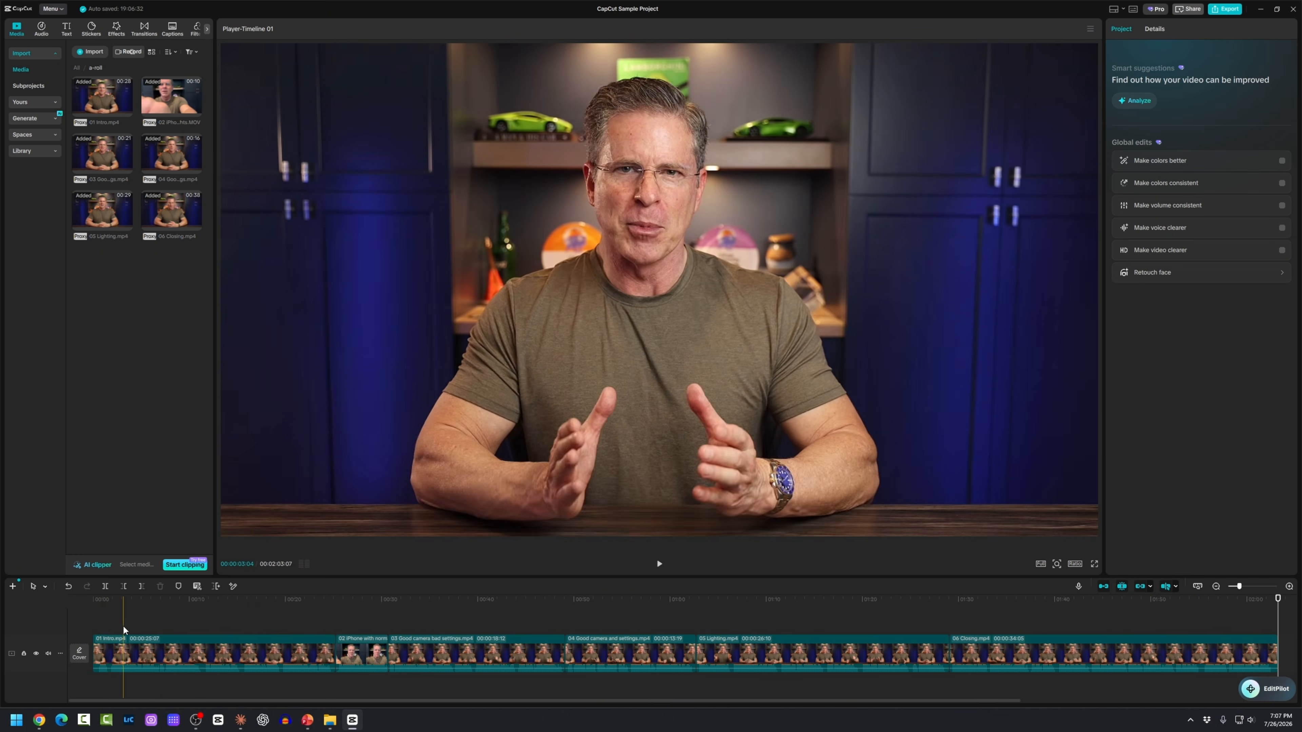
pyautogui.click(95, 622)
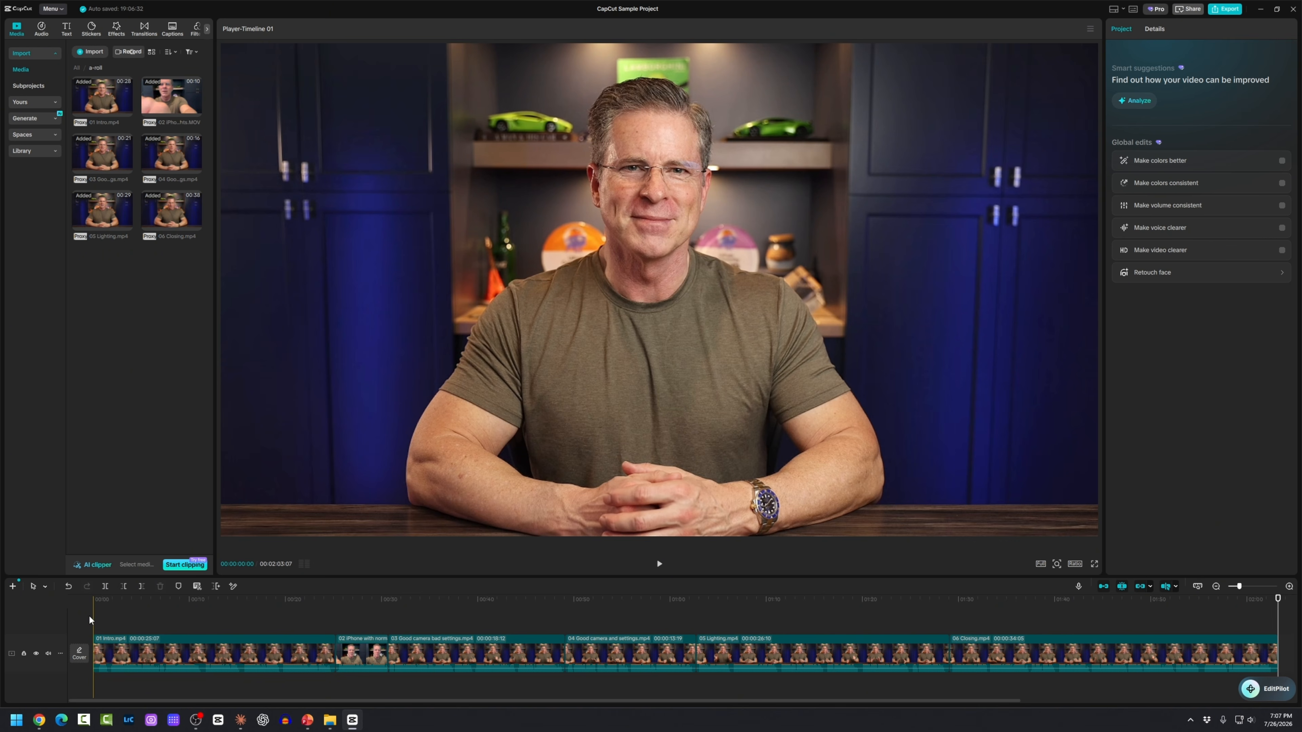
pyautogui.press('space')
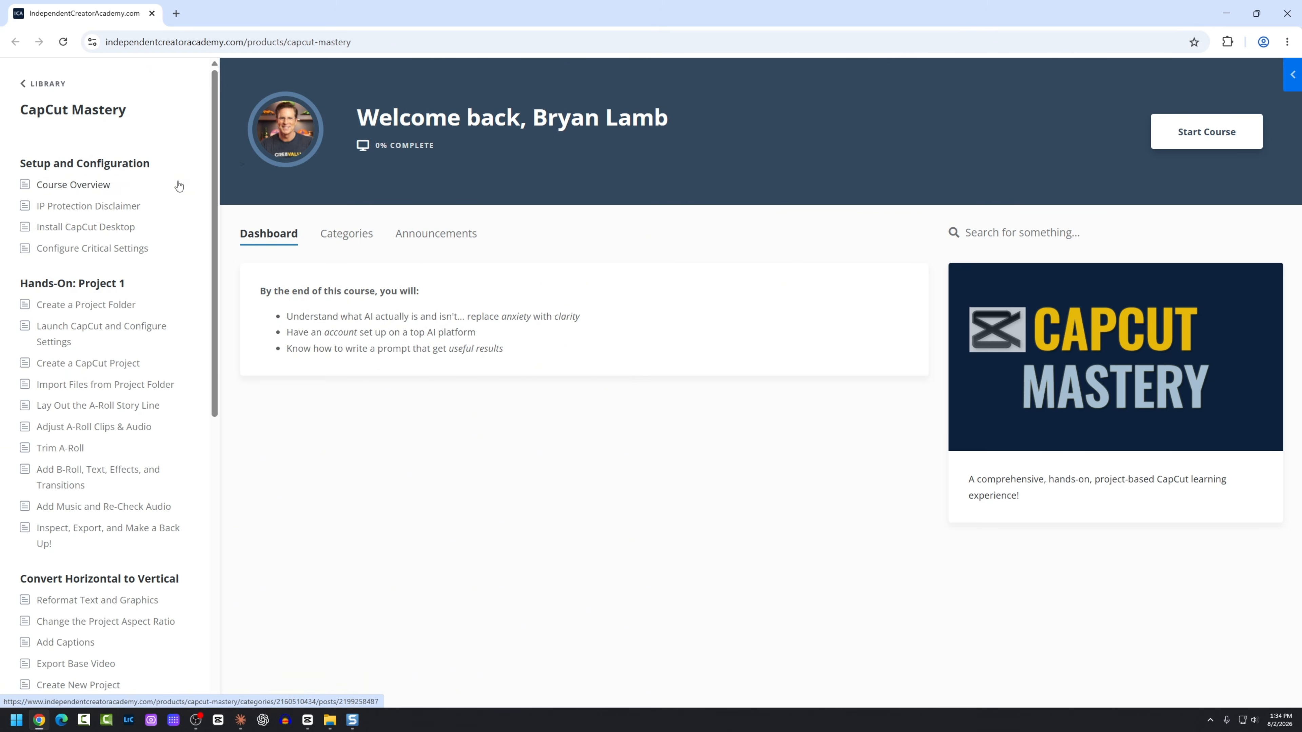
pyautogui.scroll(-1, 179, 205)
pyautogui.scroll(-3, 176, 225)
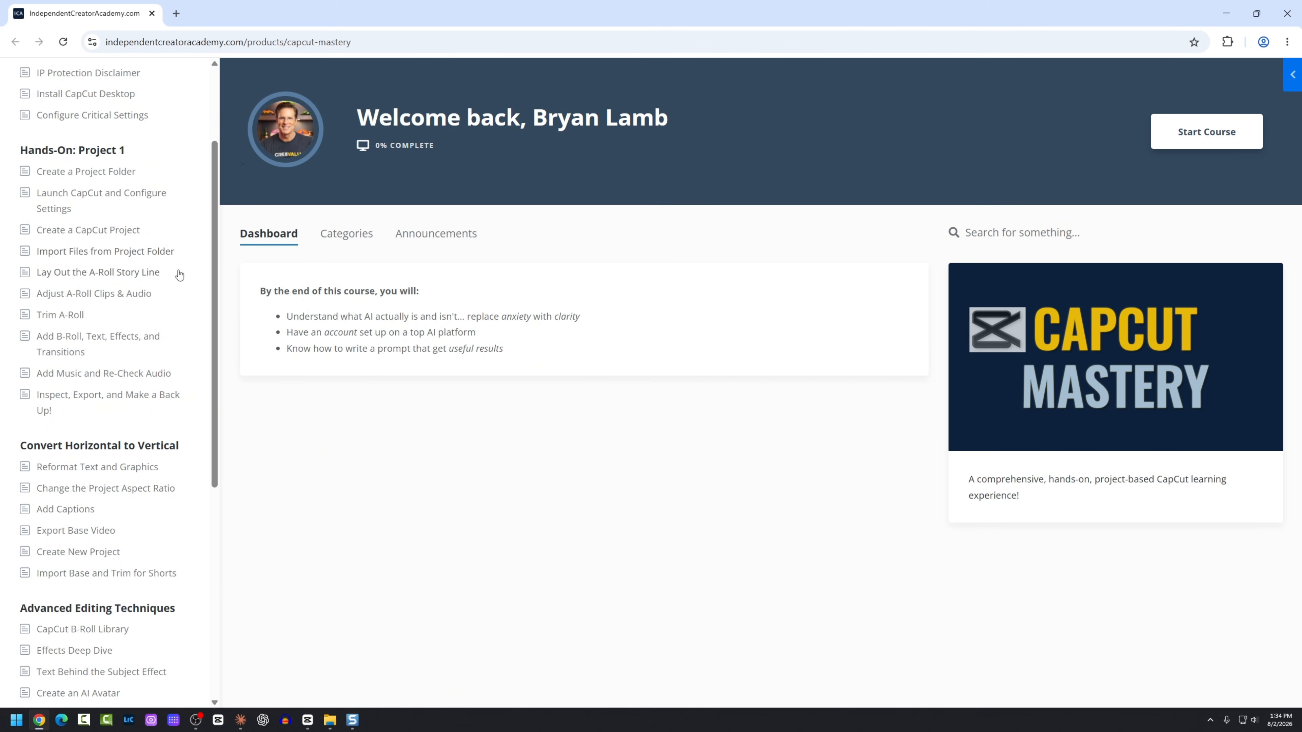
pyautogui.scroll(-4, 167, 359)
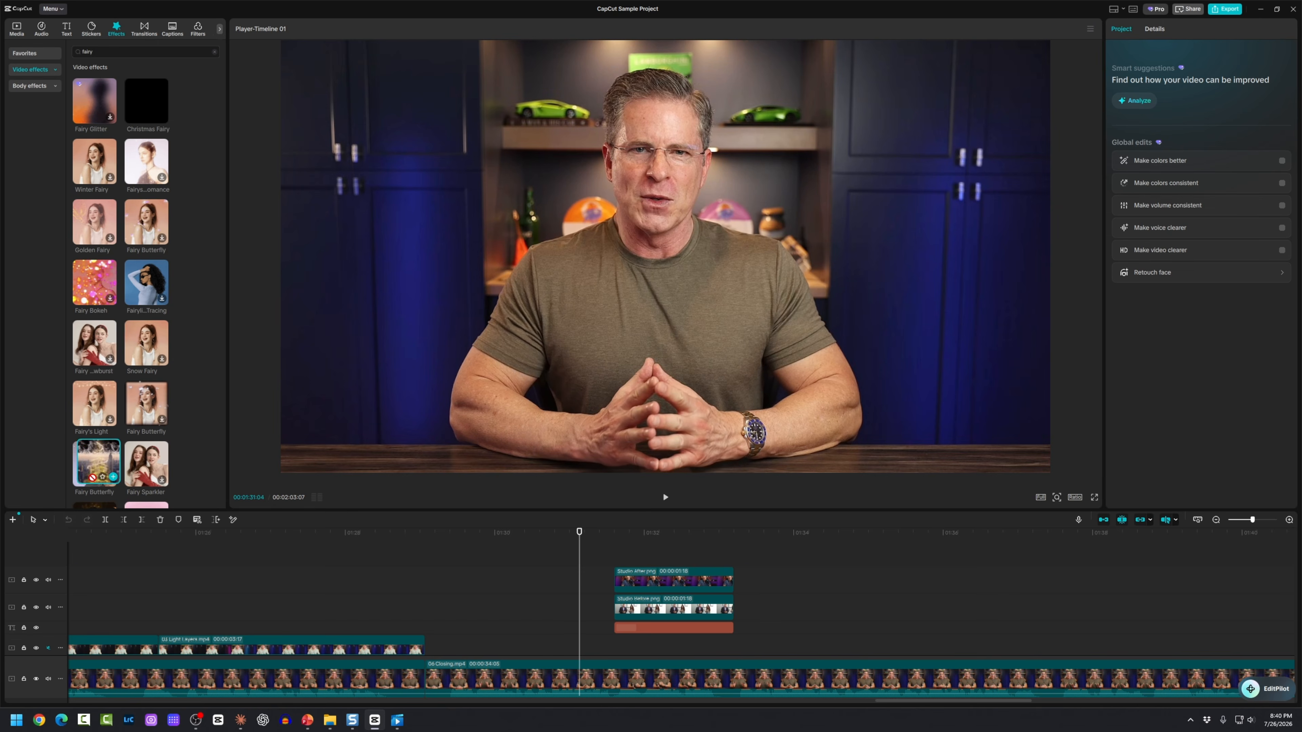
# Step: Place Fairydust Circle above the Studio clips and play from the effect
pyautogui.moveTo(94, 100); pyautogui.dragTo(589, 602)
pyautogui.click(590, 602)
pyautogui.press('space')
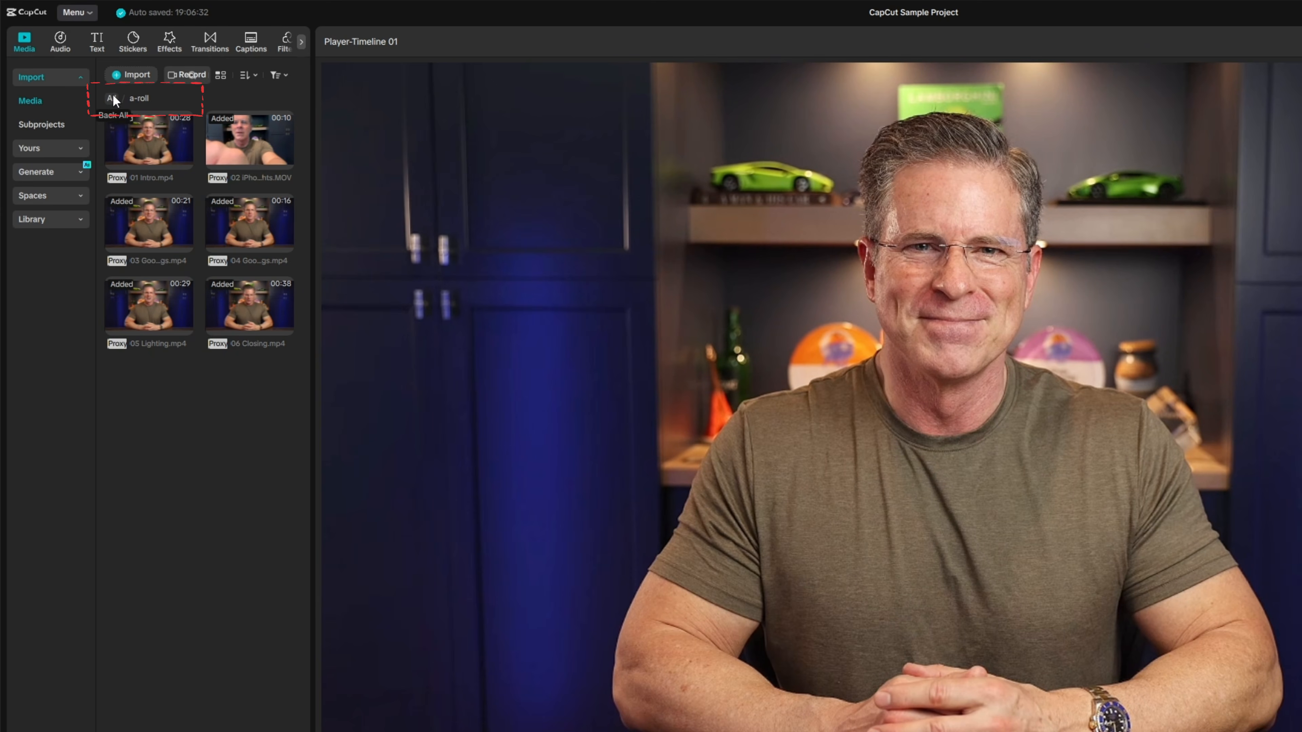
# Step: Go back to All media, open the b-roll folder, and pause the preview
pyautogui.click(111, 97)
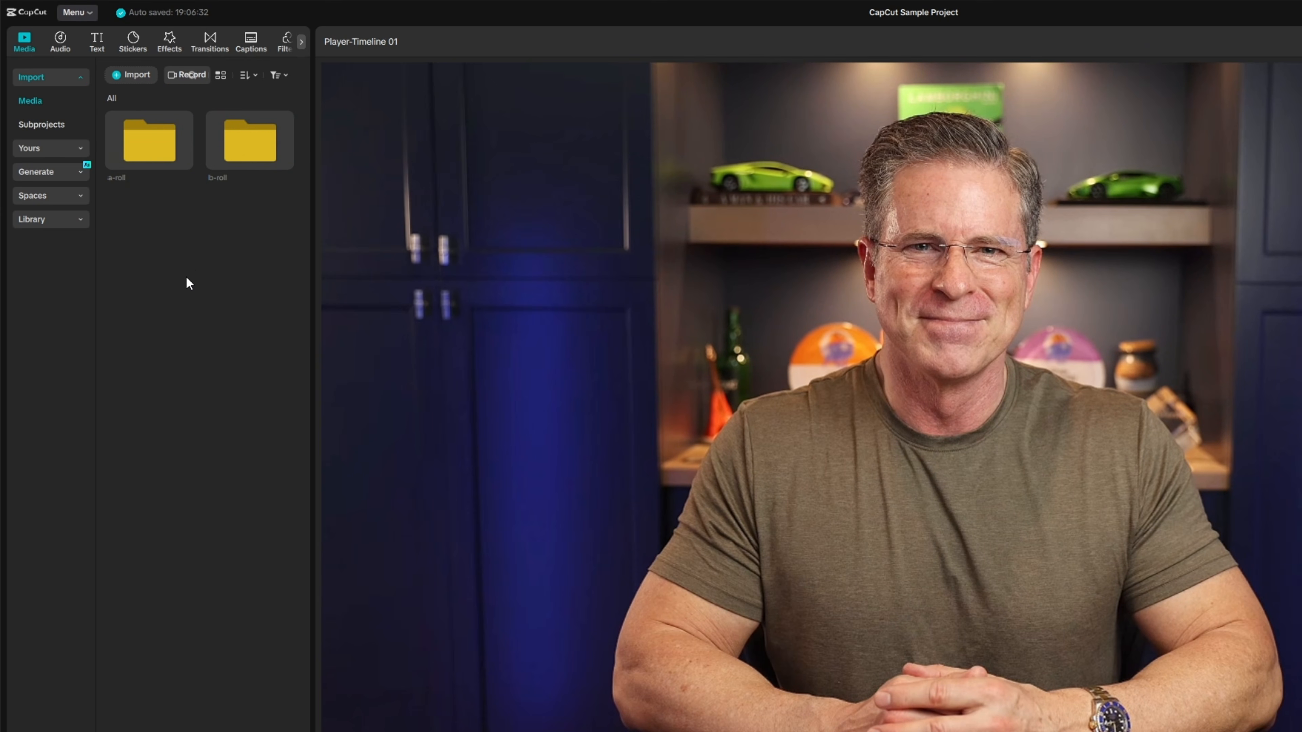
pyautogui.doubleClick(168, 100)
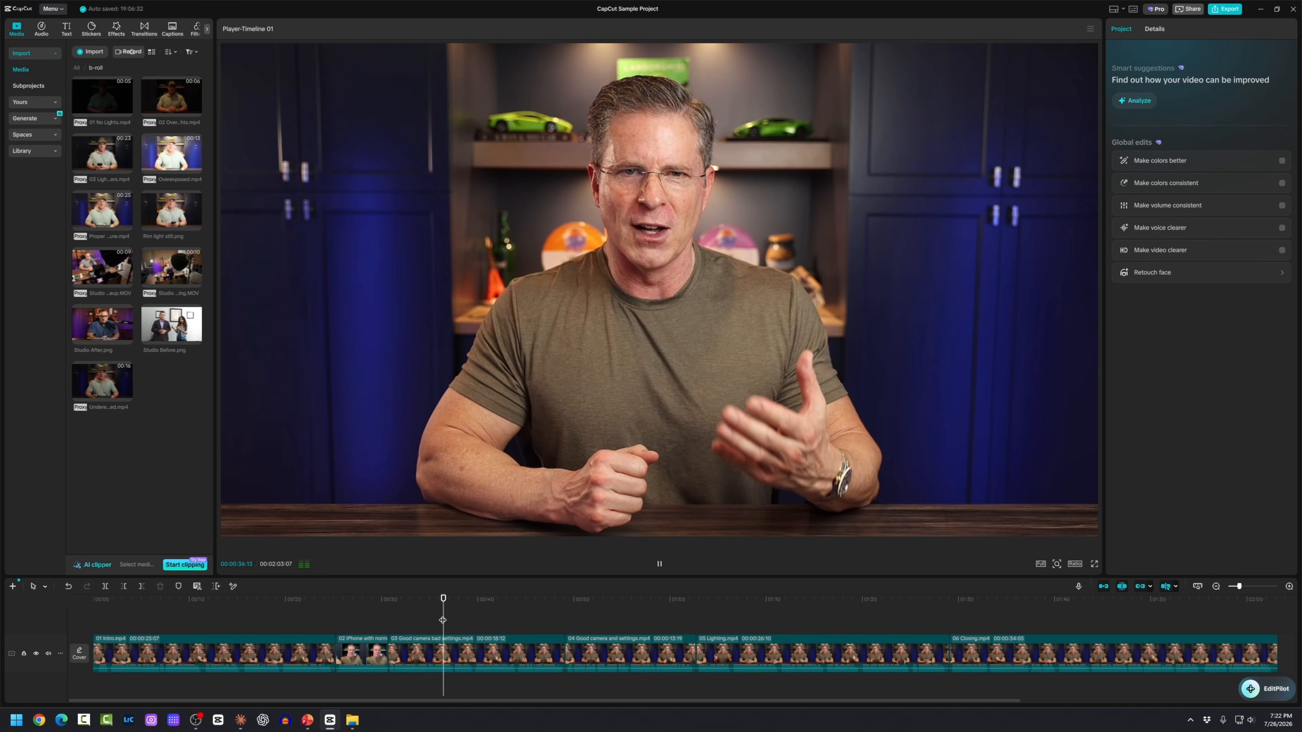
pyautogui.press('space')
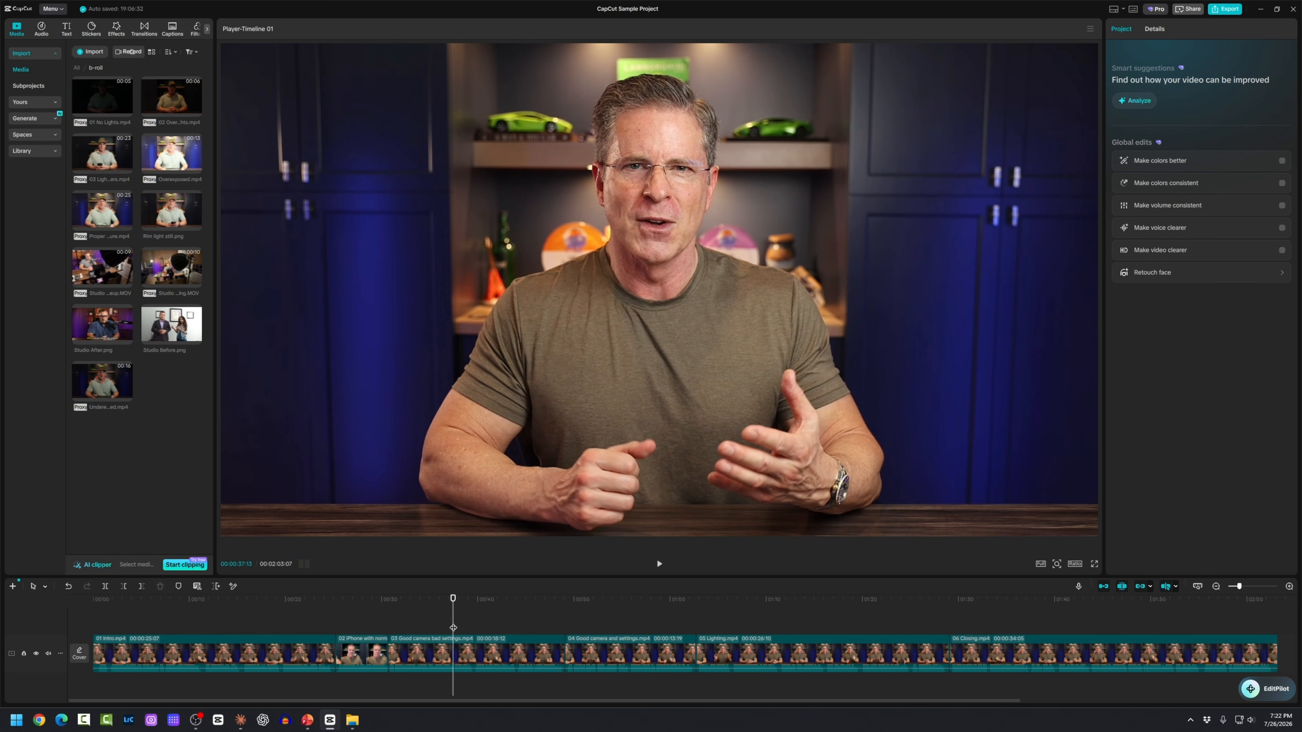
pyautogui.press('space')
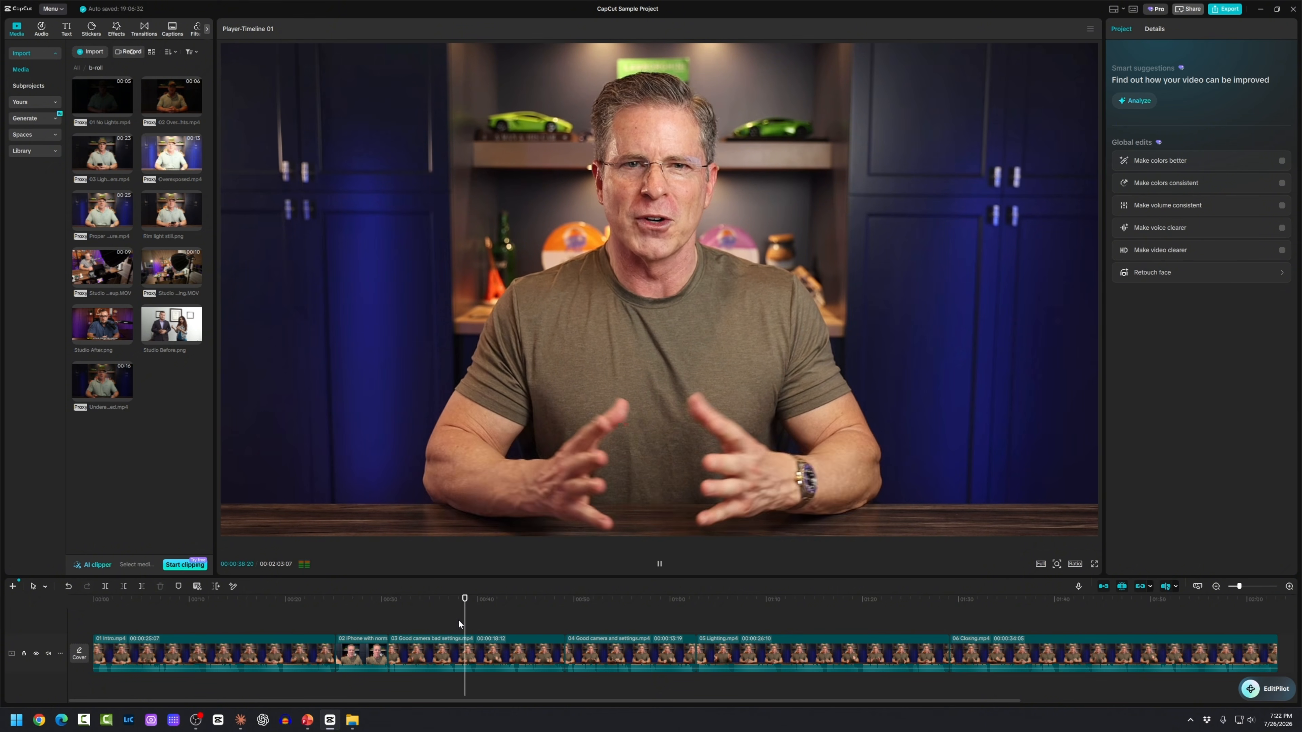
pyautogui.press('space')
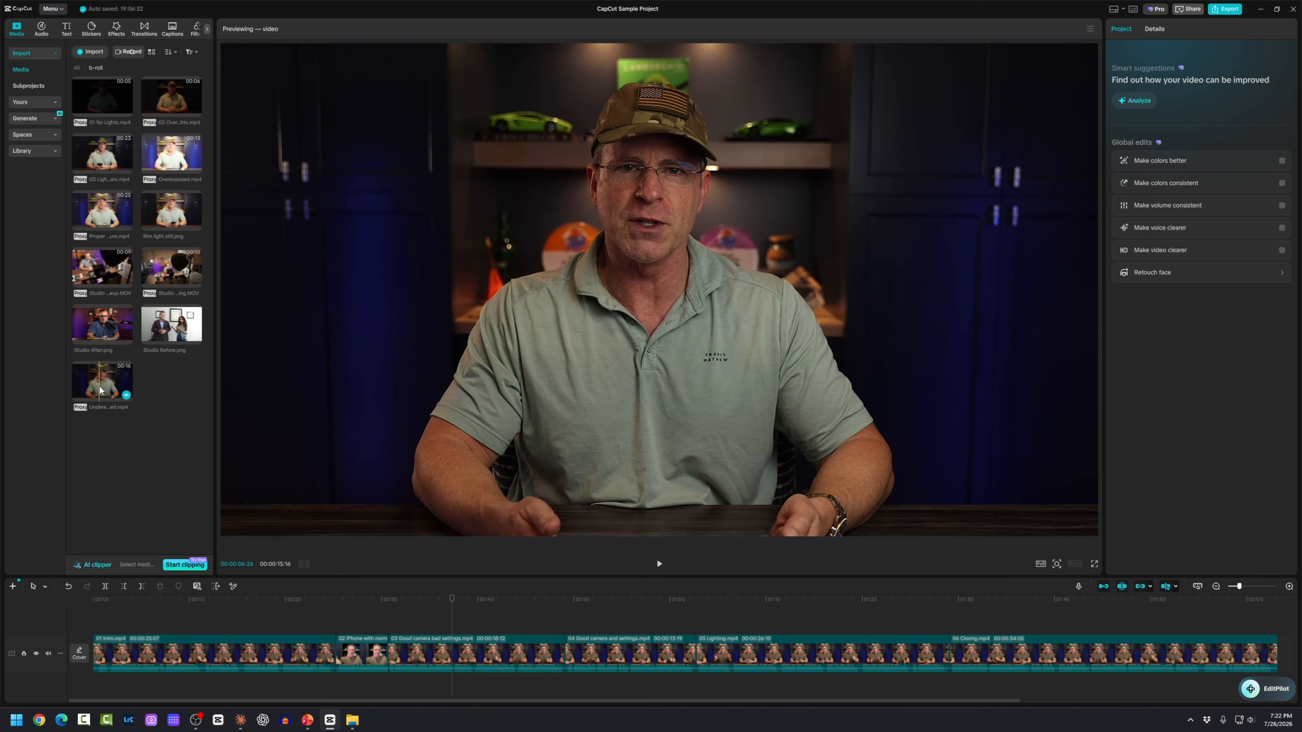
# Step: Place the Underexposed b-roll clip above the main track and preview it
pyautogui.moveTo(100, 387); pyautogui.dragTo(332, 621)
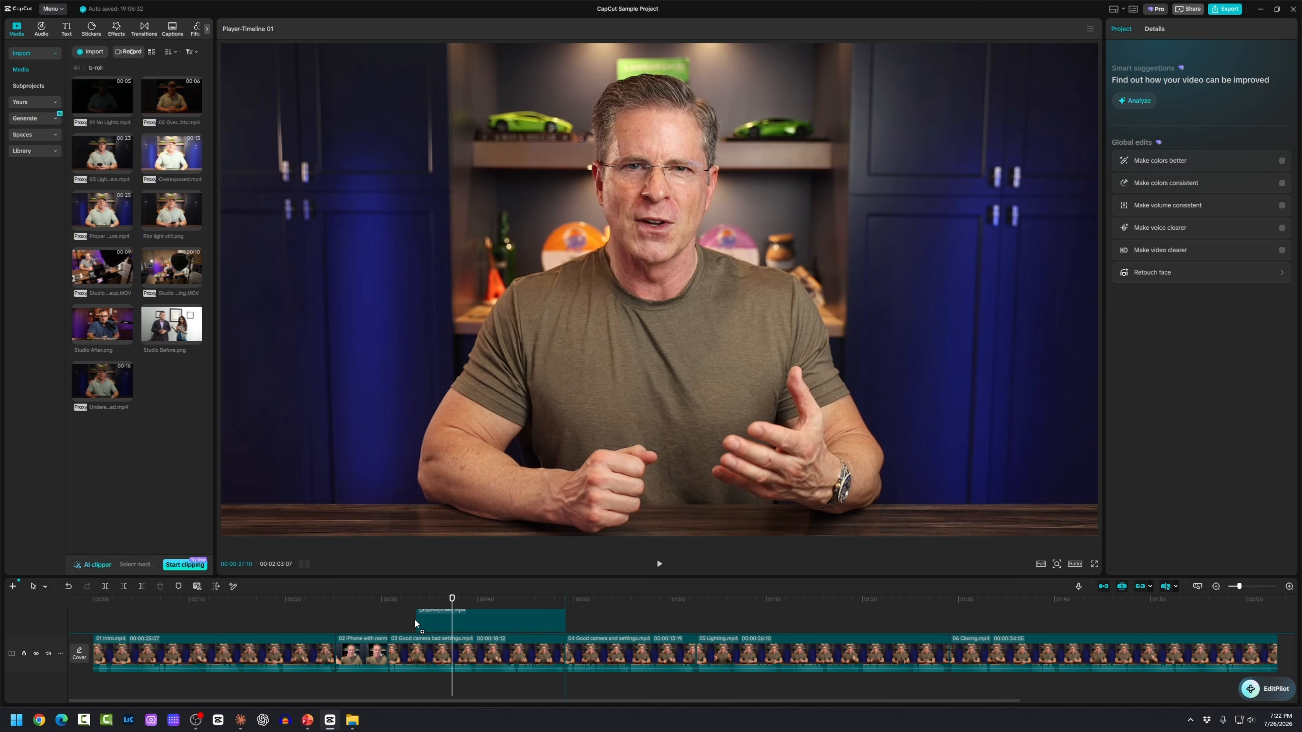
pyautogui.moveTo(415, 620); pyautogui.dragTo(422, 621)
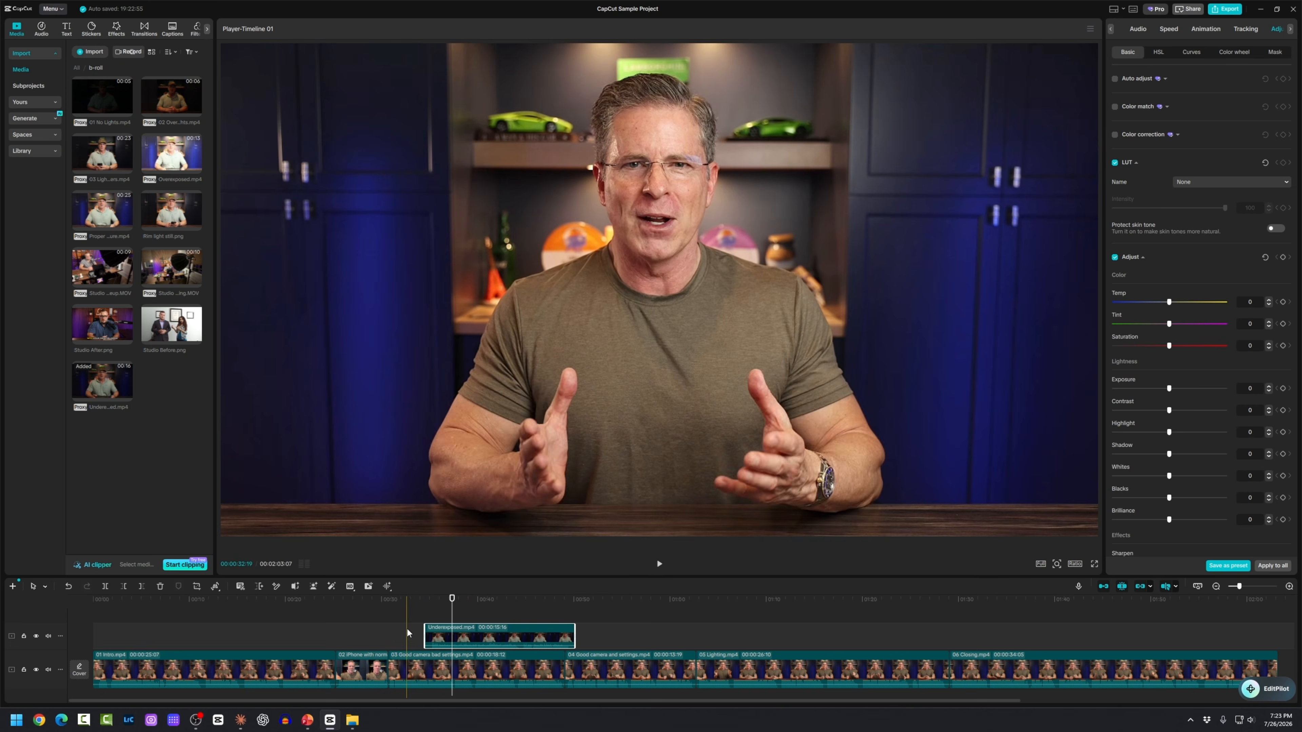
pyautogui.click(407, 628)
pyautogui.press('space')
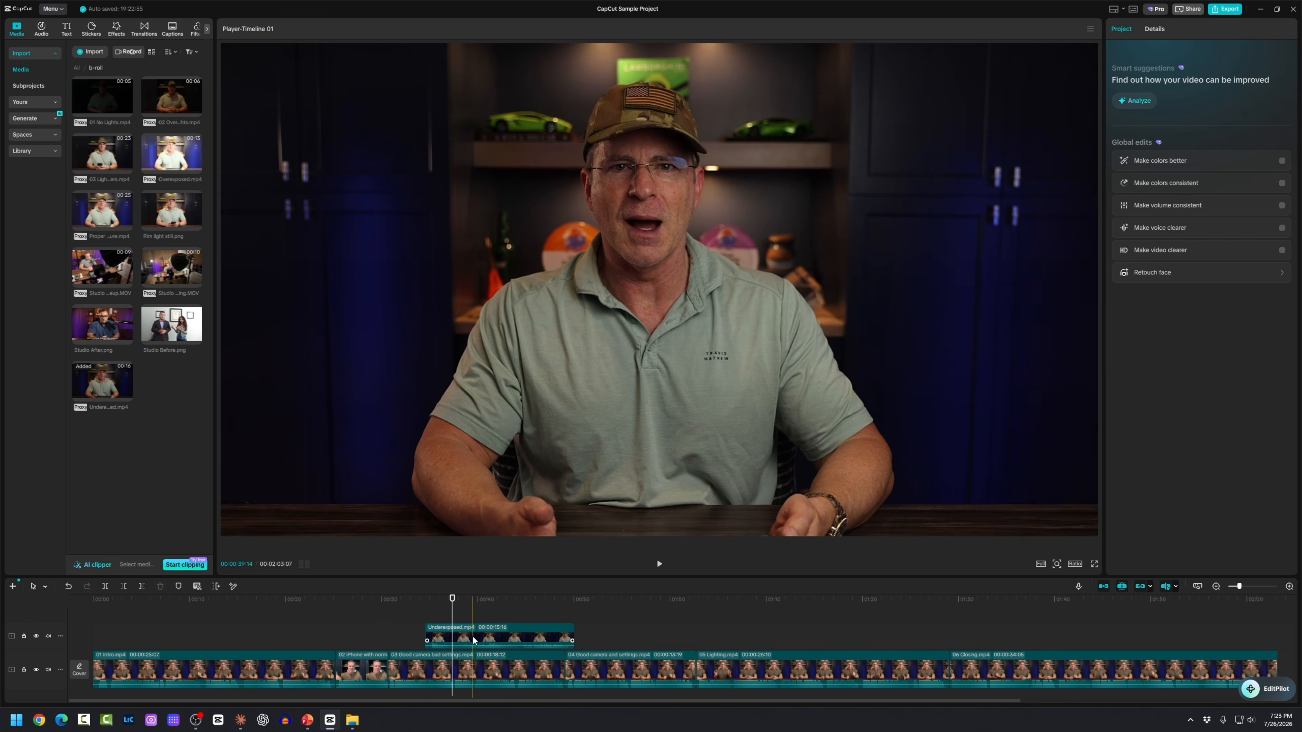
# Step: Mute the overlay track holding Underexposed and replay the section
pyautogui.click(485, 640)
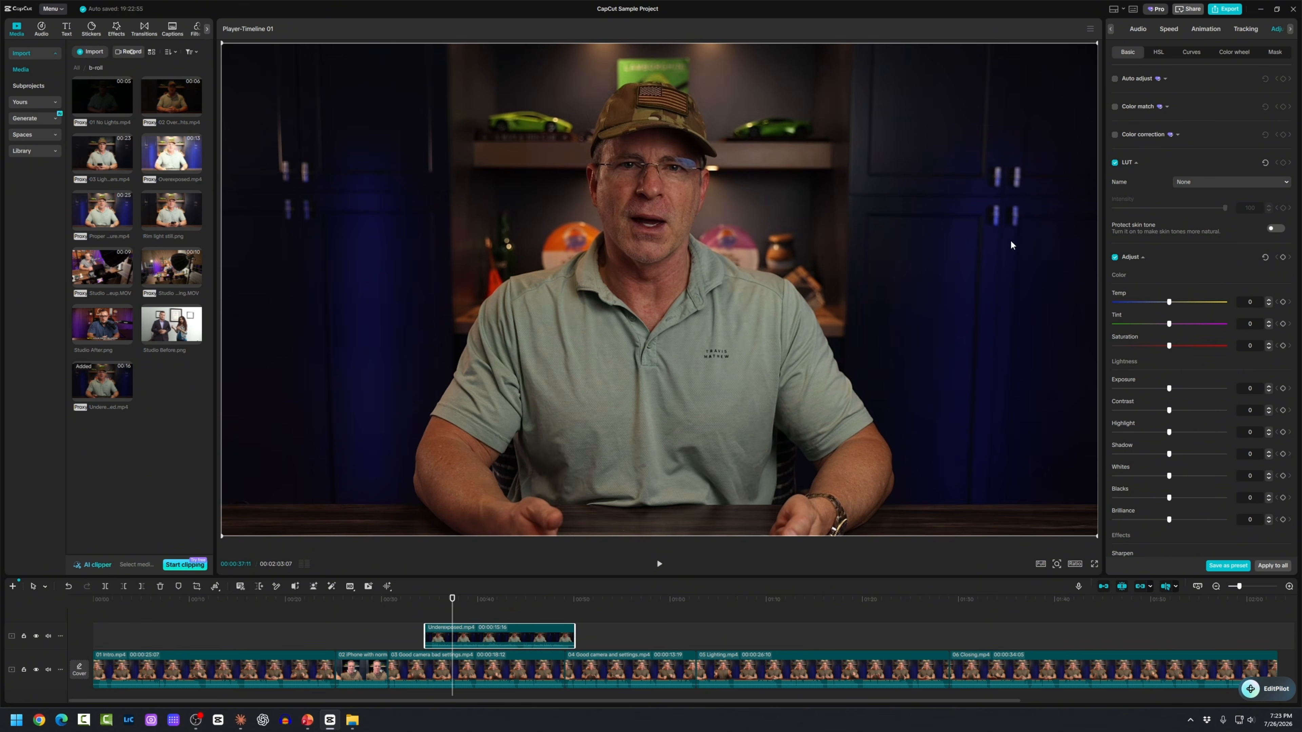
pyautogui.click(1134, 29)
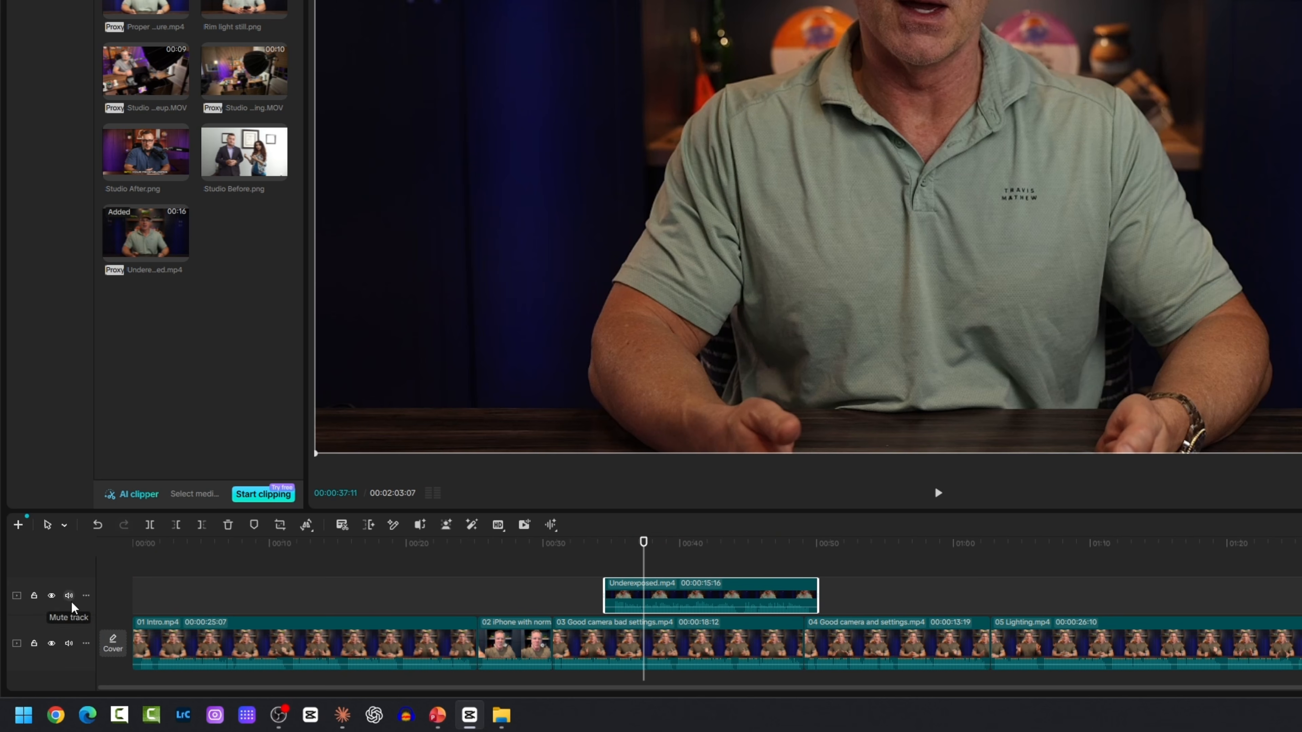
pyautogui.click(69, 596)
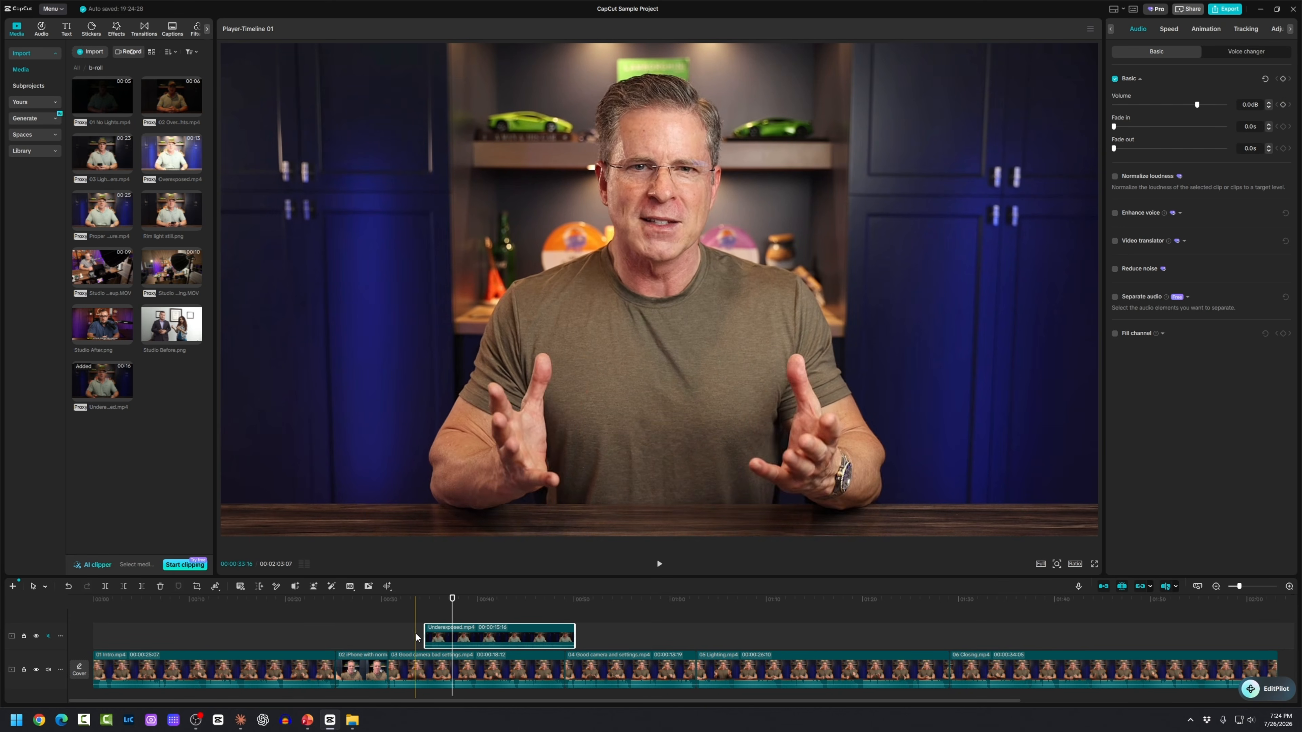
pyautogui.click(421, 634)
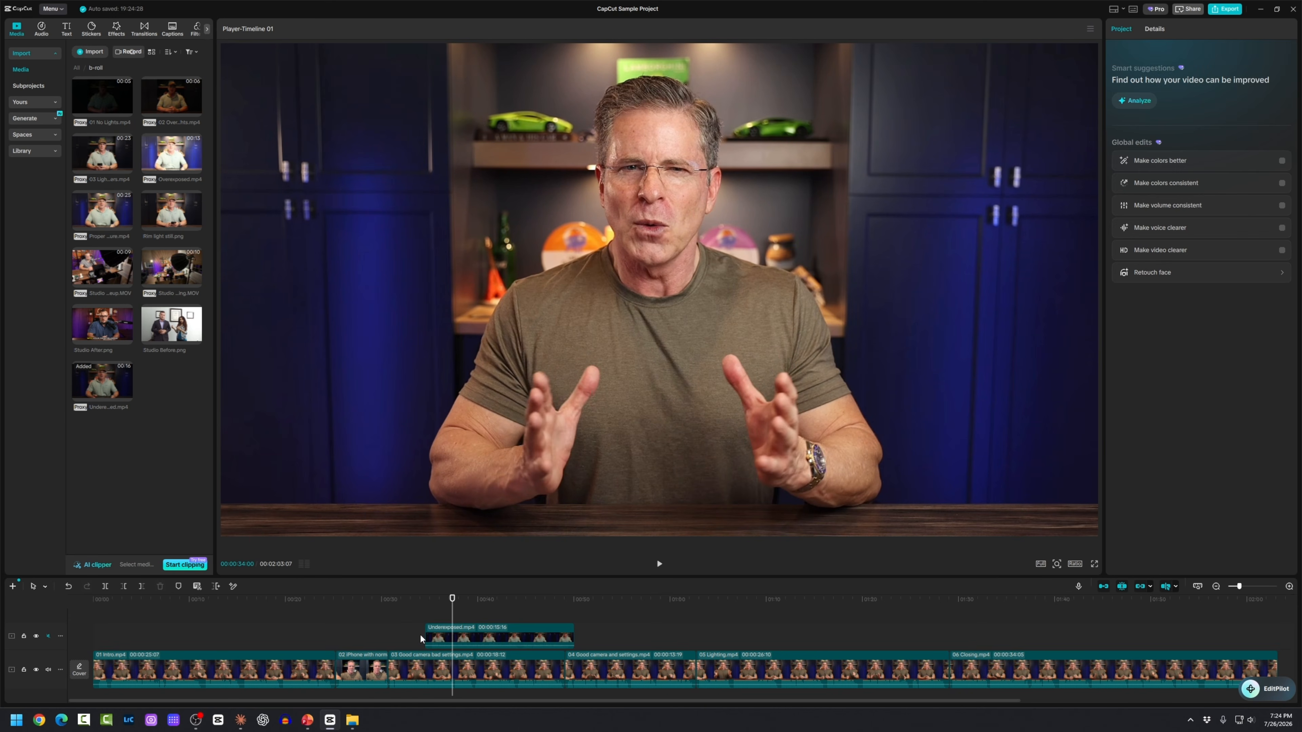
pyautogui.press('space')
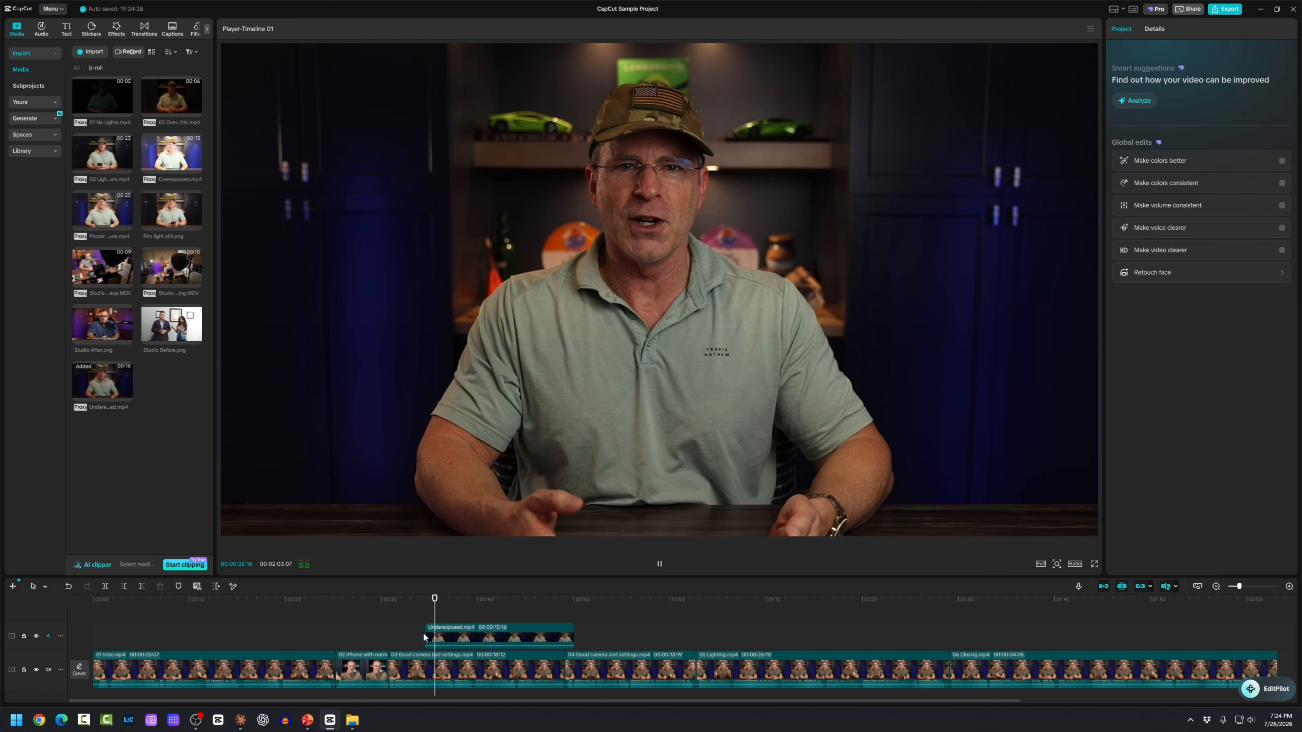
pyautogui.press('space')
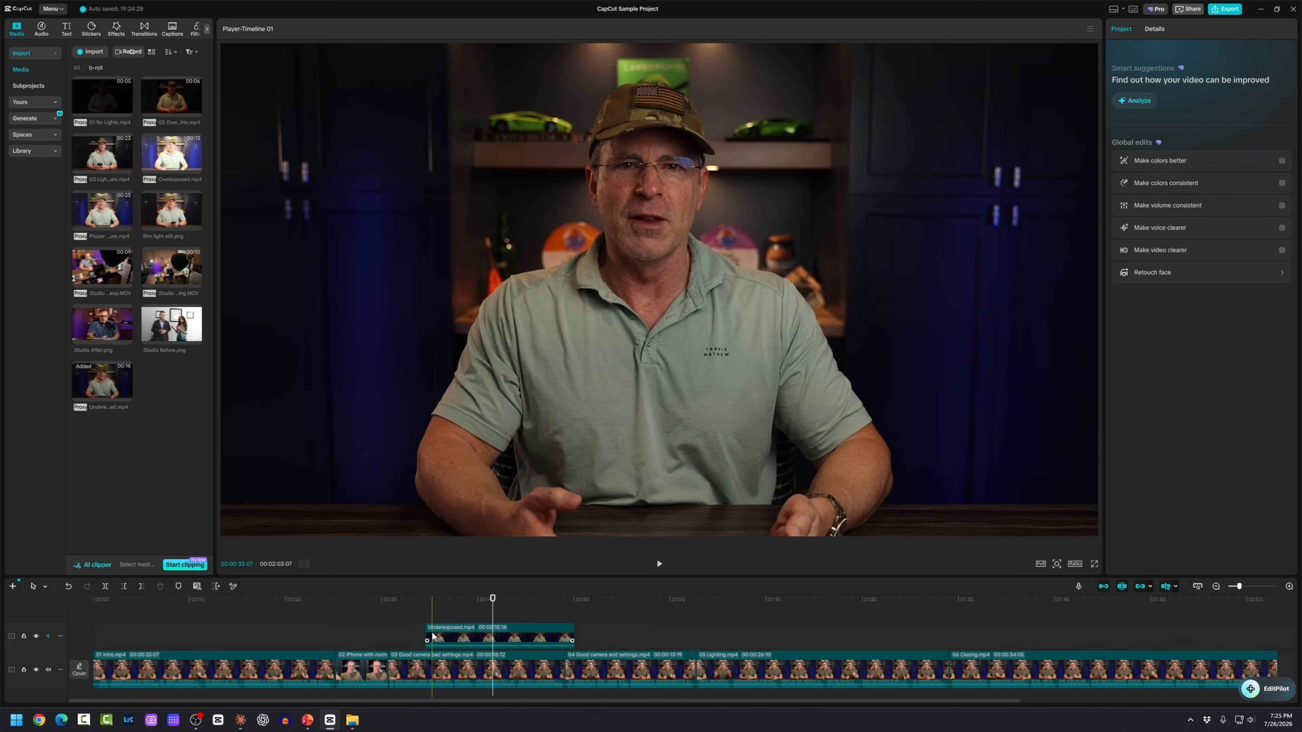
# Step: Move the Underexposed clip later to about 00:39 and preview it
pyautogui.moveTo(447, 635); pyautogui.dragTo(493, 634)
pyautogui.click(416, 631)
pyautogui.press('space')
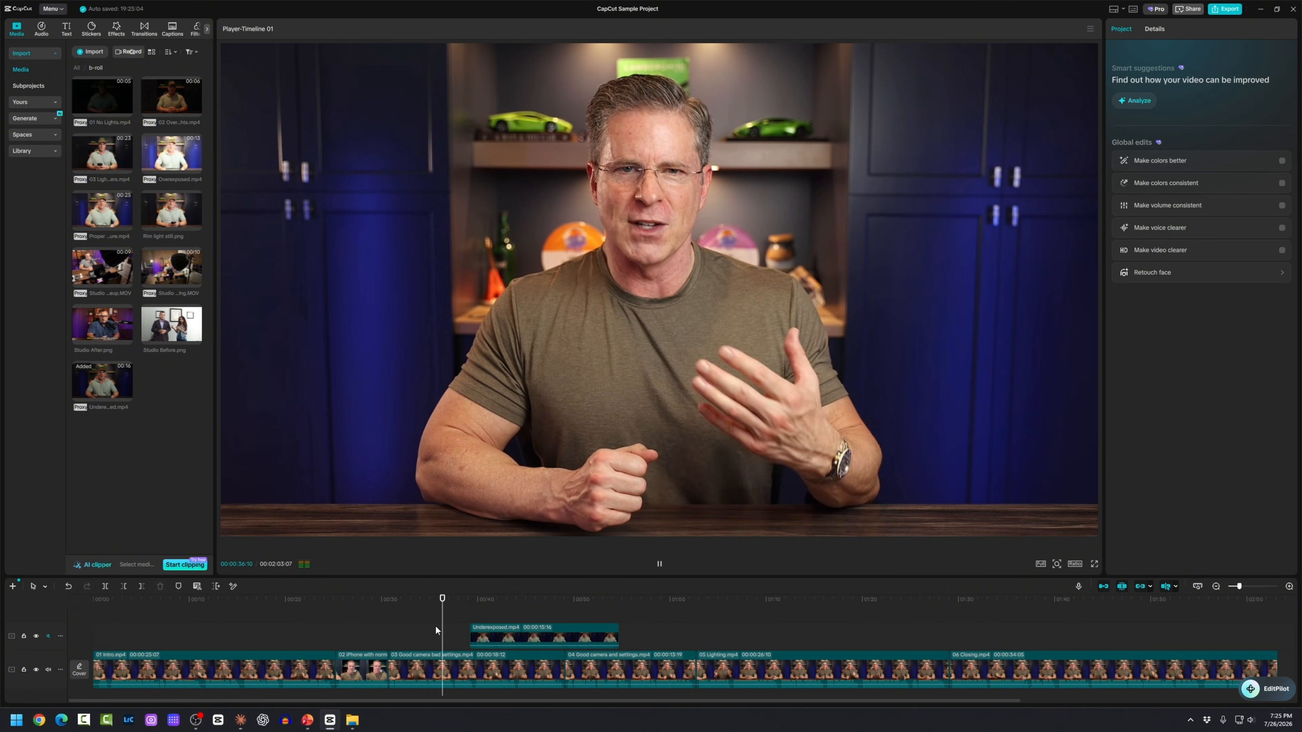
pyautogui.click(436, 630)
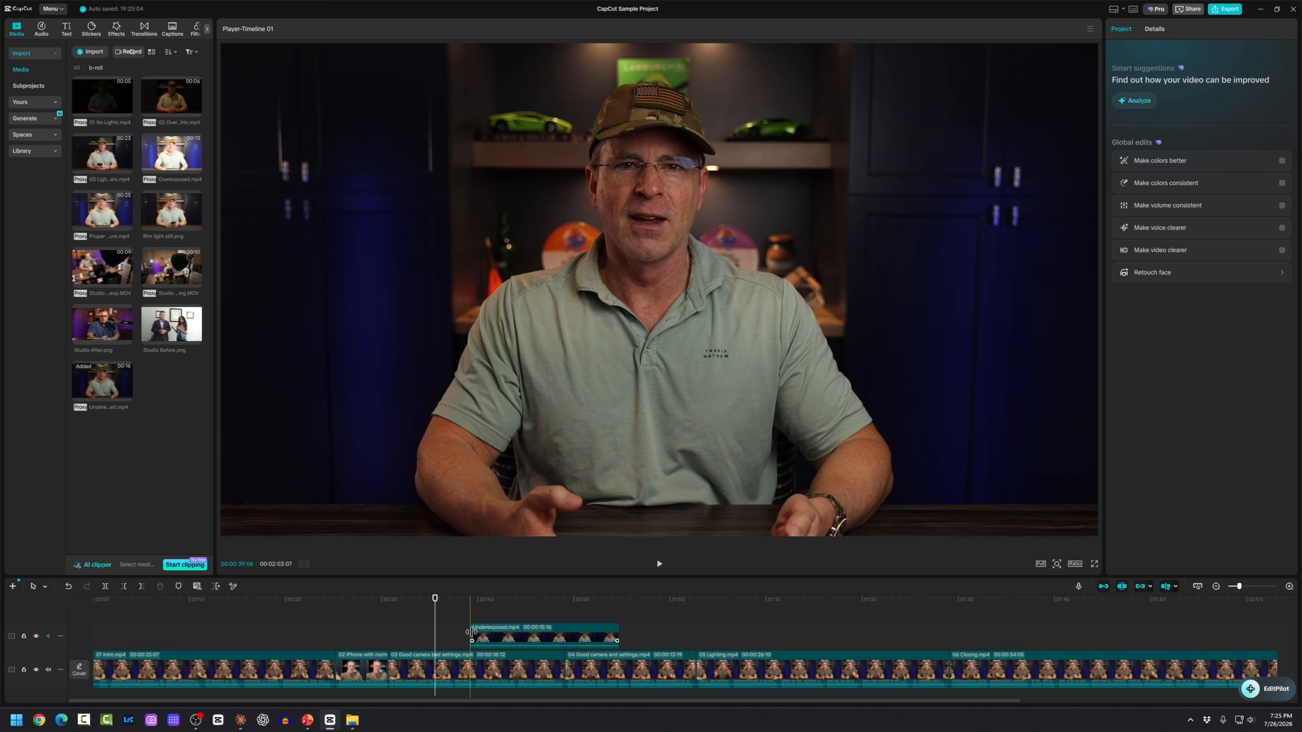
# Step: Trim the Underexposed clip's start later and play from 32 seconds
pyautogui.moveTo(470, 634)
pyautogui.mouseDown()
pyautogui.moveTo(492, 632)
pyautogui.moveTo(463, 637)
pyautogui.mouseUp()
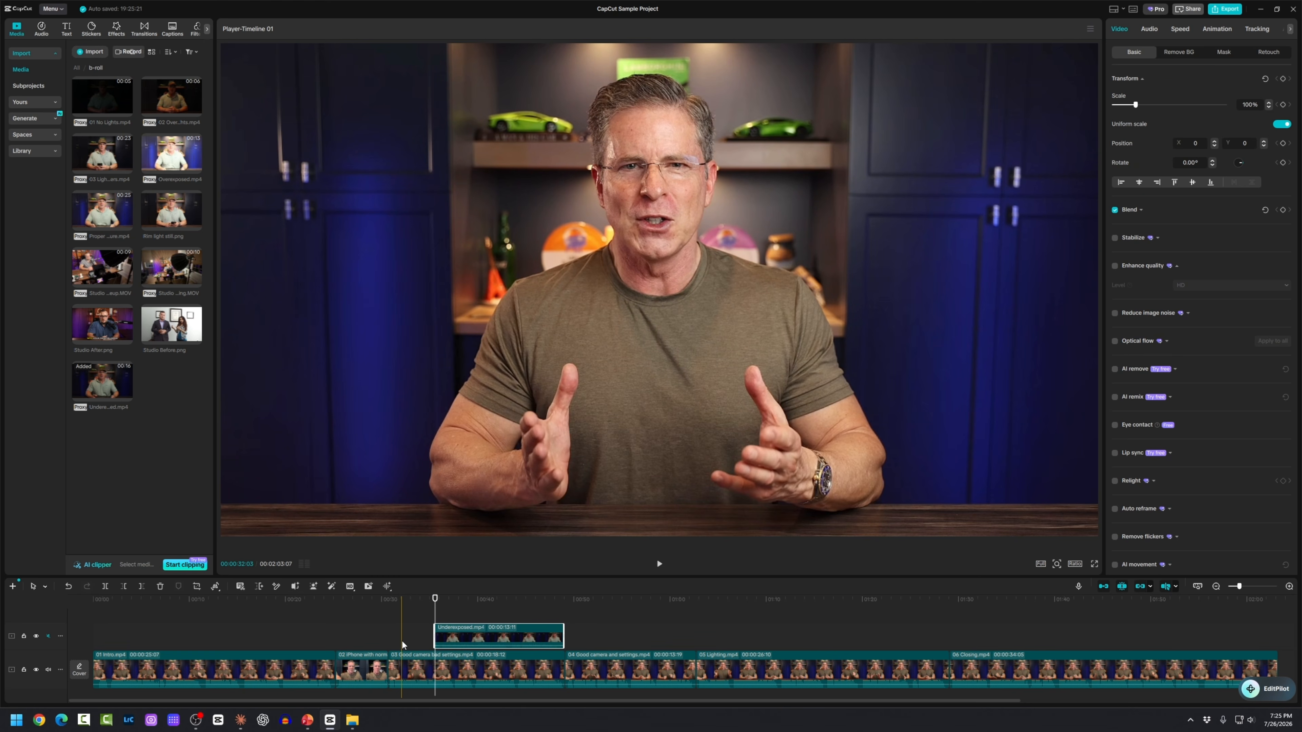
pyautogui.click(406, 634)
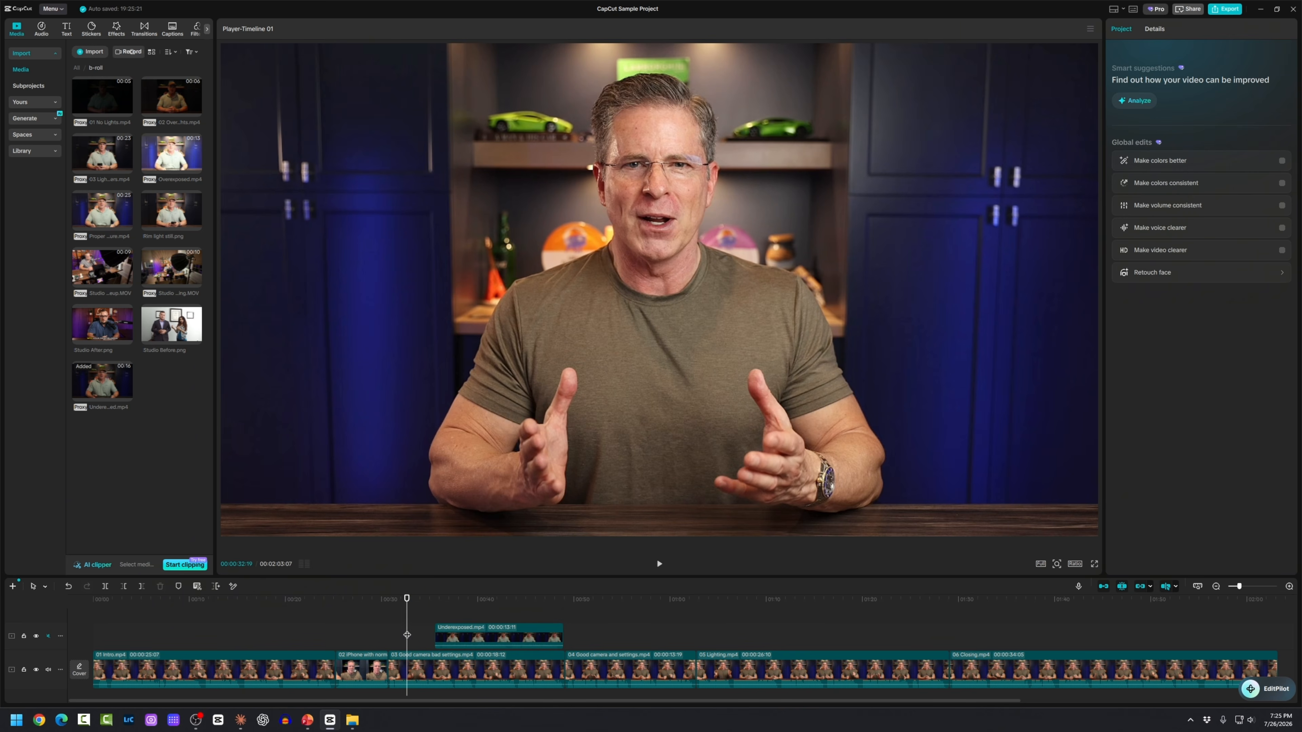
pyautogui.press('space')
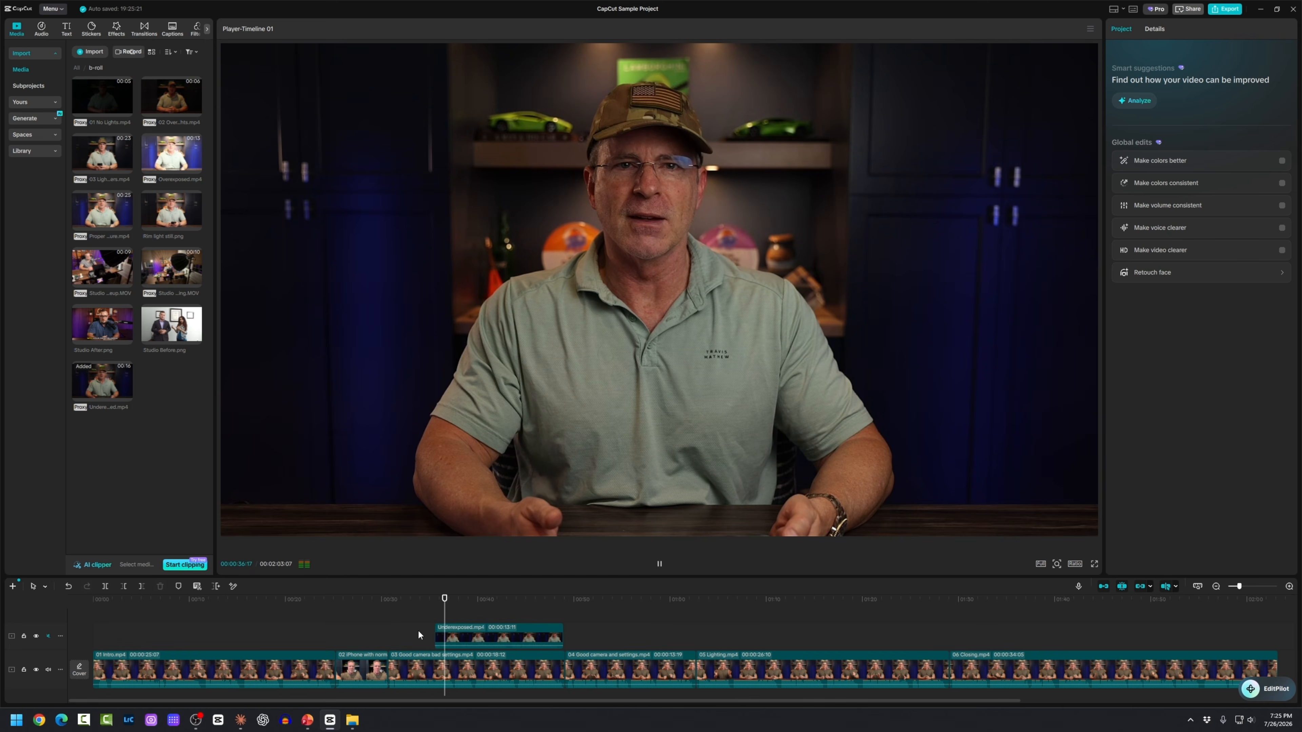
pyautogui.press('space')
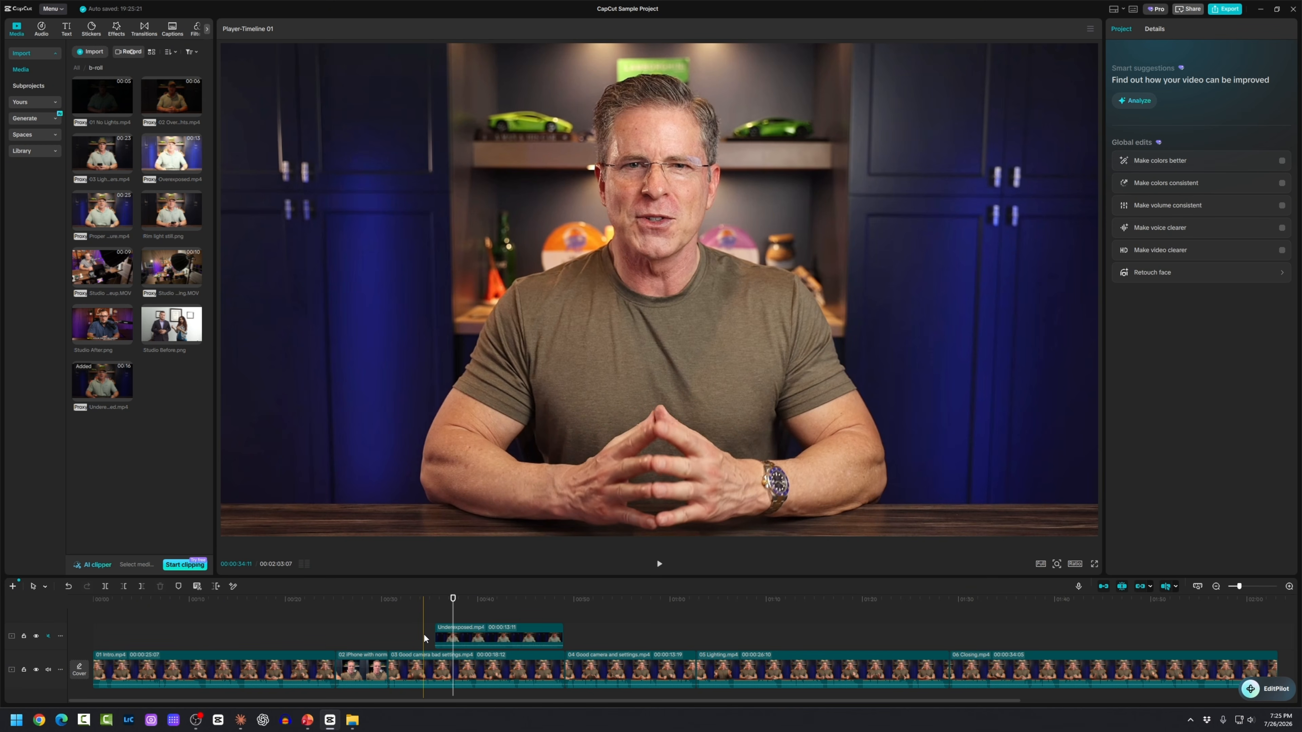
# Step: Replay the overlay from just before it and reselect the Underexposed clip
pyautogui.scroll(4, 424, 635)
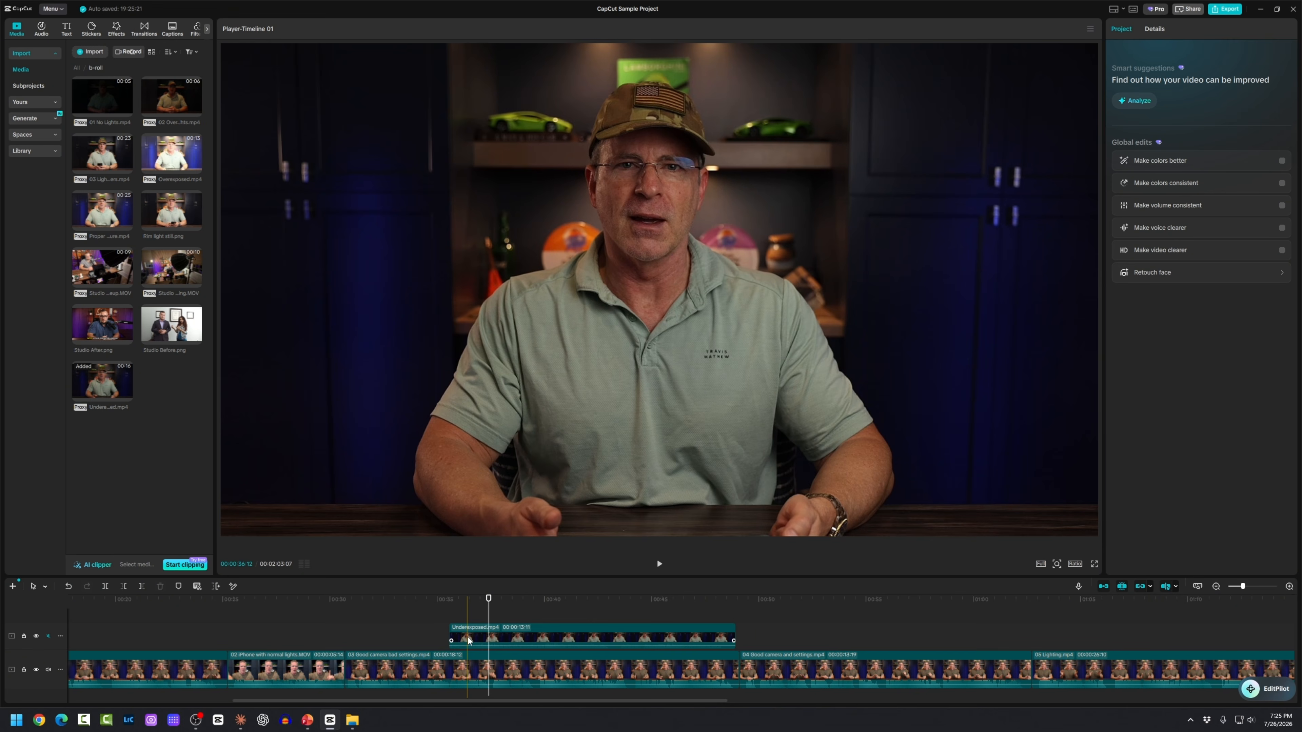
pyautogui.click(432, 636)
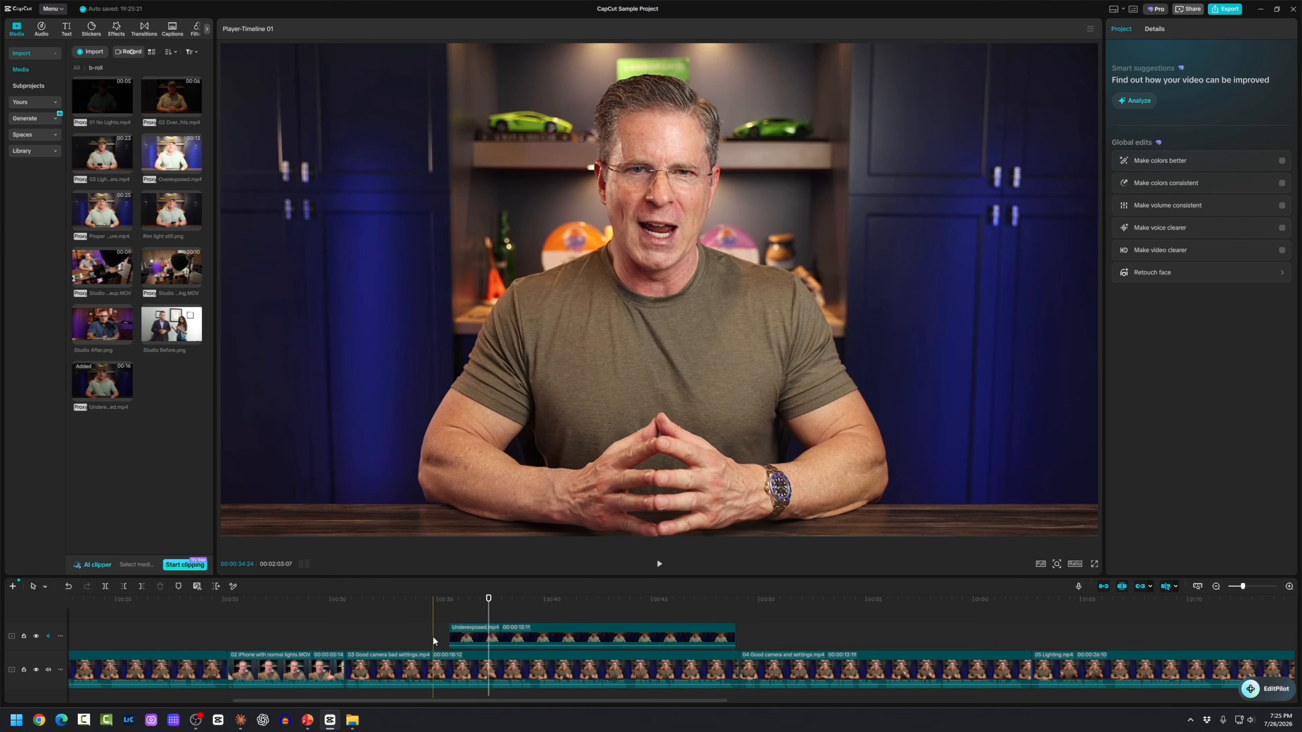
pyautogui.press('space')
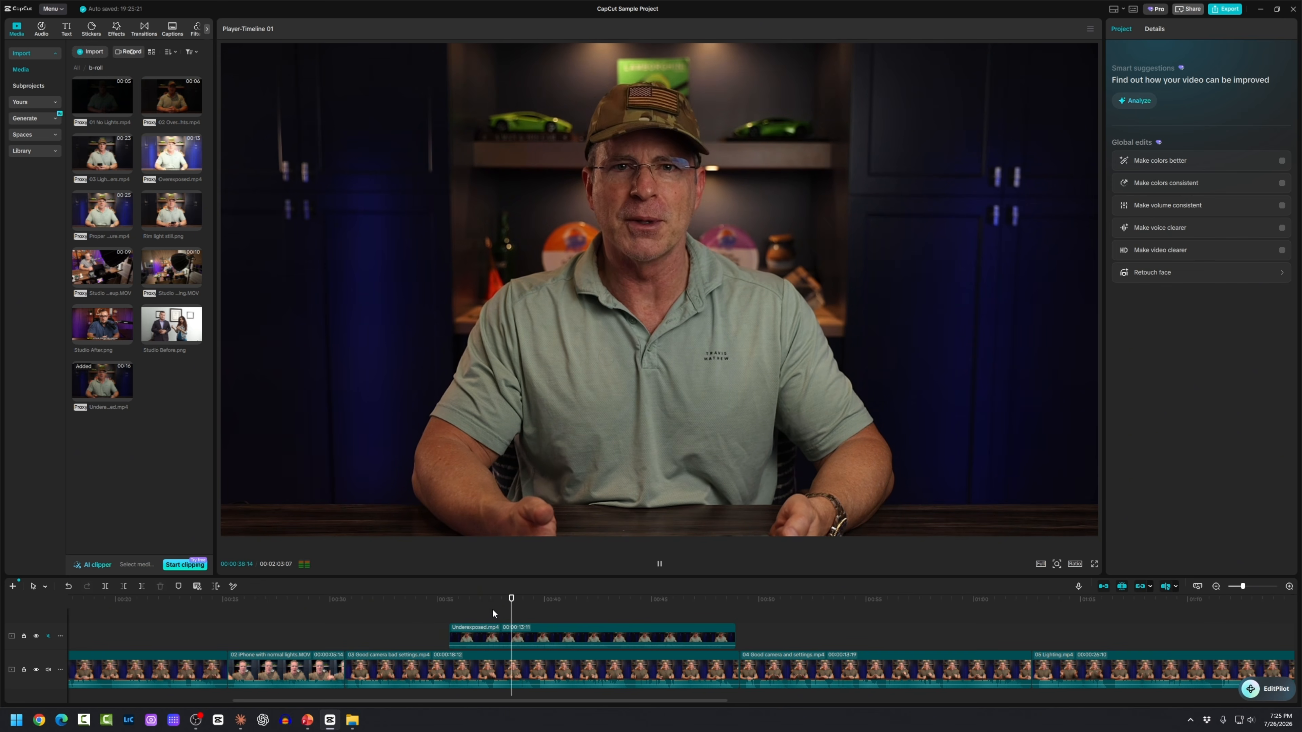
pyautogui.click(491, 607)
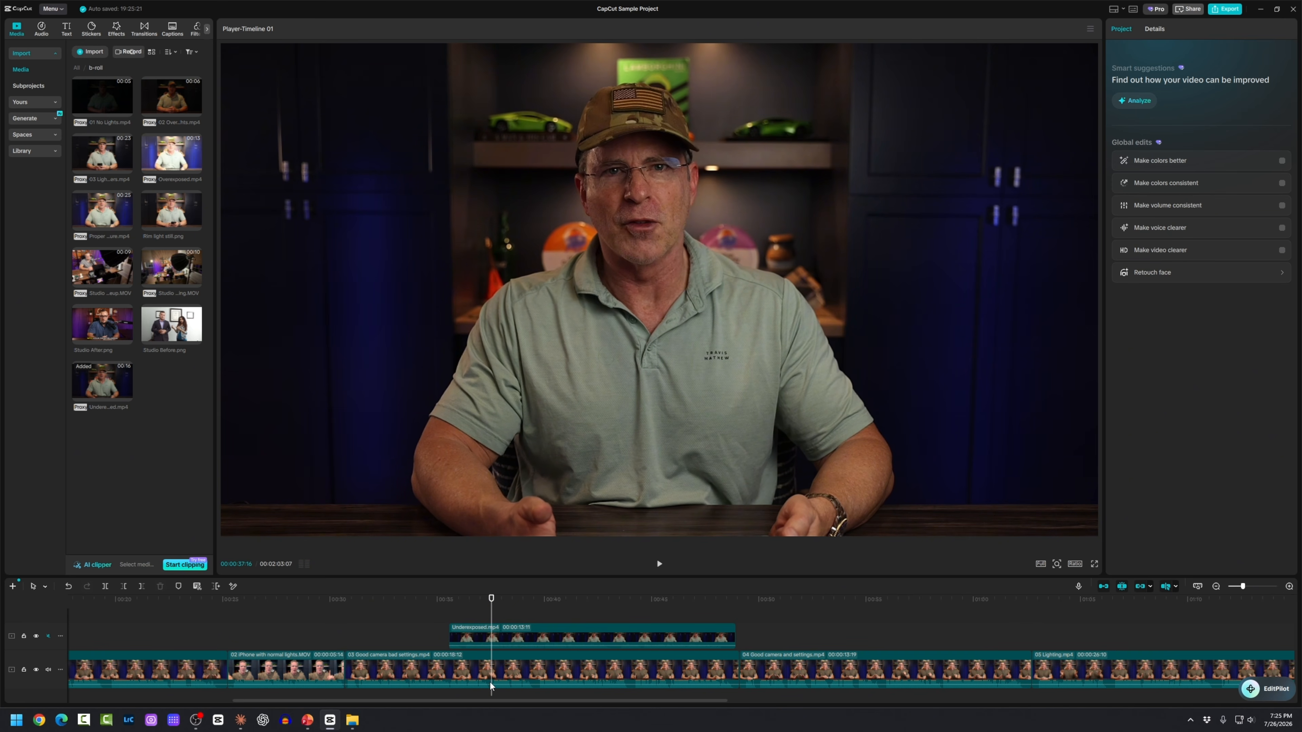
pyautogui.click(514, 639)
pyautogui.press('Down')
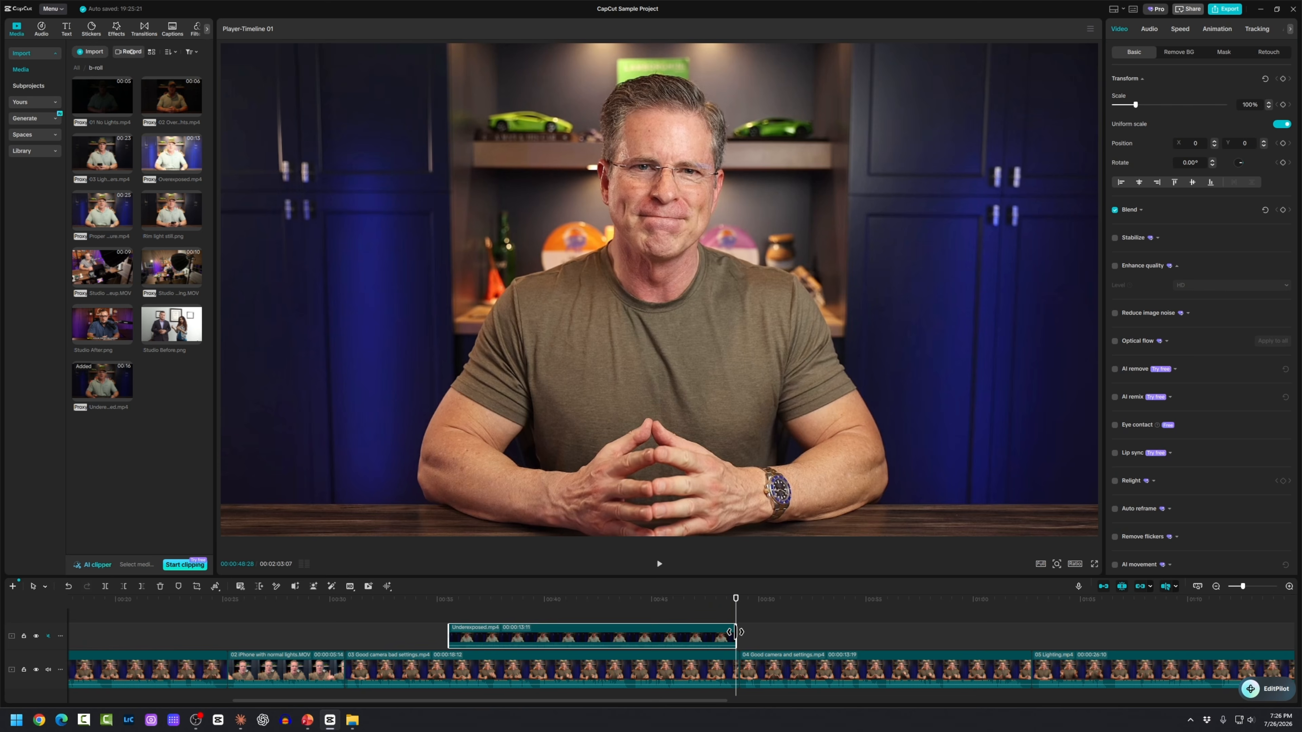
# Step: Trim the Underexposed overlay to about four seconds, then drop Overexposed.mp4 right after it
pyautogui.moveTo(735, 631); pyautogui.dragTo(536, 637)
pyautogui.click(487, 605)
pyautogui.press('space')
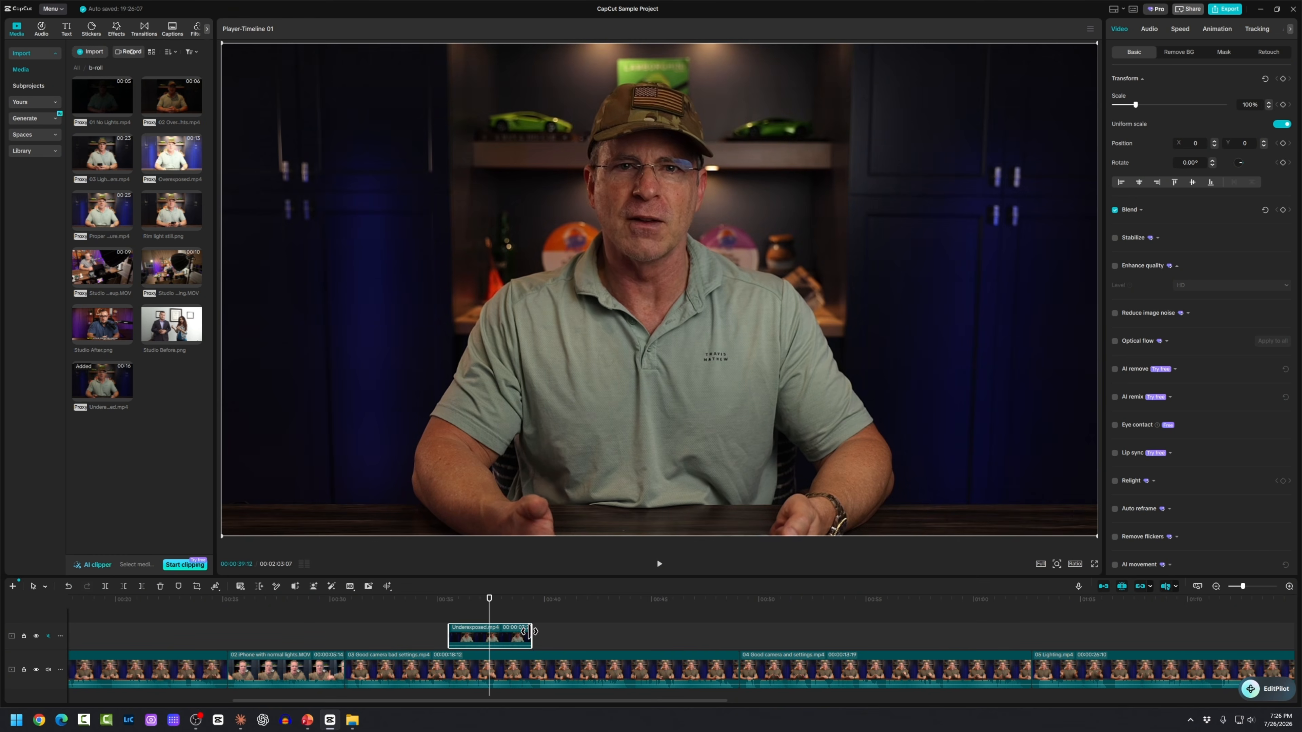
pyautogui.moveTo(539, 636); pyautogui.dragTo(503, 632)
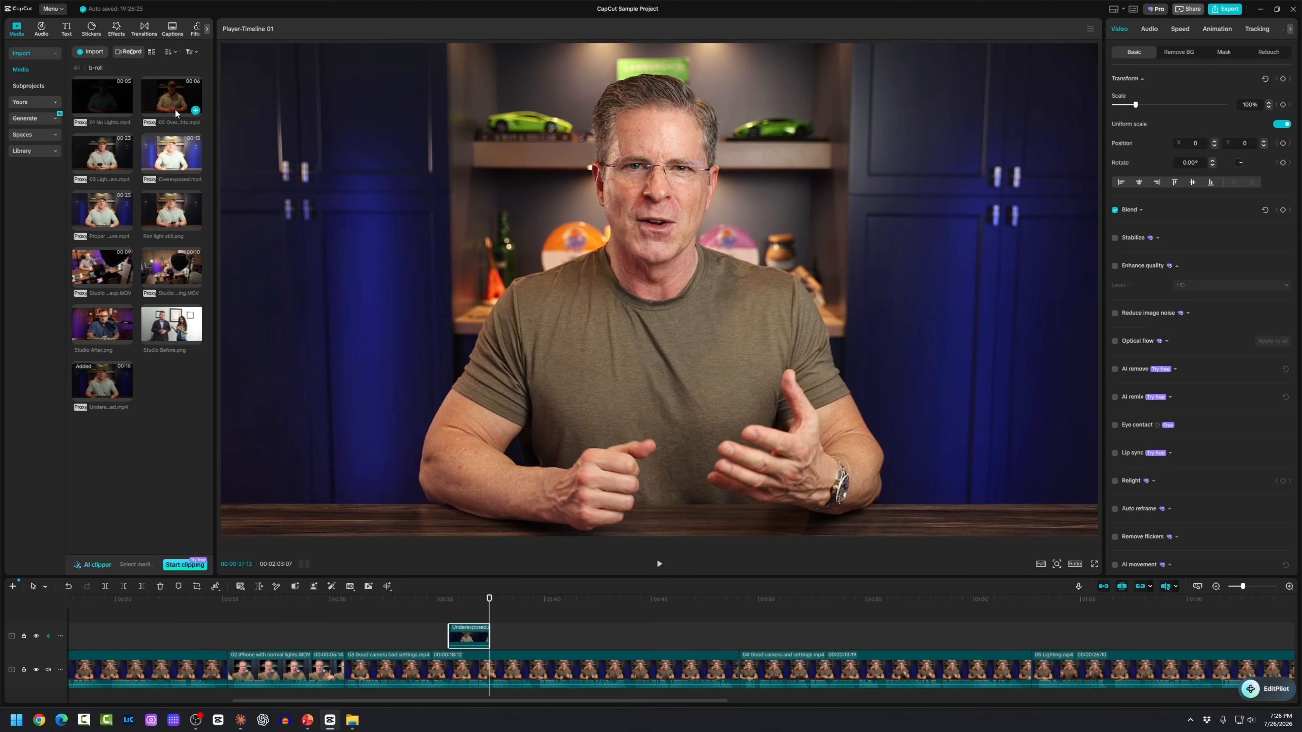
pyautogui.moveTo(175, 113); pyautogui.dragTo(516, 638)
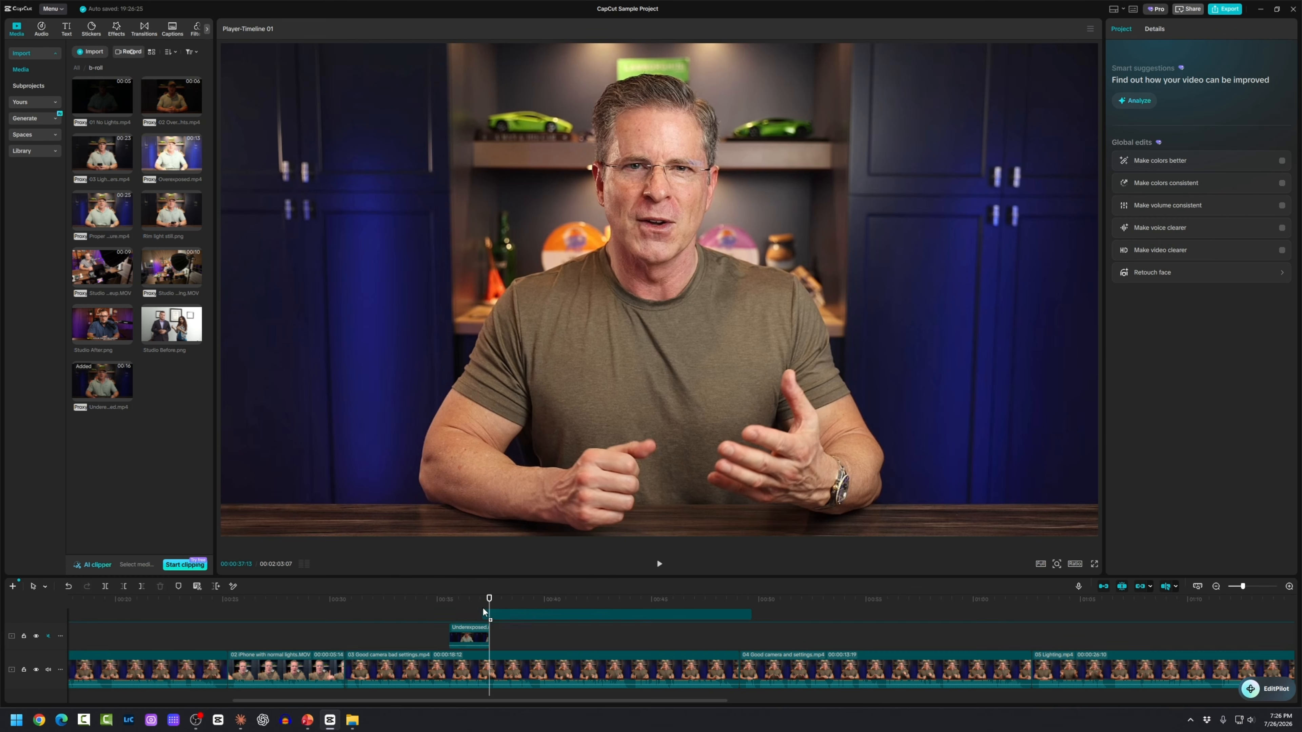
# Step: Trim the Overexposed overlay to end at a stop point found by playing from about 36 seconds
pyautogui.click(472, 602)
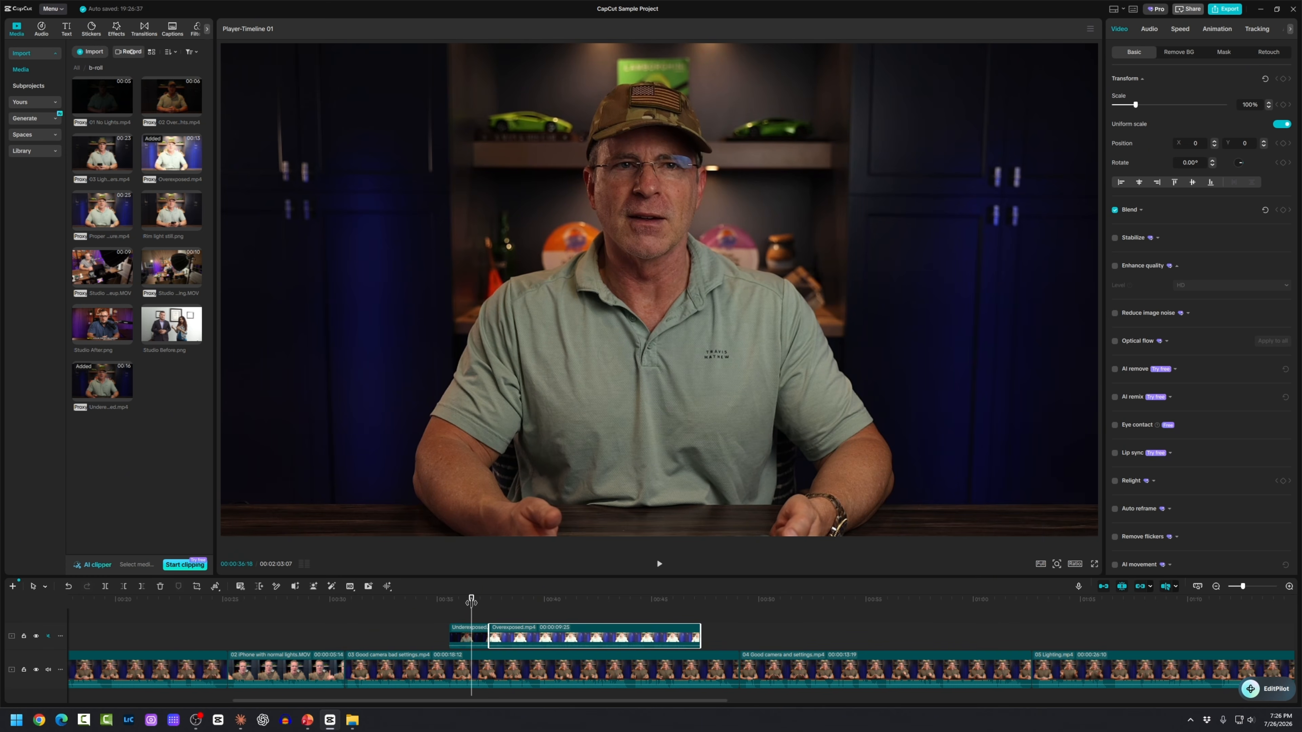
pyautogui.press('space')
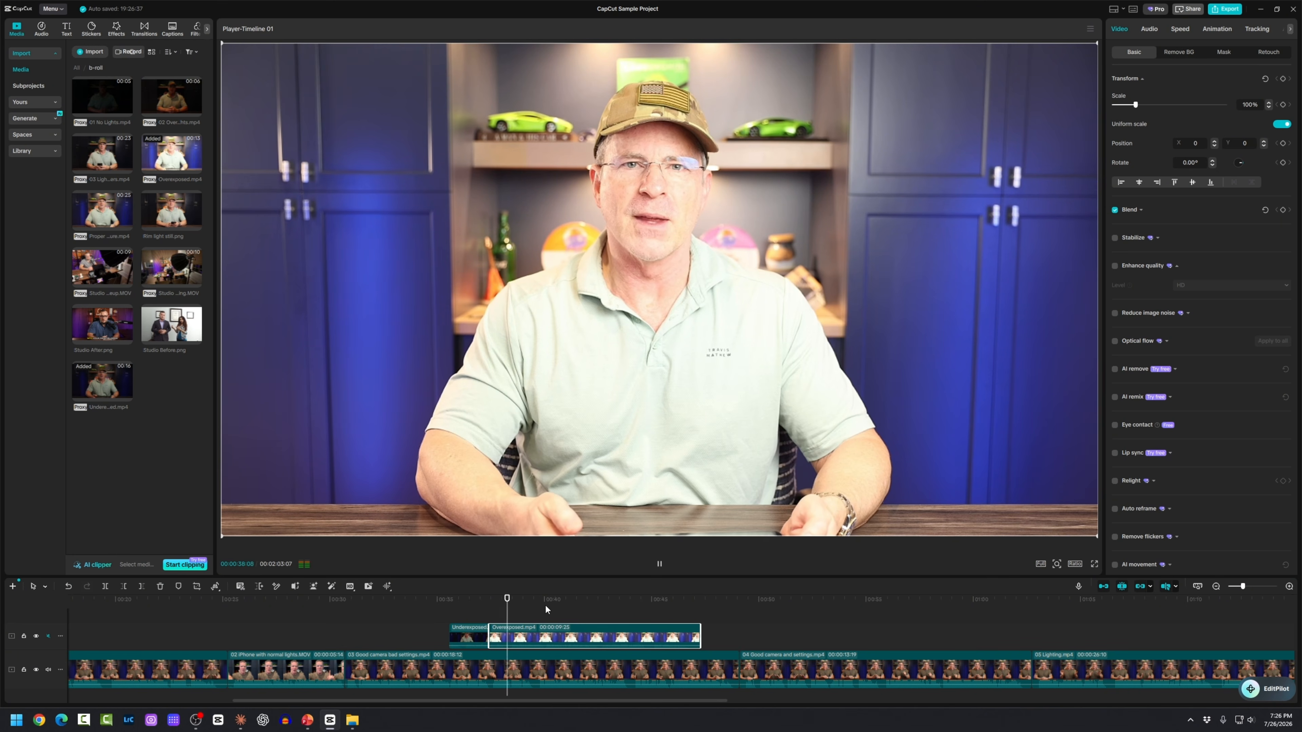
pyautogui.press('space')
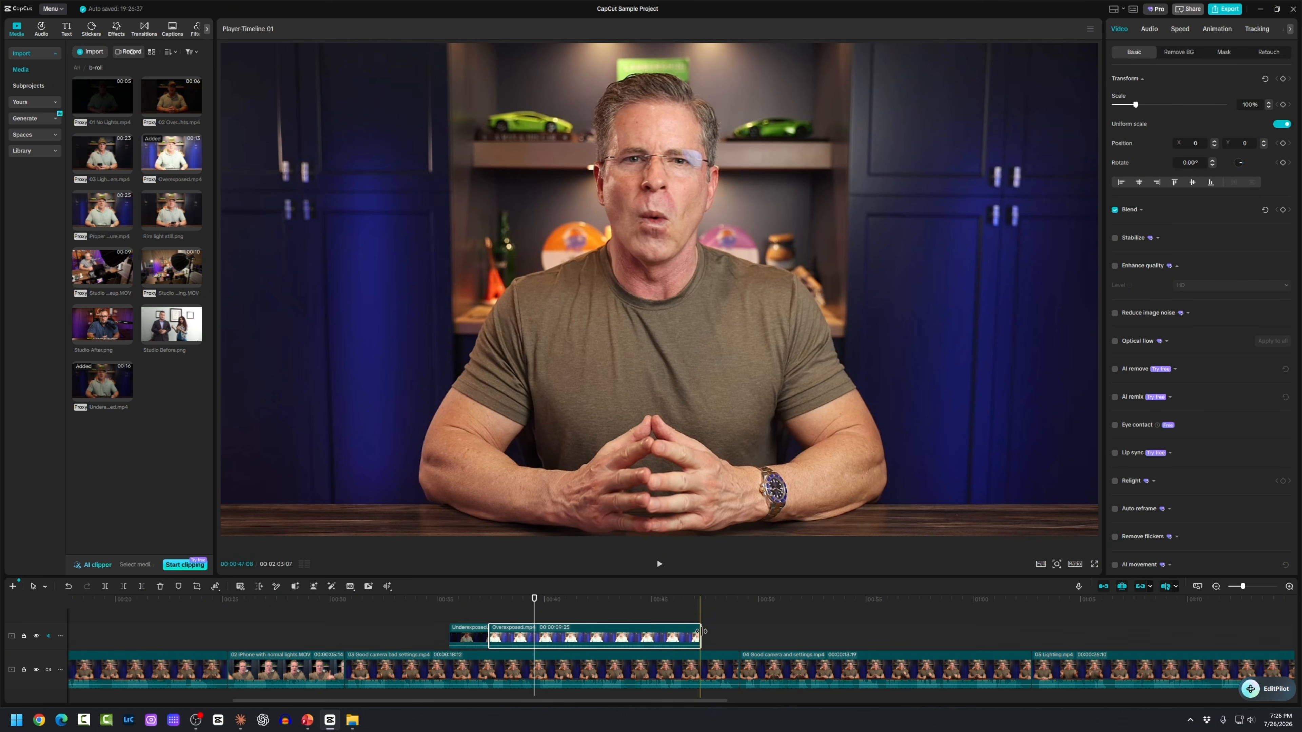
pyautogui.moveTo(700, 631); pyautogui.dragTo(533, 635)
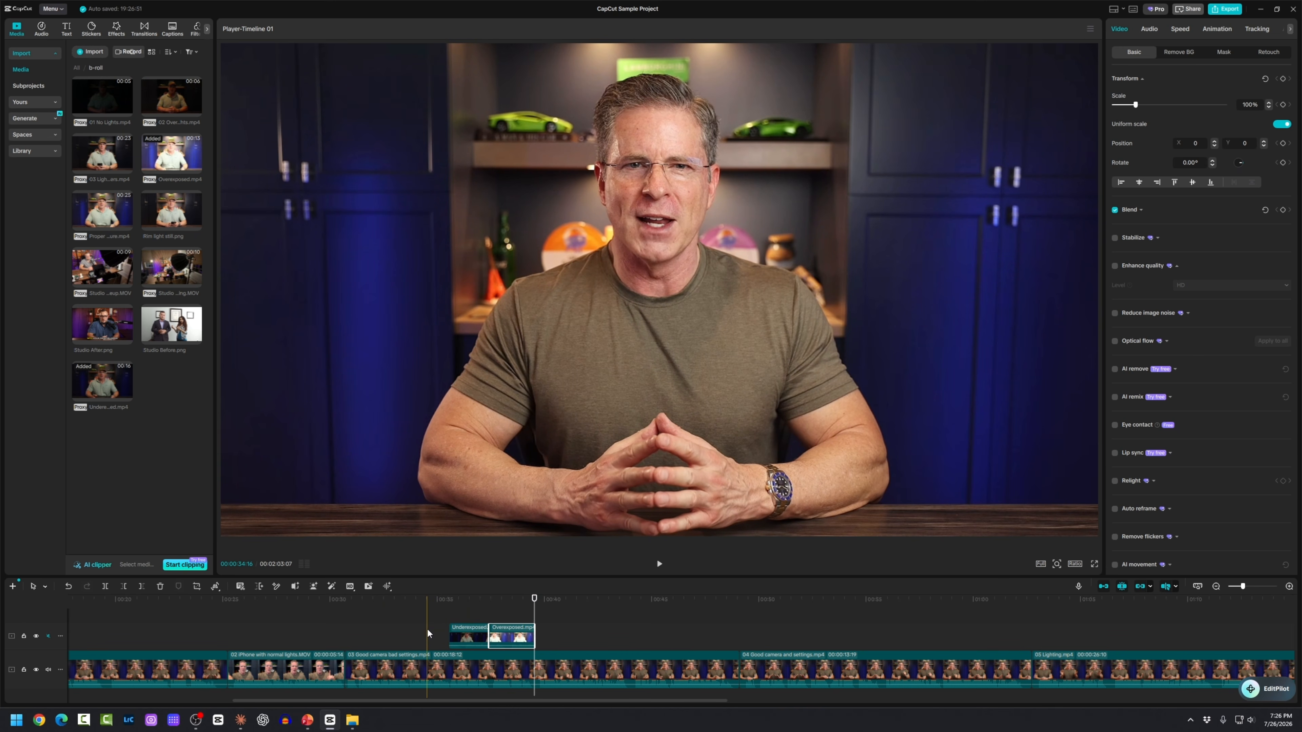
# Step: Replay the trimmed overlays from about 33 seconds
pyautogui.click(410, 636)
pyautogui.press('space')
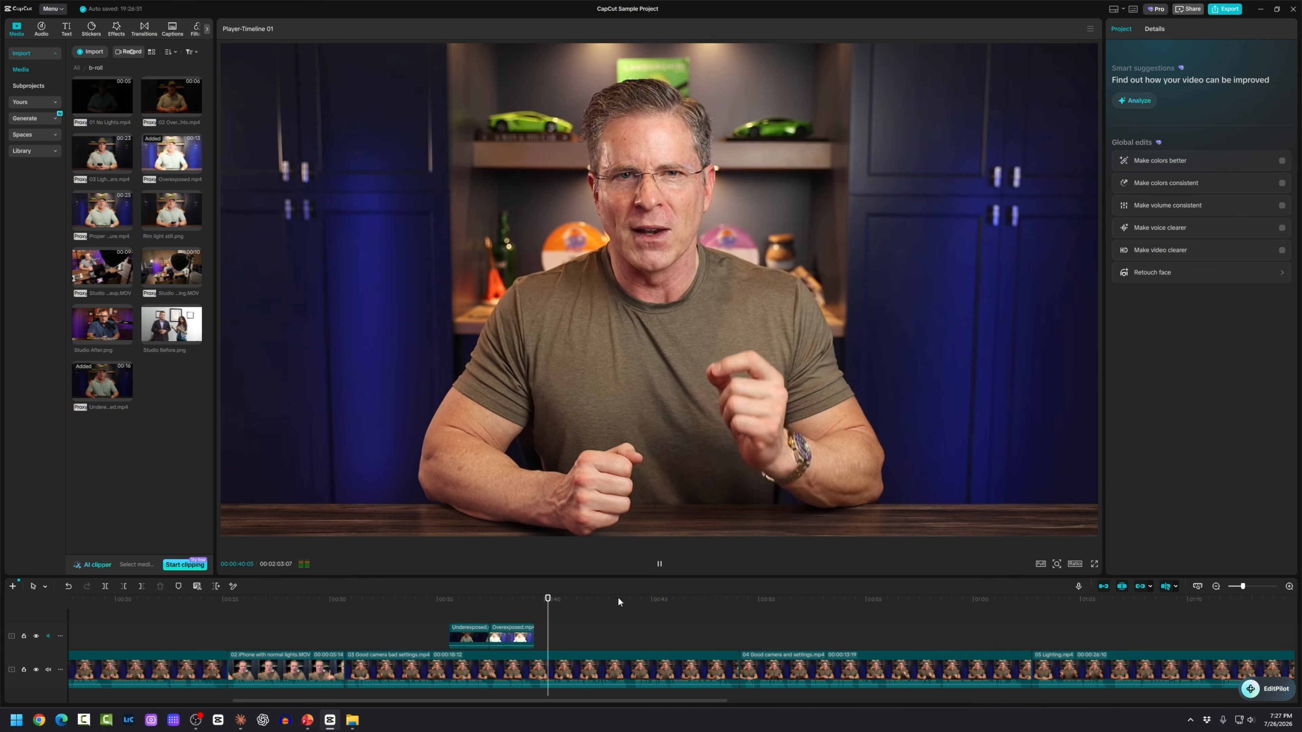
pyautogui.press('space')
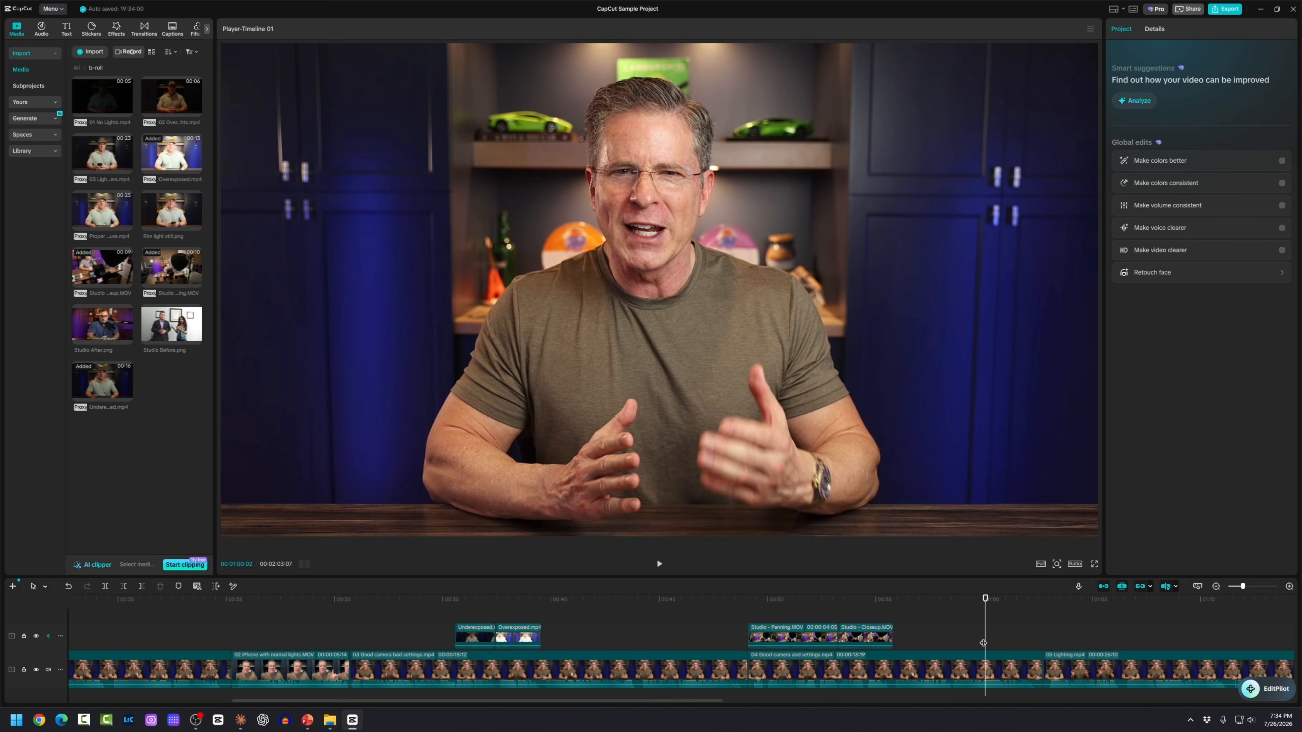
pyautogui.press('space')
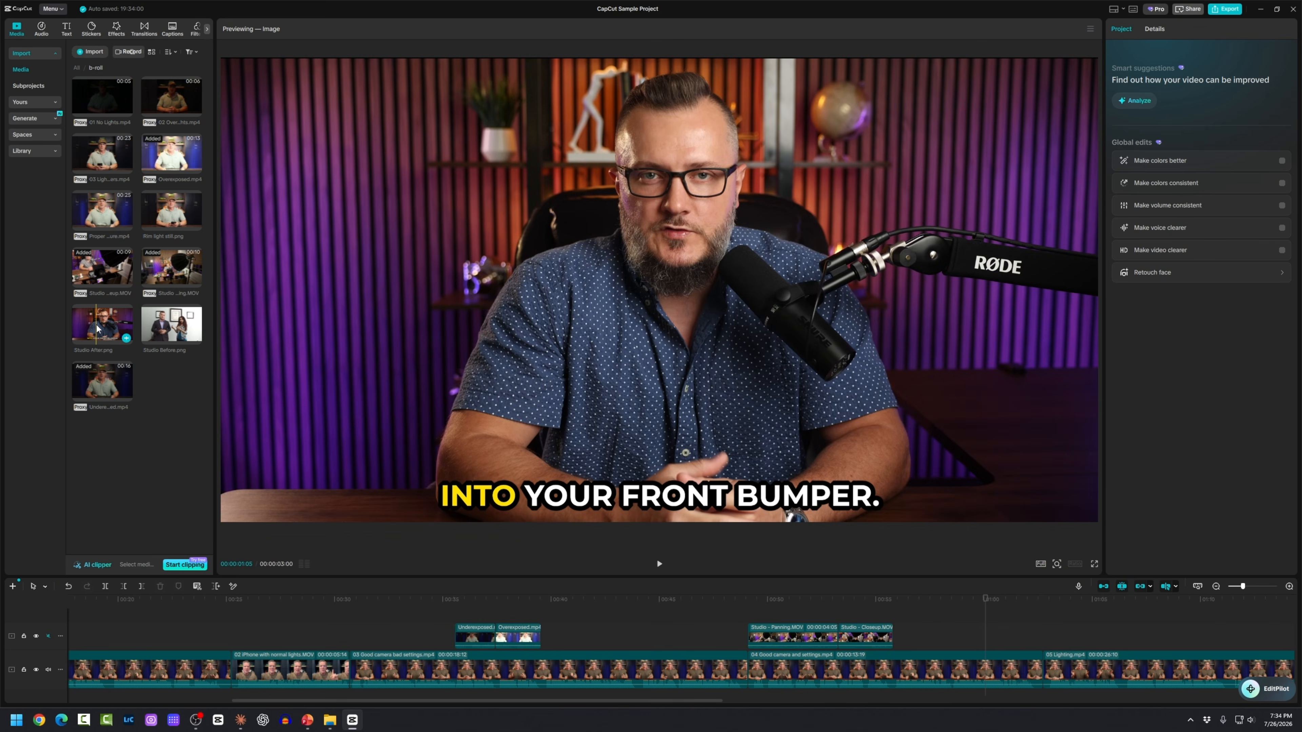
pyautogui.moveTo(97, 328); pyautogui.dragTo(951, 640)
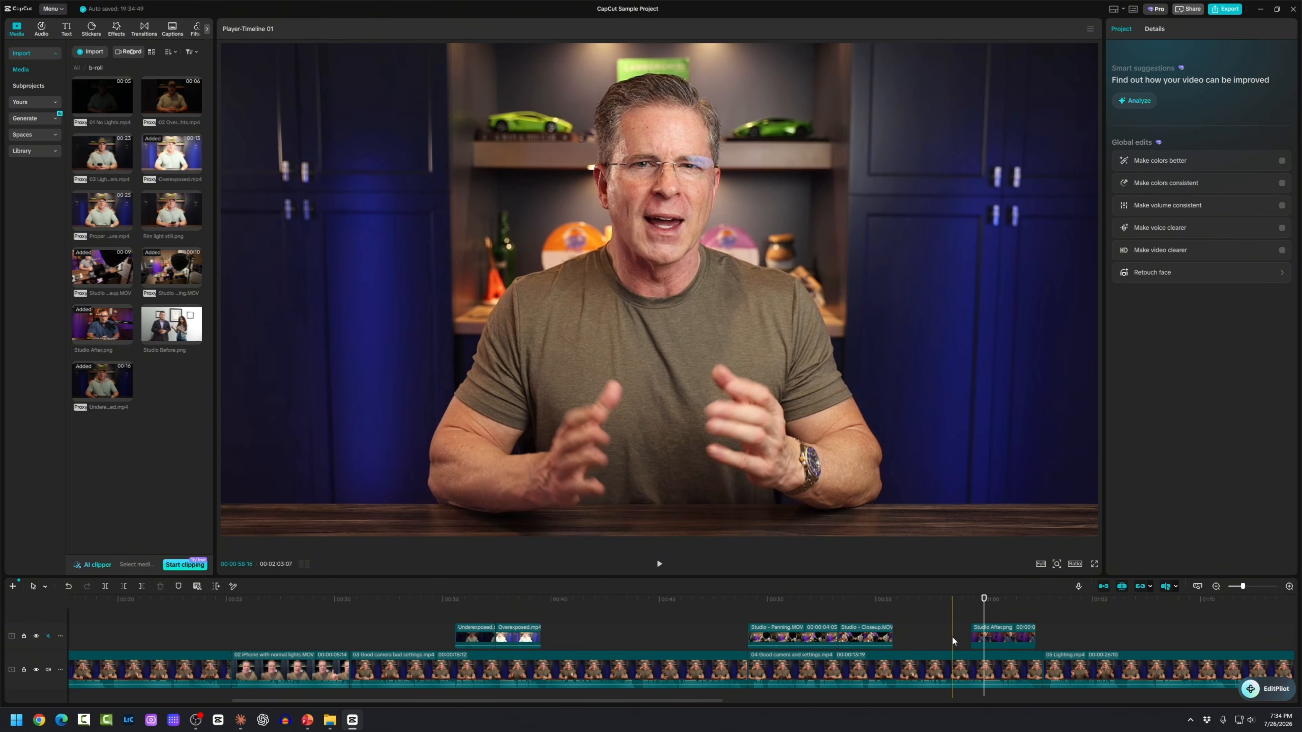
pyautogui.scroll(5, 953, 635)
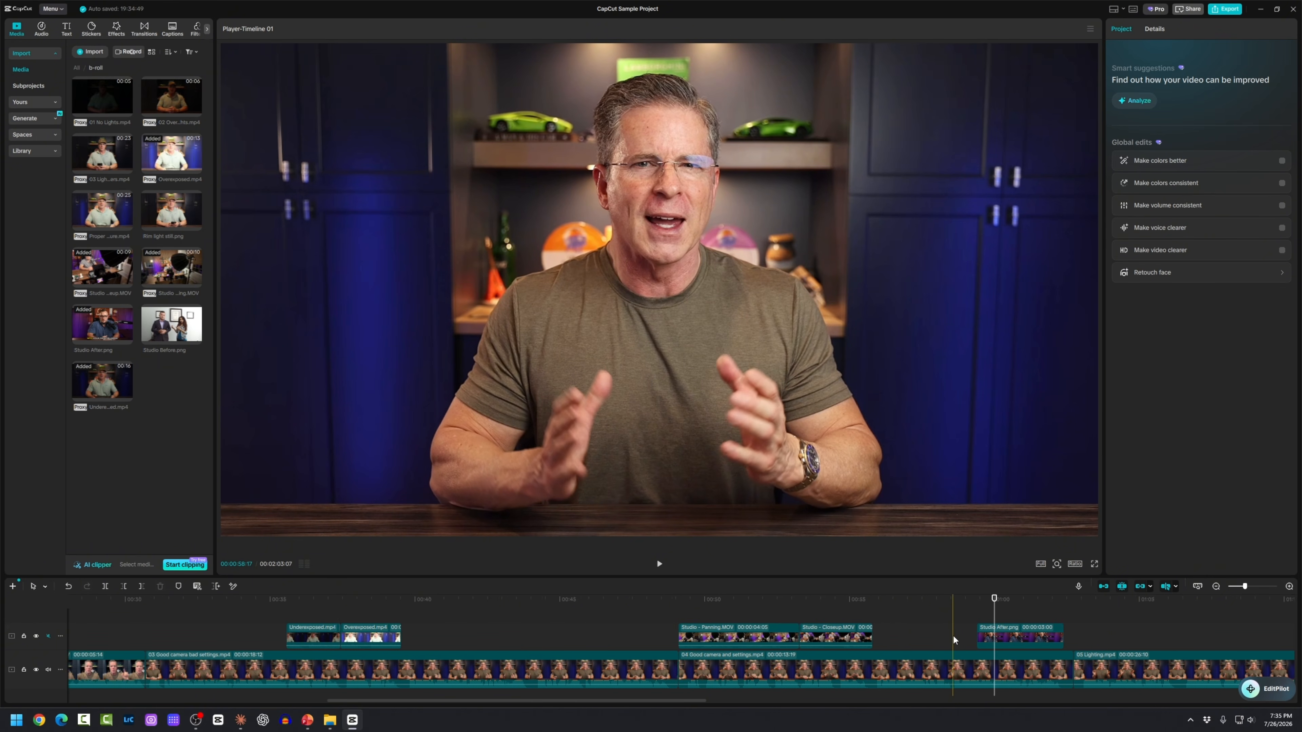
pyautogui.click(950, 634)
pyautogui.press('space')
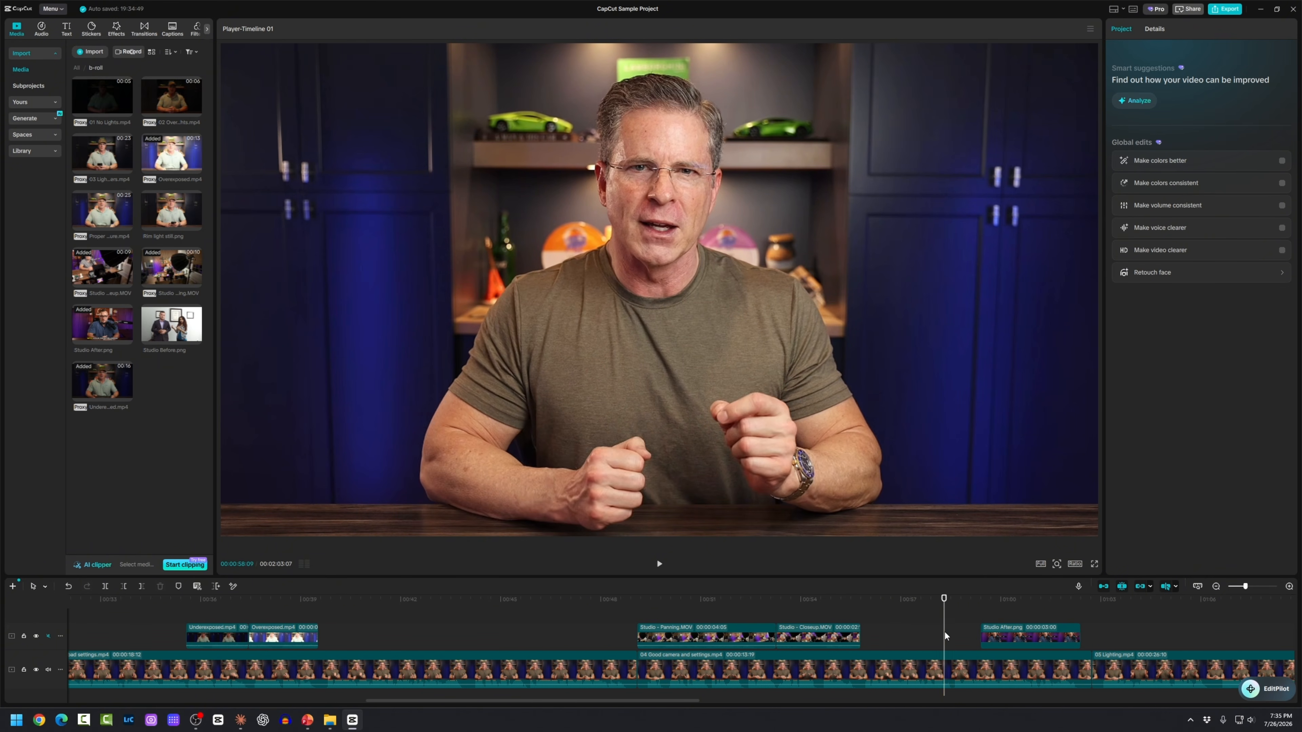
pyautogui.press('space')
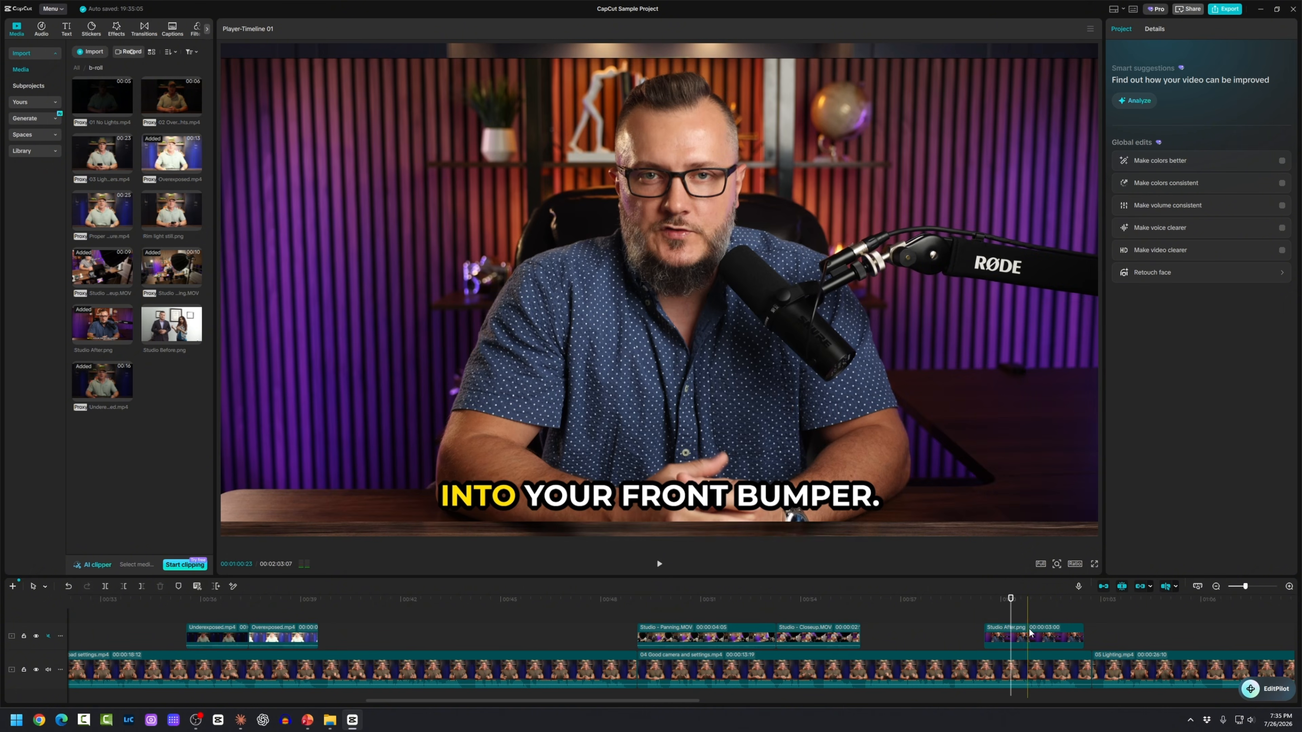
pyautogui.click(1036, 632)
pyautogui.moveTo(1082, 637); pyautogui.dragTo(1092, 645)
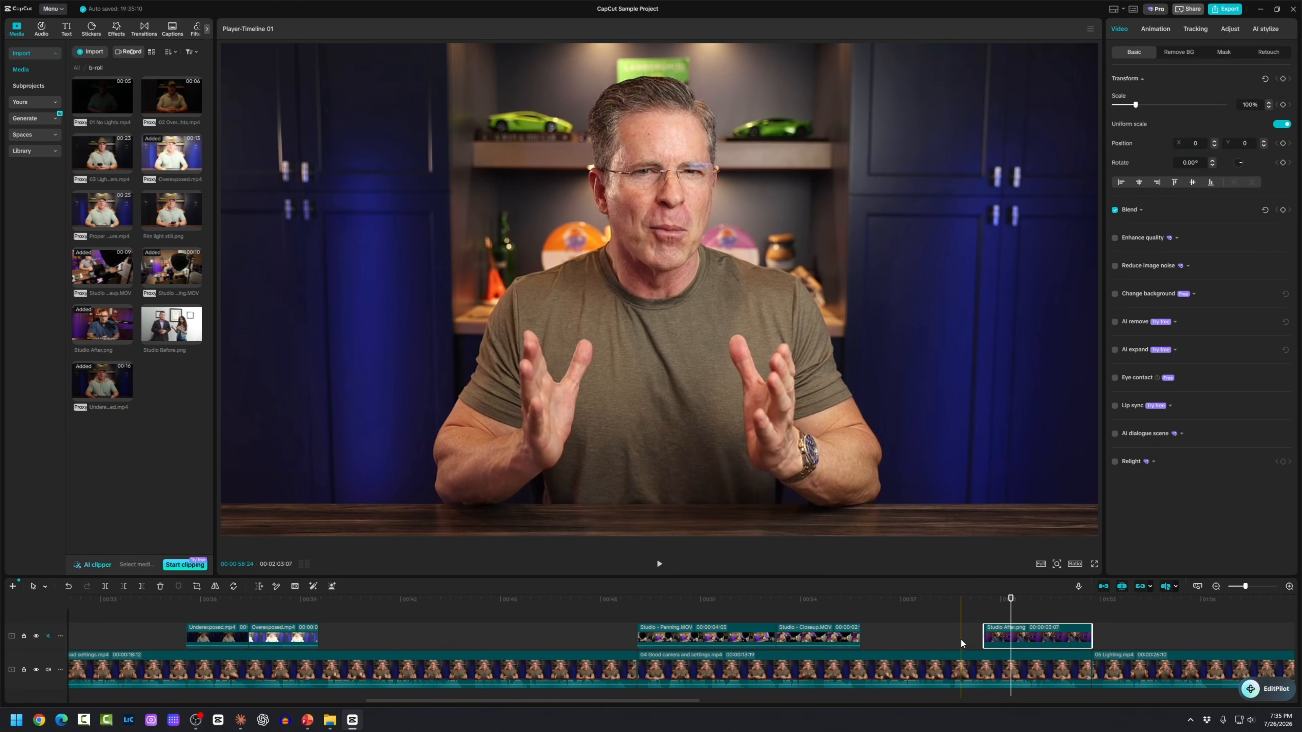
pyautogui.click(945, 635)
pyautogui.press('space')
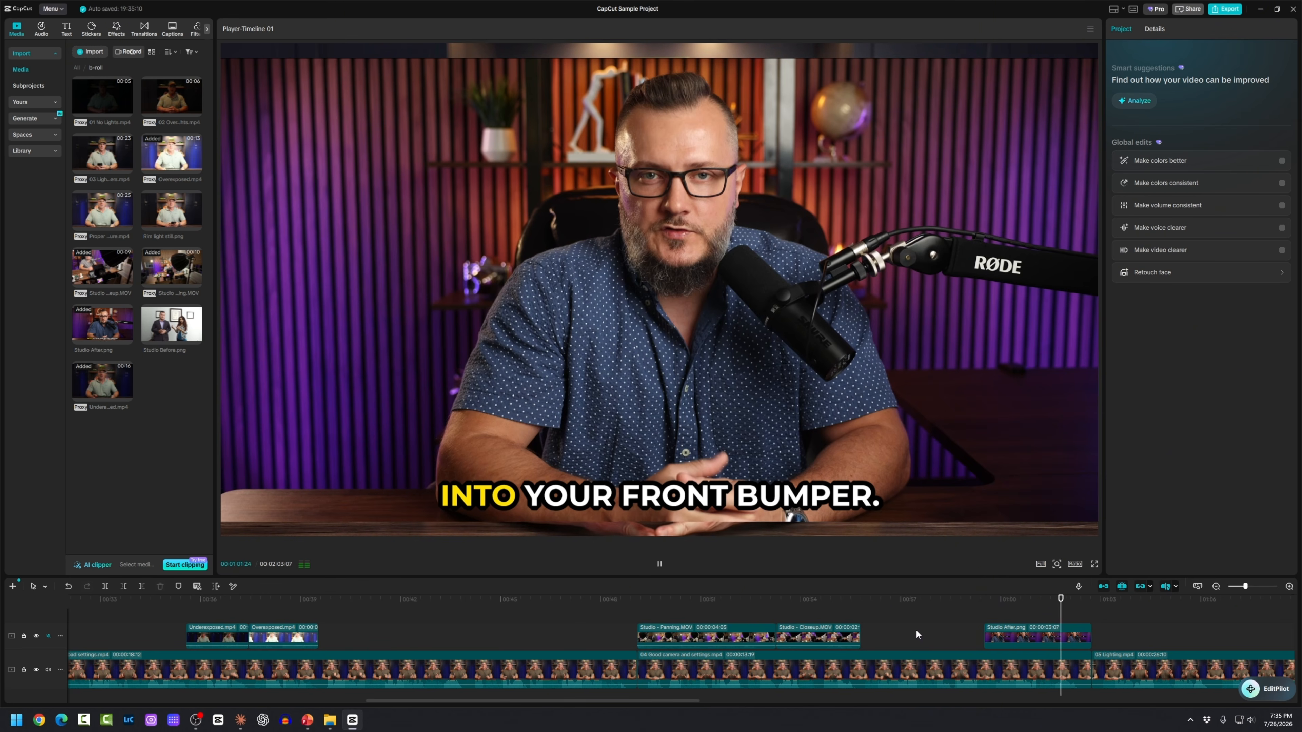
pyautogui.press('space')
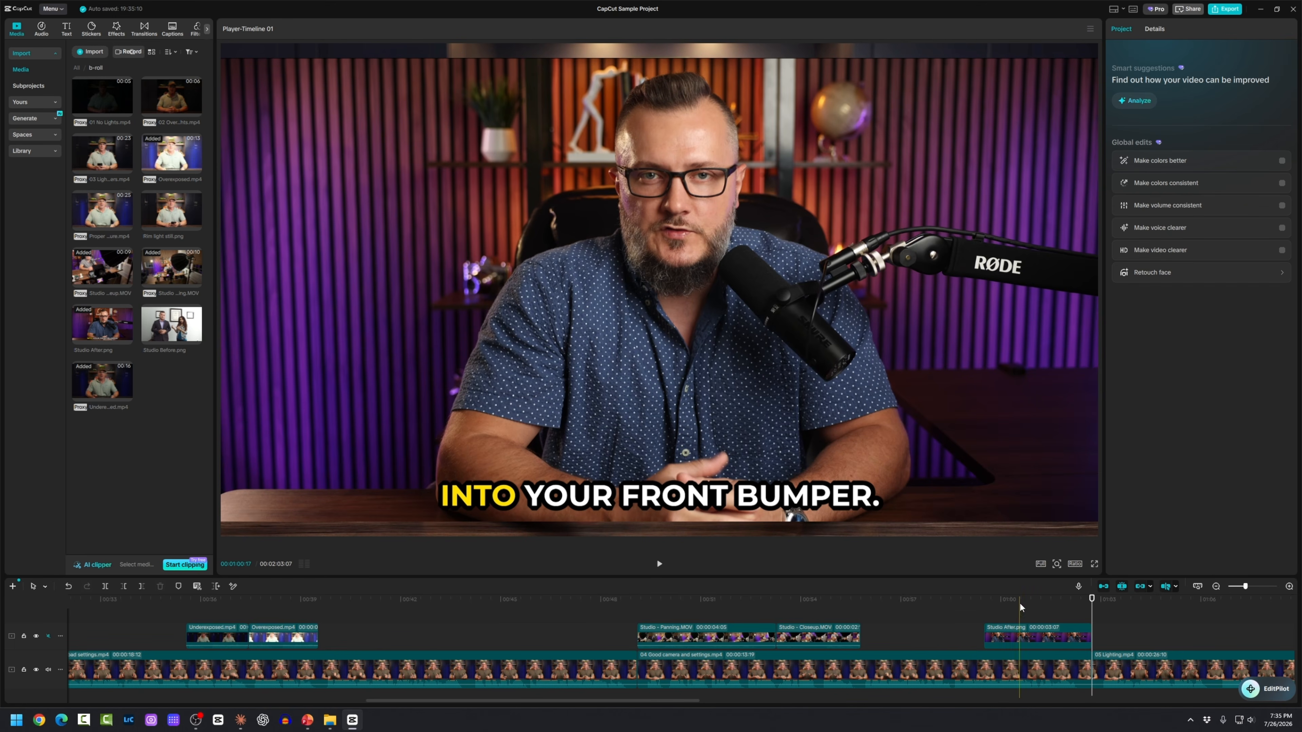
# Step: Scale the Studio After.png overlay to 38% and move it into the upper-right corner
pyautogui.click(1026, 637)
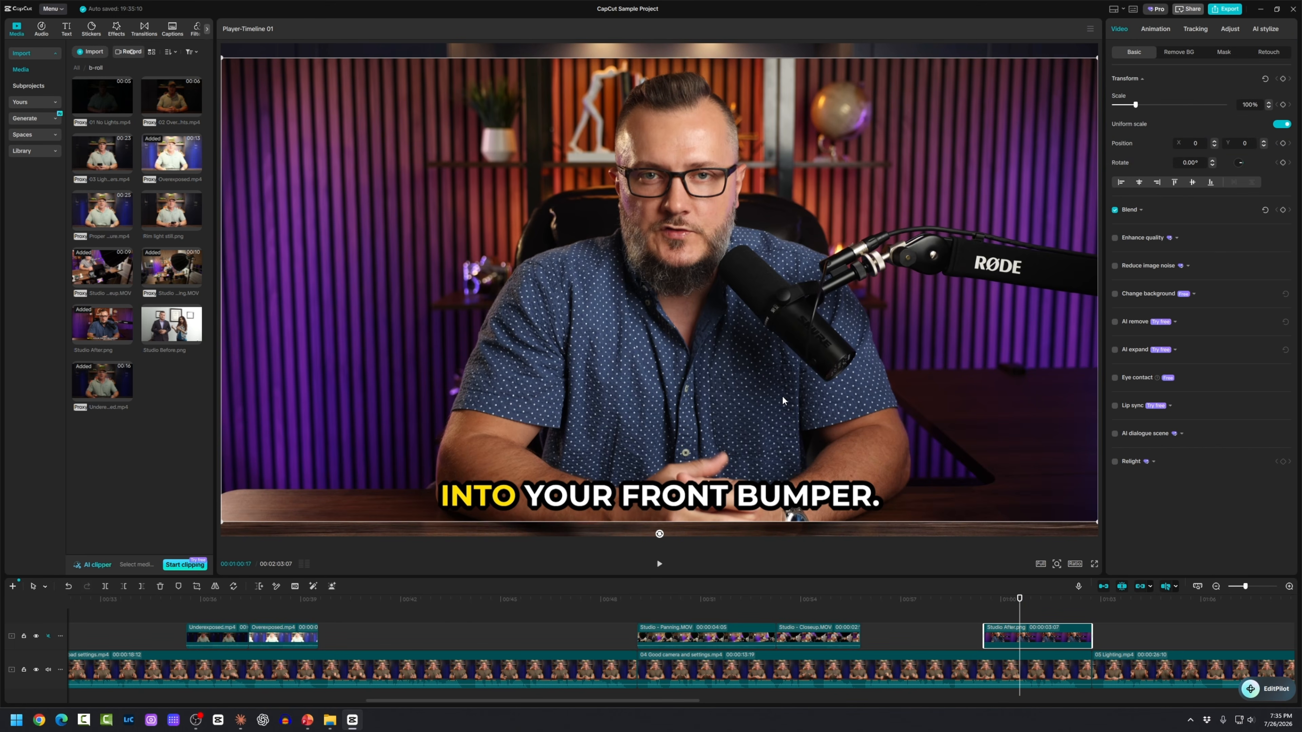
pyautogui.moveTo(782, 393); pyautogui.dragTo(779, 383)
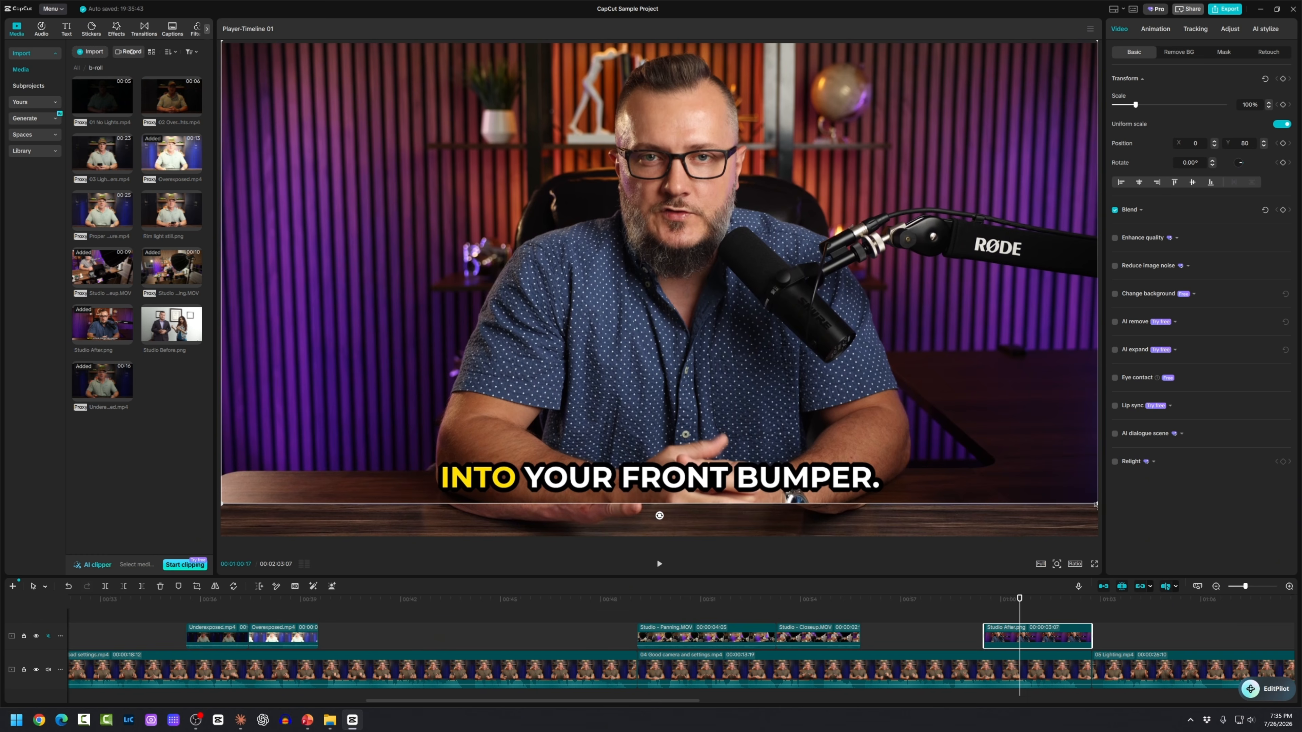
pyautogui.moveTo(1094, 504); pyautogui.dragTo(1146, 613)
pyautogui.moveTo(848, 377); pyautogui.dragTo(921, 429)
pyautogui.moveTo(416, 258); pyautogui.dragTo(879, 185)
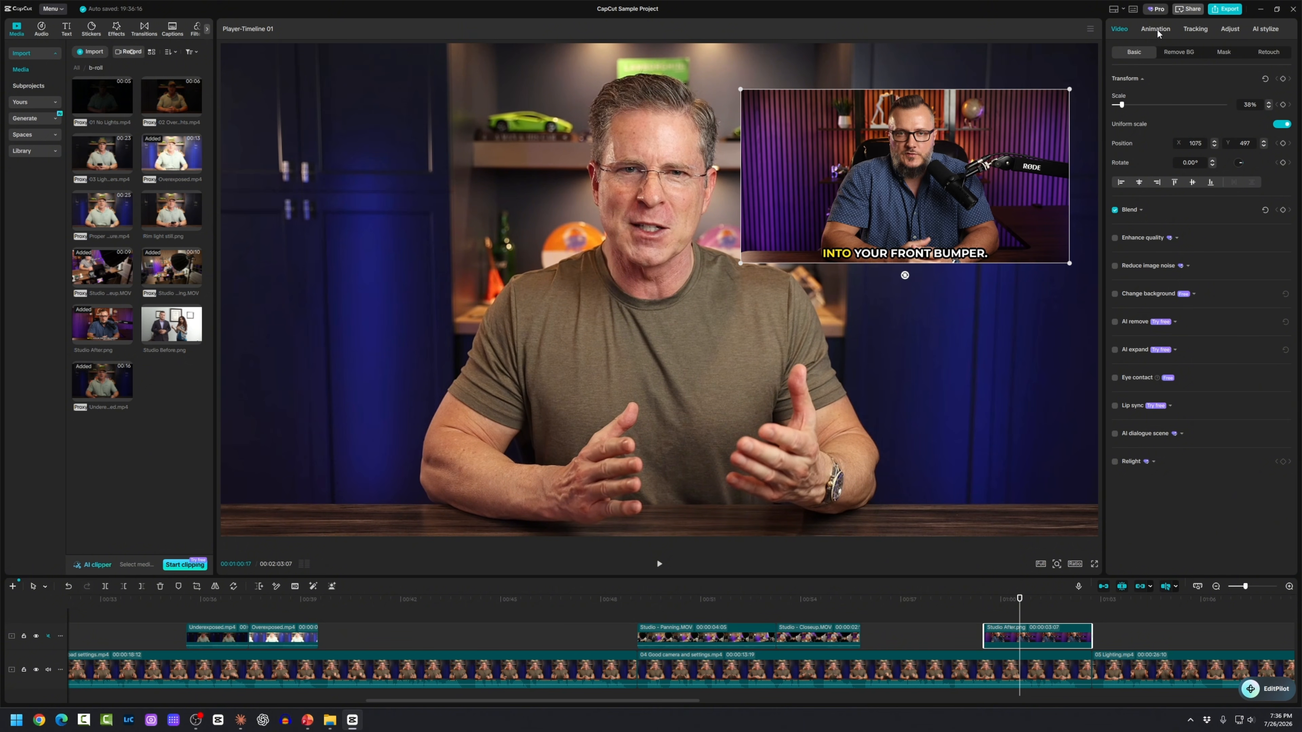
# Step: Set Studio After.png's Adjust shadows to 6 and enlarge it to fill the frame again
pyautogui.click(1229, 30)
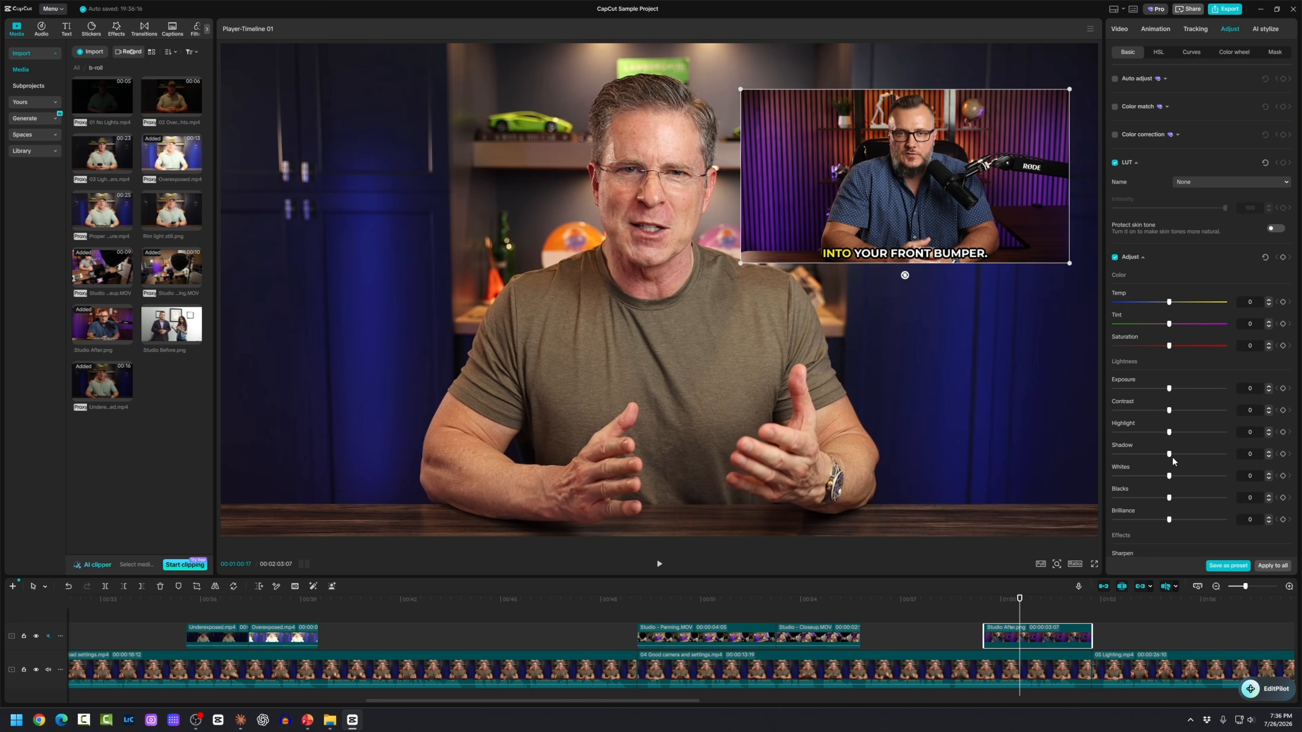
pyautogui.moveTo(1171, 455); pyautogui.dragTo(1176, 457)
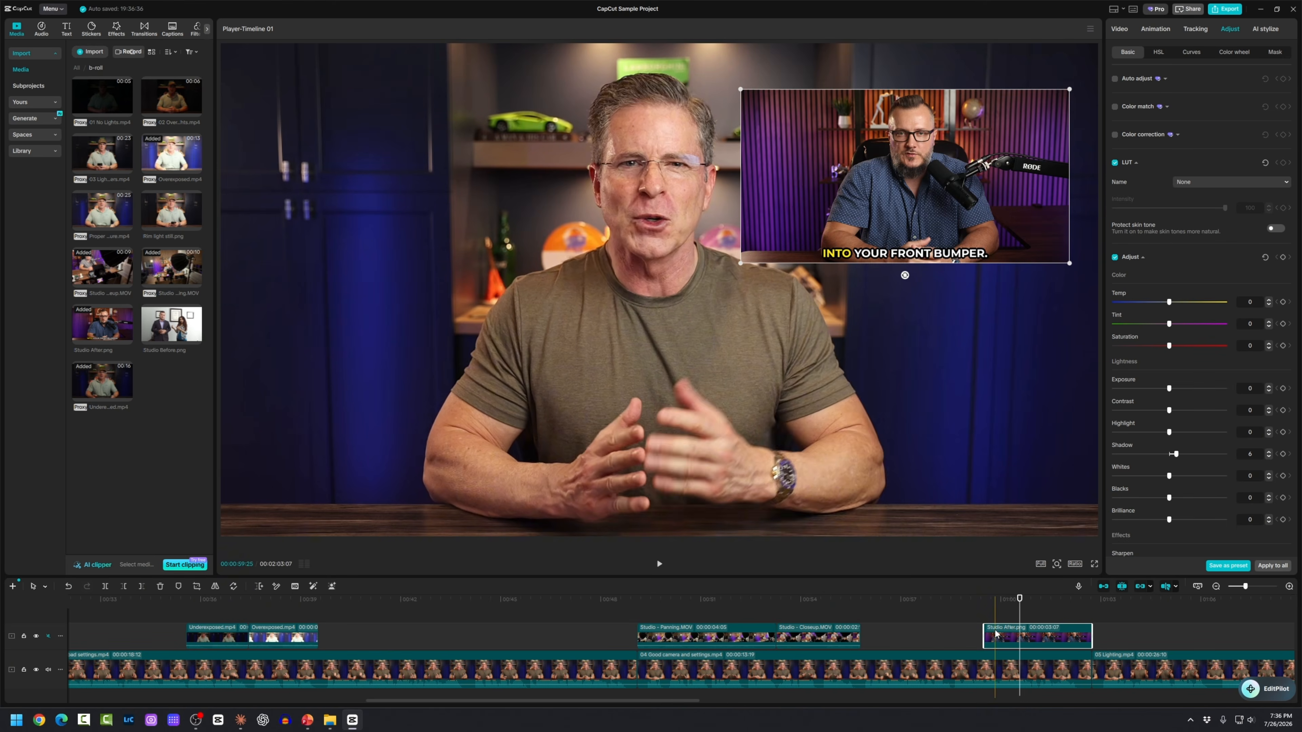
pyautogui.moveTo(936, 192); pyautogui.dragTo(642, 306)
pyautogui.scroll(10, 410, 185)
pyautogui.moveTo(1014, 463); pyautogui.dragTo(1089, 503)
pyautogui.moveTo(826, 360); pyautogui.dragTo(1011, 494)
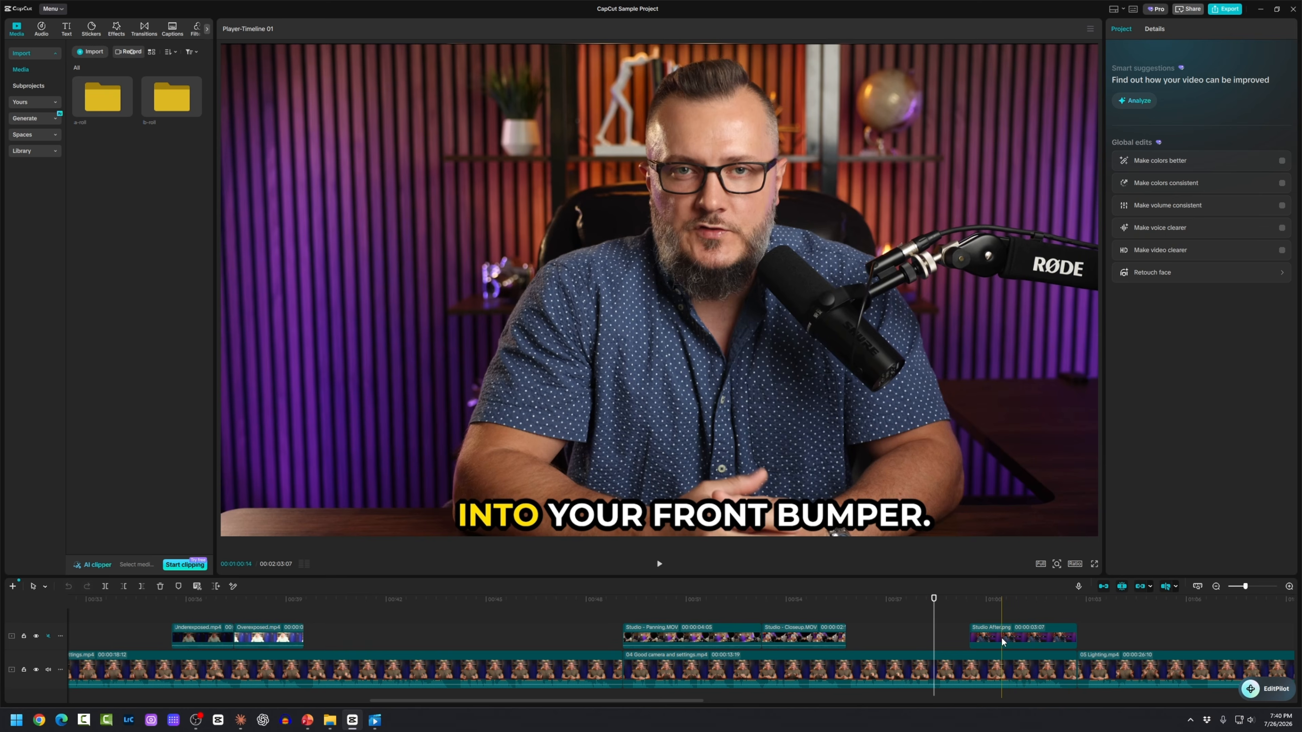
# Step: Select Studio After.png and browse its In, Out and Combo animation presets
pyautogui.click(1002, 637)
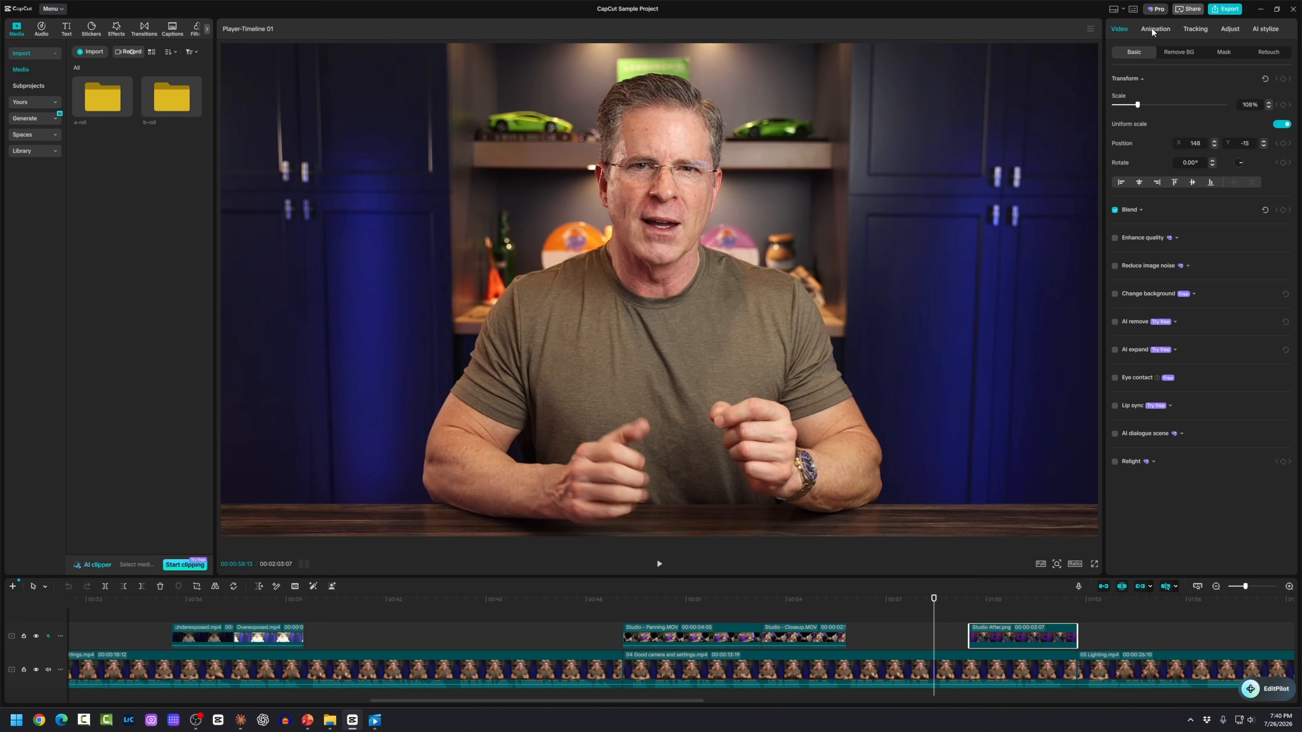
pyautogui.click(1153, 29)
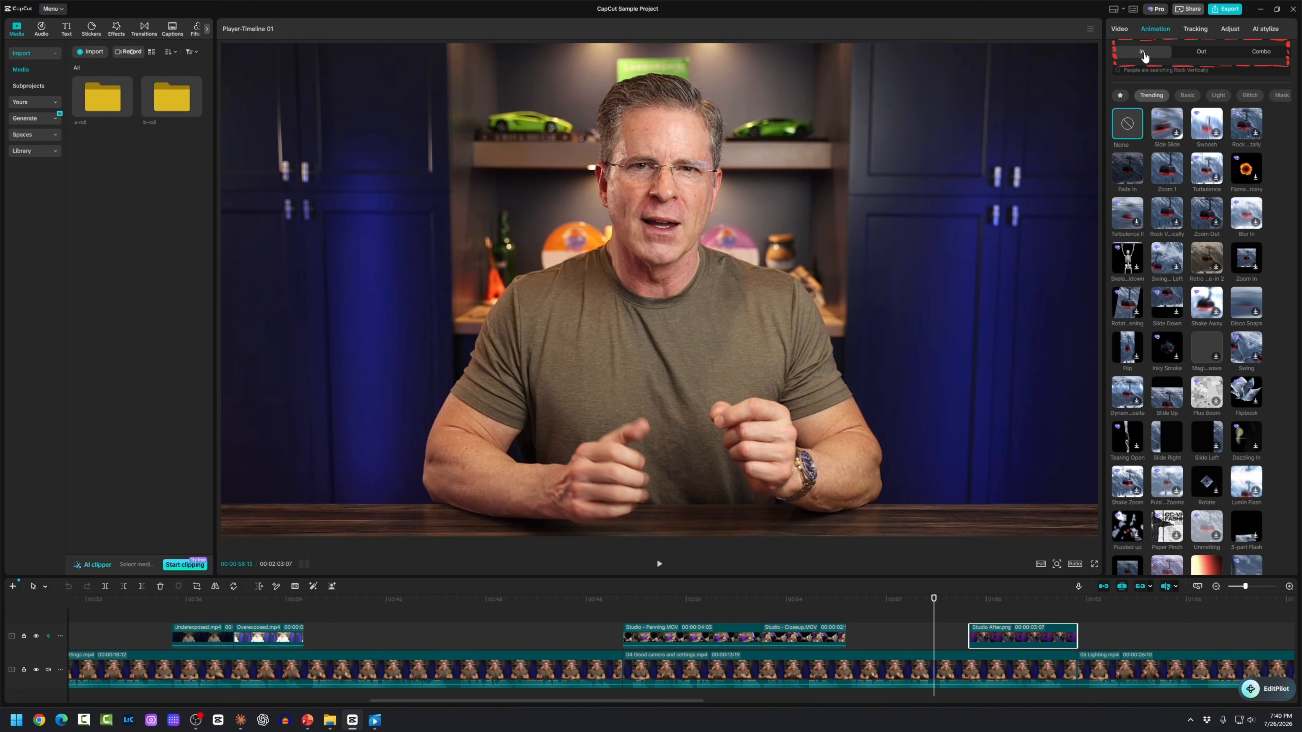
pyautogui.click(1190, 57)
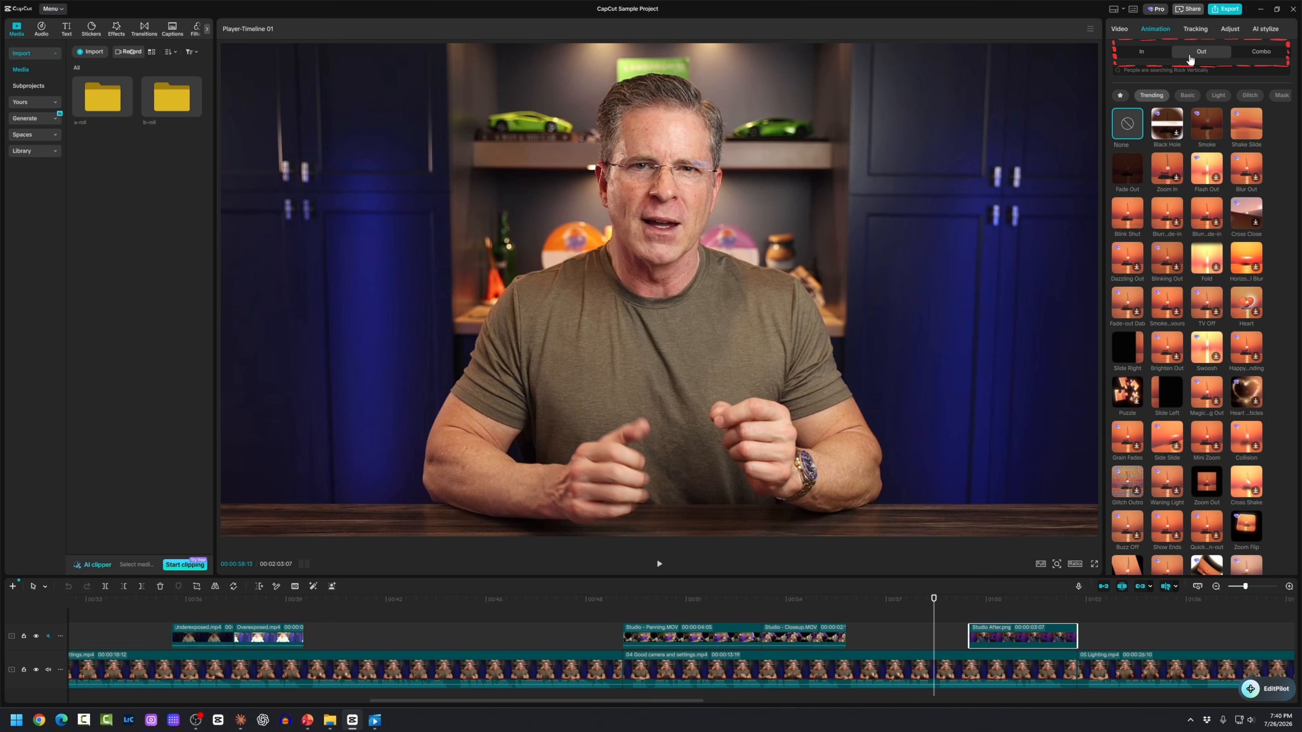
pyautogui.click(1261, 58)
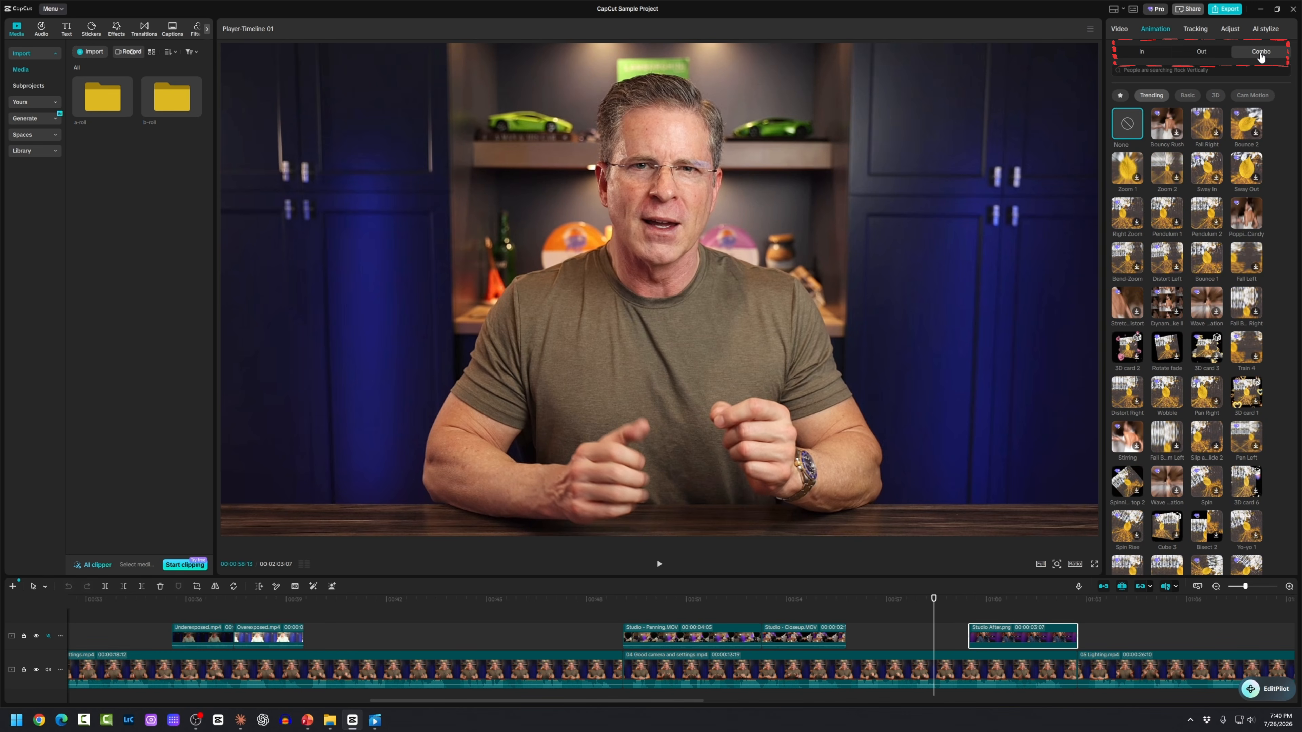
pyautogui.click(1142, 54)
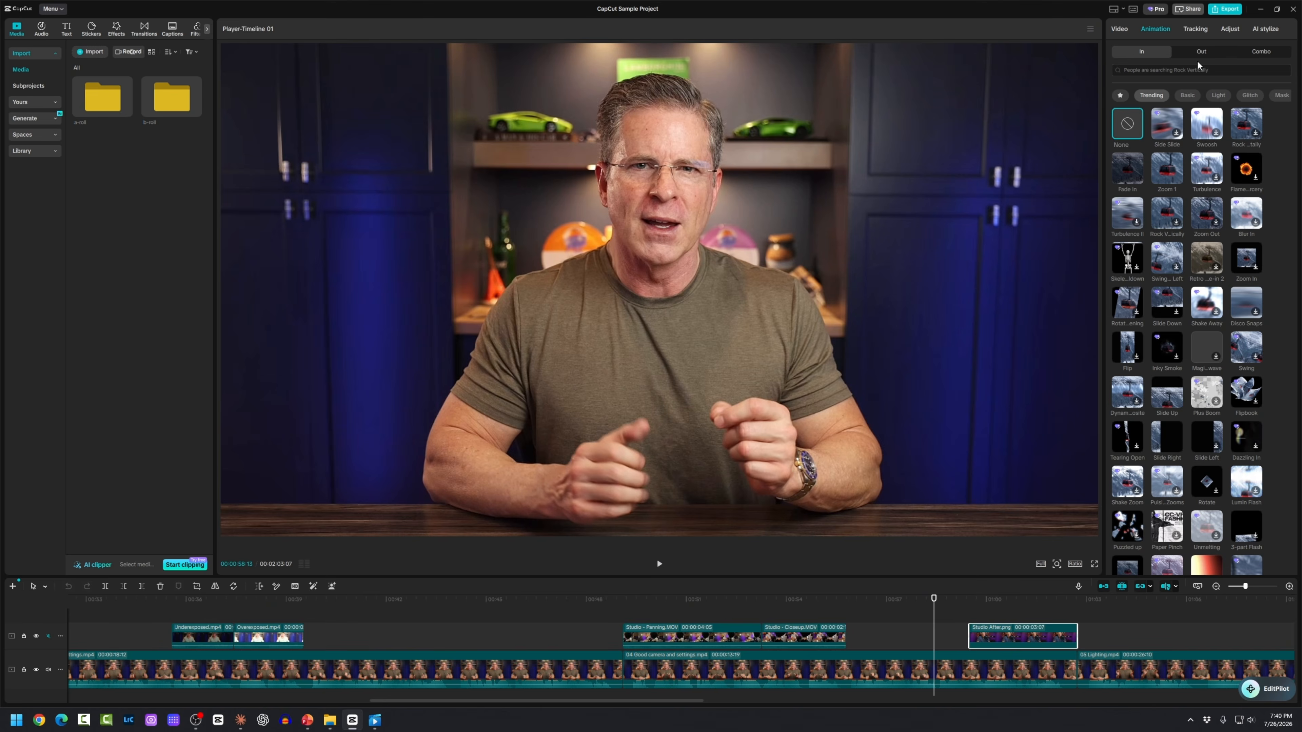
pyautogui.click(1203, 53)
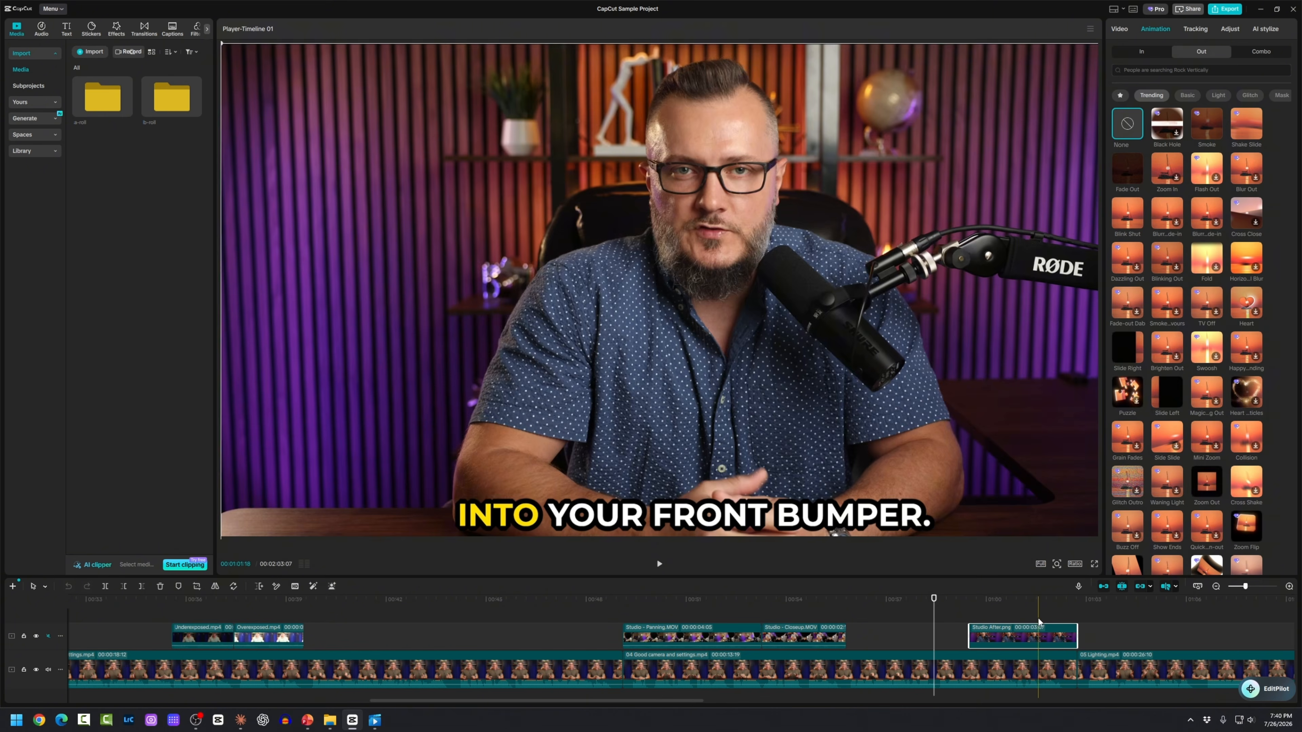
pyautogui.click(1142, 51)
pyautogui.scroll(-3, 1169, 243)
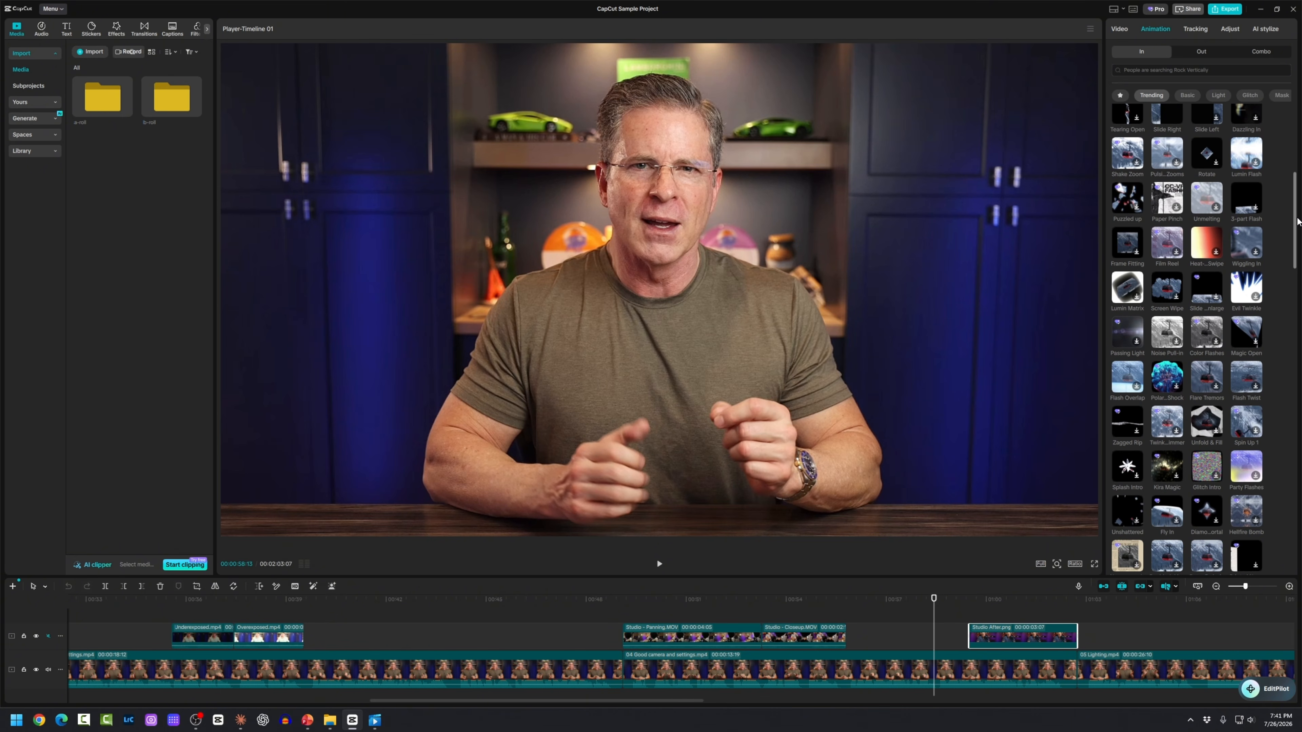
pyautogui.scroll(-3, 1296, 237)
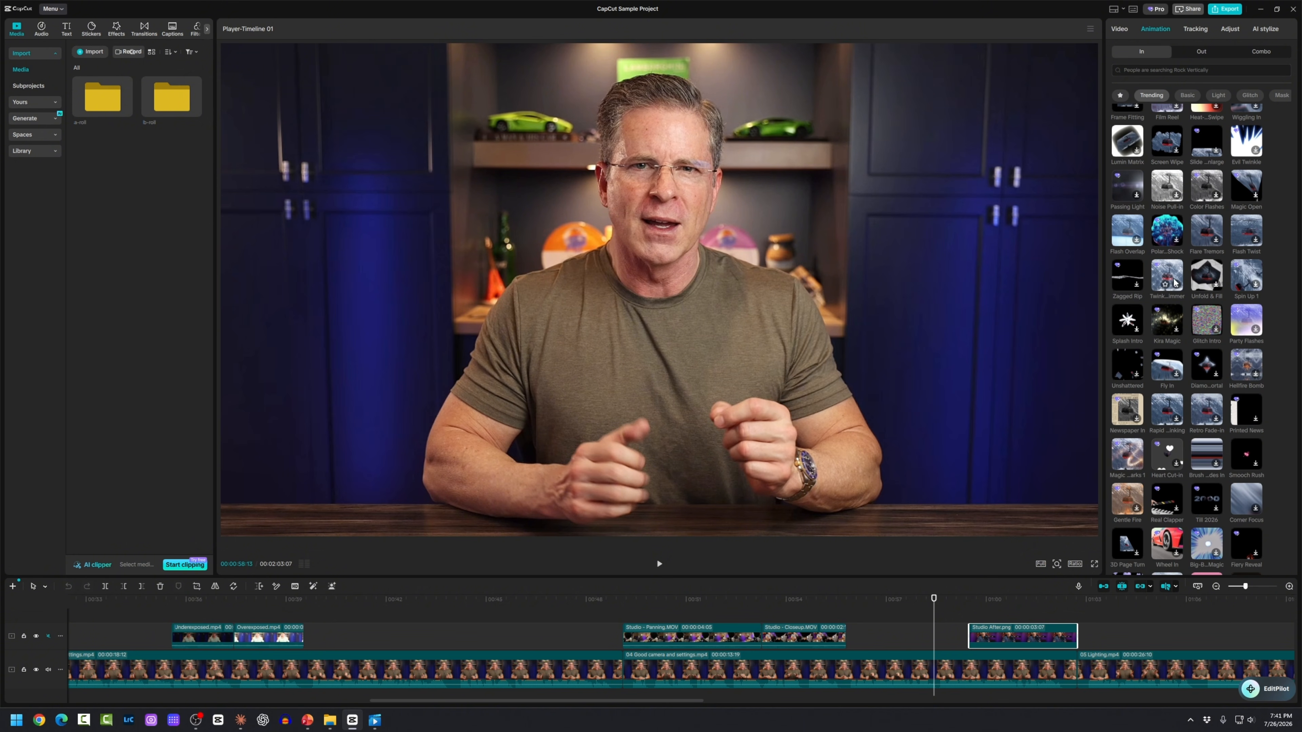
pyautogui.scroll(8, 1174, 282)
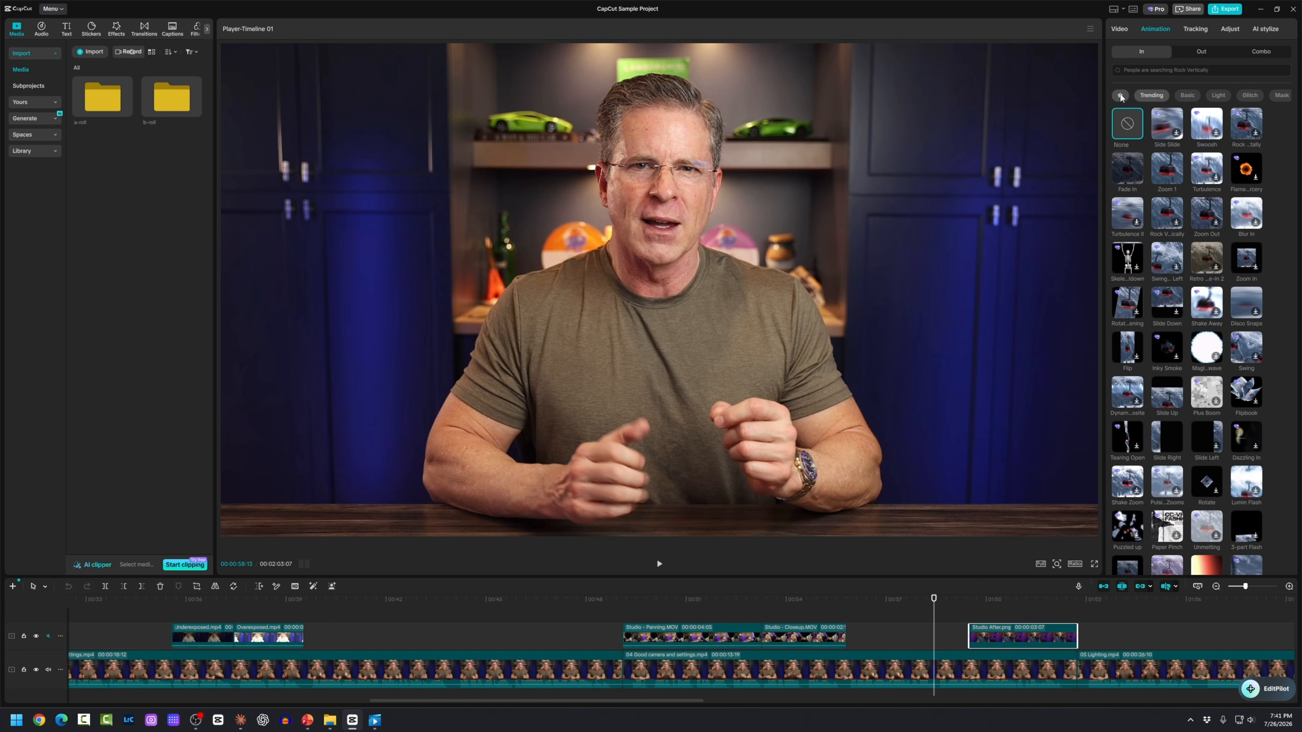
# Step: Filter to Basic animations, favourite Shake Slide, and apply it as a 0.6 s in-animation
pyautogui.click(1120, 96)
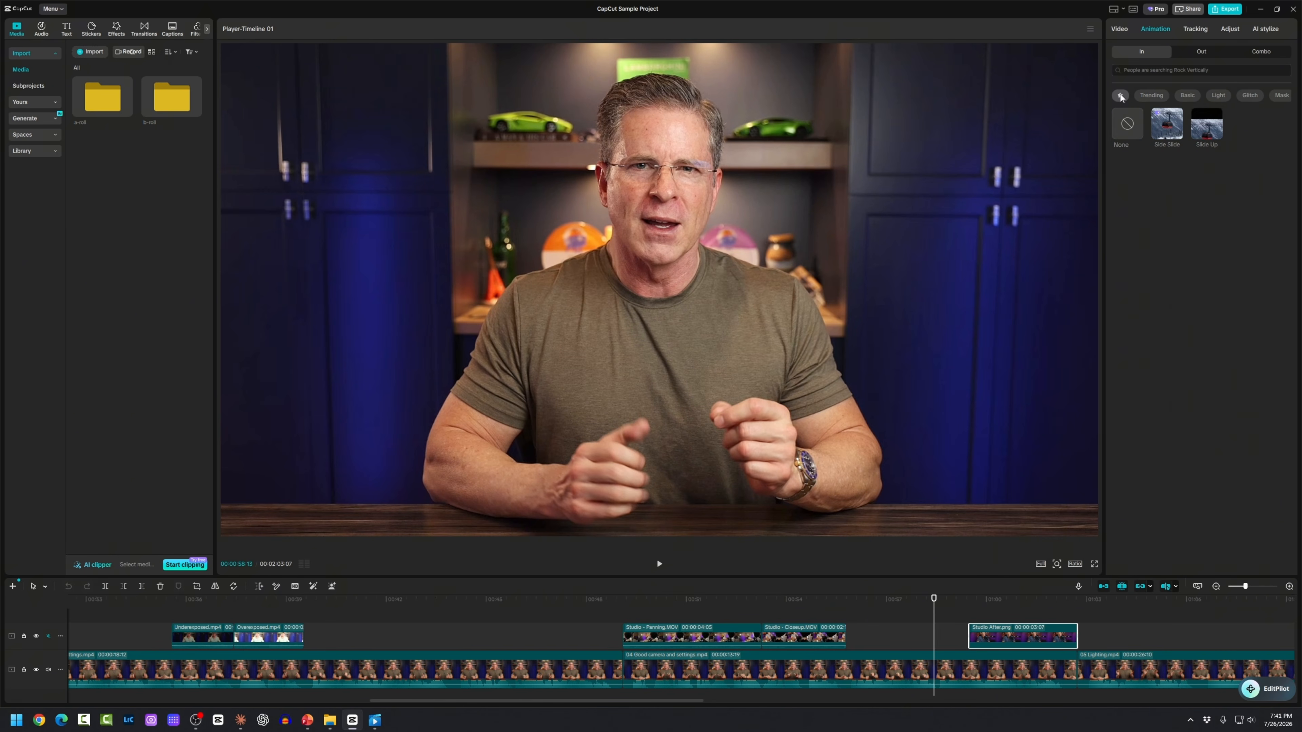
pyautogui.click(1181, 98)
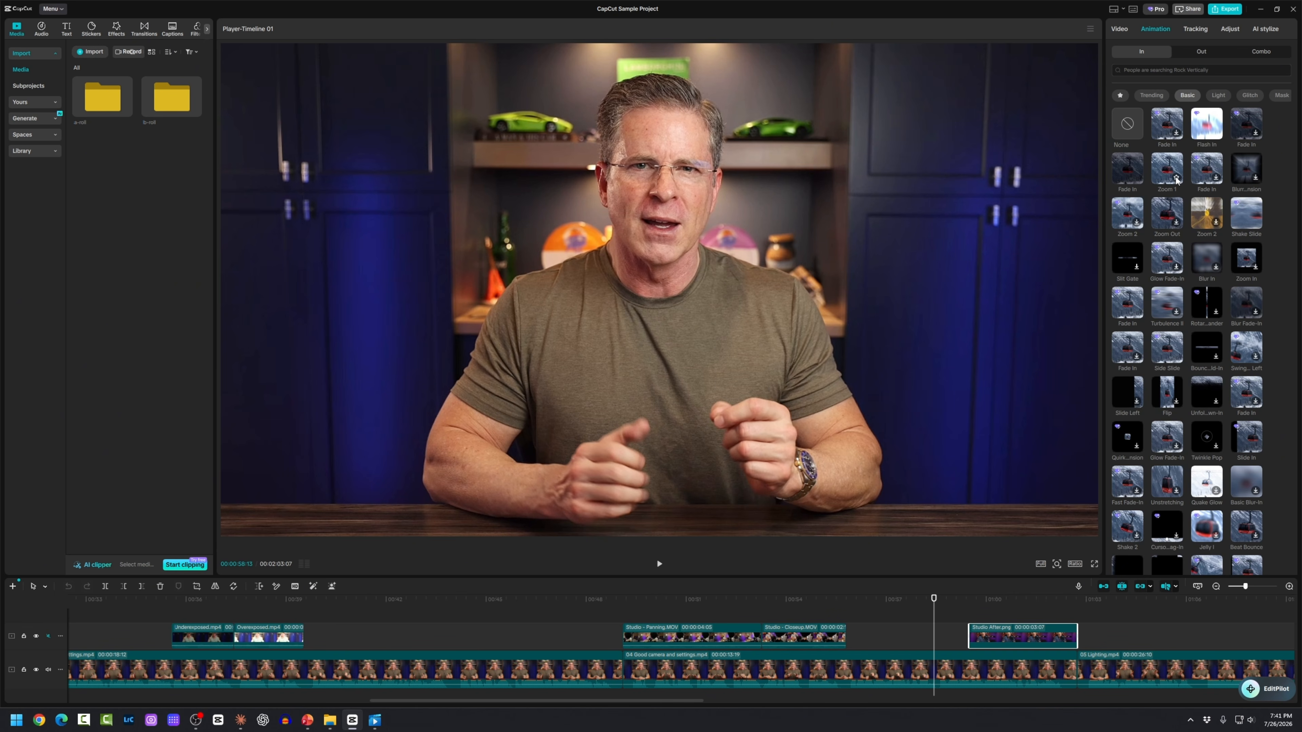
pyautogui.click(1119, 97)
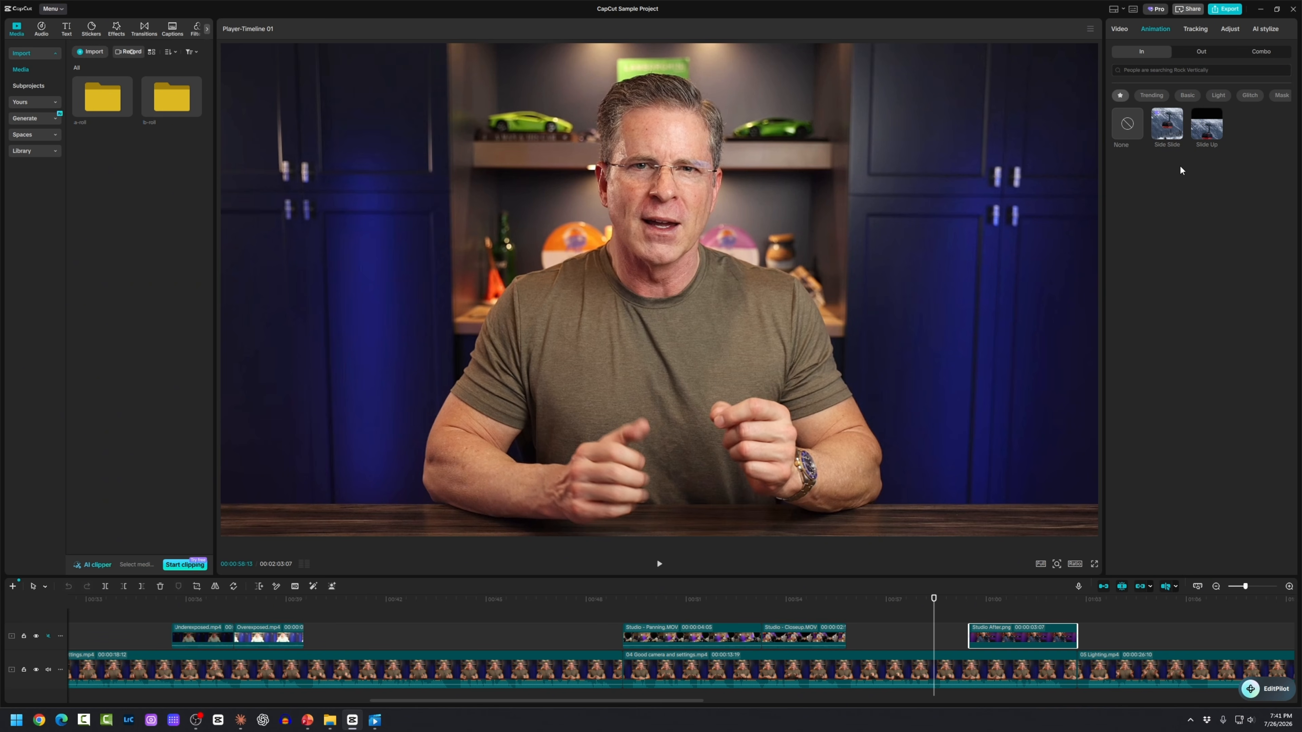
pyautogui.click(1186, 95)
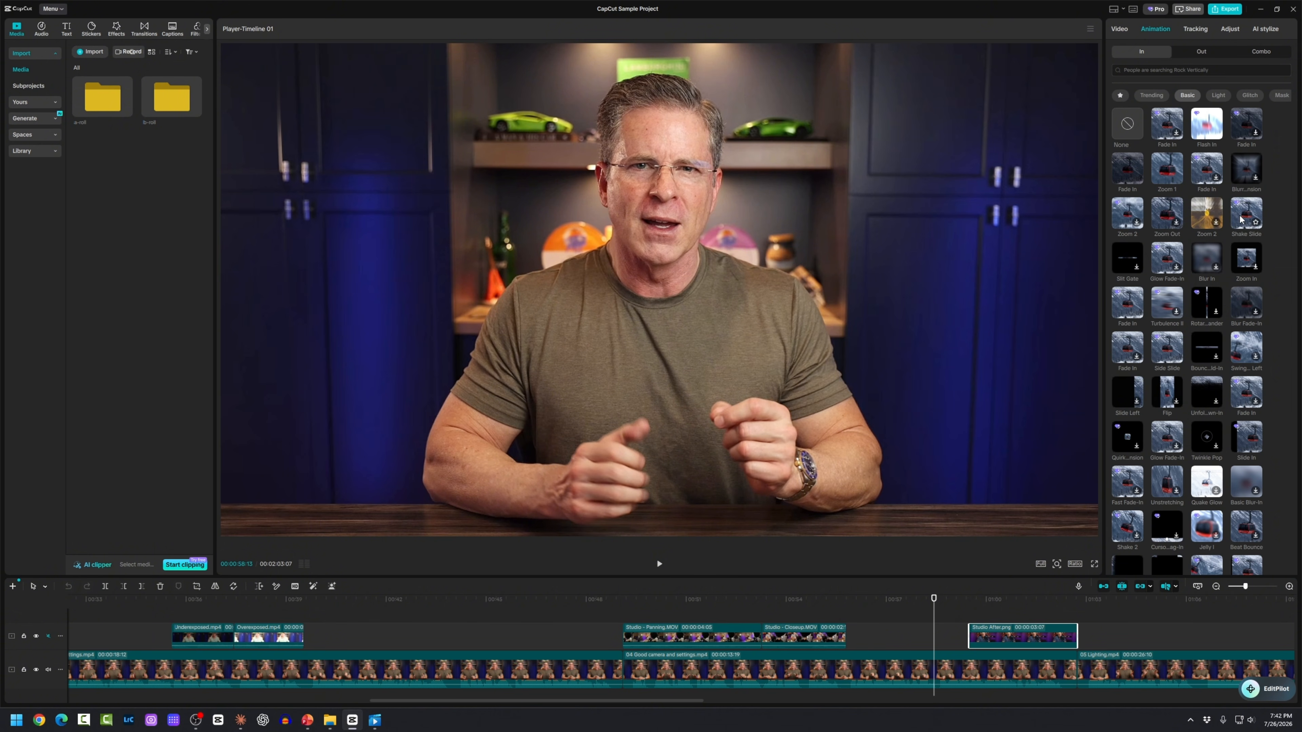
pyautogui.click(1255, 222)
pyautogui.click(1240, 218)
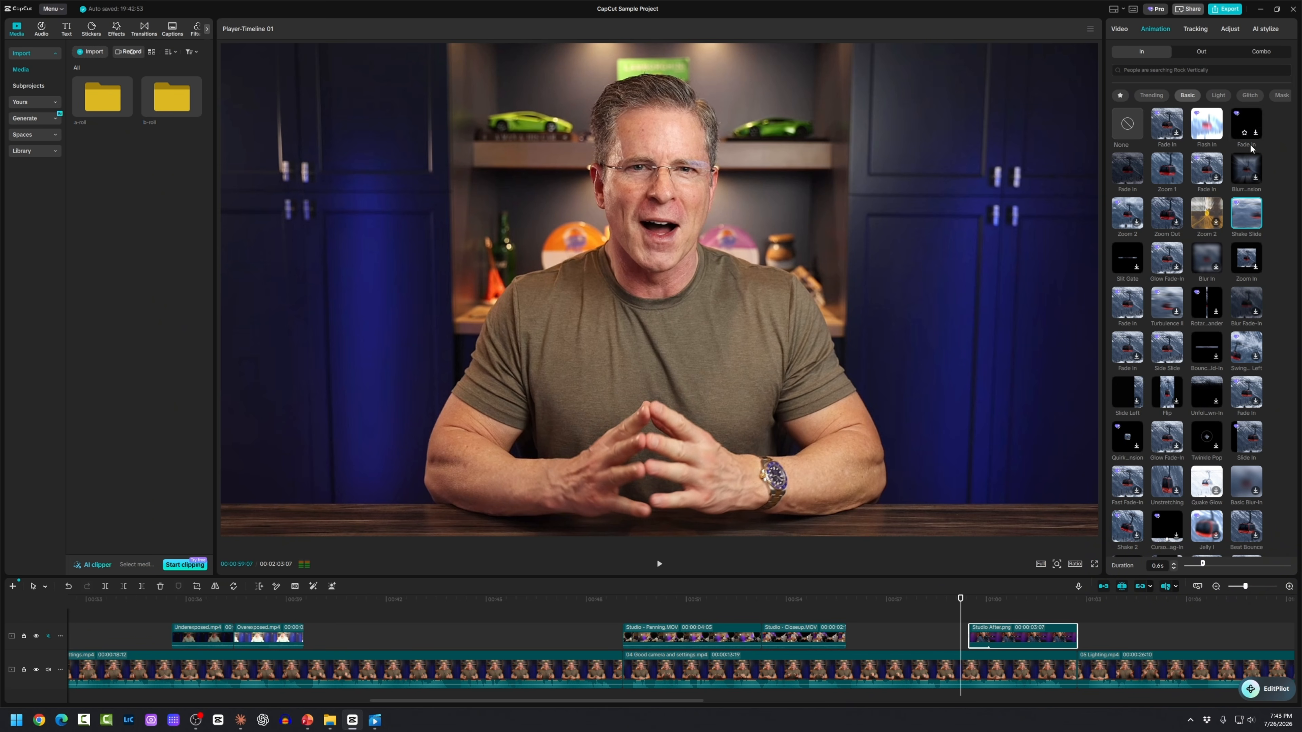
pyautogui.click(945, 635)
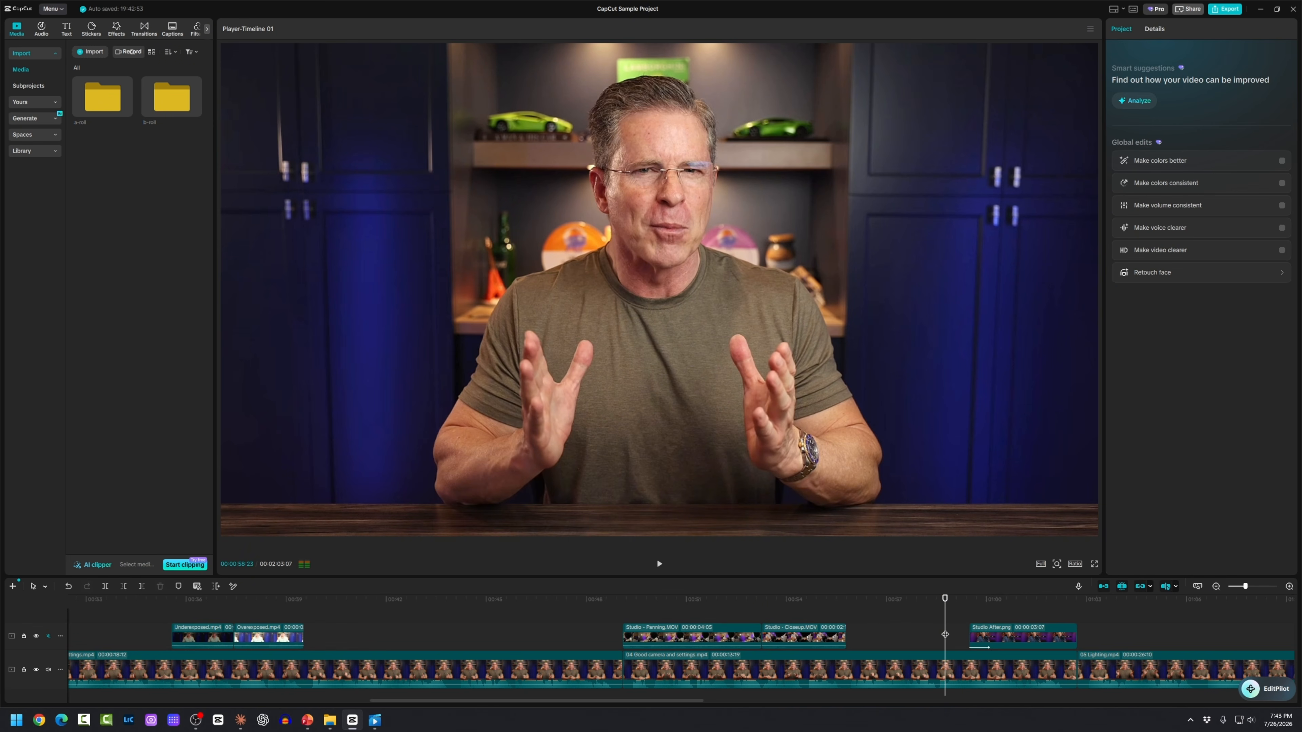
pyautogui.press('space')
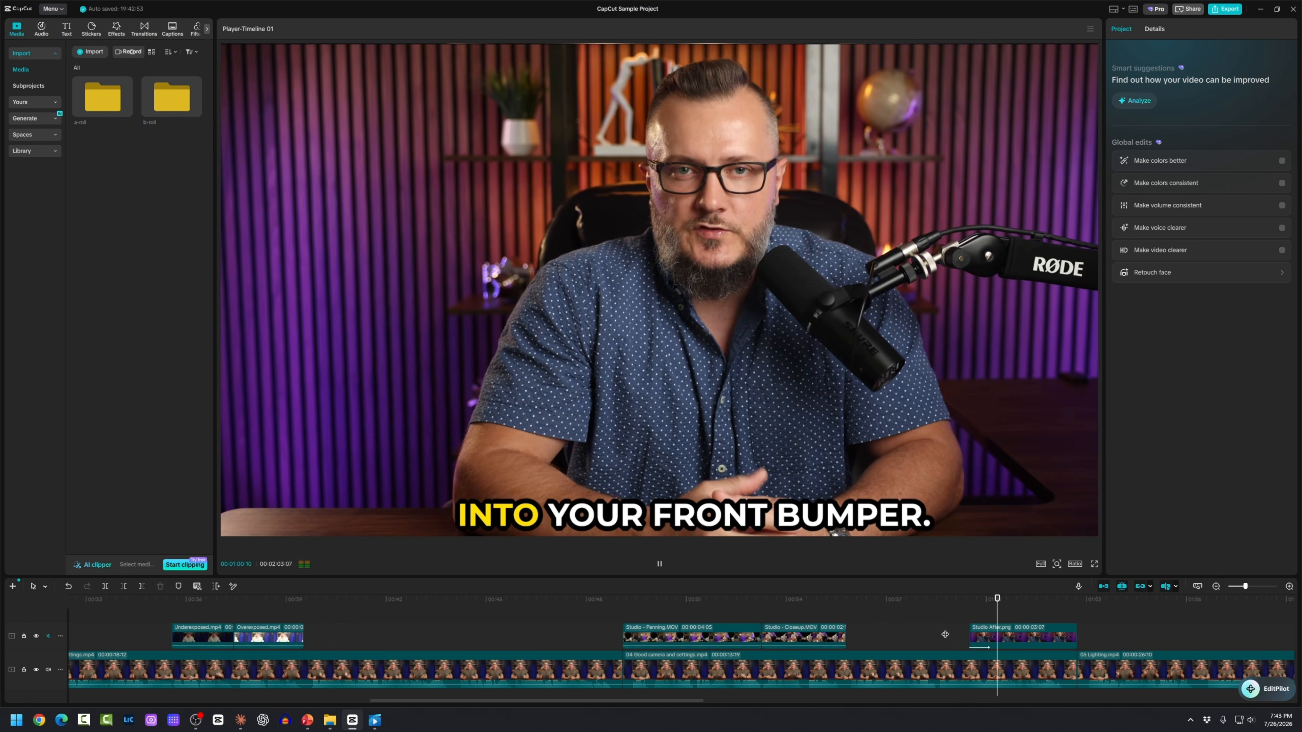
pyautogui.press('space')
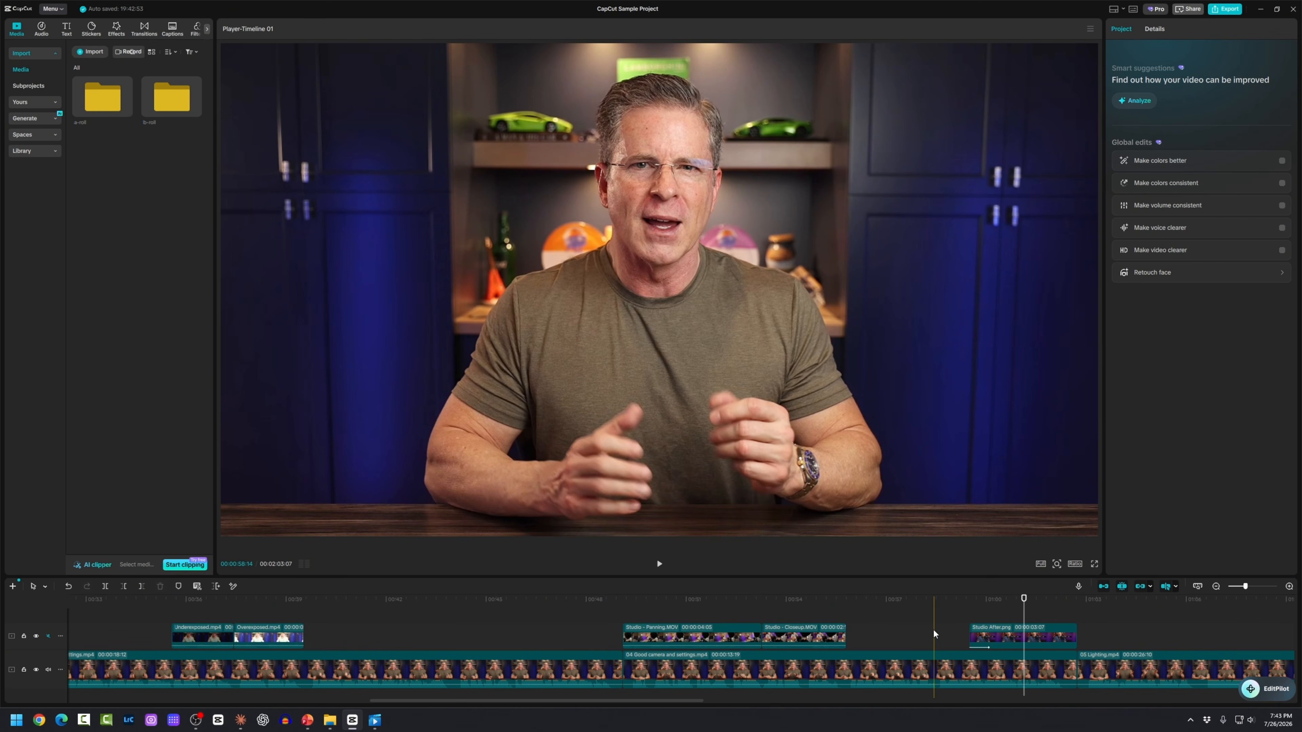
pyautogui.click(1089, 642)
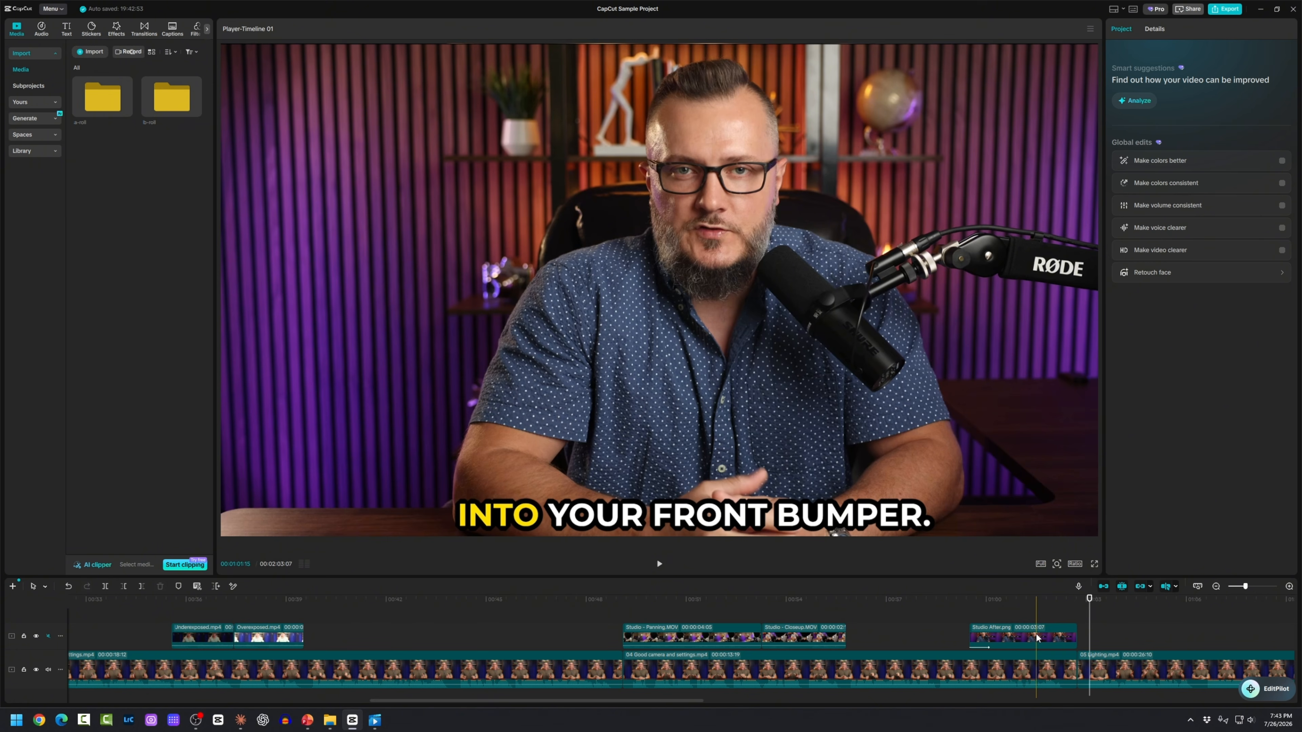
pyautogui.click(1017, 643)
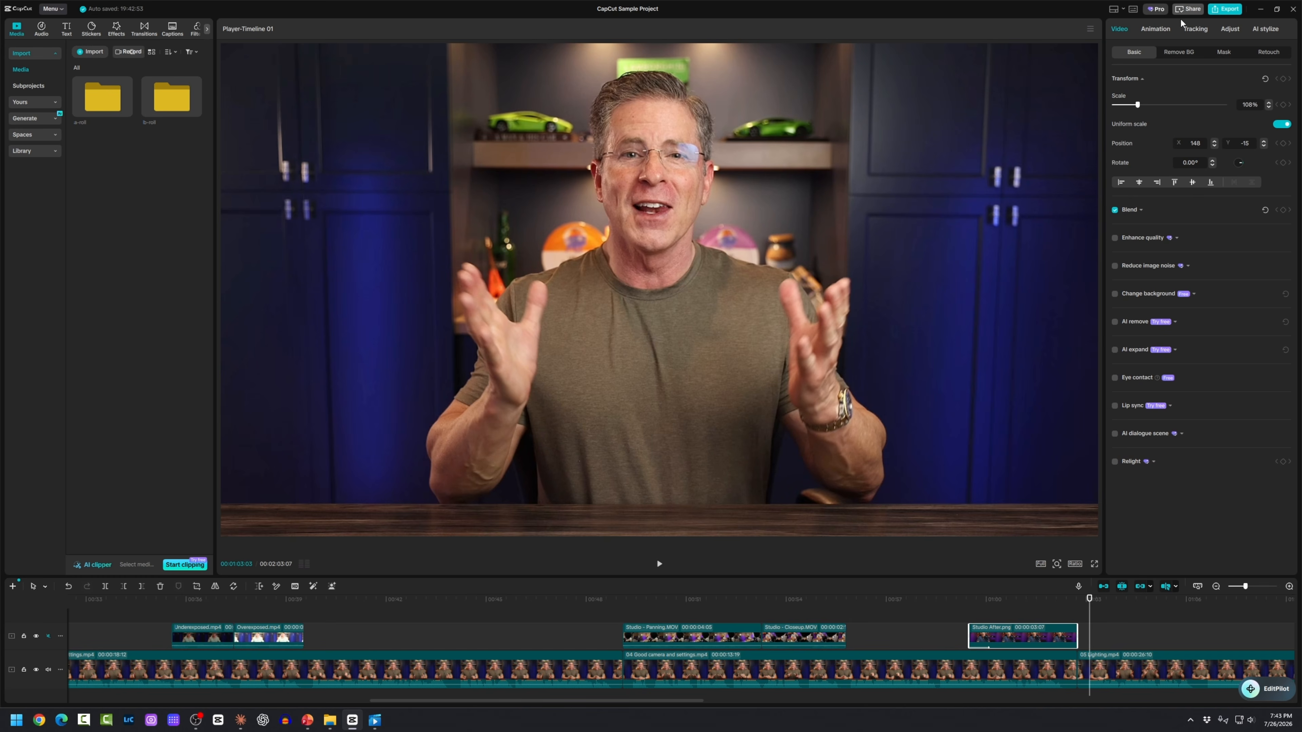
pyautogui.click(1154, 29)
pyautogui.click(1202, 53)
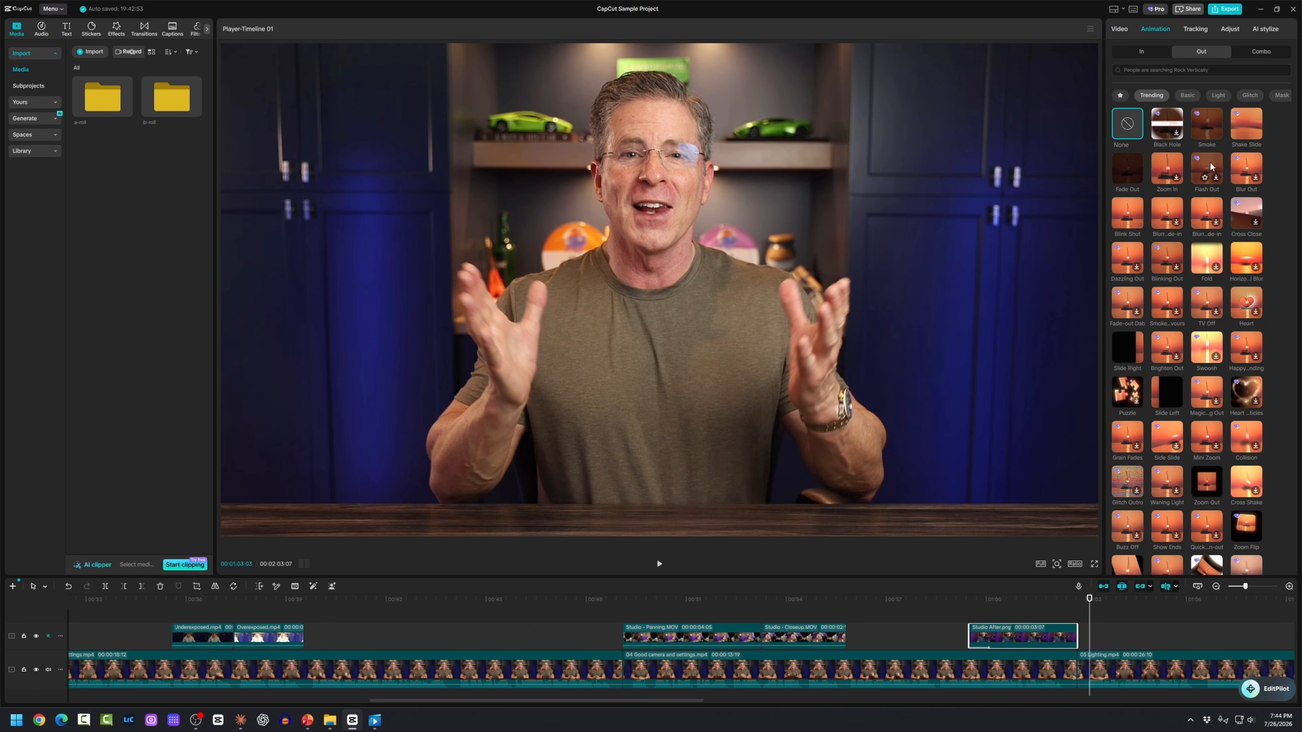
pyautogui.click(933, 633)
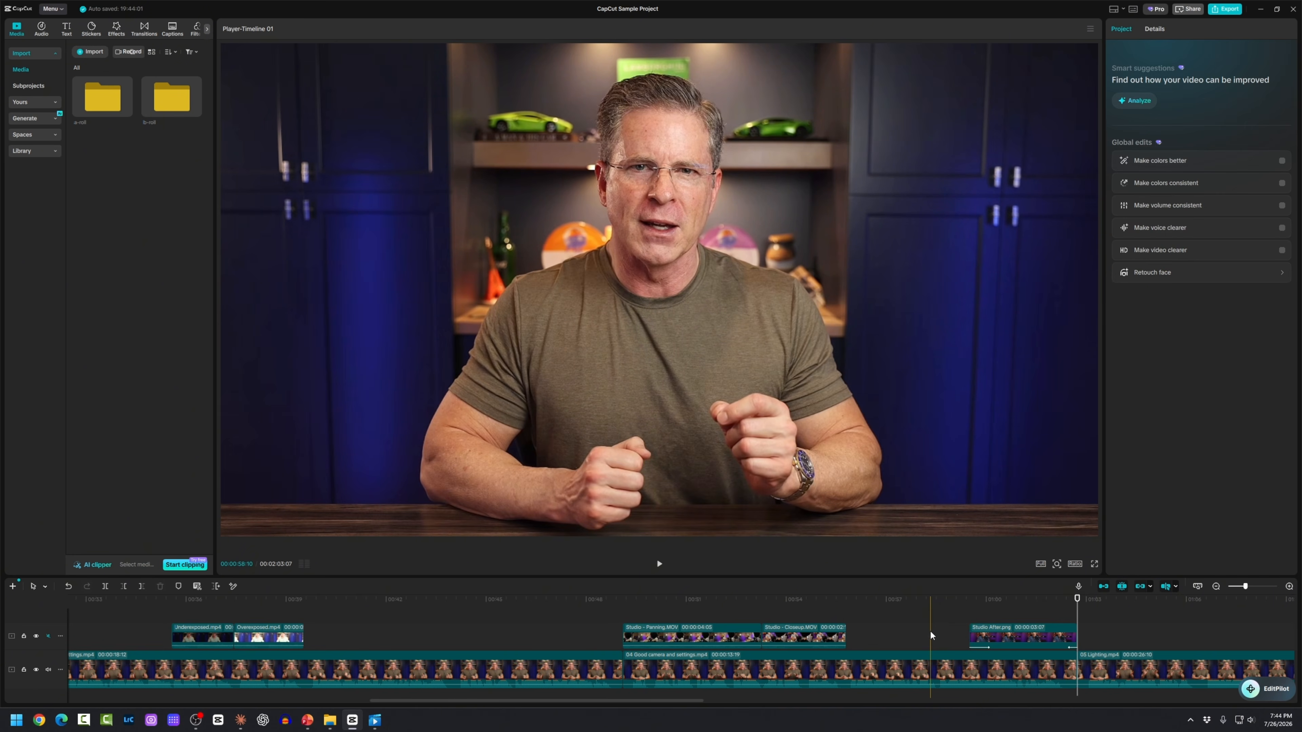
pyautogui.press('space')
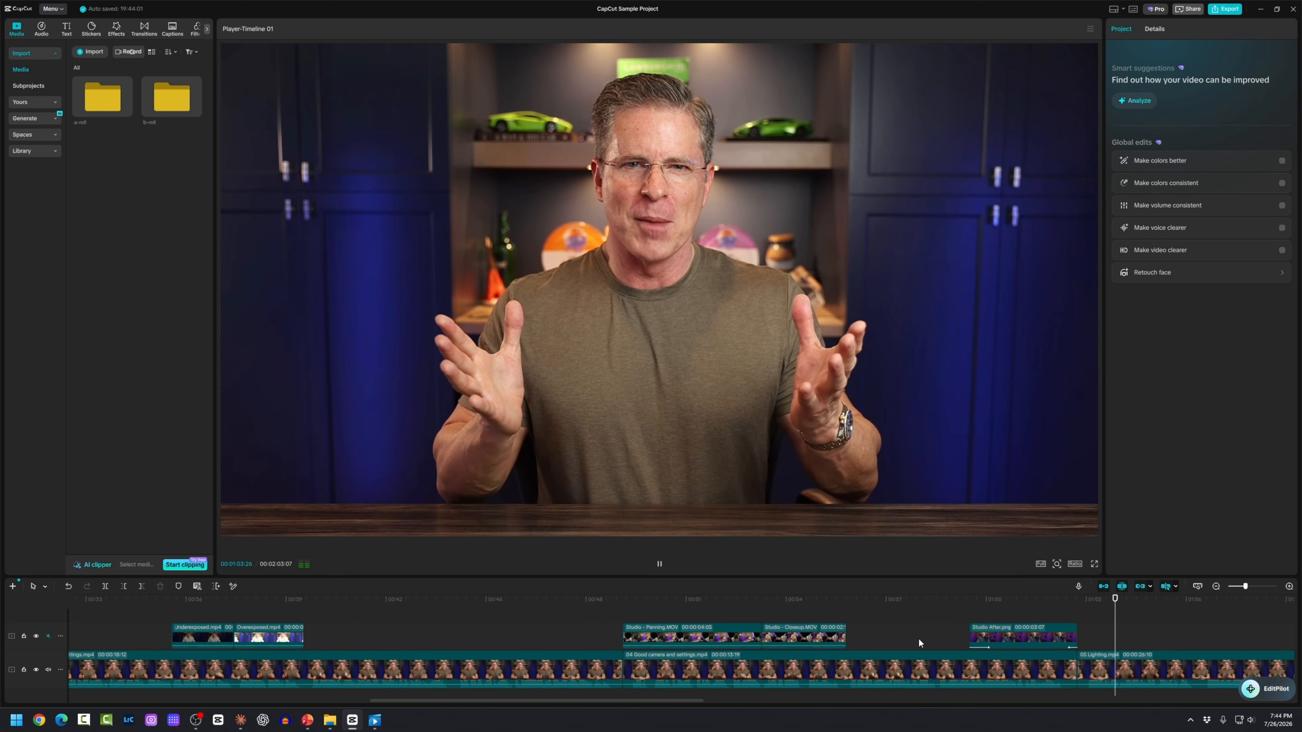
pyautogui.press('space')
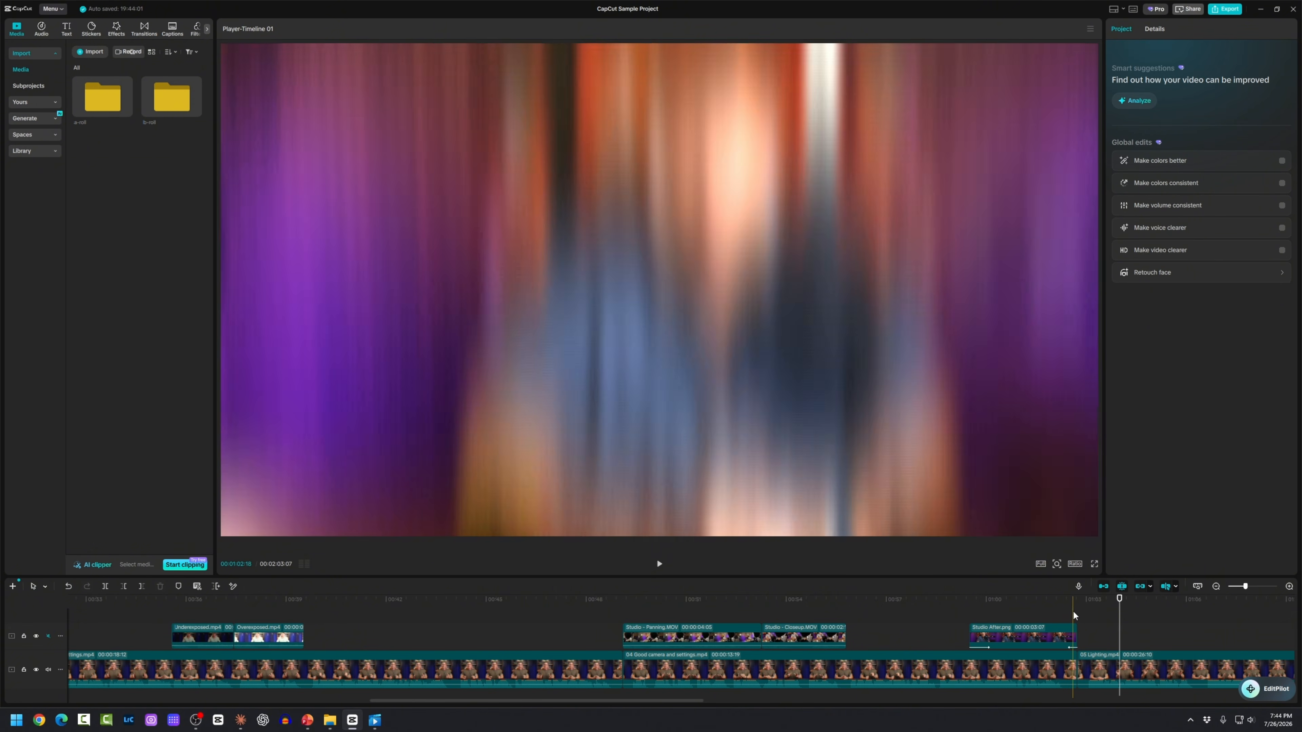
pyautogui.click(1048, 636)
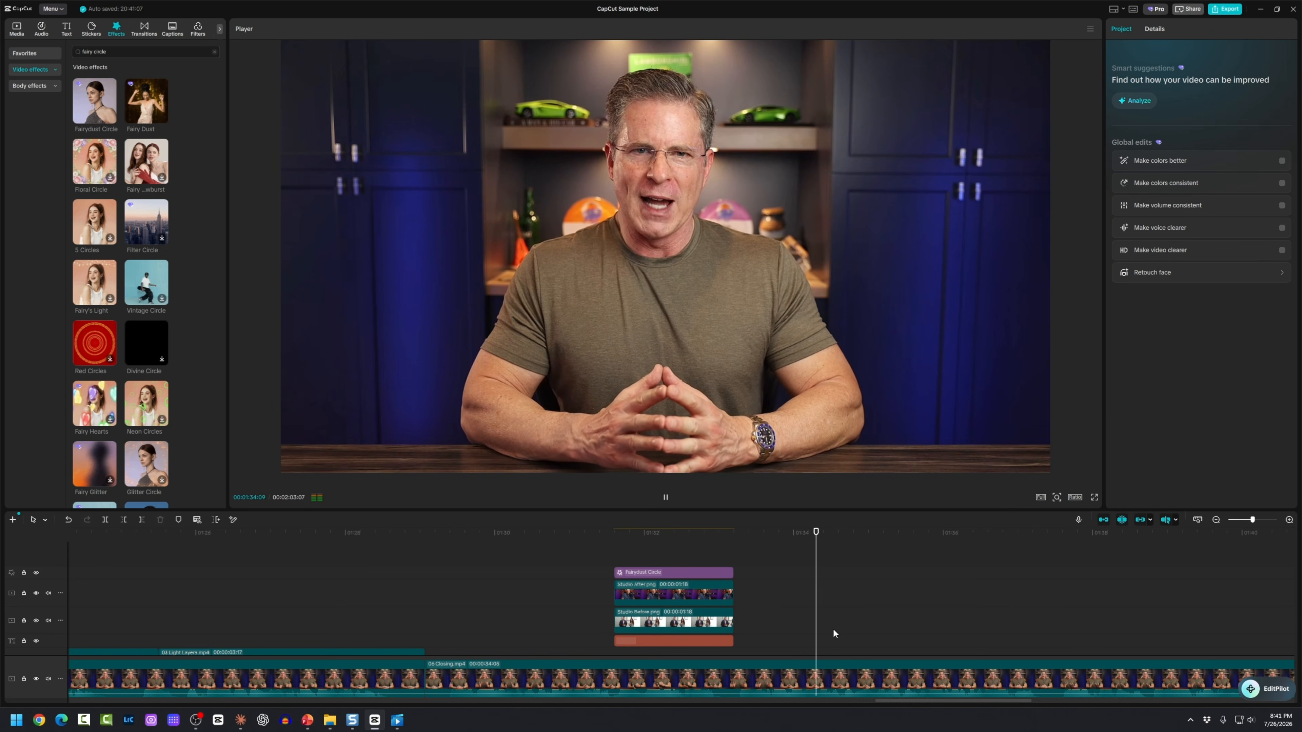
# Step: Add a Default text clip at the playhead just before the overlay
pyautogui.click(742, 616)
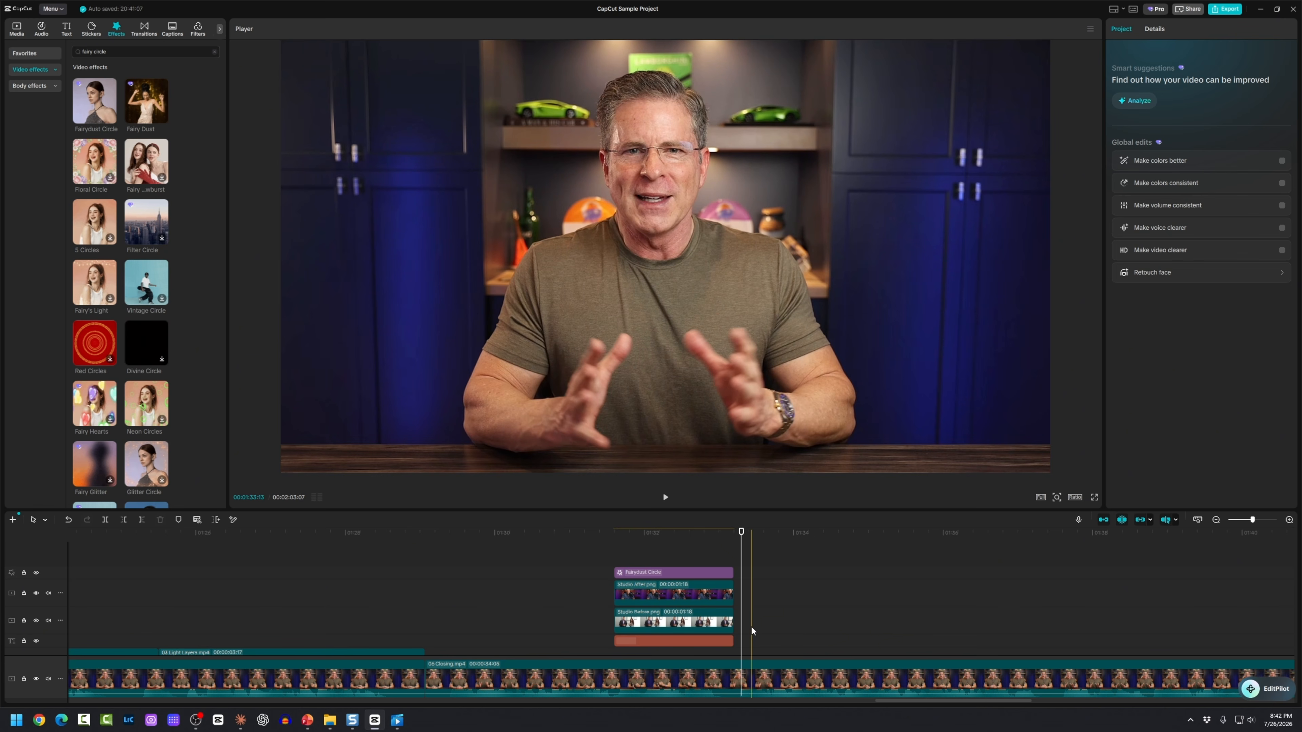
pyautogui.click(67, 29)
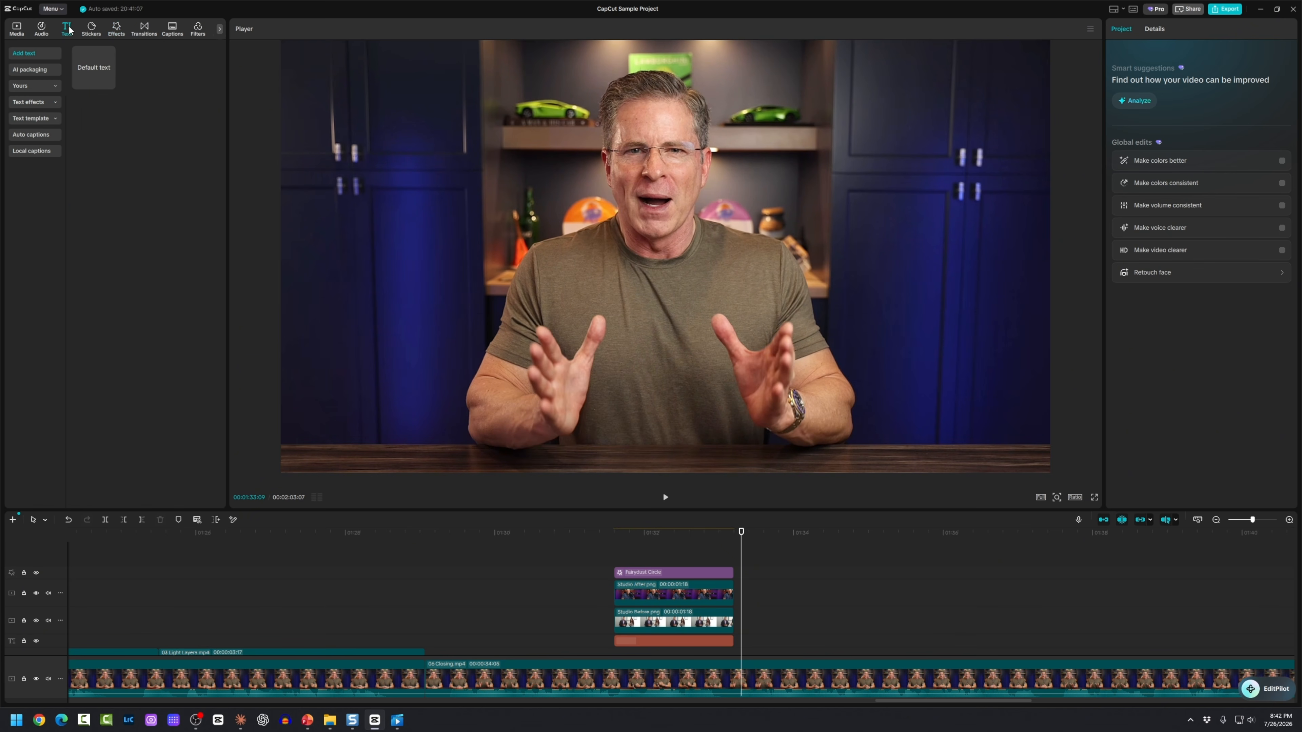
pyautogui.moveTo(94, 67); pyautogui.dragTo(808, 642)
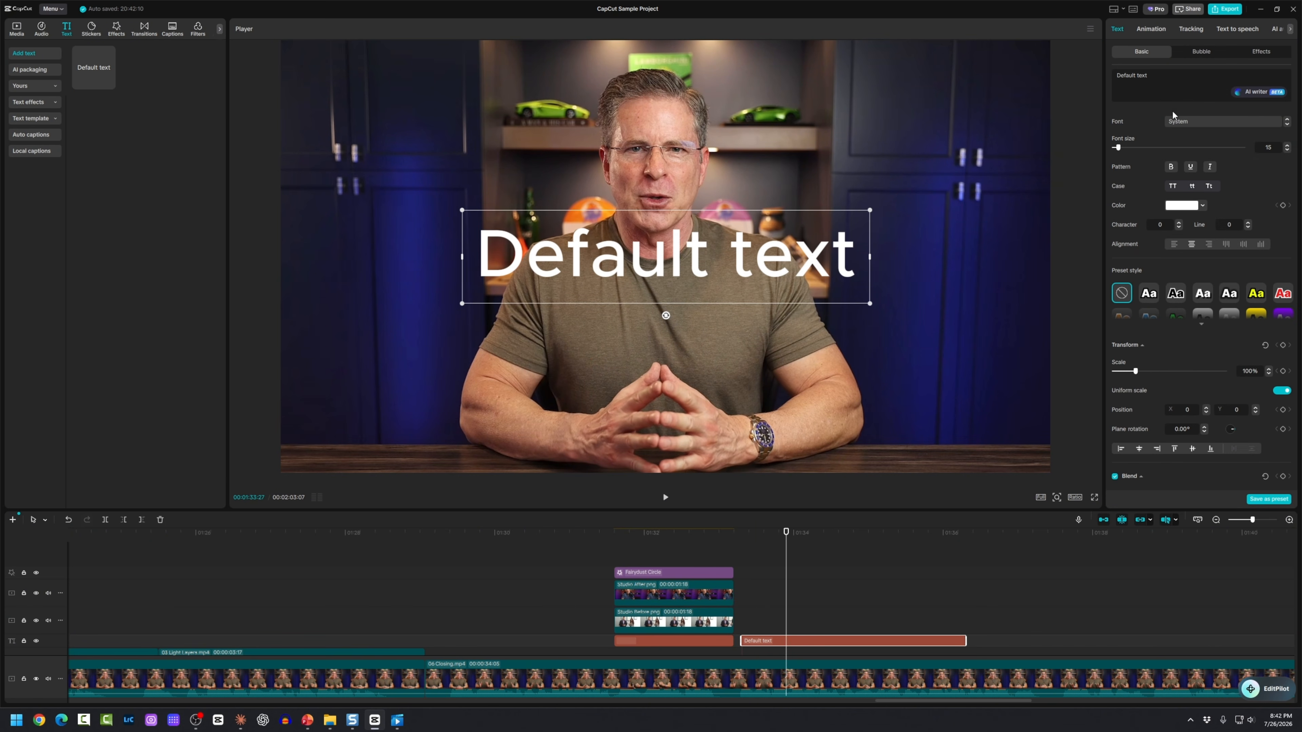
# Step: Change the text to 'Independent Creator Academy', scale it to 61% and lower it
pyautogui.click(1147, 82)
pyautogui.hotkey('ctrl', 'a')
pyautogui.write('Independent Creator ')
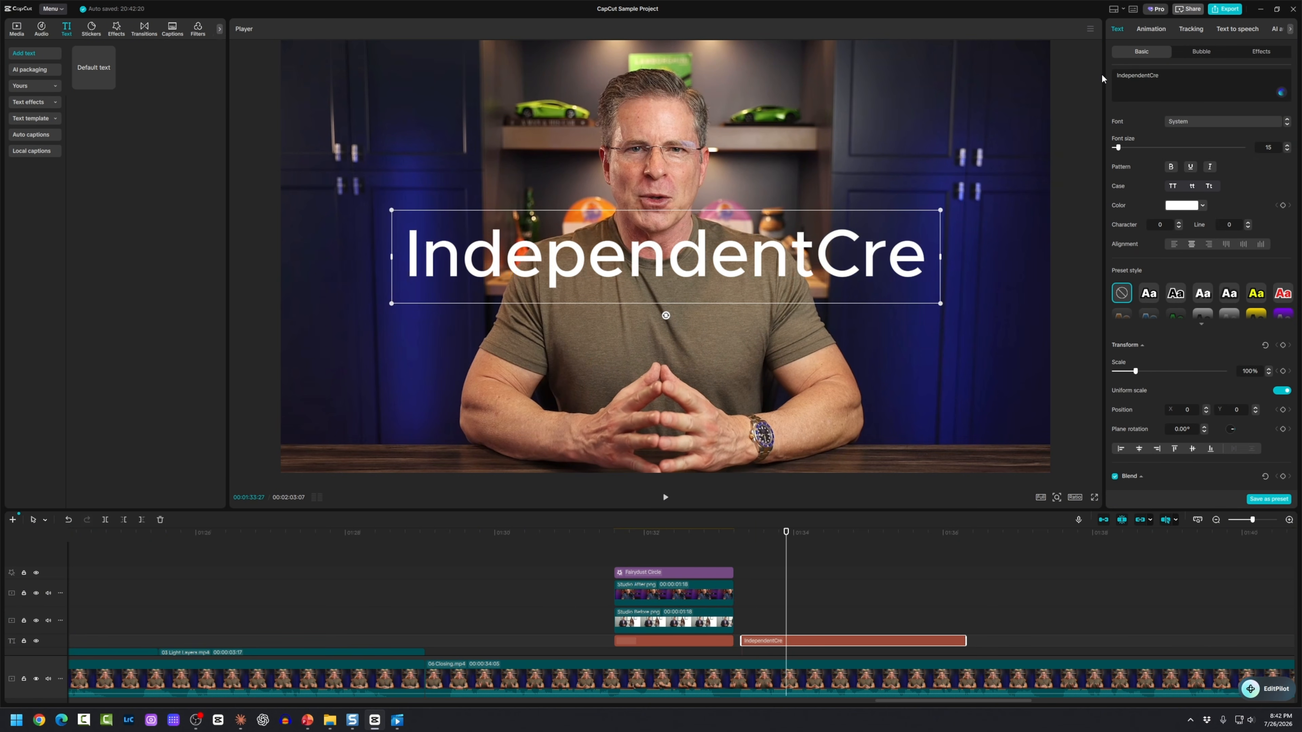
pyautogui.write('Academy')
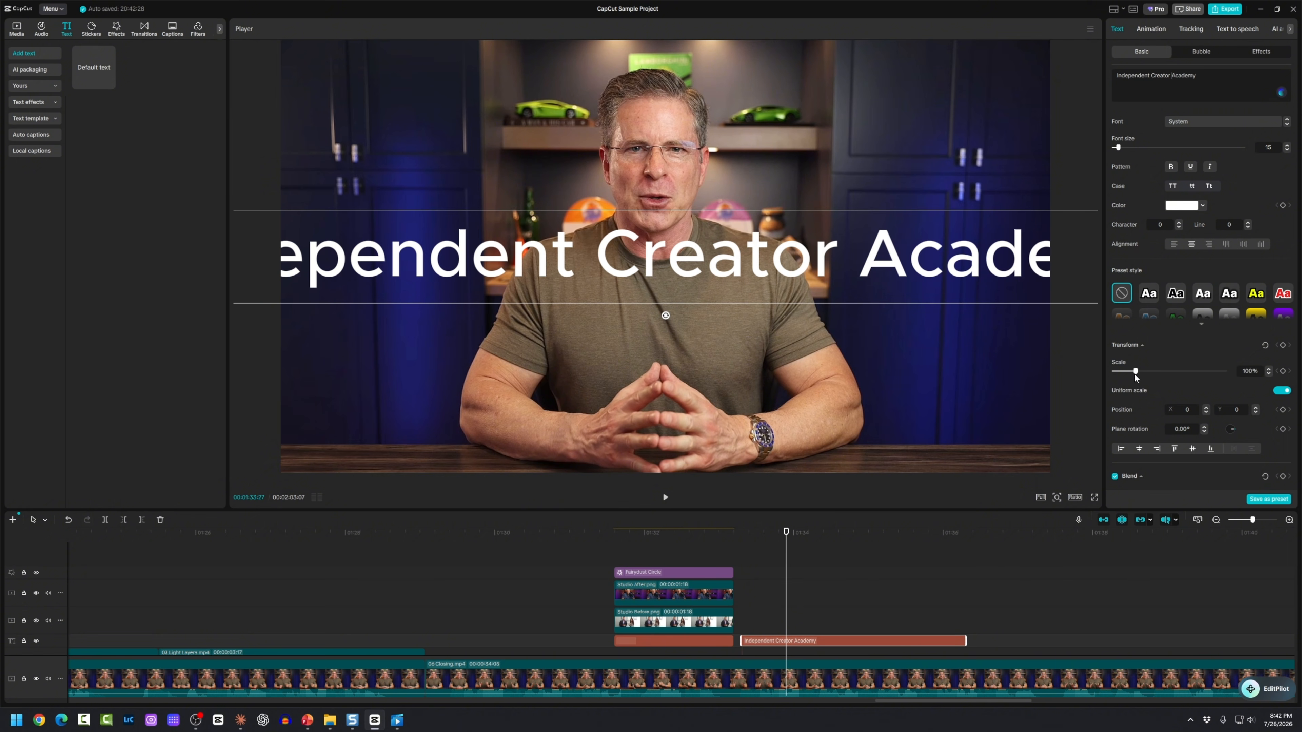
pyautogui.moveTo(1134, 377); pyautogui.dragTo(1127, 379)
pyautogui.moveTo(822, 268); pyautogui.dragTo(809, 438)
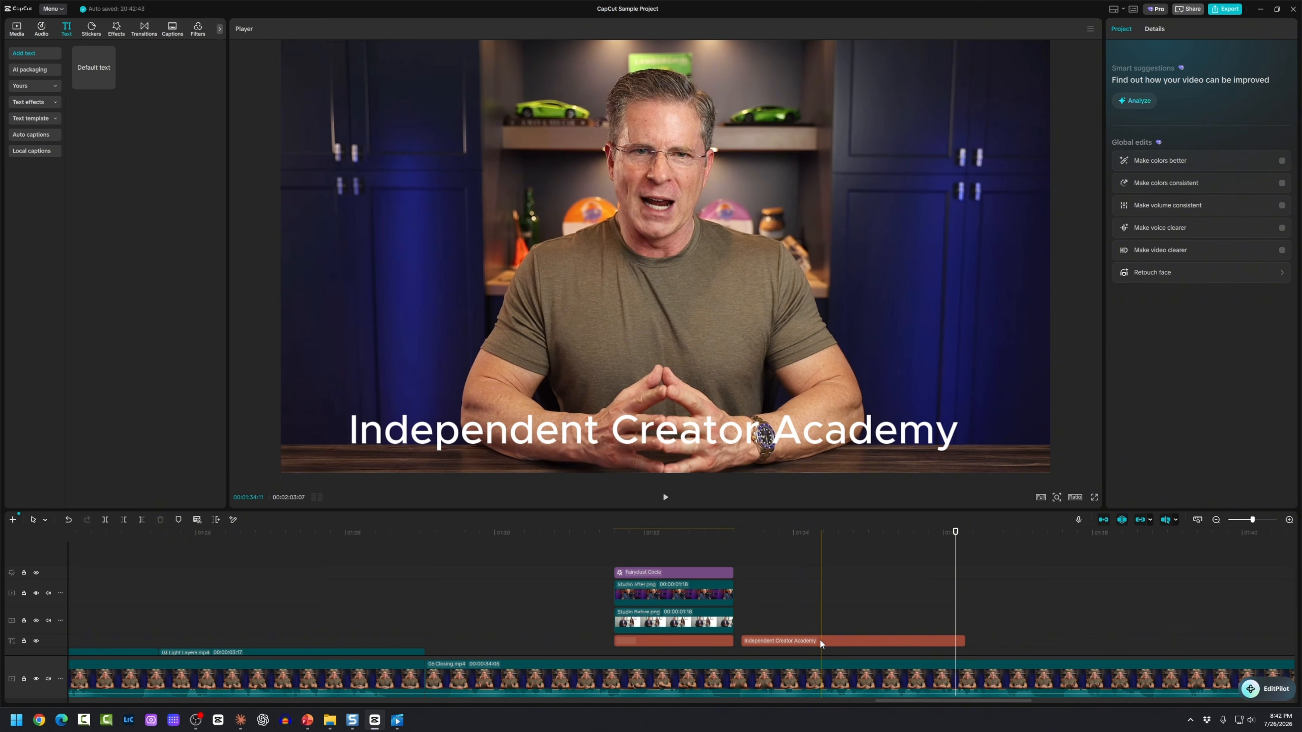
# Step: Try several preset styles on the title and settle on black lettering in a yellow box
pyautogui.click(821, 639)
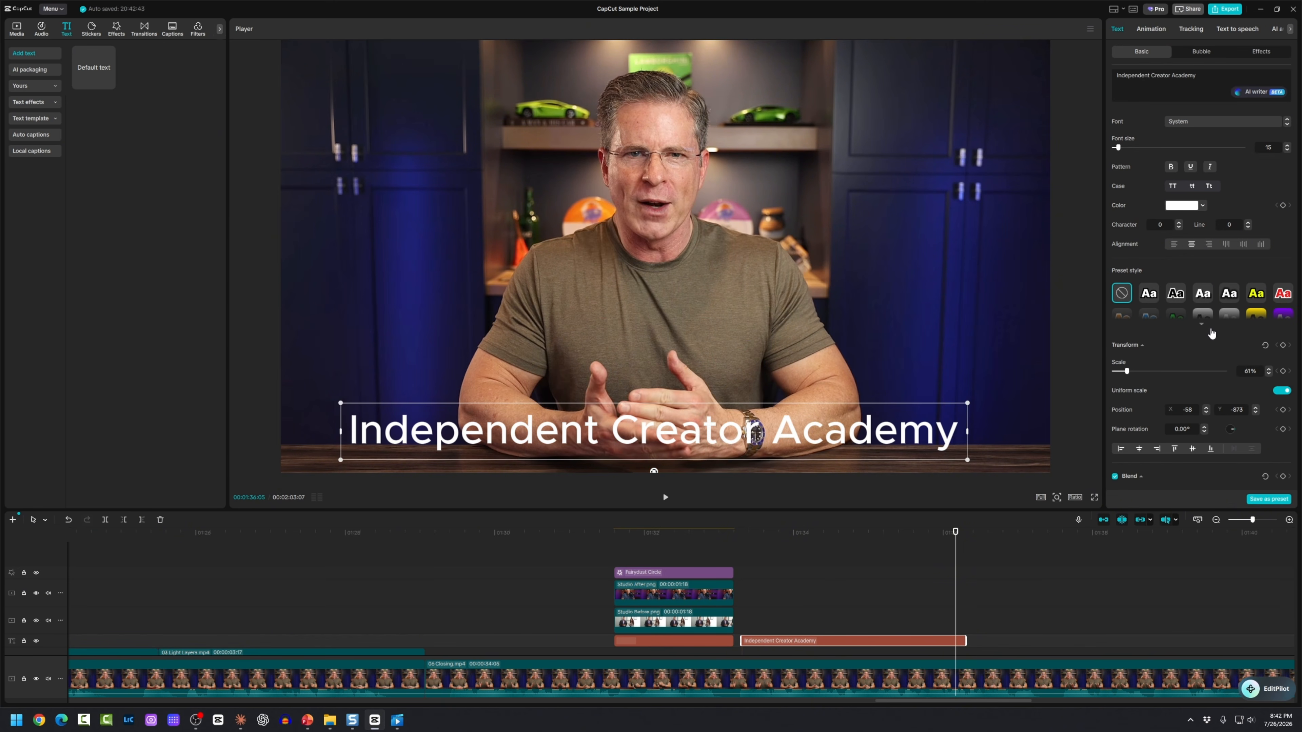
pyautogui.click(1195, 324)
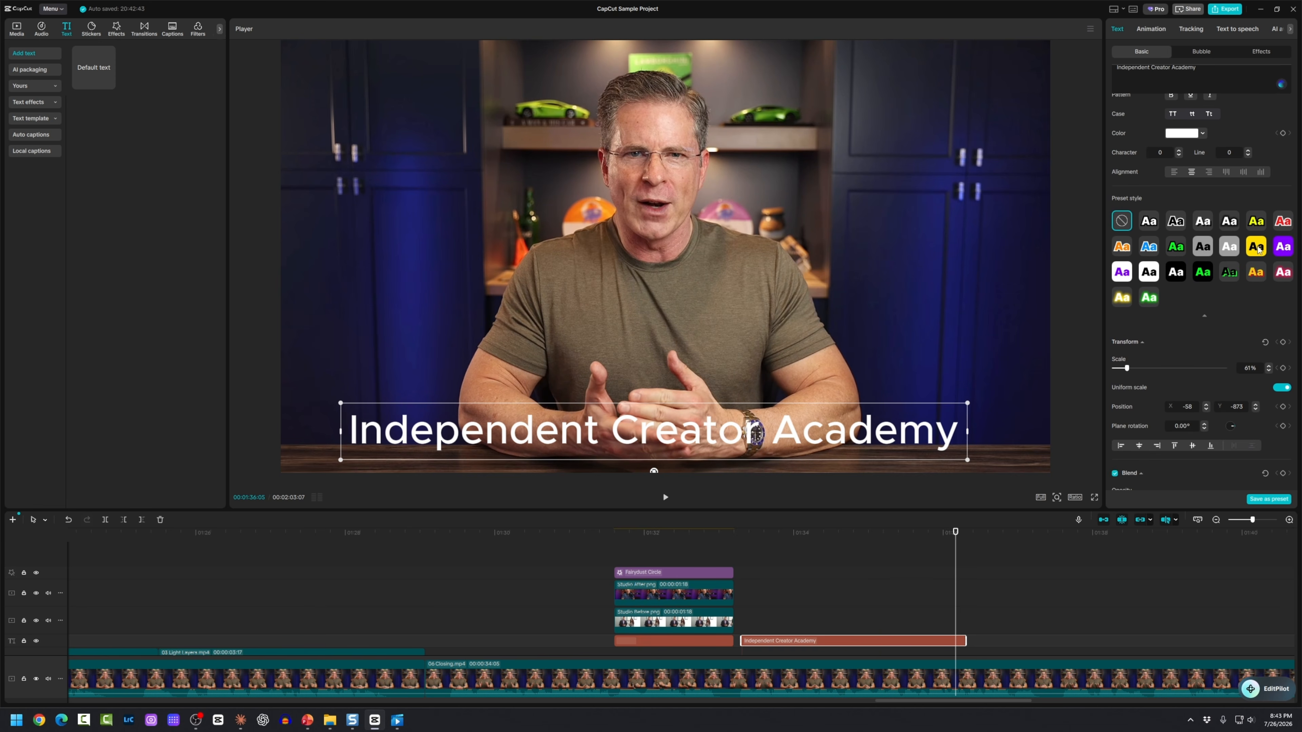
pyautogui.click(1257, 247)
pyautogui.click(1179, 248)
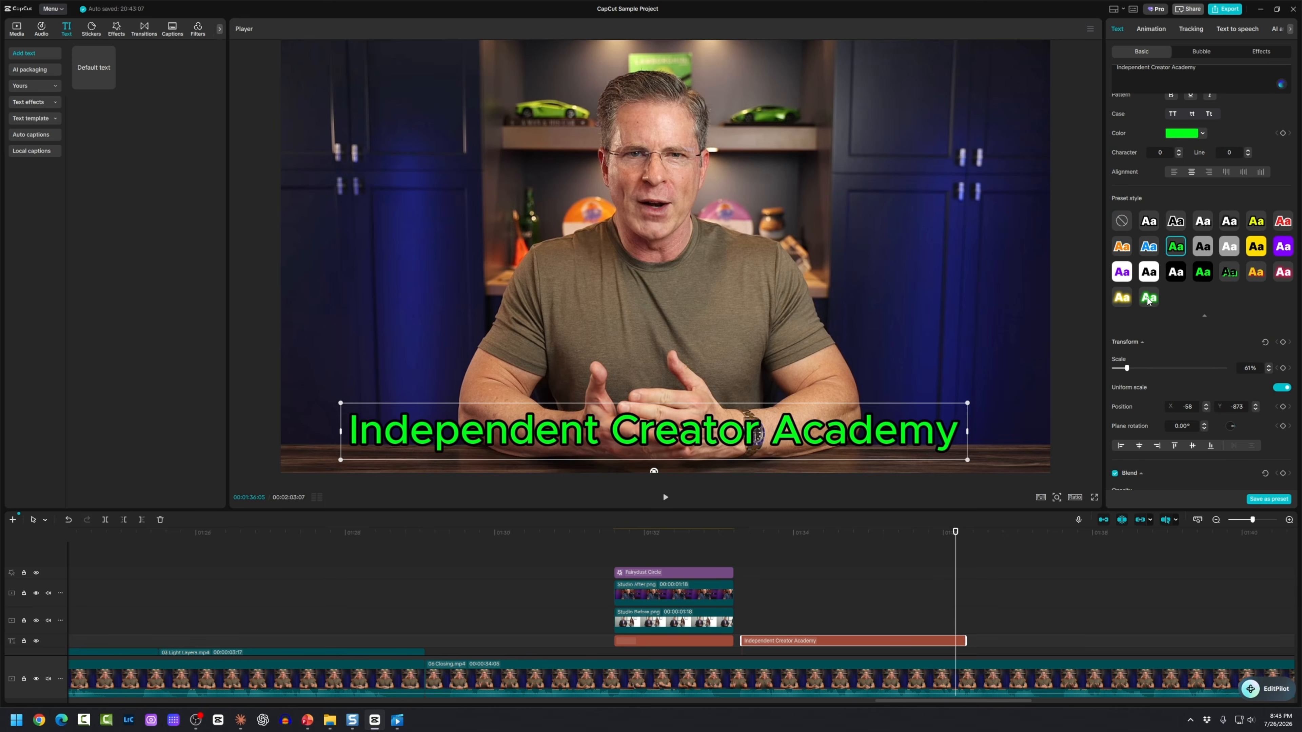
pyautogui.click(1148, 299)
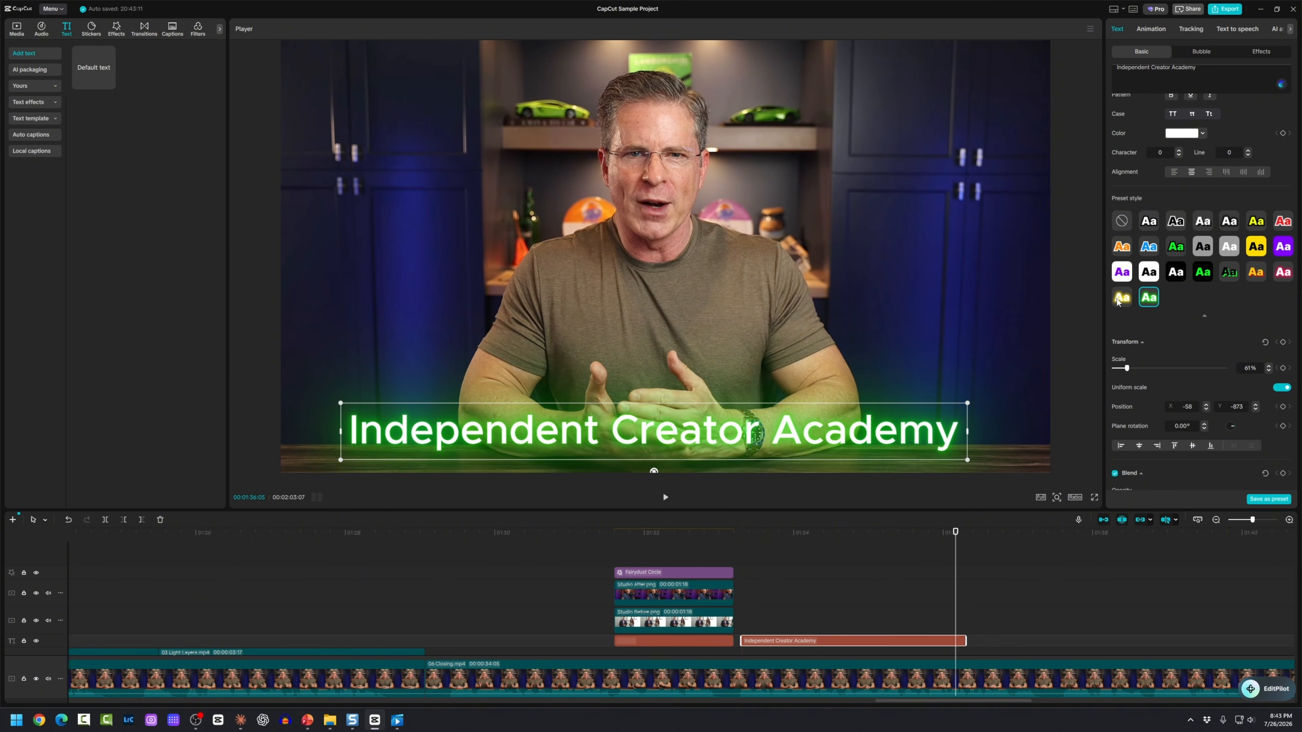
pyautogui.click(1119, 300)
pyautogui.click(1250, 277)
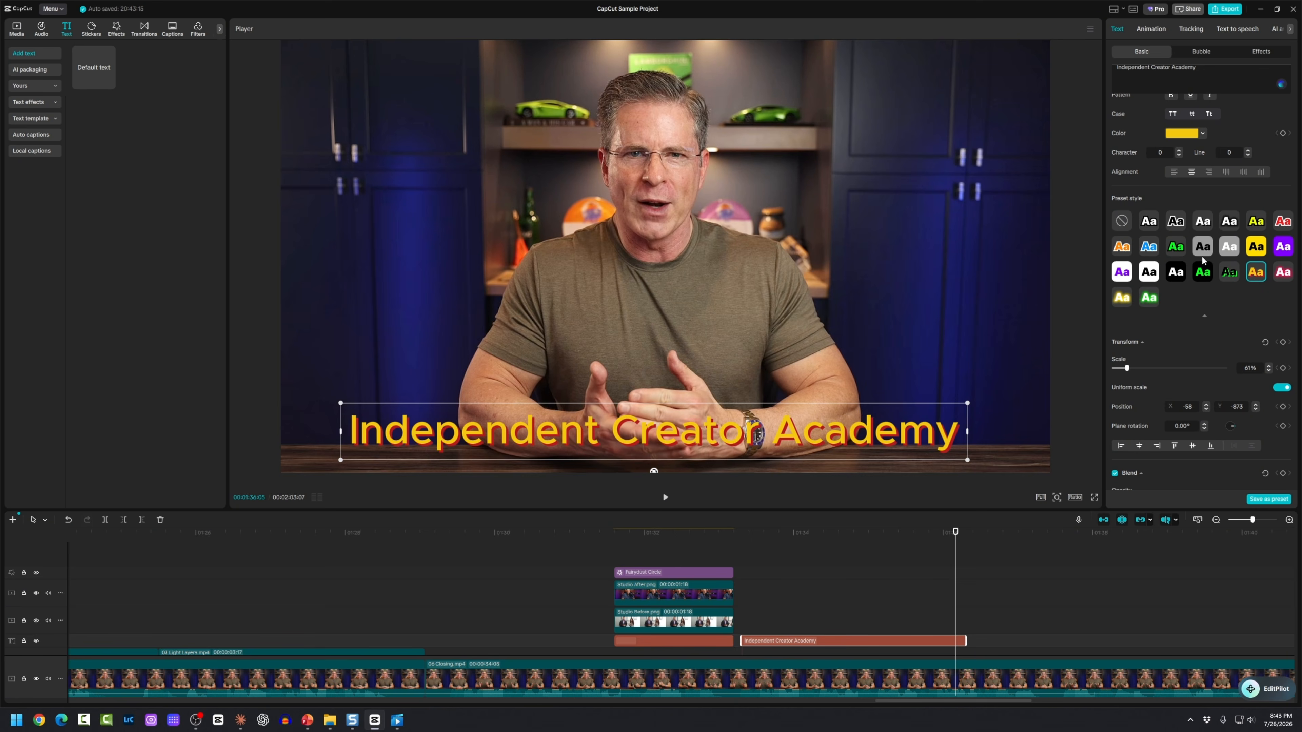
pyautogui.click(1256, 246)
pyautogui.click(741, 595)
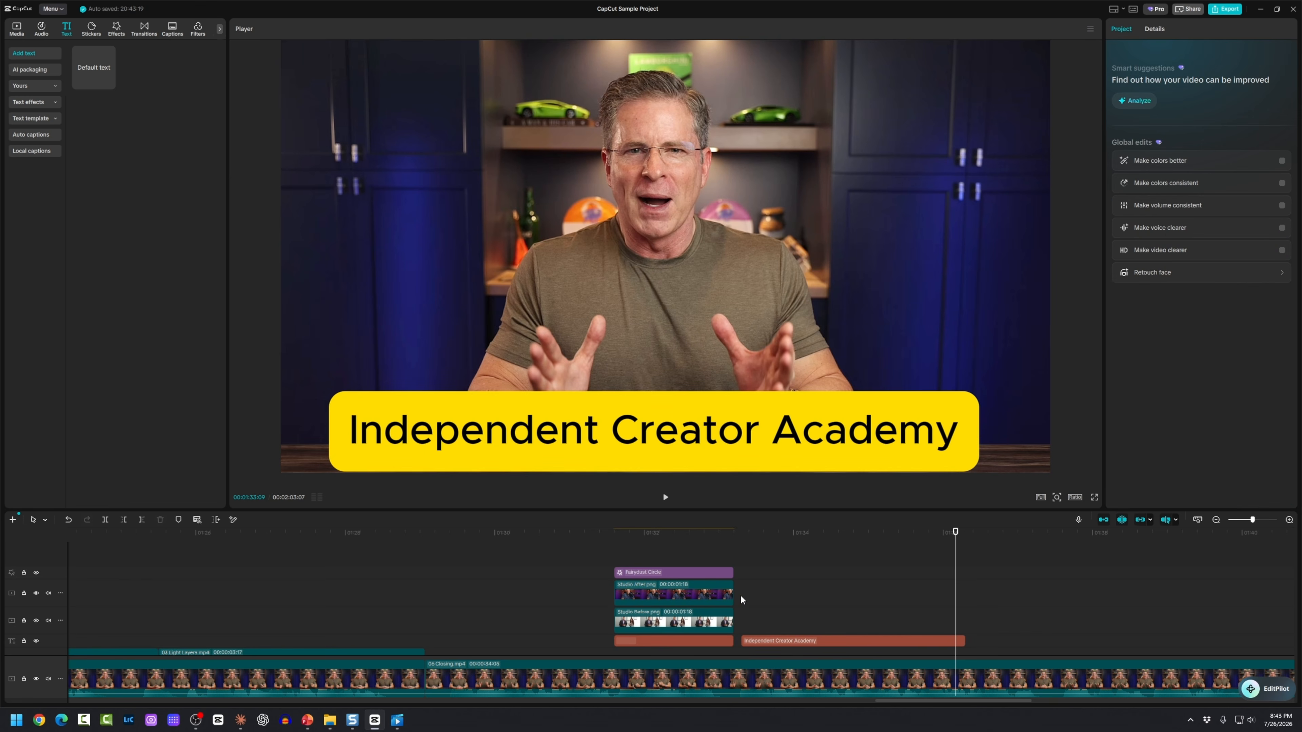
pyautogui.click(853, 611)
pyautogui.click(864, 642)
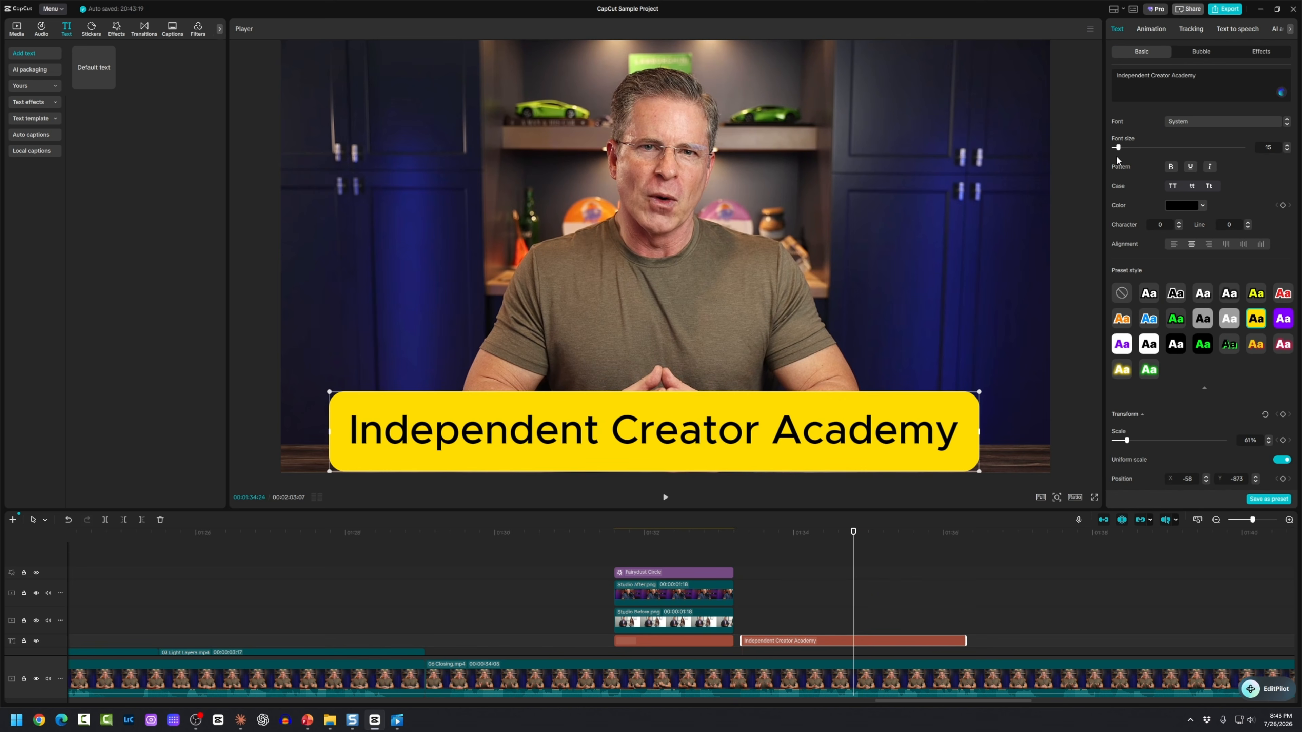
# Step: Test font size and font options, then set the title's blend opacity to 88%
pyautogui.moveTo(1119, 147); pyautogui.dragTo(1118, 149)
pyautogui.click(1185, 123)
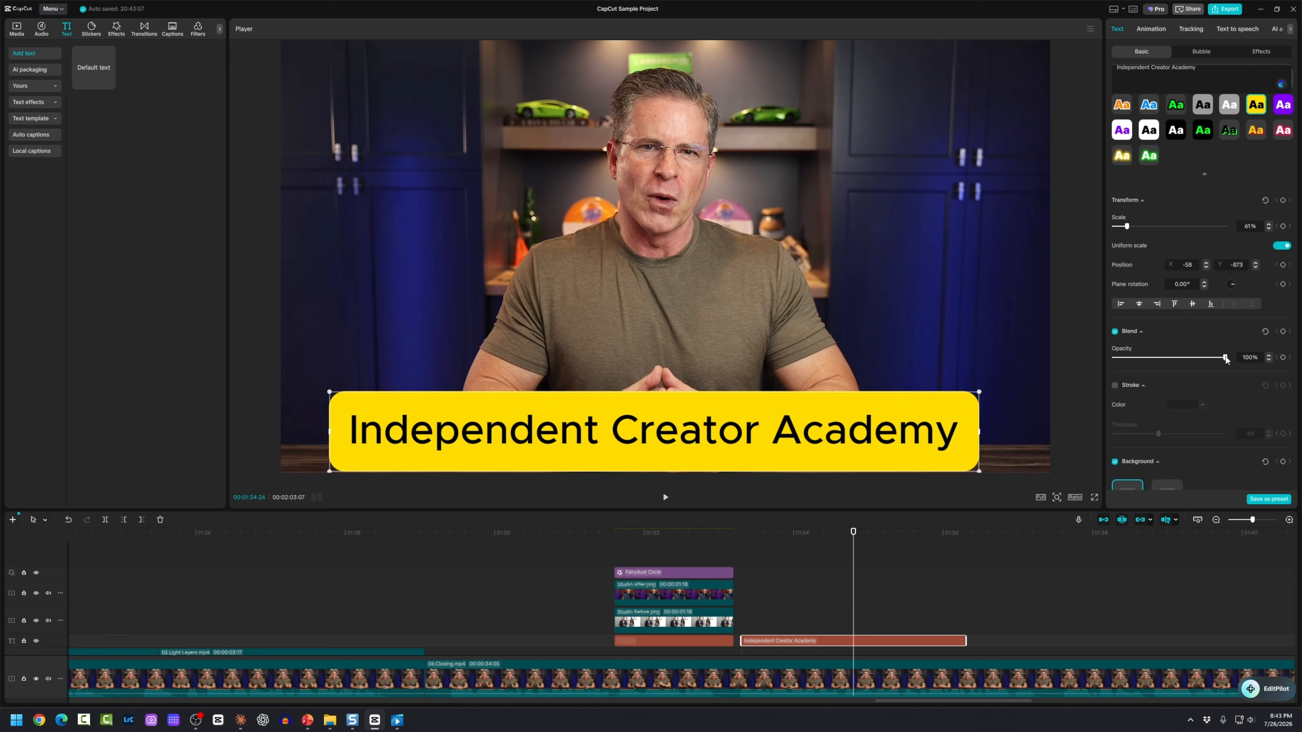
pyautogui.moveTo(1226, 358); pyautogui.dragTo(1204, 360)
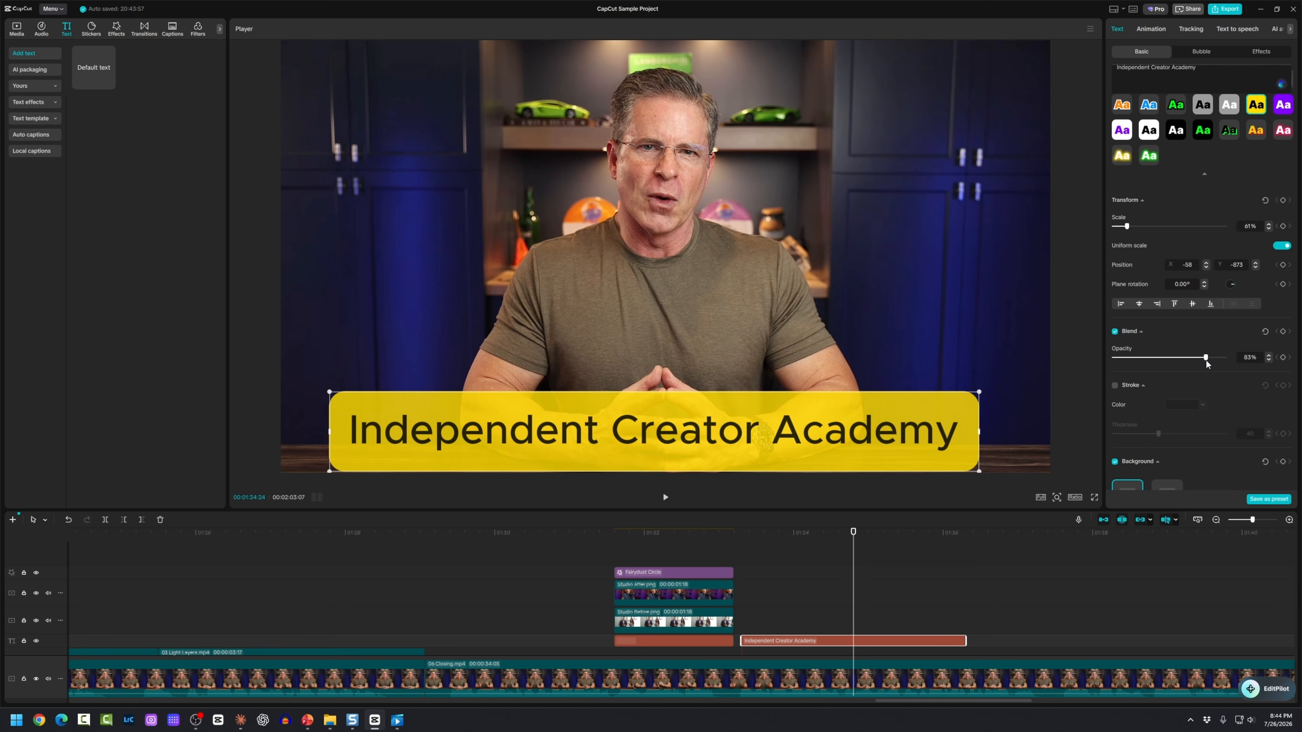
pyautogui.scroll(-6, 1150, 382)
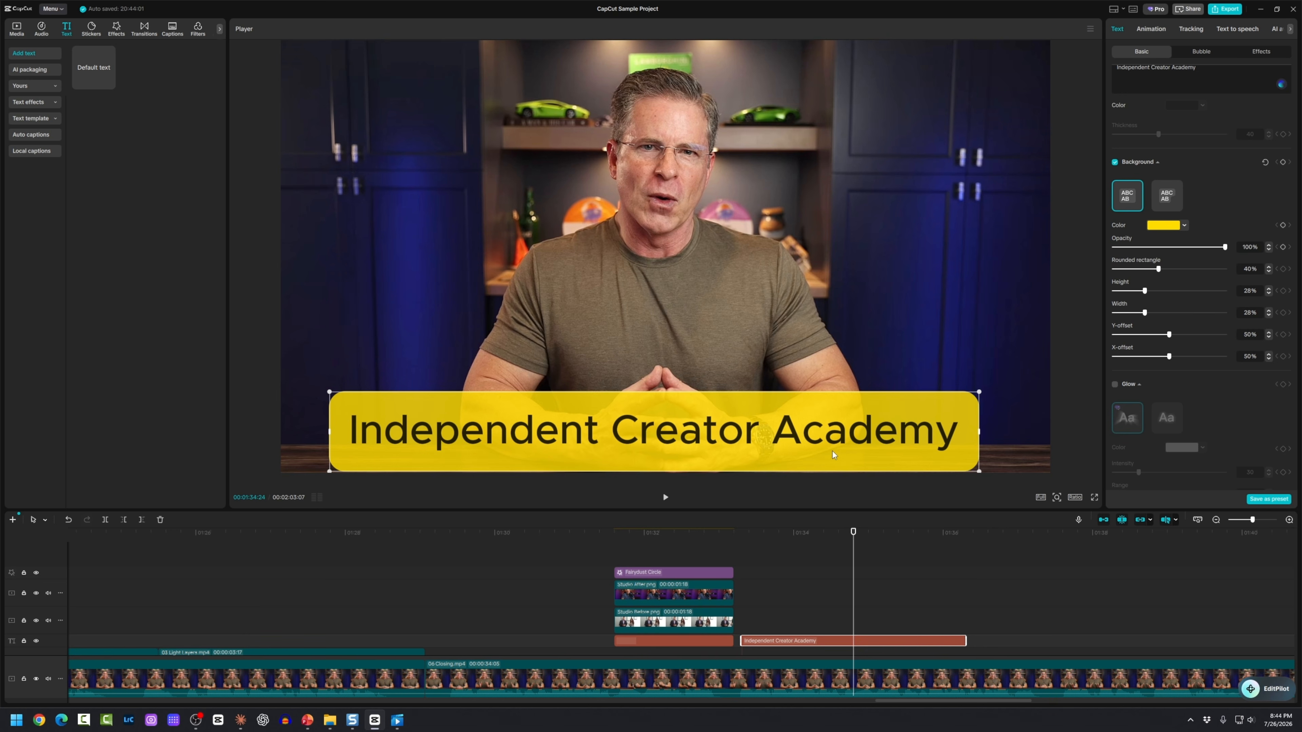
# Step: Nudge the title box higher and scale it down slightly, undoing a trial rotation
pyautogui.moveTo(833, 455)
pyautogui.mouseDown()
pyautogui.moveTo(833, 425)
pyautogui.moveTo(840, 444)
pyautogui.mouseUp()
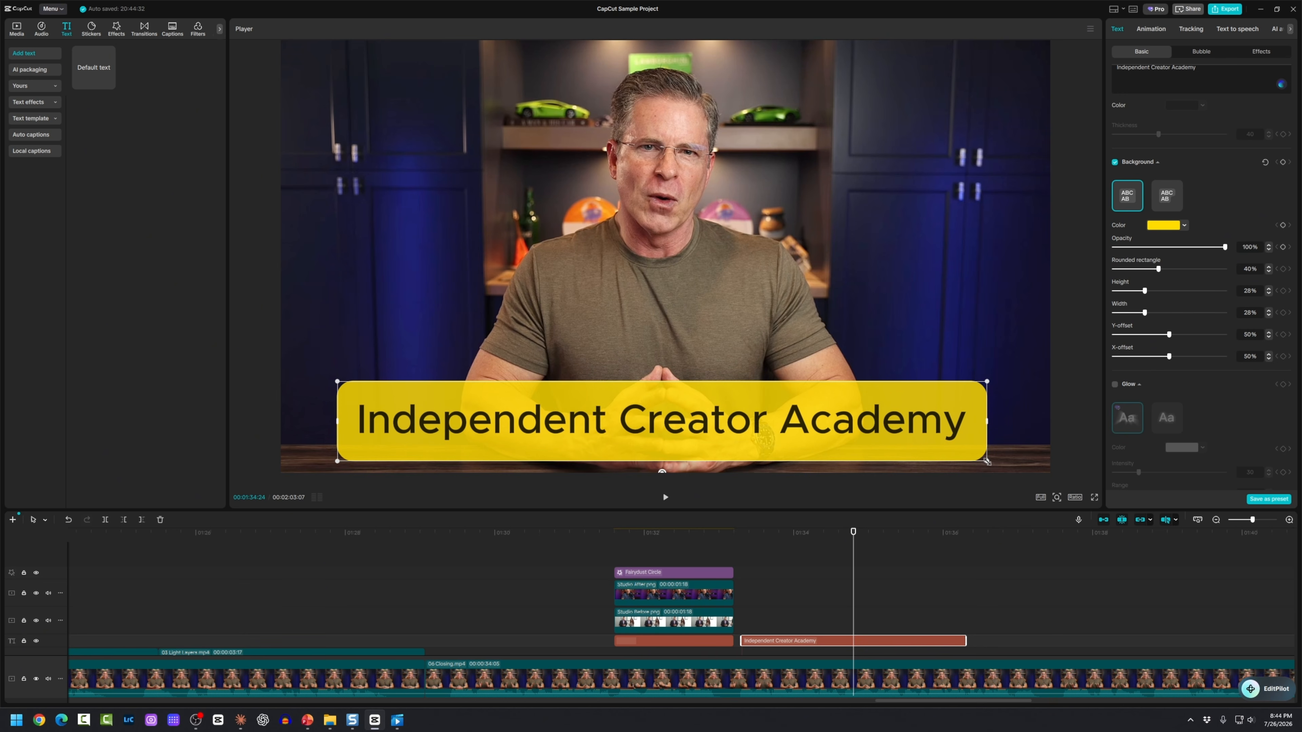
pyautogui.moveTo(986, 461); pyautogui.dragTo(957, 457)
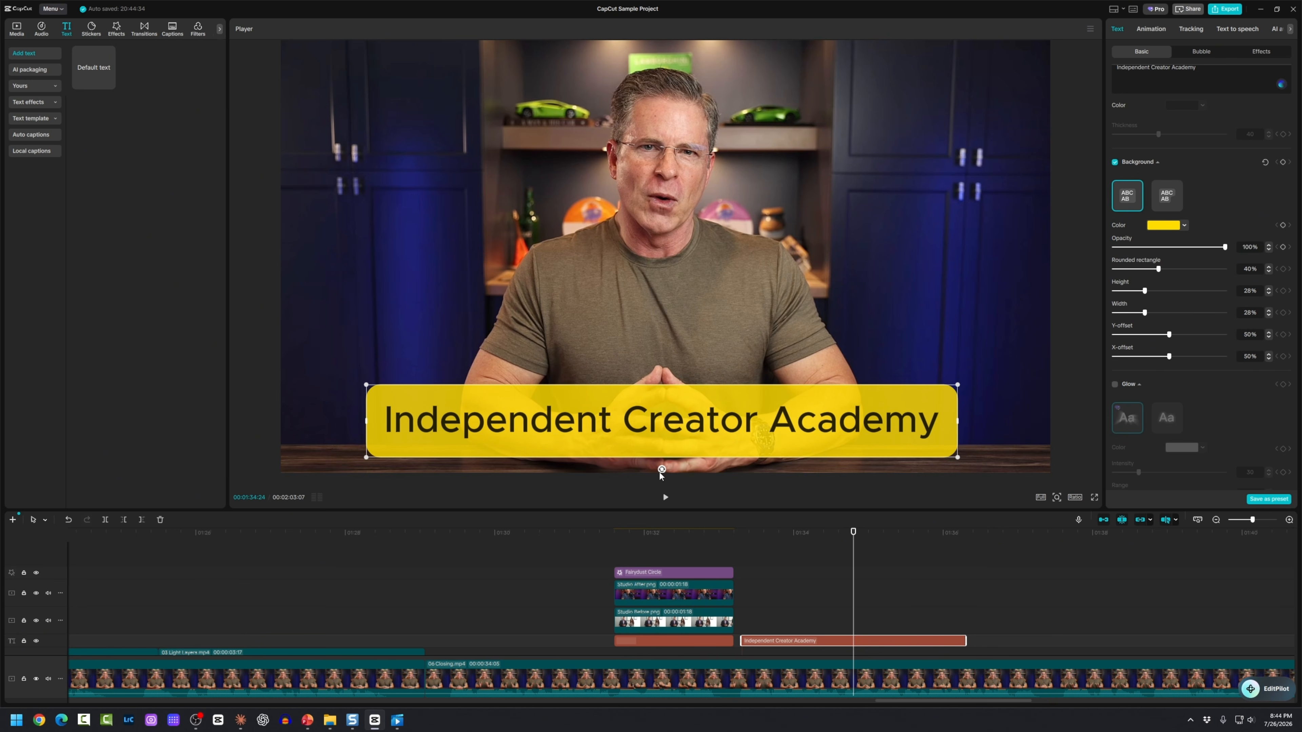
pyautogui.moveTo(661, 470)
pyautogui.mouseDown()
pyautogui.moveTo(648, 468)
pyautogui.moveTo(680, 466)
pyautogui.moveTo(624, 458)
pyautogui.moveTo(601, 427)
pyautogui.moveTo(650, 468)
pyautogui.moveTo(659, 458)
pyautogui.mouseUp()
pyautogui.hotkey('ctrl', 'z')
# Step: Show the title's In animation presets and scroll through the list and back
pyautogui.click(1154, 29)
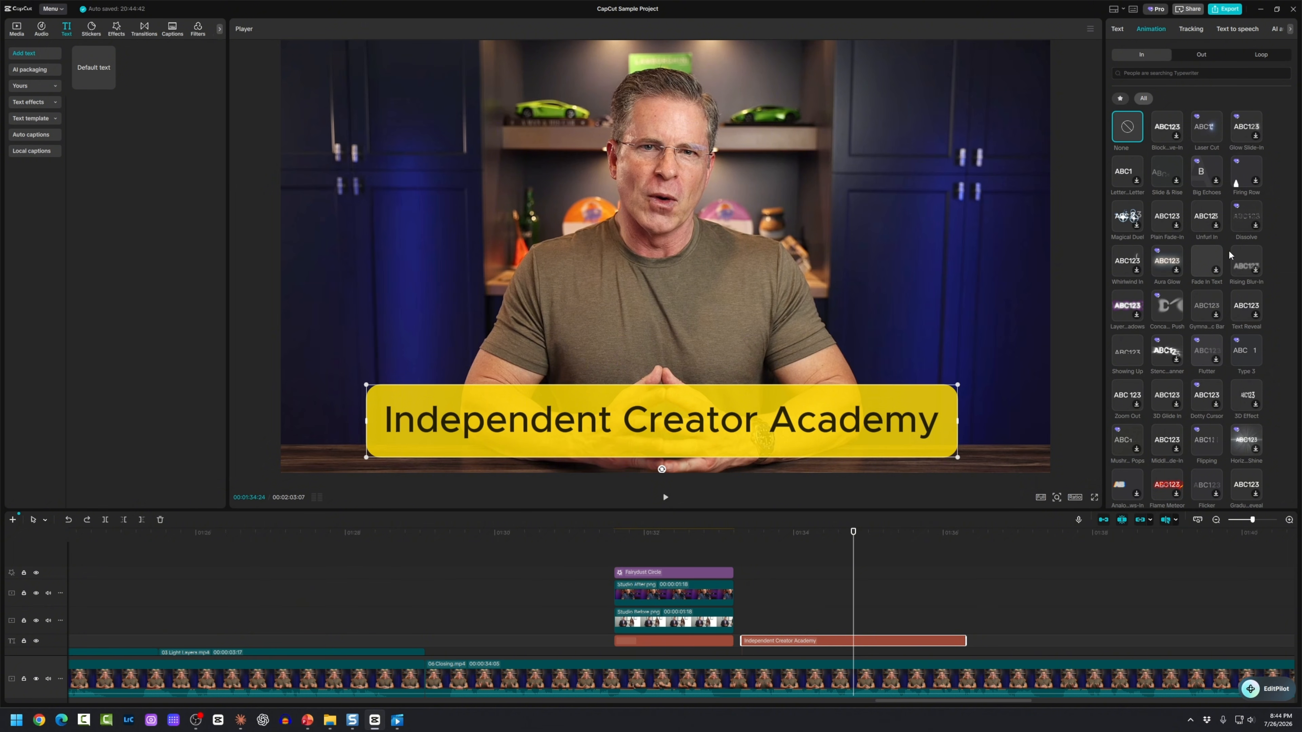
pyautogui.moveTo(1295, 161); pyautogui.dragTo(1294, 328)
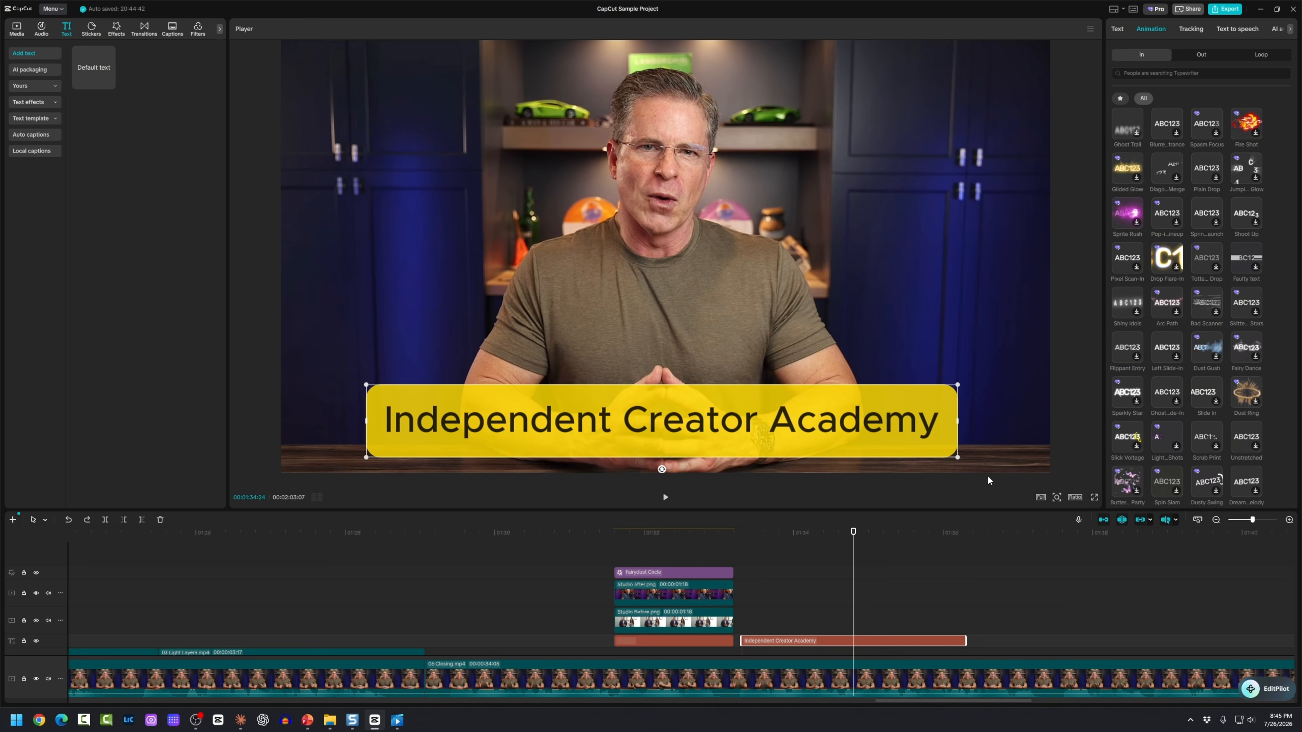
pyautogui.click(852, 572)
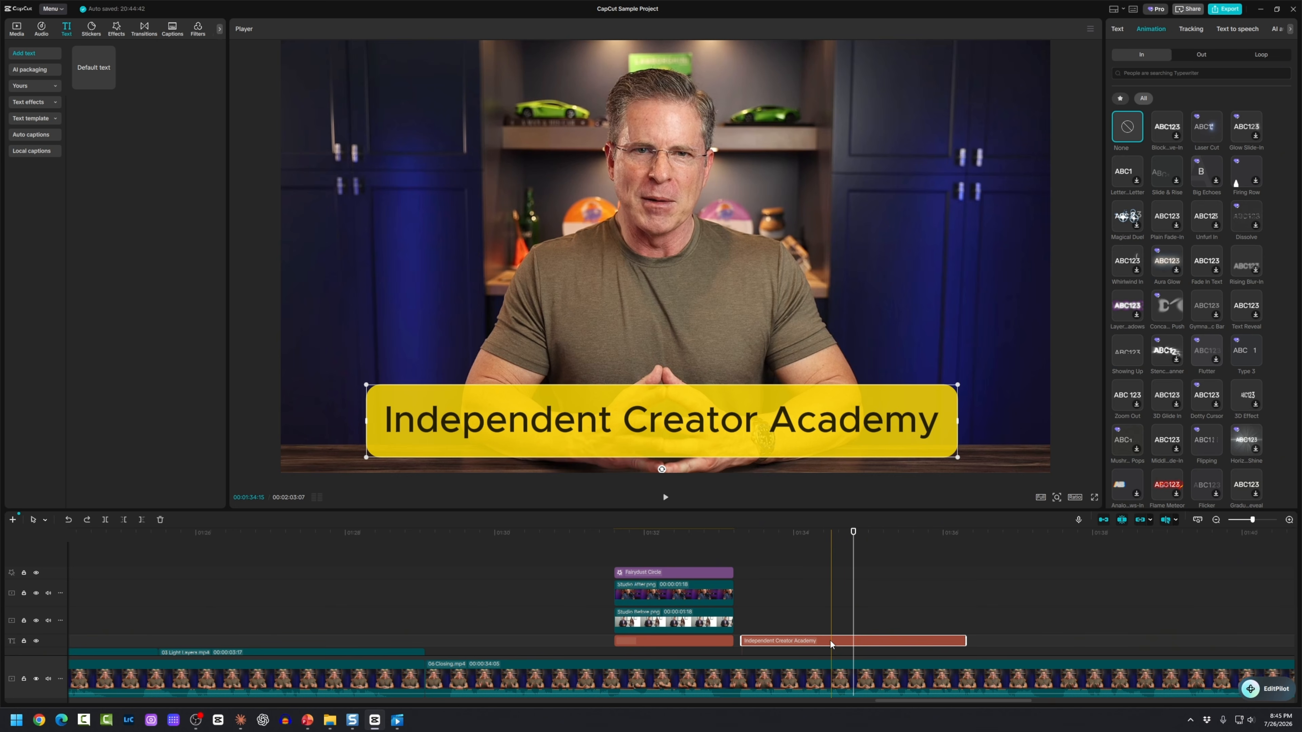
# Step: Delete the title clip and browse text templates via NEW and Icons to Title
pyautogui.press('Delete')
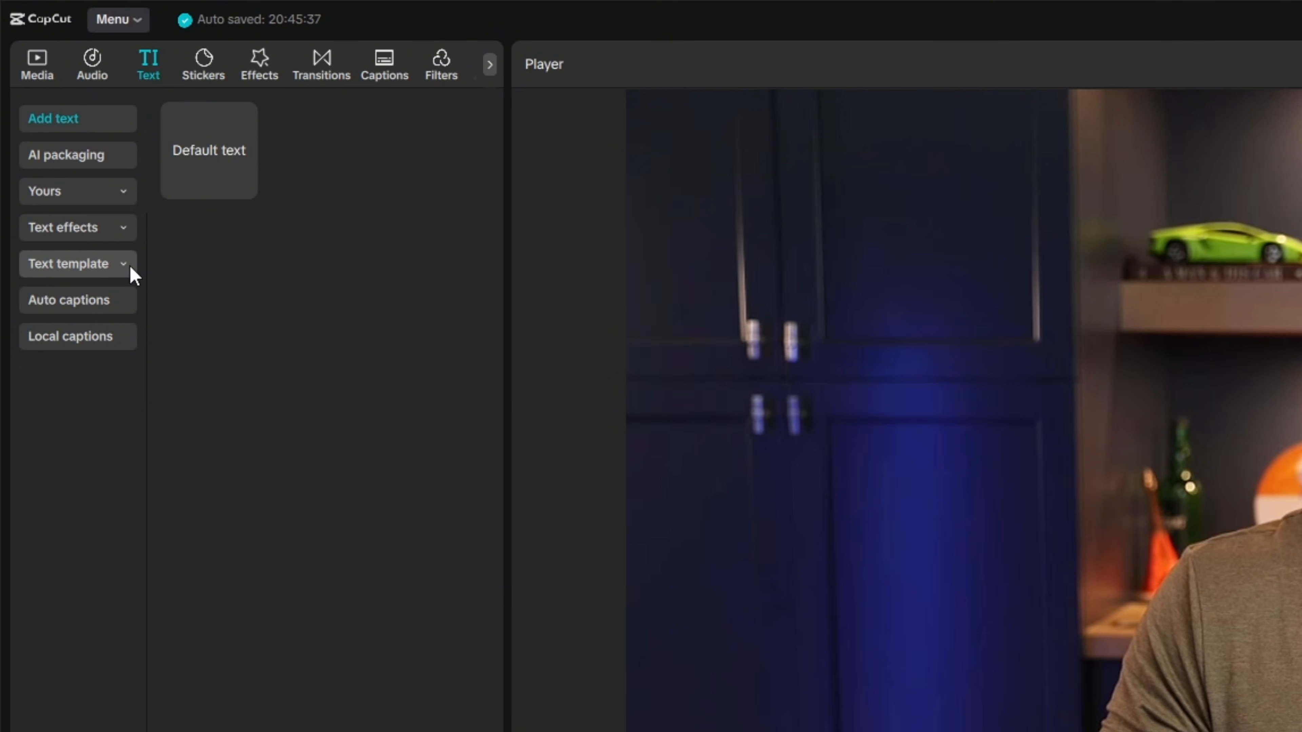
pyautogui.click(128, 265)
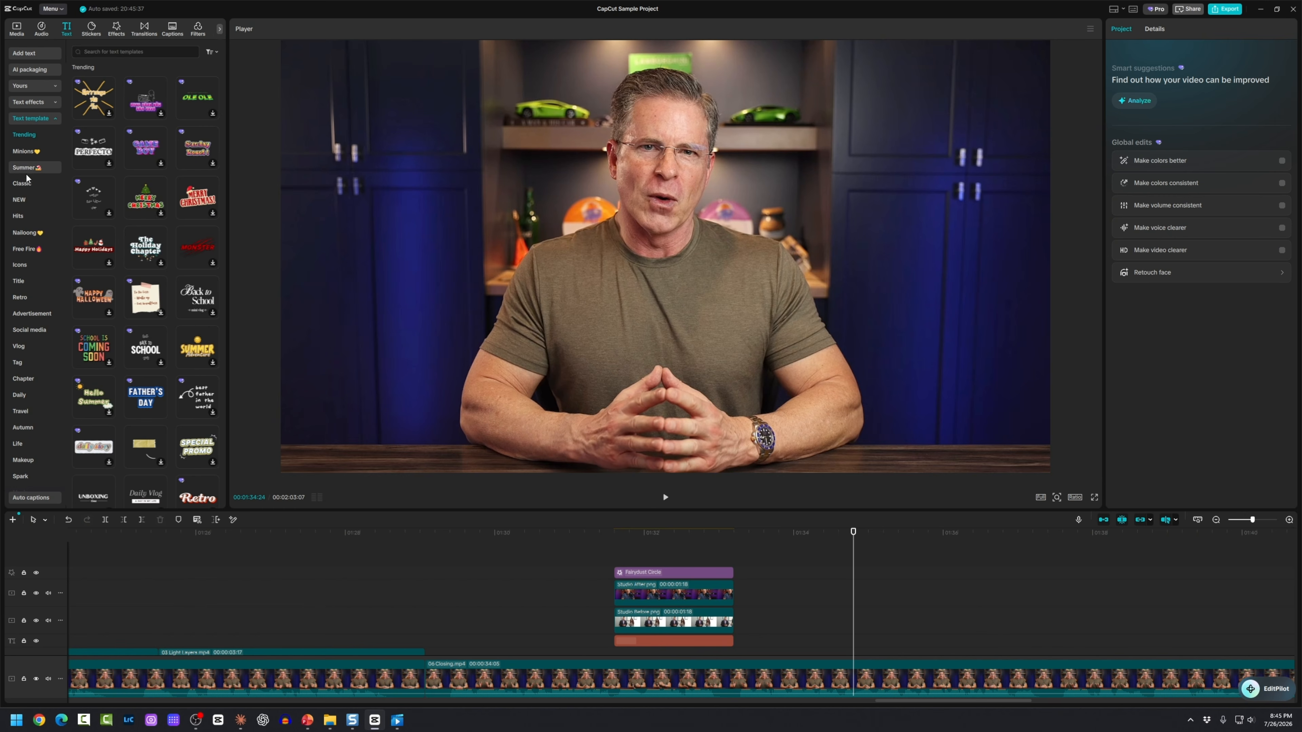
pyautogui.click(20, 200)
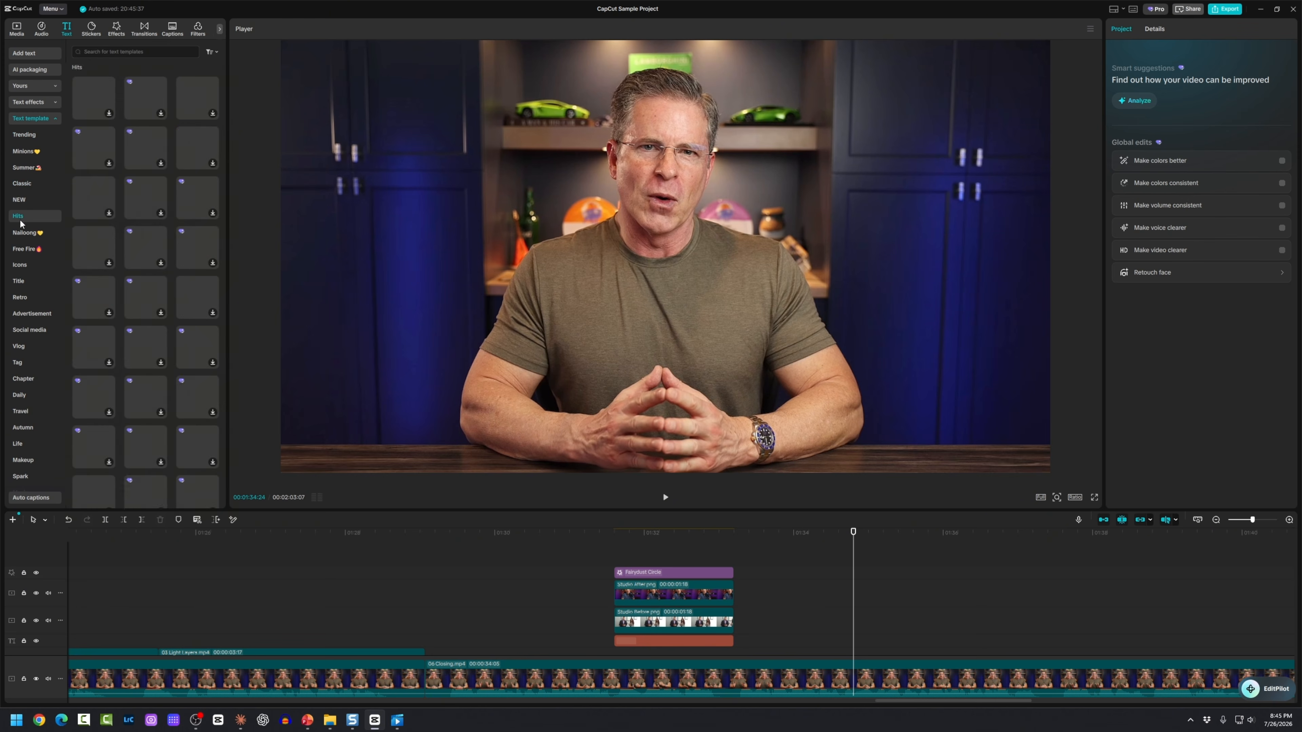
pyautogui.click(19, 265)
pyautogui.click(21, 281)
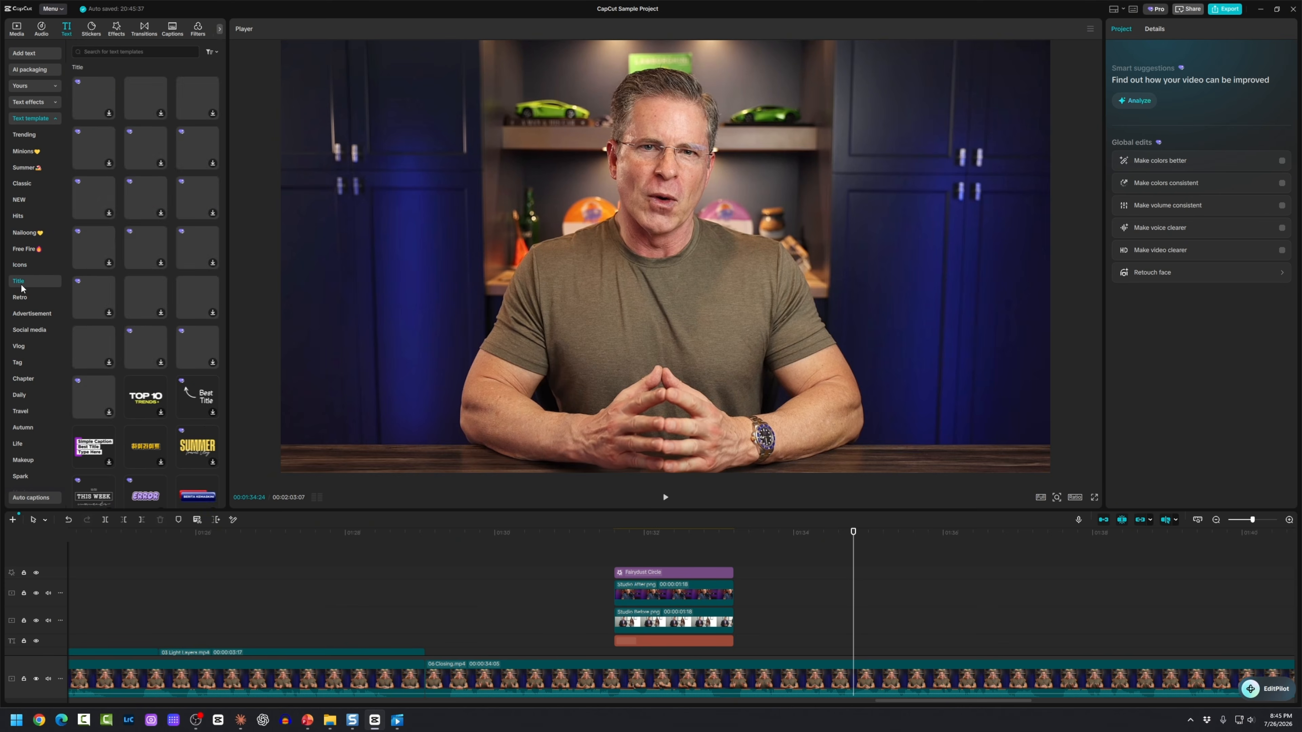
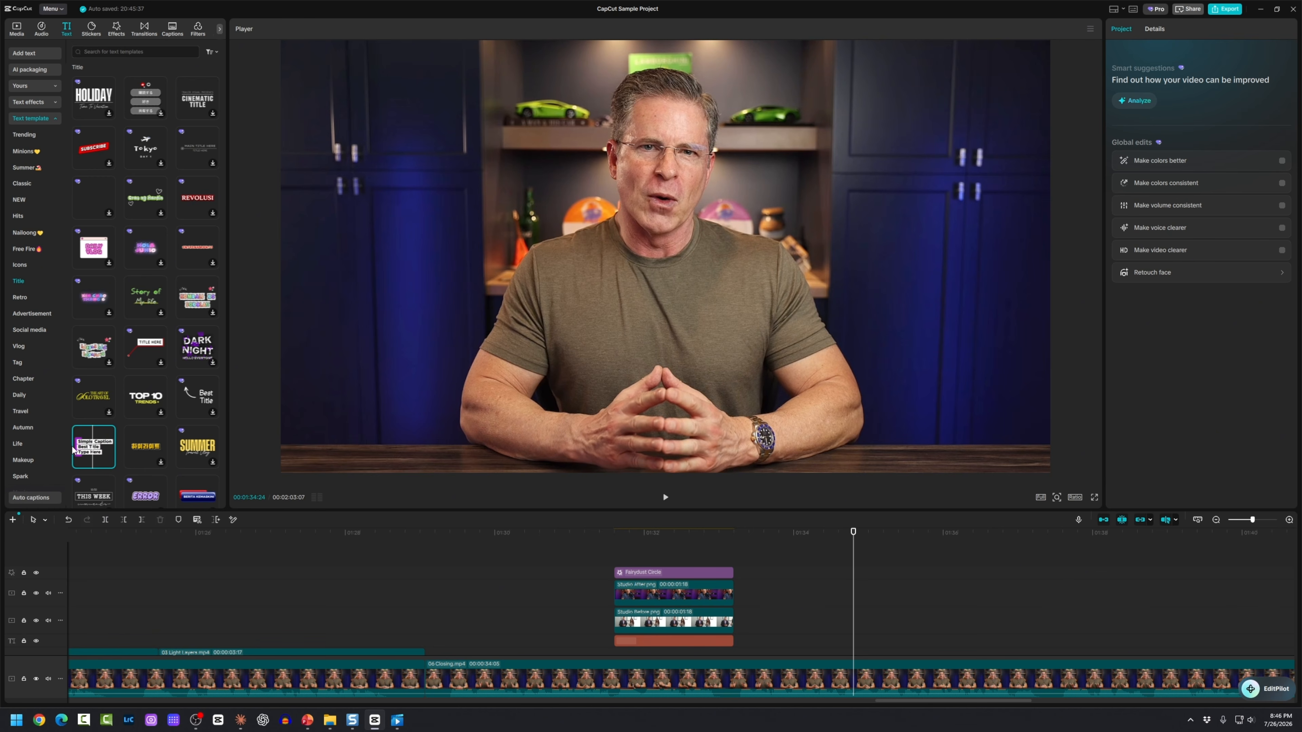
# Step: Add the Simple Caption template to the timeline and delete its two extra lines
pyautogui.moveTo(75, 451)
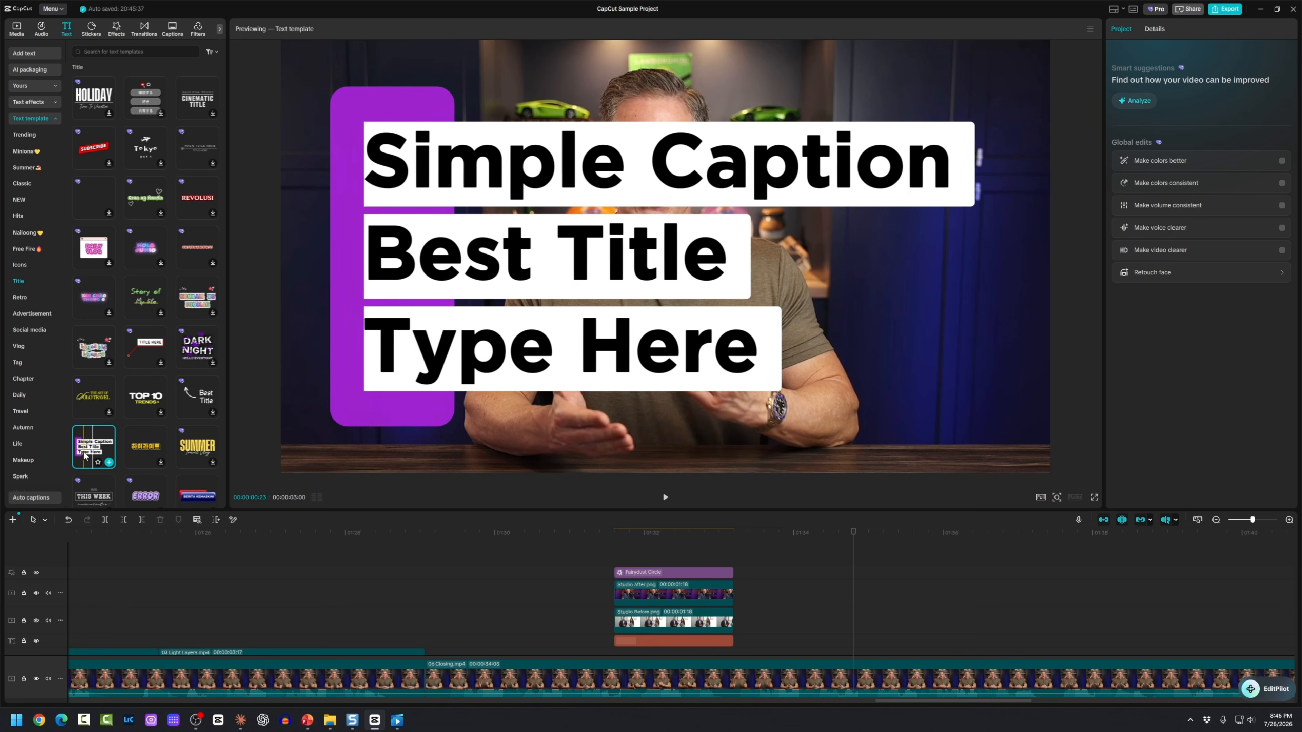
pyautogui.moveTo(92, 450); pyautogui.dragTo(782, 645)
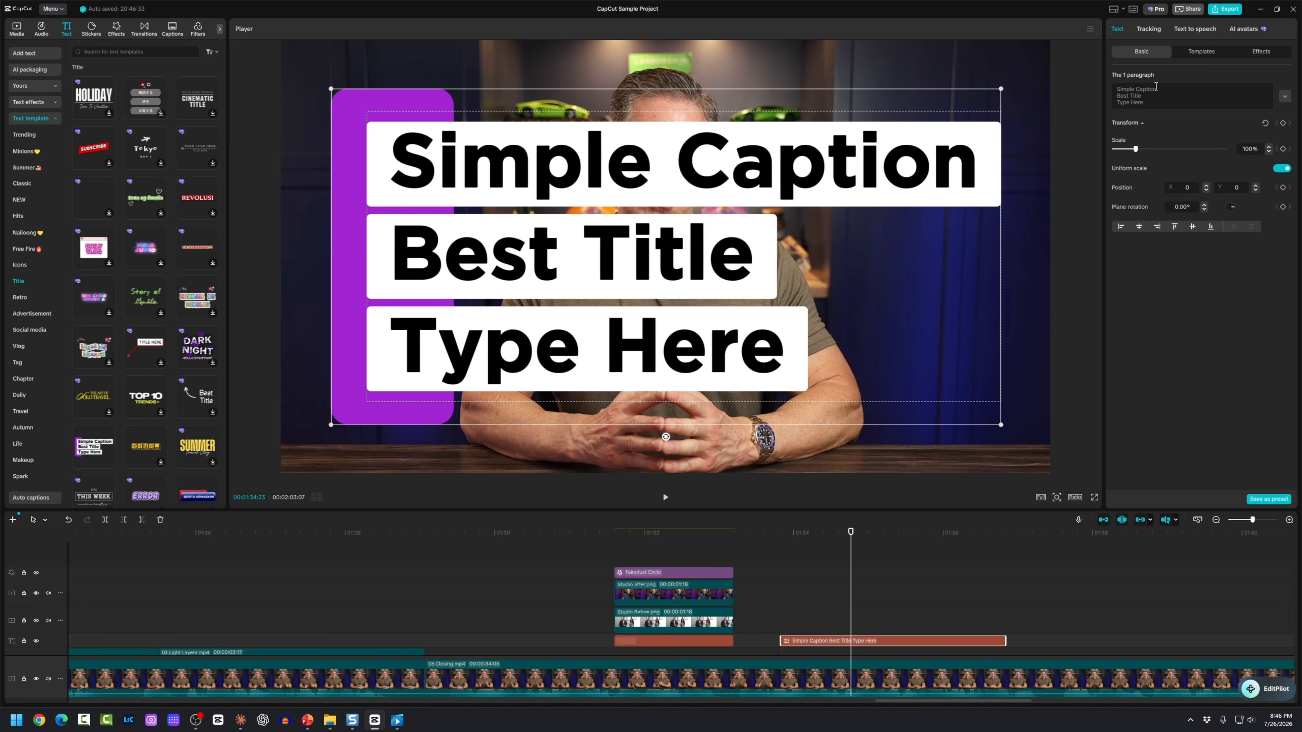
pyautogui.moveTo(1138, 103); pyautogui.dragTo(1113, 97)
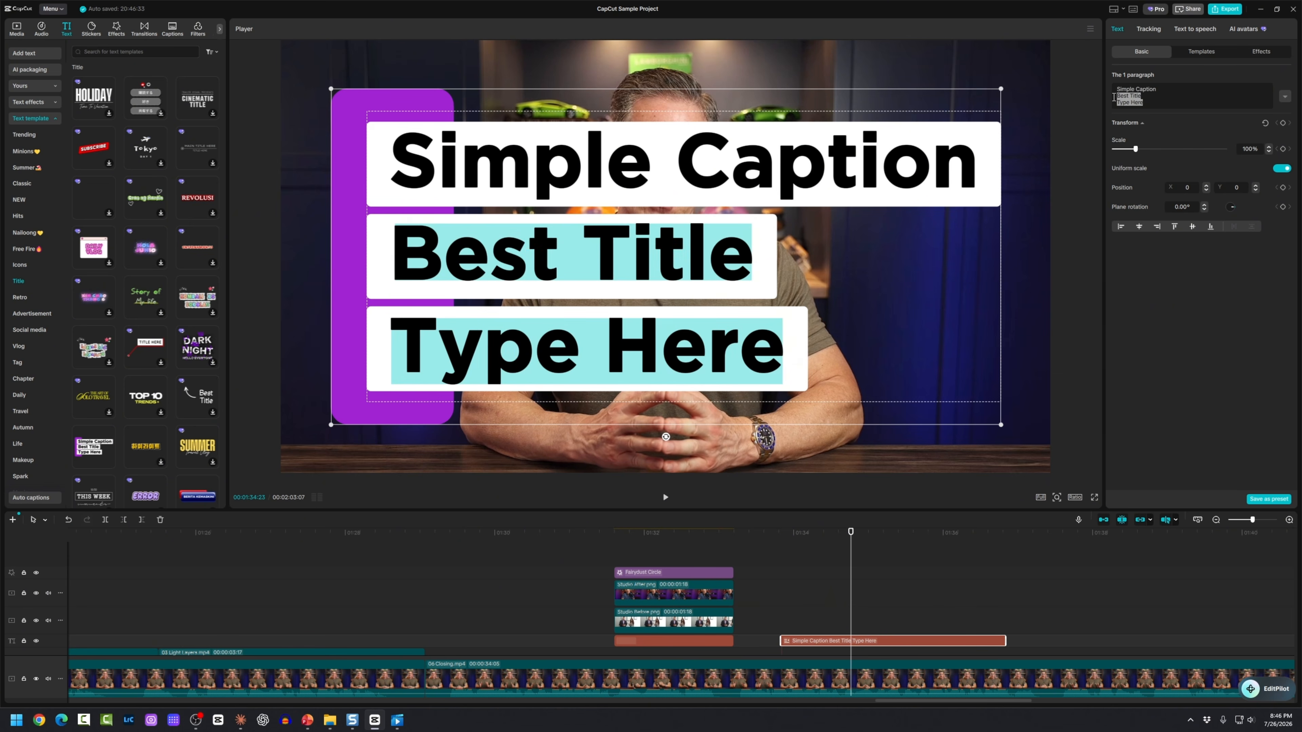
pyautogui.press('BackSpace')
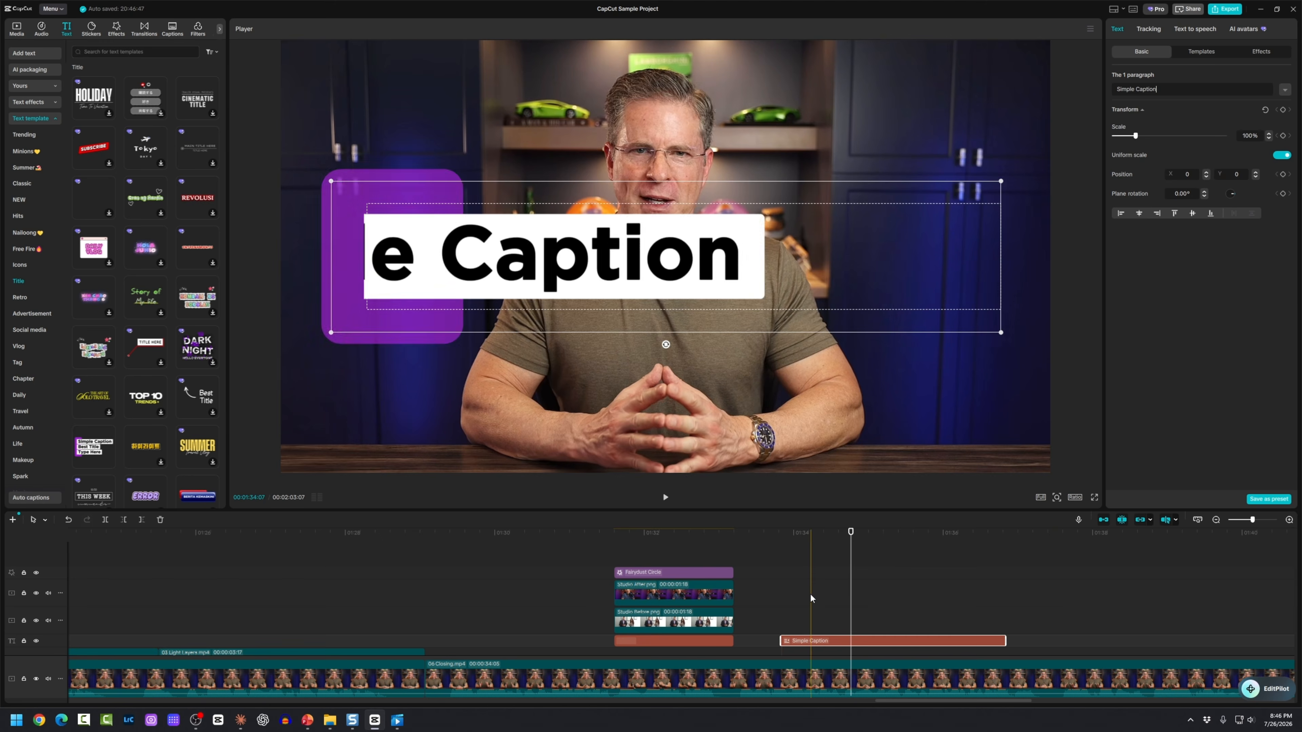
pyautogui.click(772, 605)
pyautogui.moveTo(772, 611); pyautogui.dragTo(885, 626)
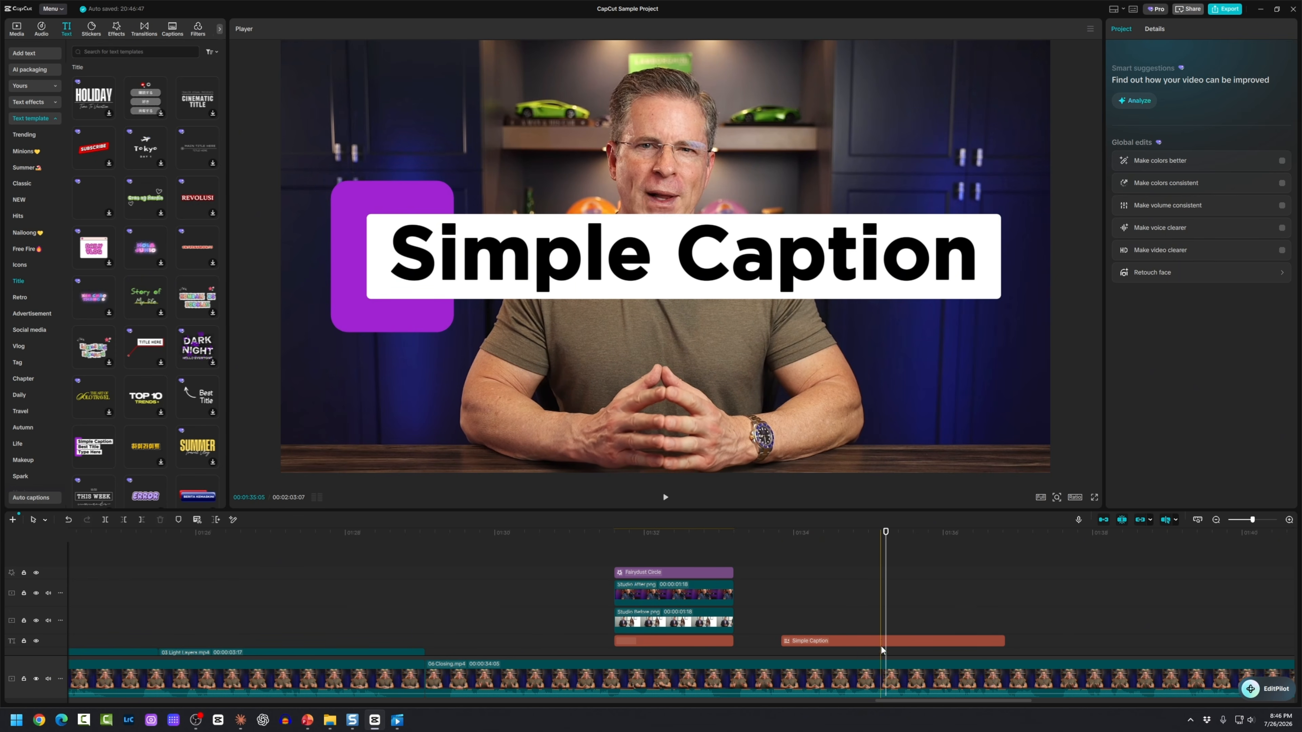
# Step: Retype the caption as 'Independent Creator Academy', scale it to 55% and place it lower-left
pyautogui.click(885, 643)
pyautogui.moveTo(1004, 336); pyautogui.dragTo(907, 311)
pyautogui.moveTo(710, 253); pyautogui.dragTo(575, 406)
pyautogui.doubleClick(576, 406)
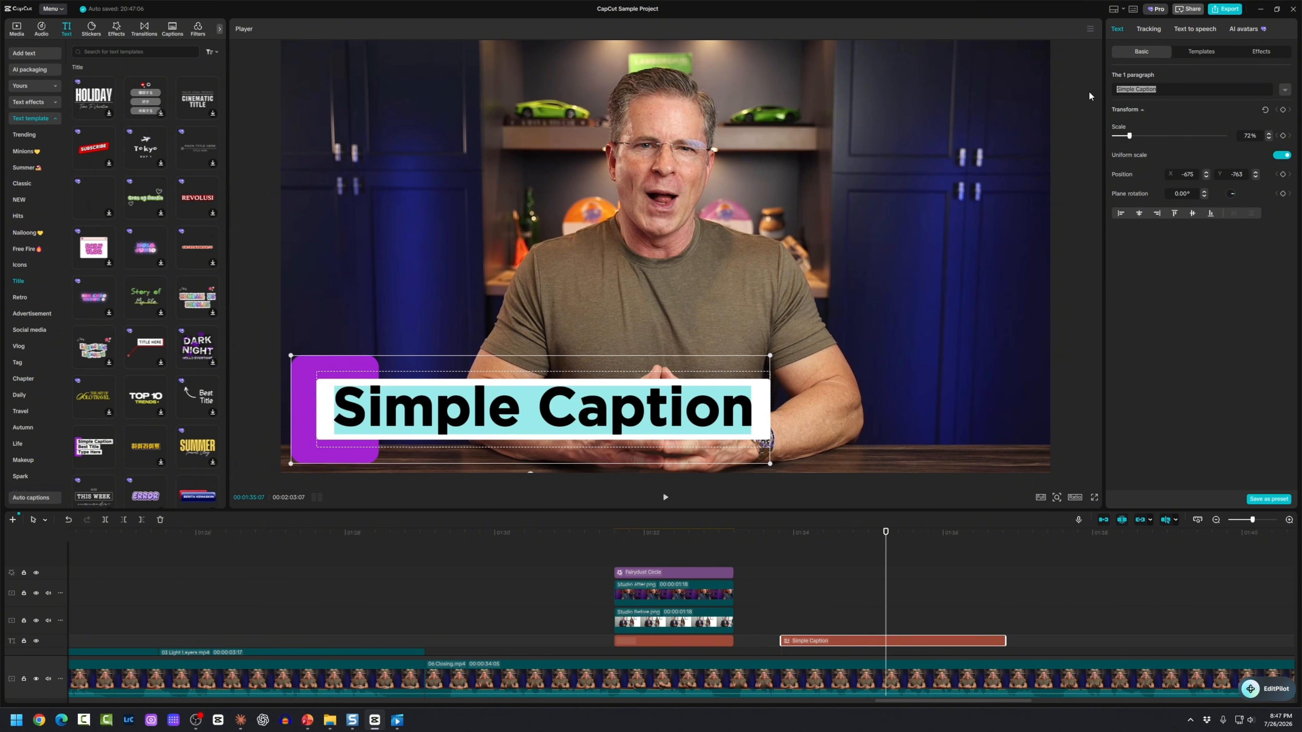
pyautogui.write('Independent Creator')
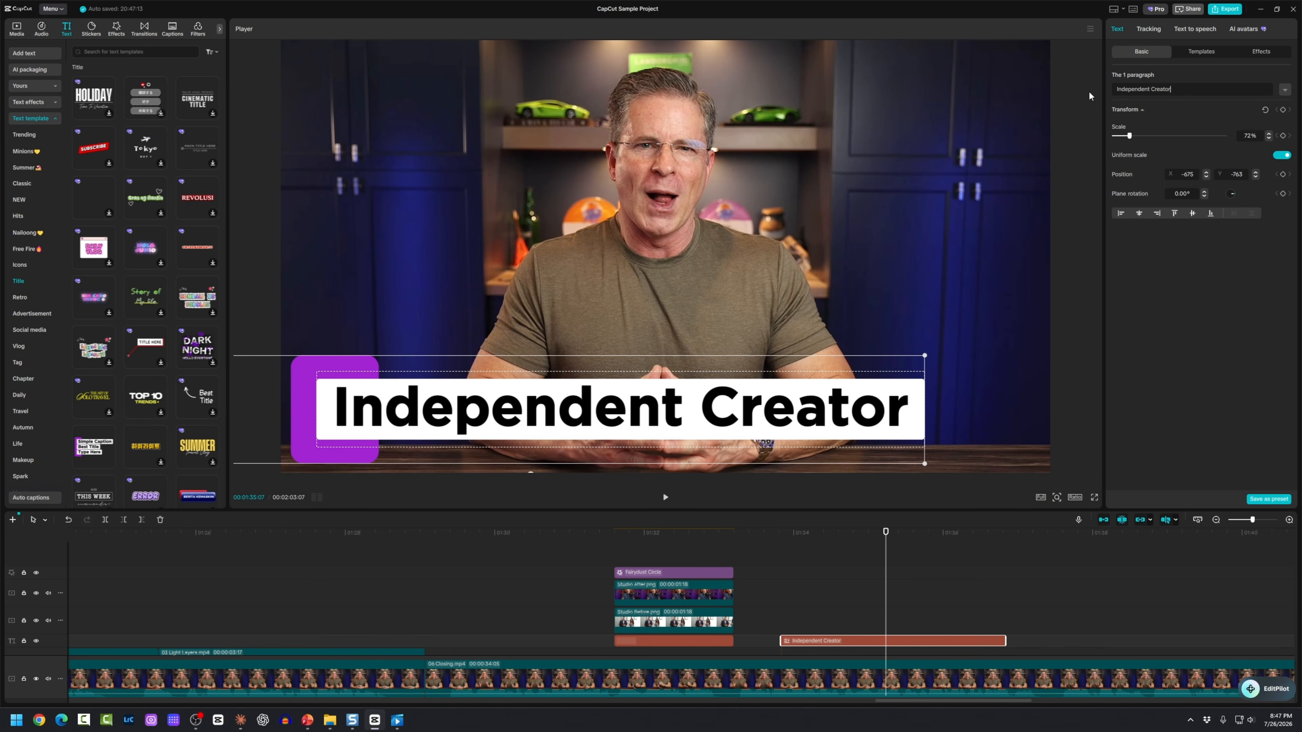
pyautogui.write(' Academy')
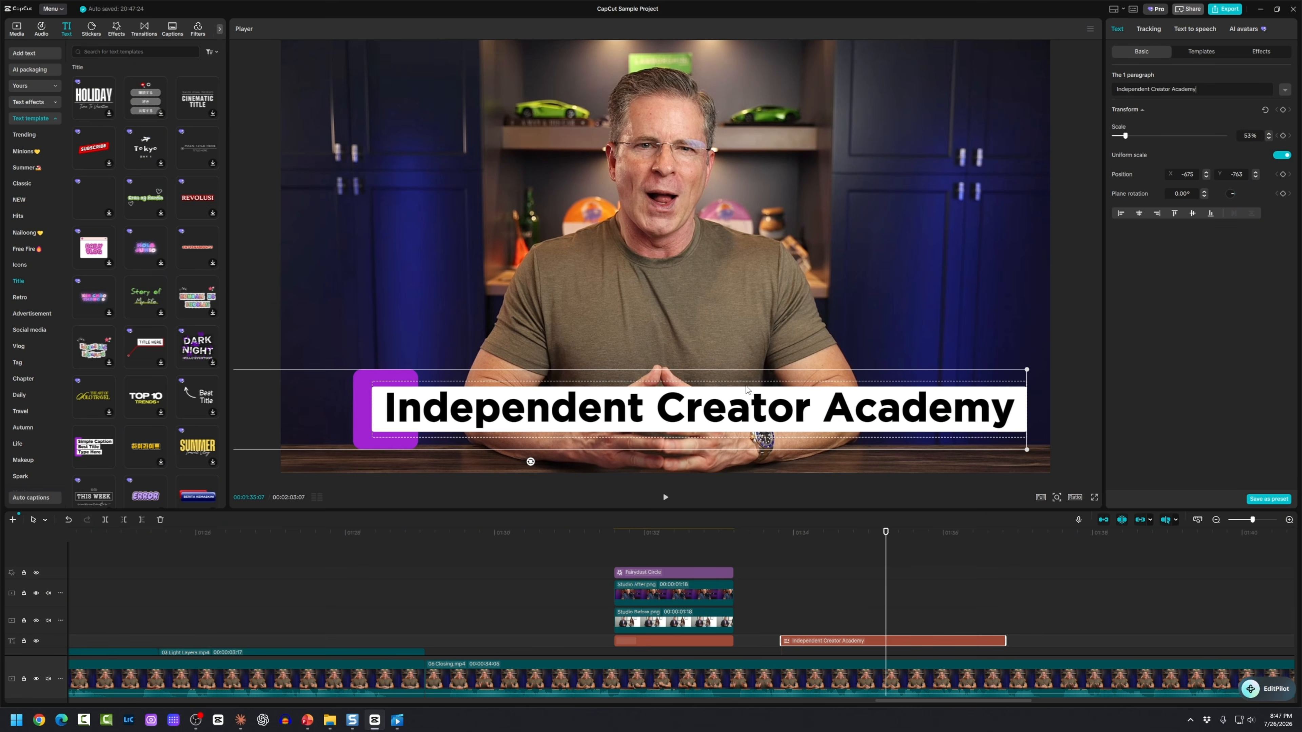
pyautogui.click(689, 418)
pyautogui.moveTo(689, 418); pyautogui.dragTo(687, 421)
pyautogui.moveTo(965, 463); pyautogui.dragTo(988, 464)
# Step: Slide the Independent Creator Academy clip left on the text track and replay it to review timing
pyautogui.click(758, 602)
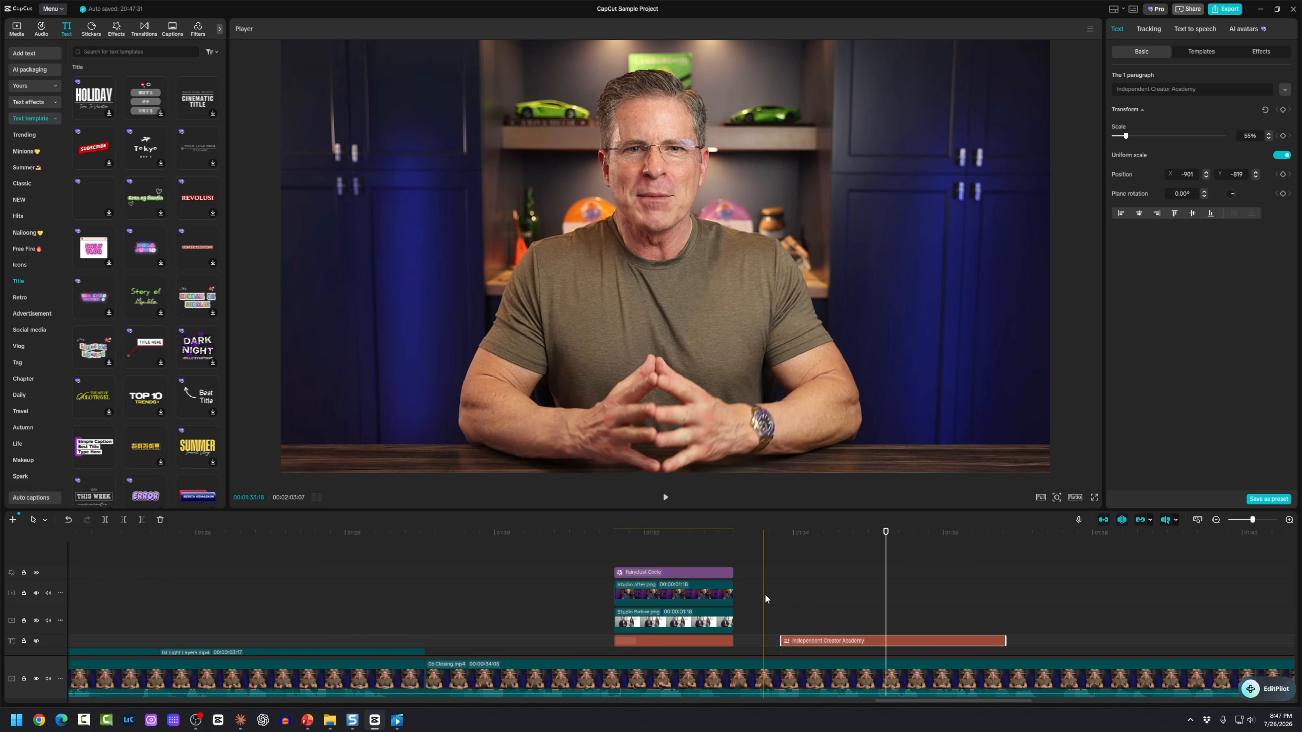
pyautogui.press('space')
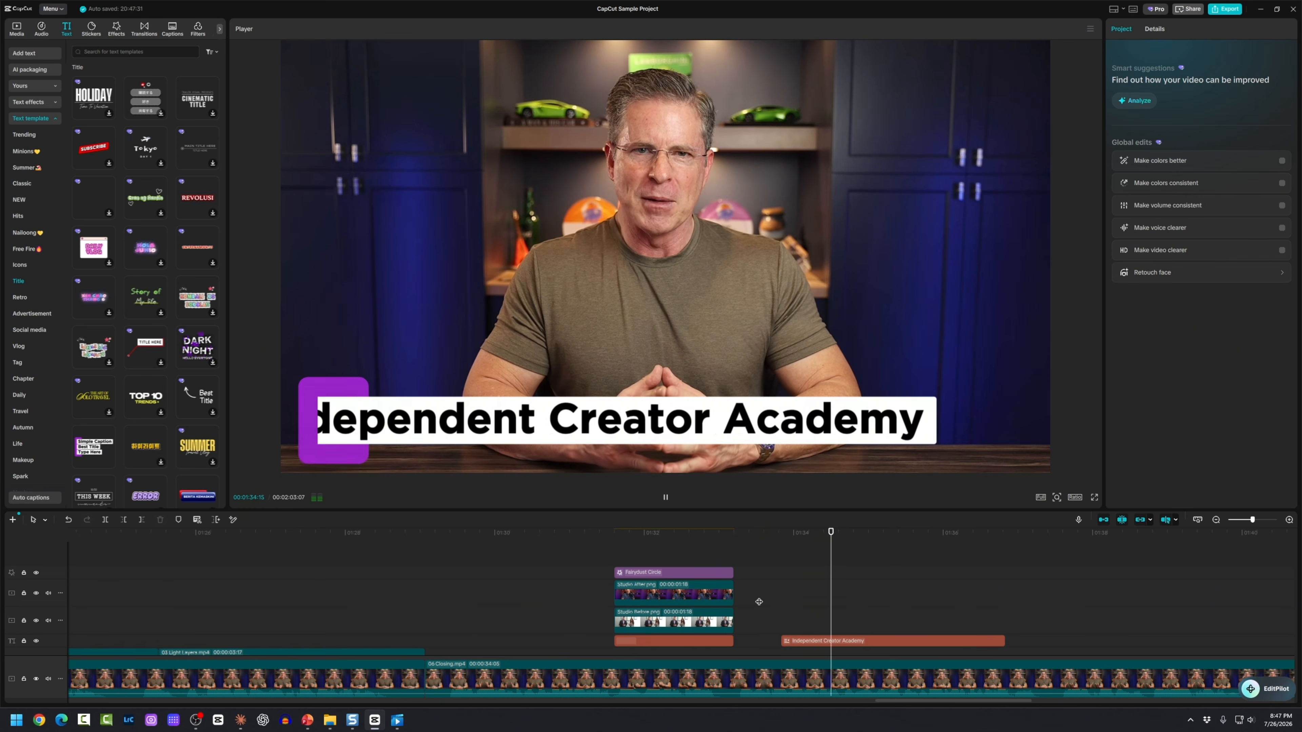
pyautogui.moveTo(801, 640); pyautogui.dragTo(767, 640)
pyautogui.press('space')
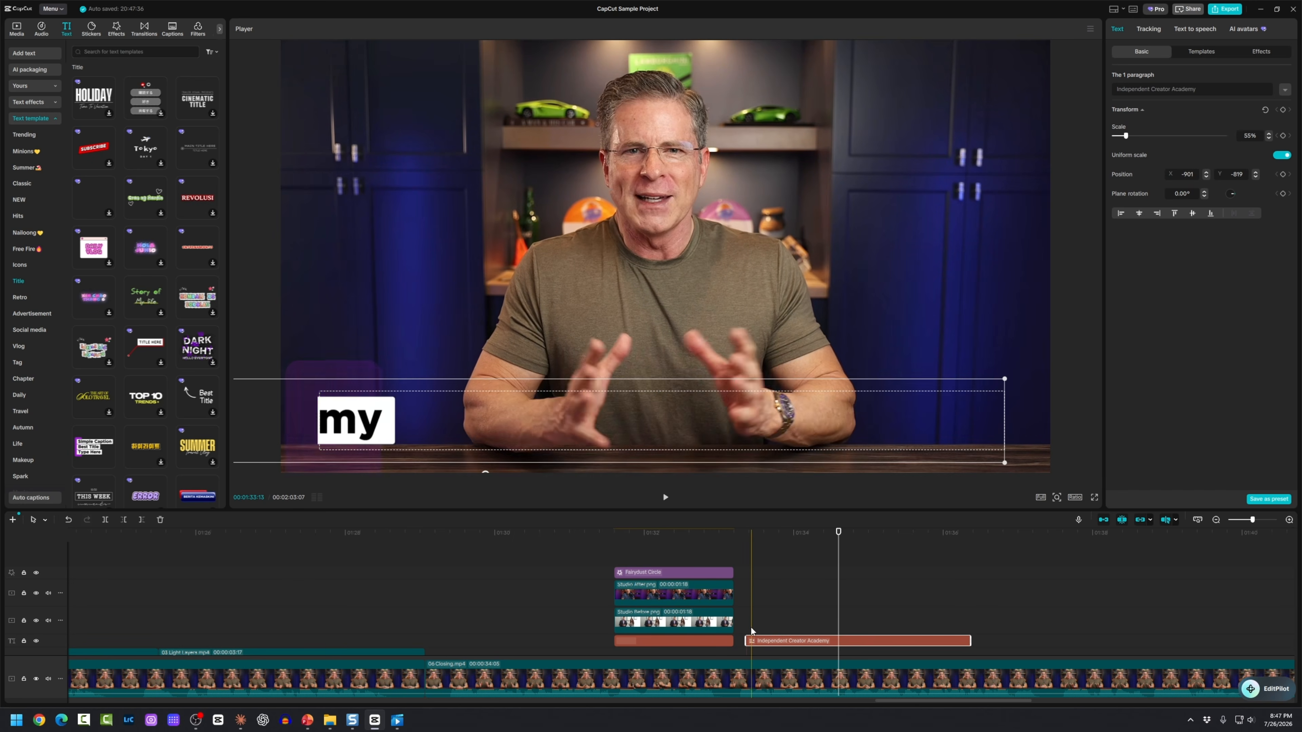
pyautogui.click(738, 621)
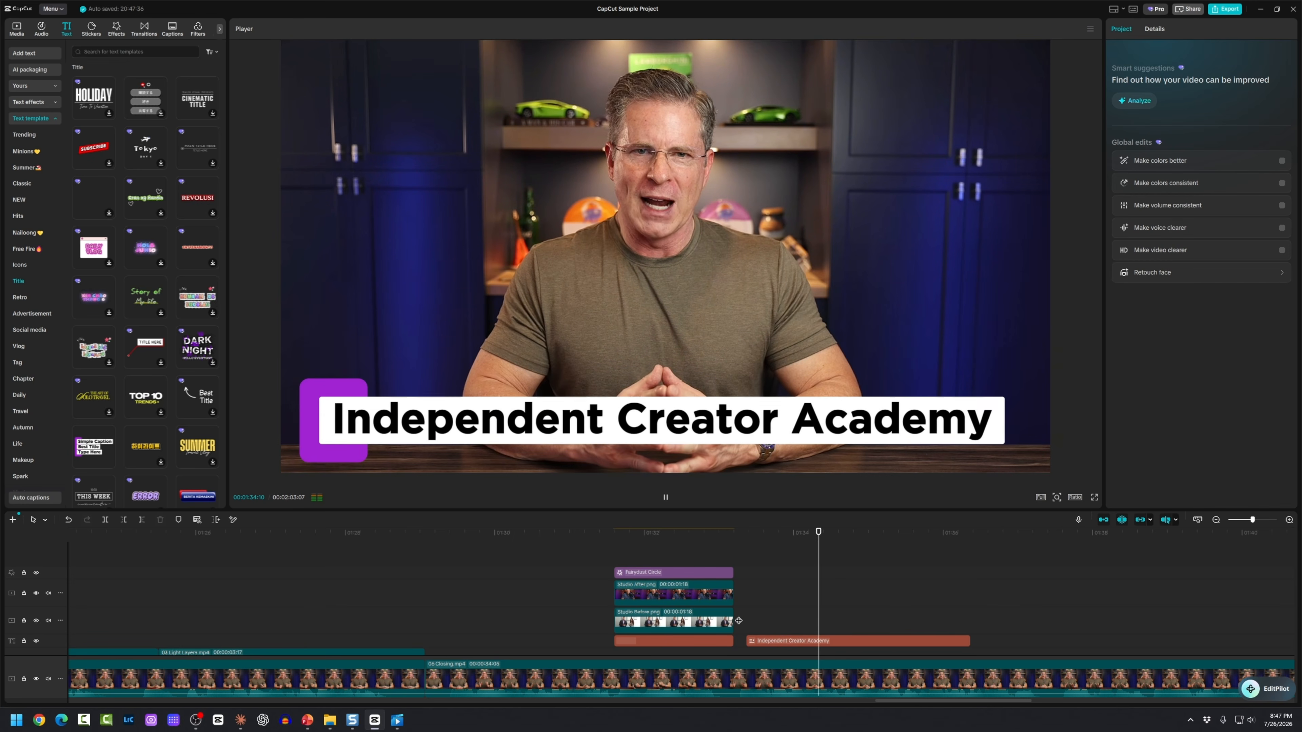
pyautogui.press('space')
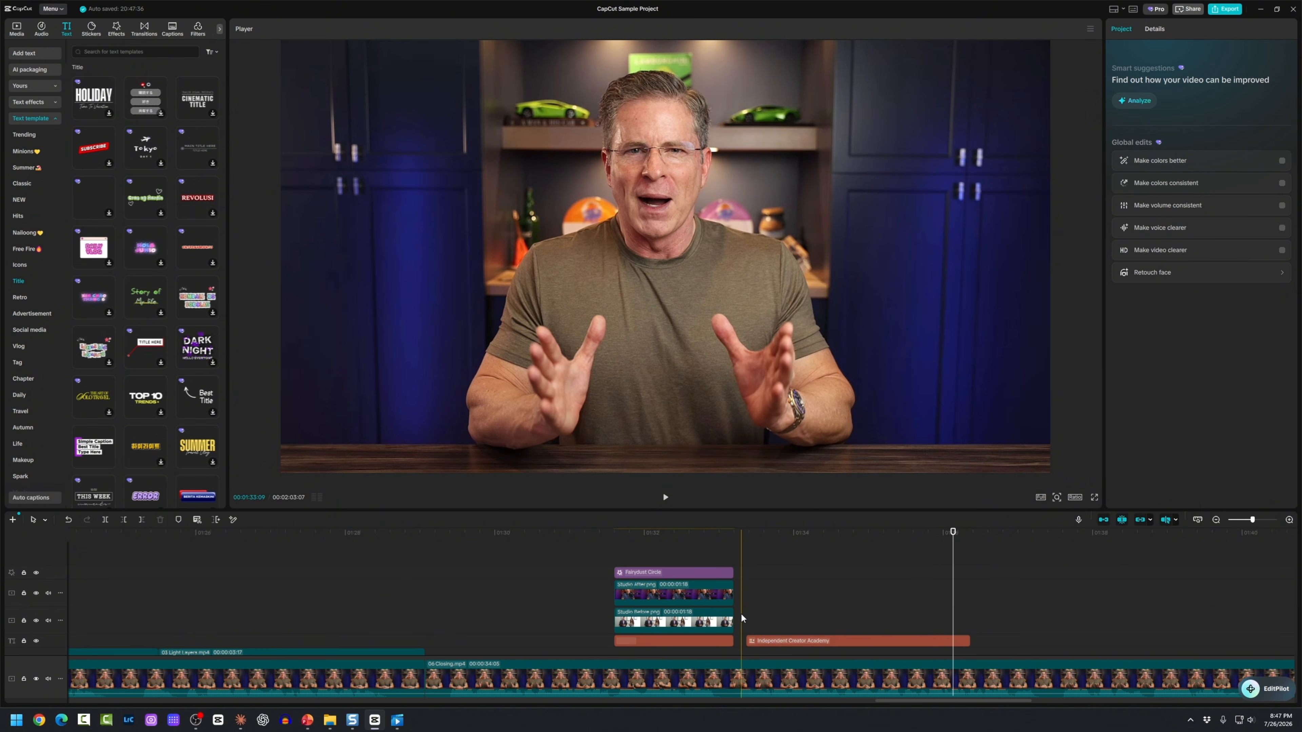
pyautogui.click(741, 618)
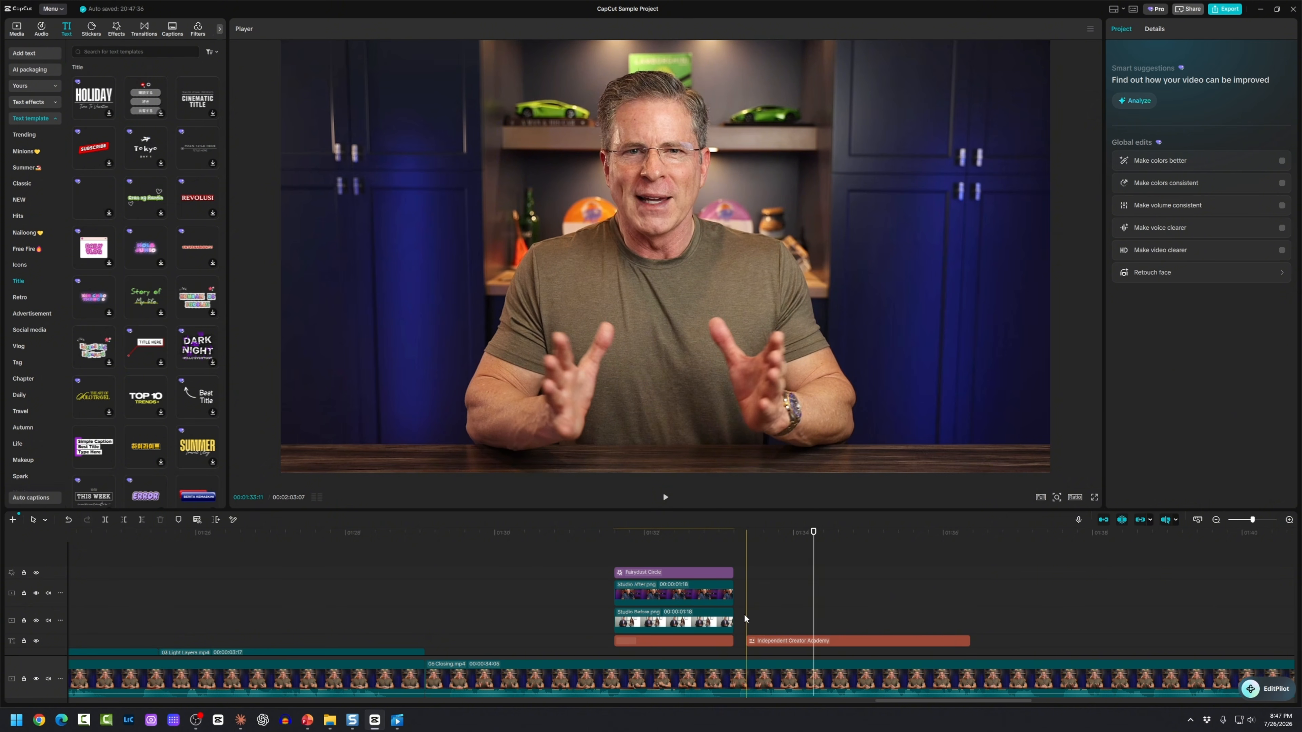
pyautogui.press('space')
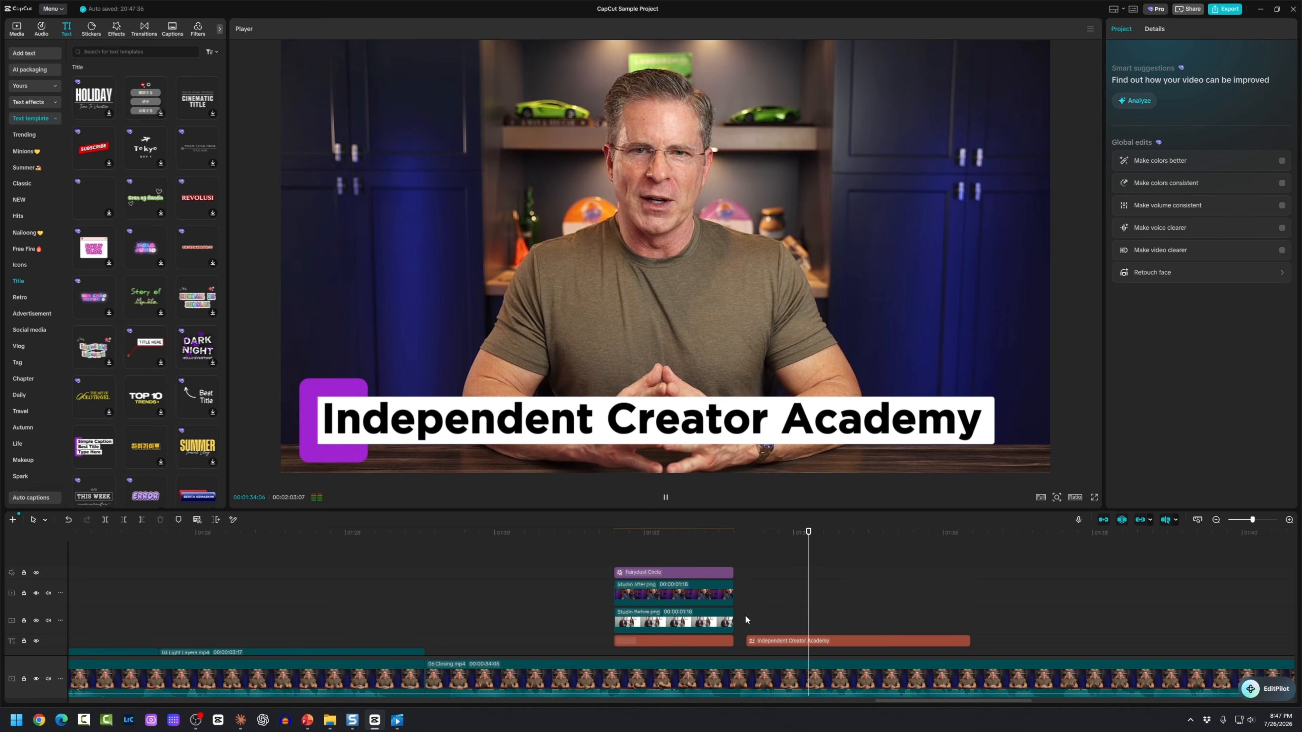
pyautogui.press('space')
pyautogui.click(819, 641)
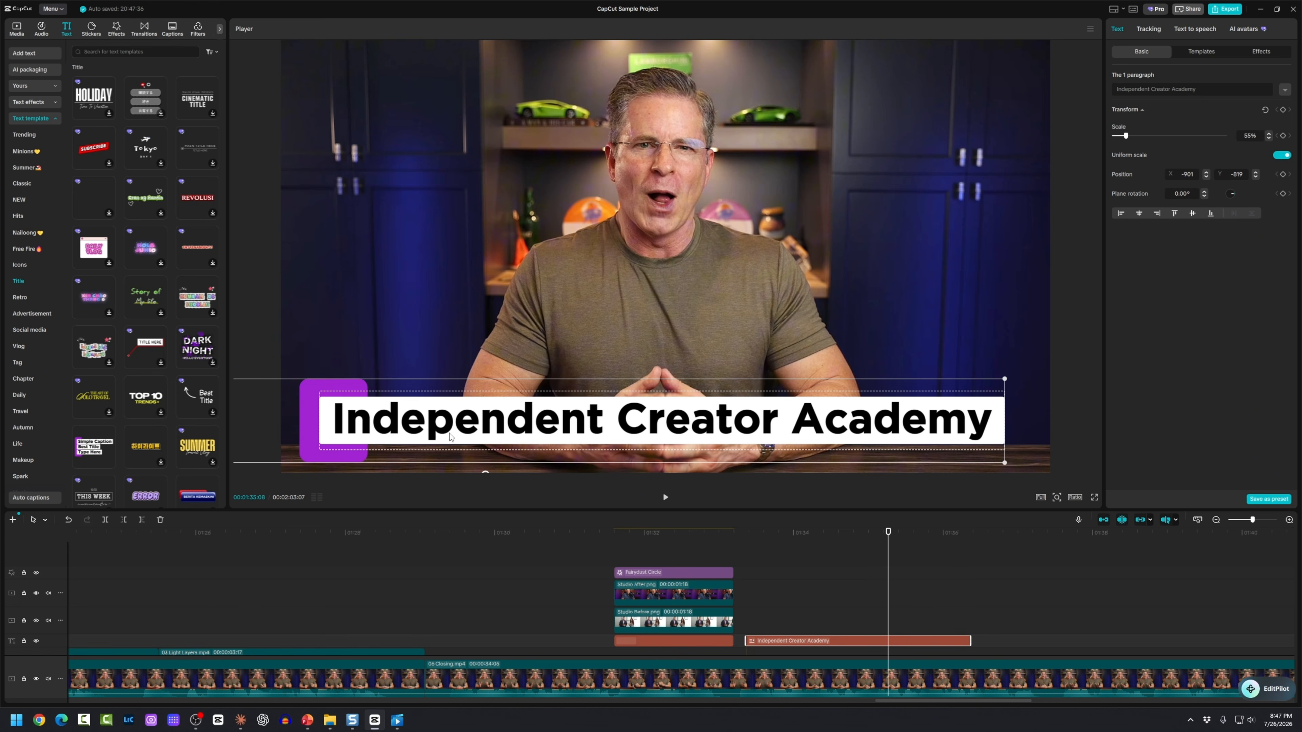
# Step: Replace the Independent Creator Academy title with the ARABIA template from the Summer titles
pyautogui.click(25, 168)
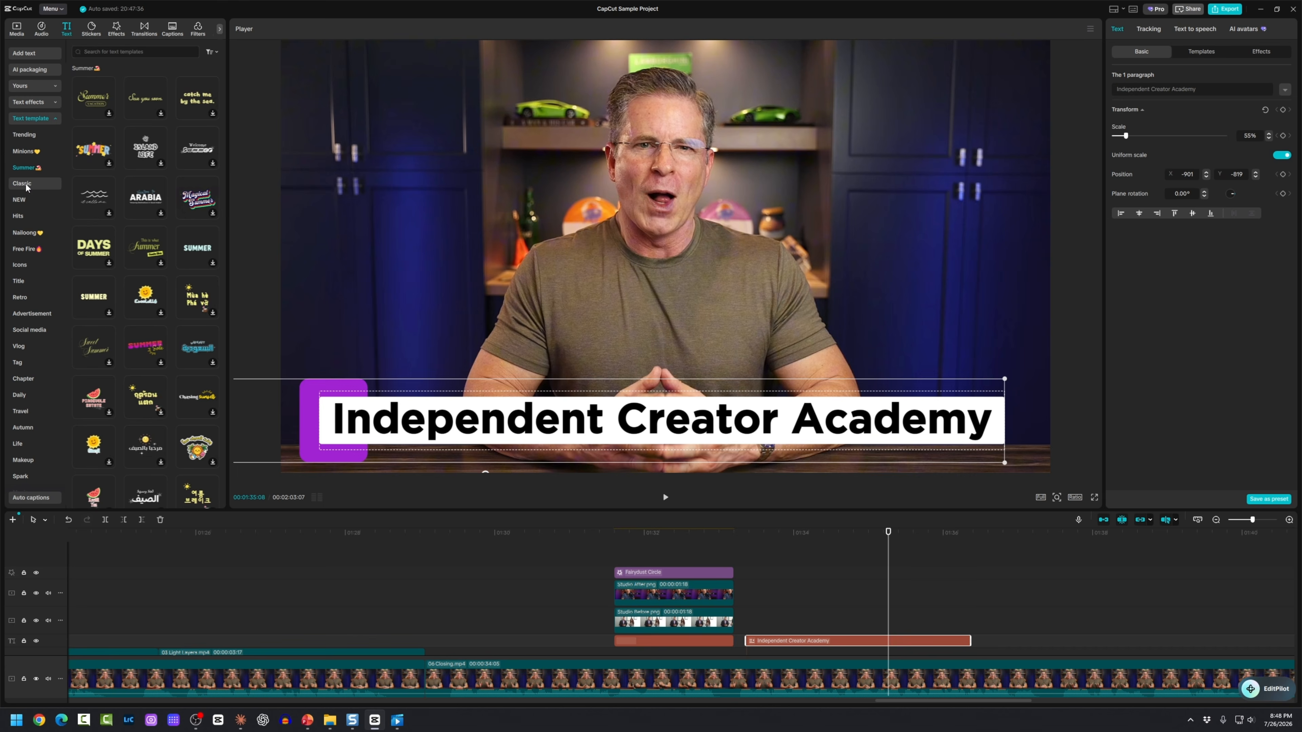
pyautogui.click(145, 198)
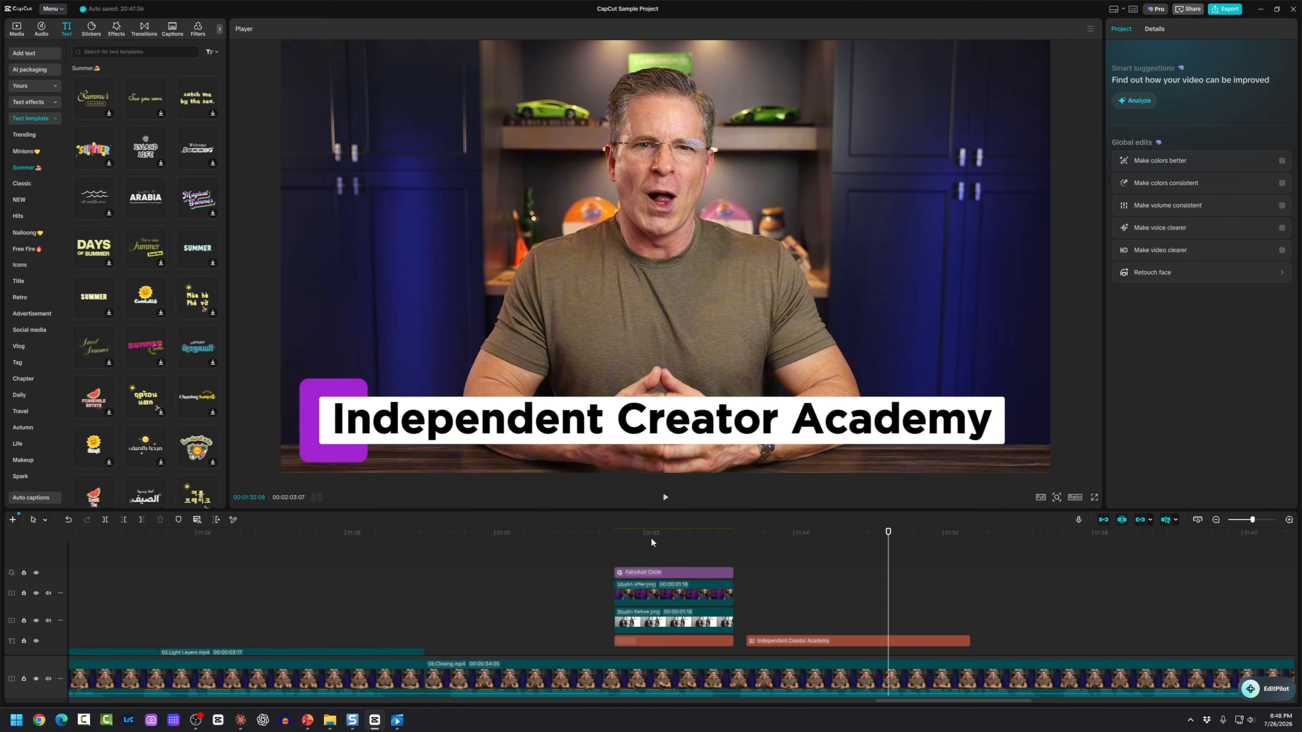
pyautogui.click(786, 639)
pyautogui.press('Delete')
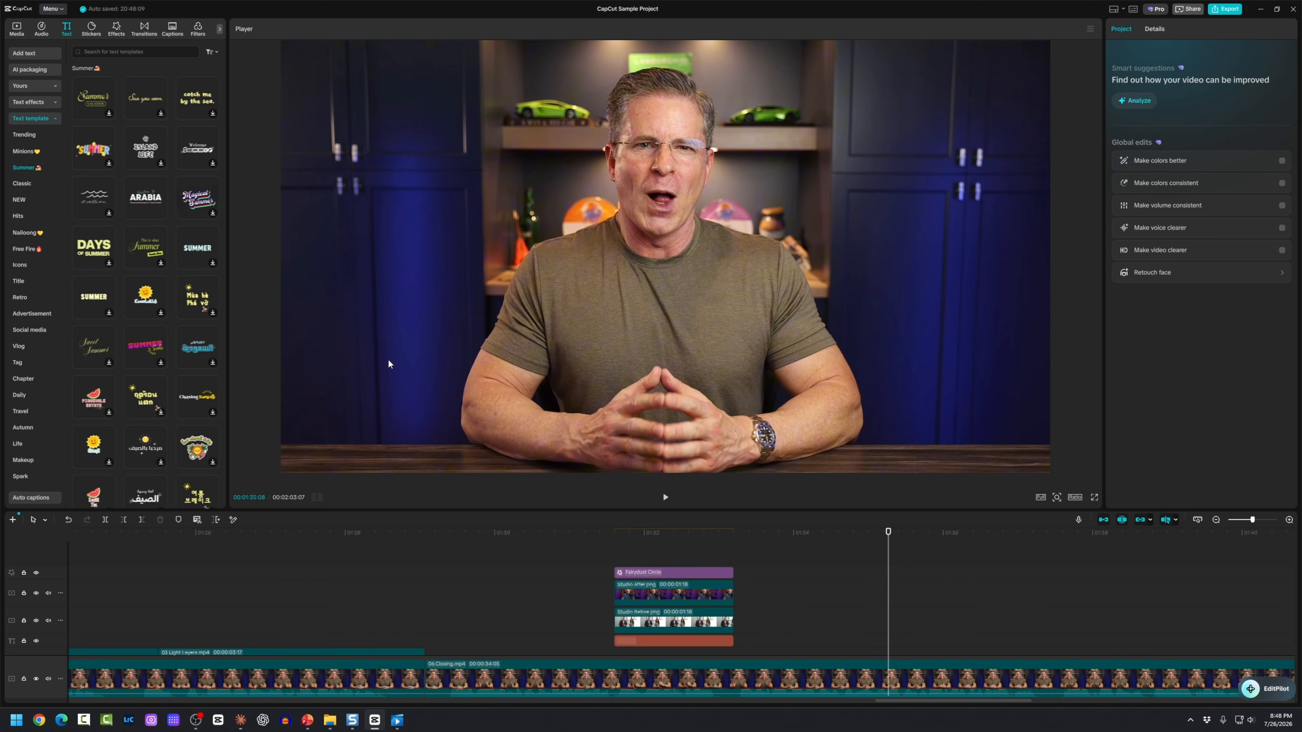
pyautogui.click(132, 199)
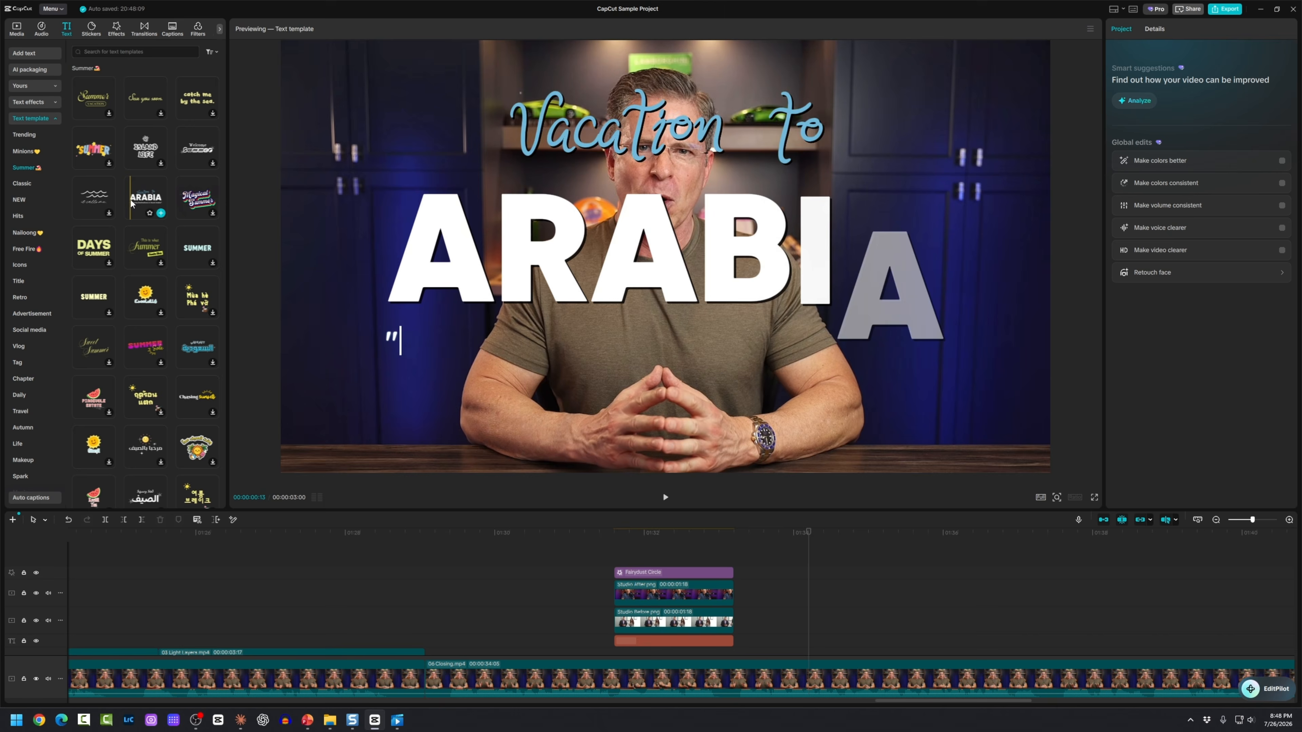
pyautogui.moveTo(128, 203); pyautogui.dragTo(749, 637)
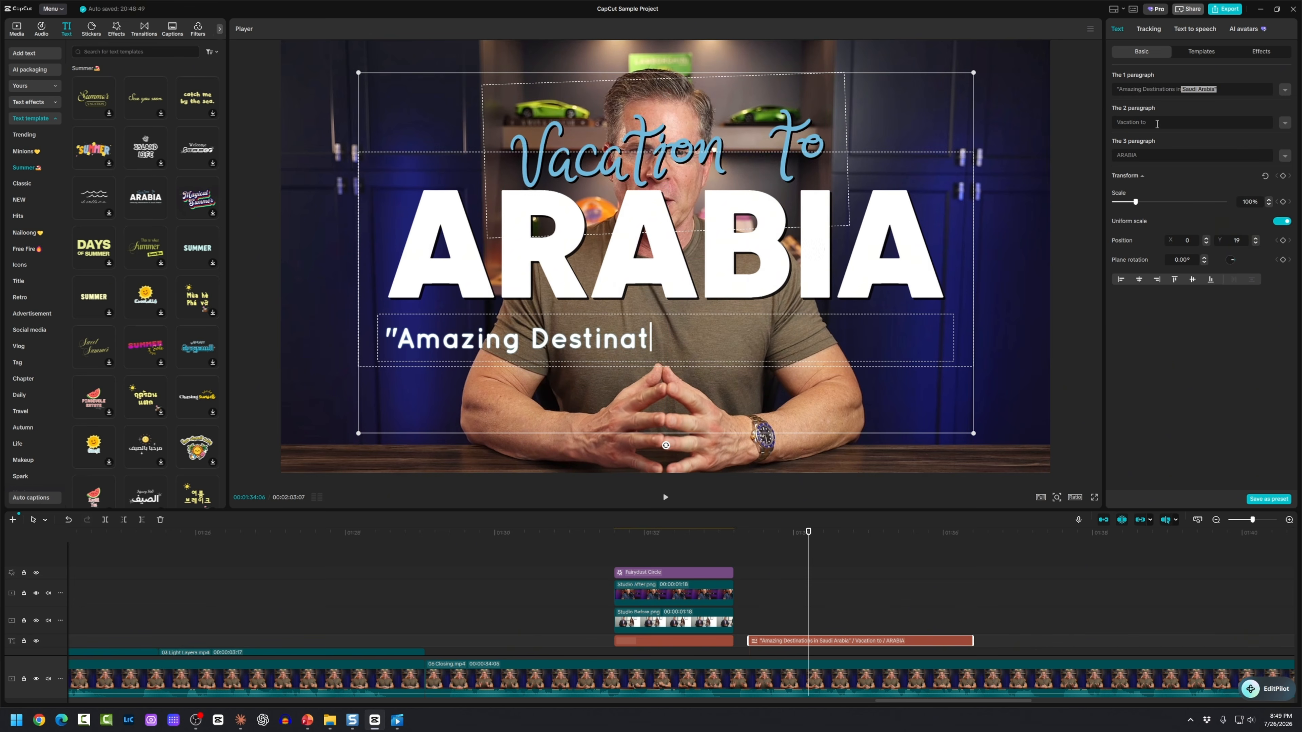
# Step: Change the title lines to 'My Very Cool', 'SUMMER' and 'Vacaction in the Bahamas'
pyautogui.moveTo(1148, 122); pyautogui.dragTo(1103, 123)
pyautogui.write('My V')
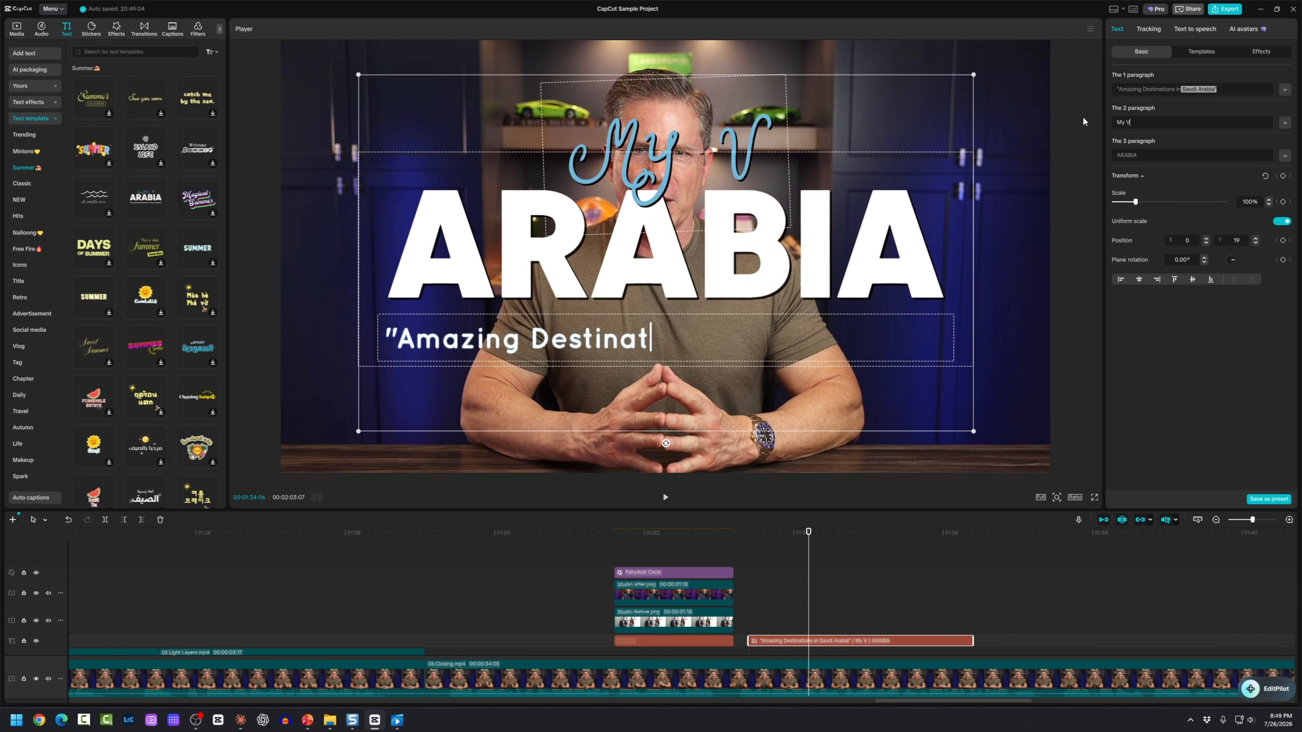
pyautogui.write('ery Cool')
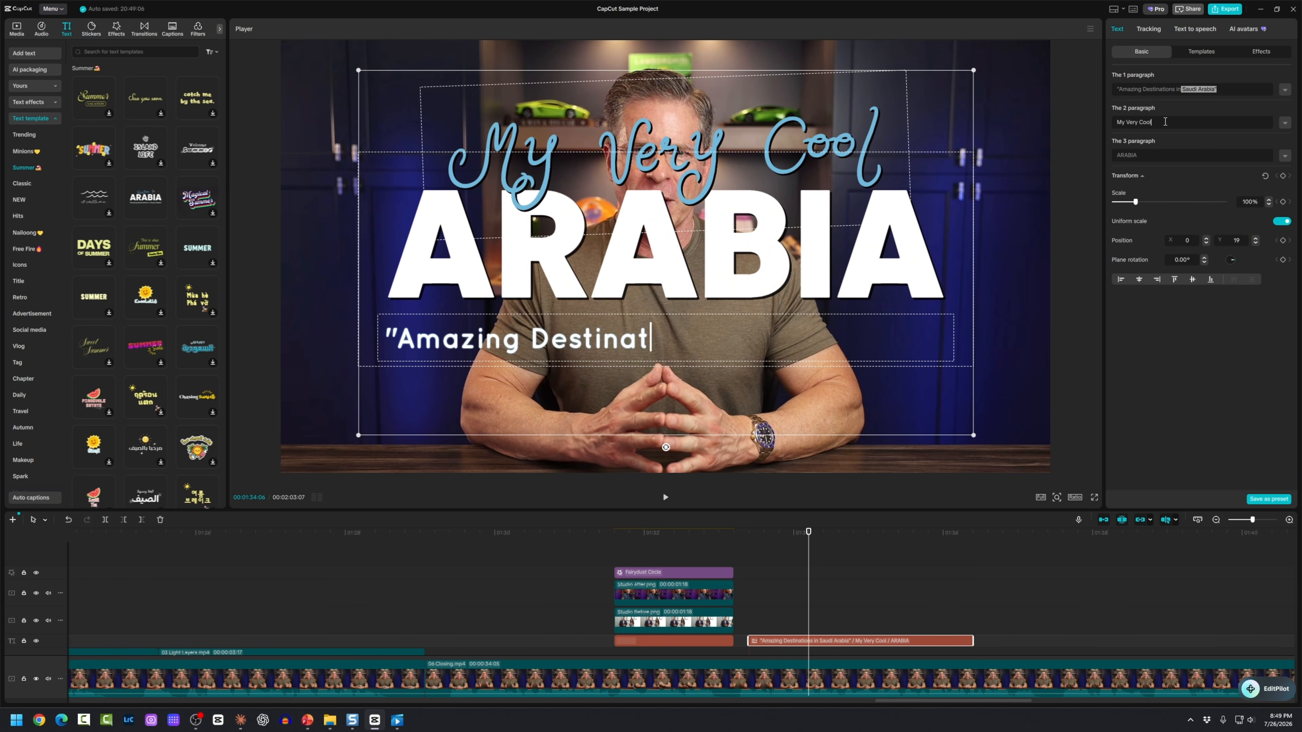
pyautogui.moveTo(1108, 155); pyautogui.dragTo(1148, 155)
pyautogui.write('SUMMER')
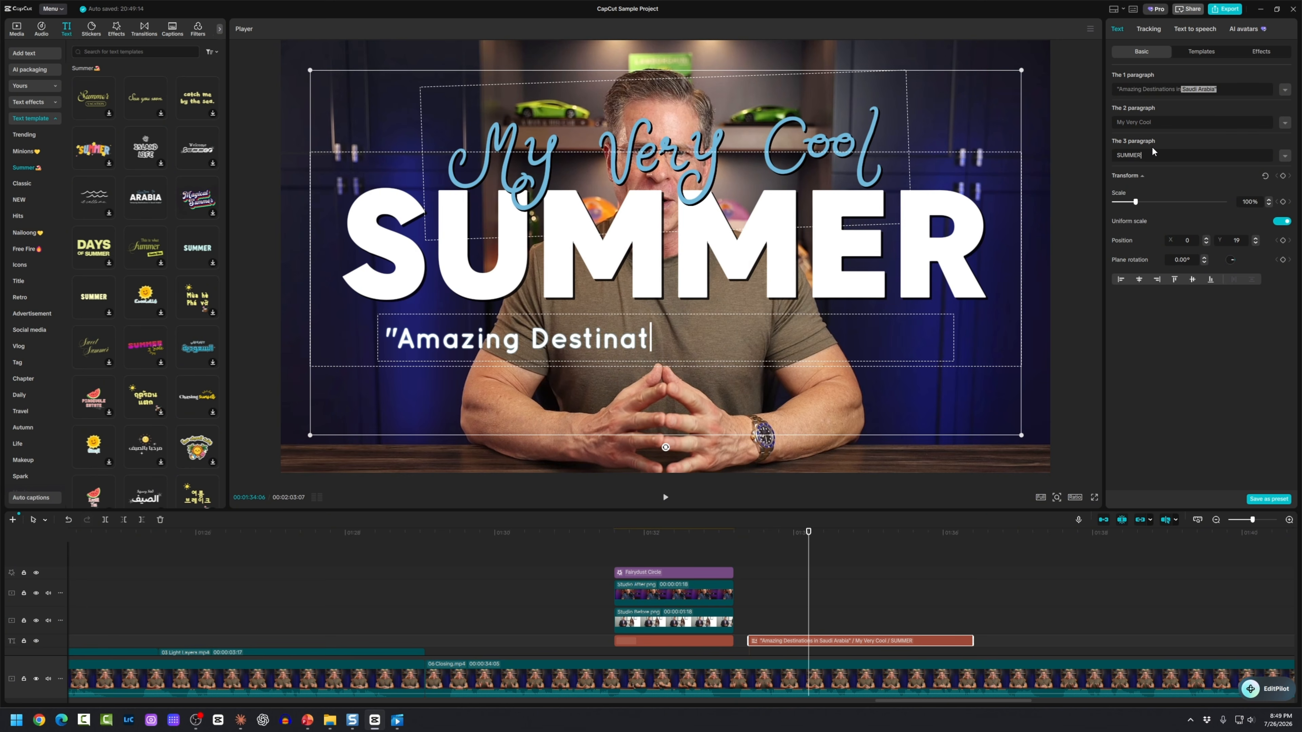
pyautogui.moveTo(1117, 89); pyautogui.dragTo(1219, 91)
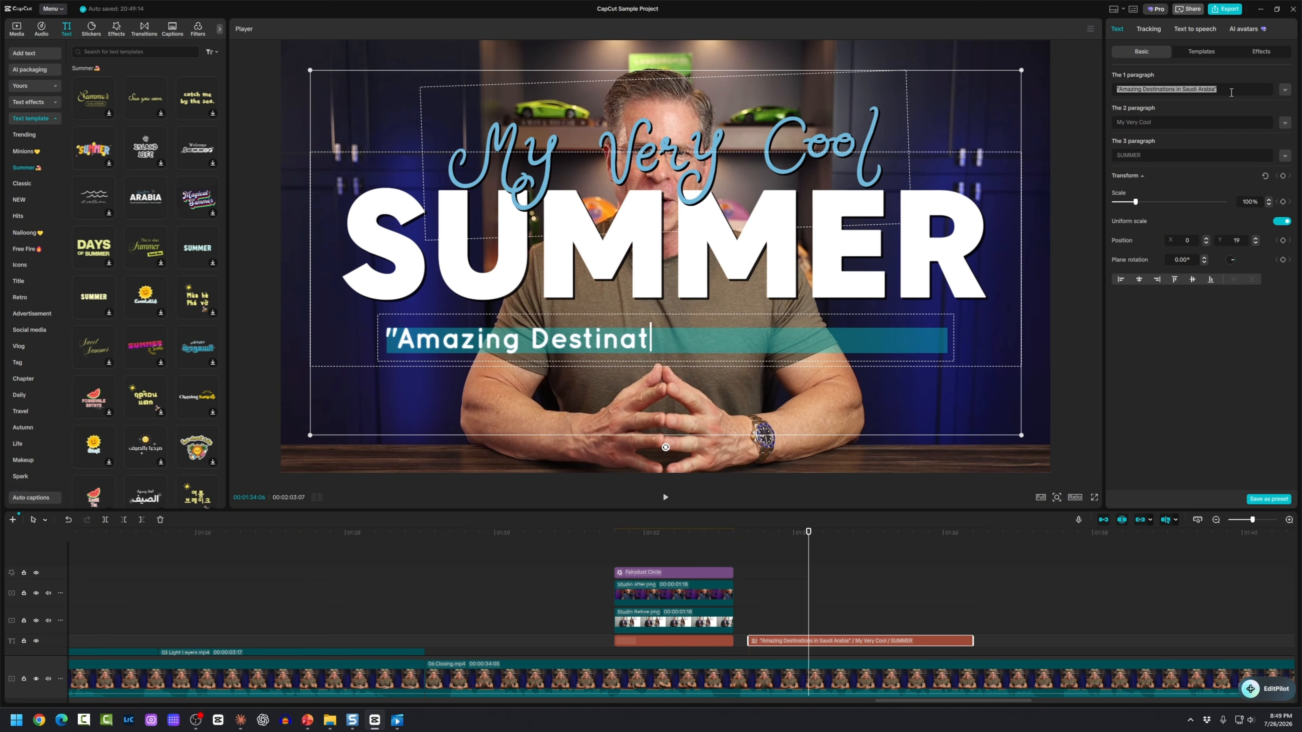
pyautogui.write('Vacaction in')
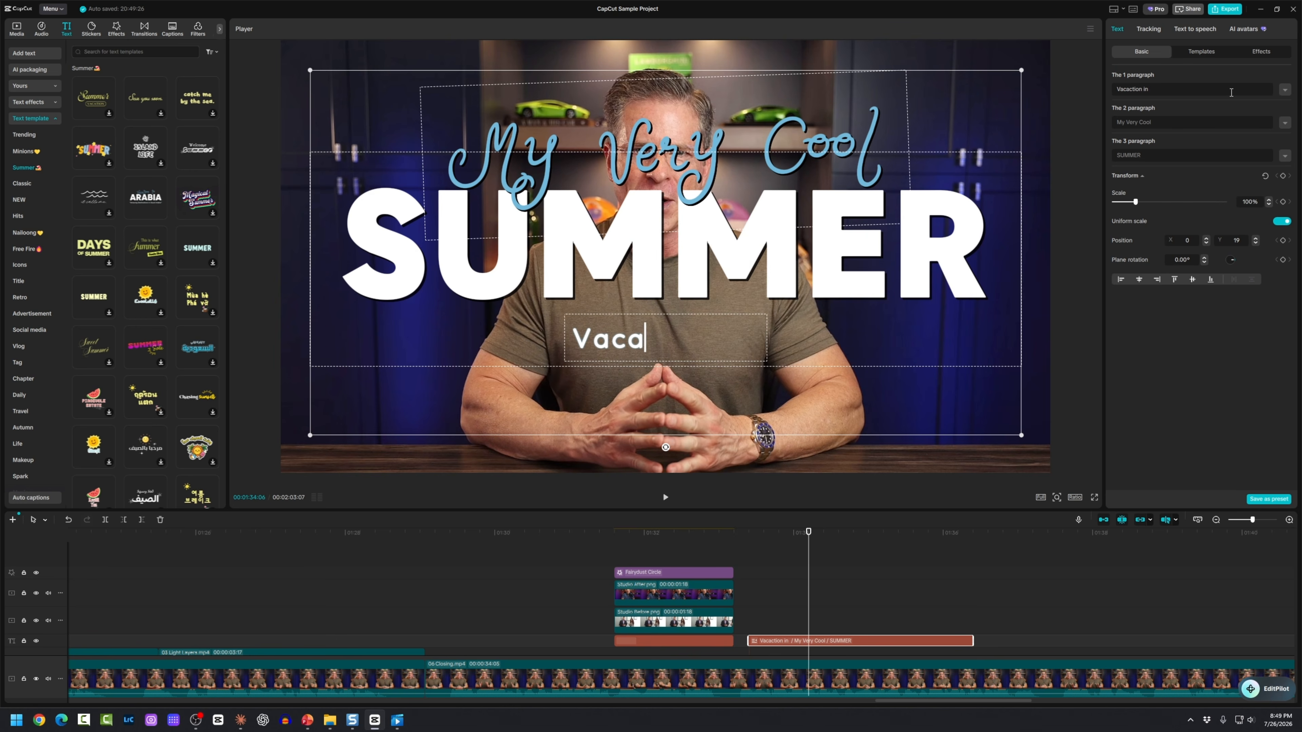
pyautogui.write(' the Bahamas')
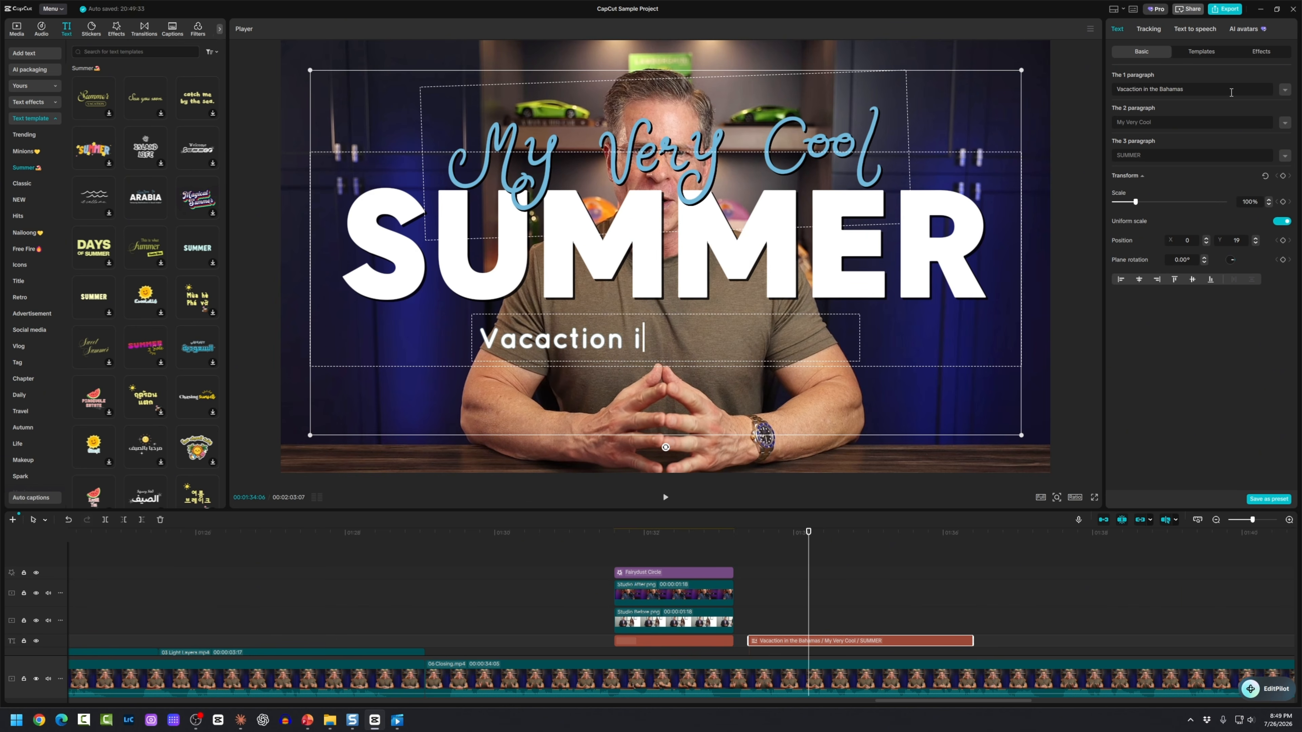
# Step: Scrub and play from just before the title to watch it animate in
pyautogui.moveTo(808, 609); pyautogui.dragTo(918, 610)
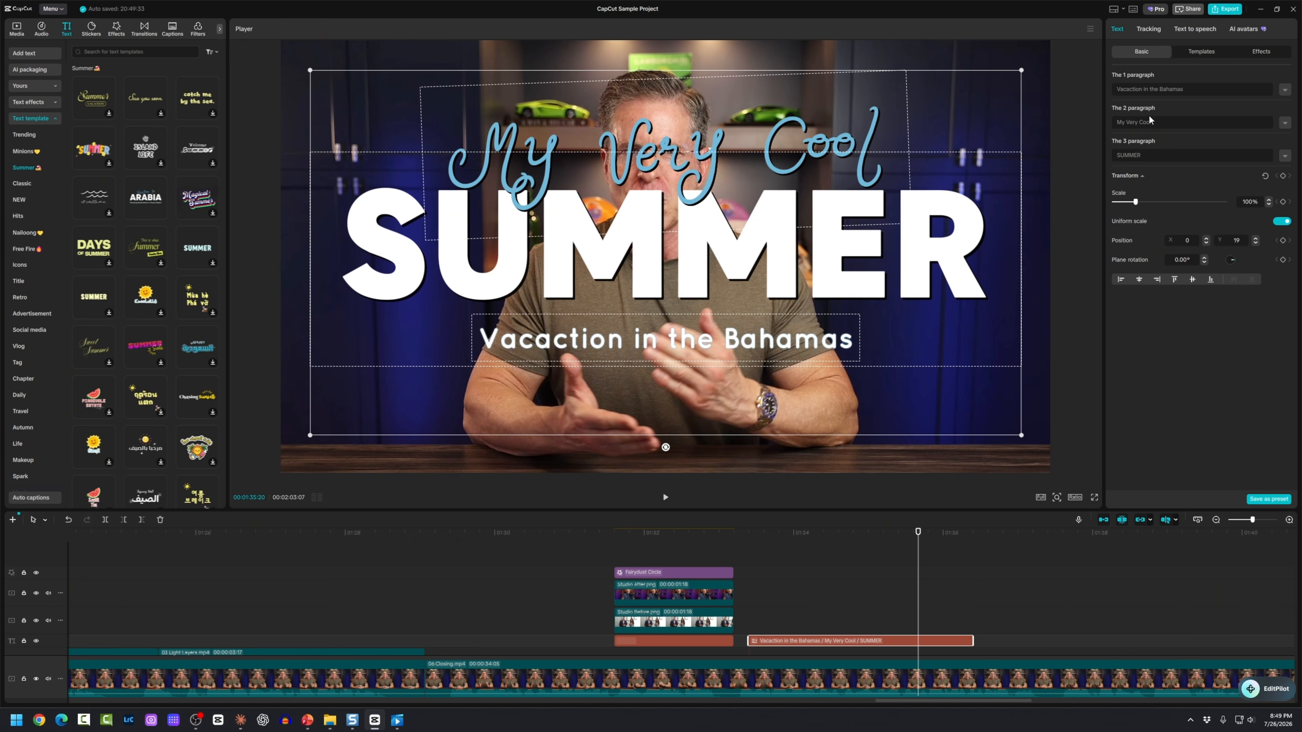
pyautogui.click(739, 591)
pyautogui.press('space')
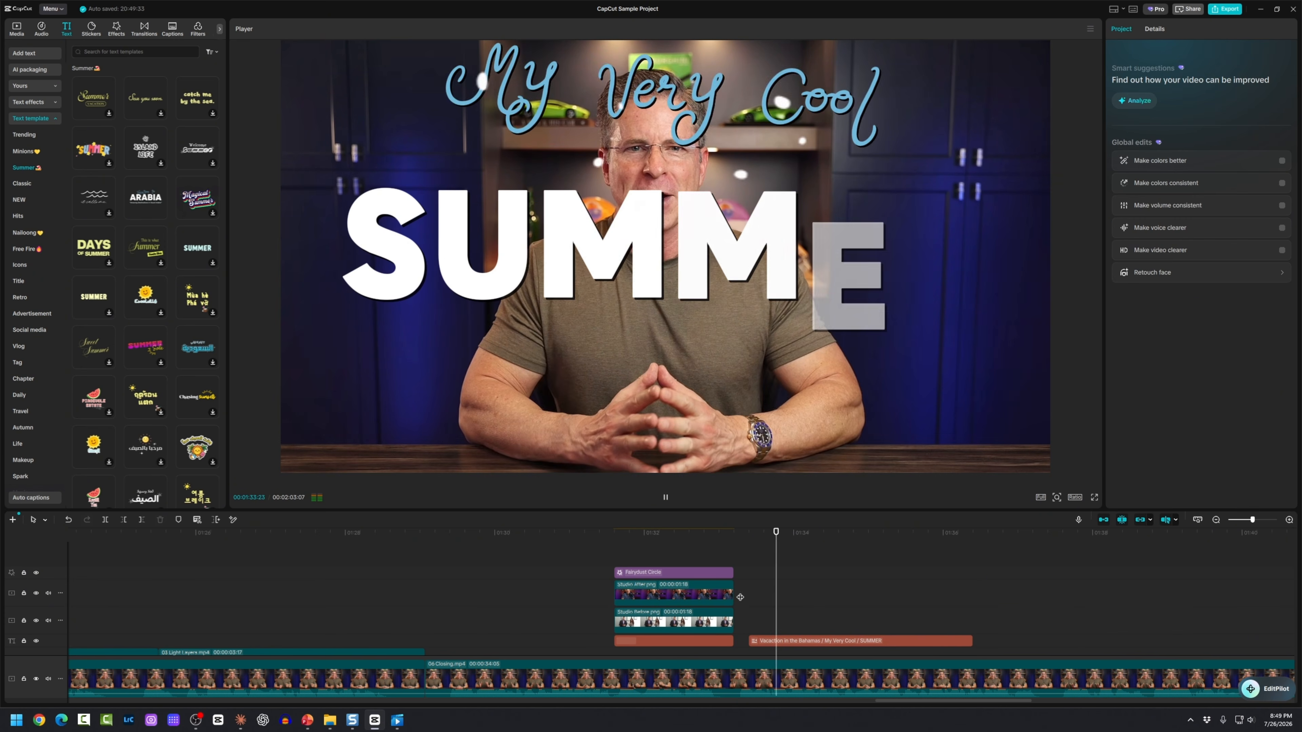
pyautogui.press('space')
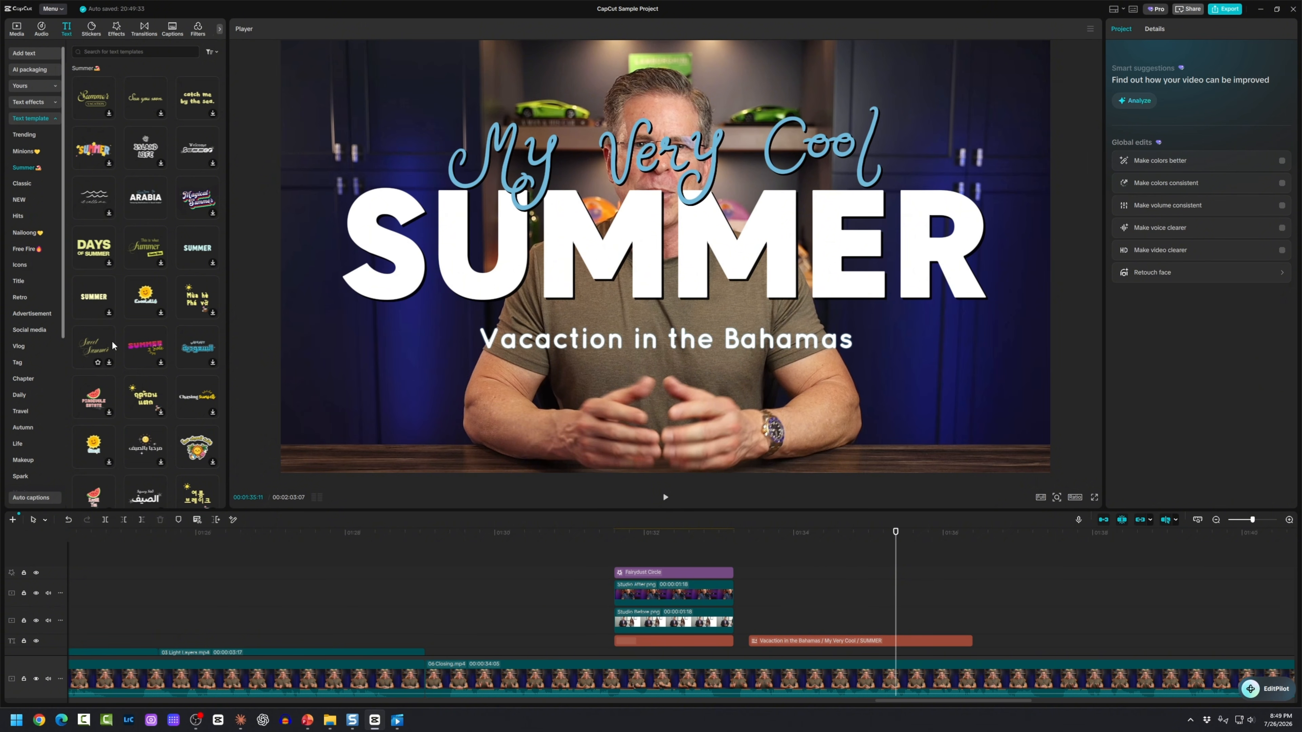
# Step: Scroll through more Summer text templates, then check the empty Favorites text templates
pyautogui.scroll(-2, 144, 358)
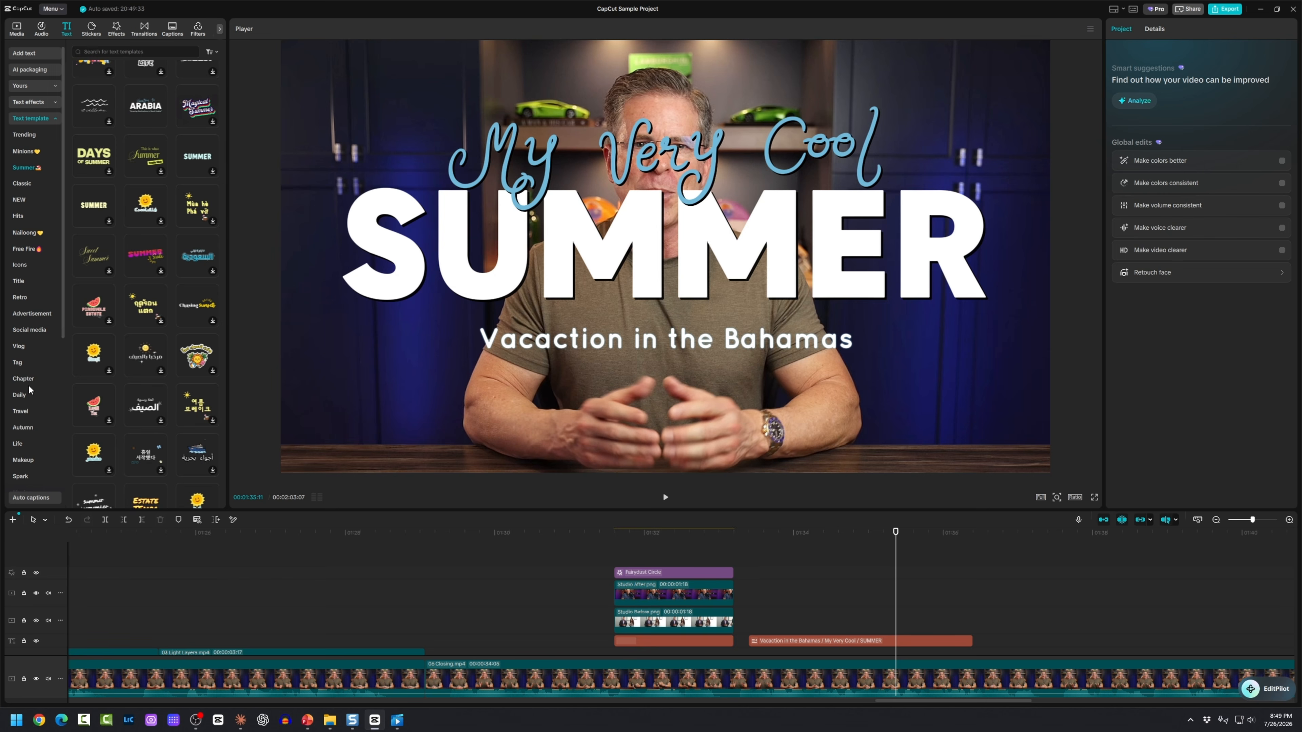
pyautogui.scroll(-6, 120, 281)
pyautogui.scroll(-5, 120, 281)
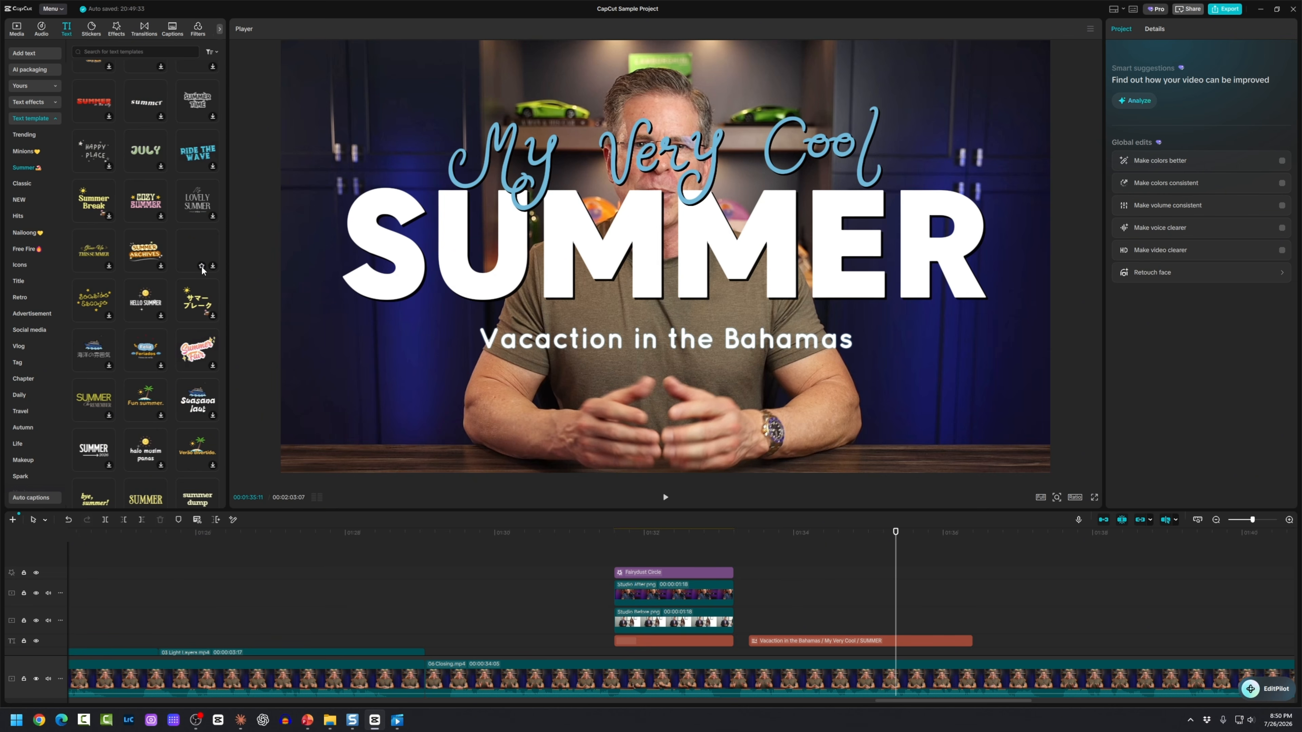
pyautogui.click(56, 87)
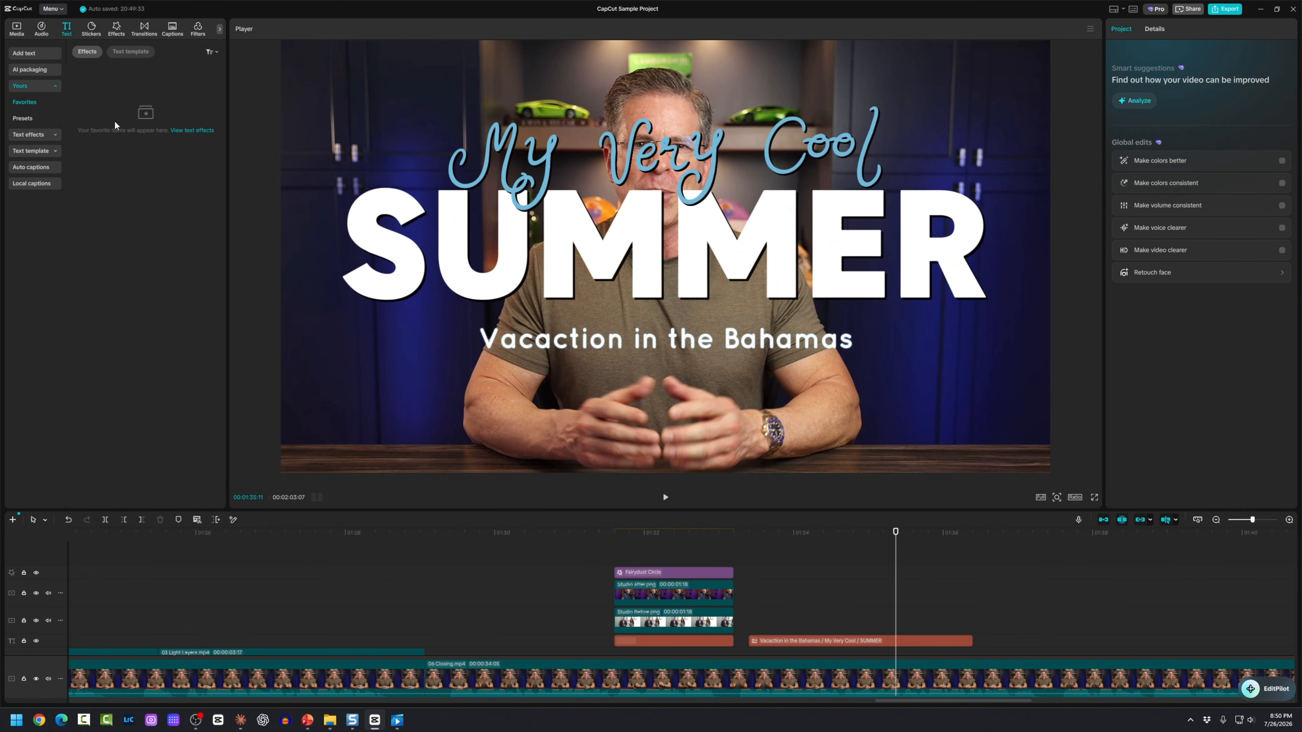
pyautogui.click(128, 54)
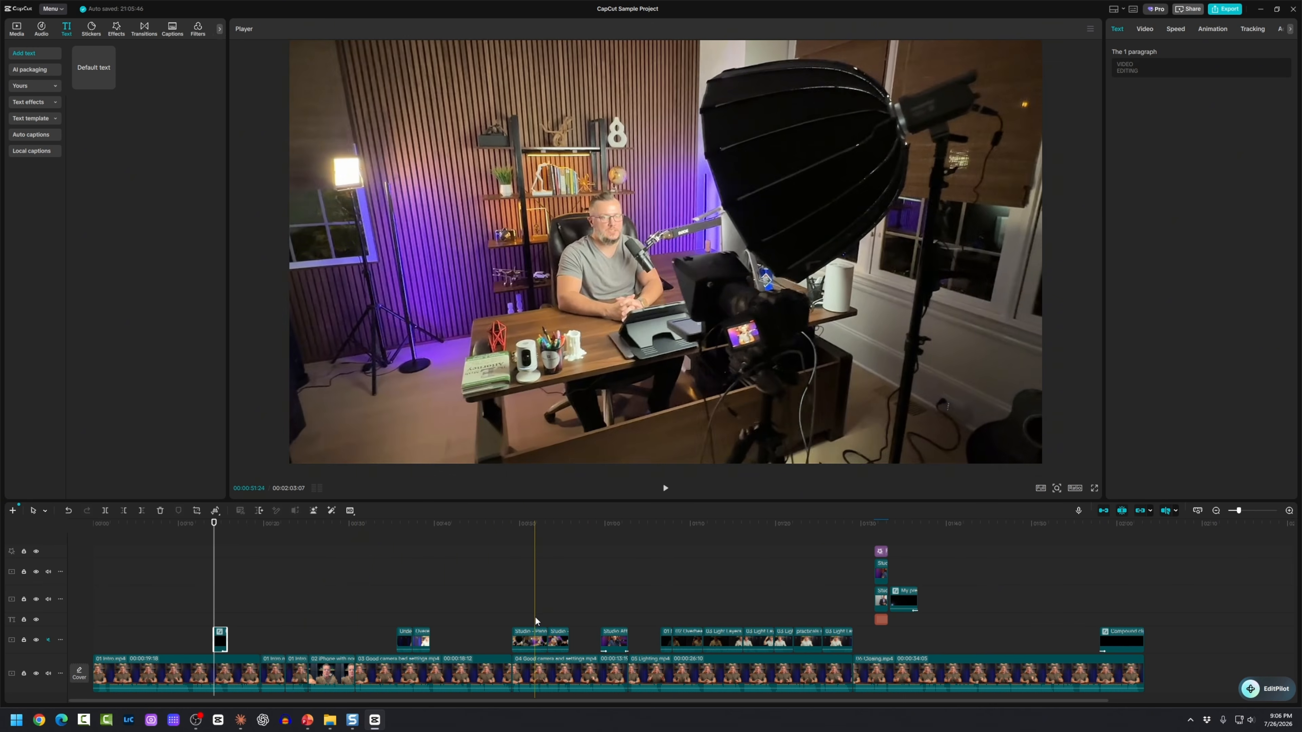
# Step: Preview the studio b-roll, zoom the timeline in around it, and bring up Transitions
pyautogui.click(535, 615)
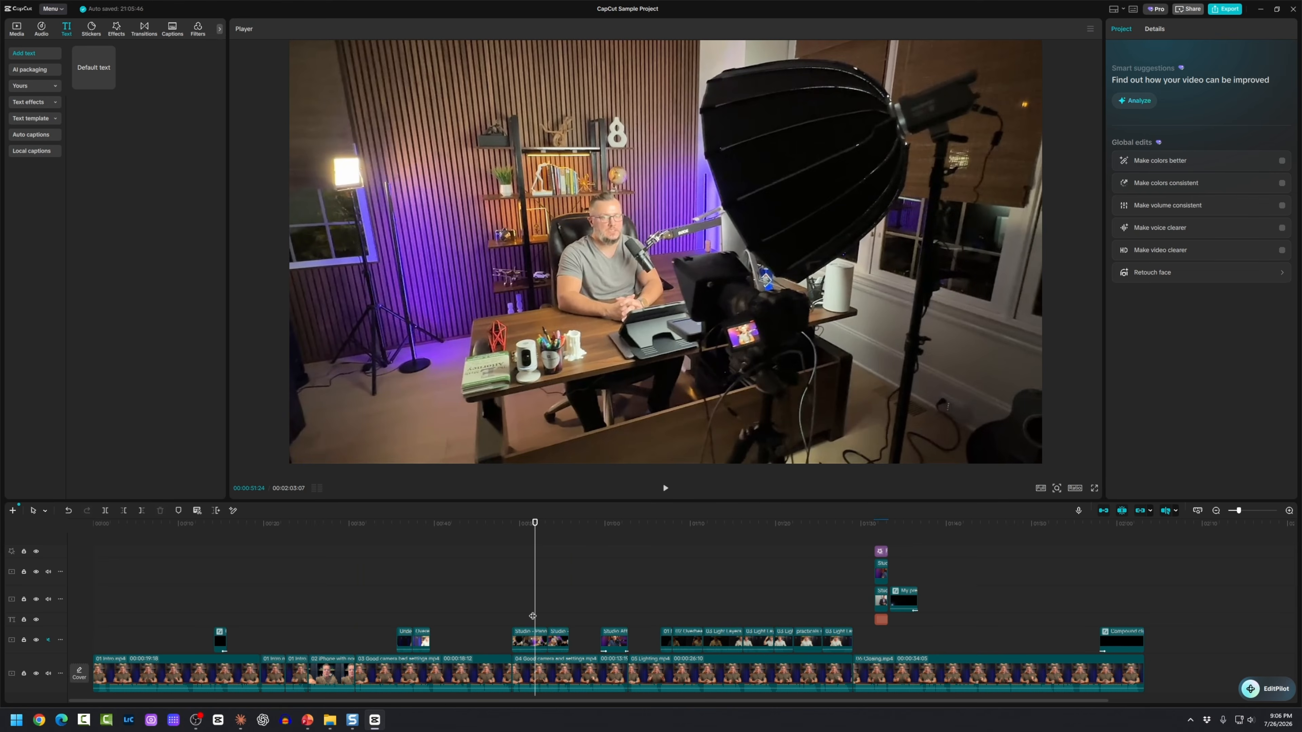
pyautogui.moveTo(535, 620); pyautogui.dragTo(536, 619)
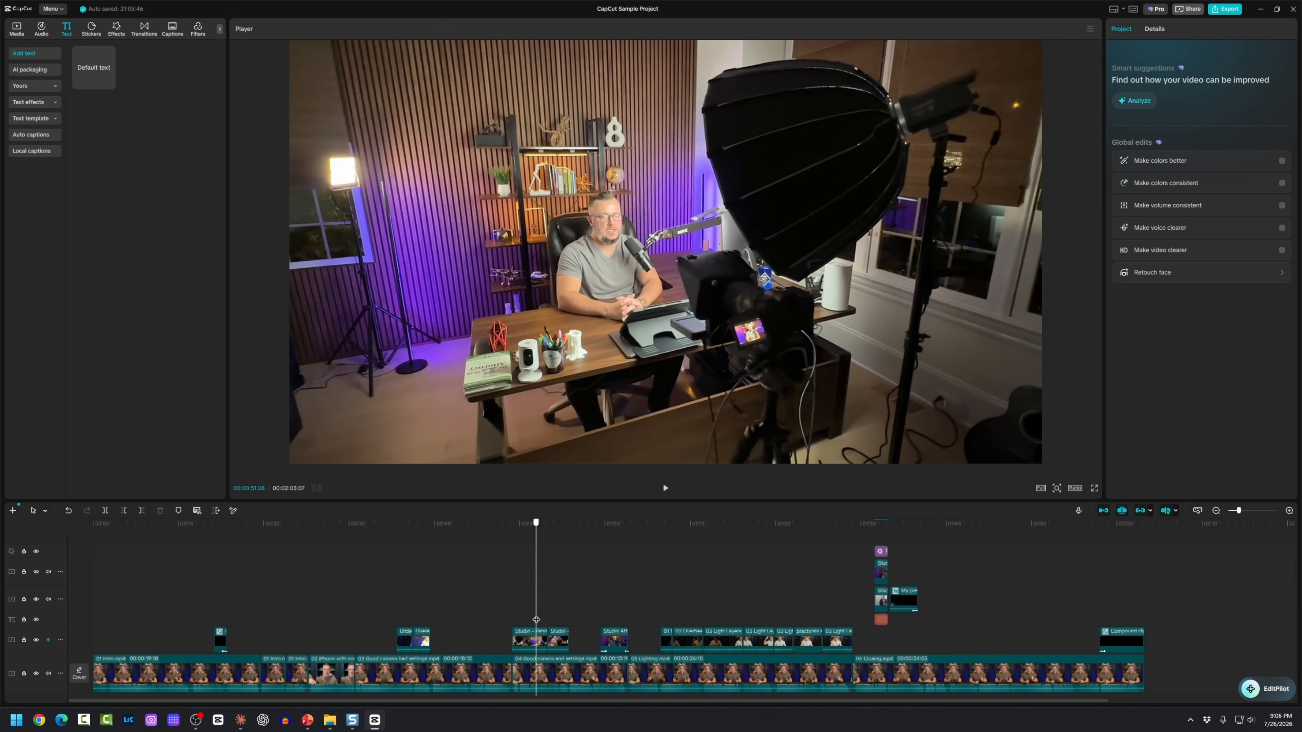
pyautogui.press('space')
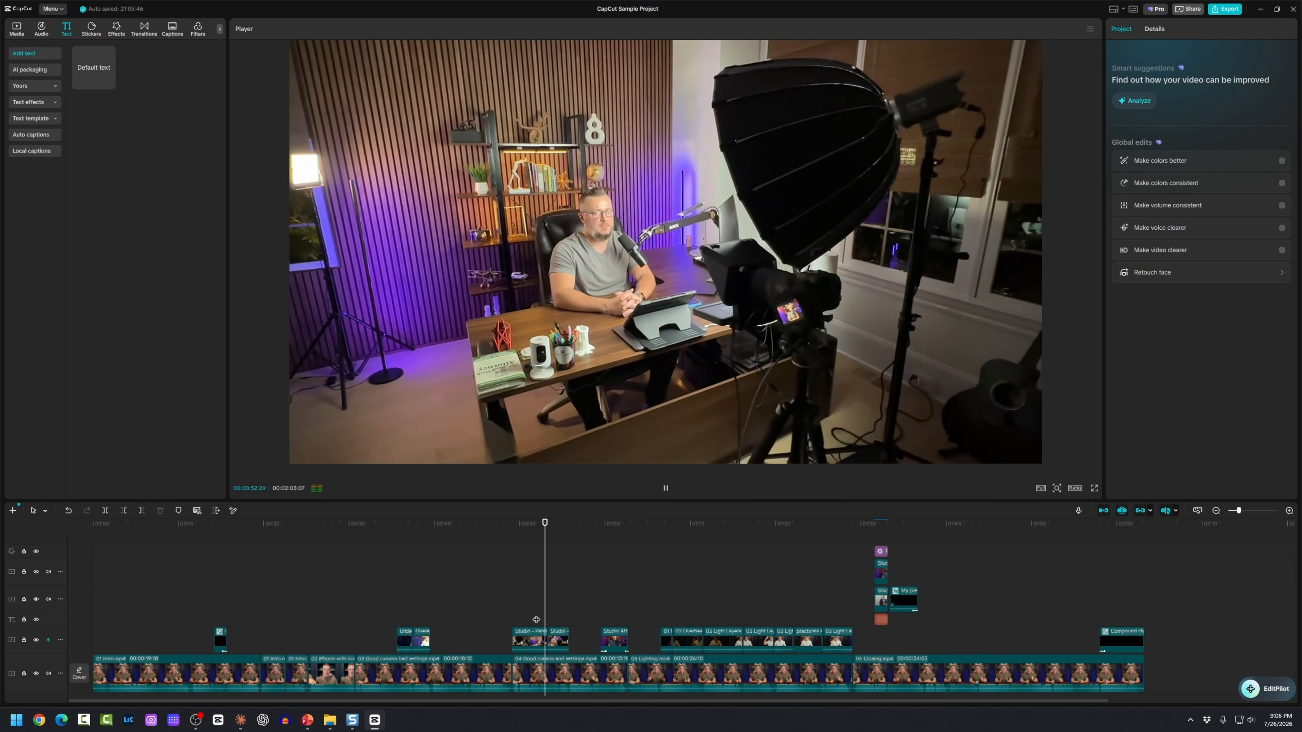
pyautogui.press('space')
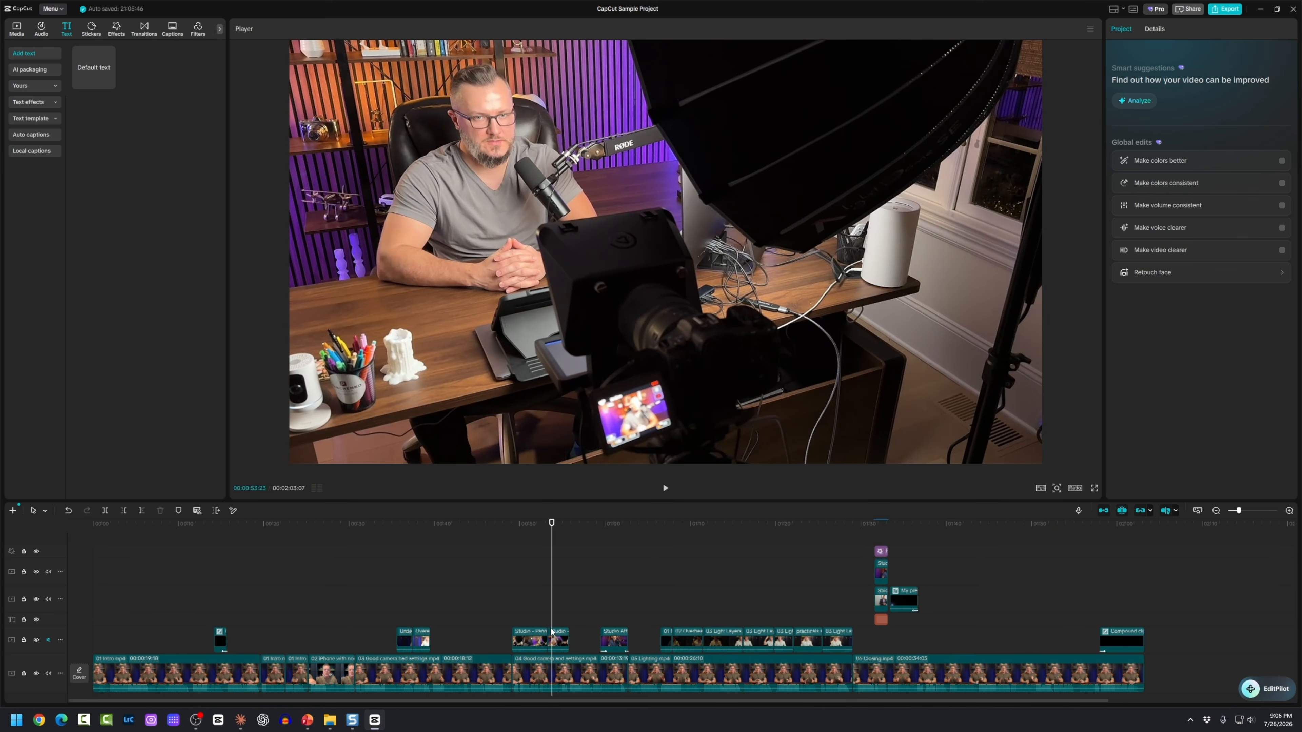
pyautogui.scroll(3, 553, 635)
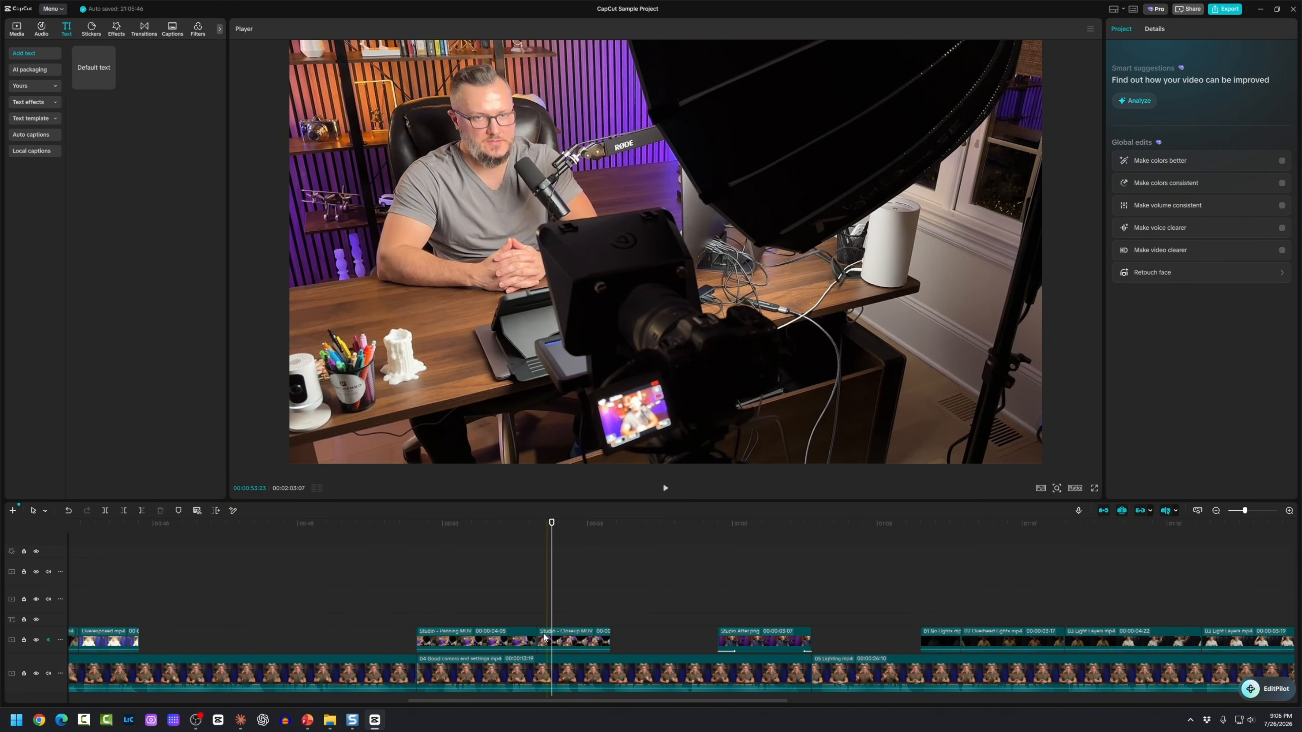
pyautogui.click(151, 32)
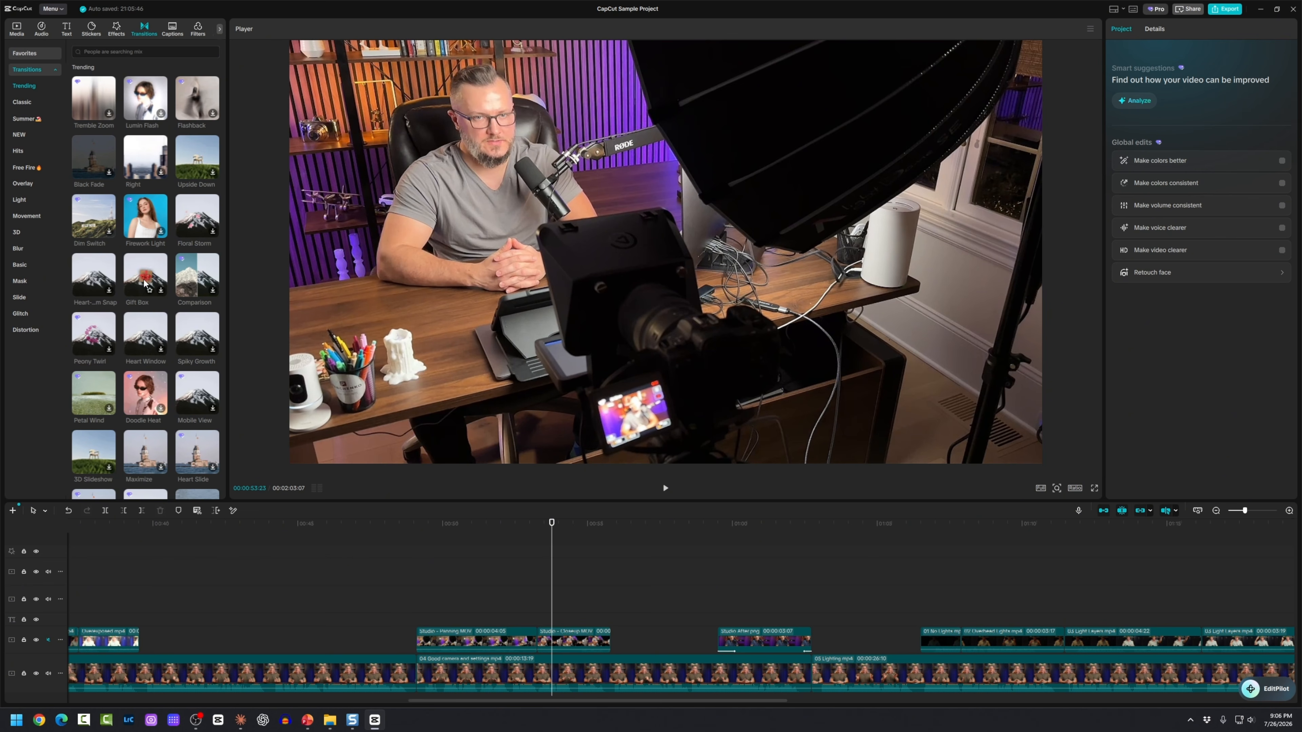
# Step: Search transitions for 'fade' and place Cross Fade between Studio - Painting.MOV and Studio - Closeup.MOV
pyautogui.click(115, 51)
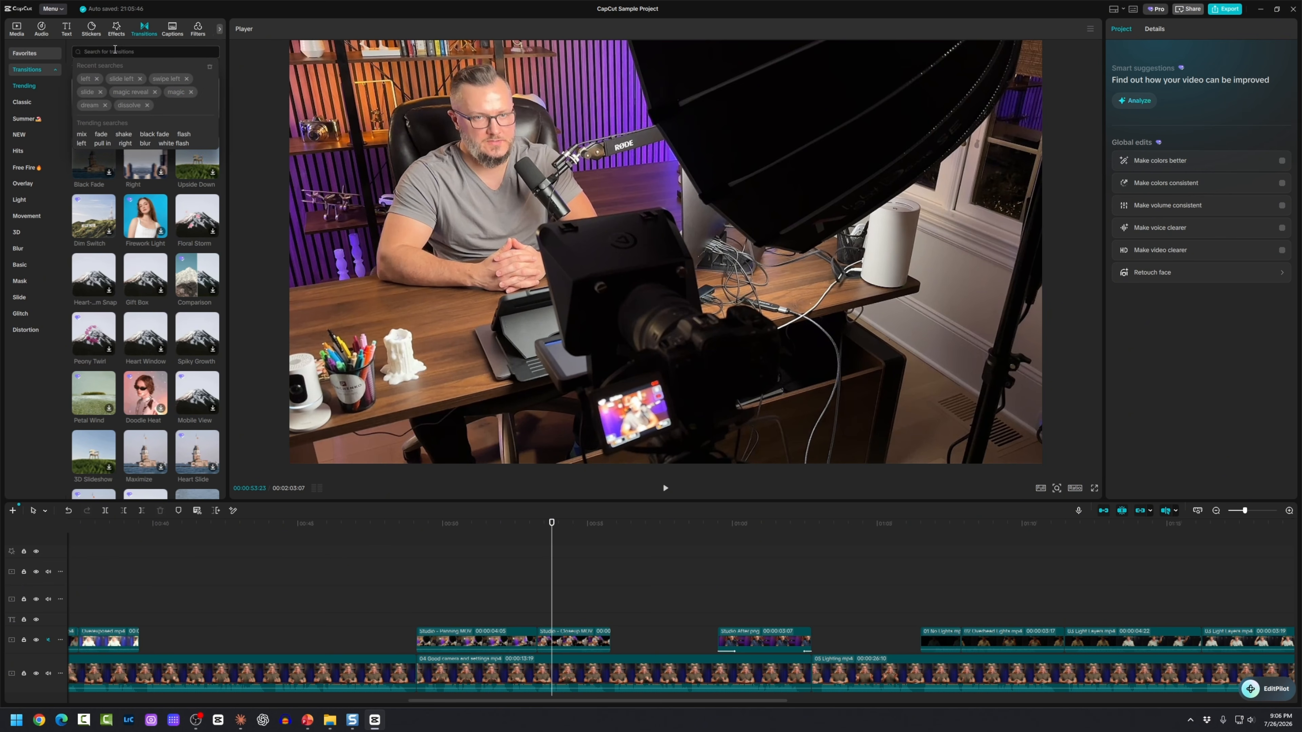
pyautogui.click(101, 134)
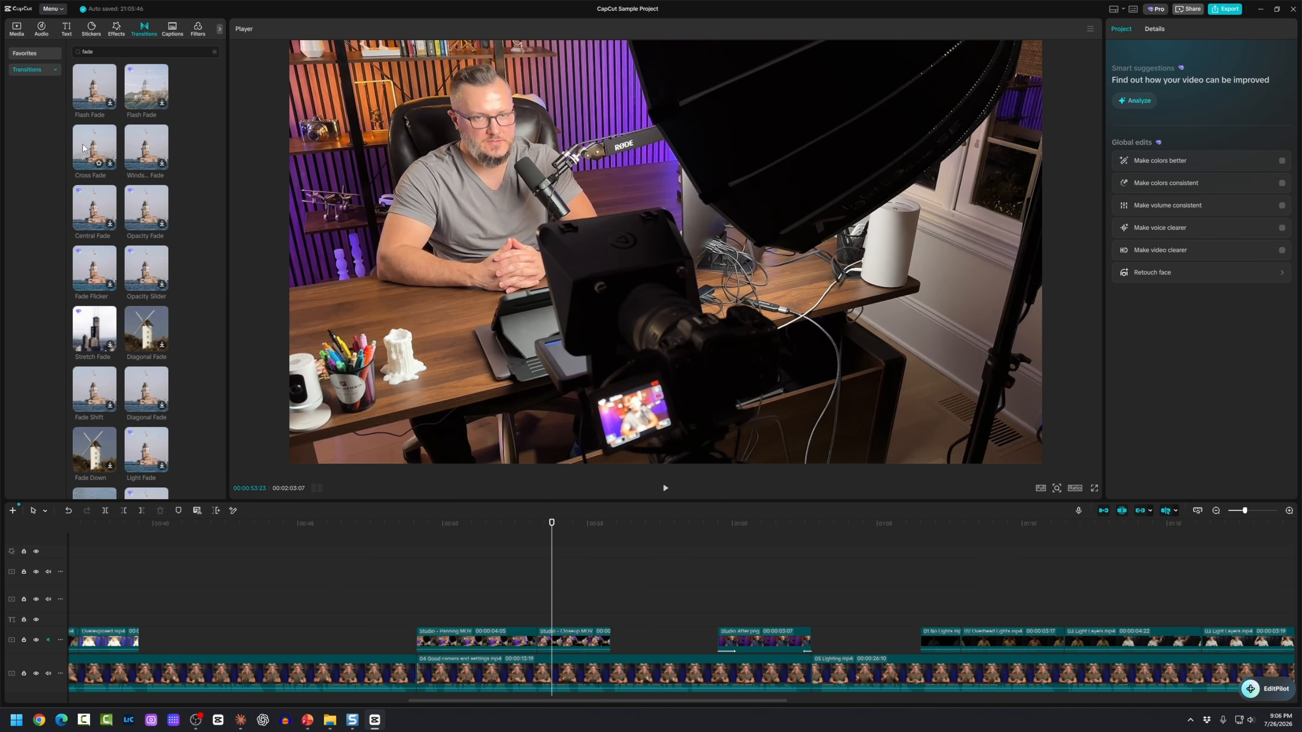
pyautogui.moveTo(84, 150); pyautogui.dragTo(512, 644)
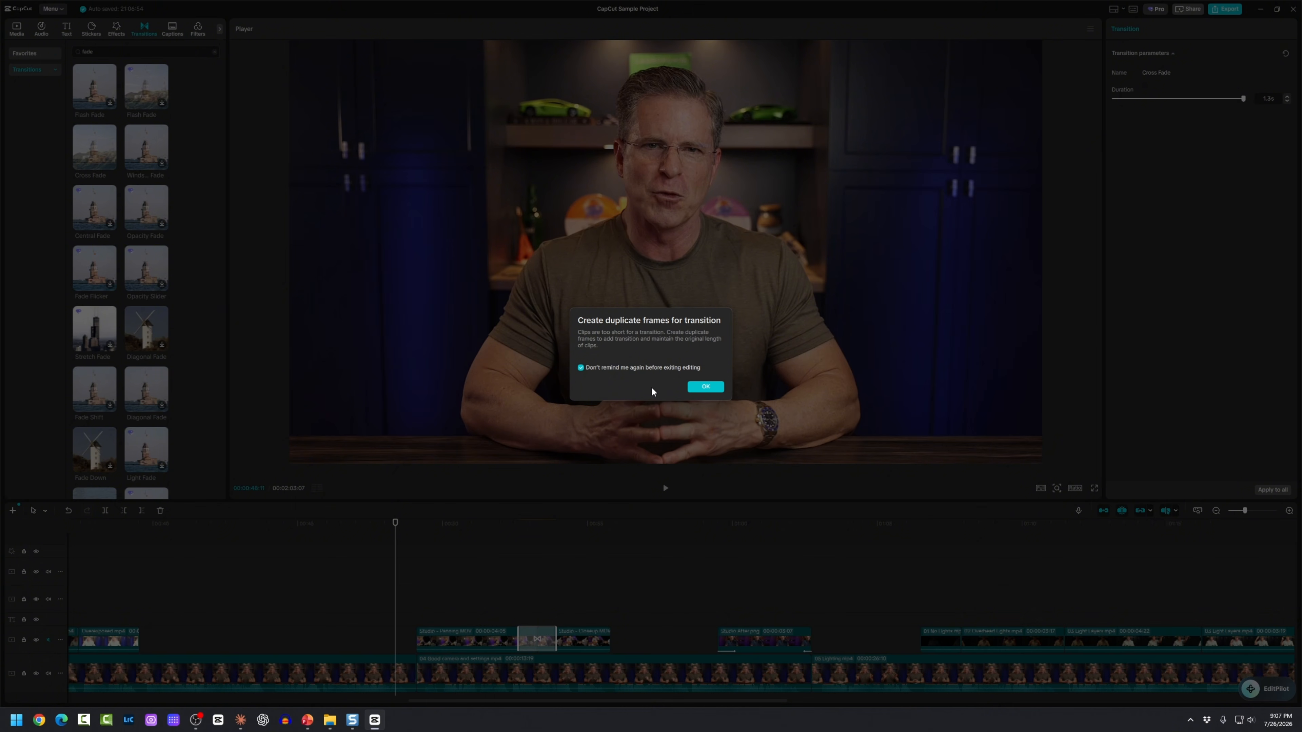
pyautogui.click(705, 388)
pyautogui.click(495, 601)
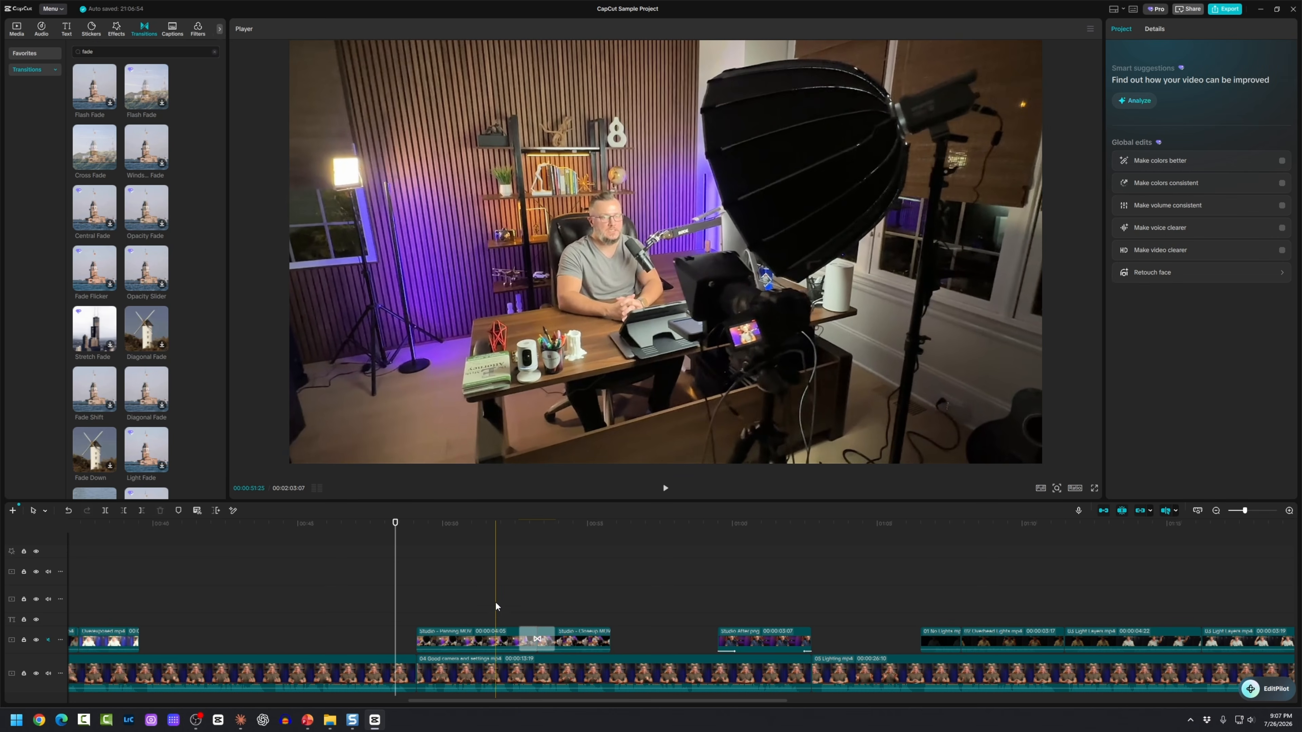
# Step: Play the Cross Fade back twice, then scroll through the transitions list
pyautogui.press('space')
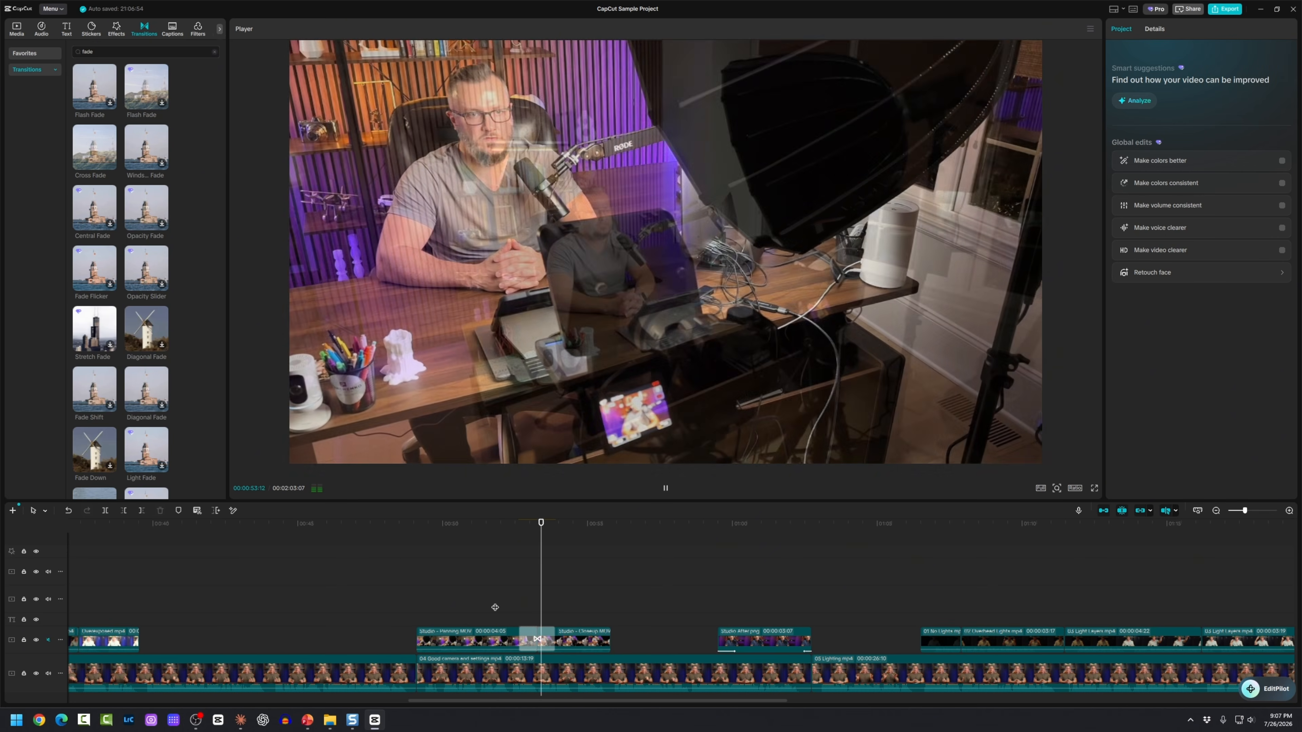
pyautogui.press('space')
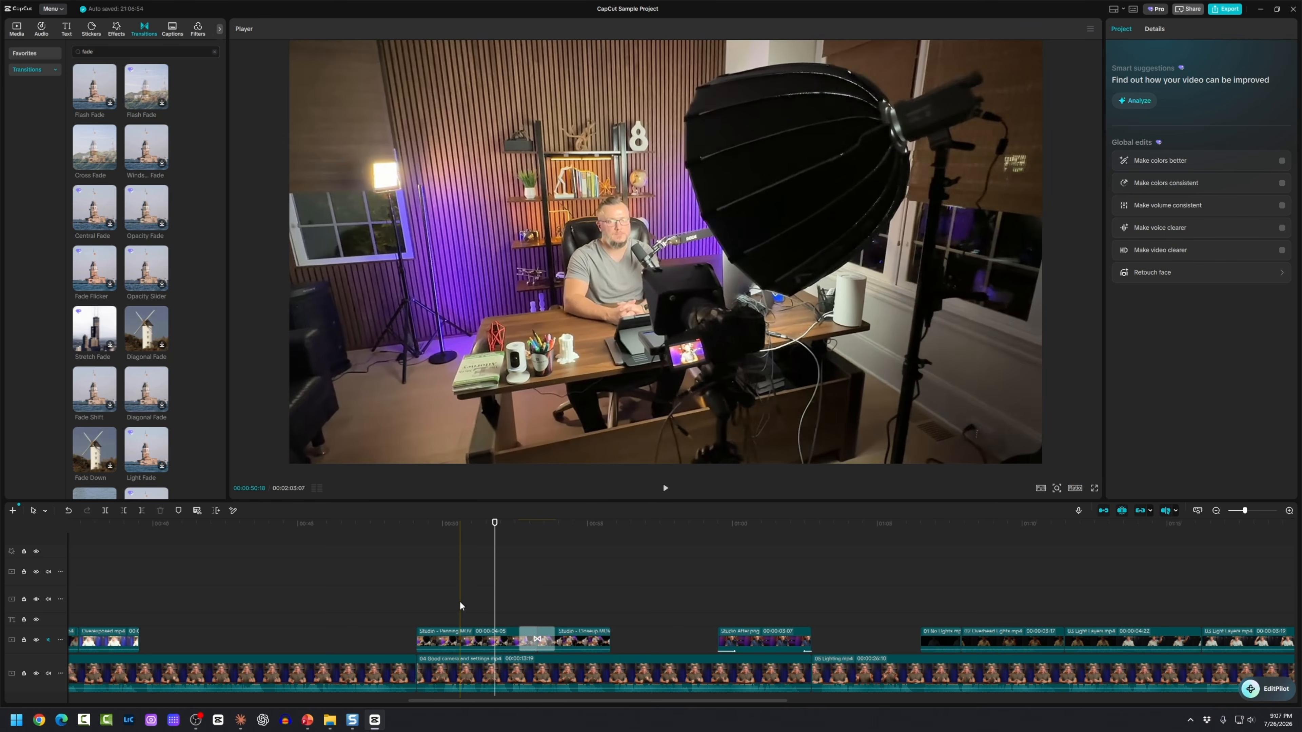
pyautogui.click(459, 601)
pyautogui.press('space')
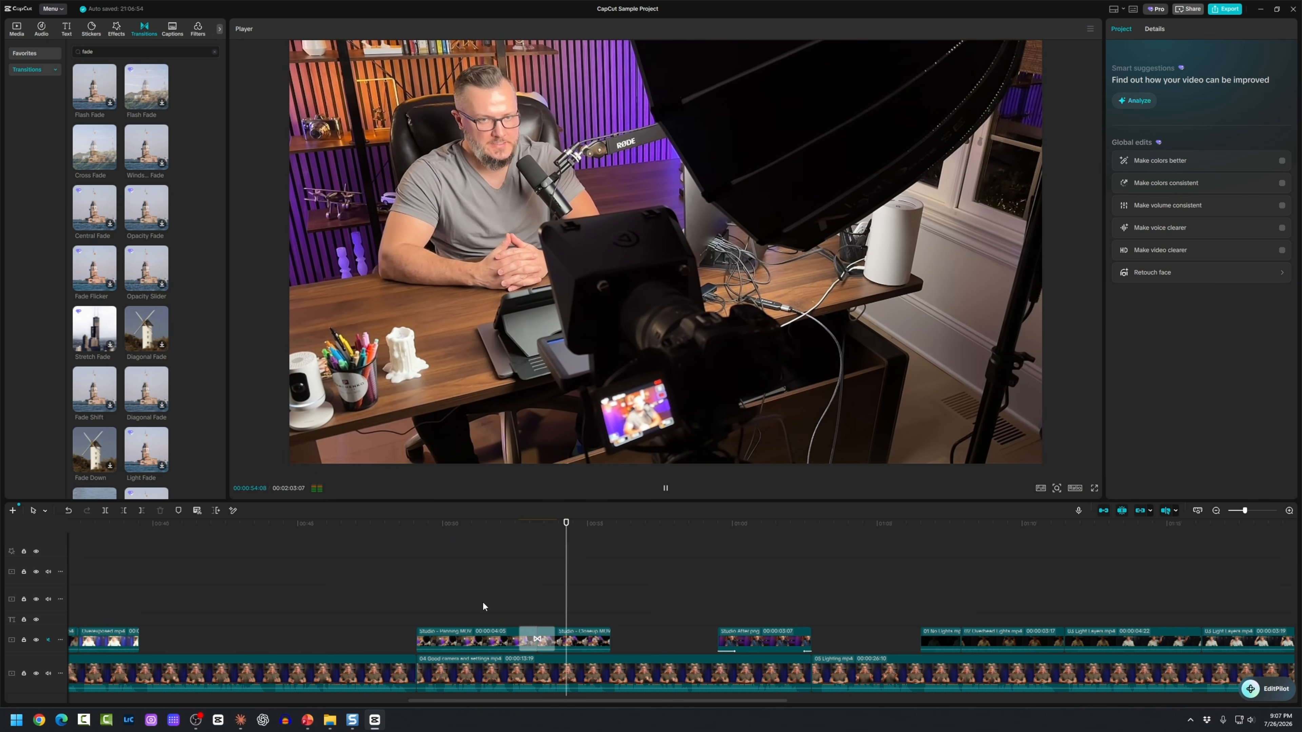
pyautogui.press('space')
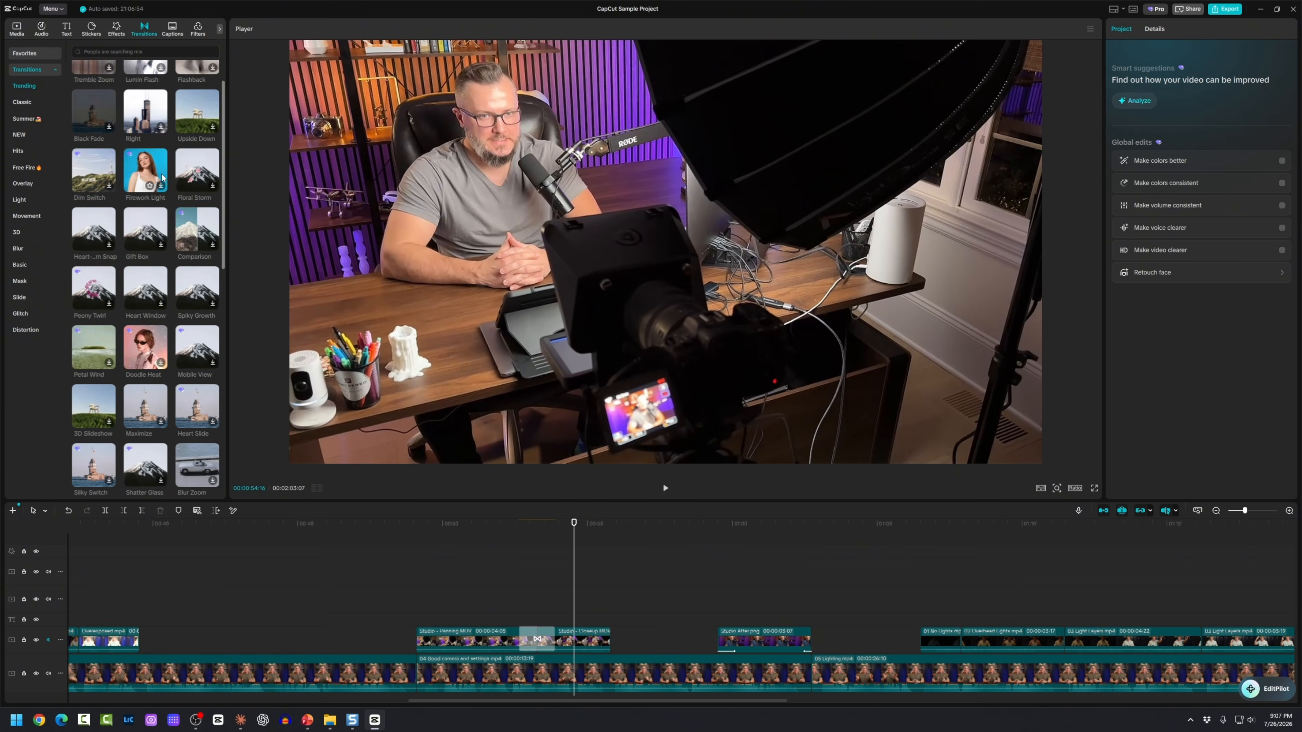
pyautogui.scroll(-10, 162, 177)
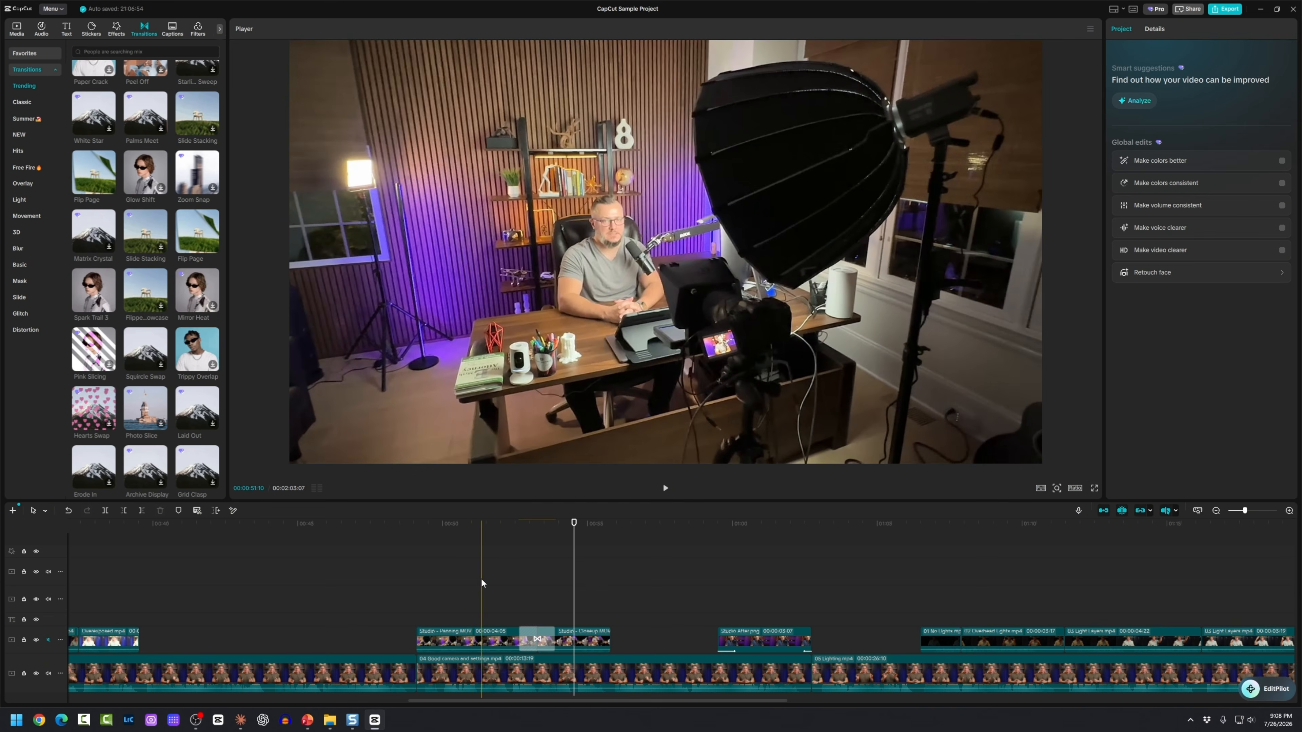
pyautogui.scroll(-1, 483, 579)
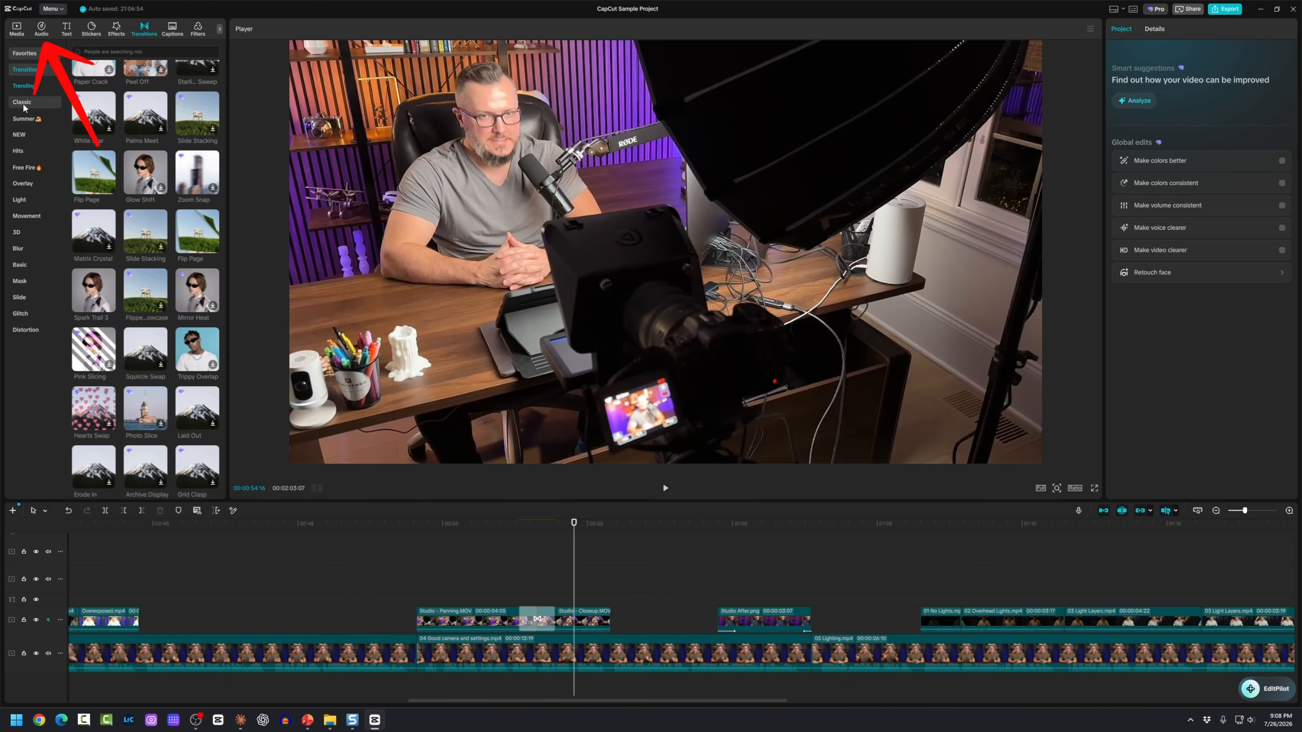
# Step: Preview Reggaeton tracks no signal 2 (slowed) and Cha Cha, then Travel's Summer Dance Vibes
pyautogui.click(42, 30)
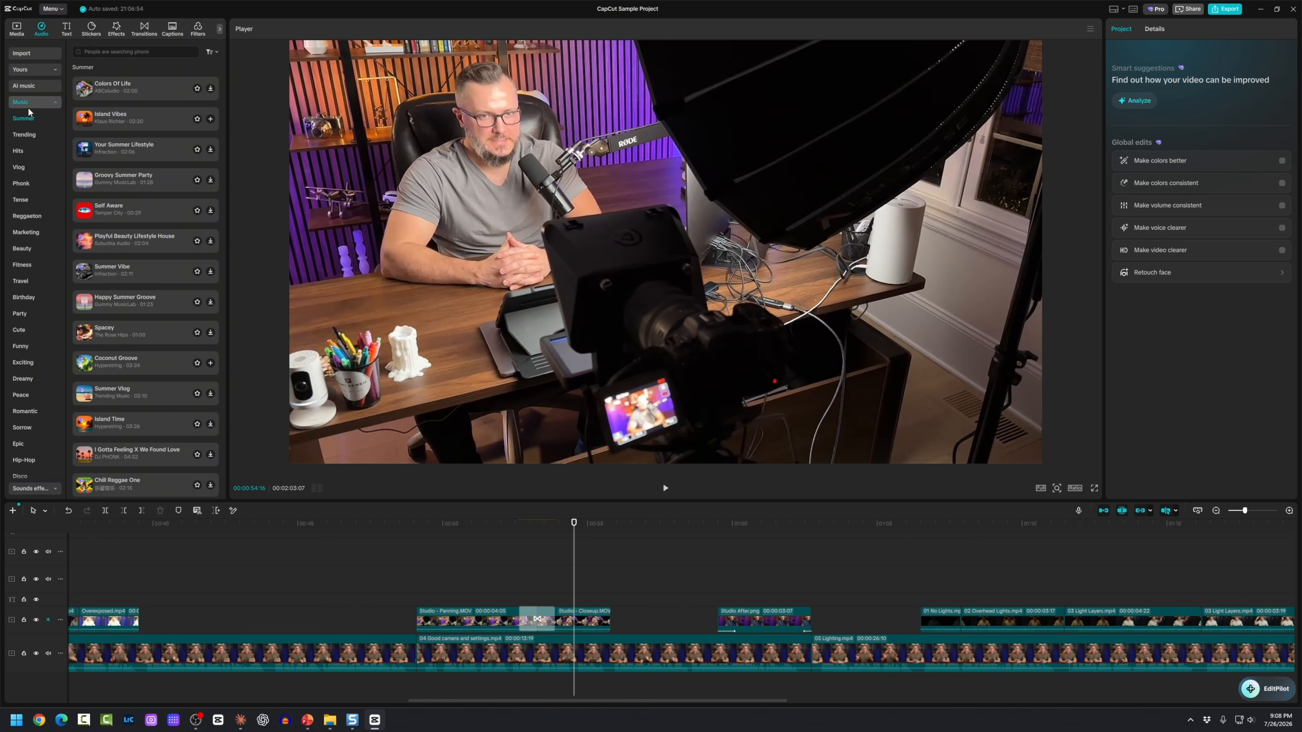
pyautogui.click(31, 152)
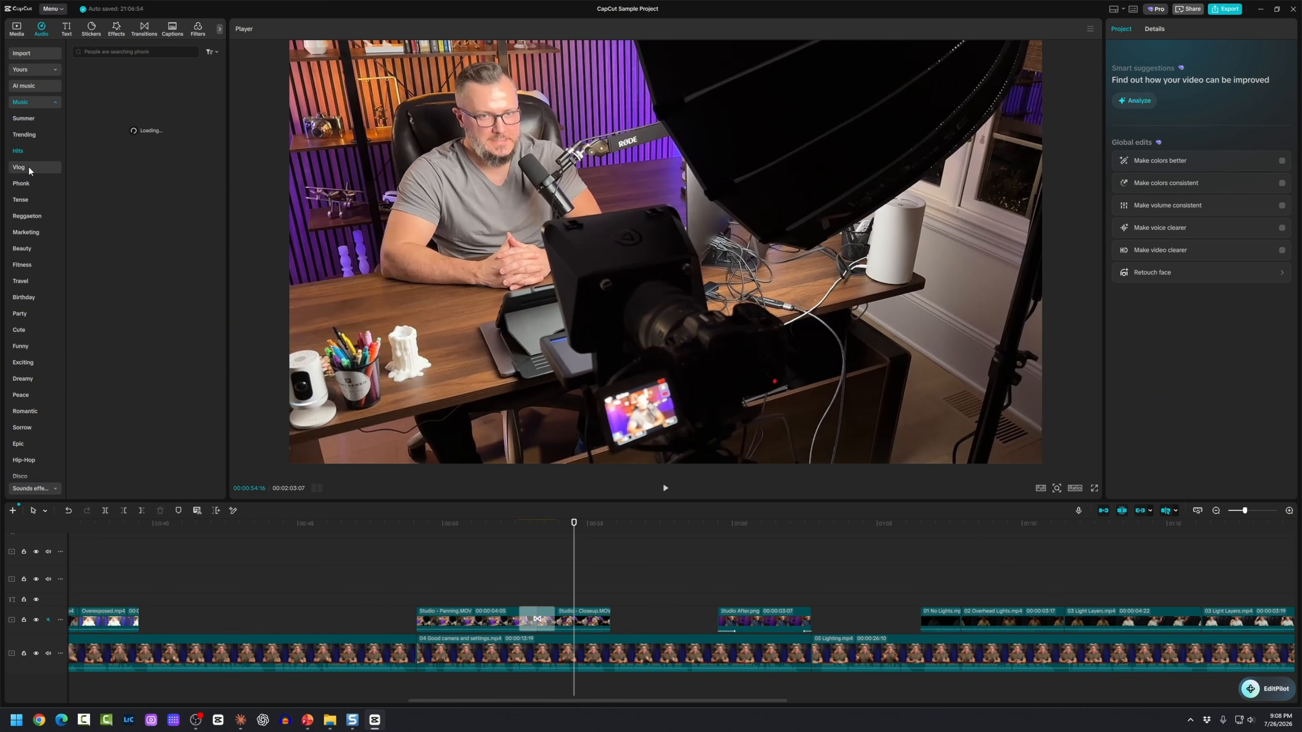
pyautogui.click(32, 217)
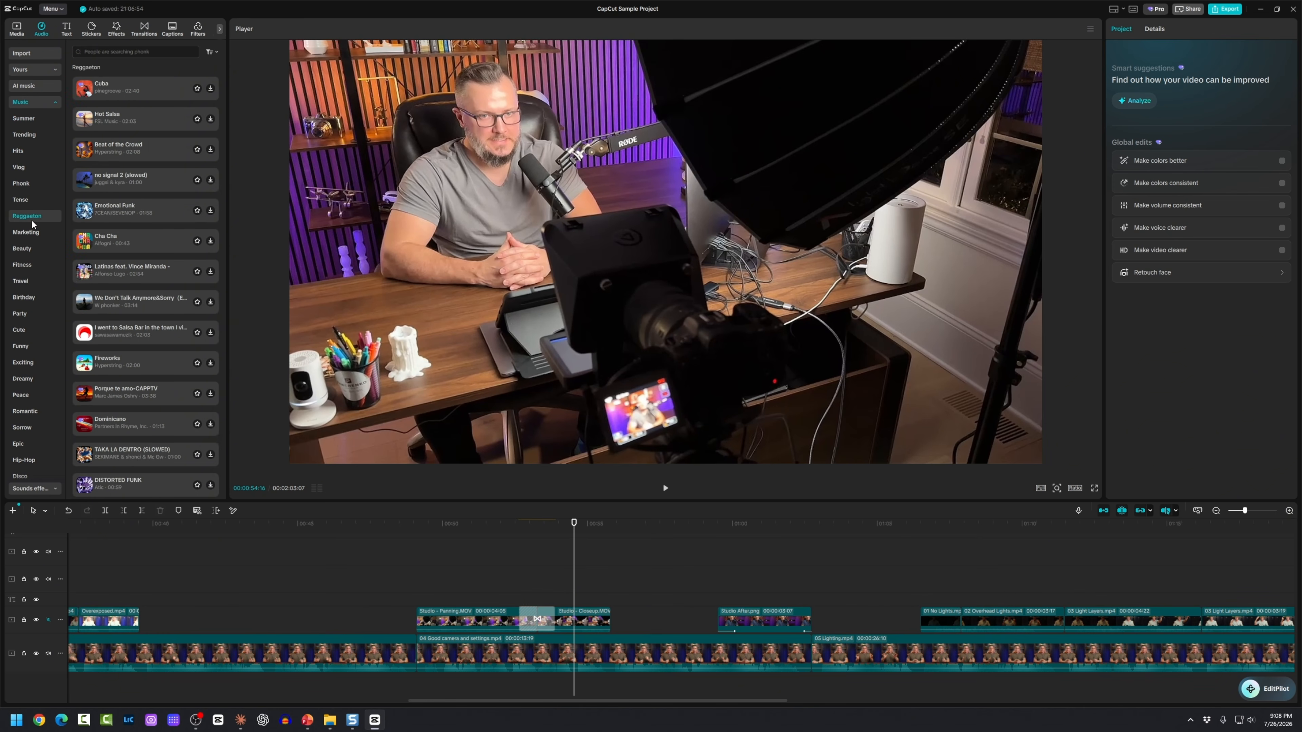
pyautogui.click(117, 176)
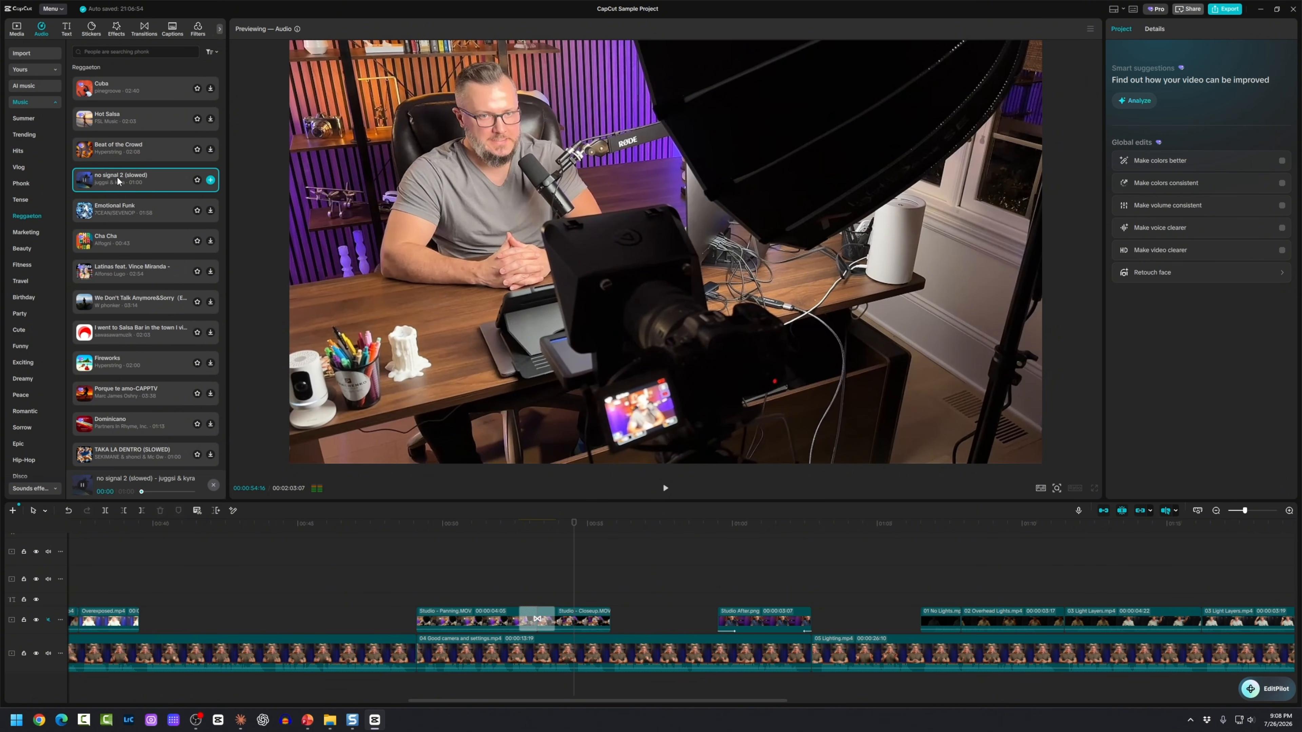
pyautogui.click(117, 176)
pyautogui.click(114, 245)
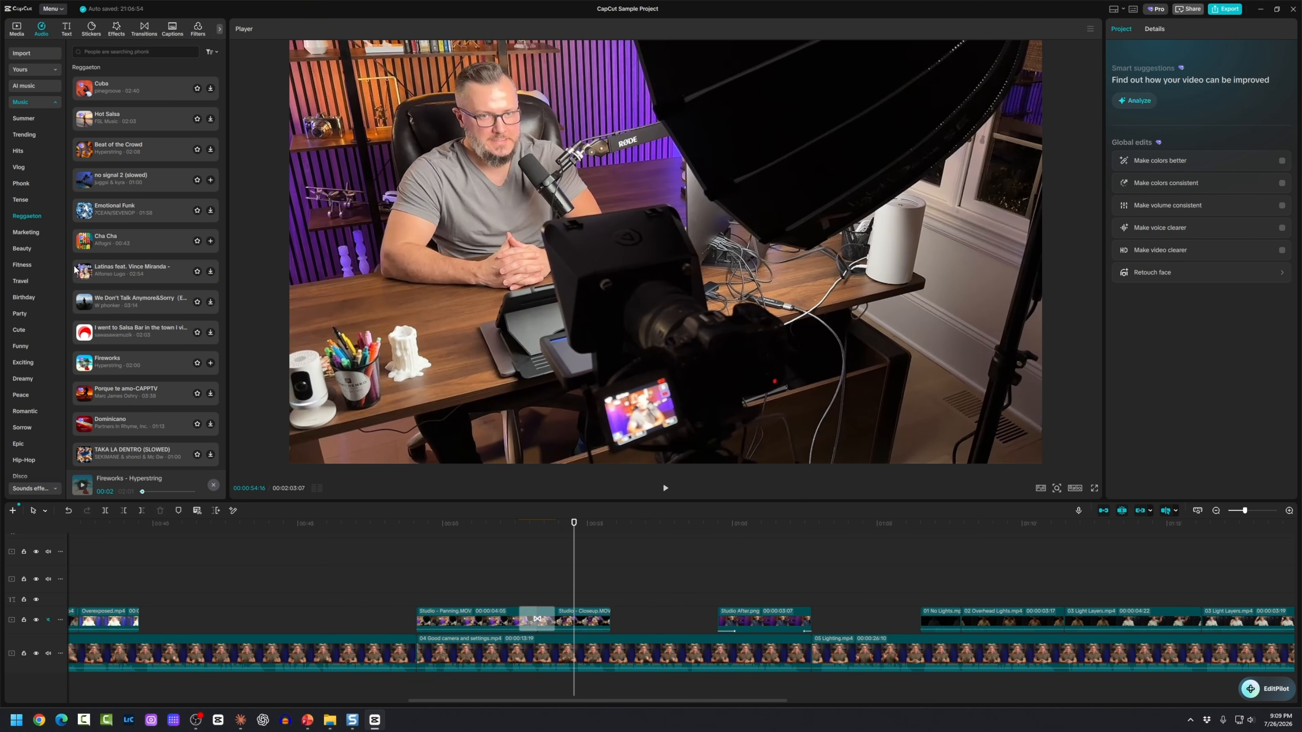
pyautogui.click(26, 282)
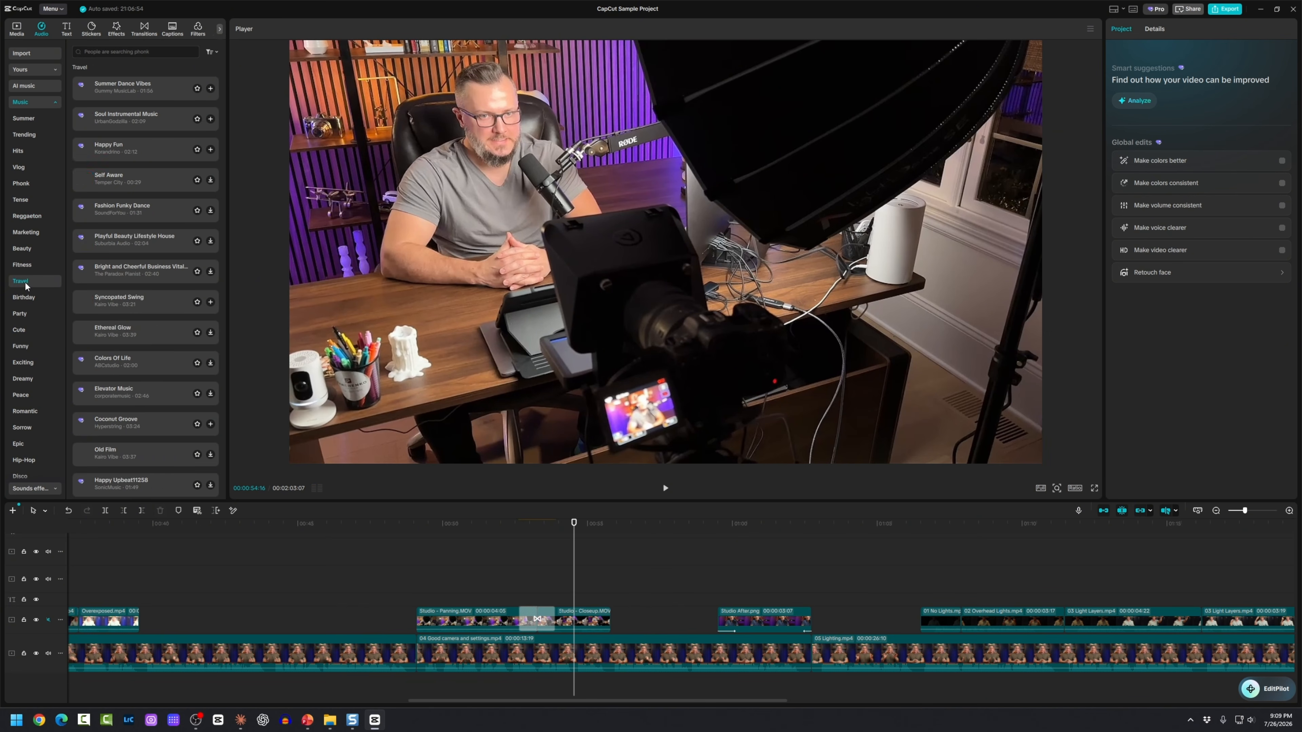
pyautogui.click(110, 90)
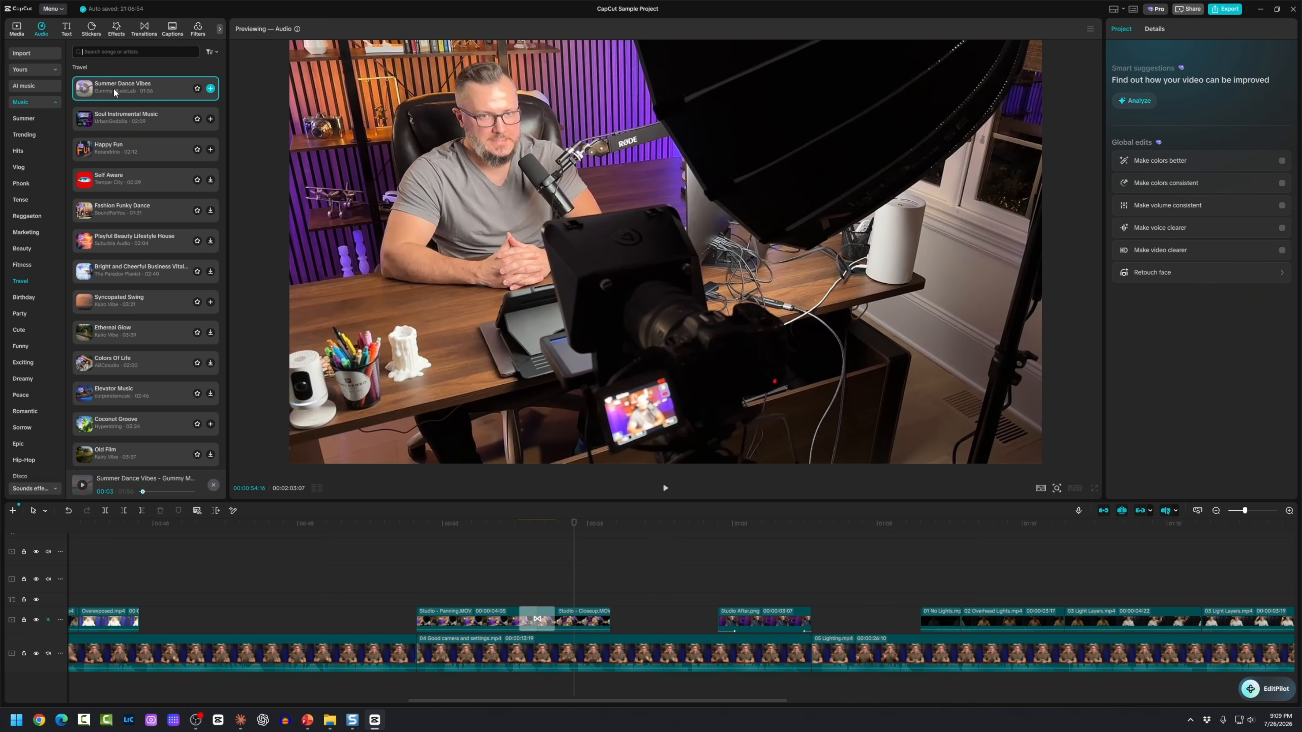
# Step: Add Summer Dance Vibes to the music track starting at 0:00 and play it back
pyautogui.moveTo(115, 90); pyautogui.dragTo(68, 684)
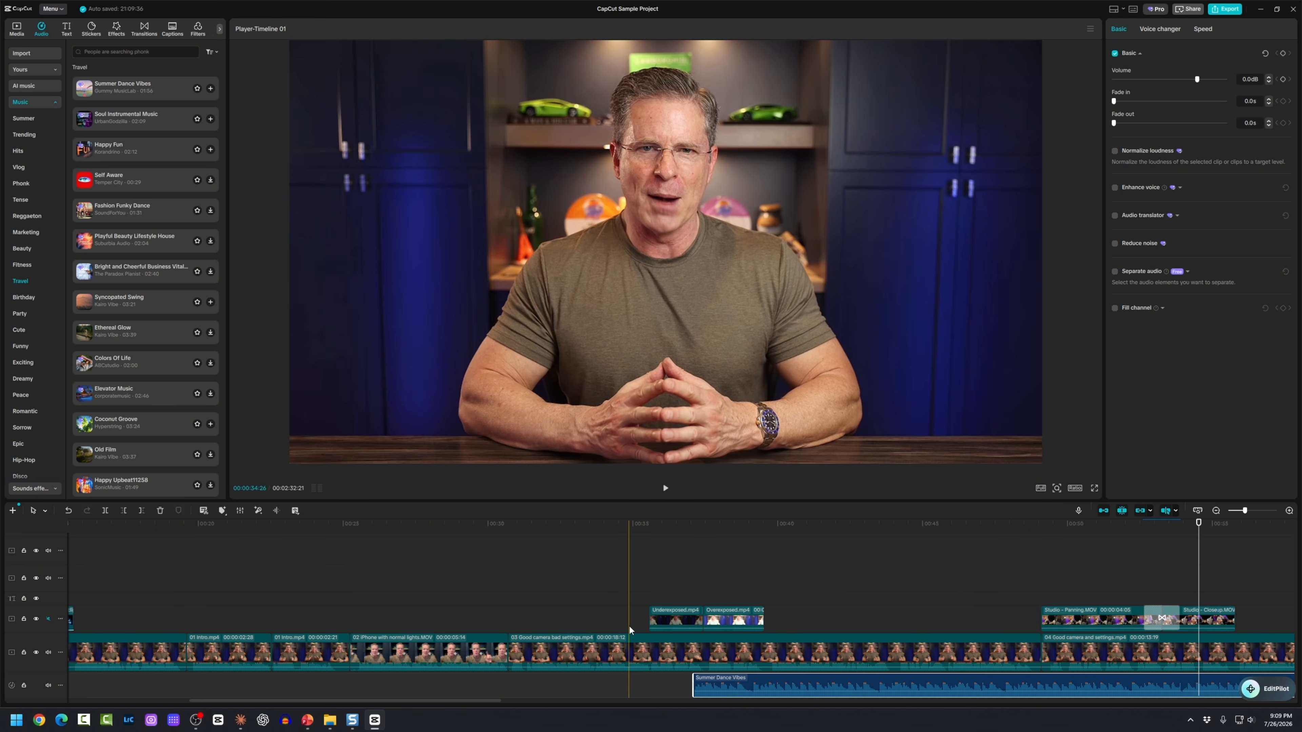
pyautogui.keyDown('ctrl'); pyautogui.scroll(-2, 628, 625); pyautogui.keyUp('ctrl')
pyautogui.keyDown('ctrl'); pyautogui.scroll(-5, 626, 624); pyautogui.keyUp('ctrl')
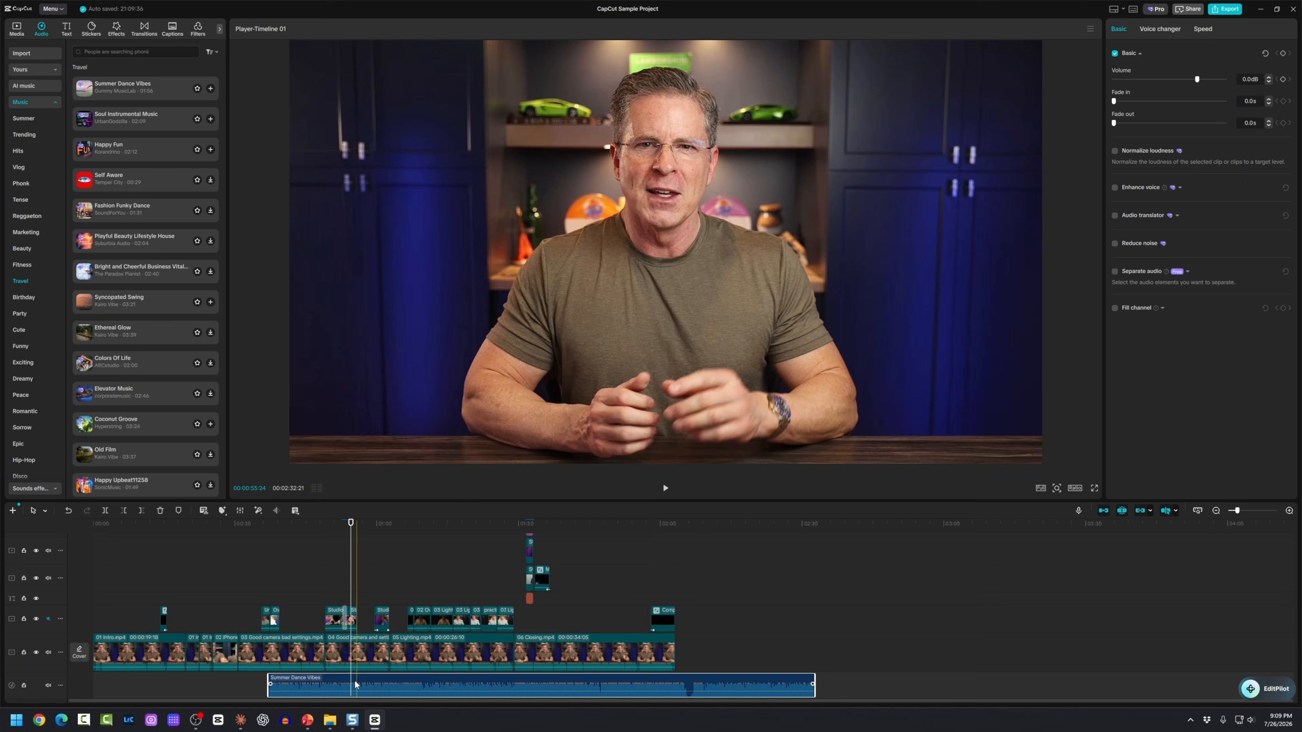
pyautogui.moveTo(355, 682); pyautogui.dragTo(177, 675)
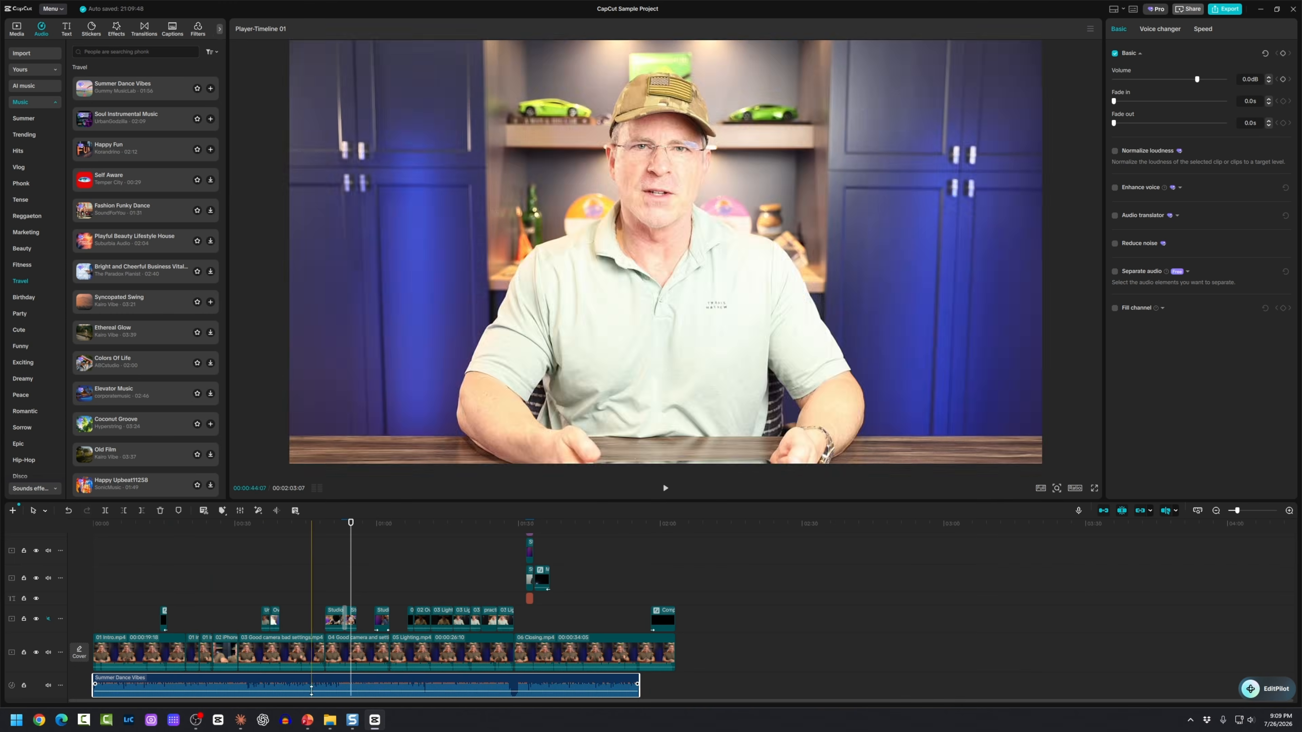
pyautogui.keyDown('ctrl'); pyautogui.scroll(4, 343, 682); pyautogui.keyUp('ctrl')
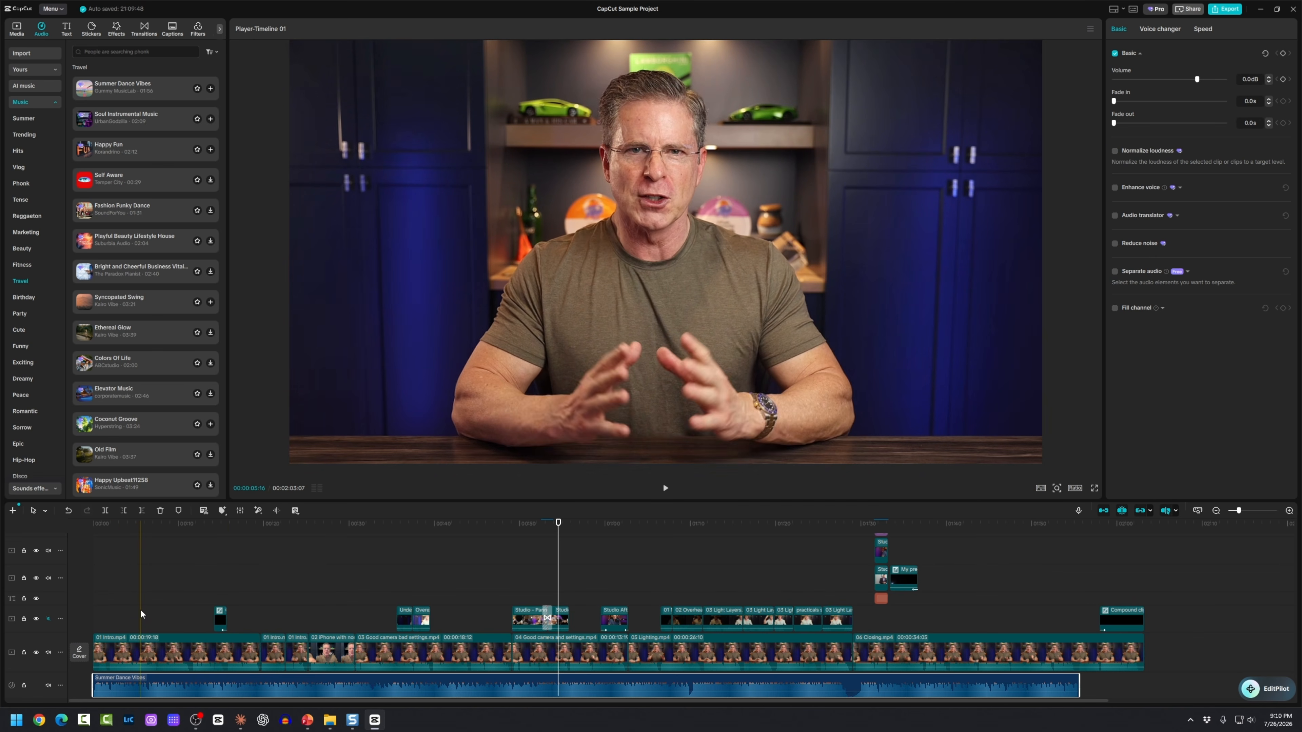
pyautogui.click(123, 613)
pyautogui.press('space')
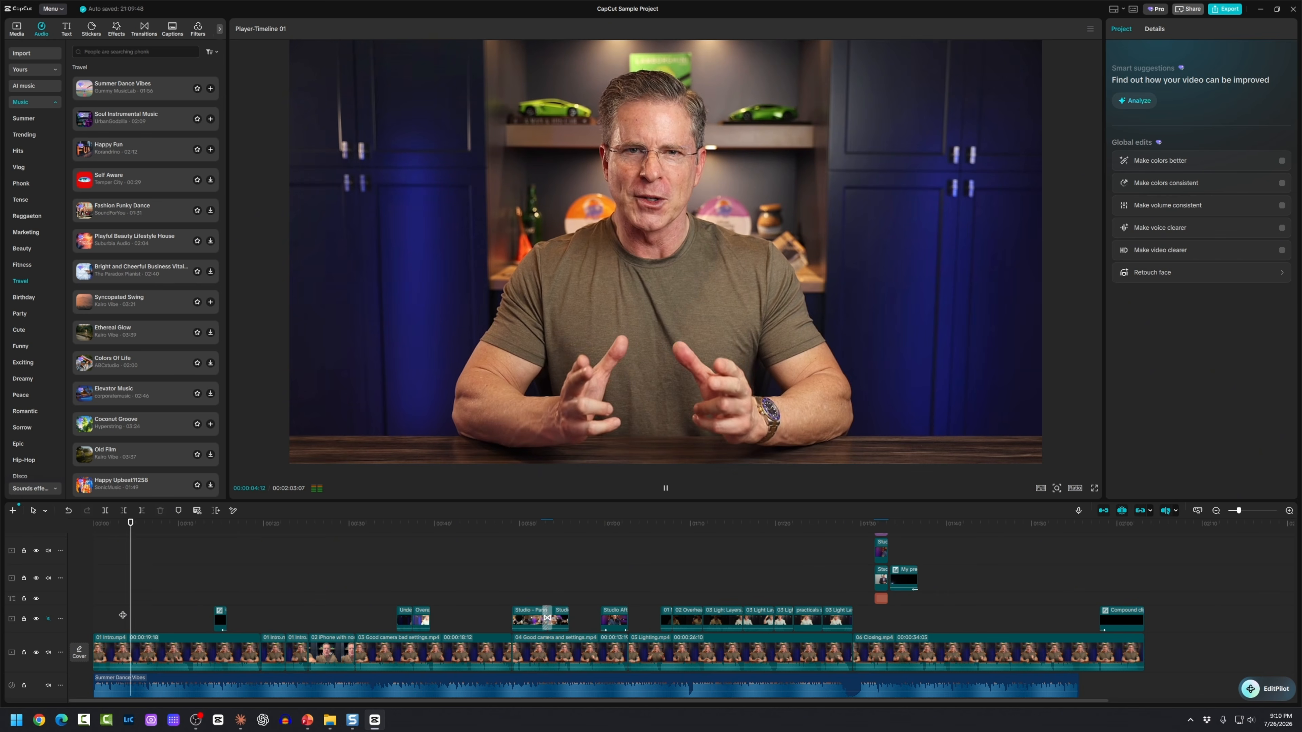
pyautogui.press('space')
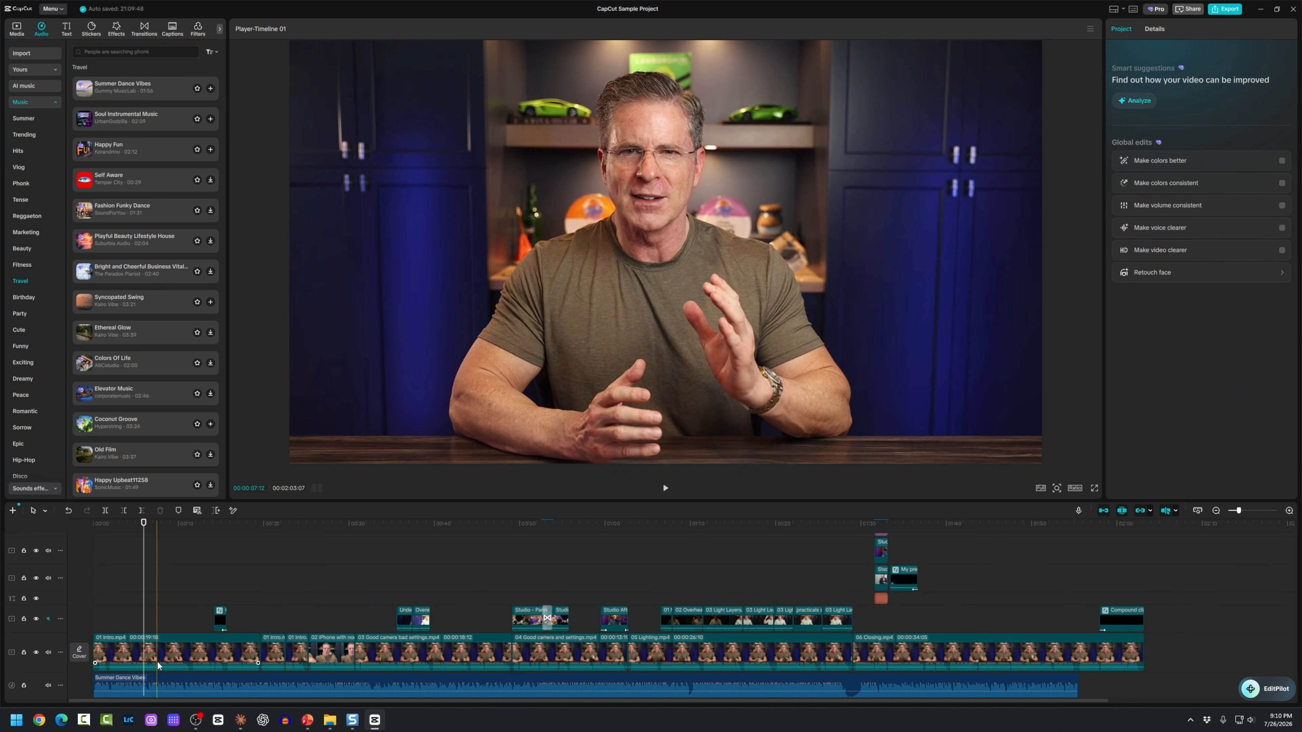
# Step: Lower the music clip's volume to -22.4 dB and replay to check the level
pyautogui.click(163, 677)
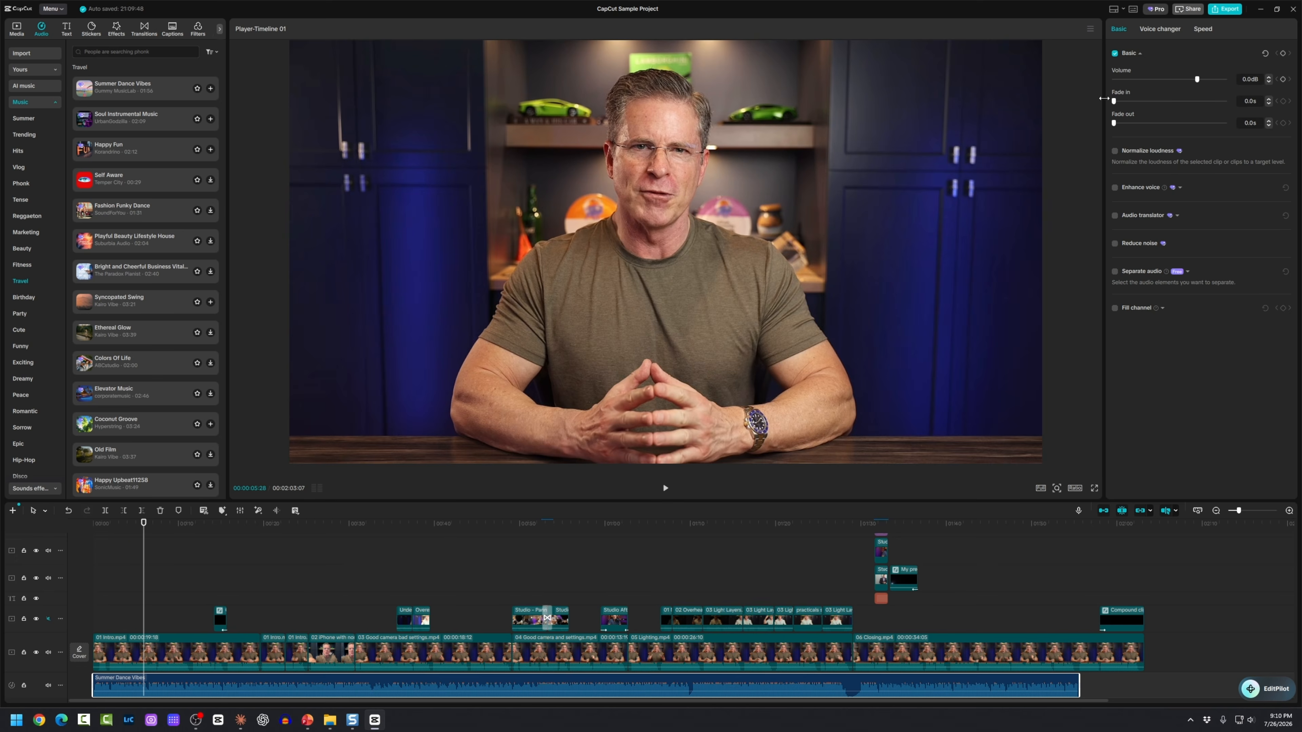
pyautogui.moveTo(1195, 79); pyautogui.dragTo(1164, 80)
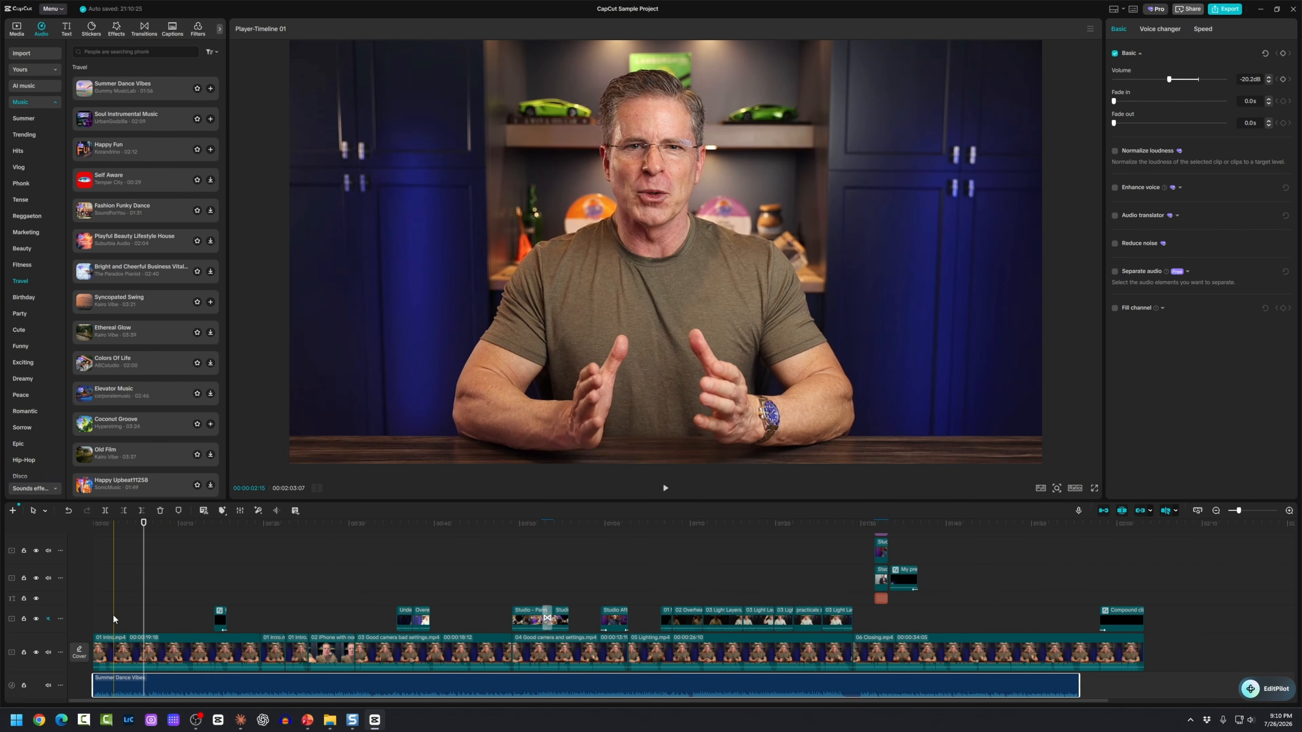
pyautogui.click(112, 613)
pyautogui.press('space')
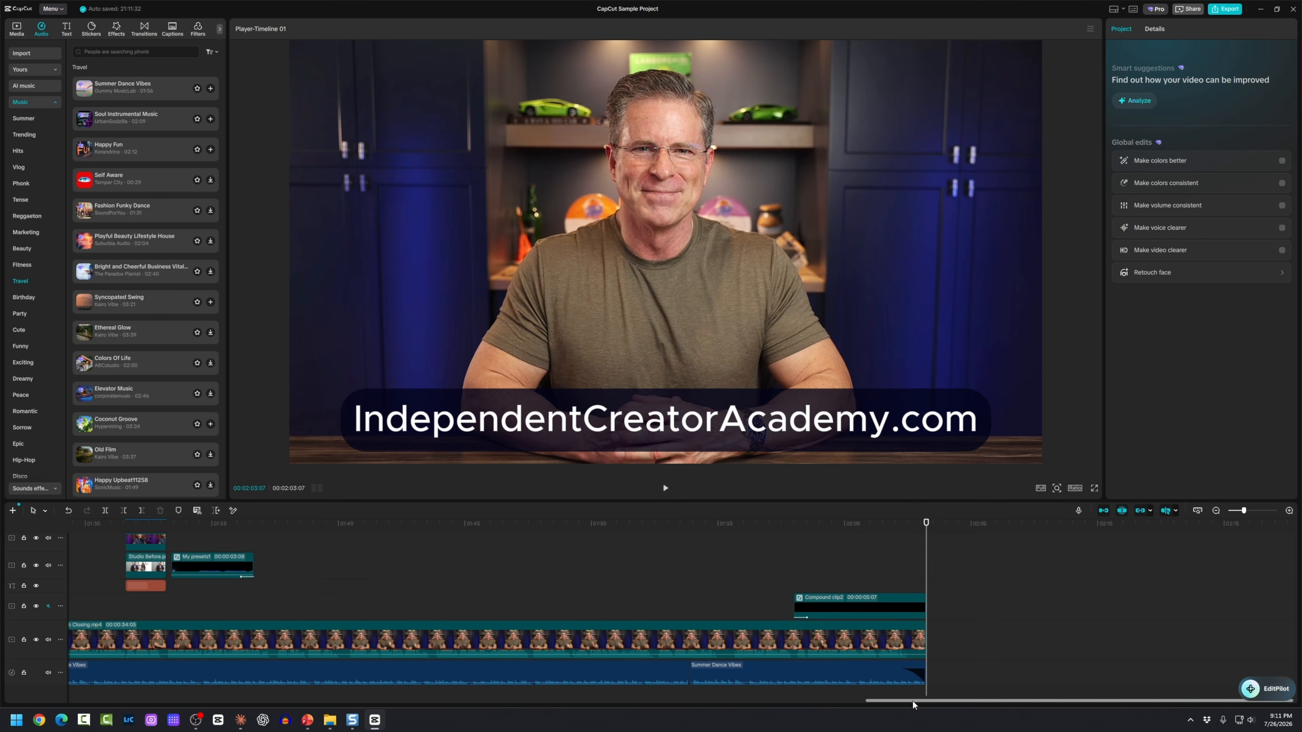
# Step: Zoom the timeline out to fit the whole edit and turn on the audio level meters
pyautogui.moveTo(912, 702); pyautogui.dragTo(114, 700)
pyautogui.scroll(-5, 209, 629)
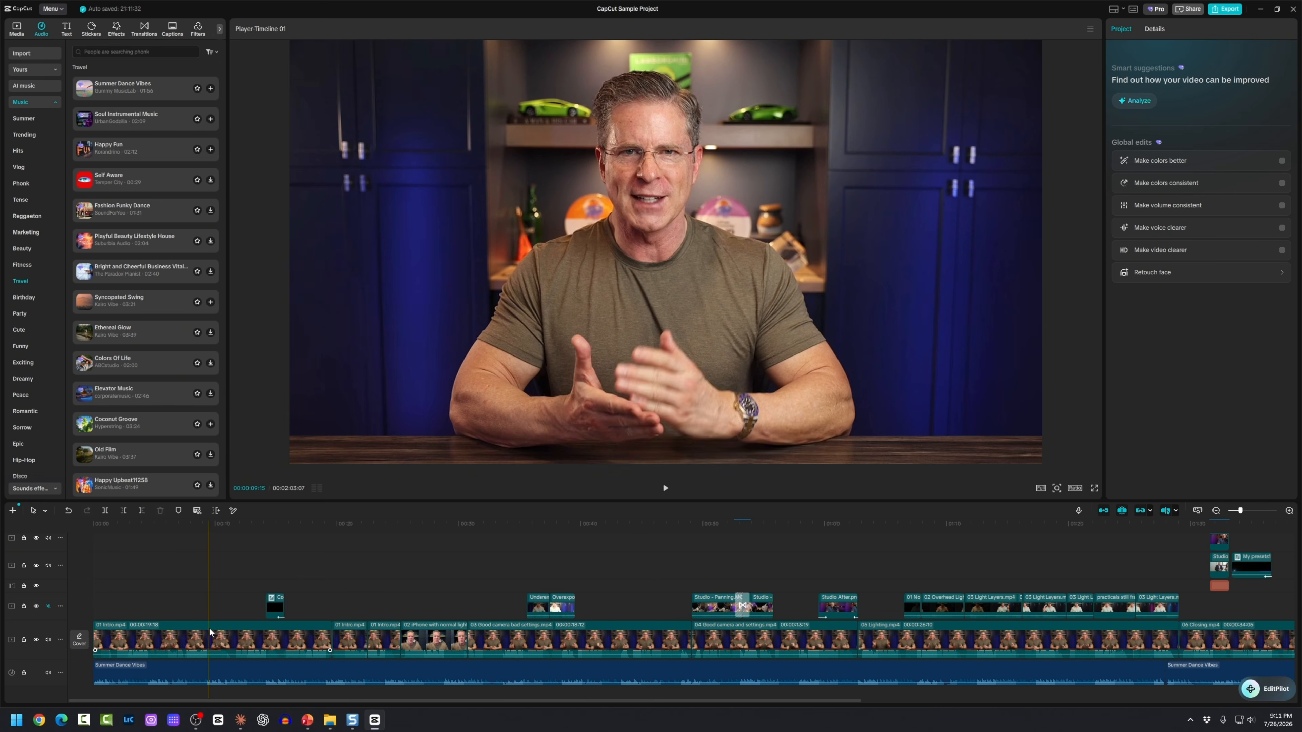
pyautogui.scroll(-3, 210, 629)
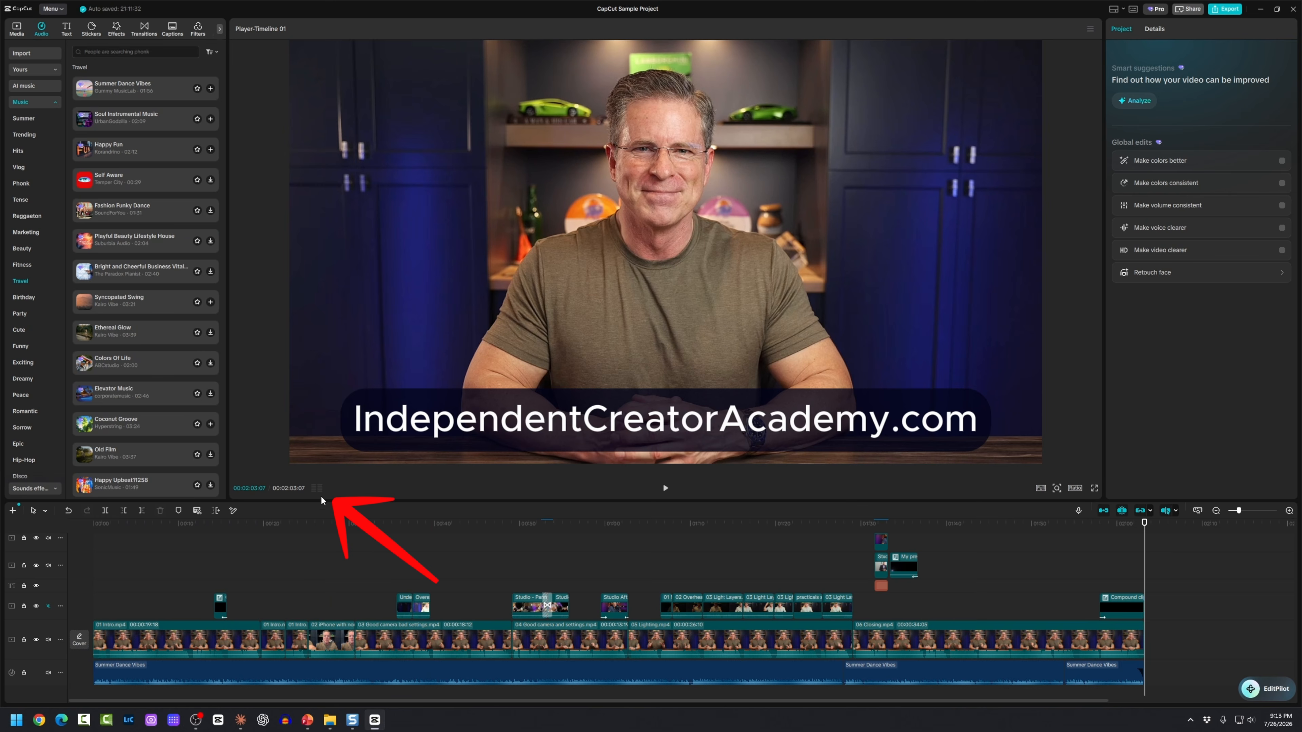
pyautogui.click(313, 485)
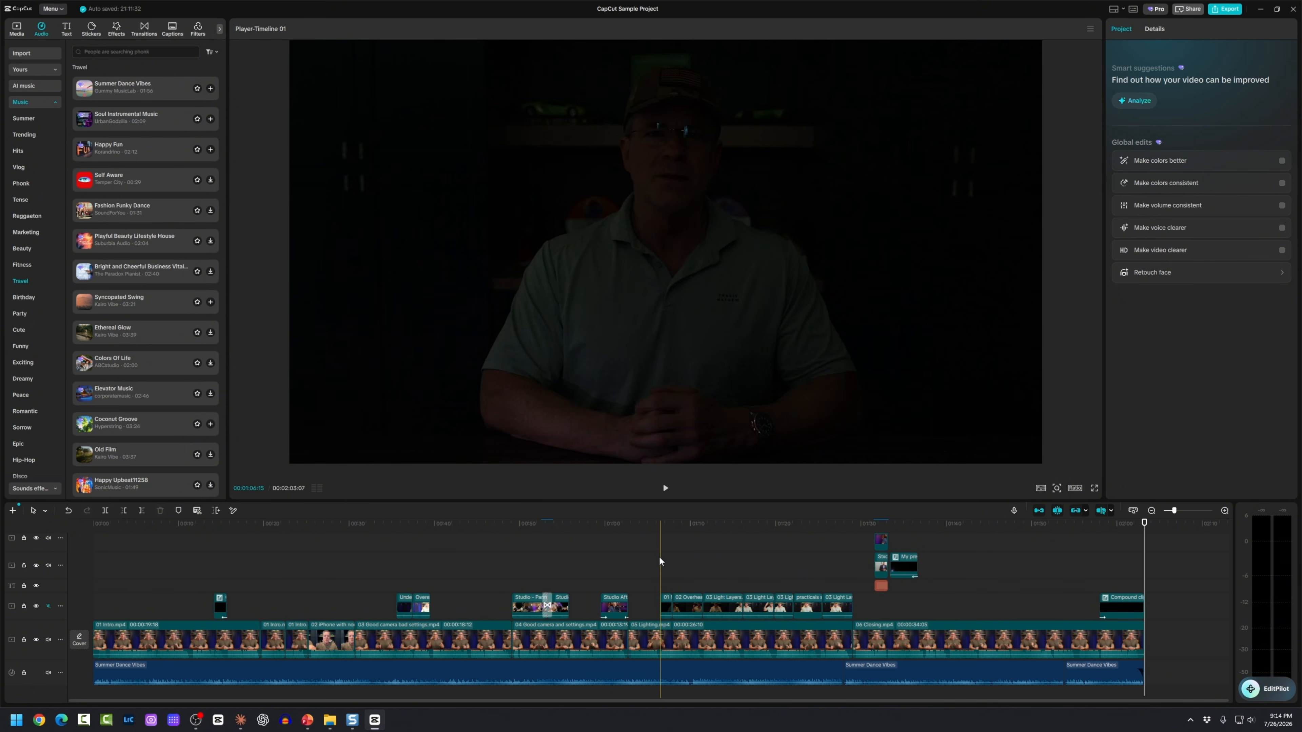
# Step: Play back from about 1:04 and then from the start to check audio levels
pyautogui.click(659, 558)
pyautogui.press('space')
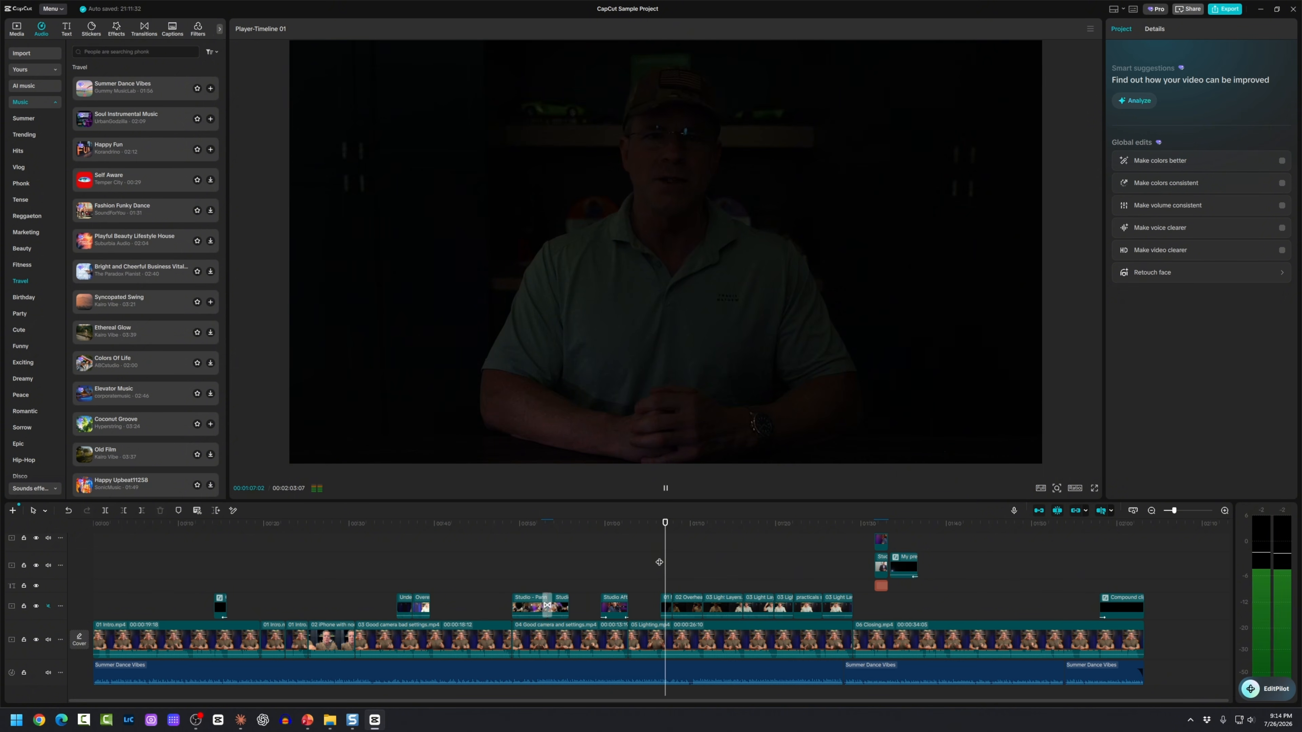
pyautogui.press('space')
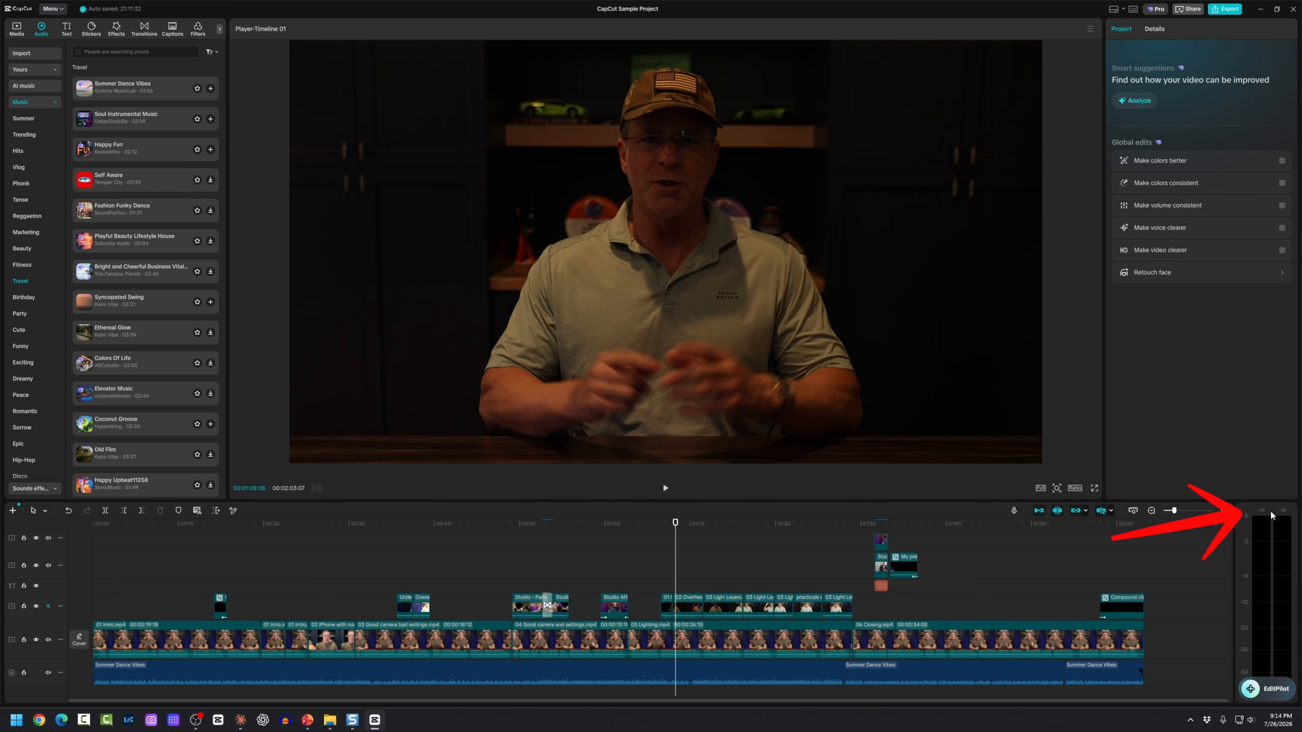
pyautogui.press('space')
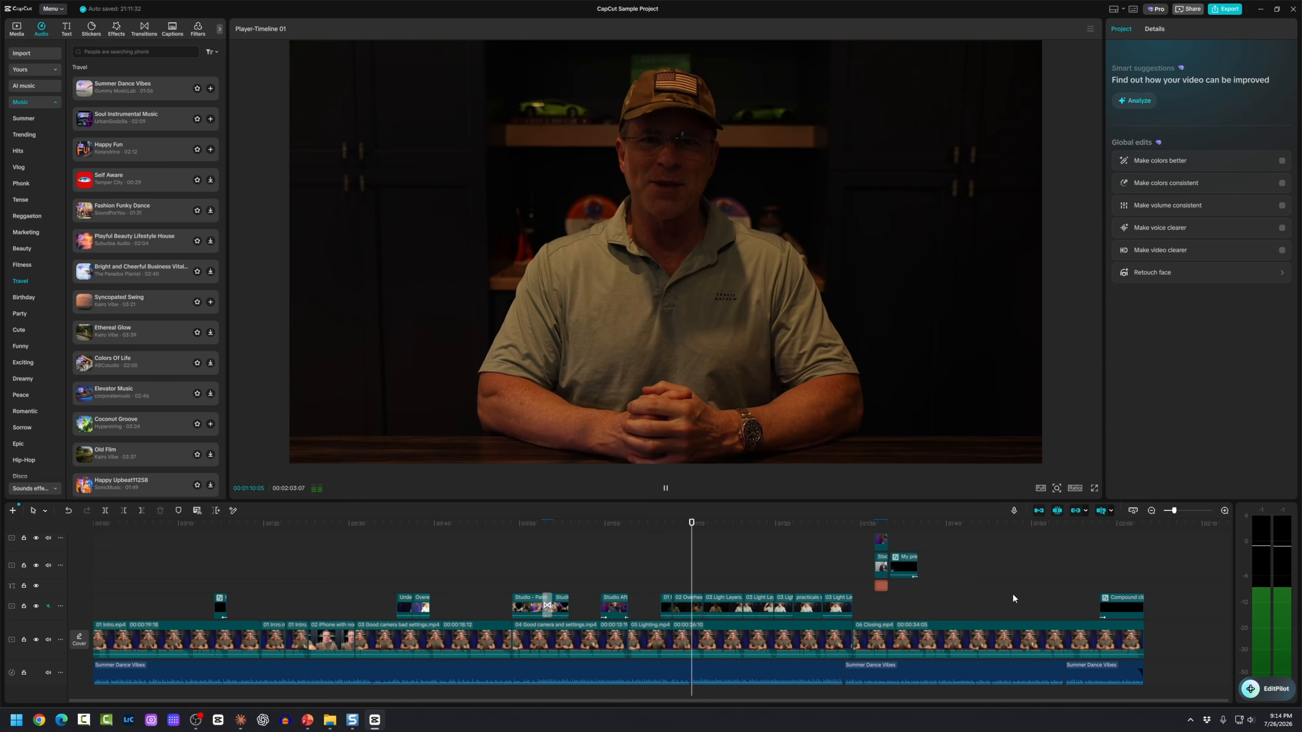
pyautogui.press('space')
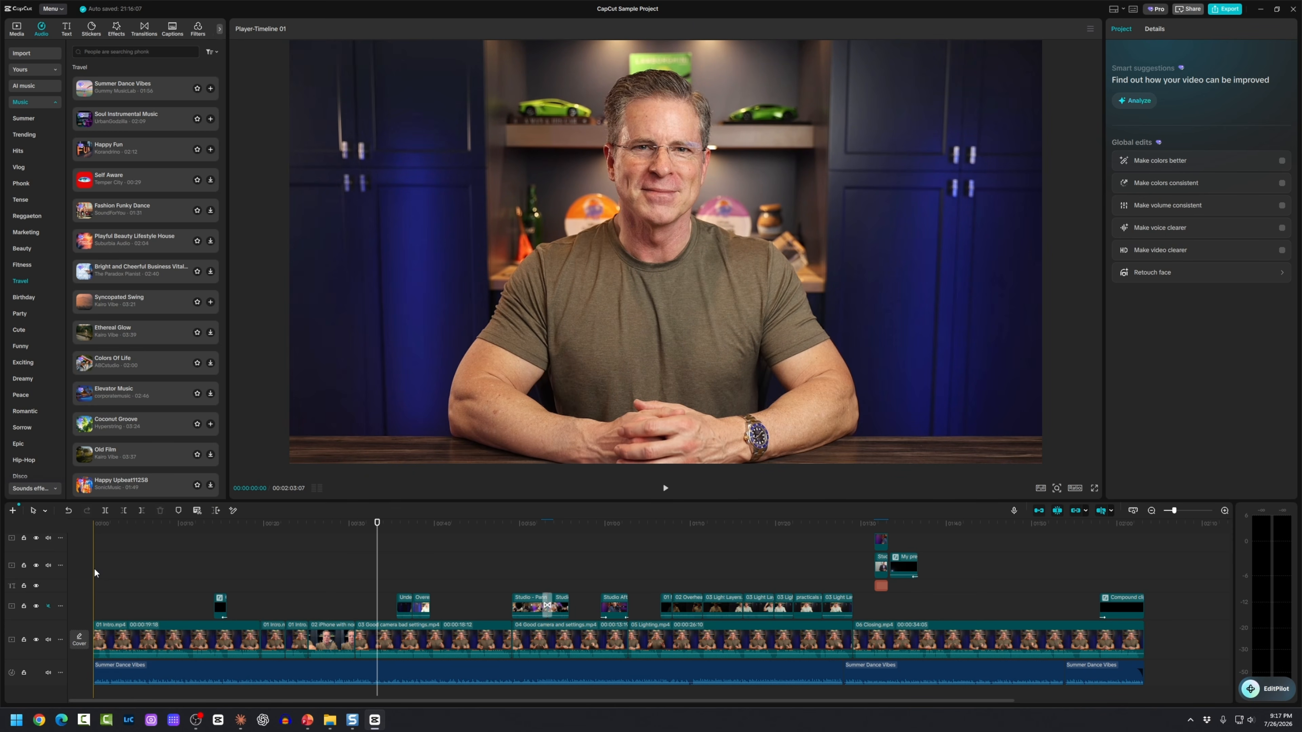
pyautogui.click(94, 567)
pyautogui.press('space')
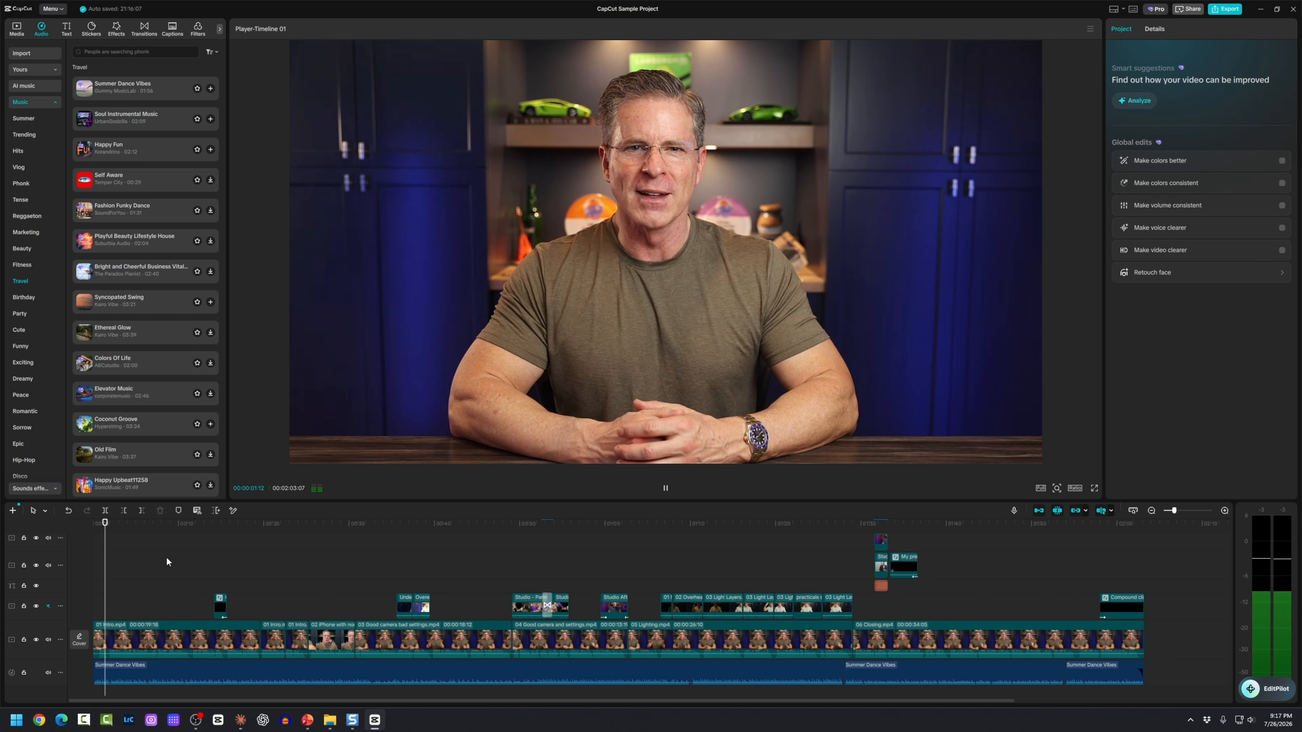
pyautogui.press('space')
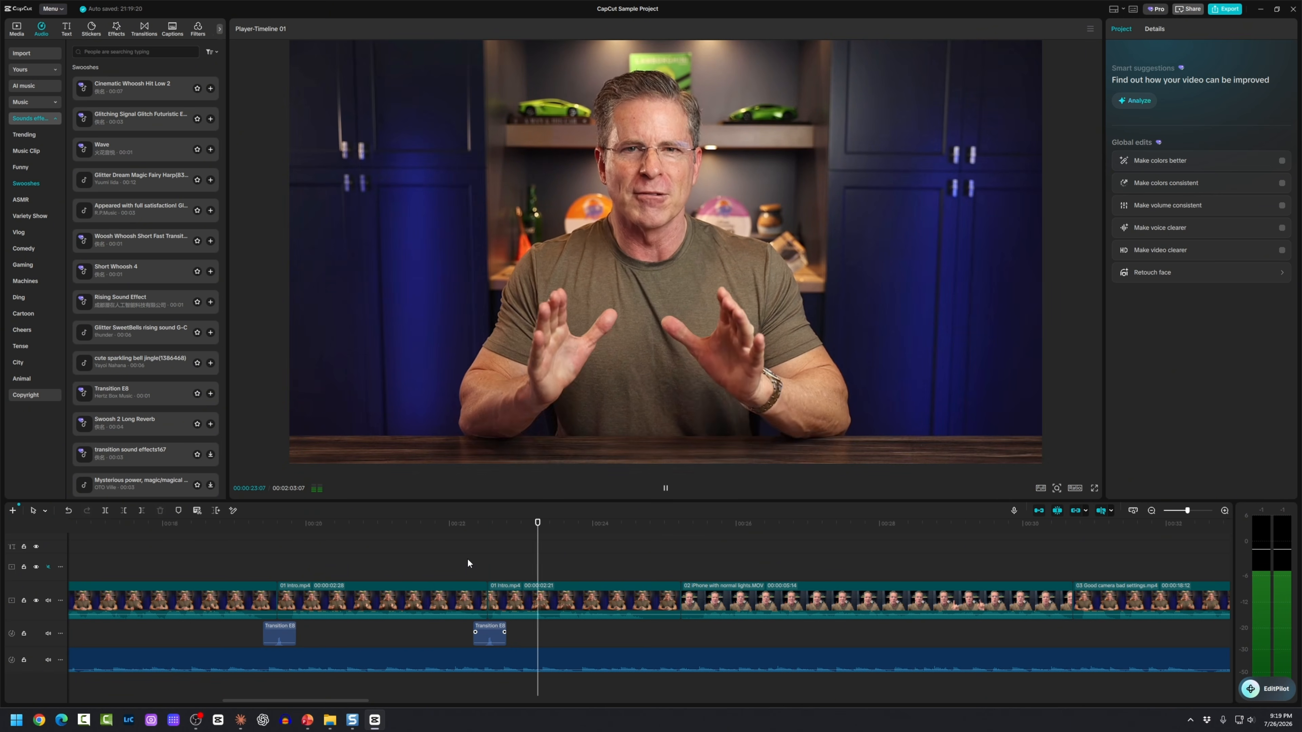
# Step: Pause playback and zoom the timeline out so the whole project is visible
pyautogui.press('space')
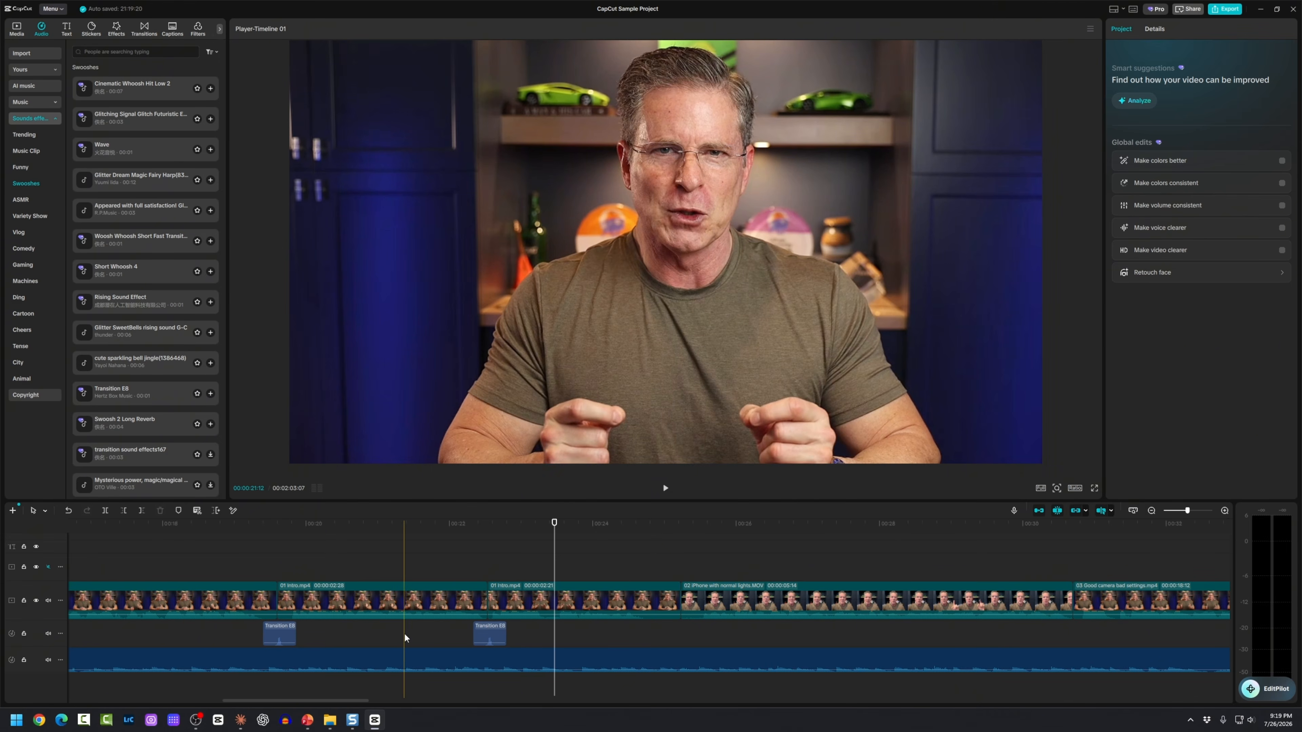
pyautogui.moveTo(352, 719)
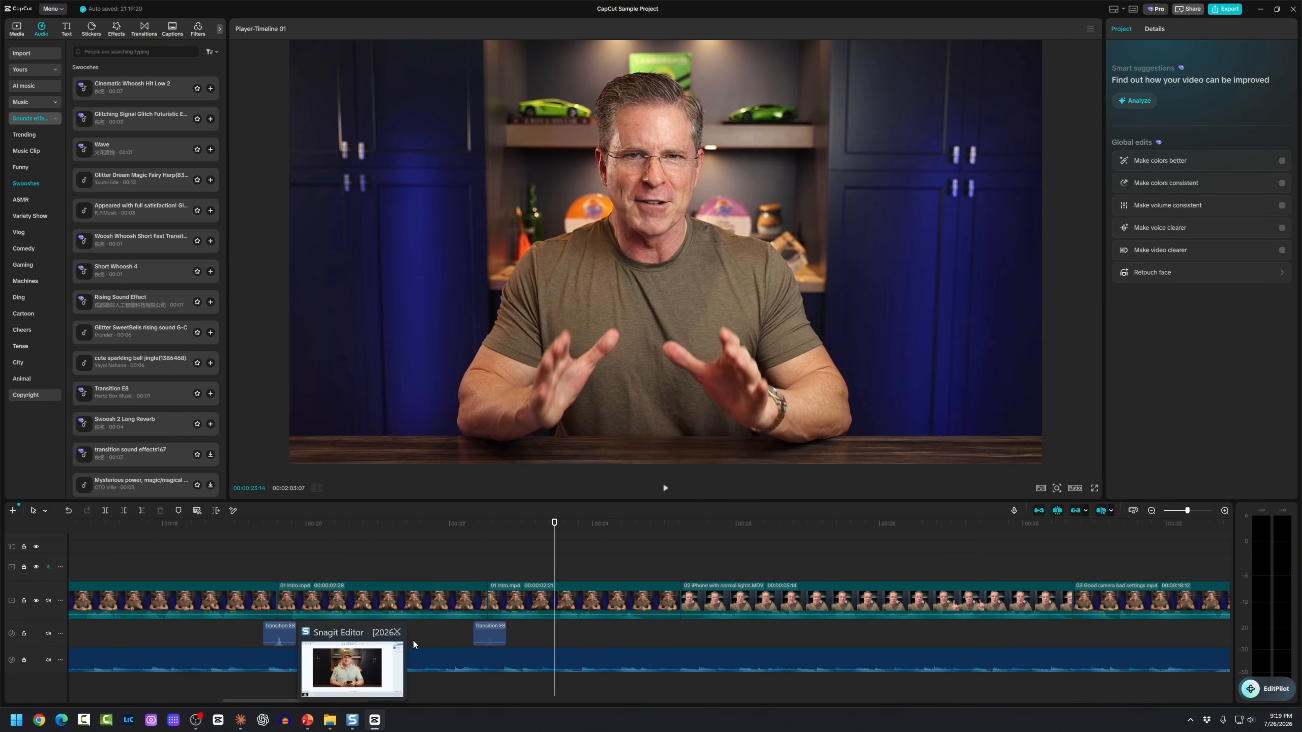
pyautogui.scroll(-4, 442, 621)
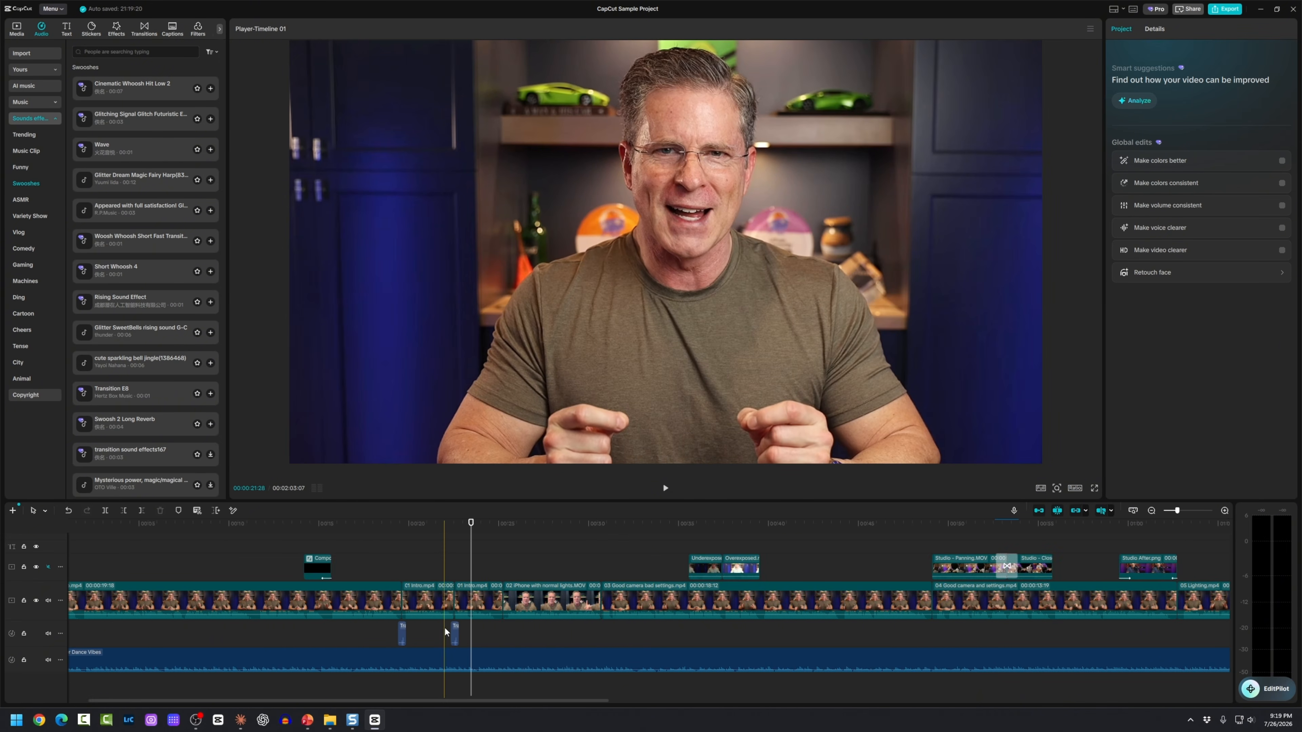
pyautogui.scroll(-2, 443, 670)
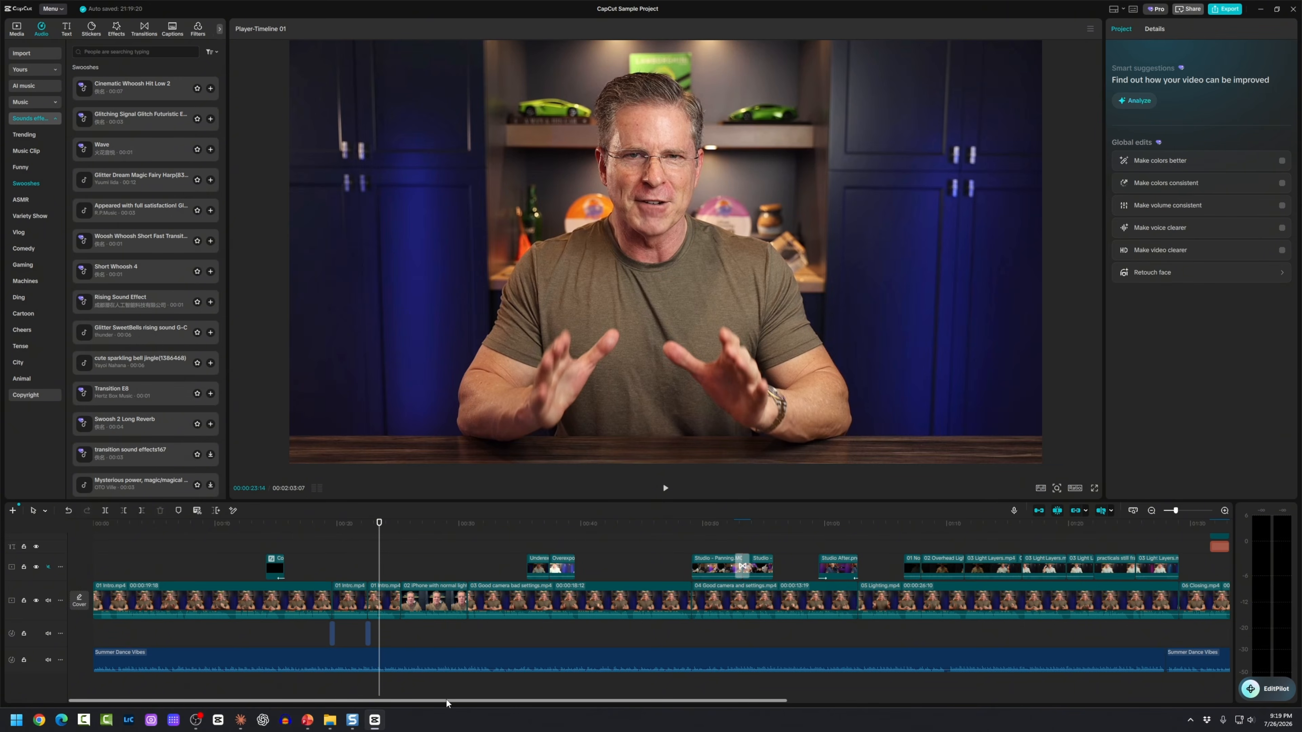
pyautogui.scroll(-2, 438, 653)
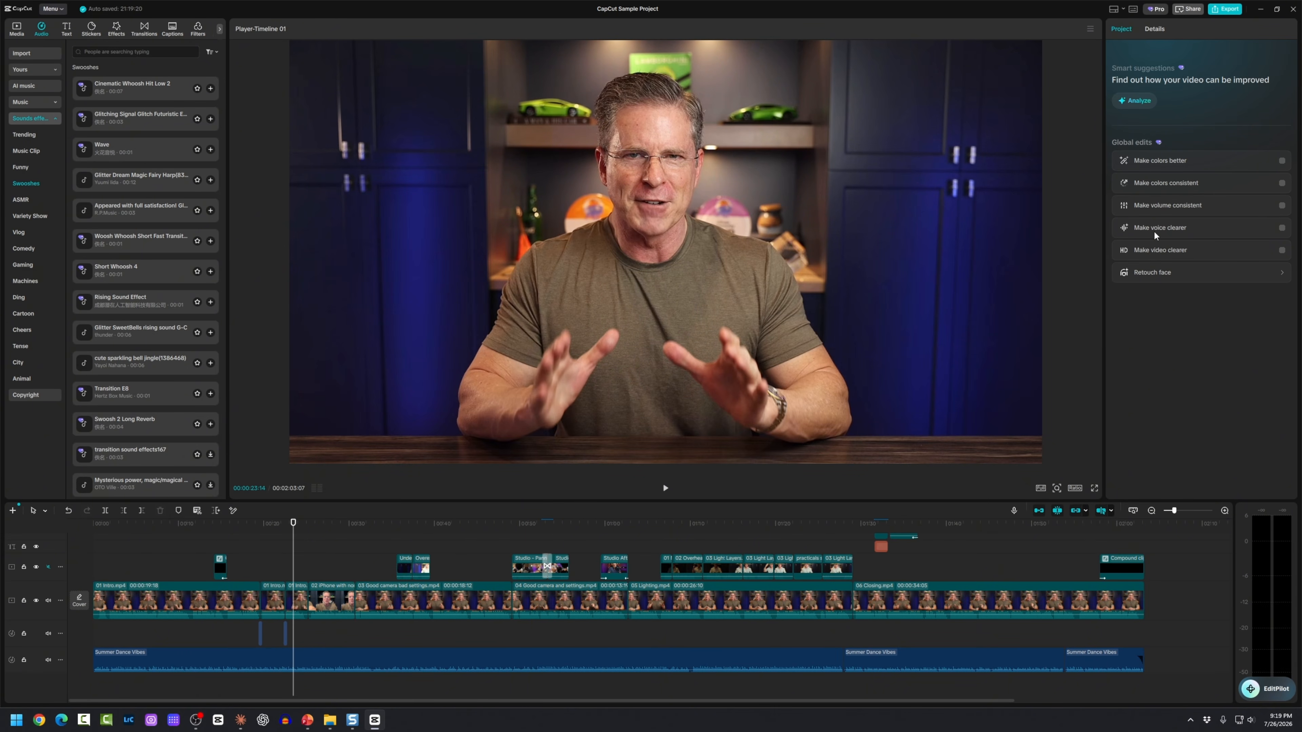
# Step: Set the export location to a new 'output' folder inside the 20260726 Capcut Sample Project folder
pyautogui.click(1226, 10)
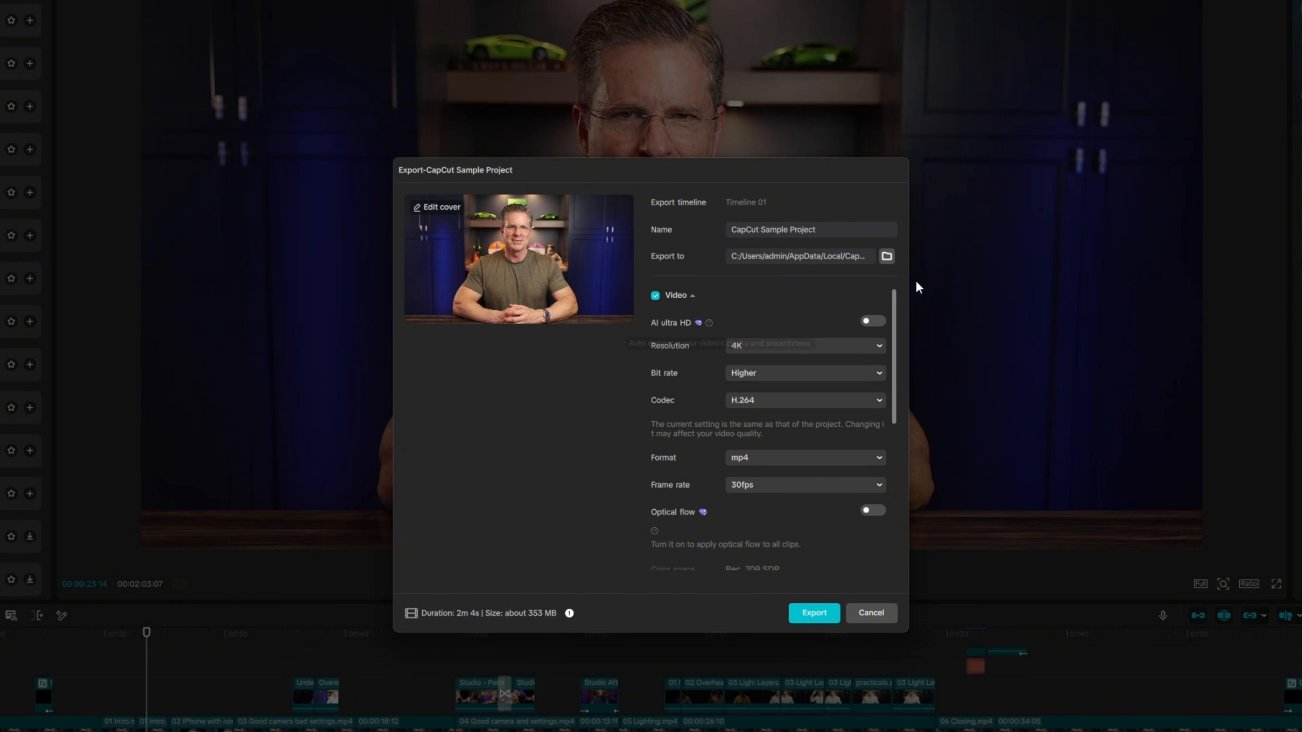
pyautogui.click(887, 257)
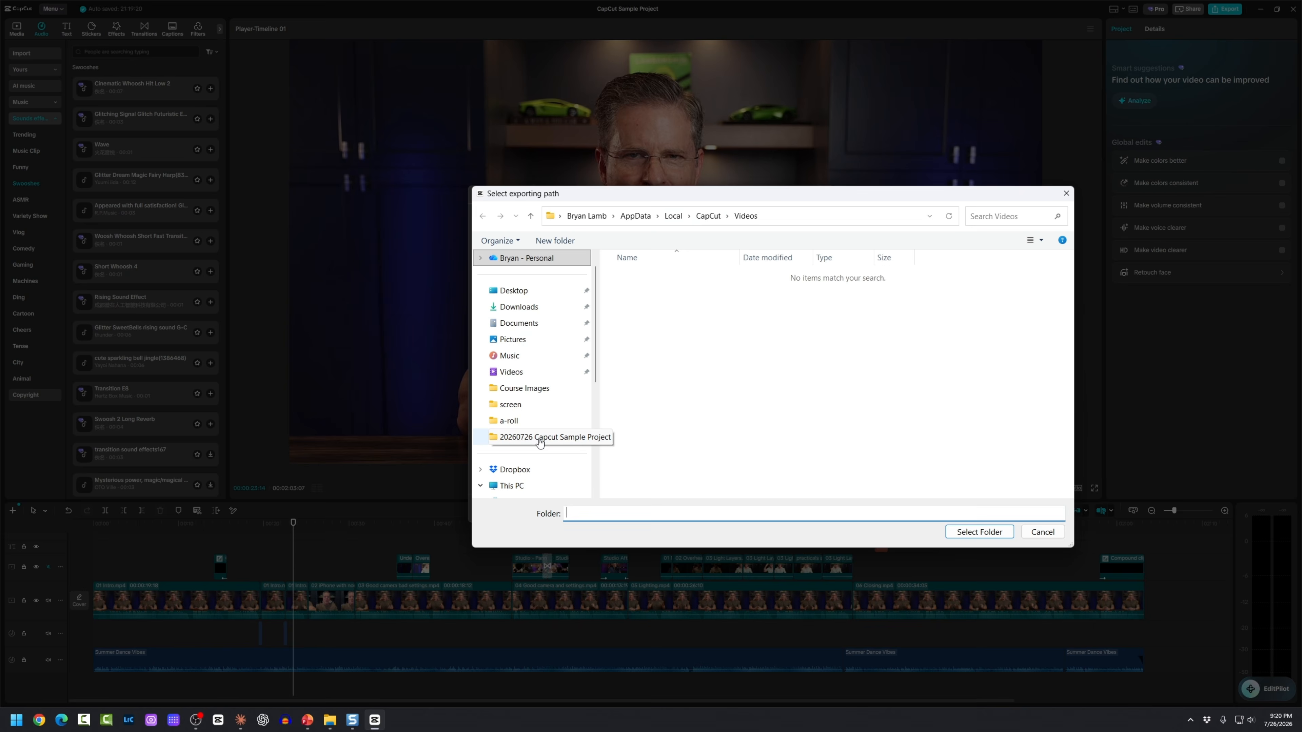
pyautogui.click(540, 439)
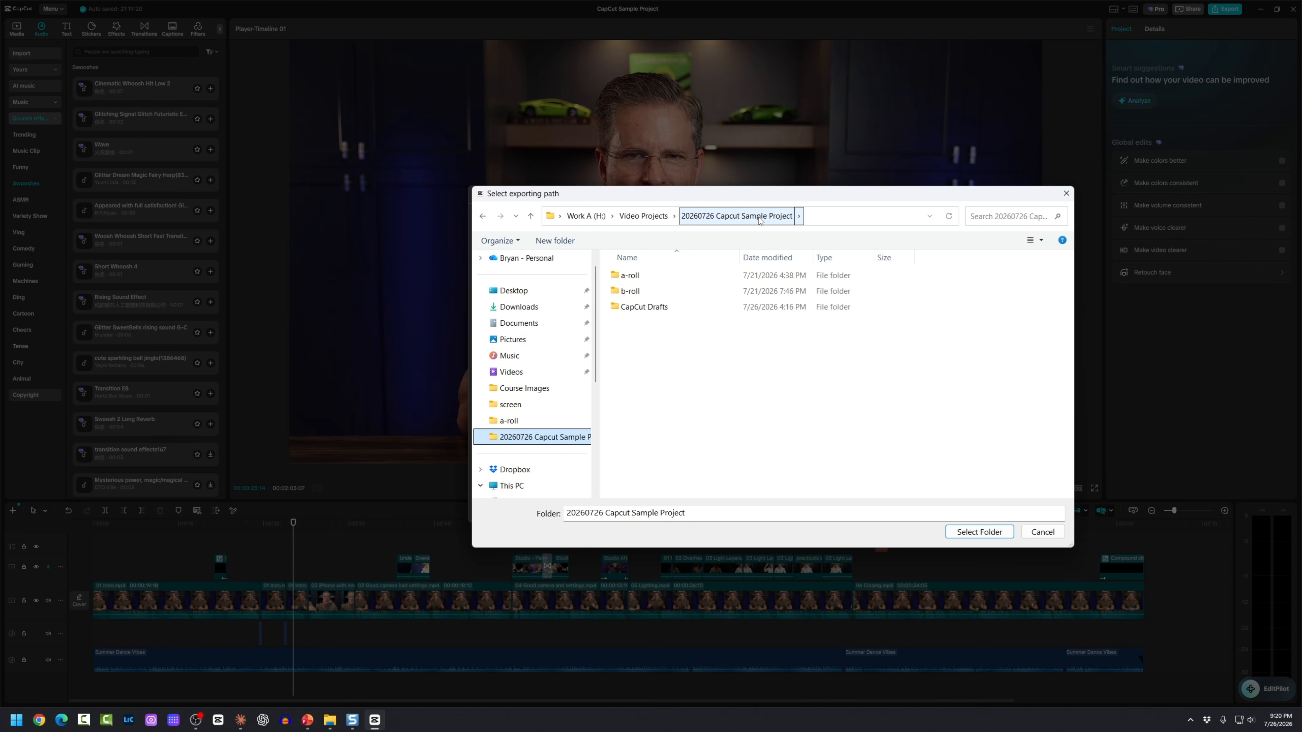
pyautogui.click(667, 342)
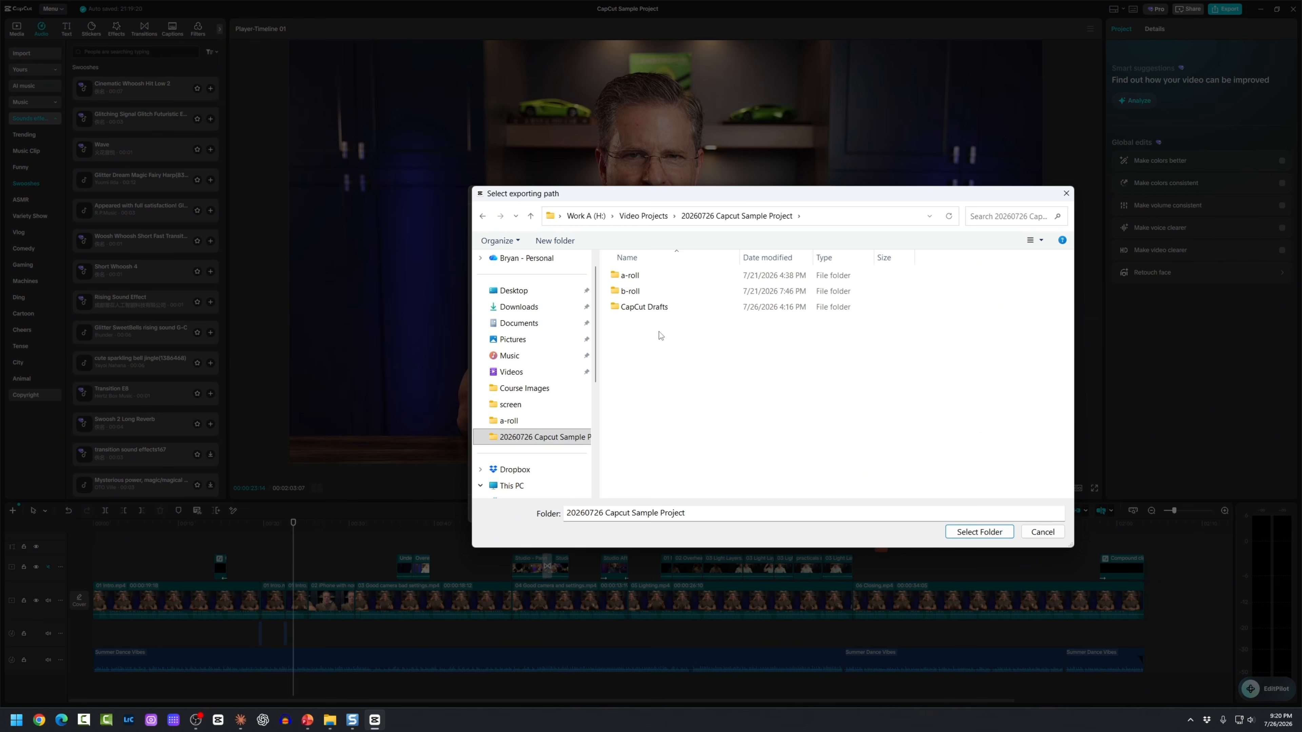
pyautogui.rightClick(659, 332)
pyautogui.moveTo(688, 485)
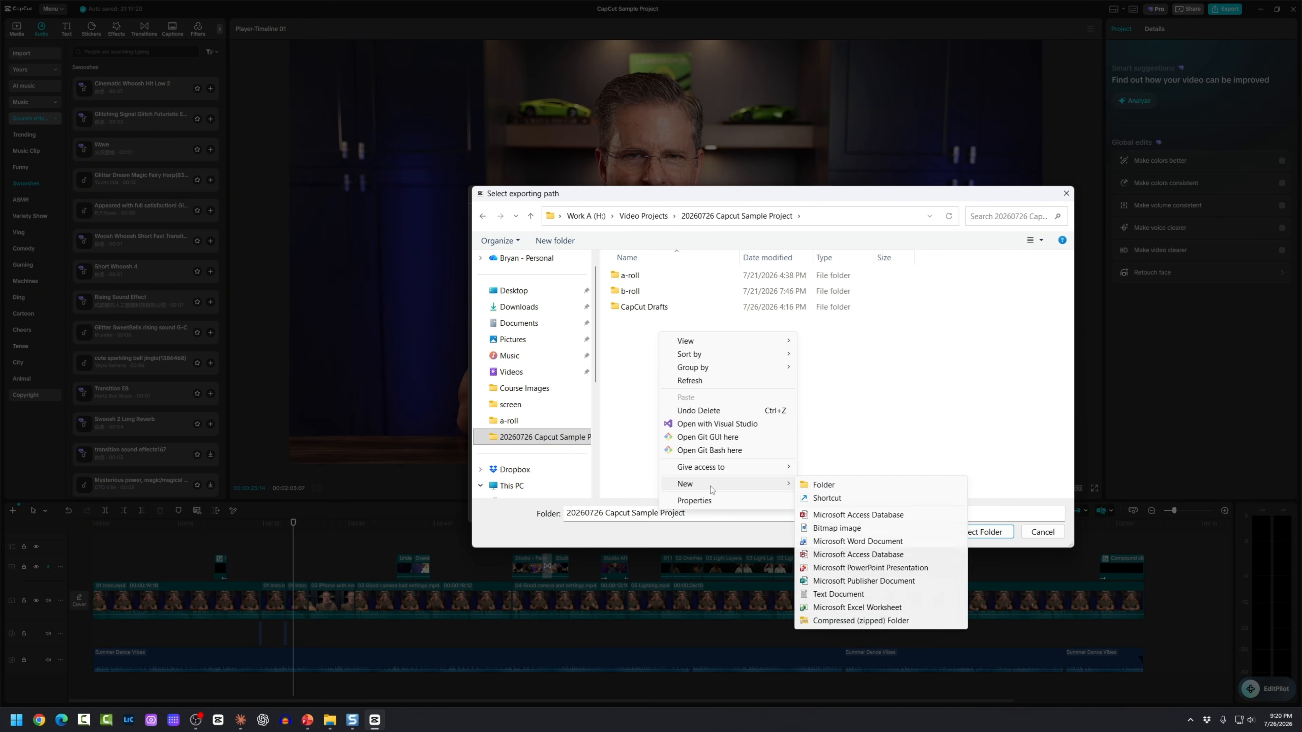
pyautogui.click(823, 485)
pyautogui.write('output')
pyautogui.press('Return')
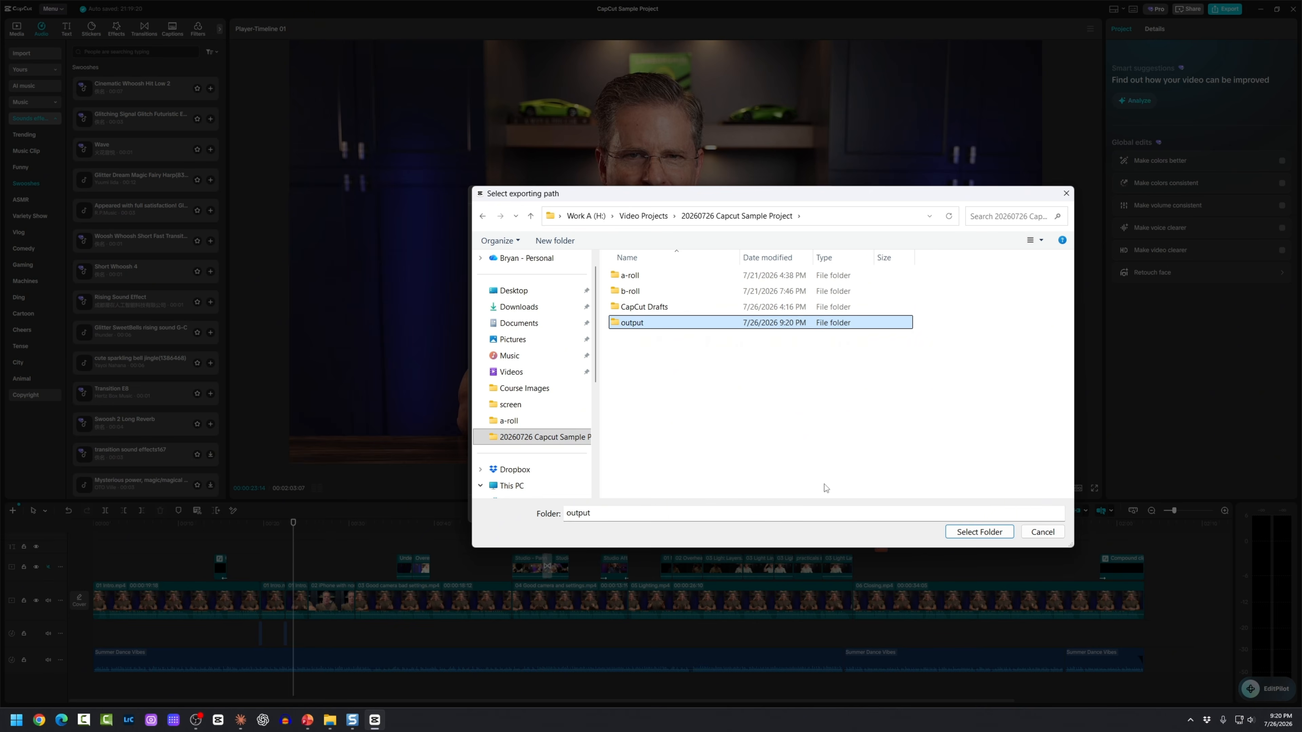
pyautogui.doubleClick(624, 326)
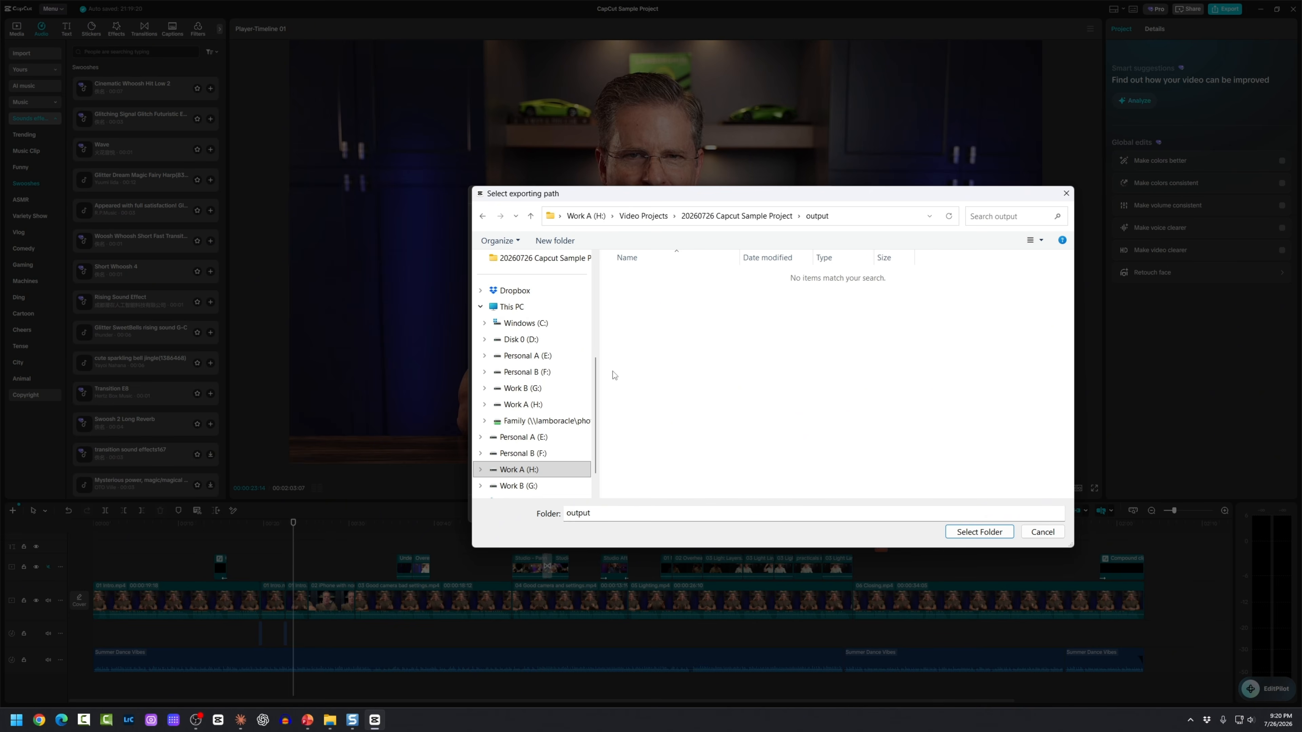
pyautogui.click(965, 532)
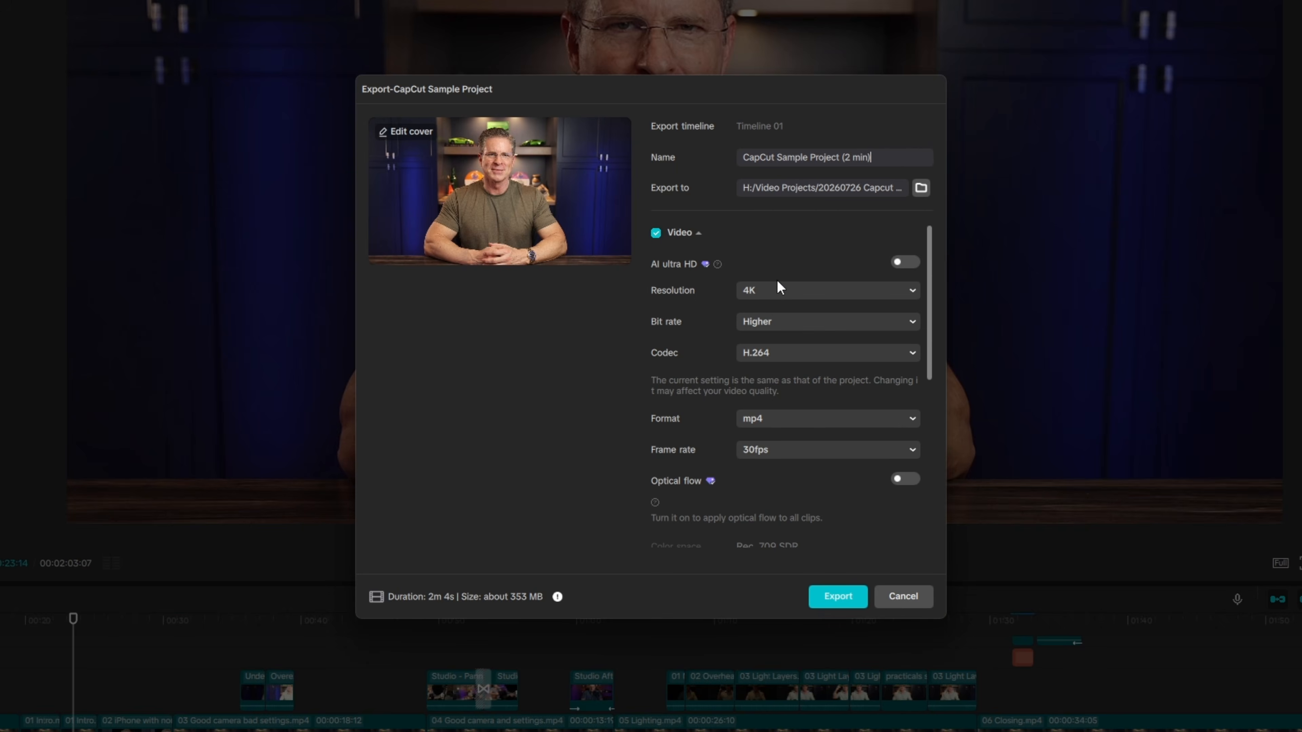
# Step: Keep 4K resolution and the Higher bit rate, then start the export
pyautogui.click(783, 295)
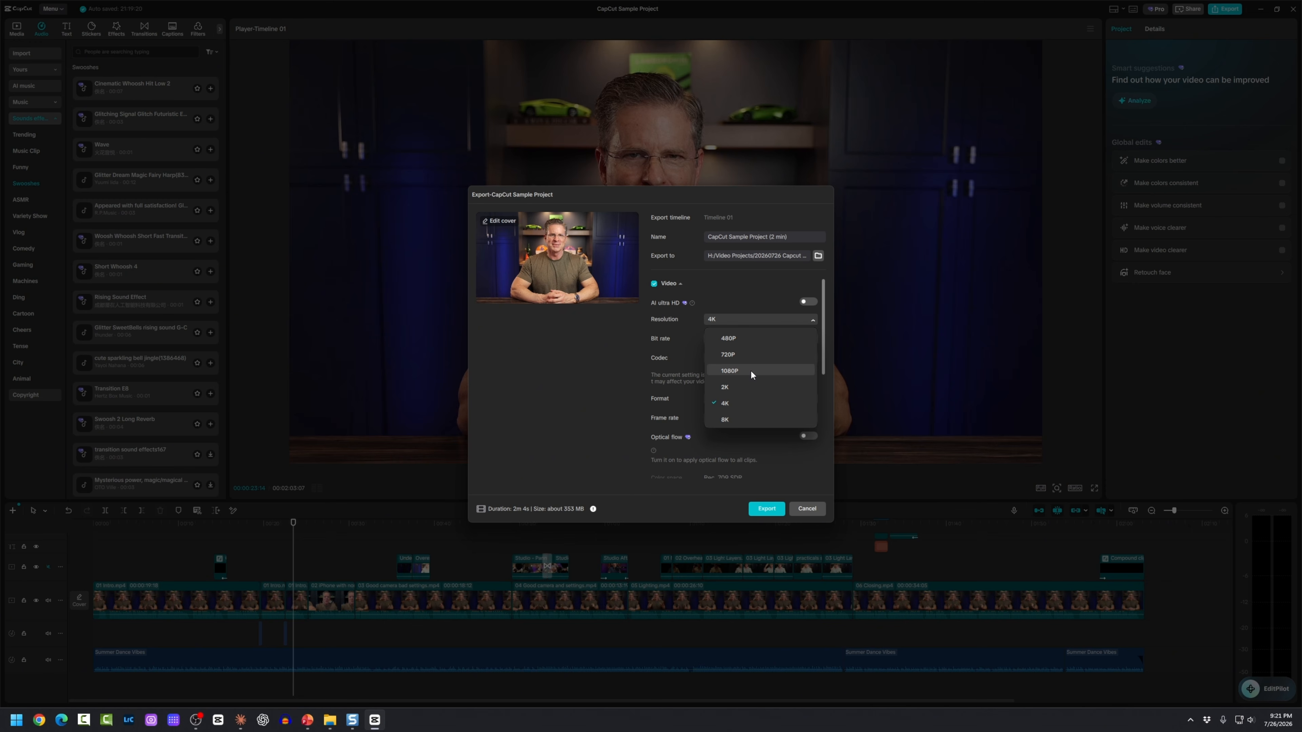
pyautogui.click(726, 300)
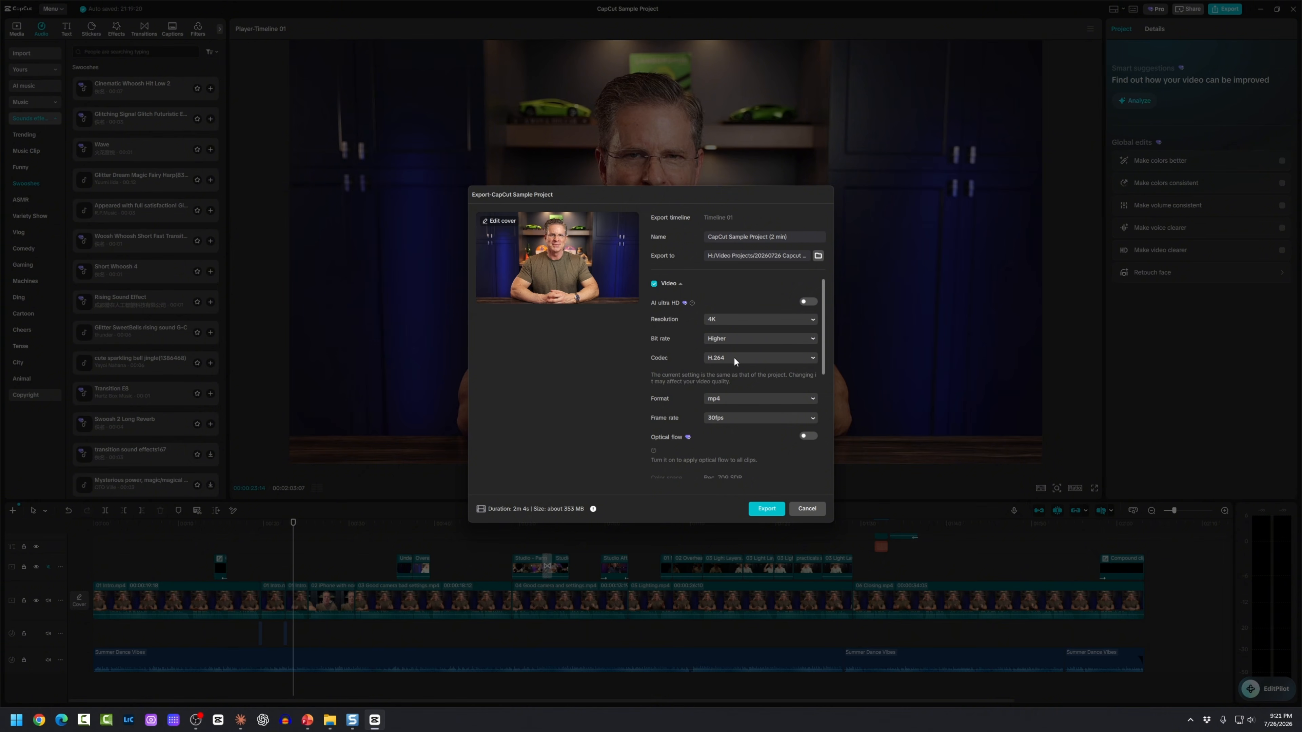
pyautogui.click(733, 337)
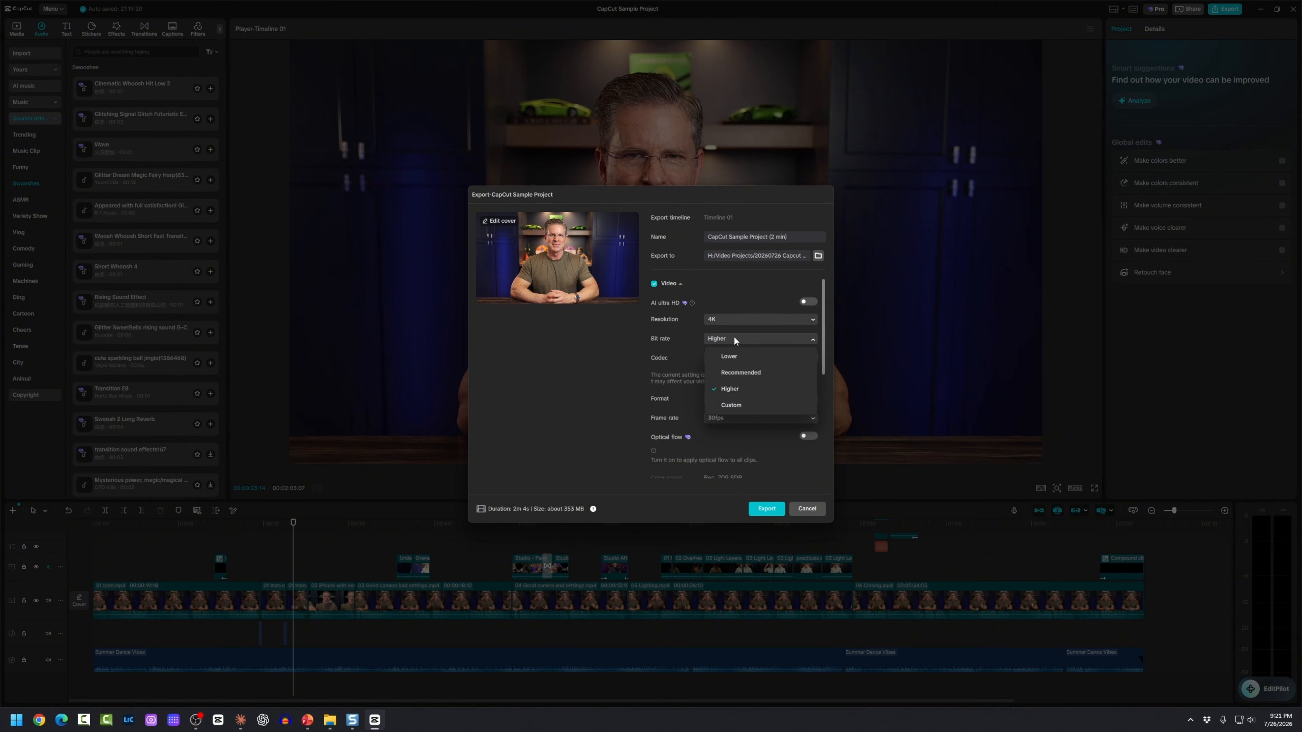
pyautogui.click(634, 343)
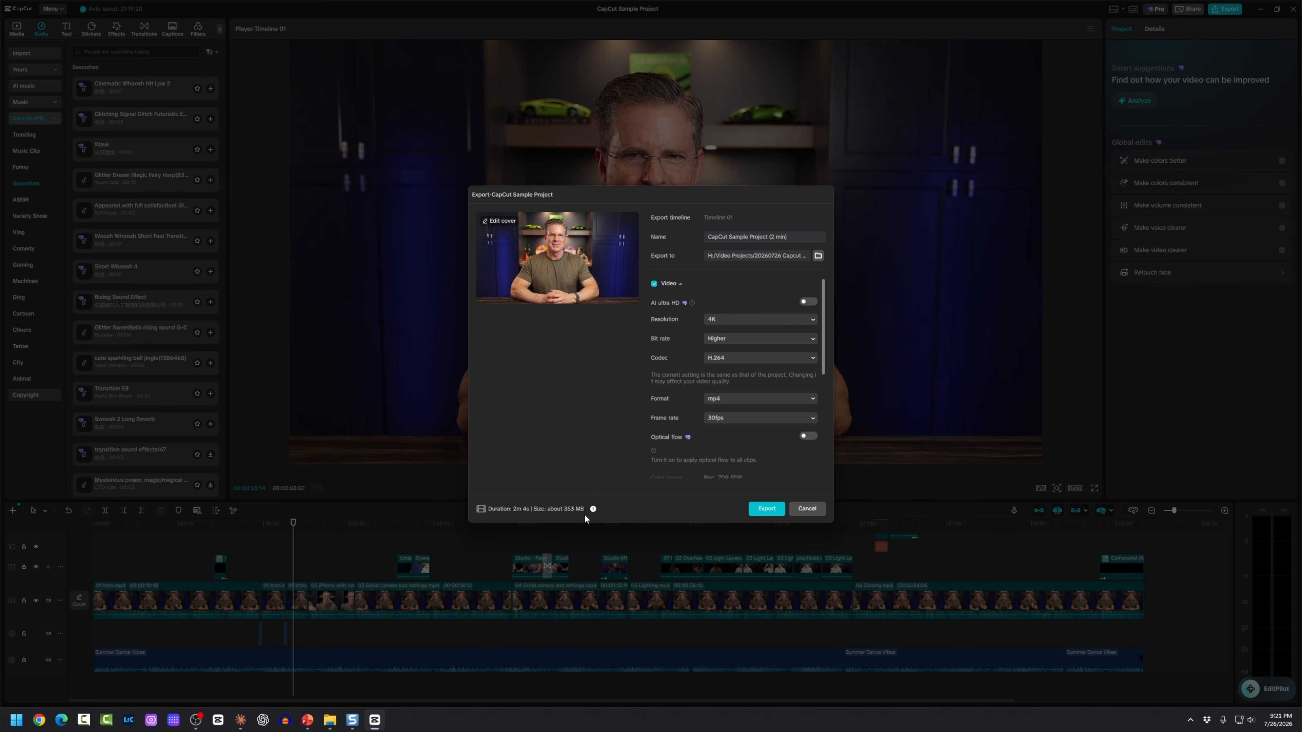
pyautogui.click(765, 507)
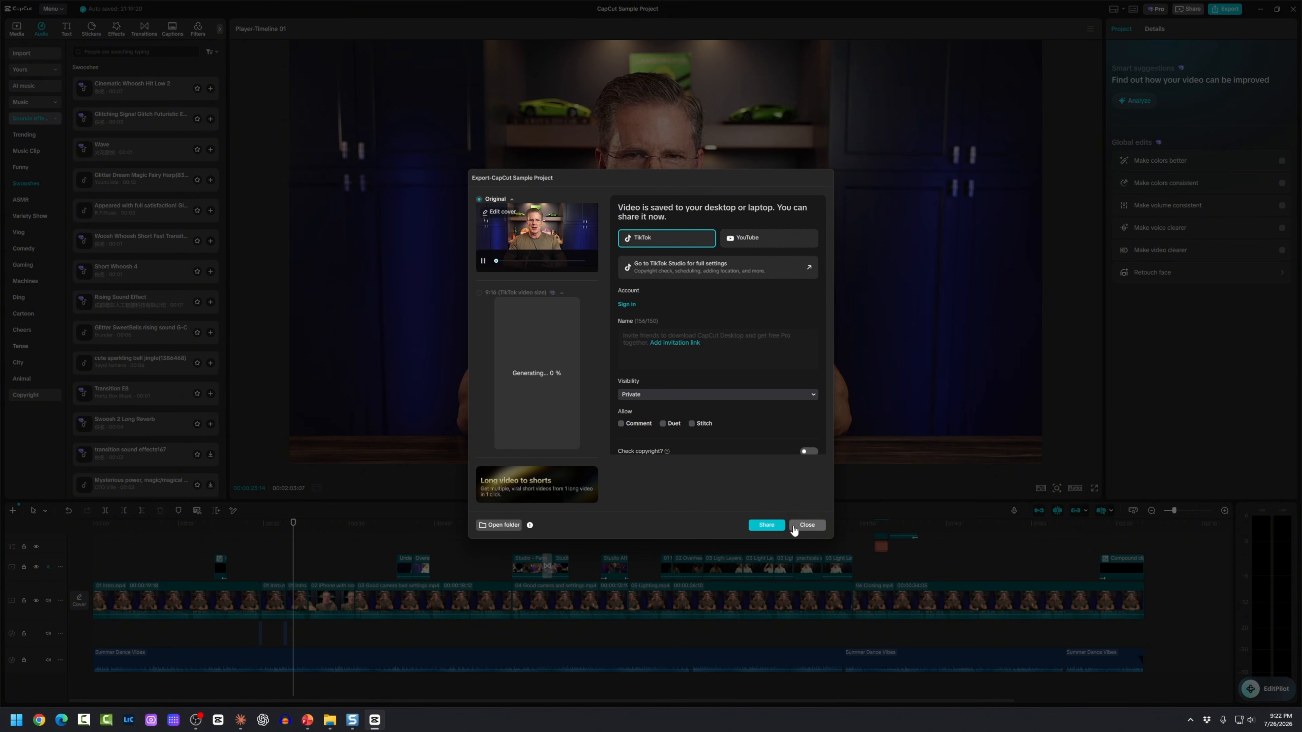
# Step: Close the export window and open the project's output folder in File Explorer, widening the Name column
pyautogui.click(806, 526)
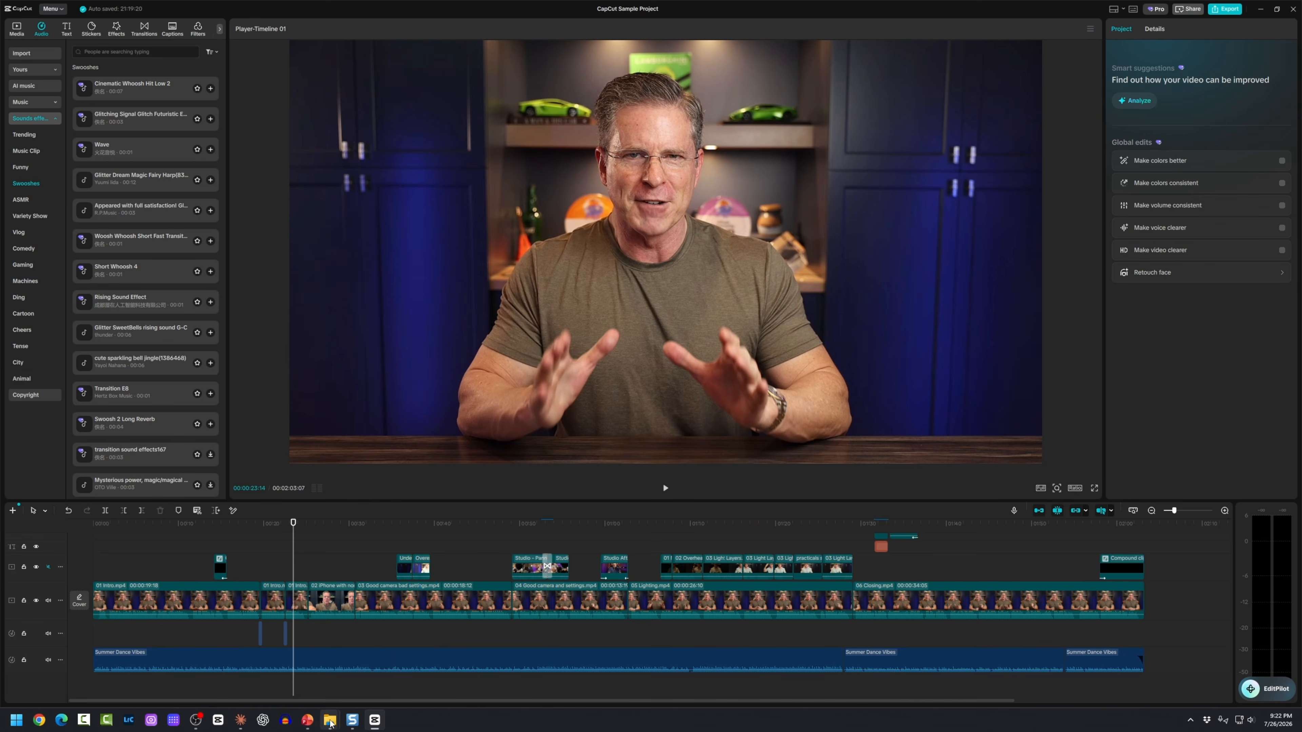
pyautogui.moveTo(330, 720)
pyautogui.click(290, 686)
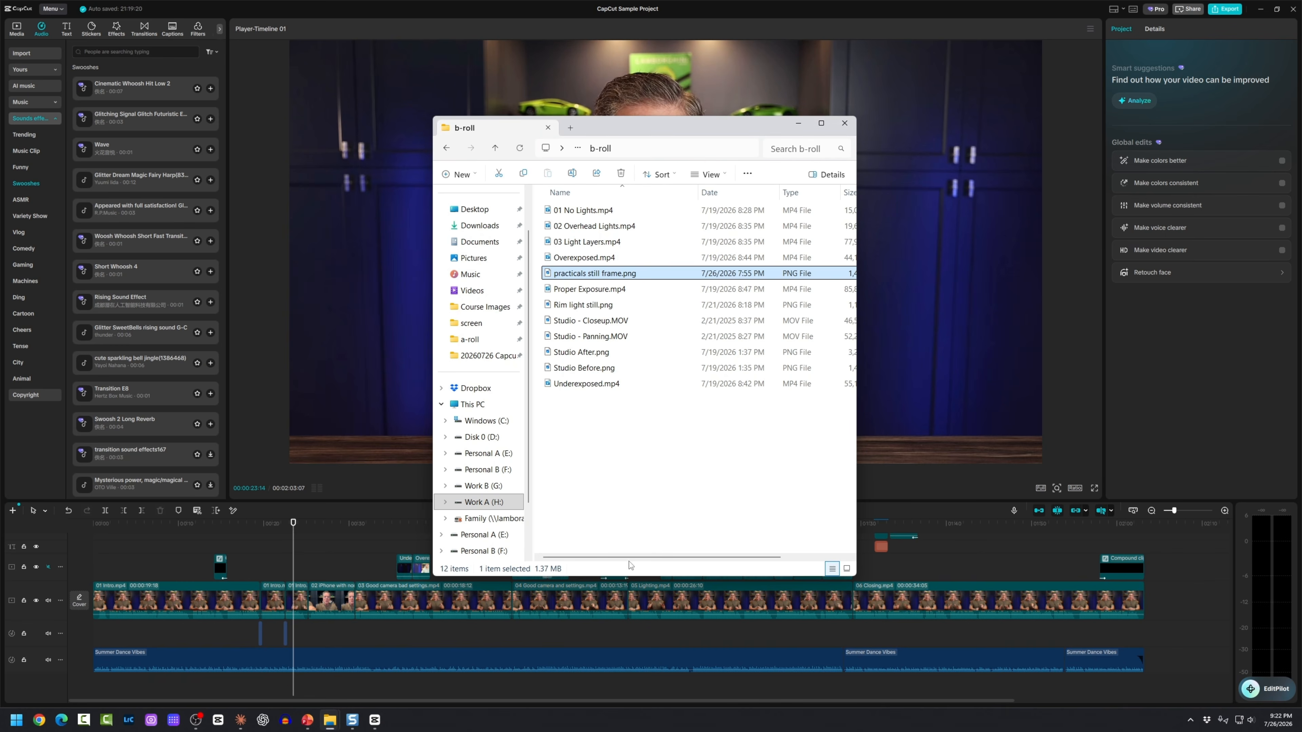
pyautogui.click(578, 149)
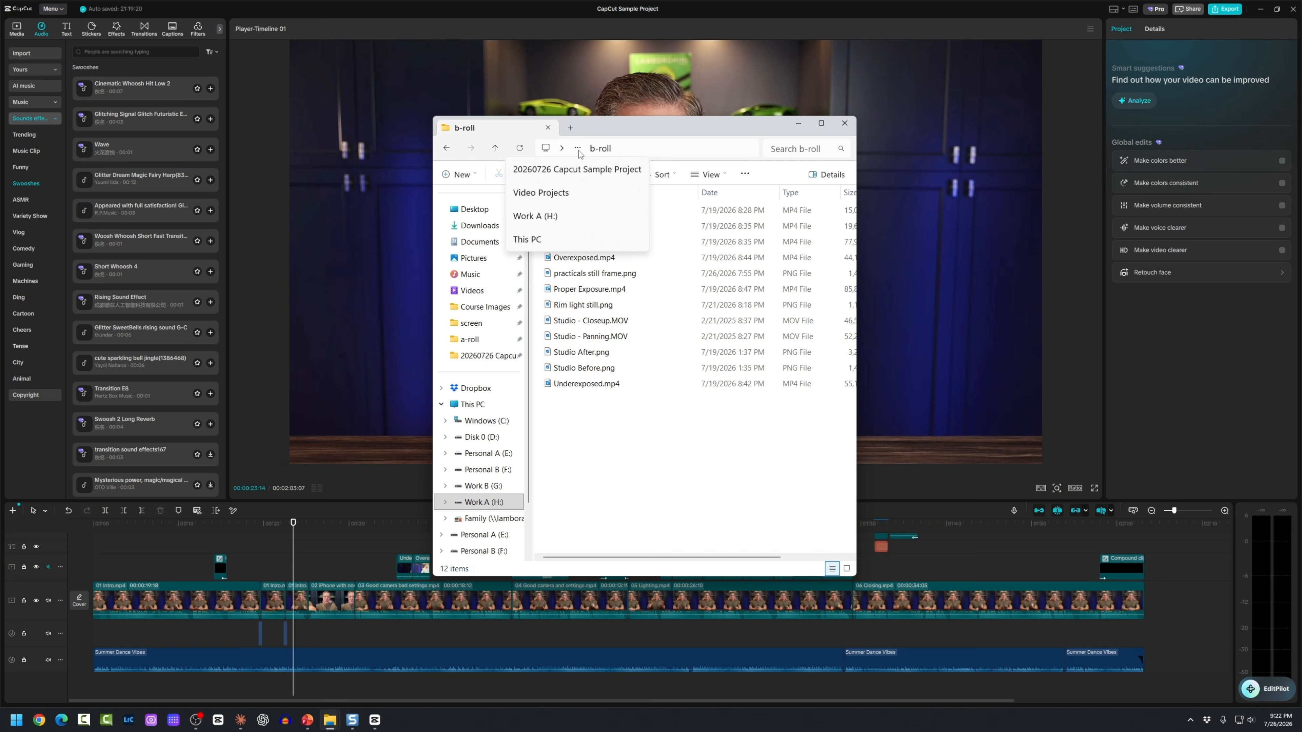
pyautogui.click(567, 175)
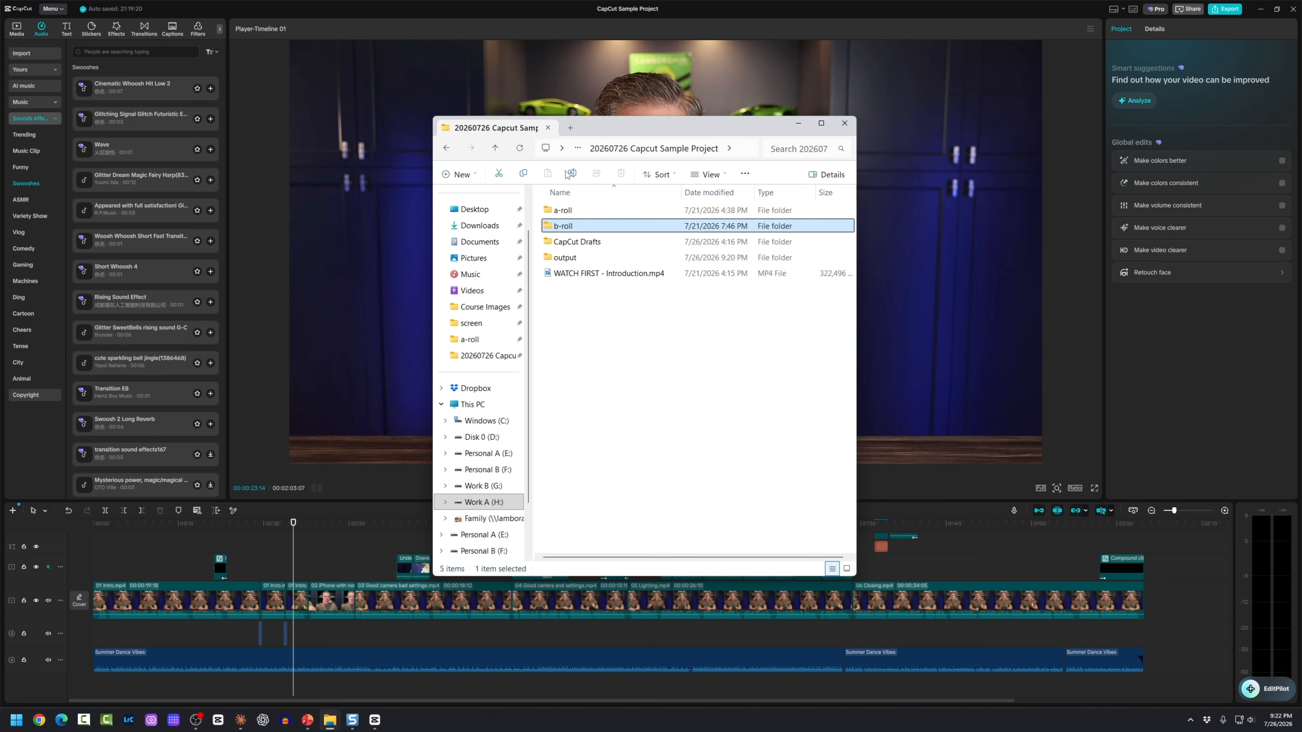
pyautogui.doubleClick(555, 259)
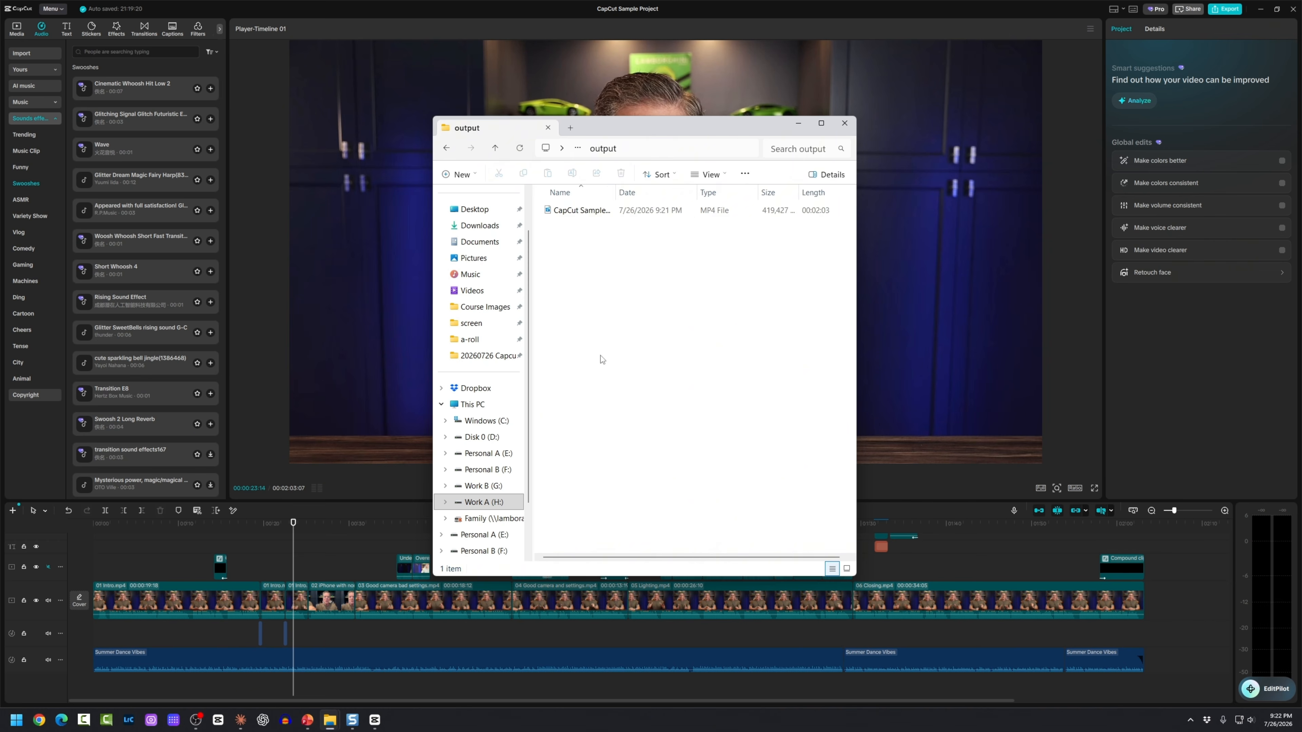
pyautogui.moveTo(615, 193); pyautogui.dragTo(638, 193)
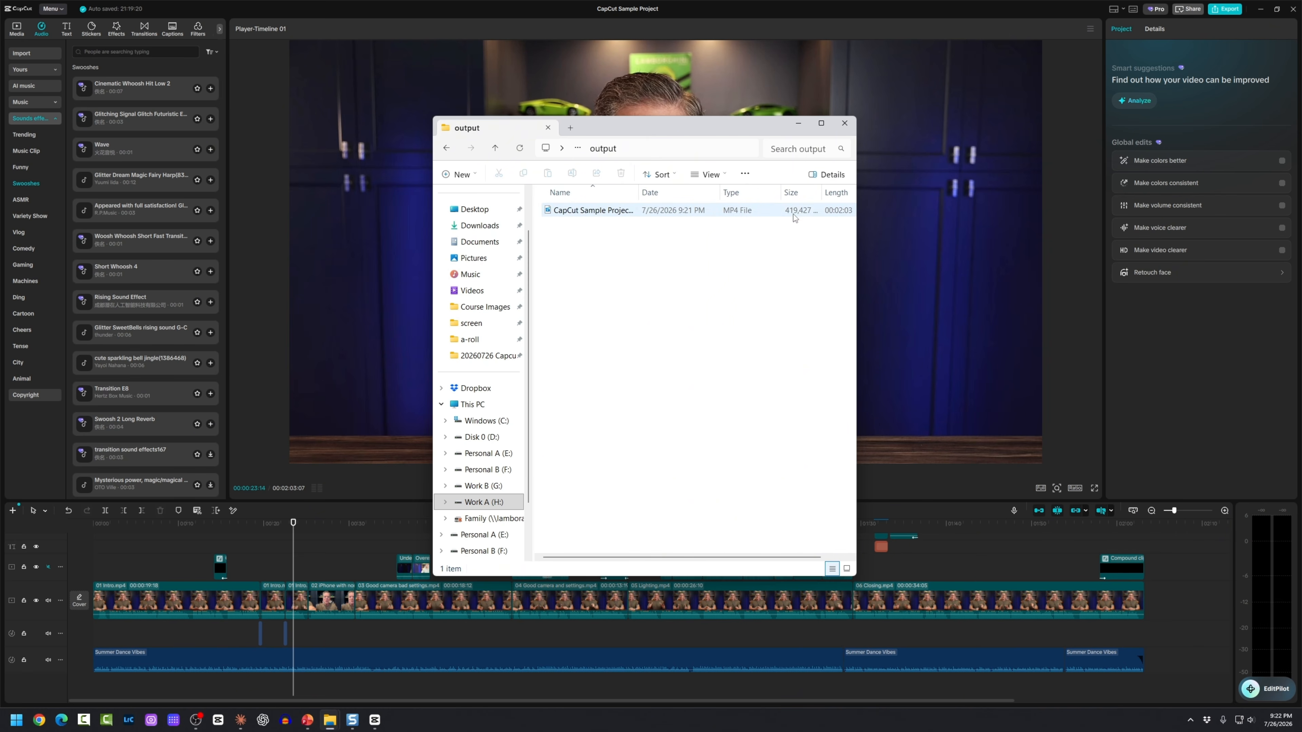
pyautogui.doubleClick(639, 192)
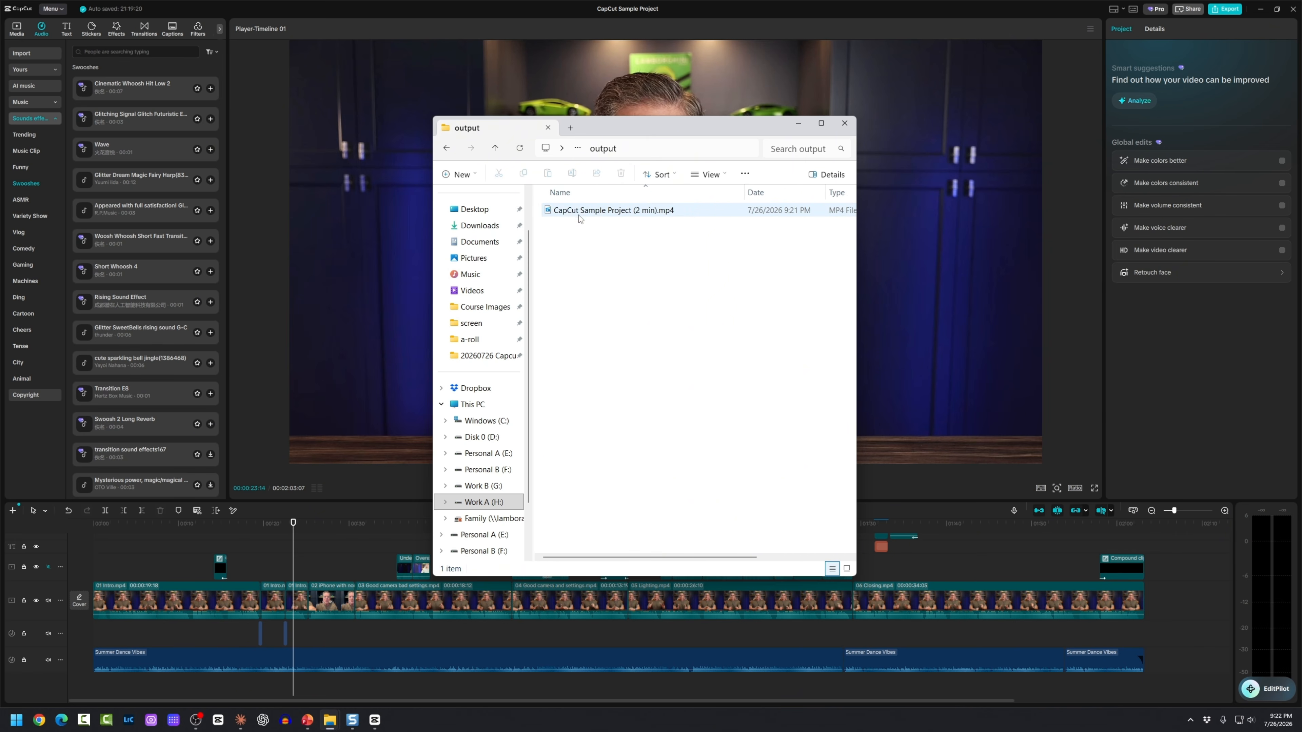
# Step: Check the MP4's Details for 3840×2160 at 30 fps, then play the exported video
pyautogui.rightClick(564, 211)
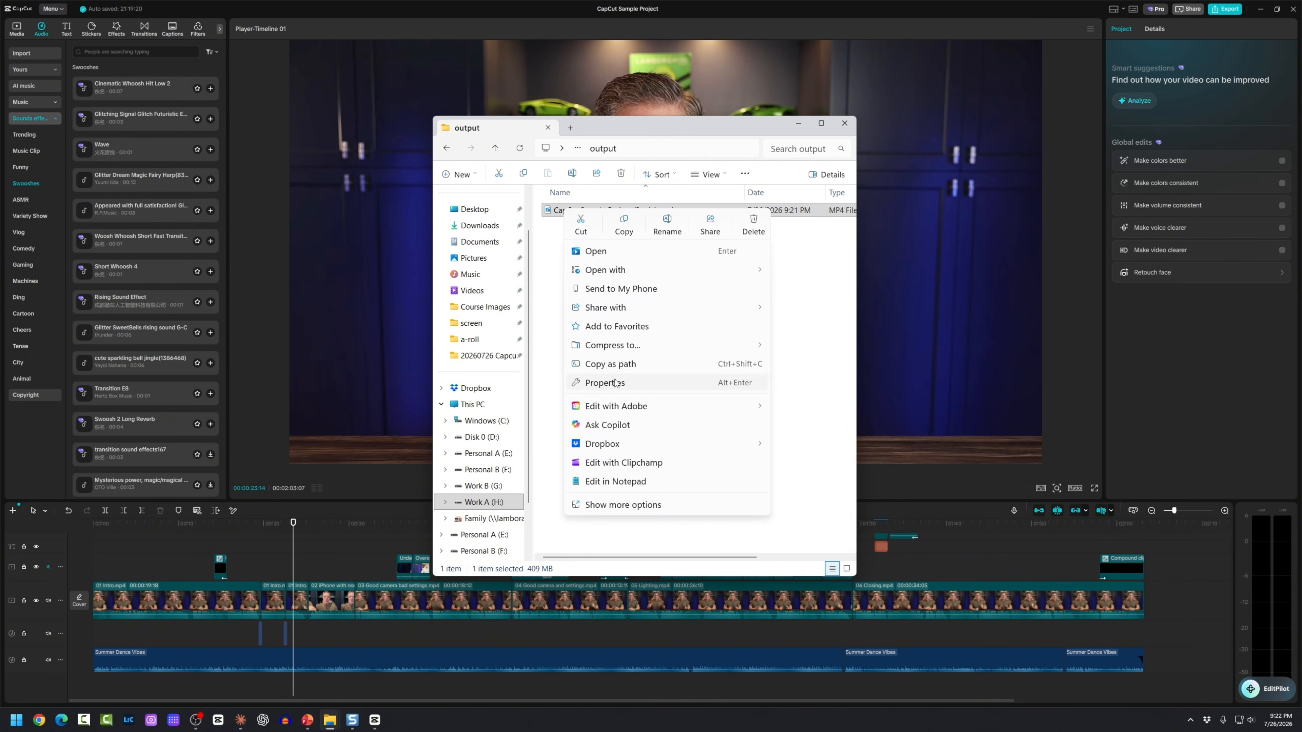
pyautogui.click(615, 383)
pyautogui.click(656, 233)
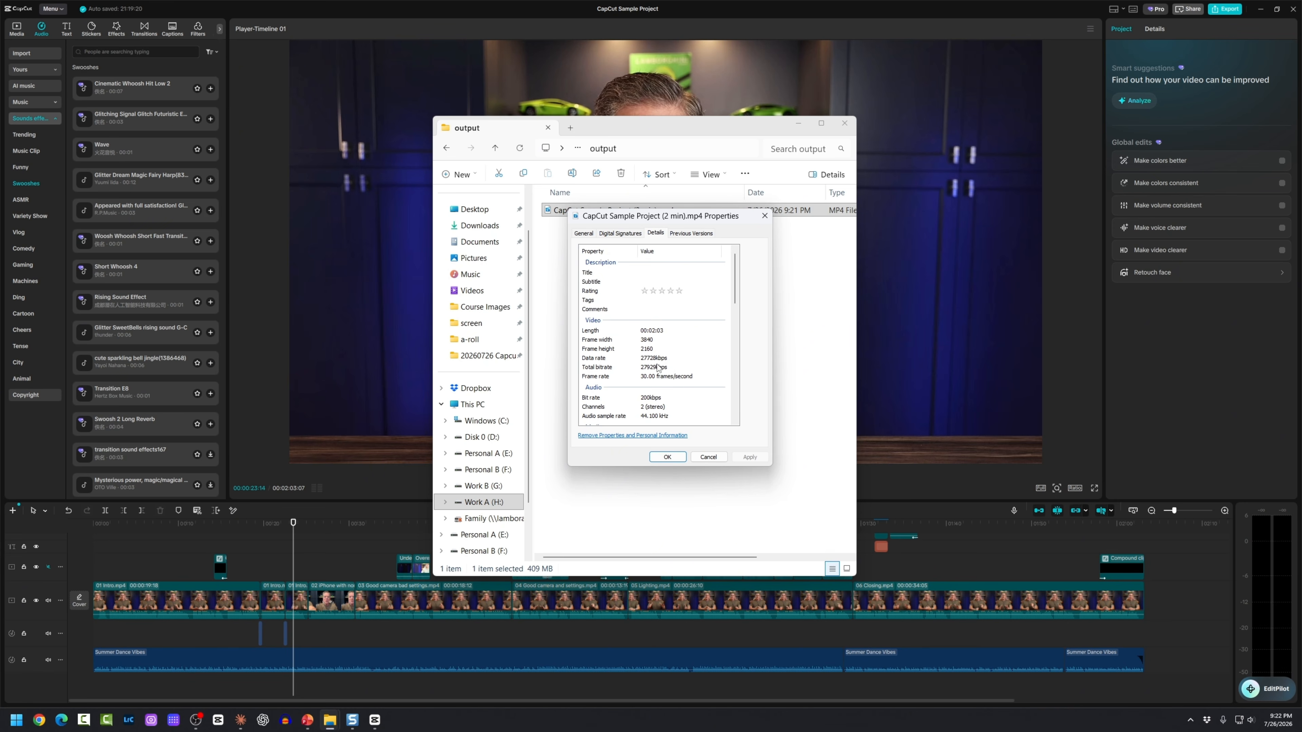
pyautogui.click(708, 457)
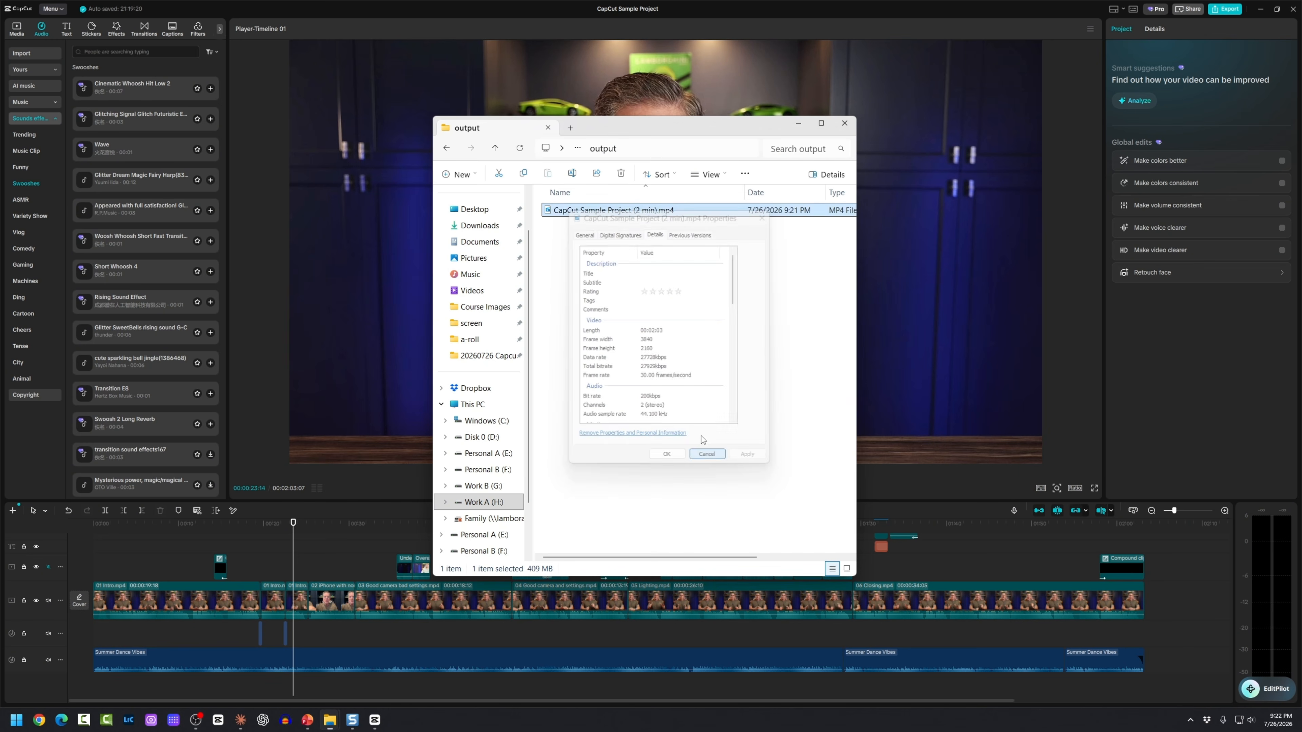
pyautogui.doubleClick(552, 210)
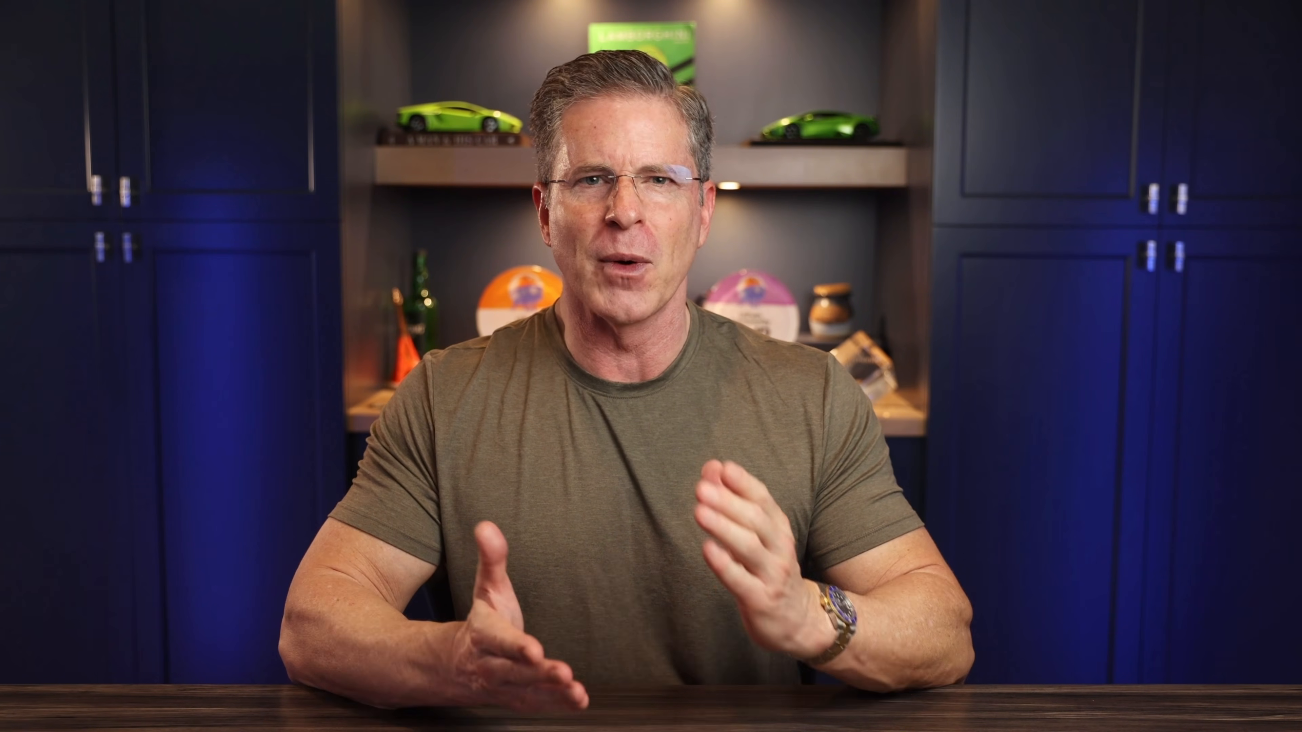
# Step: Exit full-screen playback, select the exported MP4, and minimize the output folder window
pyautogui.click(1251, 711)
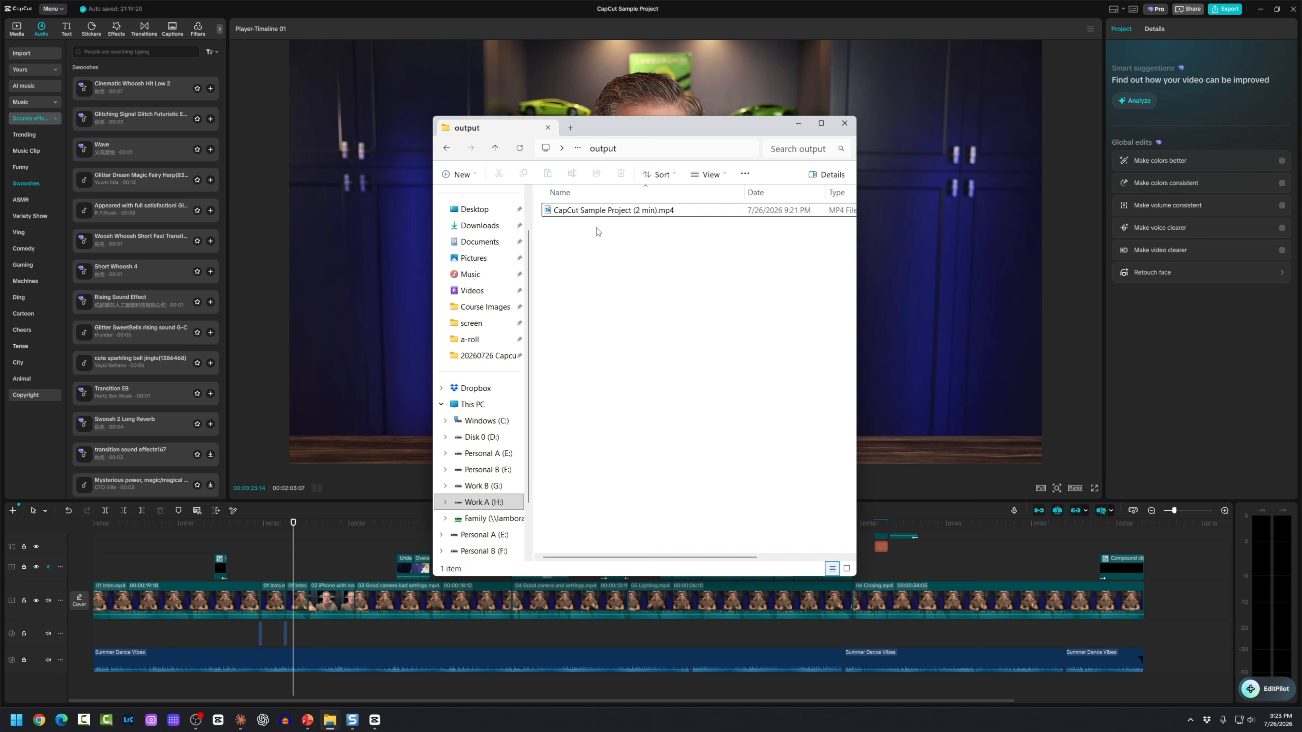
pyautogui.click(550, 212)
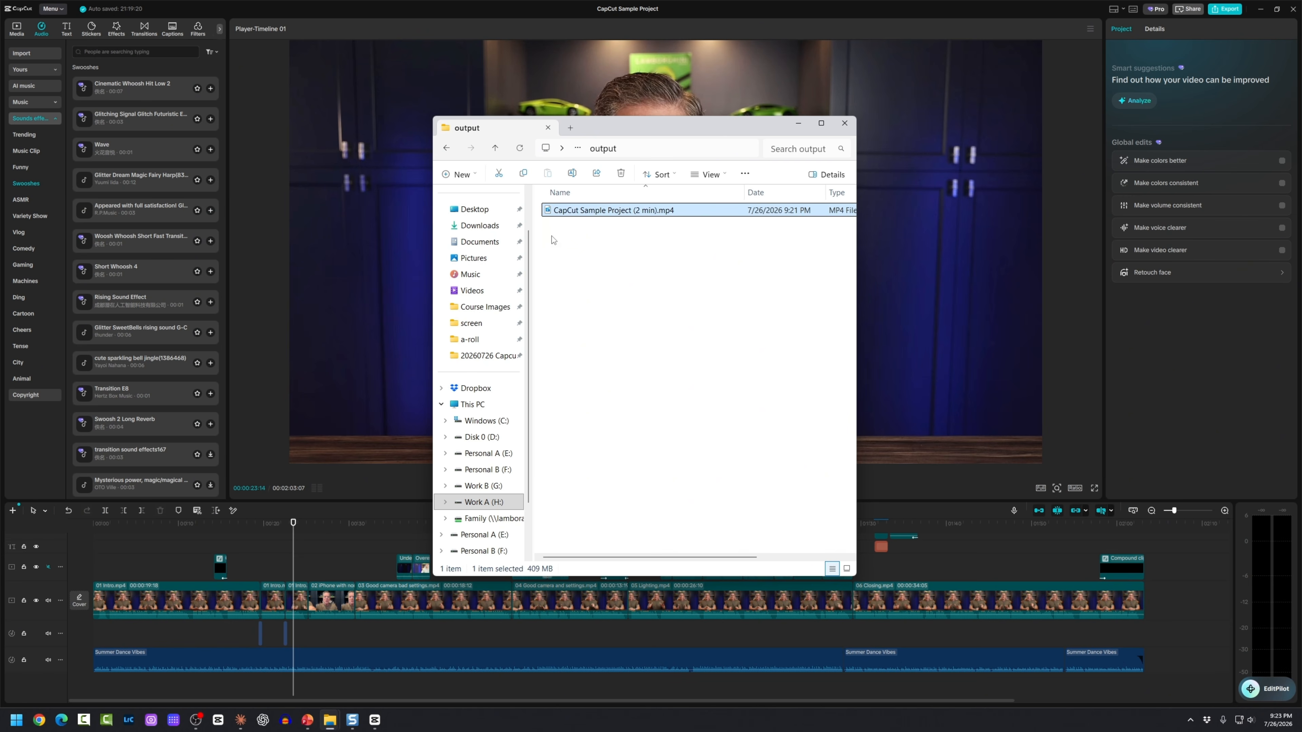
pyautogui.click(799, 125)
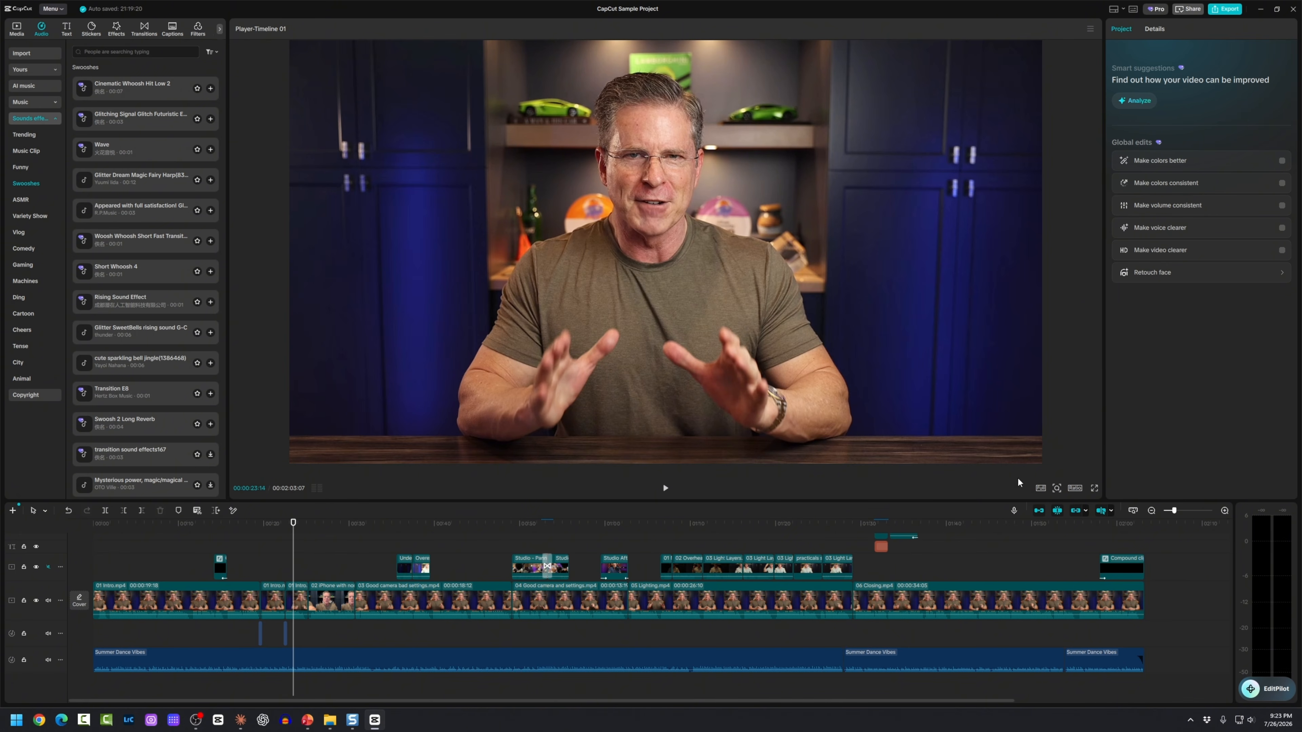
# Step: Open and dismiss the aspect ratio choices, leaving the canvas at 16:9
pyautogui.click(1073, 489)
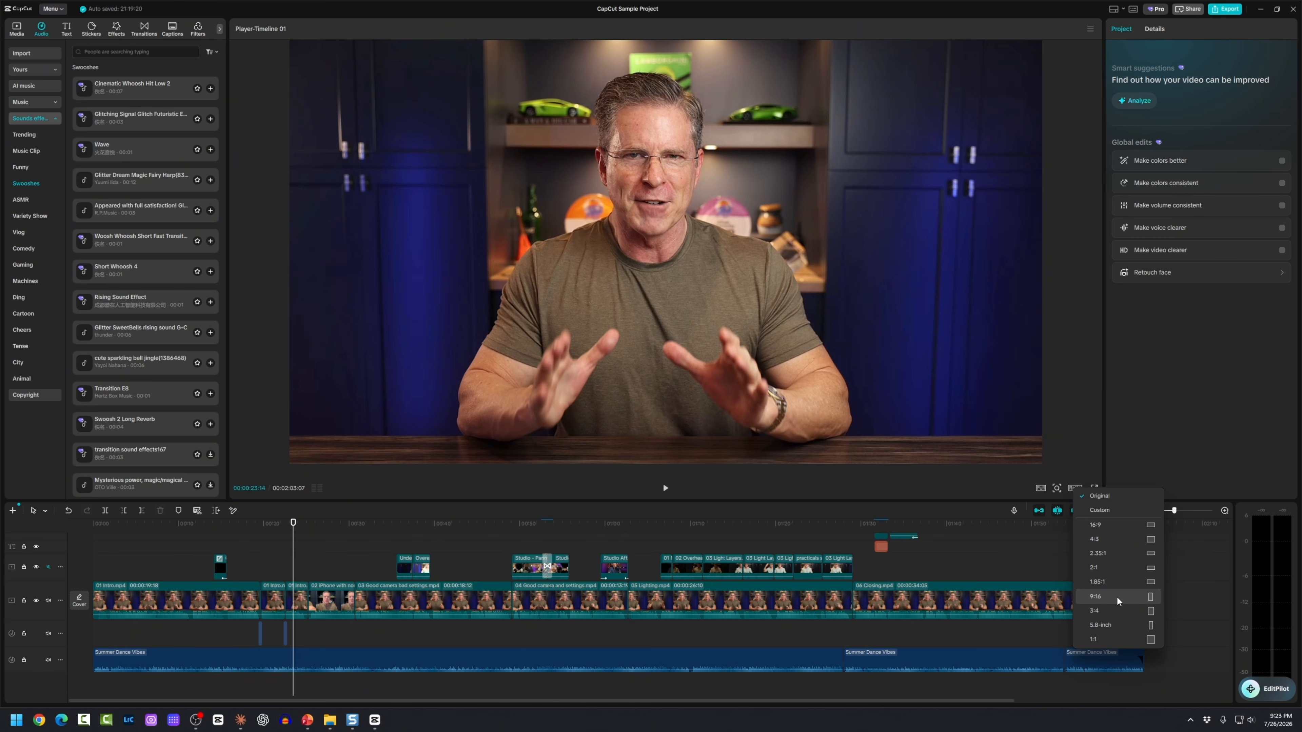
pyautogui.click(1070, 423)
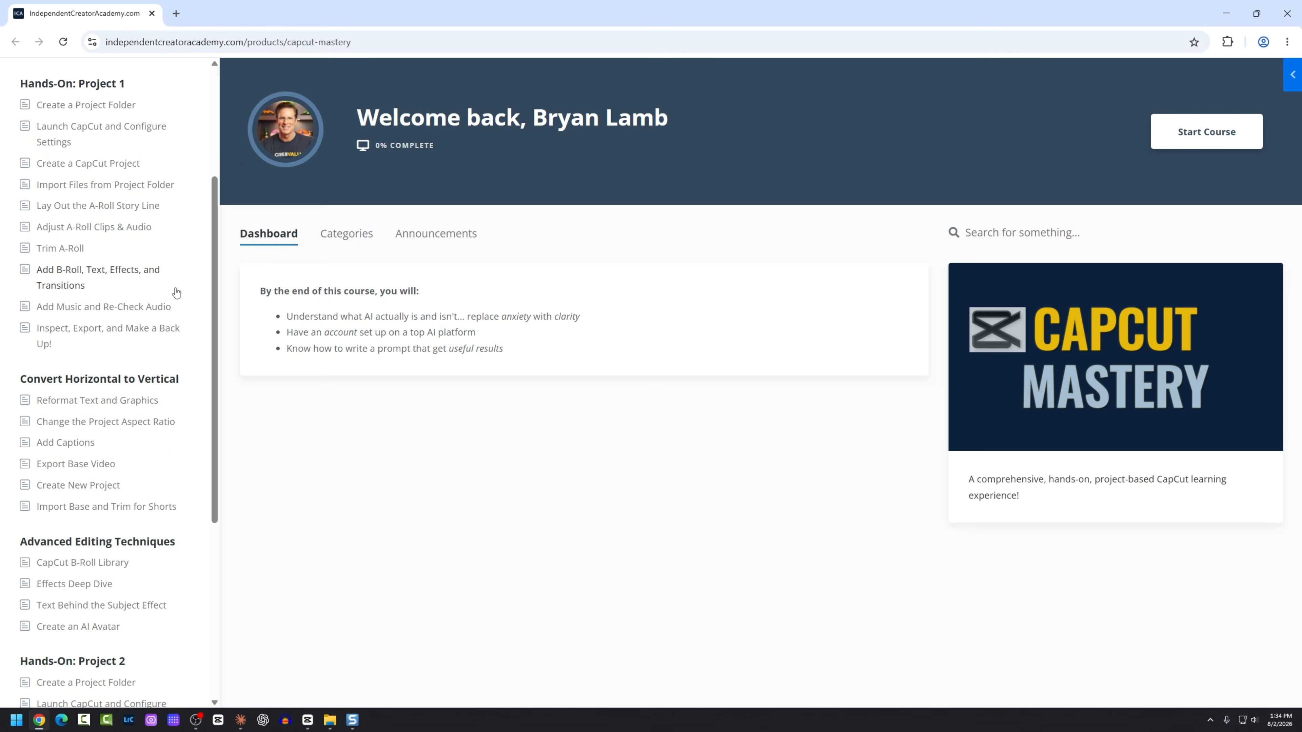
pyautogui.scroll(-5, 174, 318)
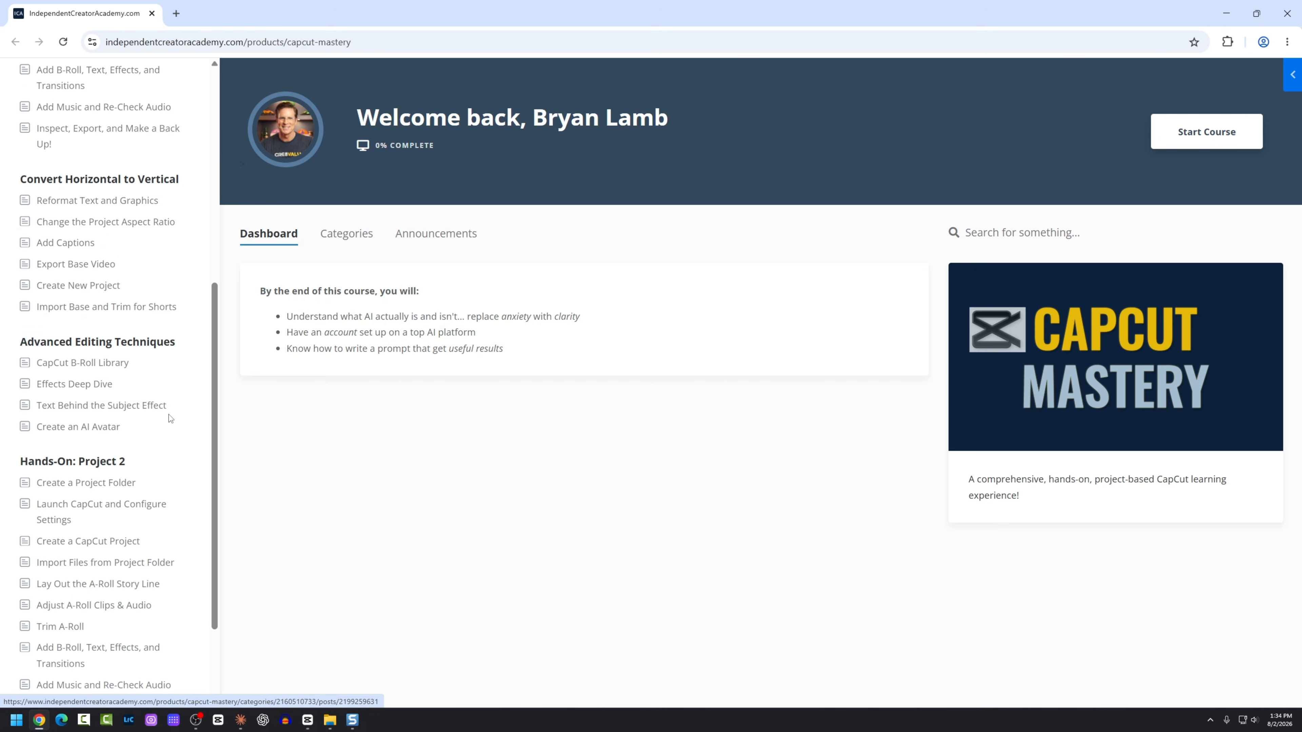
pyautogui.scroll(-3, 169, 414)
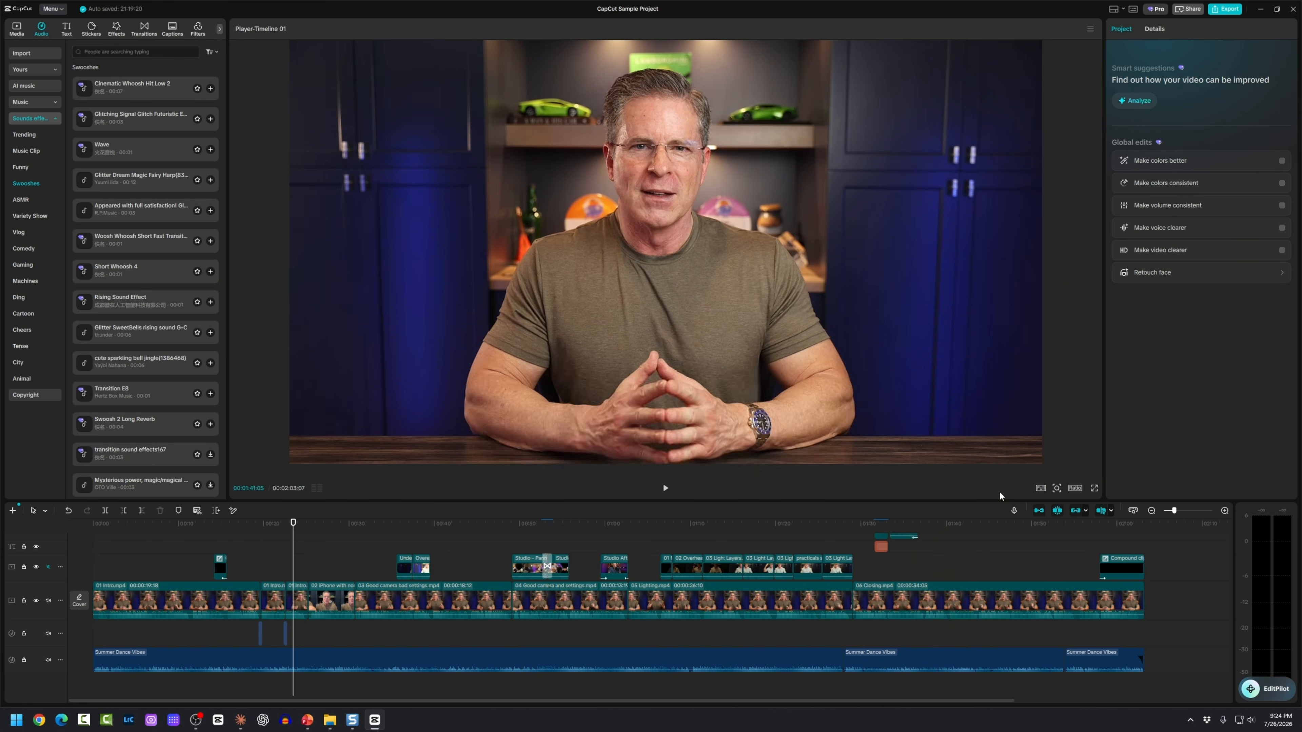
# Step: Close the saved project editor and navigate the Explorer window up to the Work A (H:) drive
pyautogui.click(1295, 9)
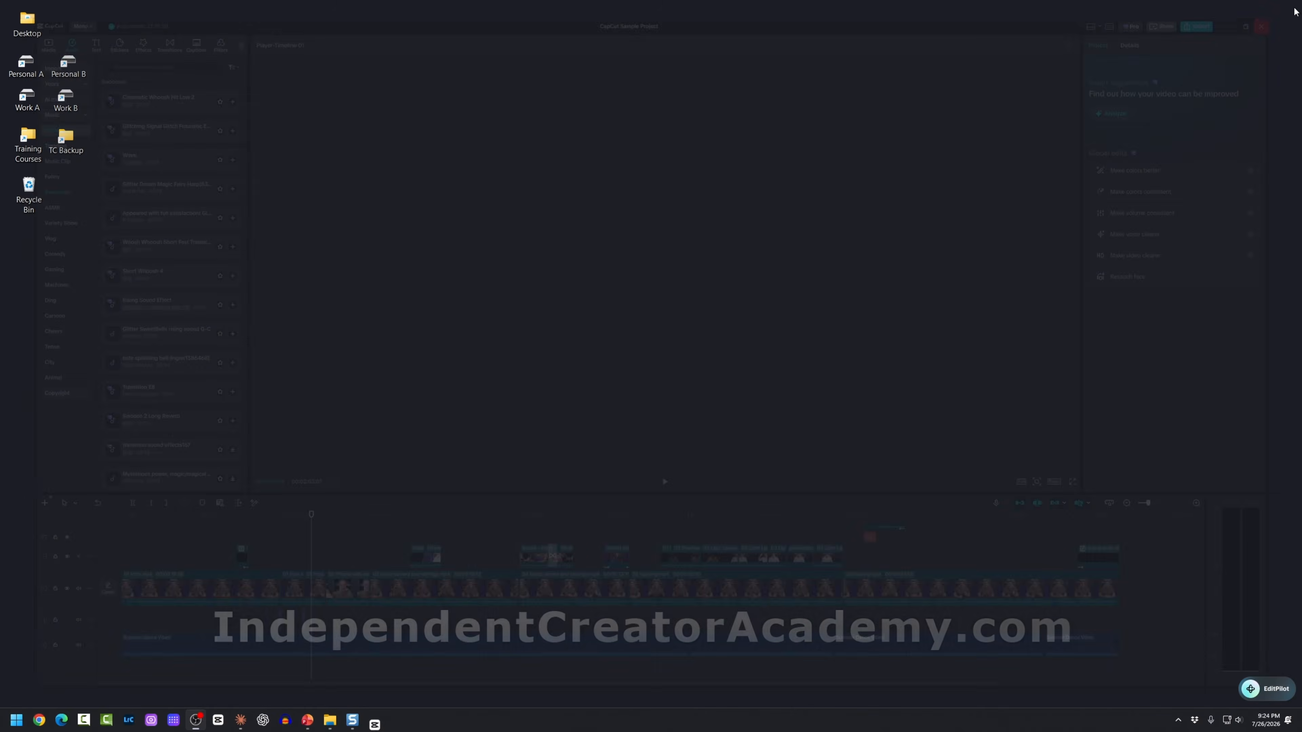
pyautogui.click(1291, 15)
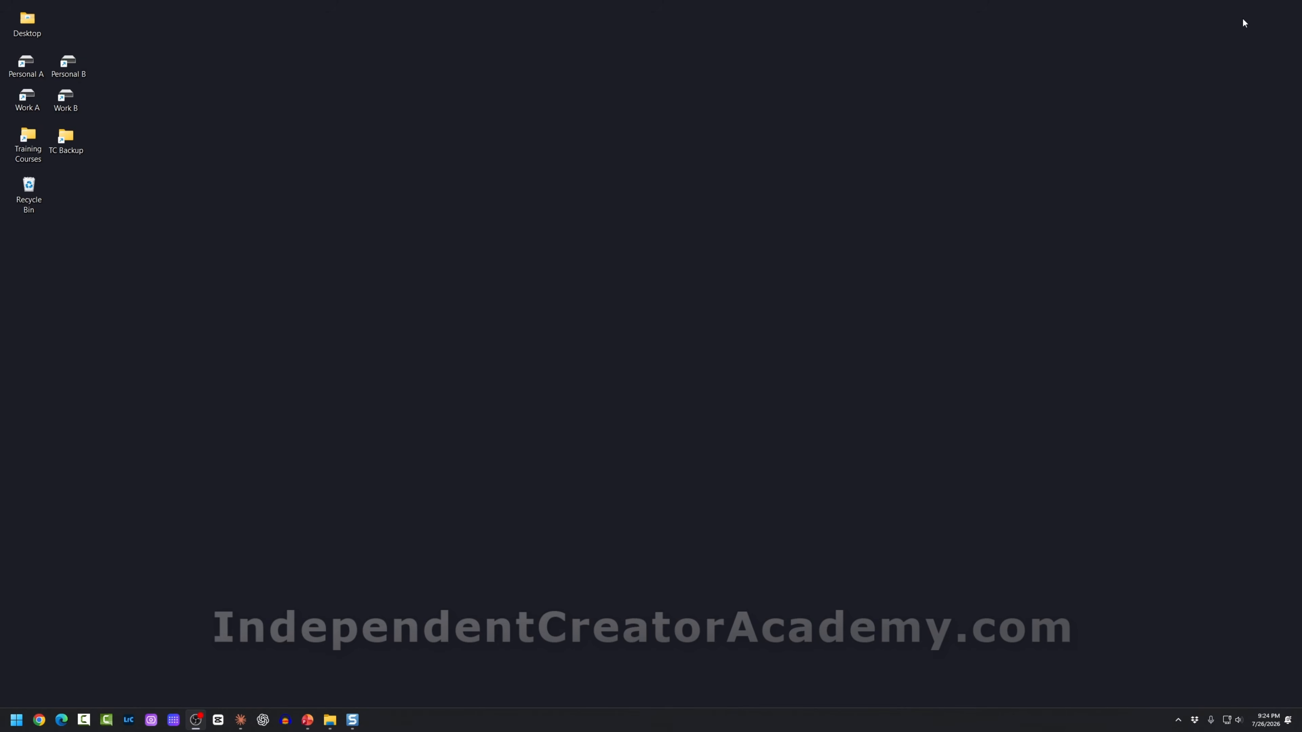
pyautogui.moveTo(549, 127); pyautogui.dragTo(560, 132)
pyautogui.click(530, 149)
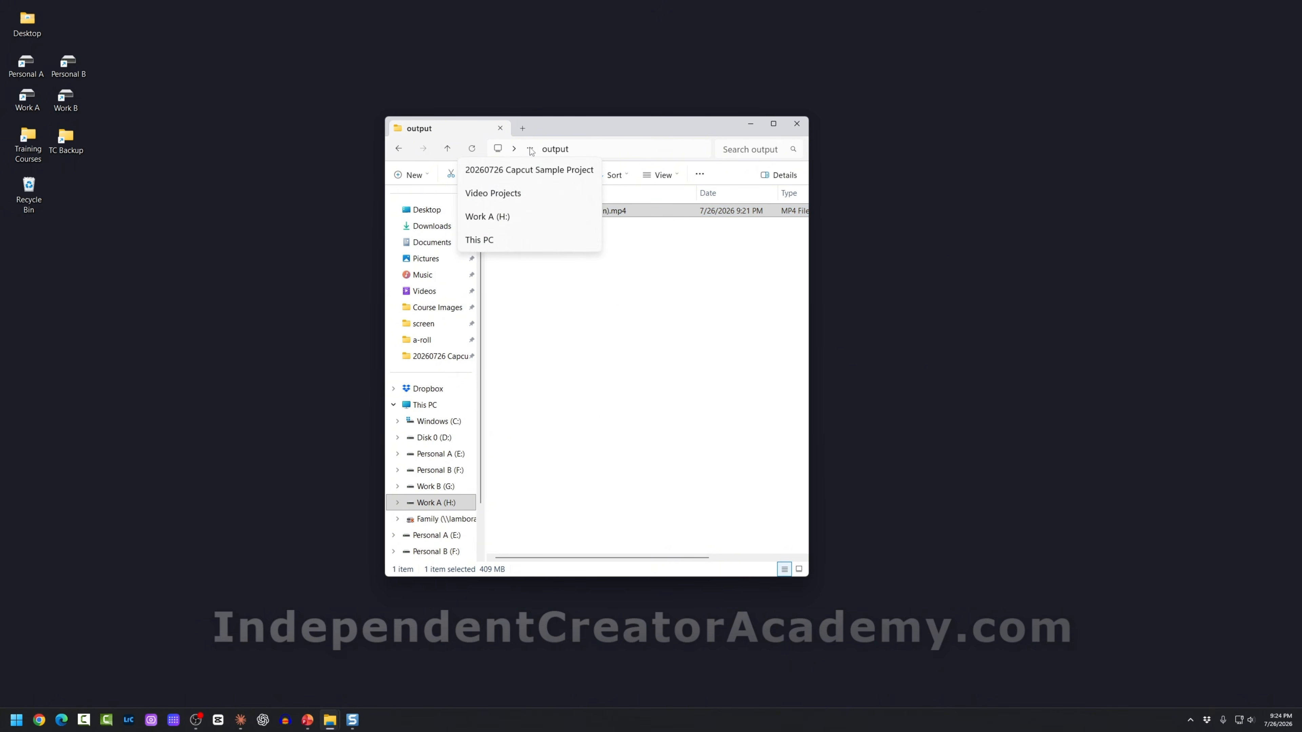
pyautogui.click(487, 216)
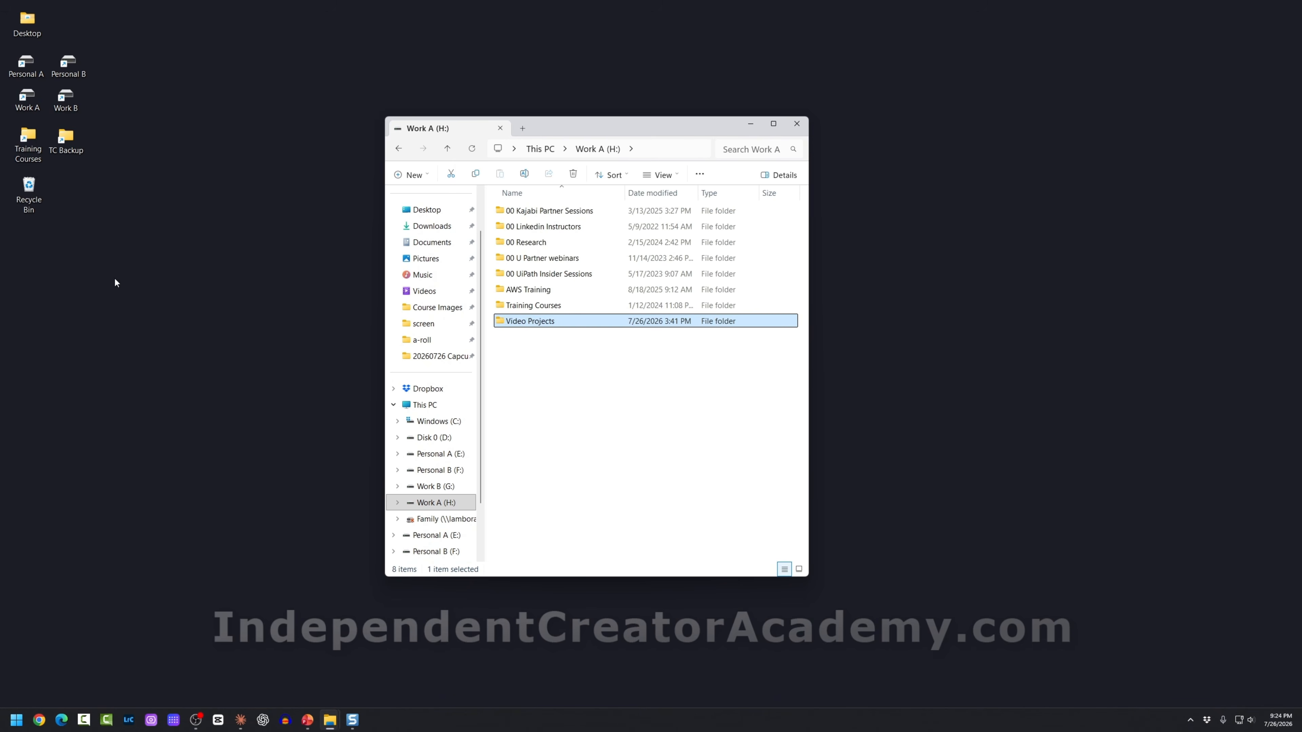
pyautogui.moveTo(114, 277)
pyautogui.mouseDown()
pyautogui.moveTo(6, 8)
pyautogui.moveTo(49, 128)
pyautogui.moveTo(132, 272)
pyautogui.mouseUp()
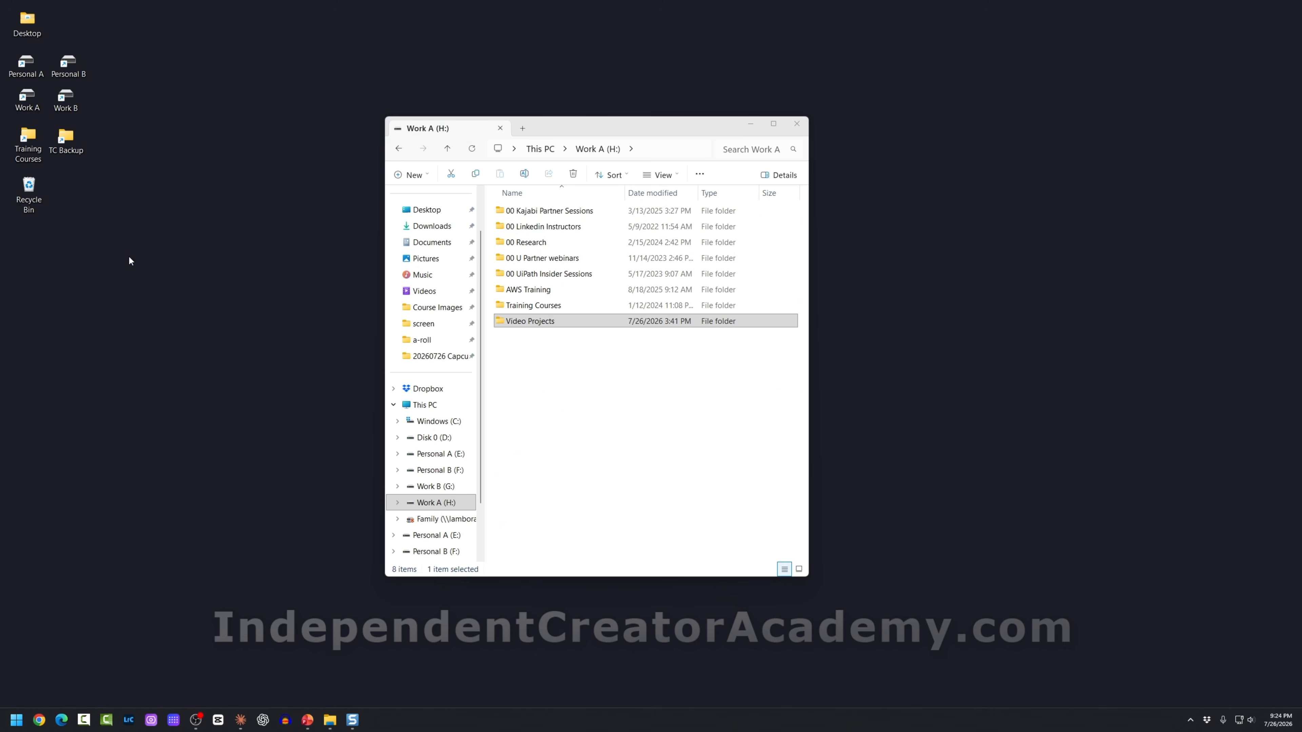
# Step: Open Work B (G:) in a second window and arrange both drive windows side by side
pyautogui.doubleClick(66, 97)
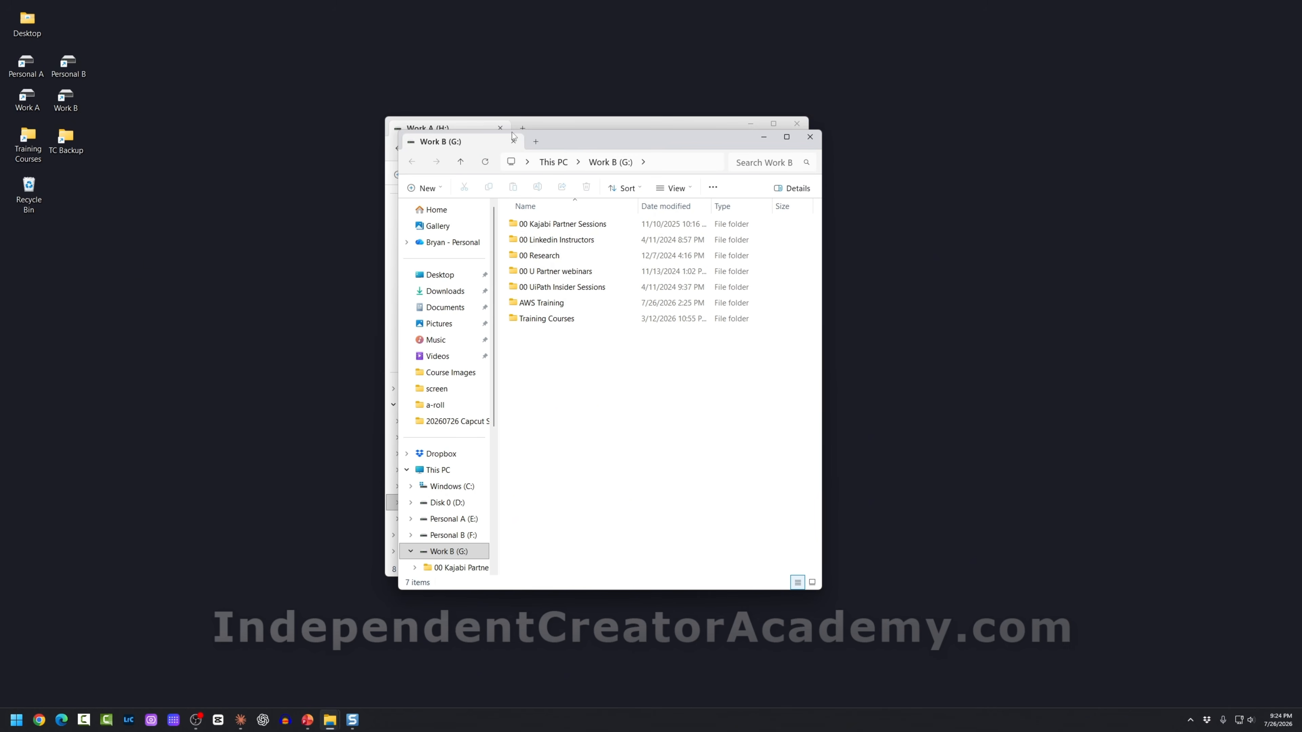
pyautogui.moveTo(563, 148); pyautogui.dragTo(880, 130)
pyautogui.moveTo(692, 133); pyautogui.dragTo(668, 130)
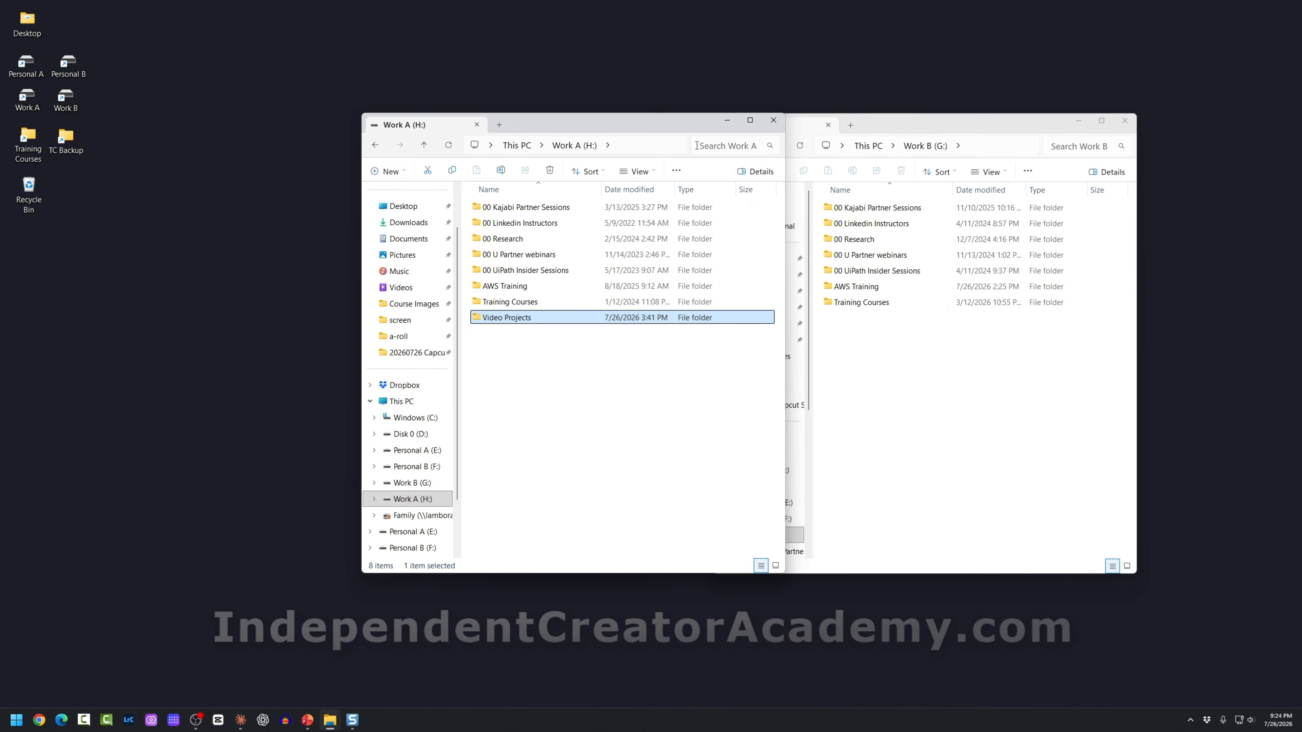
pyautogui.moveTo(784, 184); pyautogui.dragTo(706, 185)
pyautogui.moveTo(1136, 328); pyautogui.dragTo(1040, 328)
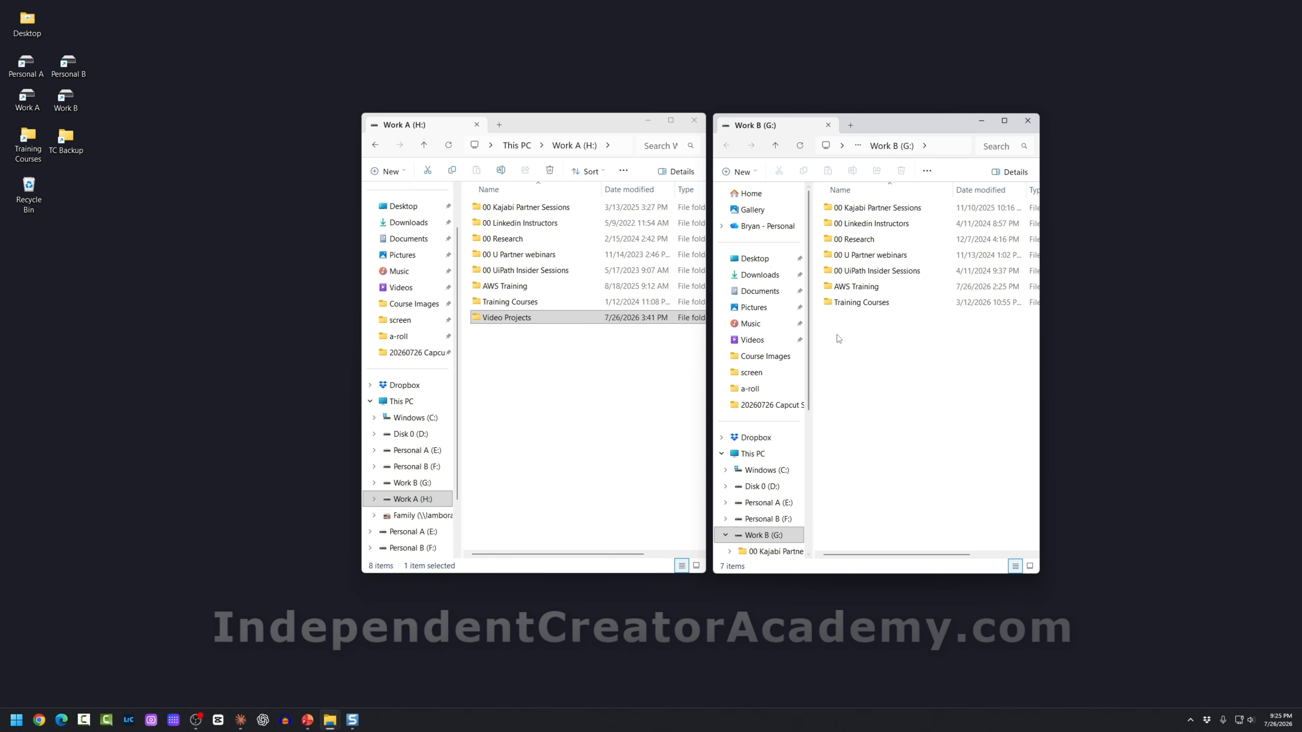
# Step: Try dragging the sample project folder to Work B, cancel, and return to Work A (H:)
pyautogui.rightClick(849, 341)
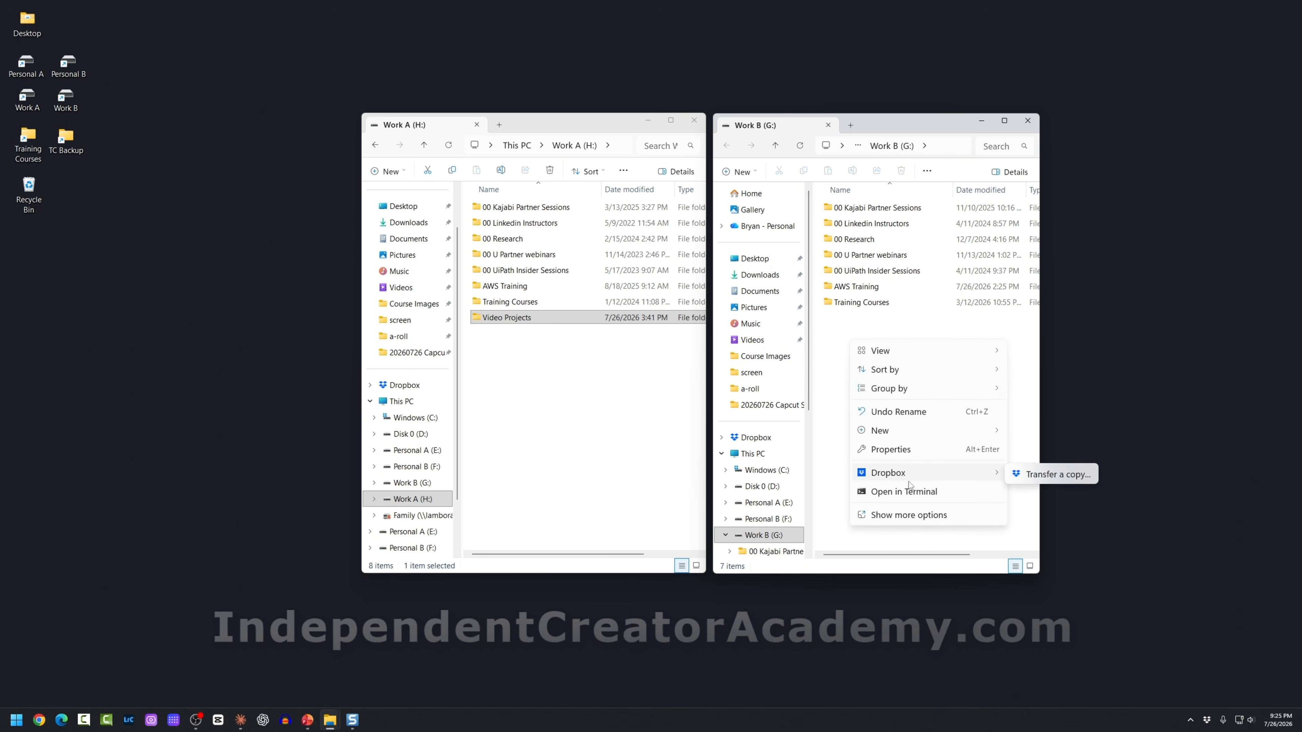
pyautogui.click(574, 402)
pyautogui.doubleClick(509, 318)
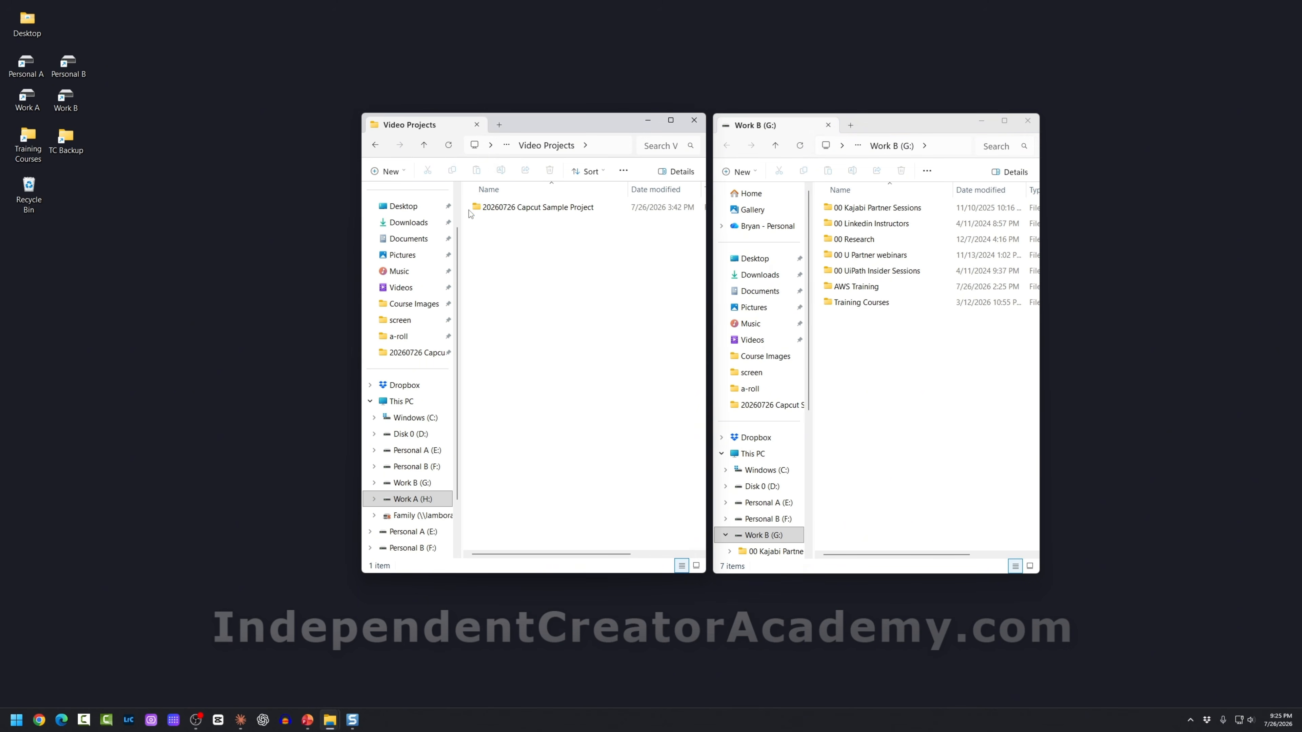
pyautogui.moveTo(480, 208); pyautogui.dragTo(849, 341)
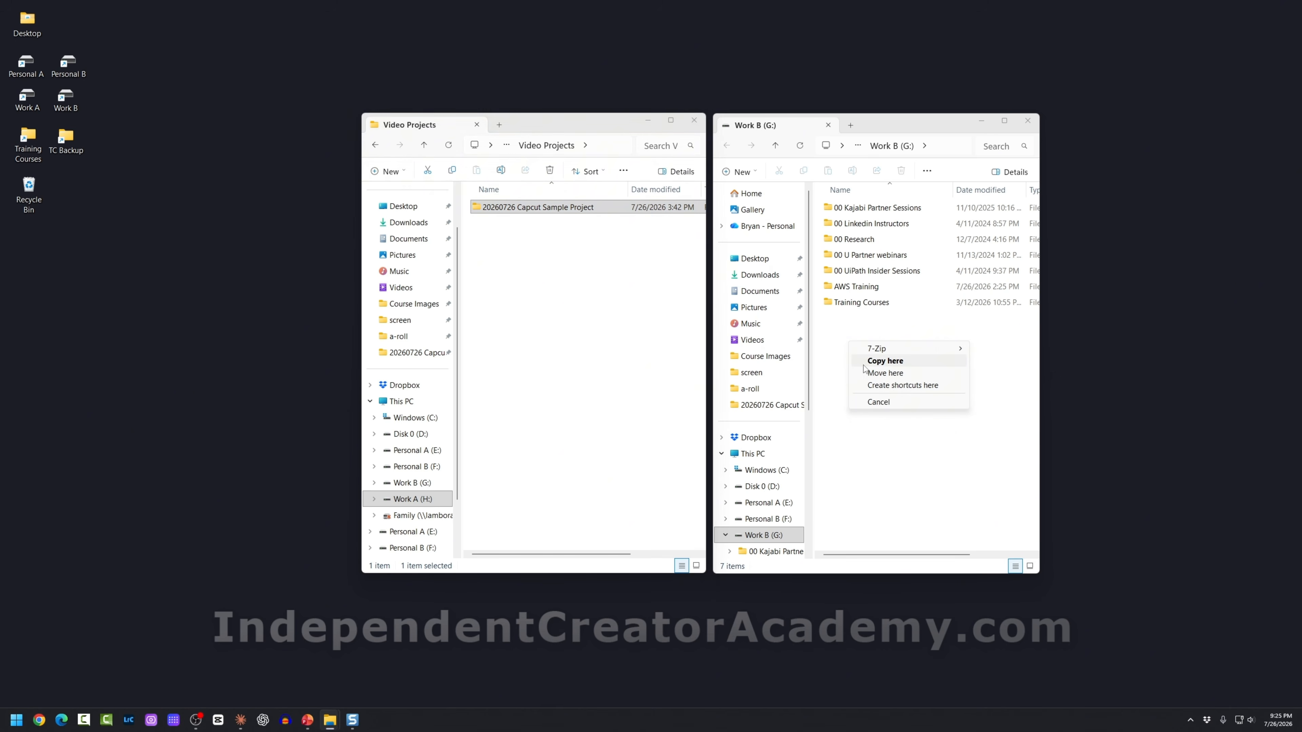
pyautogui.click(607, 324)
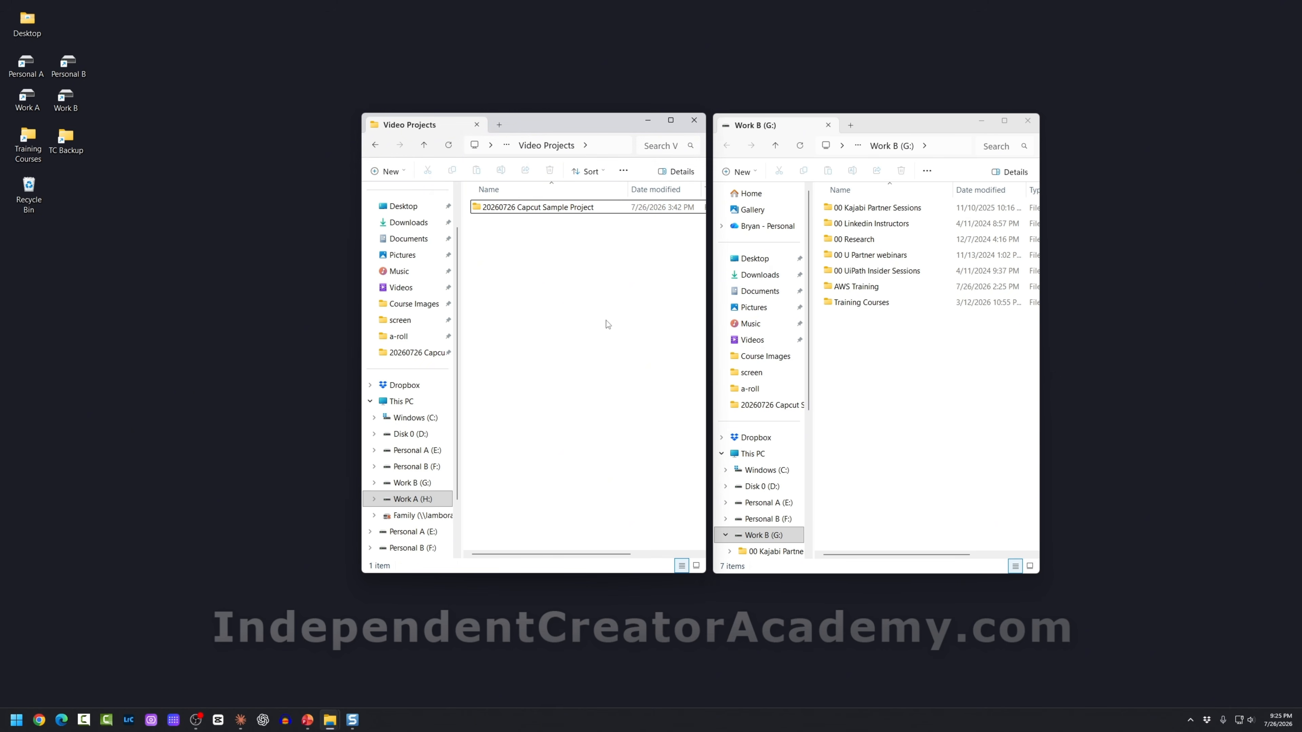
pyautogui.click(507, 146)
pyautogui.click(508, 166)
pyautogui.click(563, 386)
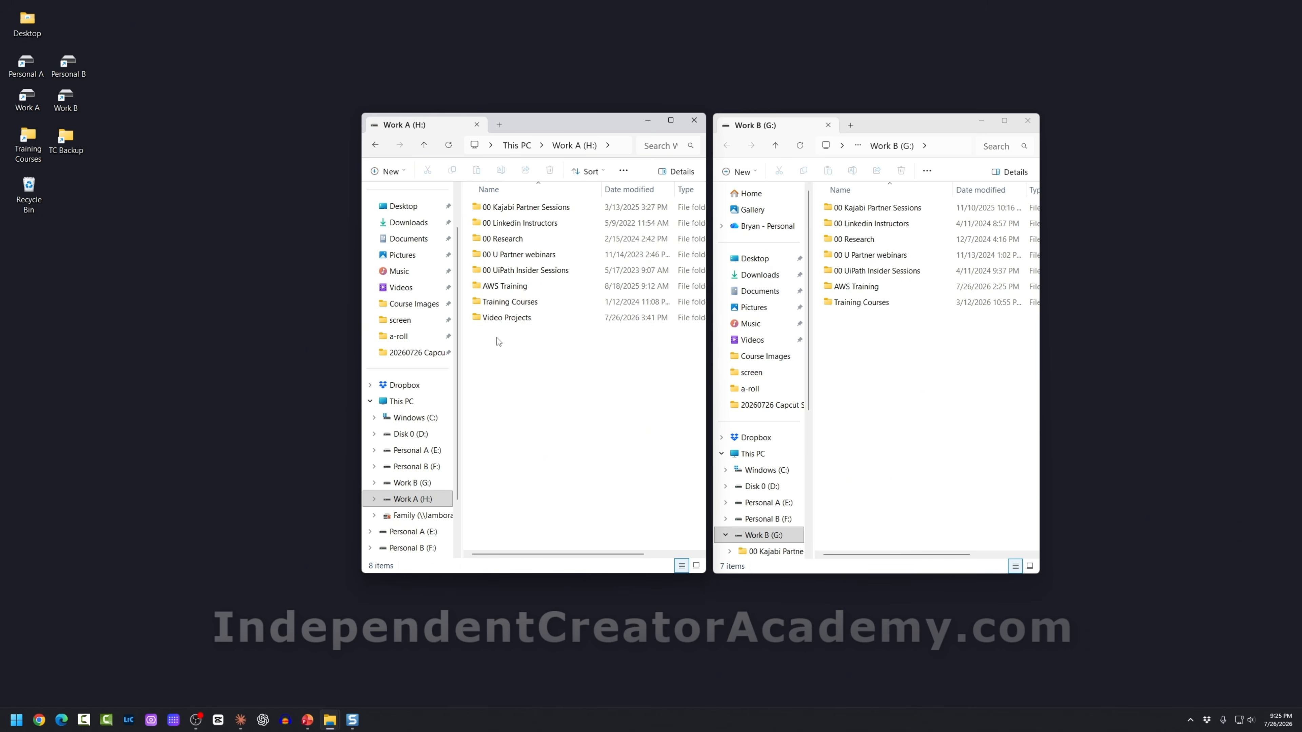
# Step: Copy the Video Projects folder from Work A (H:) onto Work B (G:)
pyautogui.moveTo(505, 317); pyautogui.dragTo(878, 352)
pyautogui.click(898, 369)
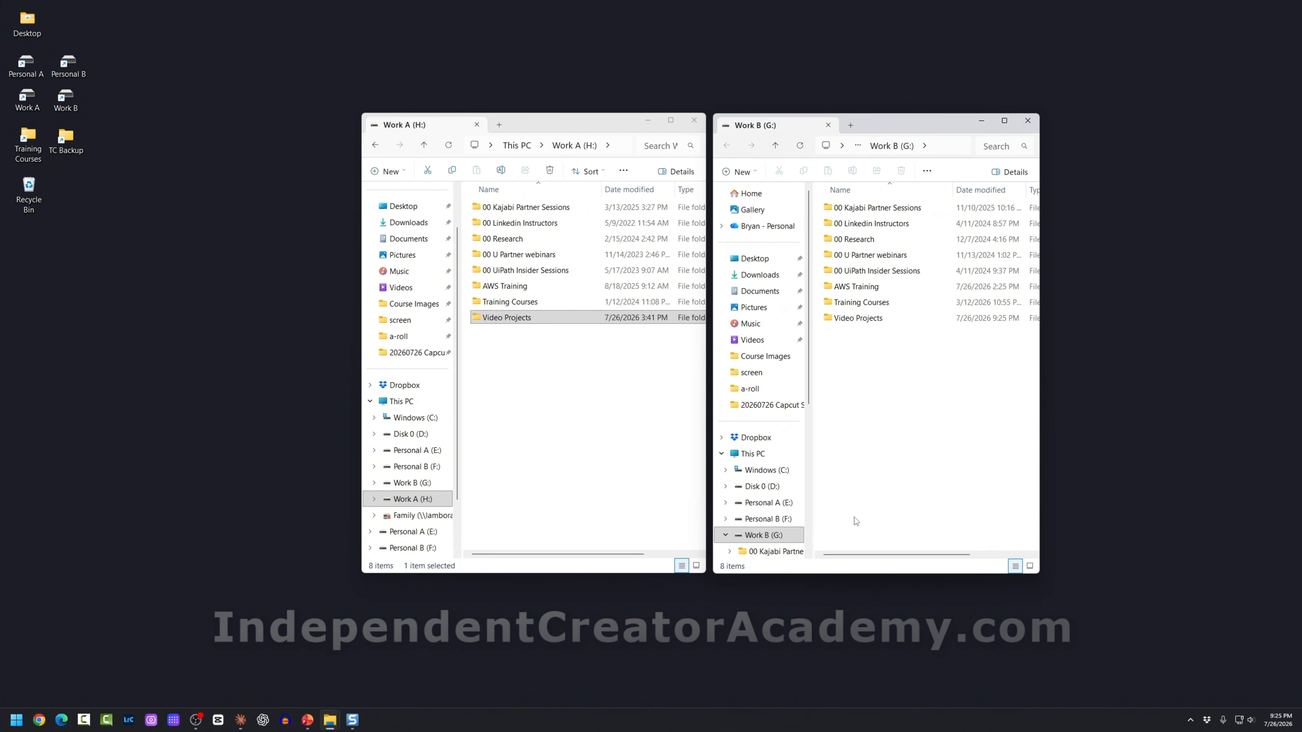
pyautogui.moveTo(663, 224); pyautogui.dragTo(710, 138)
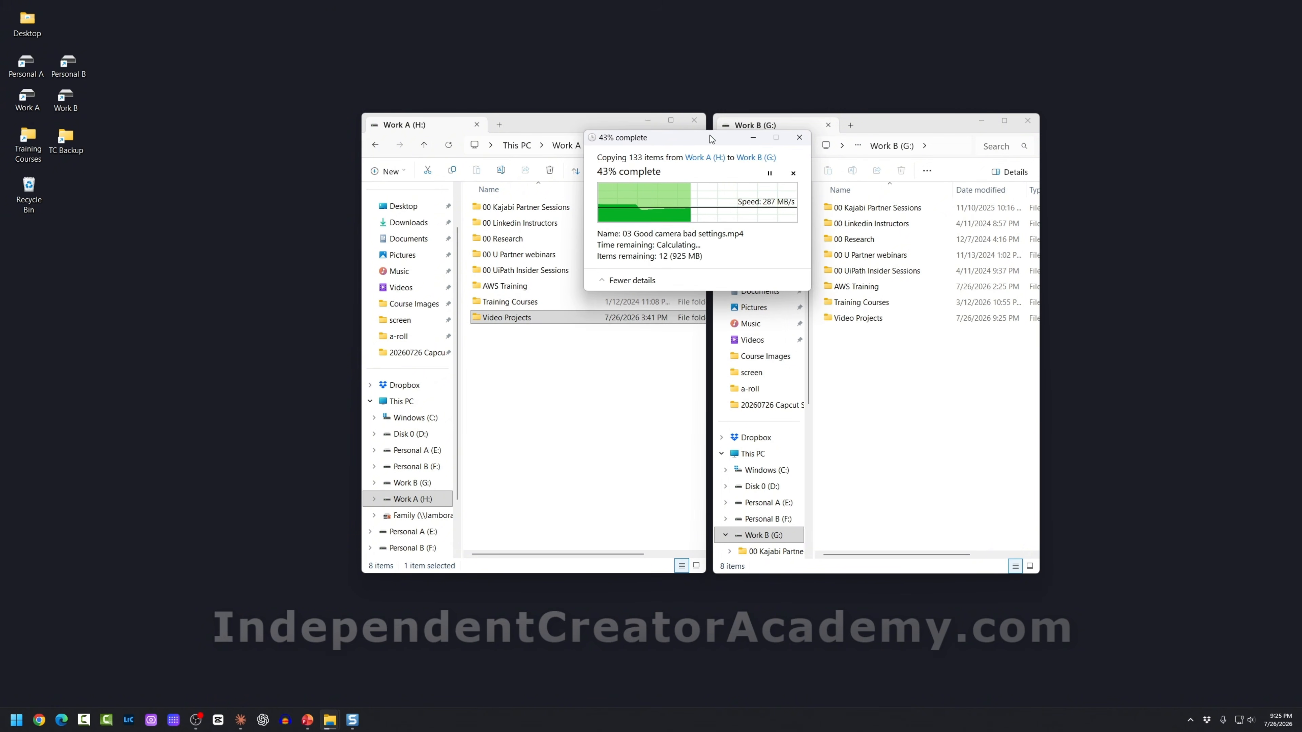
pyautogui.click(539, 319)
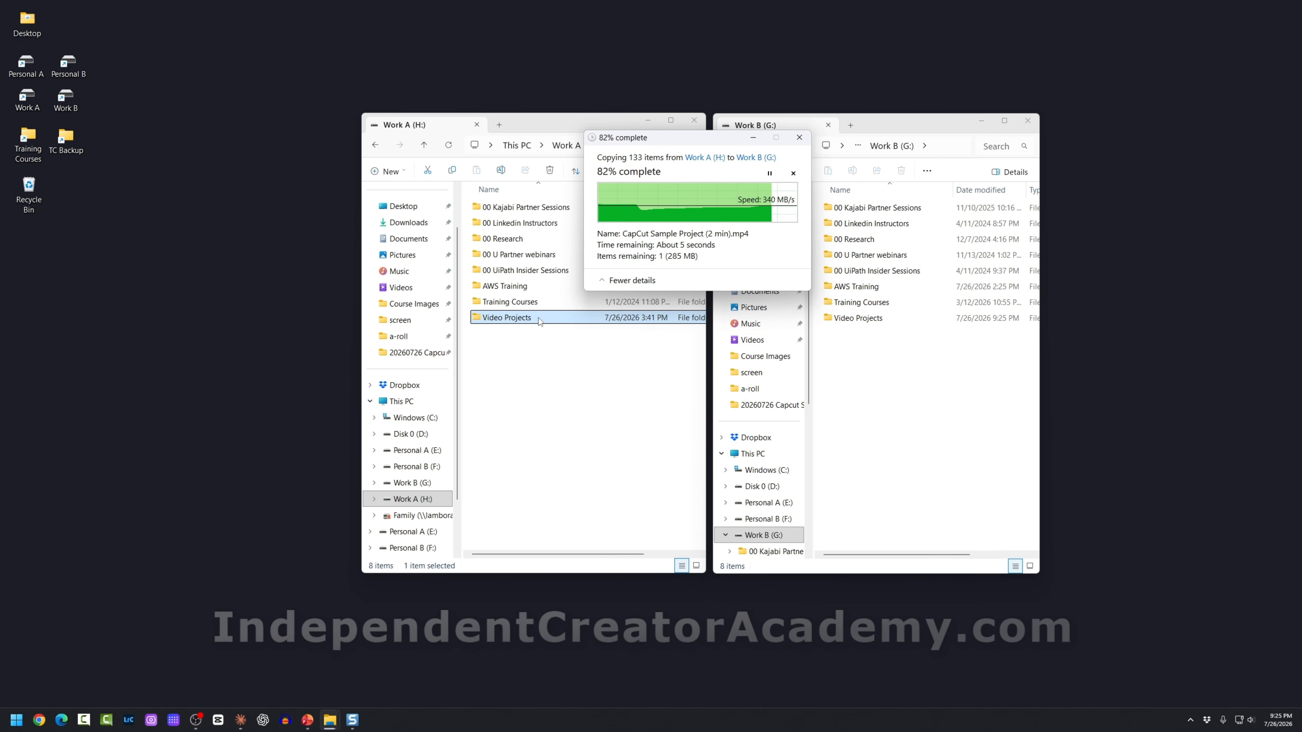
pyautogui.click(857, 319)
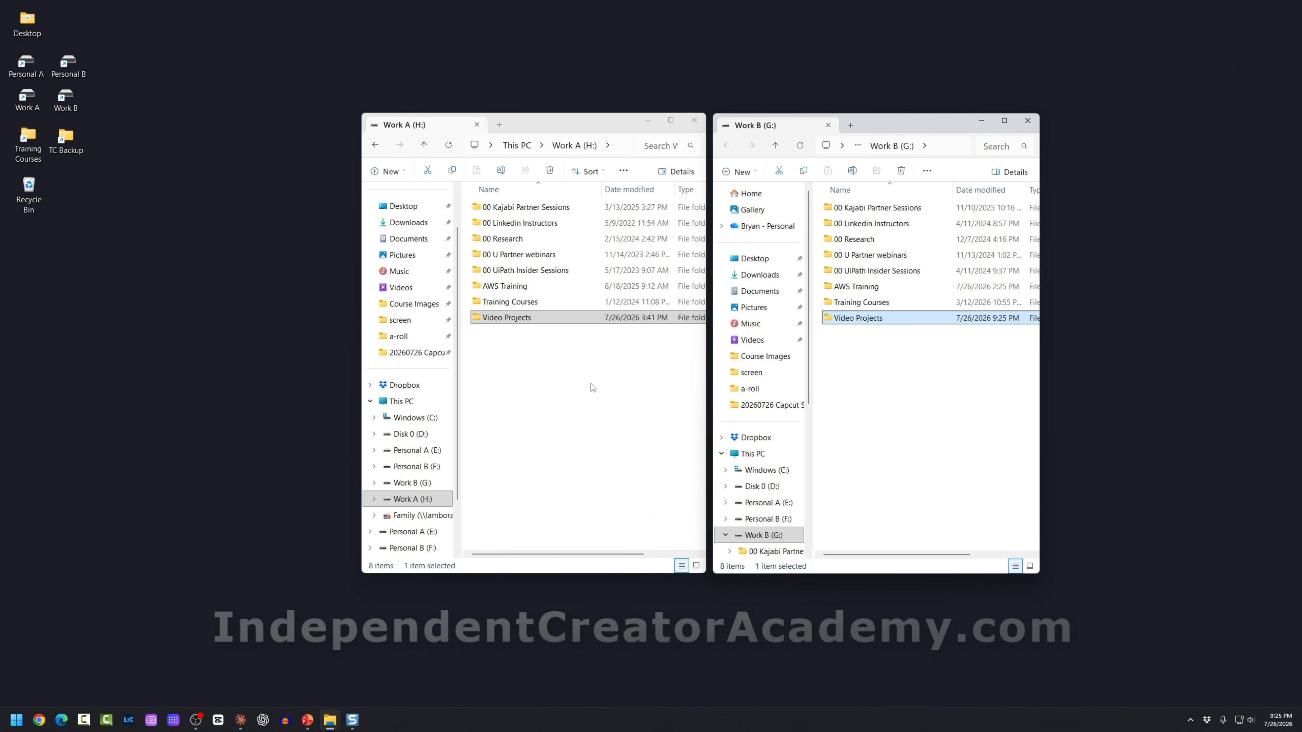
pyautogui.click(928, 405)
# Step: Open Video Projects on both drives and confirm the sample project folder exists on Work B
pyautogui.moveTo(580, 131); pyautogui.dragTo(570, 134)
pyautogui.moveTo(909, 133); pyautogui.dragTo(904, 135)
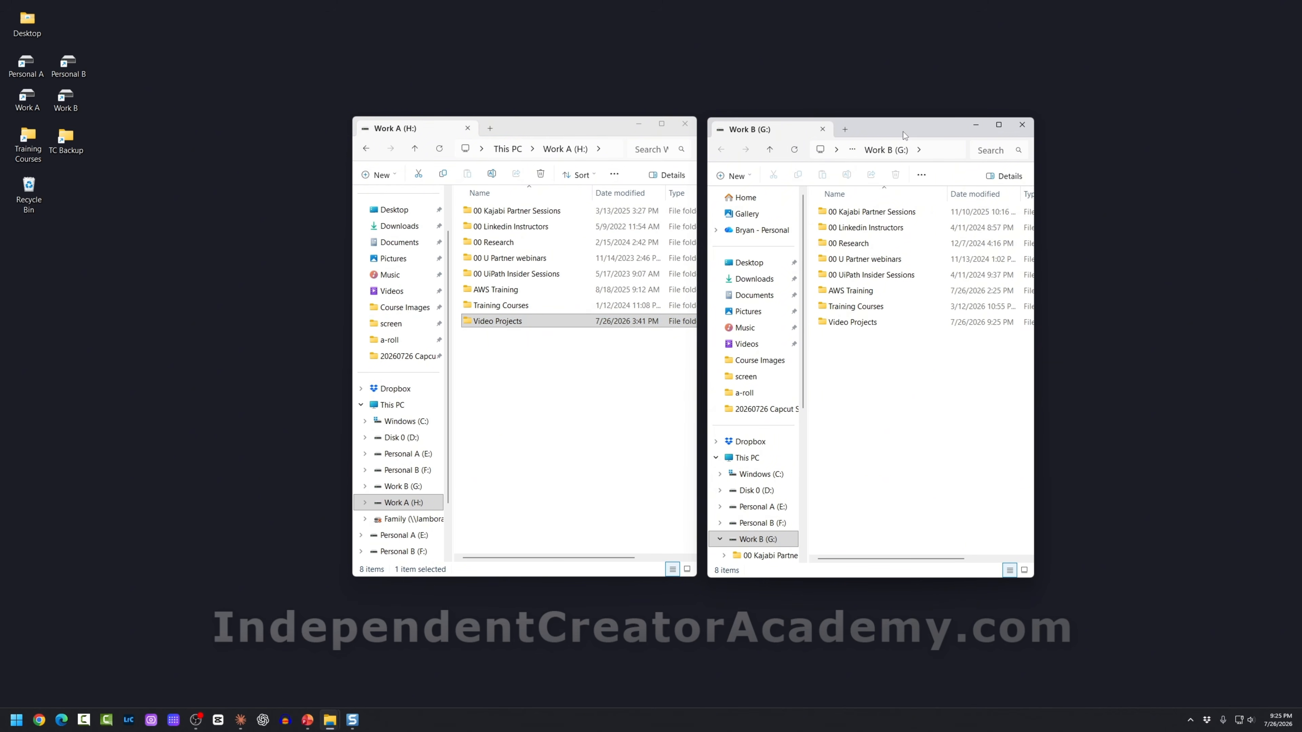
pyautogui.click(467, 322)
pyautogui.doubleClick(472, 323)
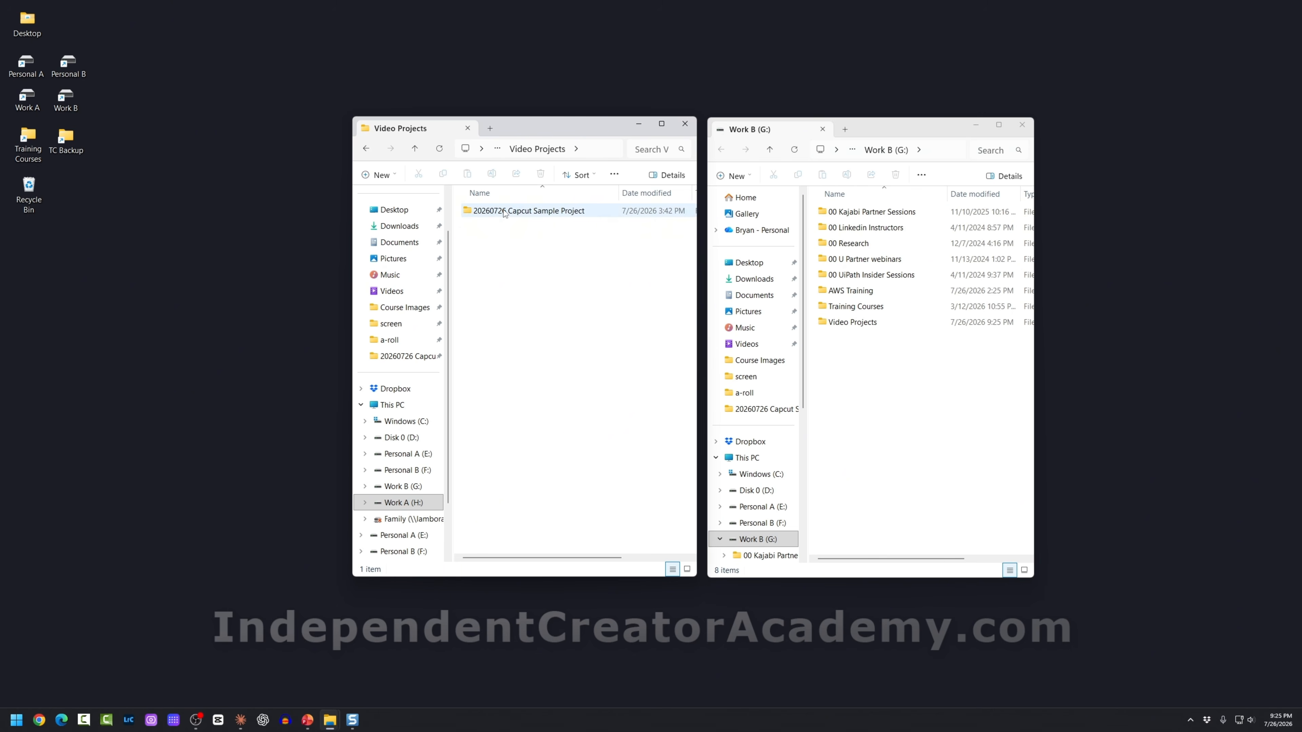
pyautogui.moveTo(502, 217); pyautogui.dragTo(852, 322)
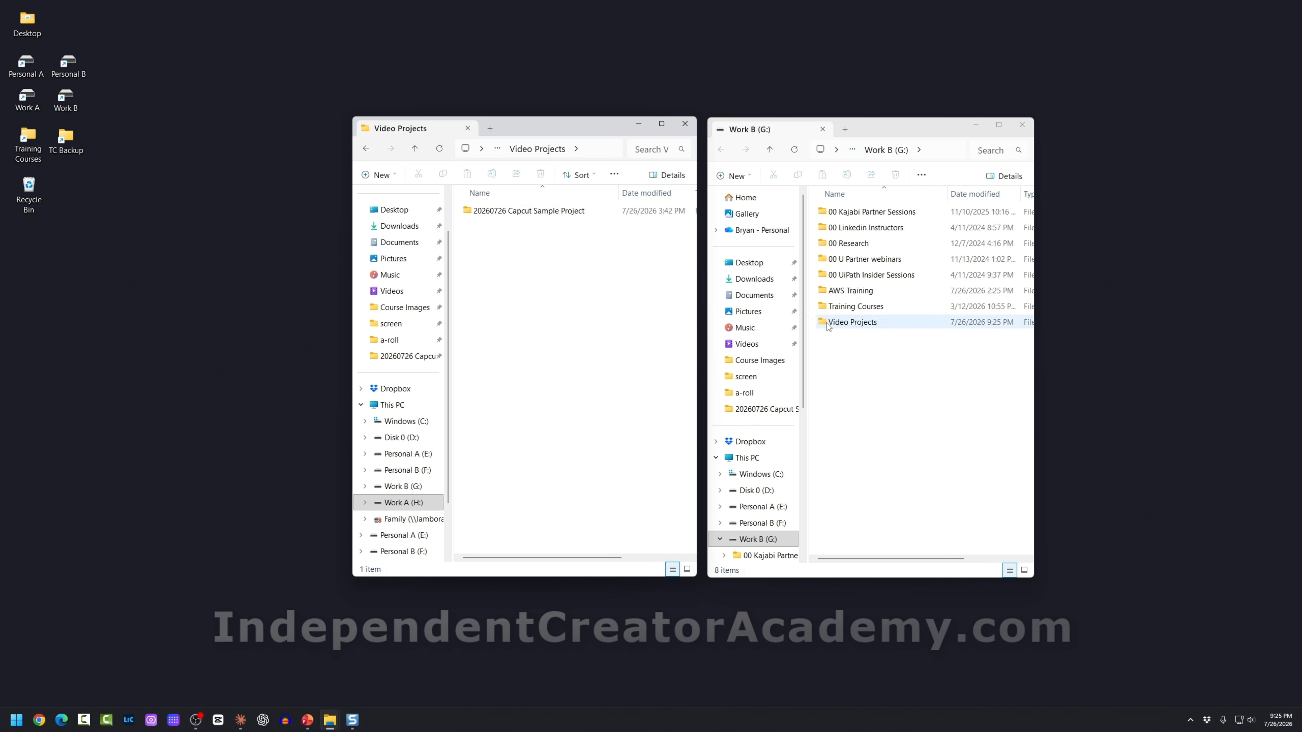
pyautogui.doubleClick(852, 322)
pyautogui.click(825, 211)
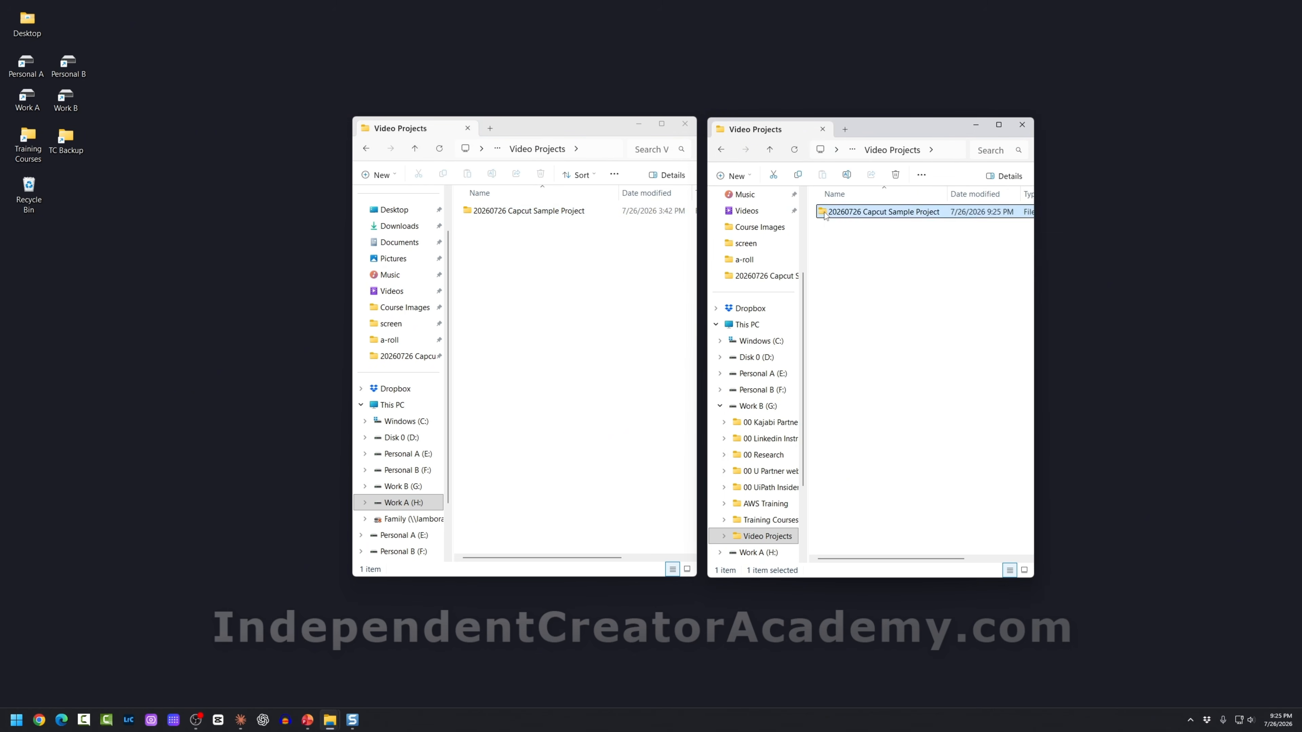
pyautogui.rightClick(825, 212)
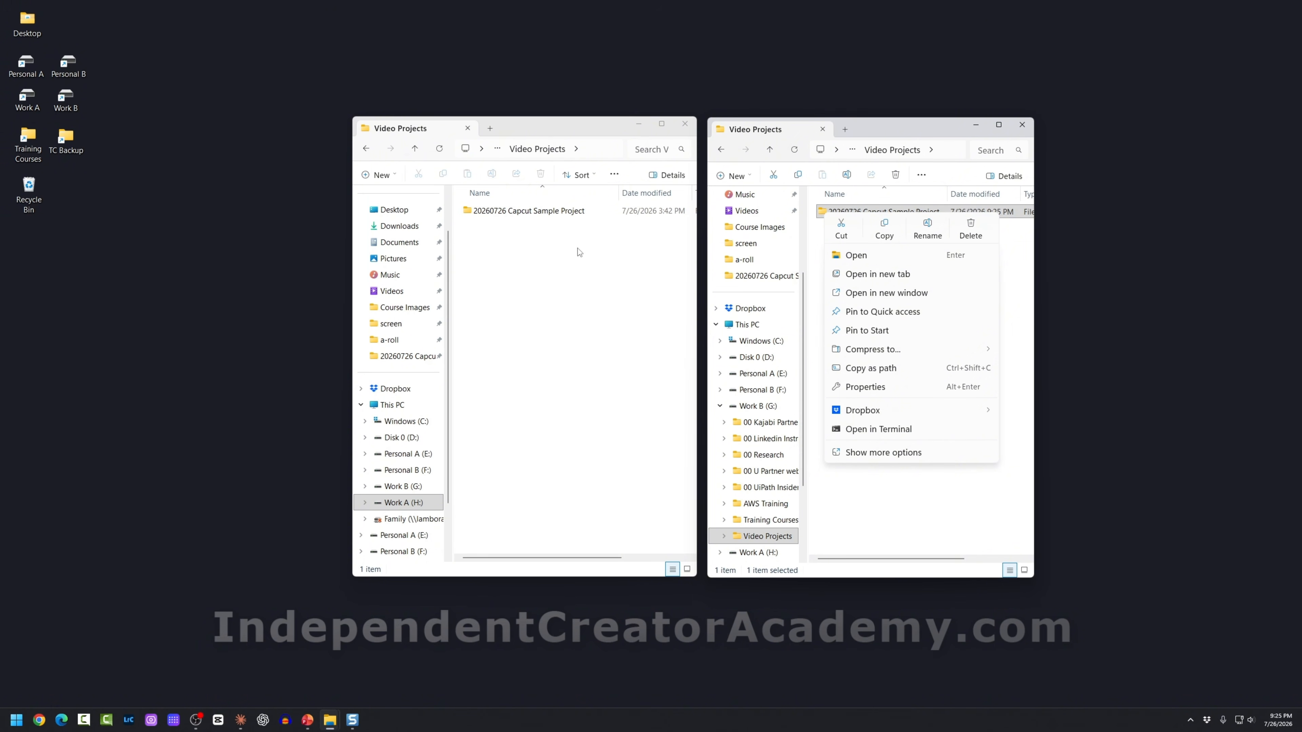
pyautogui.click(872, 510)
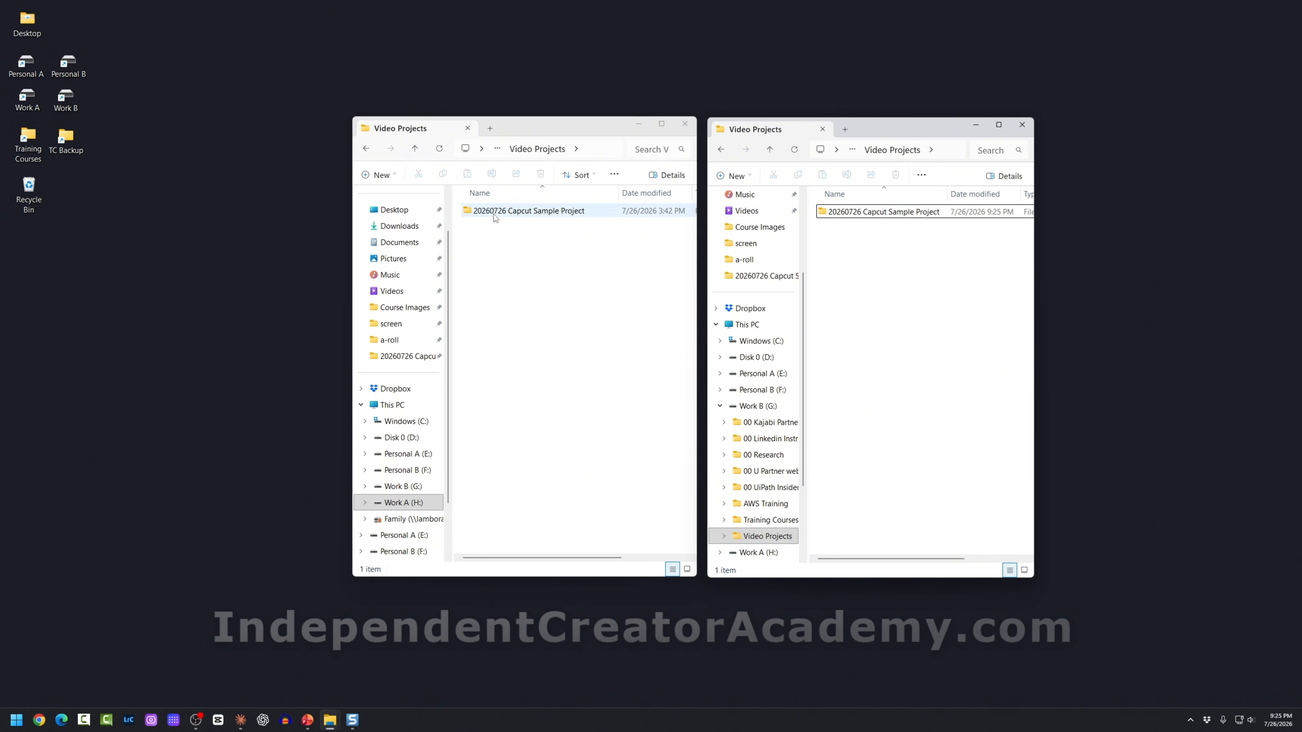